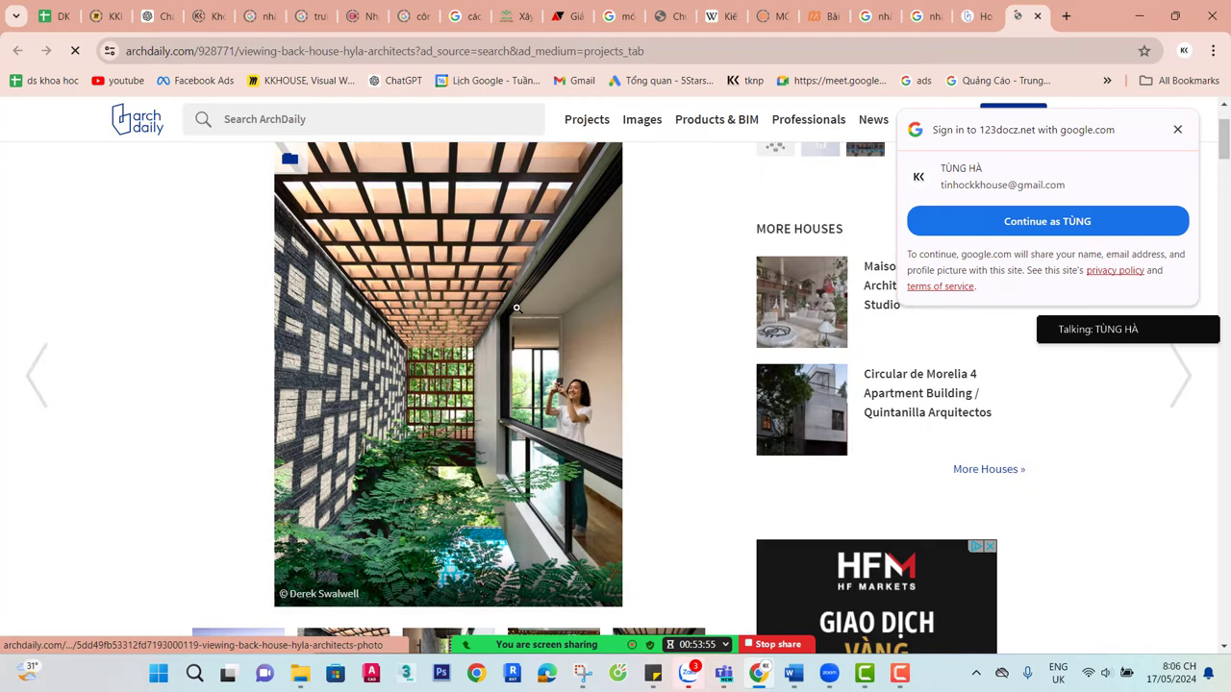
Open the Viewing Back House photo gallery and examine the street facade, planted courtyard, staircase and living-dining images up to image 13
click(512, 308)
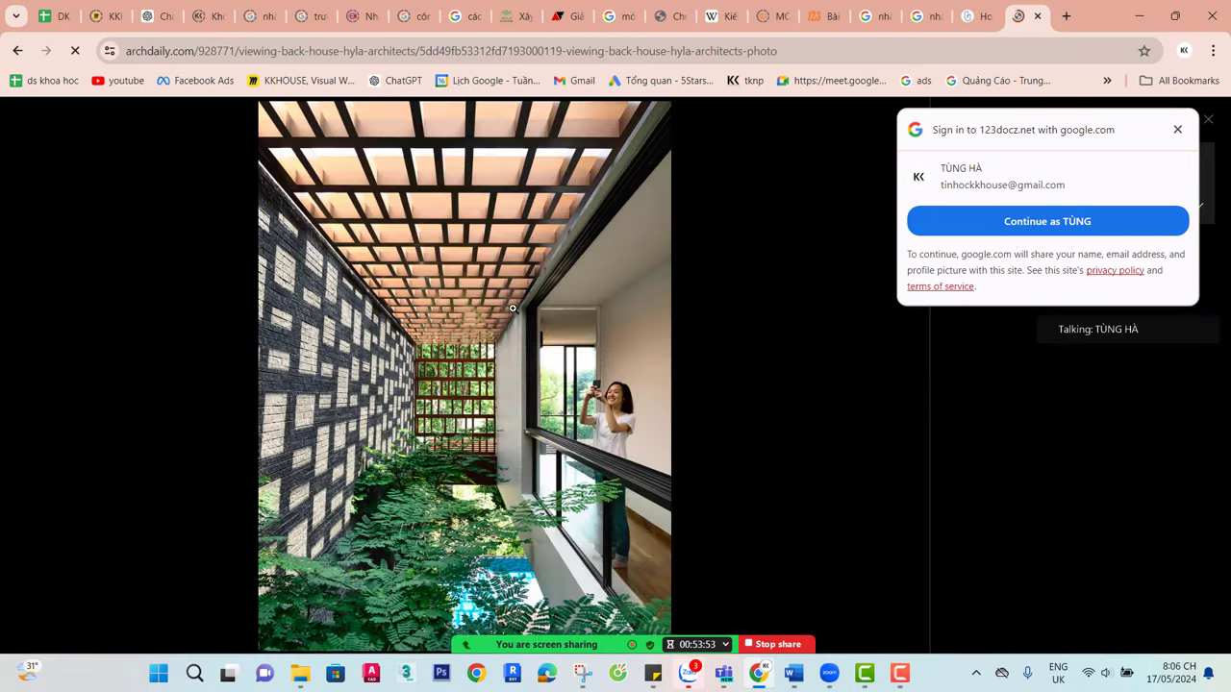
click(513, 308)
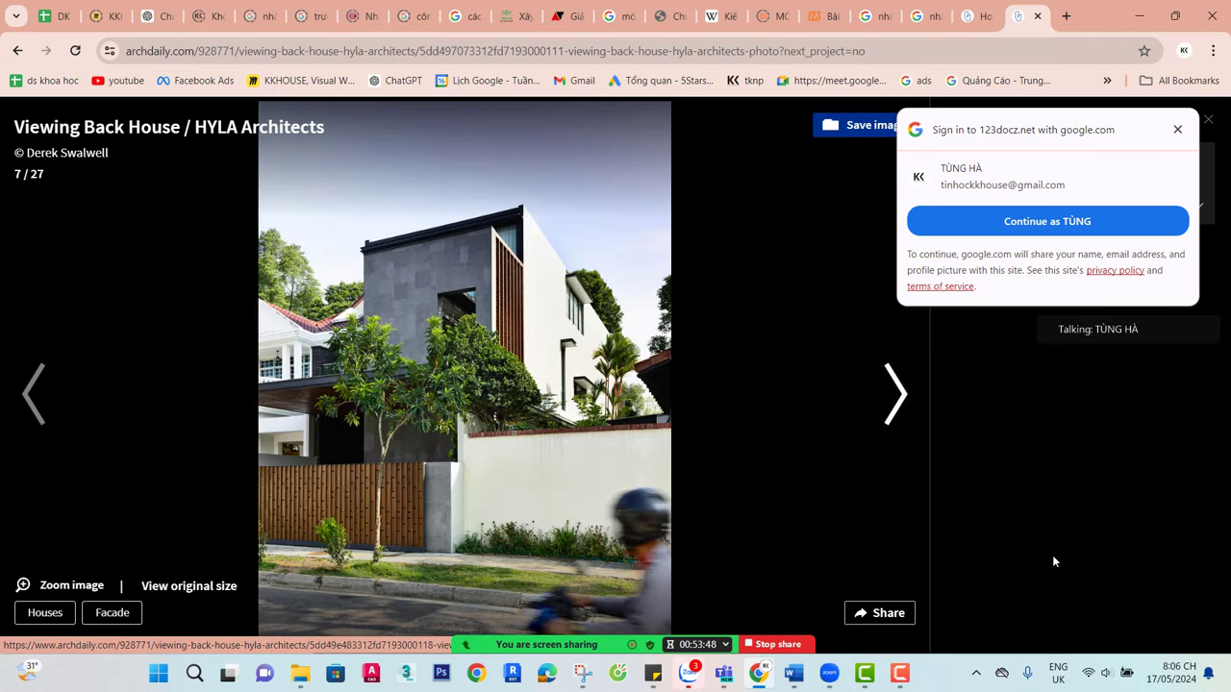
click(895, 394)
click(895, 395)
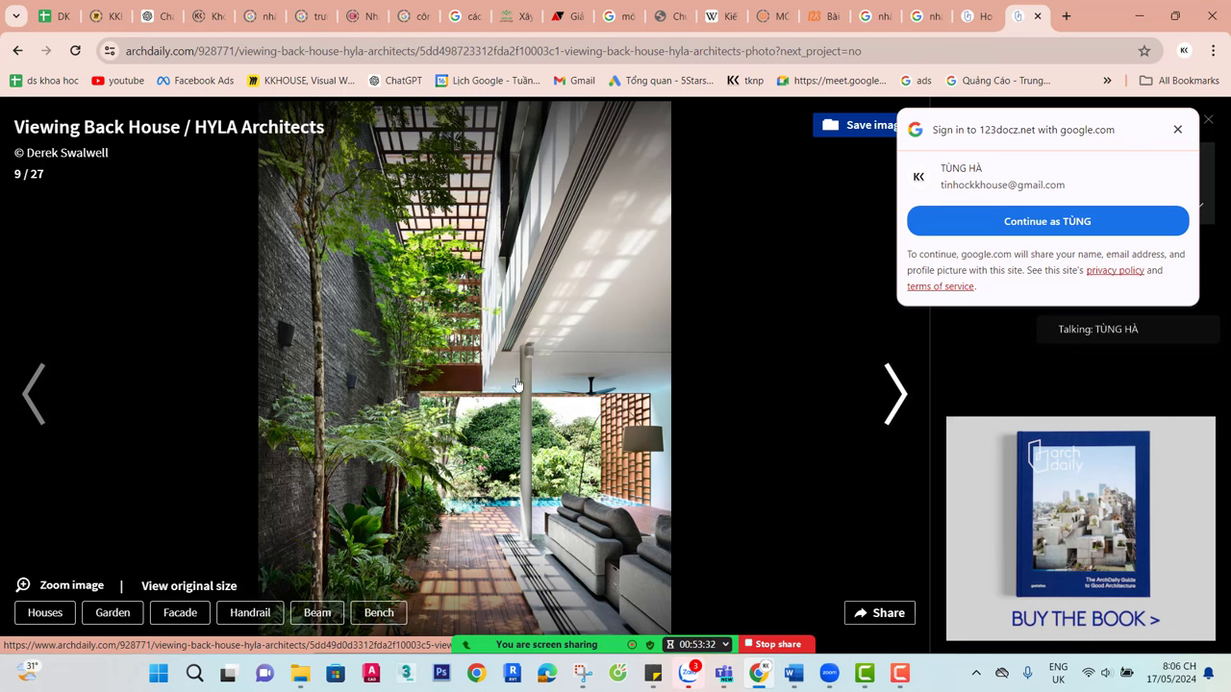
click(892, 394)
click(43, 419)
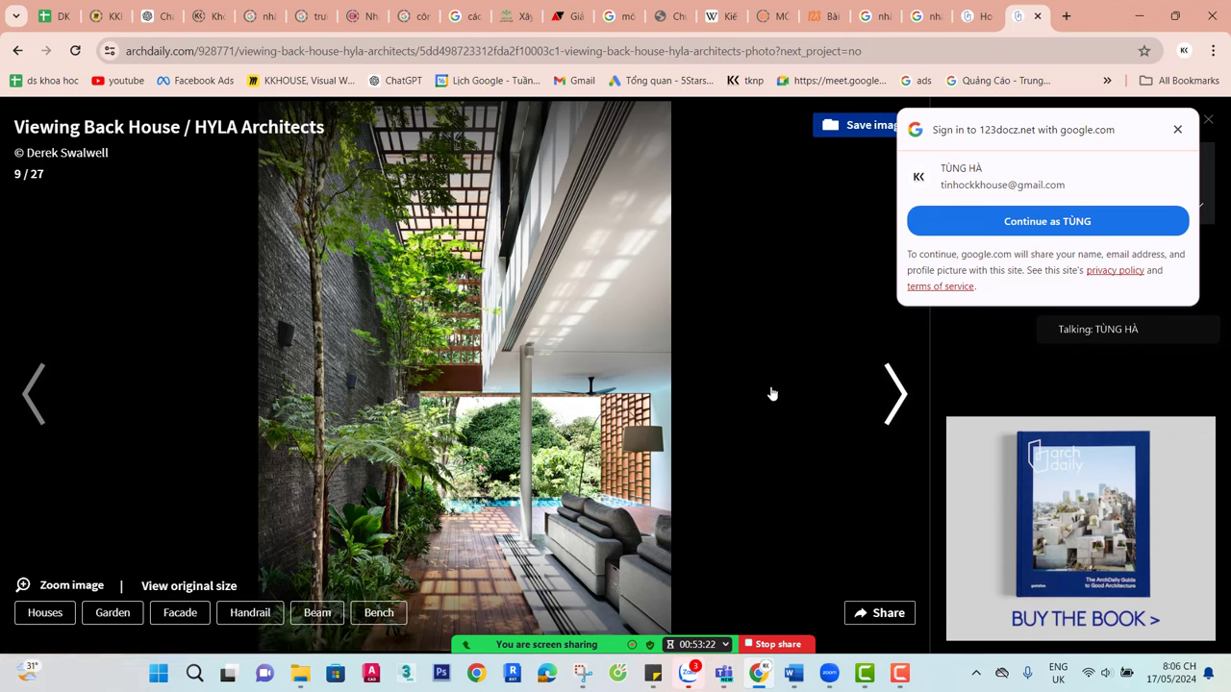
click(894, 428)
click(881, 423)
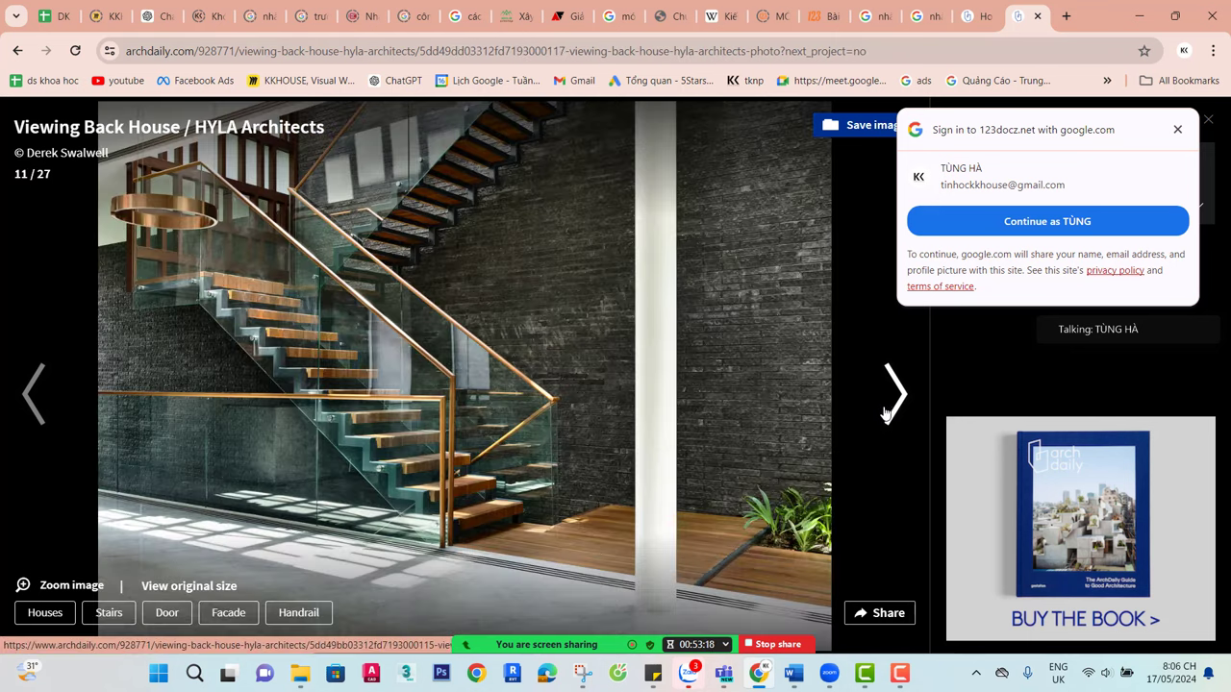
click(886, 413)
click(885, 408)
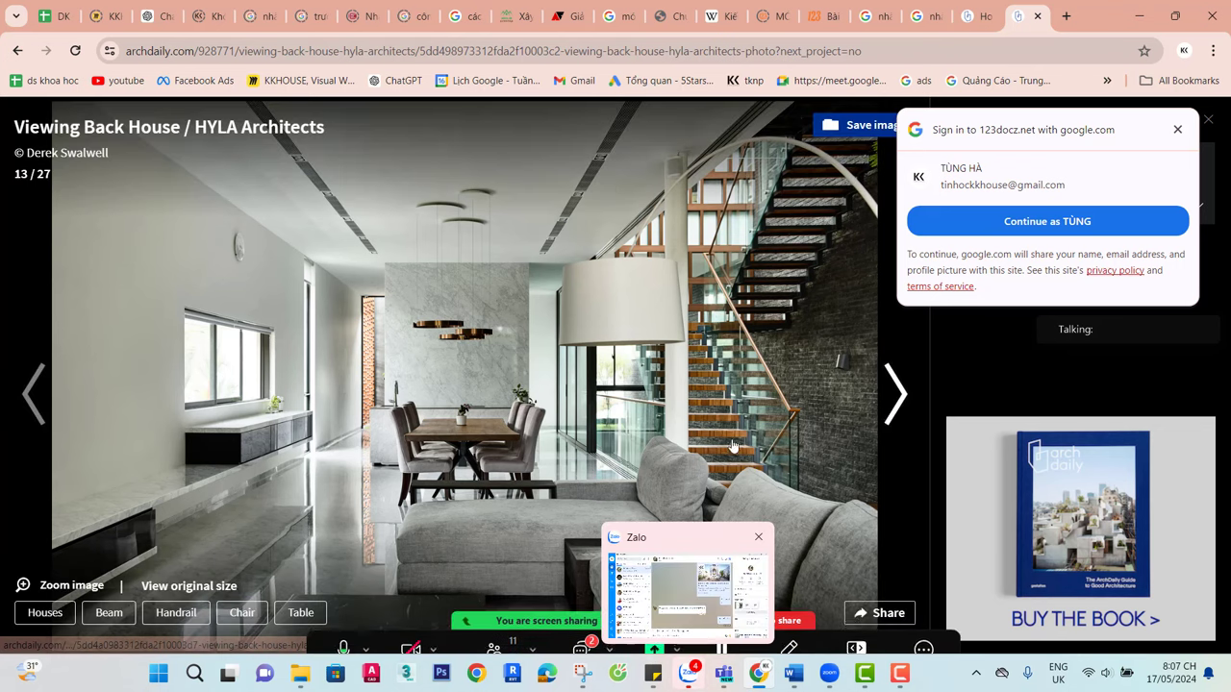
Examine the interior photos of the lounge and kitchen, continuing through the gallery to the garden wall in image 20
click(588, 423)
click(894, 400)
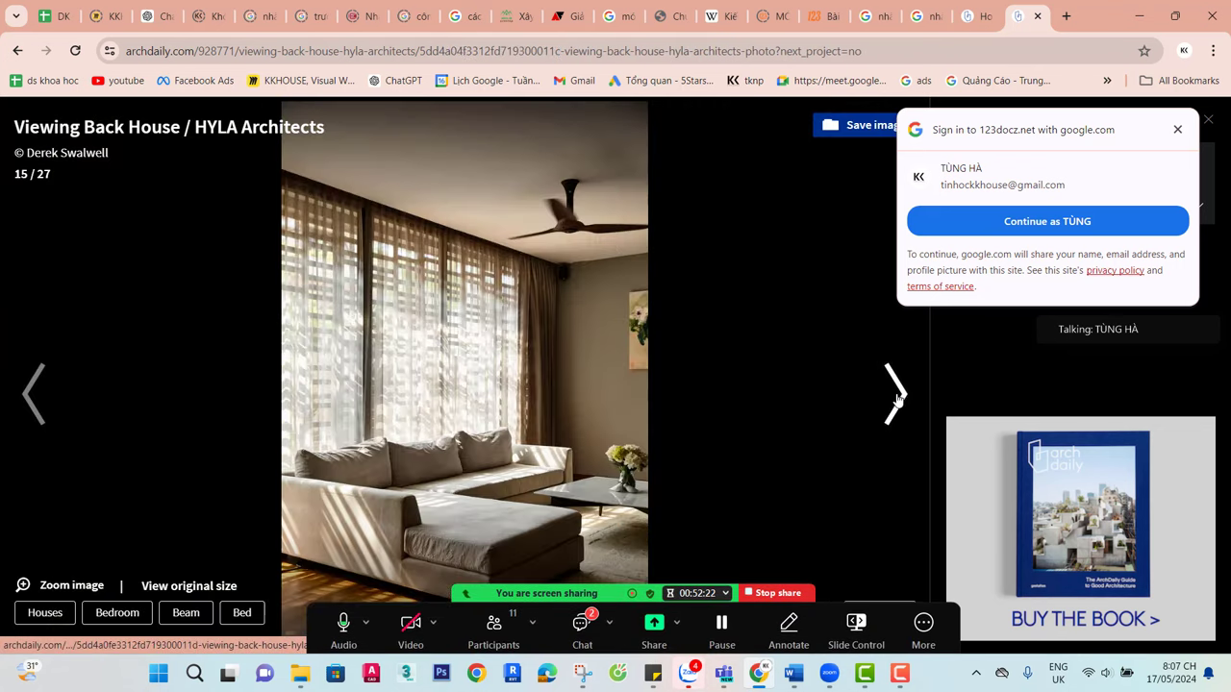
click(891, 400)
click(429, 452)
click(876, 400)
click(878, 400)
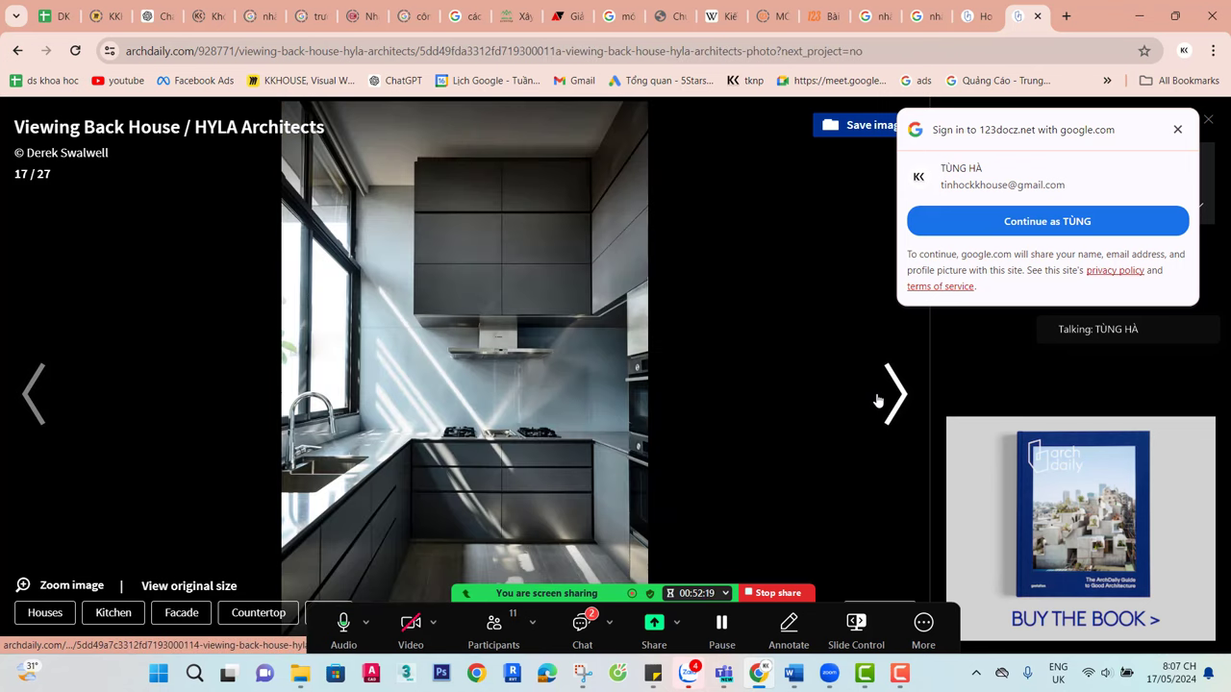
click(880, 401)
click(883, 401)
click(882, 401)
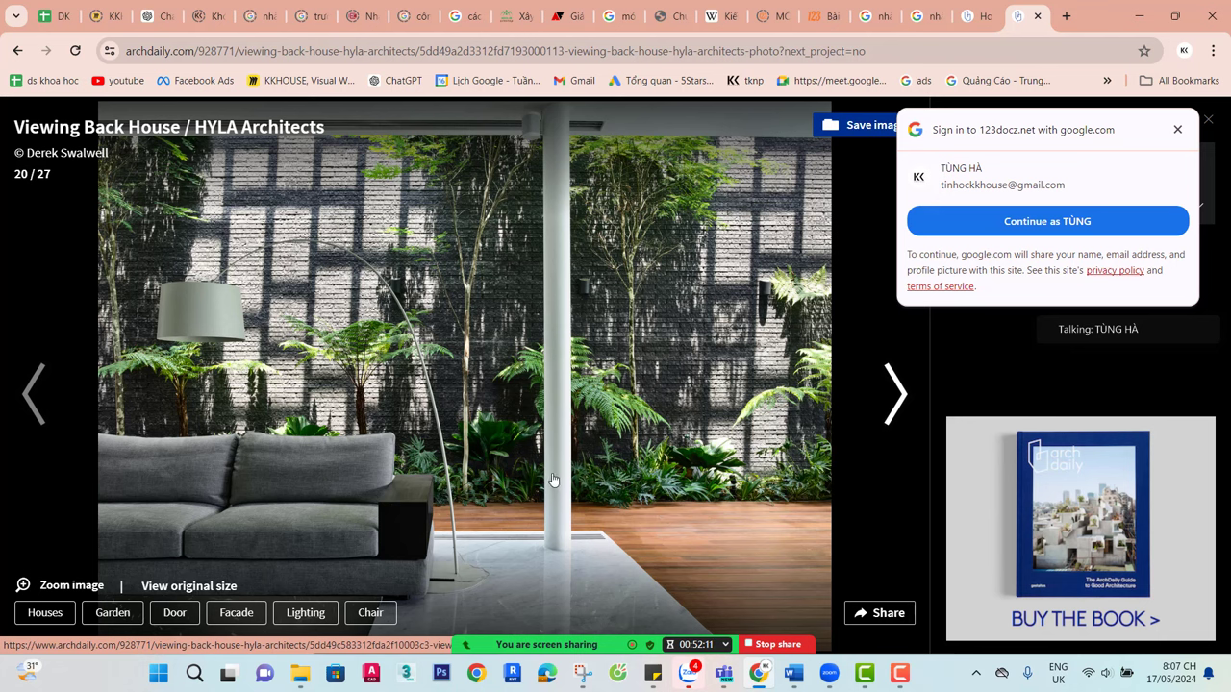
Compare the patterned garden wall, marble sink area and screened side path by going back and forth between images 19 and 22
click(908, 423)
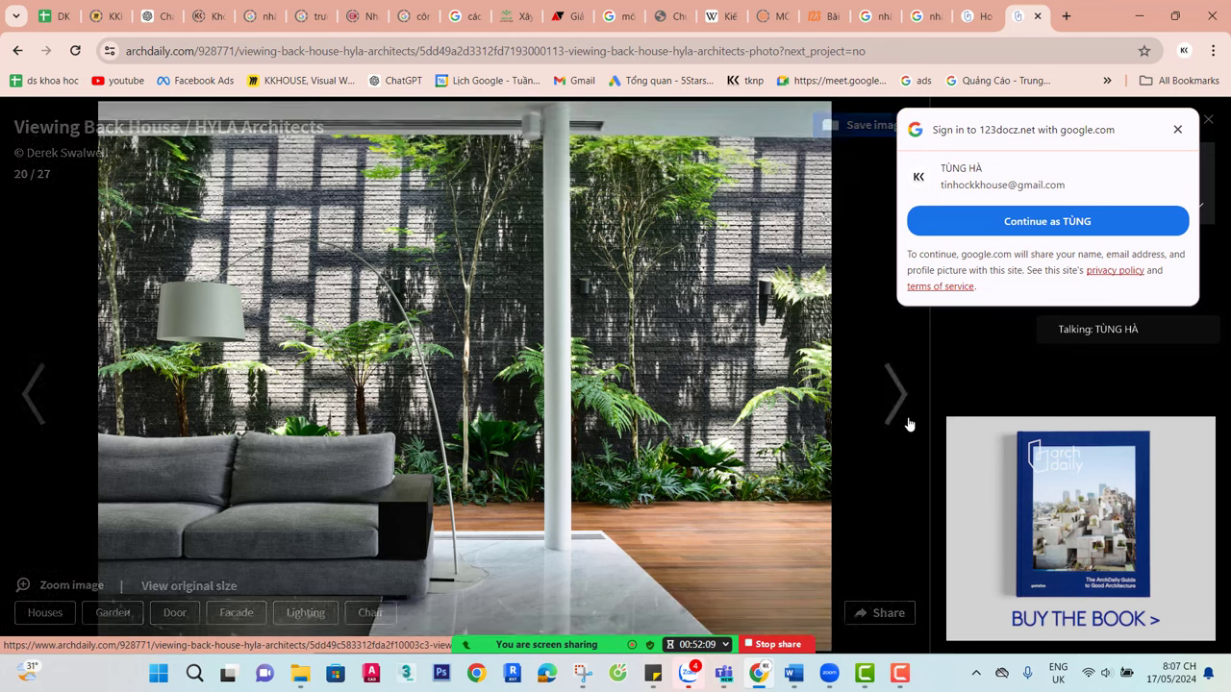
click(74, 418)
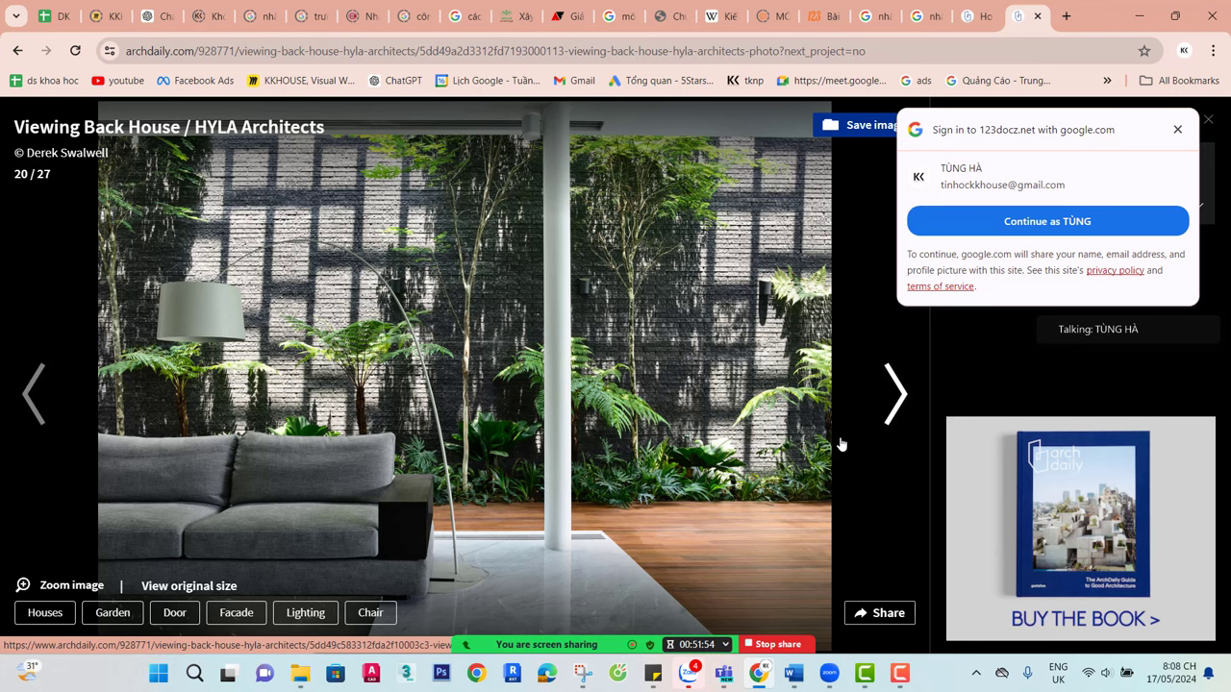
click(891, 412)
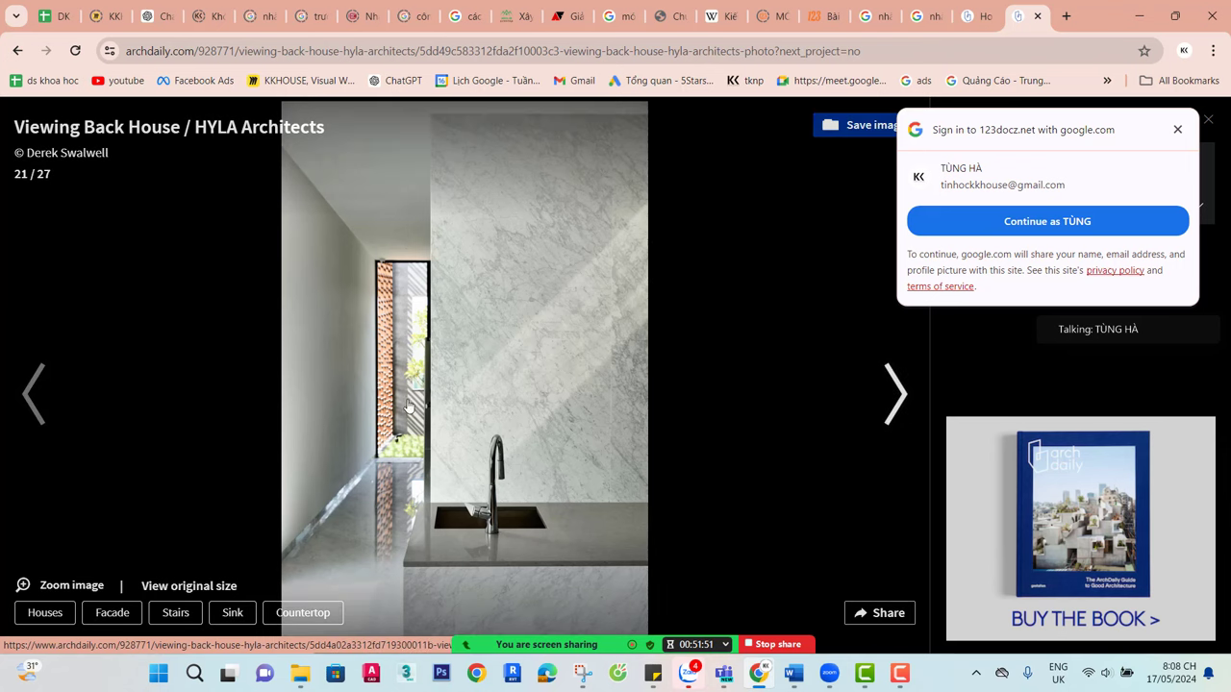
click(65, 382)
click(65, 383)
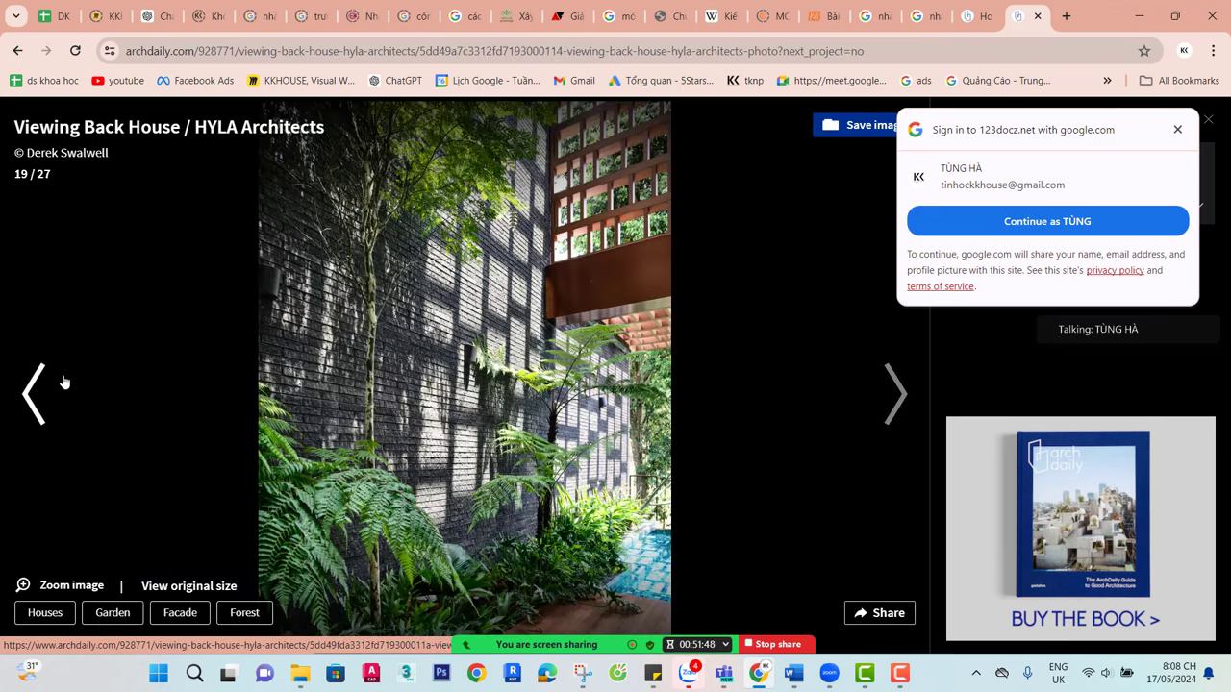
click(64, 382)
click(886, 411)
click(885, 412)
click(883, 410)
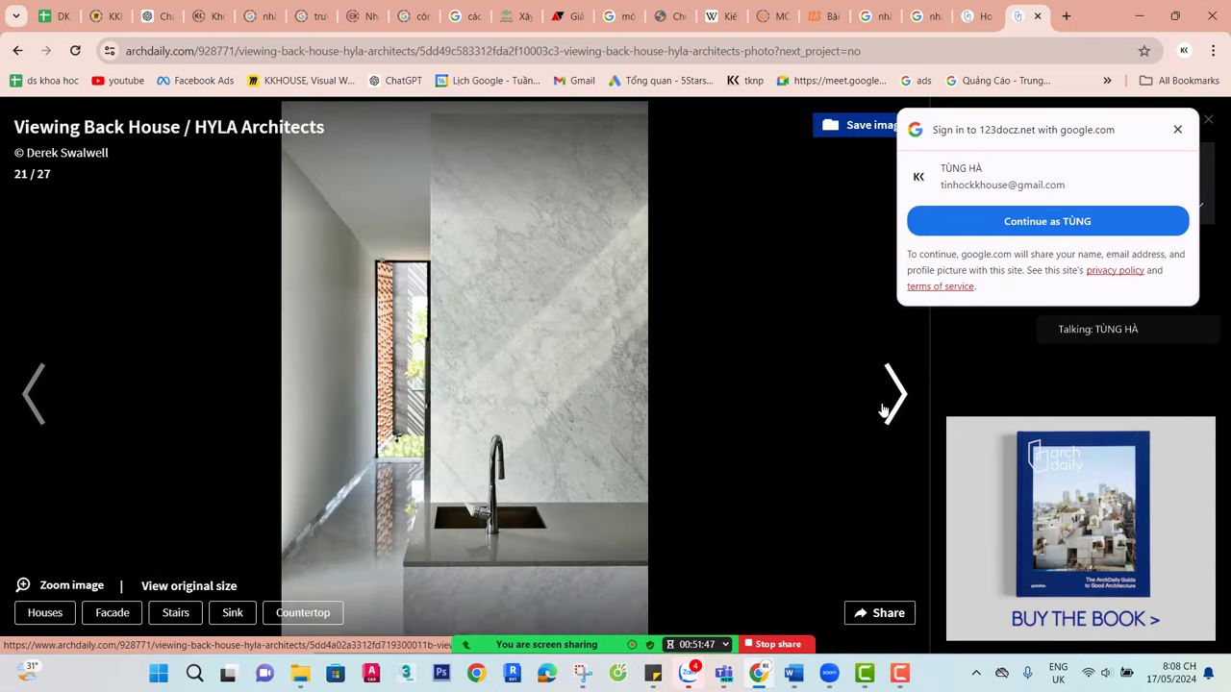
click(883, 411)
click(884, 412)
click(53, 434)
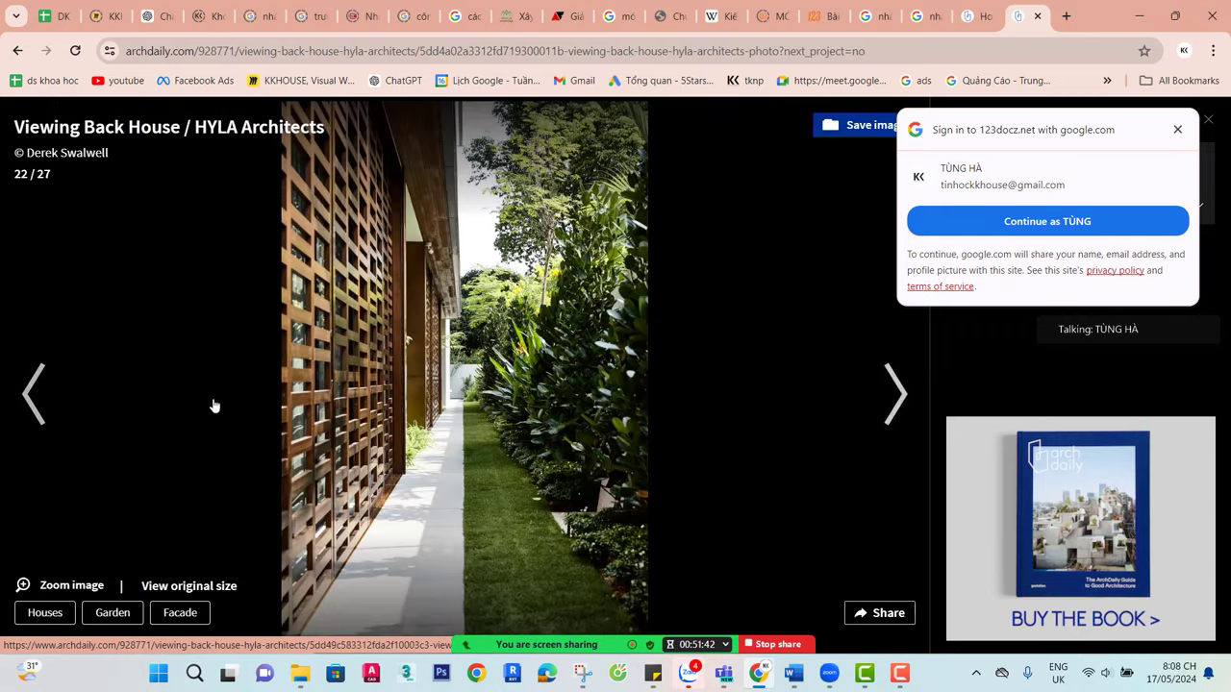
click(41, 429)
click(905, 425)
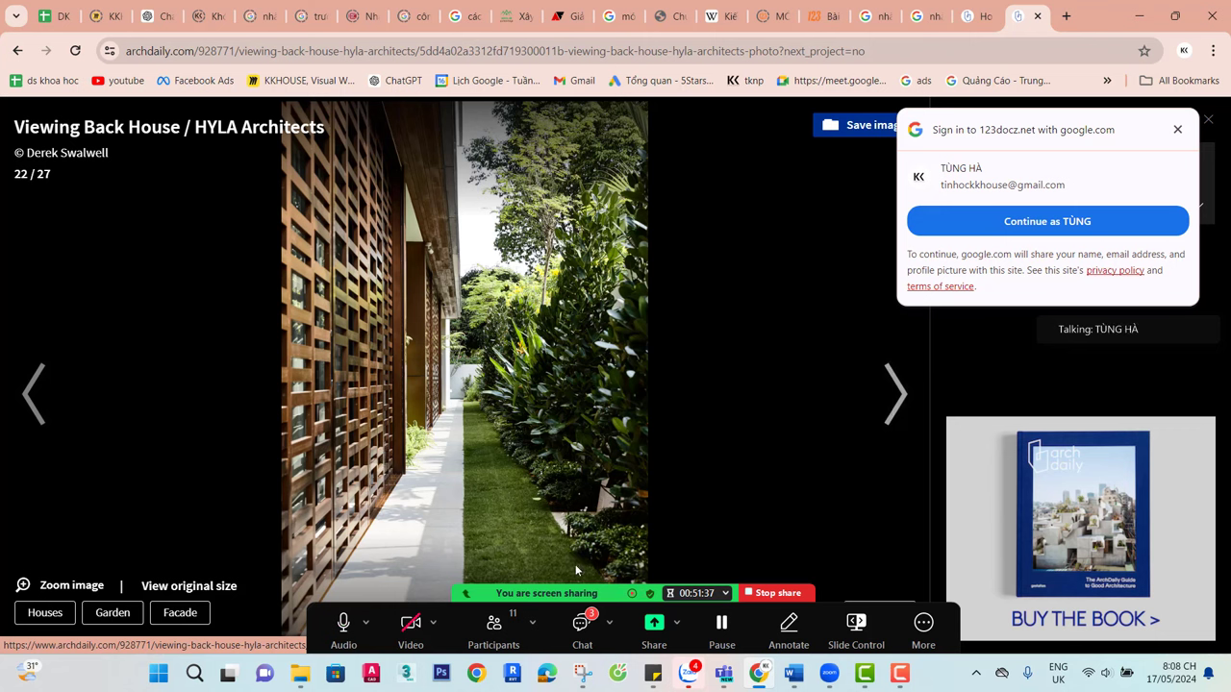
Open the meeting chat, move it clear of the photo, read the newest messages and minimise it
click(581, 623)
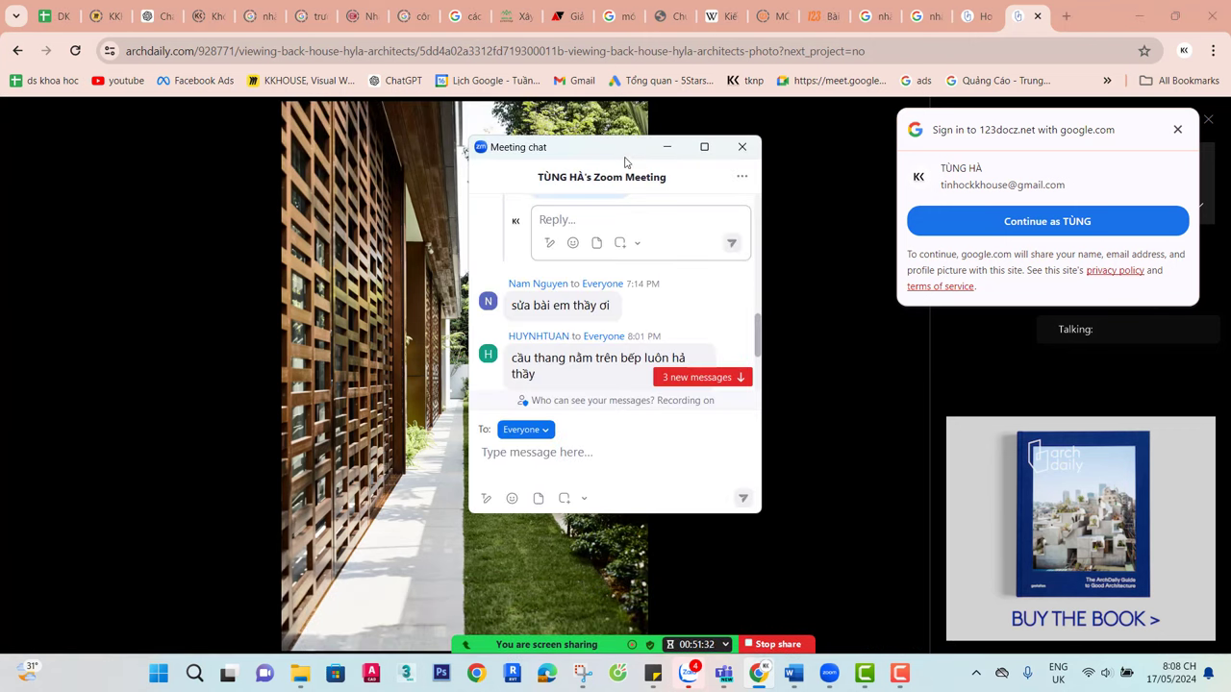
drag(614, 162, 1034, 252)
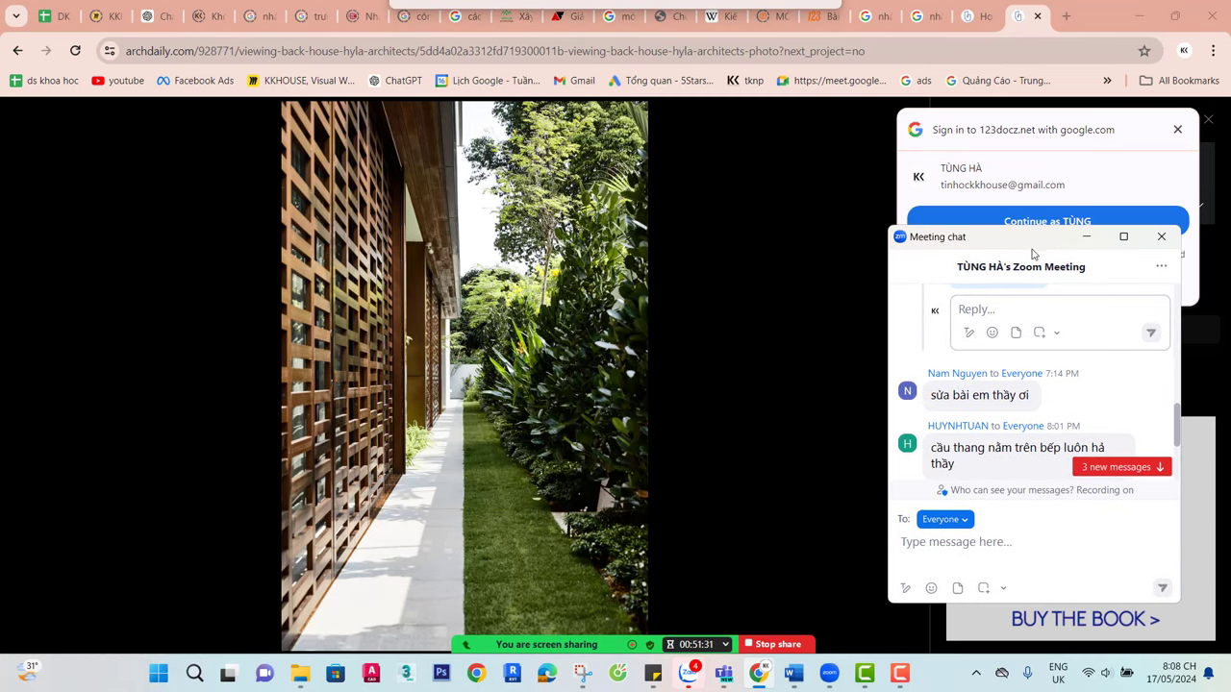
scroll(1025, 454, down, 3)
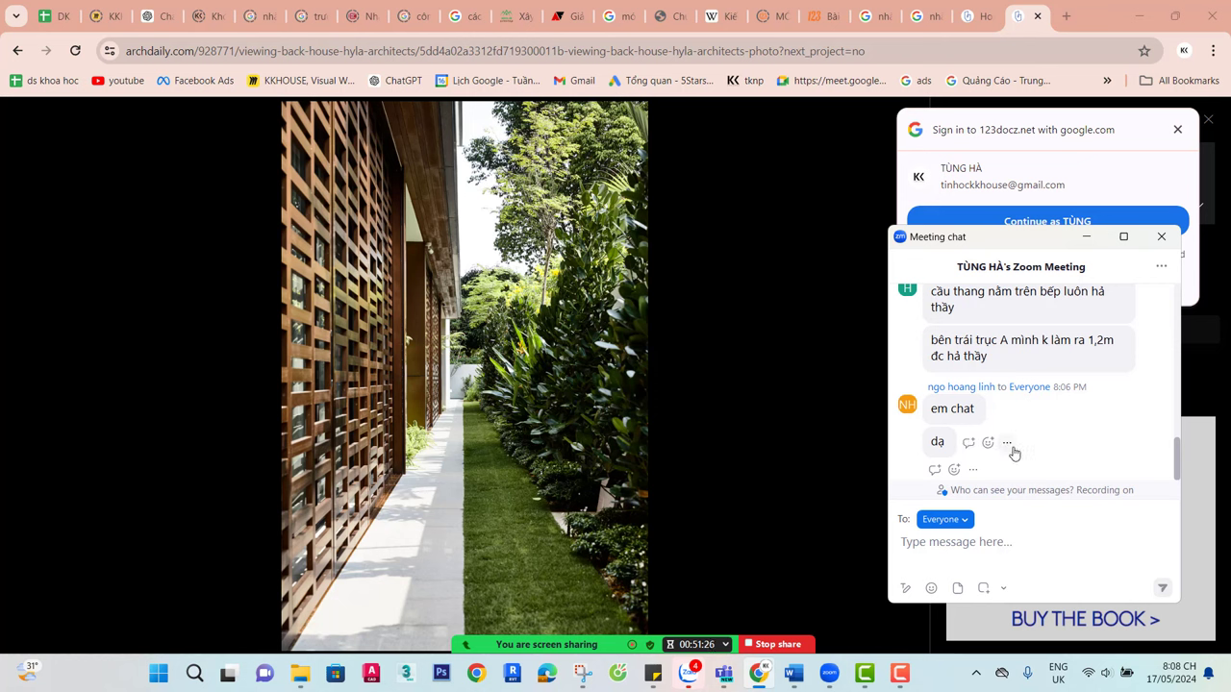
click(1088, 237)
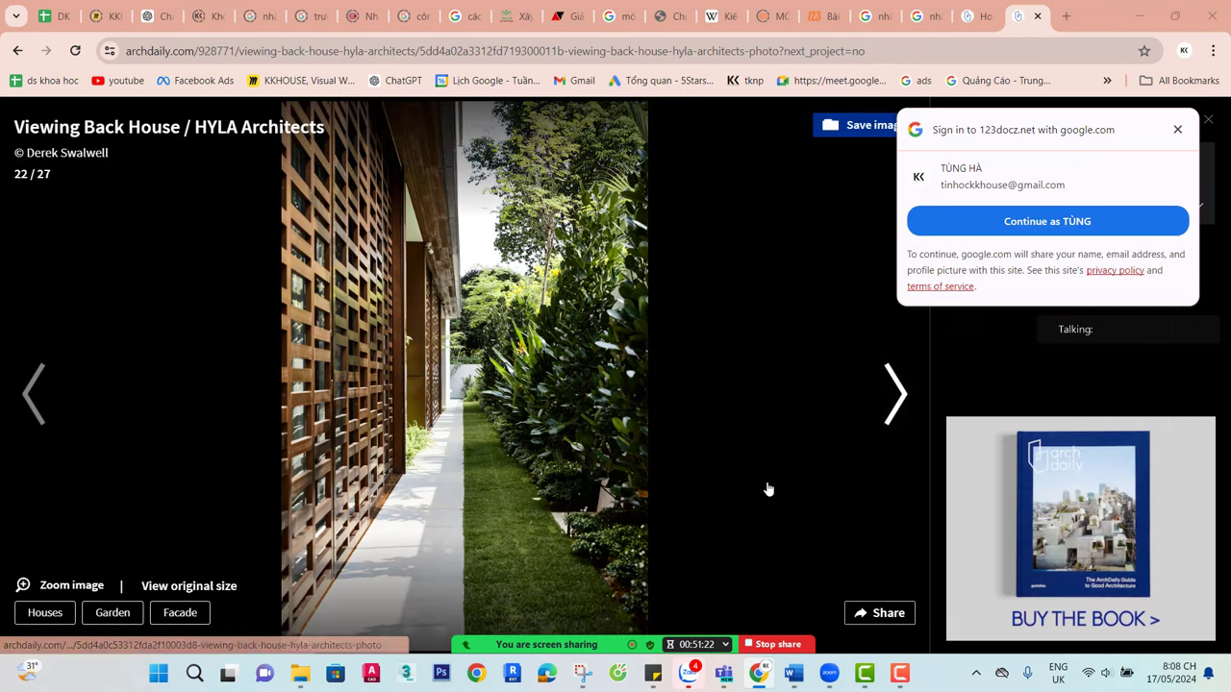
Examine the project's elevation, floor plan and section drawings, studying the 1st and 2nd storey plans in detail
click(890, 409)
click(893, 412)
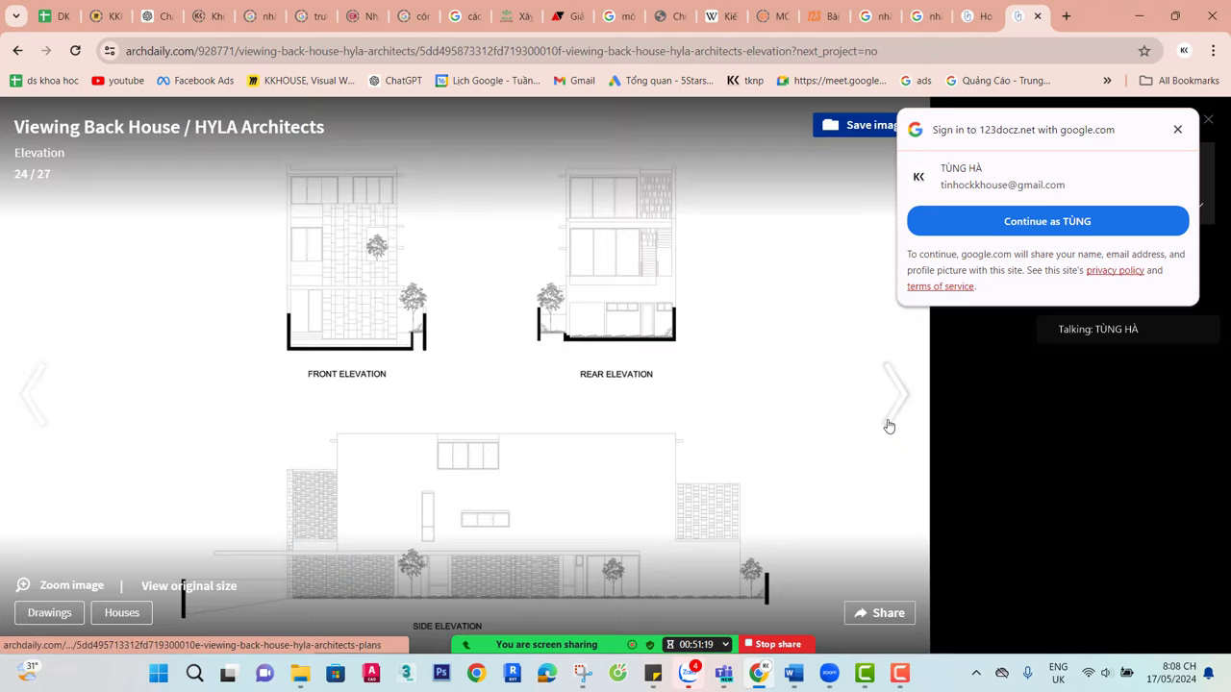
click(896, 408)
click(898, 408)
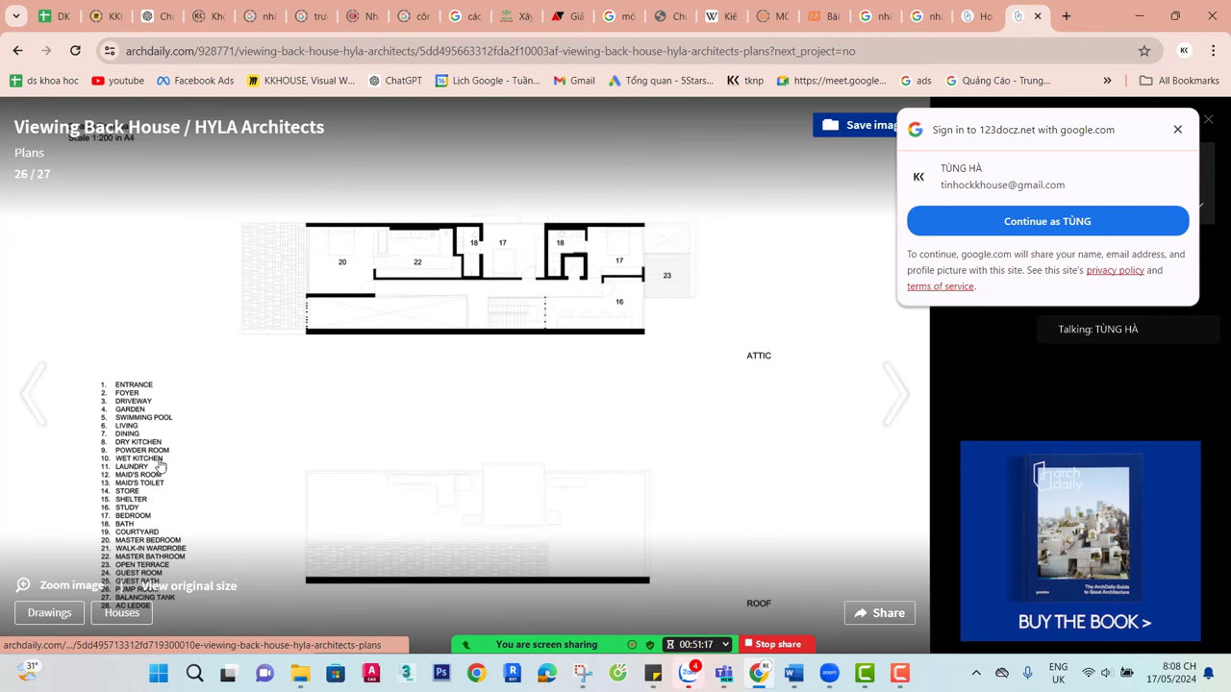
click(44, 414)
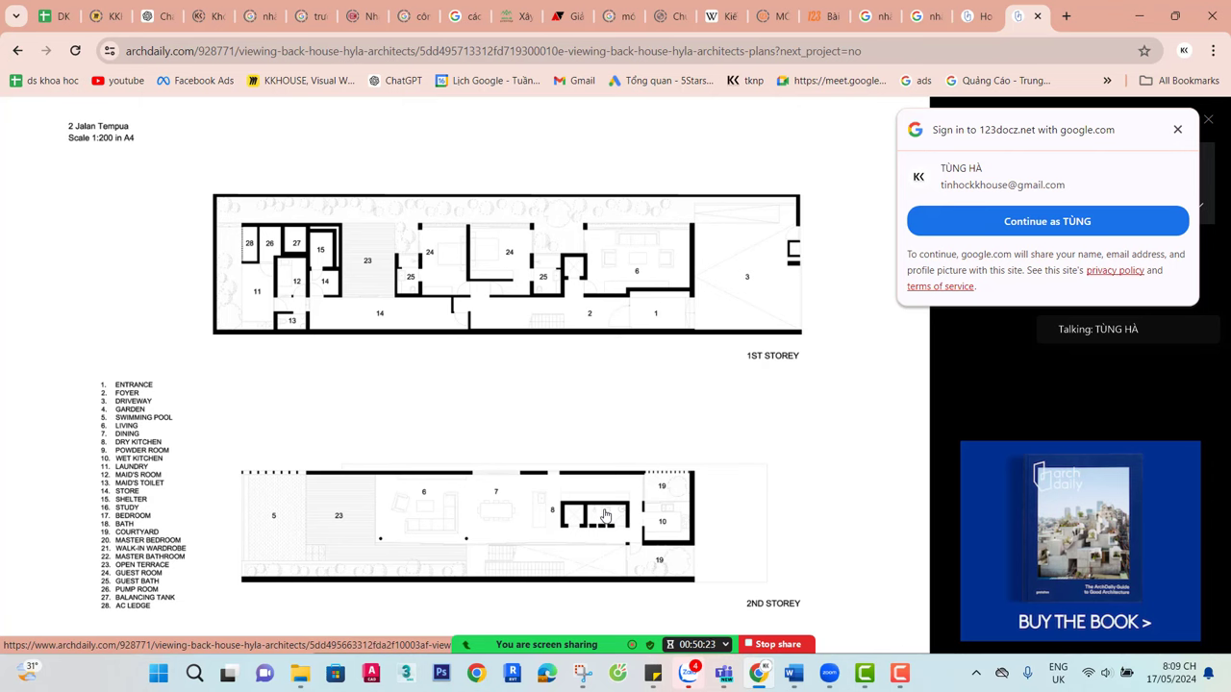
mouse_move(591, 529)
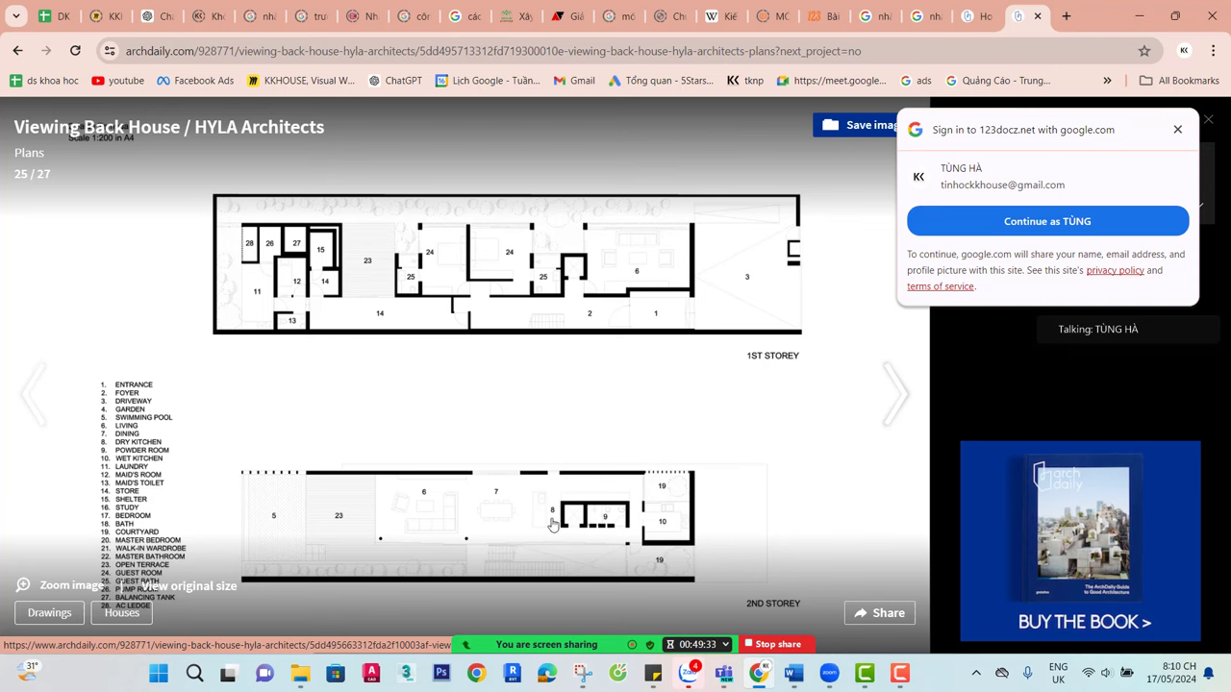
click(897, 397)
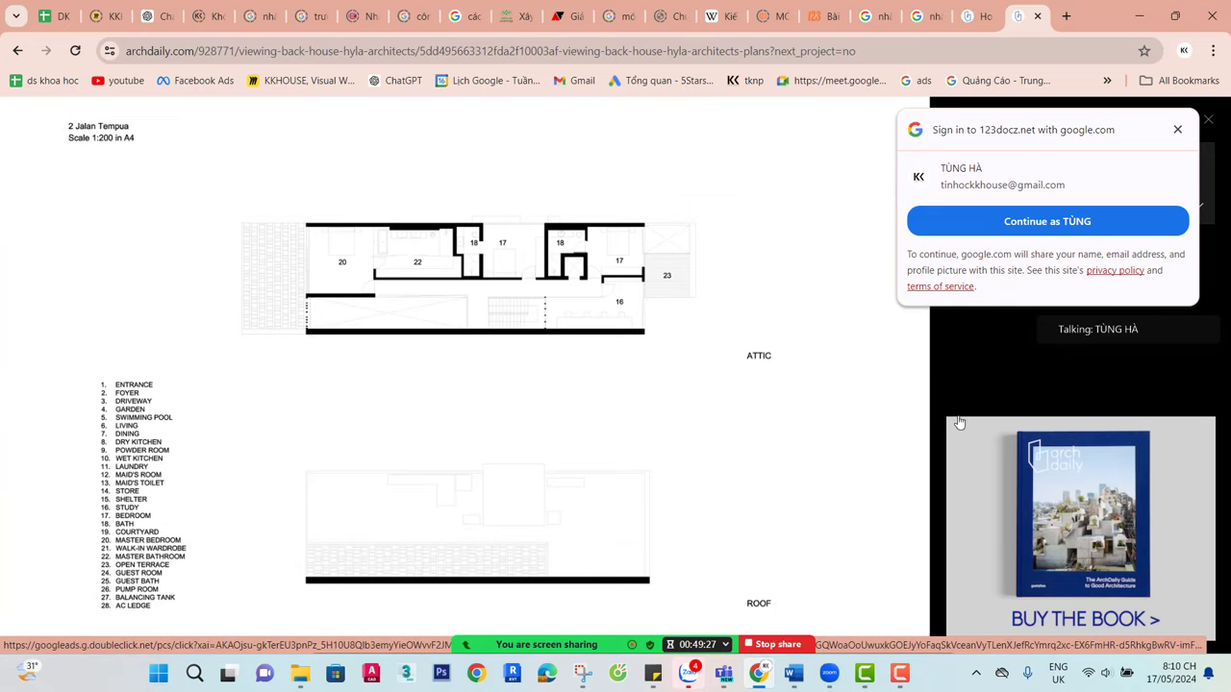
click(893, 394)
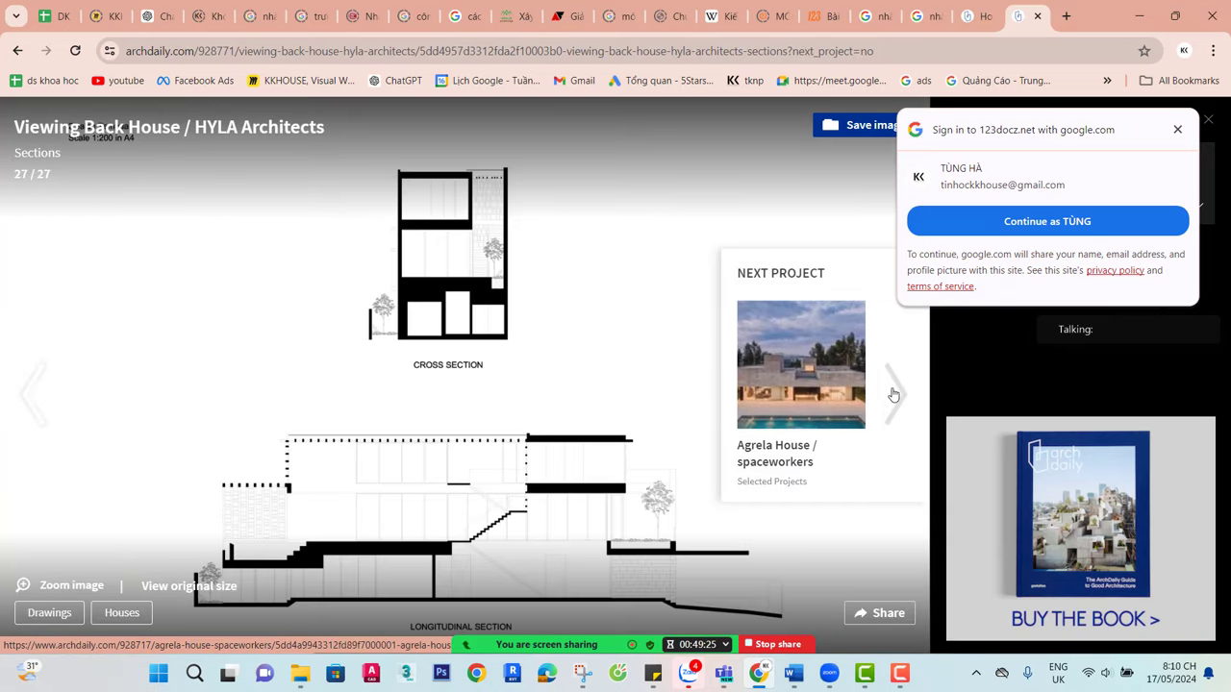
Reopen the meeting chat and return from the neighbouring projects to the main Viewing Back House / HYLA Architects page
click(893, 394)
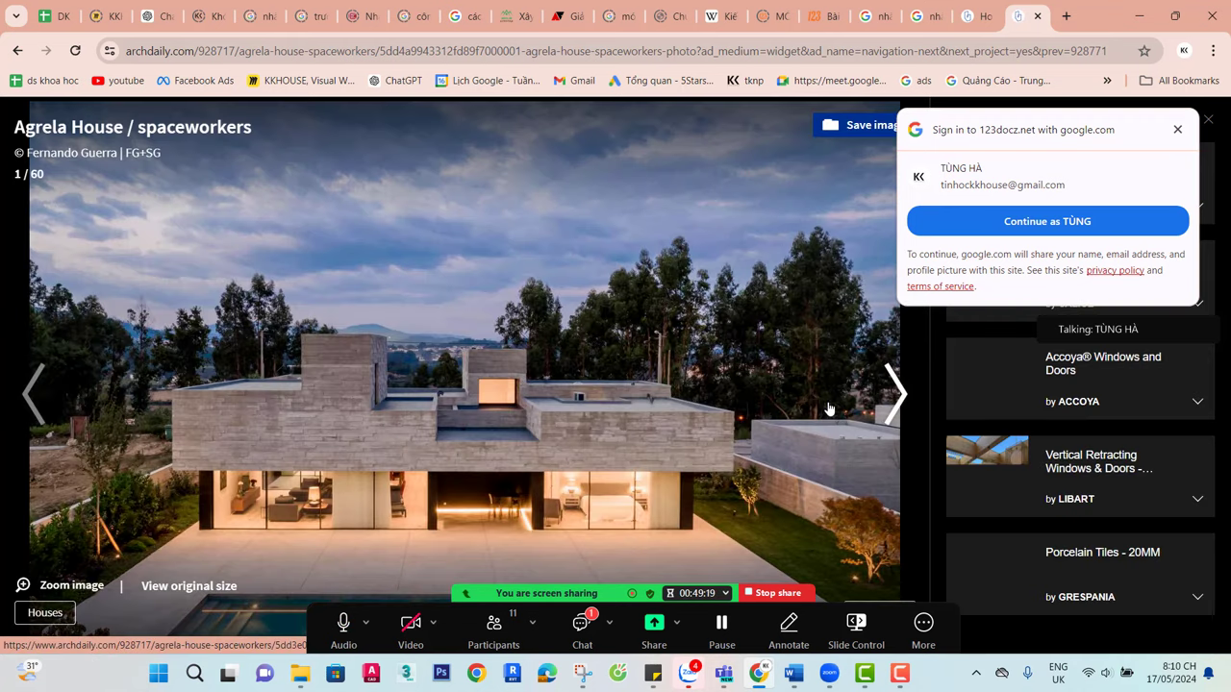
click(582, 646)
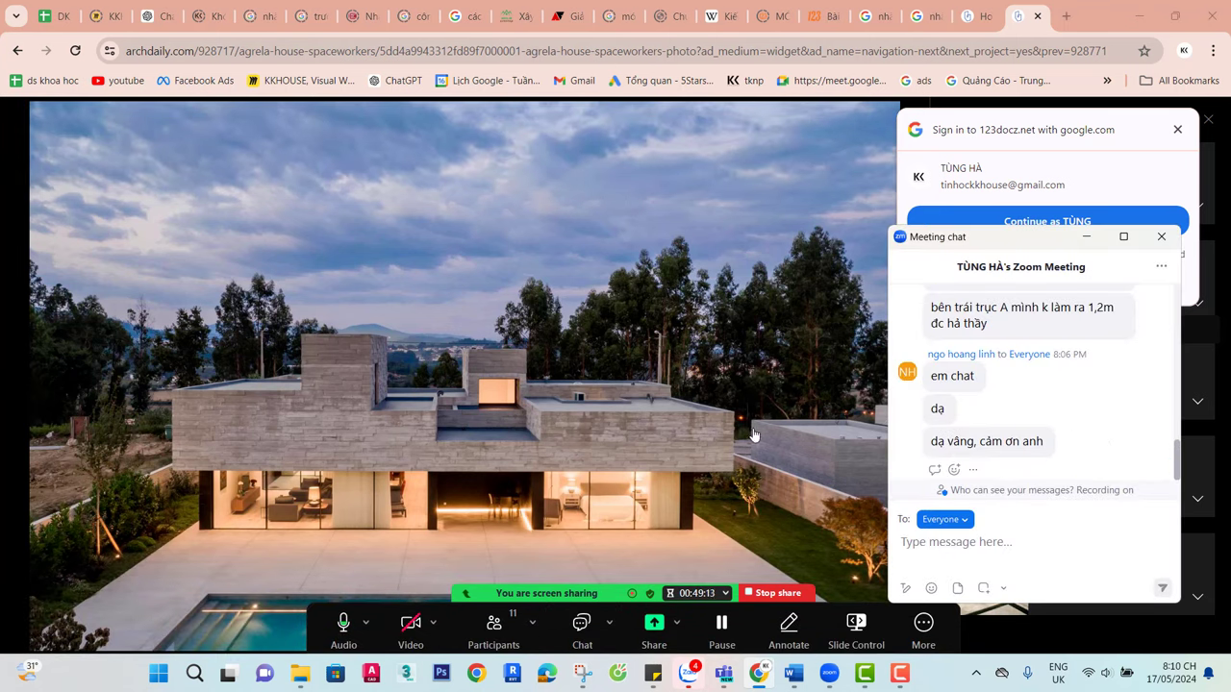
click(34, 392)
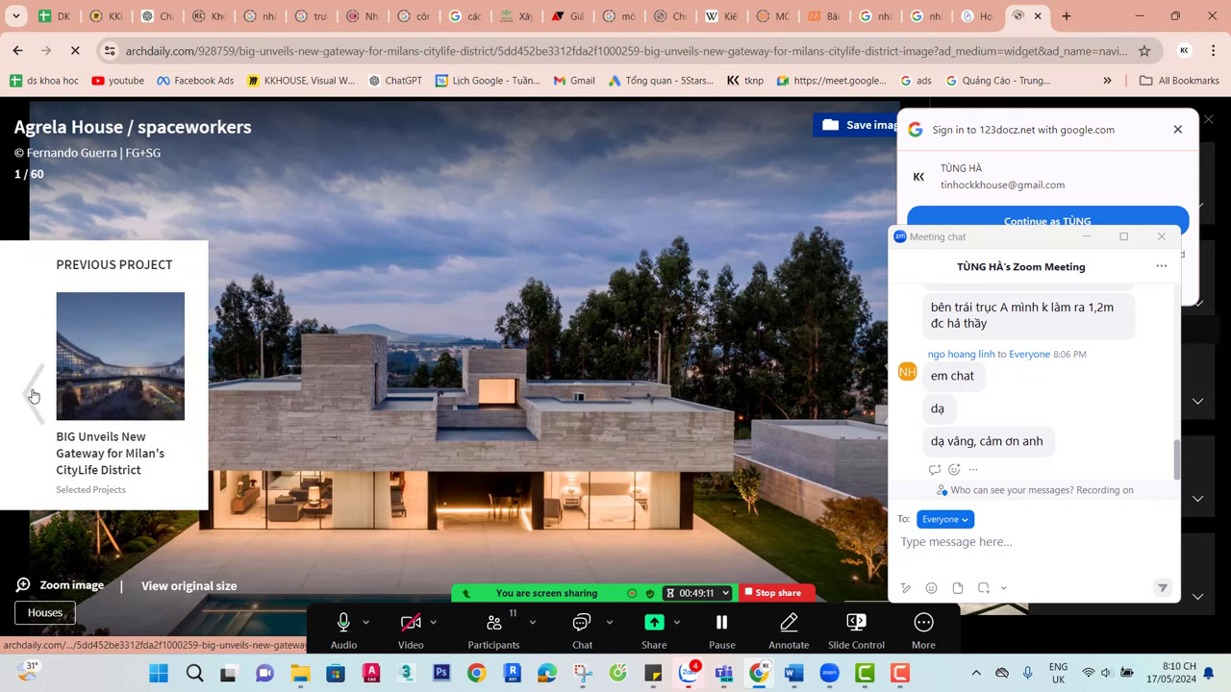
click(16, 50)
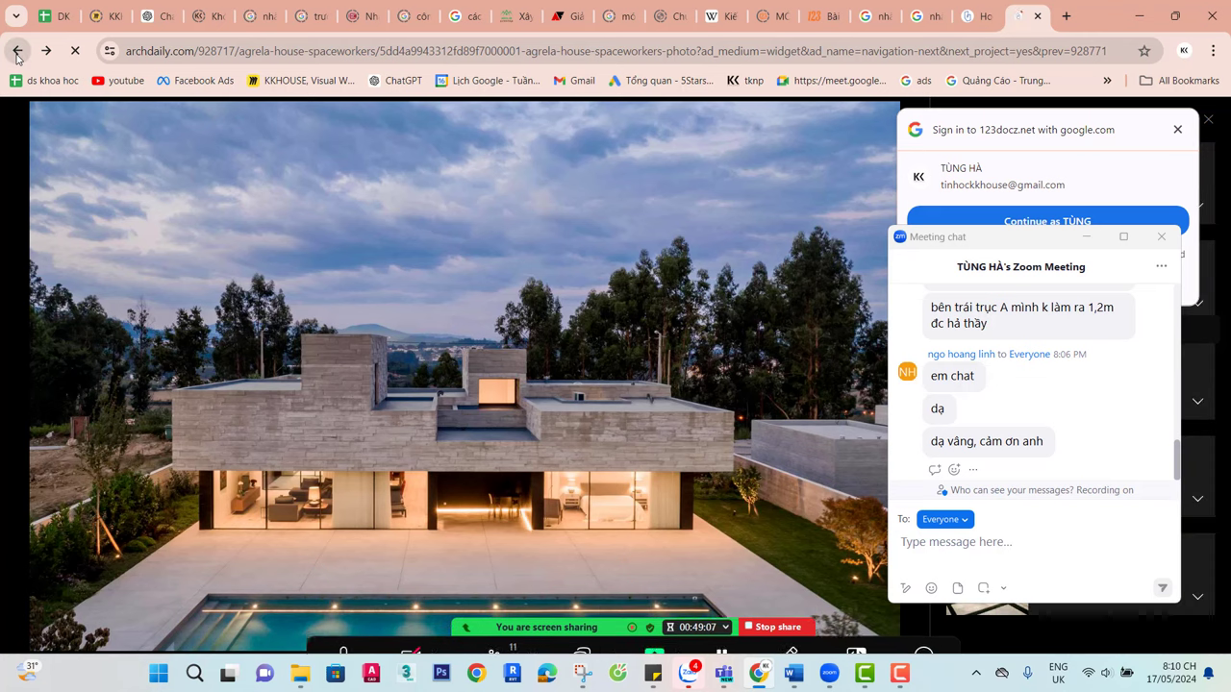
click(16, 51)
scroll(415, 466, down, 5)
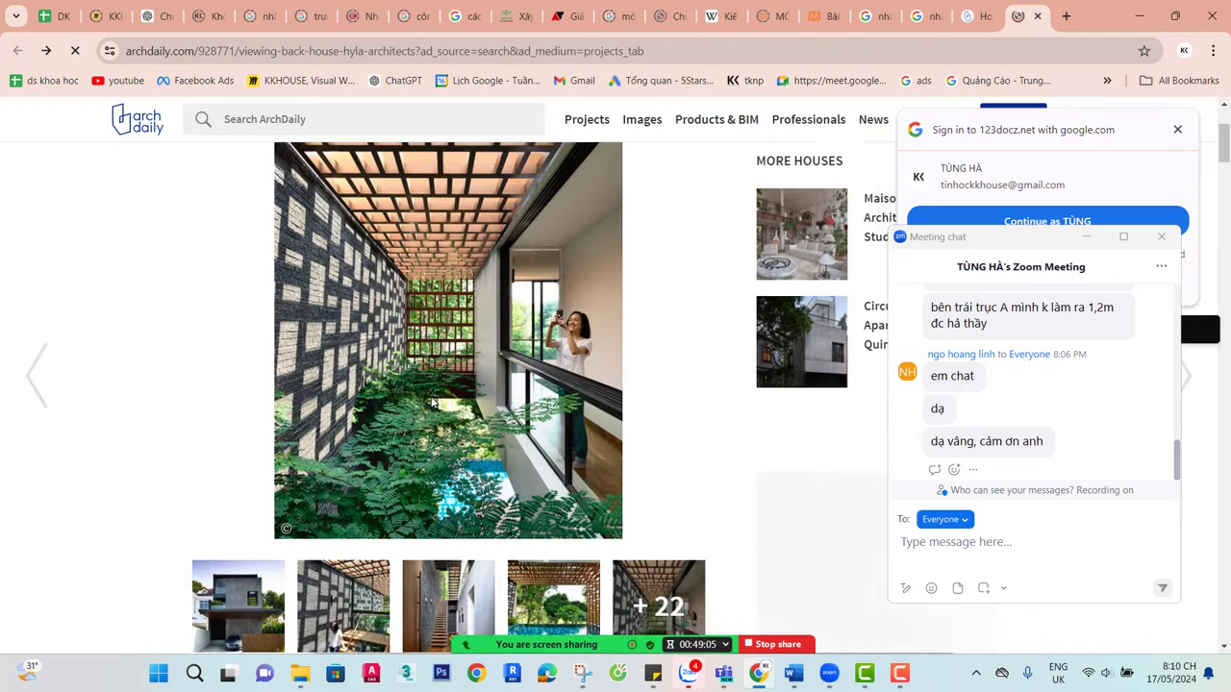
scroll(416, 466, up, 6)
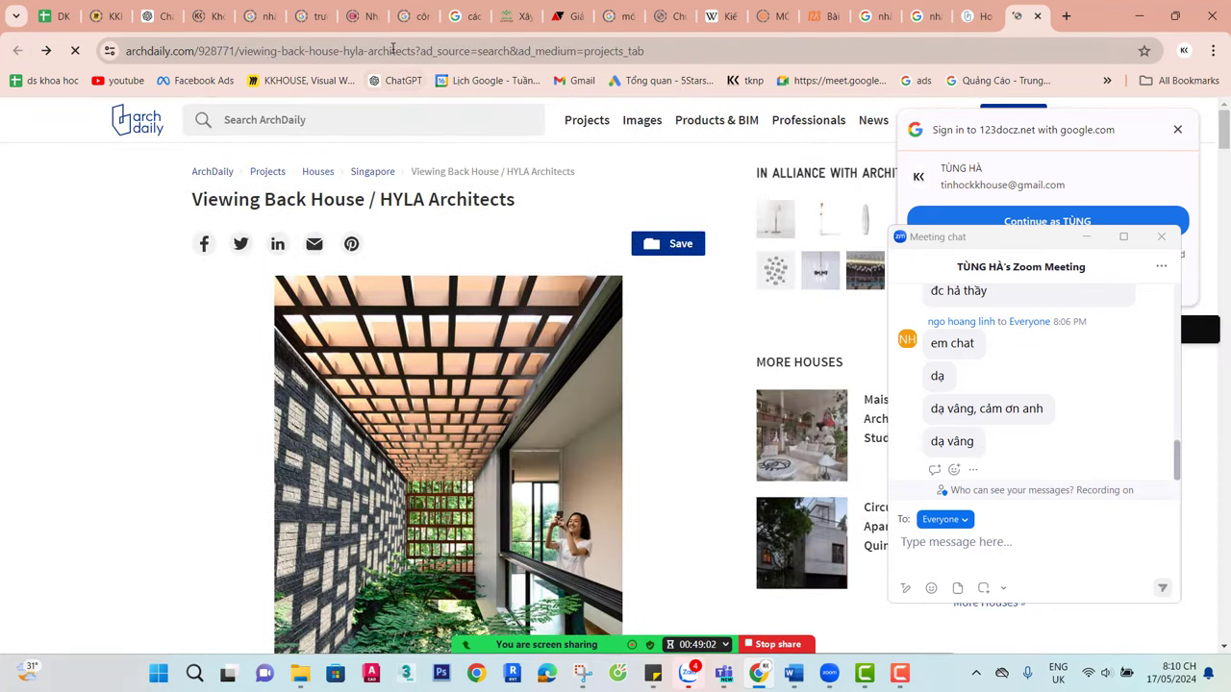
Copy the Viewing Back House page address, send it to everyone in the meeting chat and stop sharing the screen
click(392, 50)
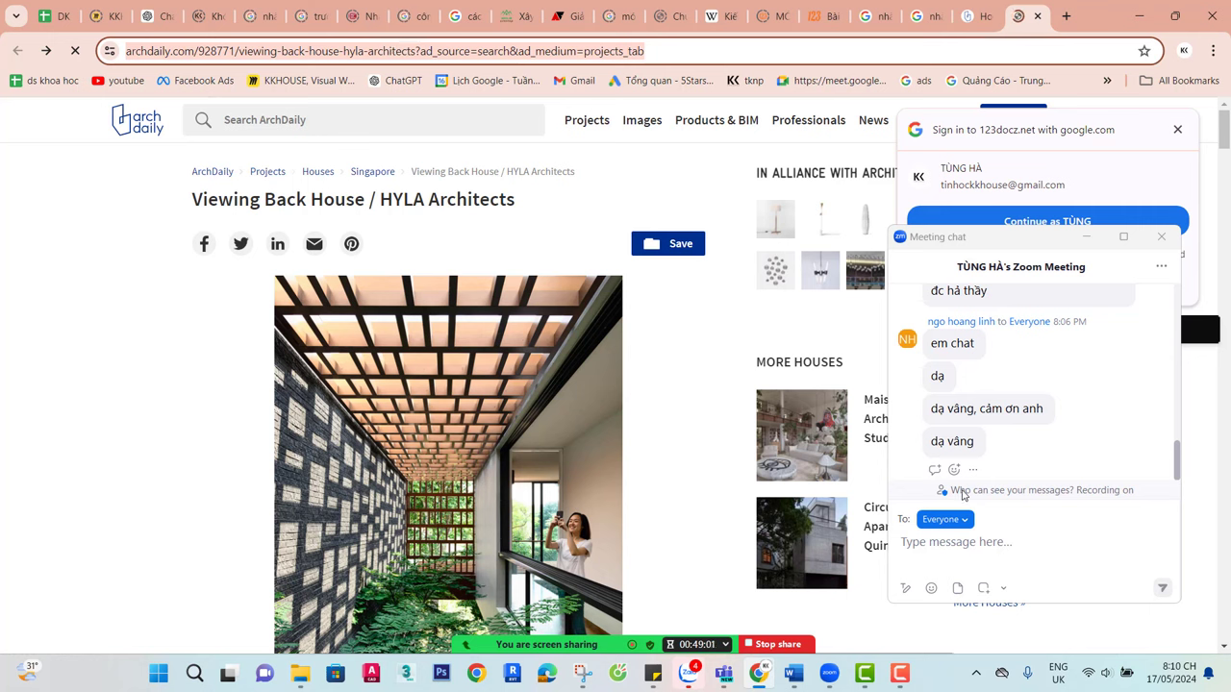
click(976, 553)
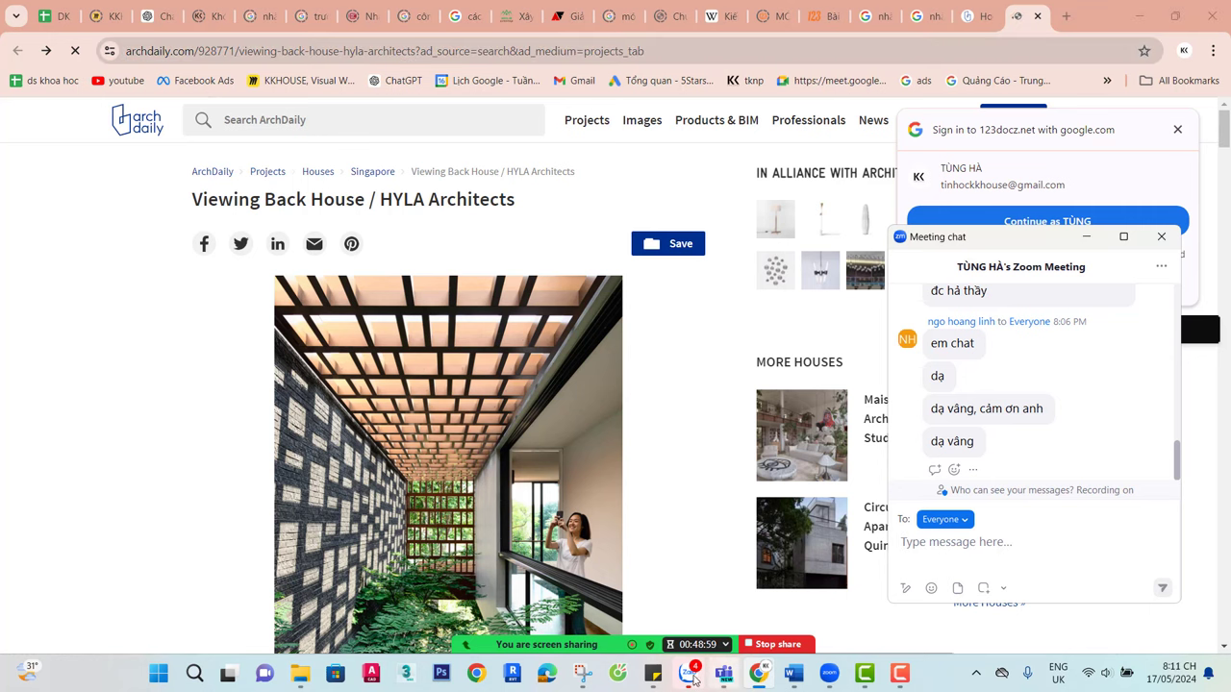
text(https://www.archdaily.com/928771/viewing-back-house-hyla-architects?ad_source=search&ad_medium=projects_tab)
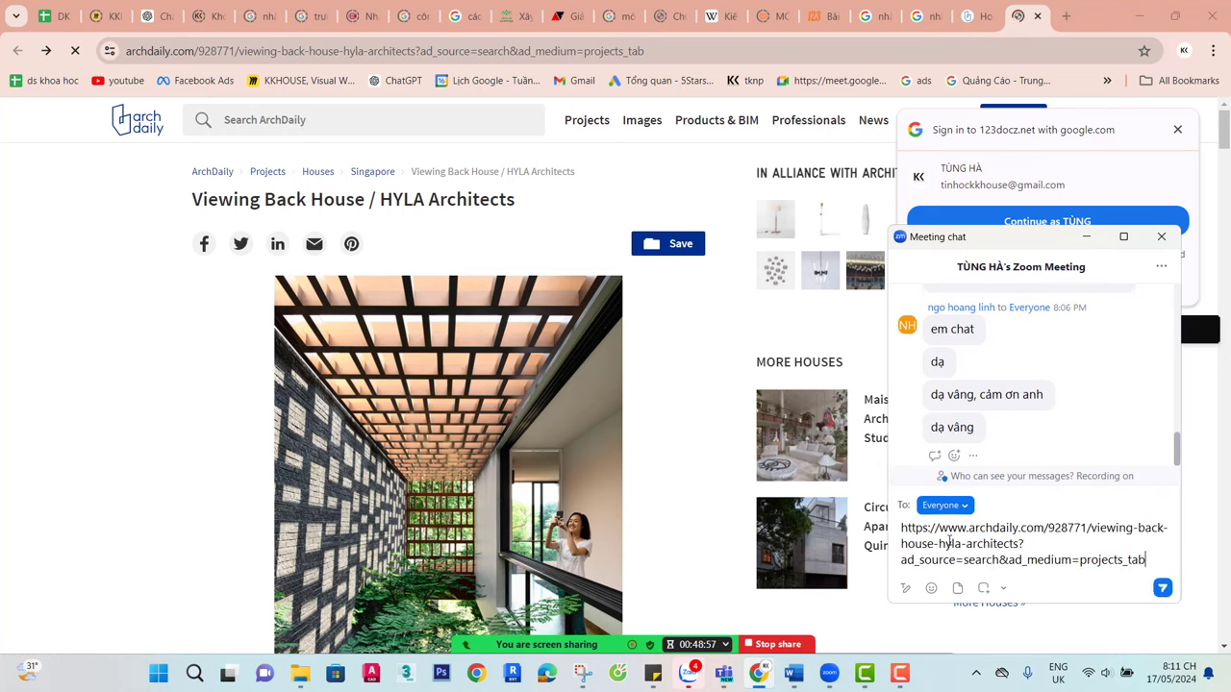
key(Return)
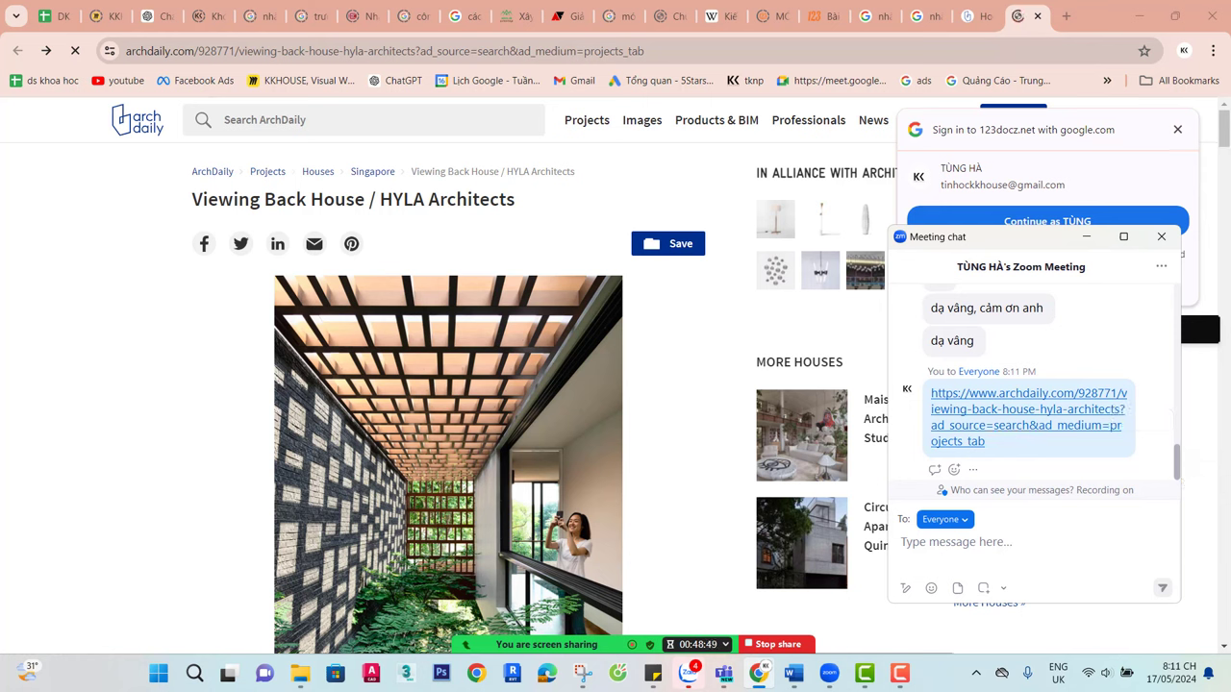
click(775, 645)
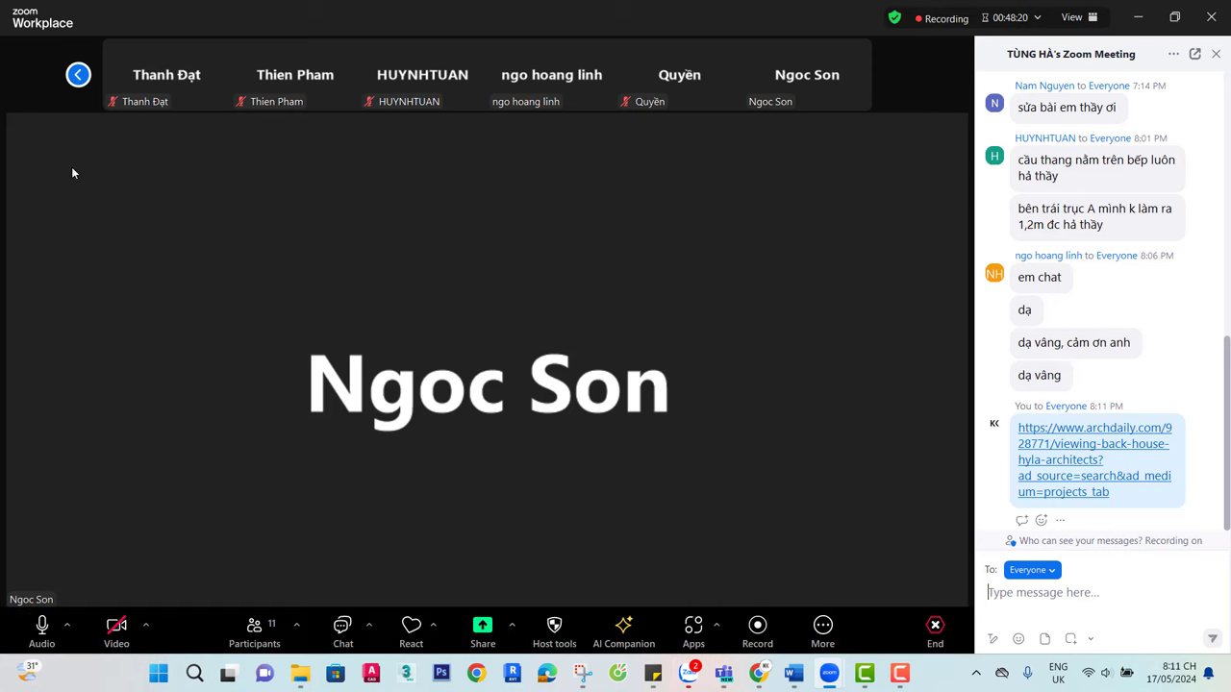
Look back and forth through the participant thumbnails to check who is in the meeting
click(77, 75)
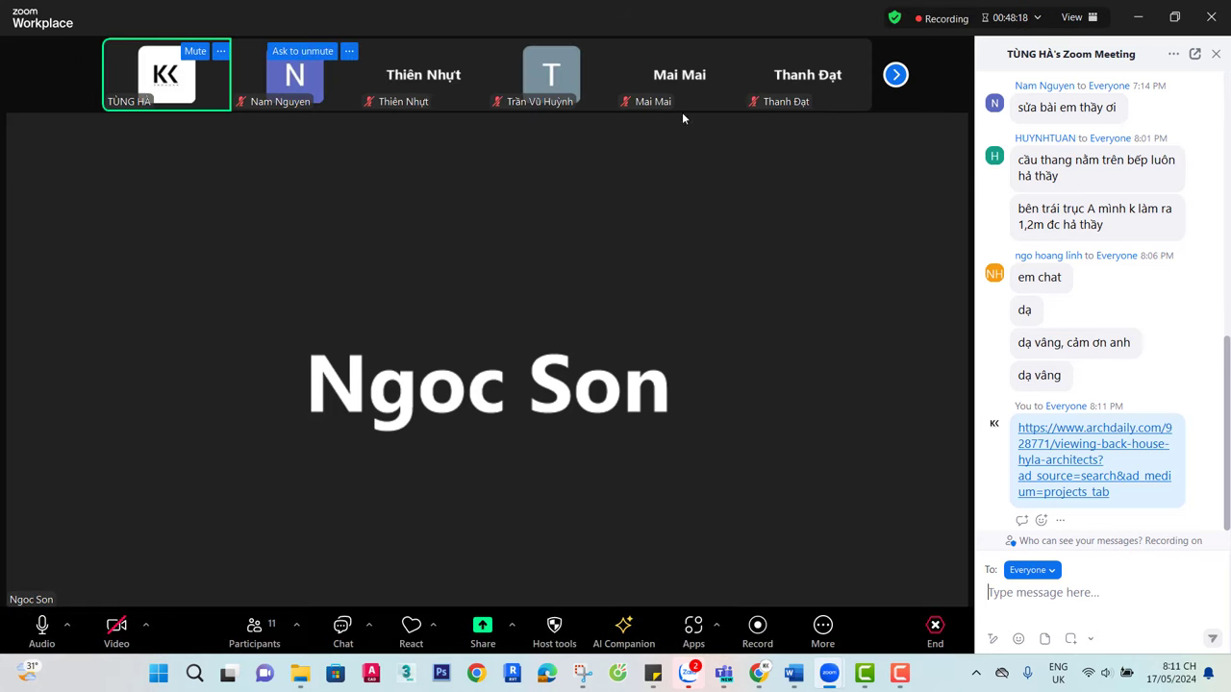
click(891, 79)
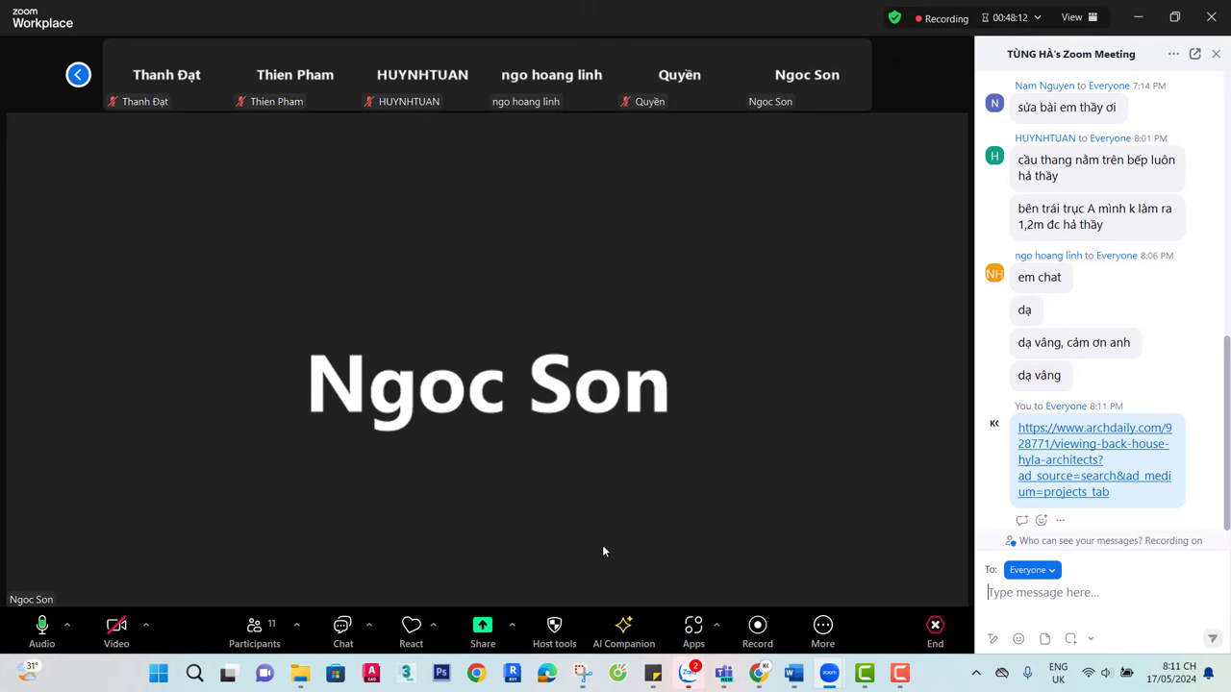
click(78, 75)
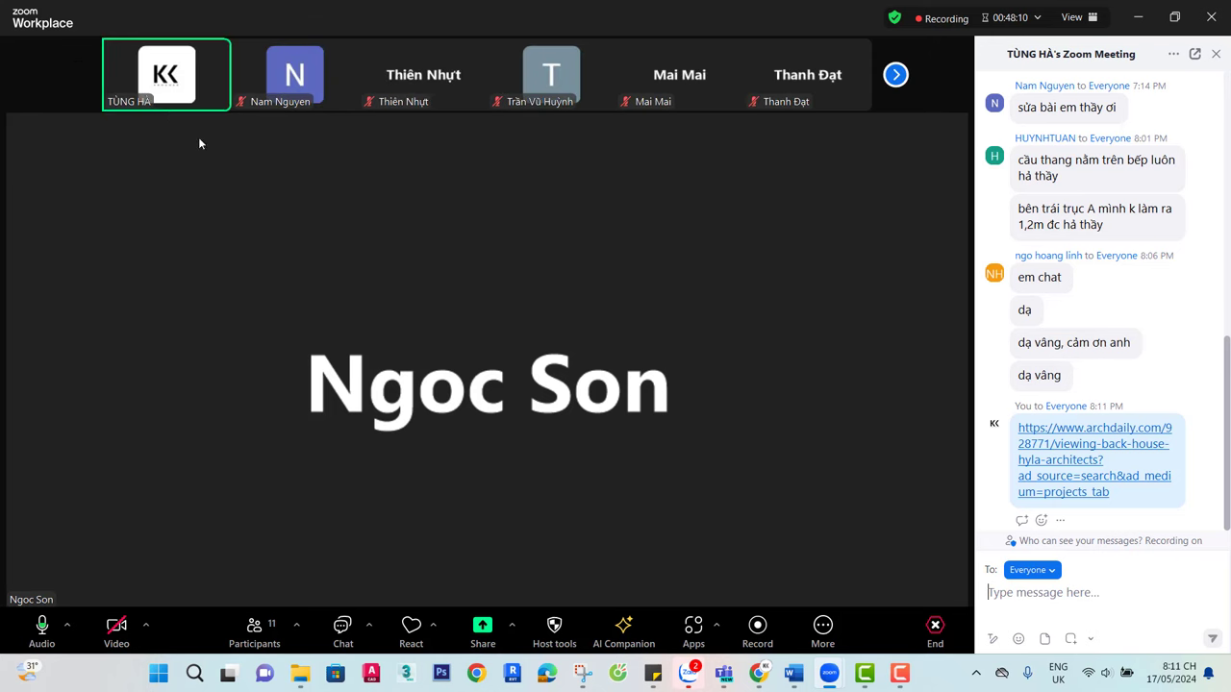
click(895, 74)
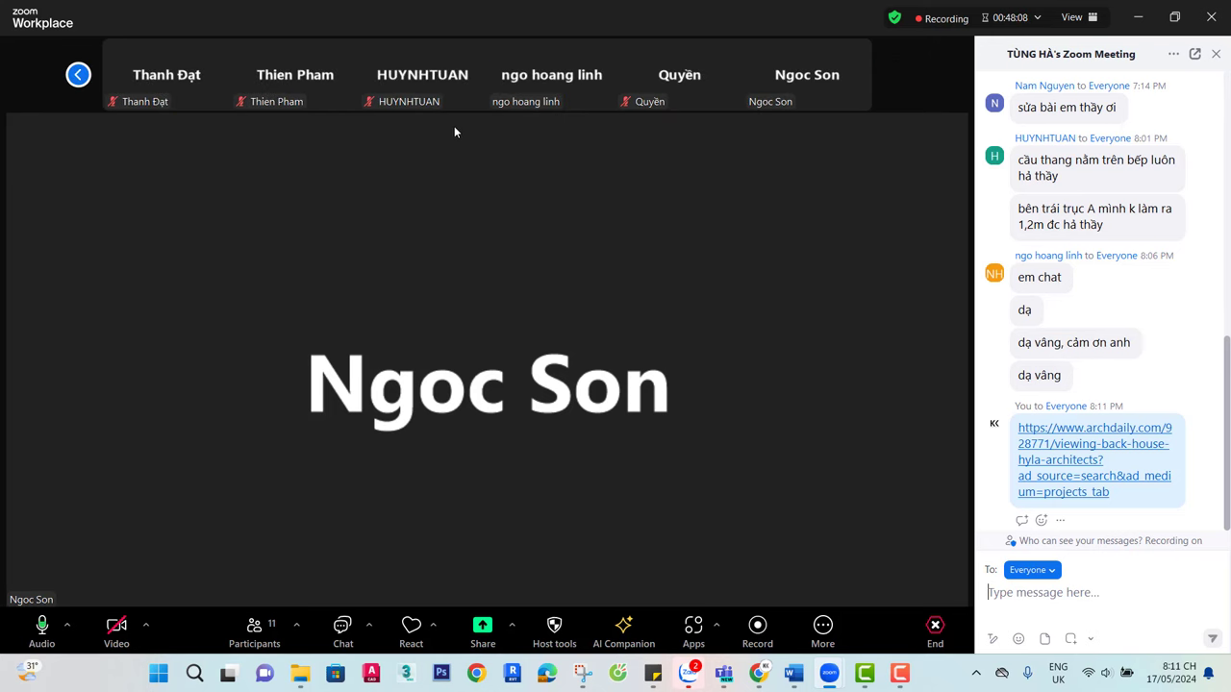
click(687, 675)
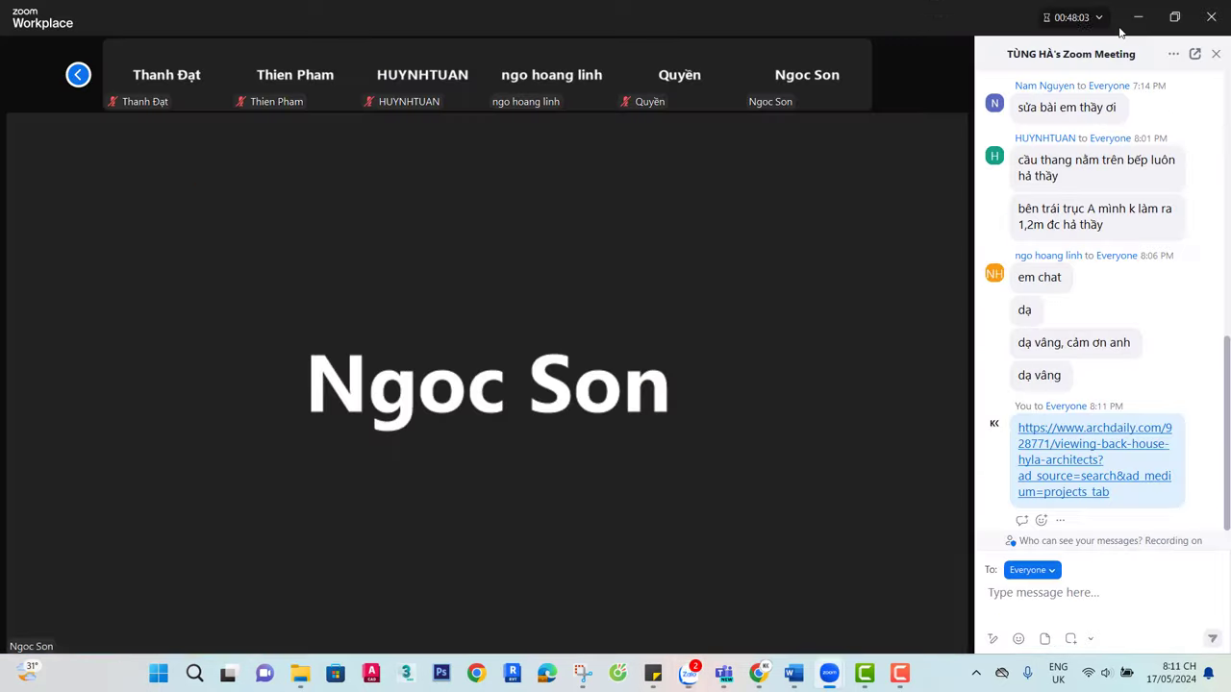
click(1126, 9)
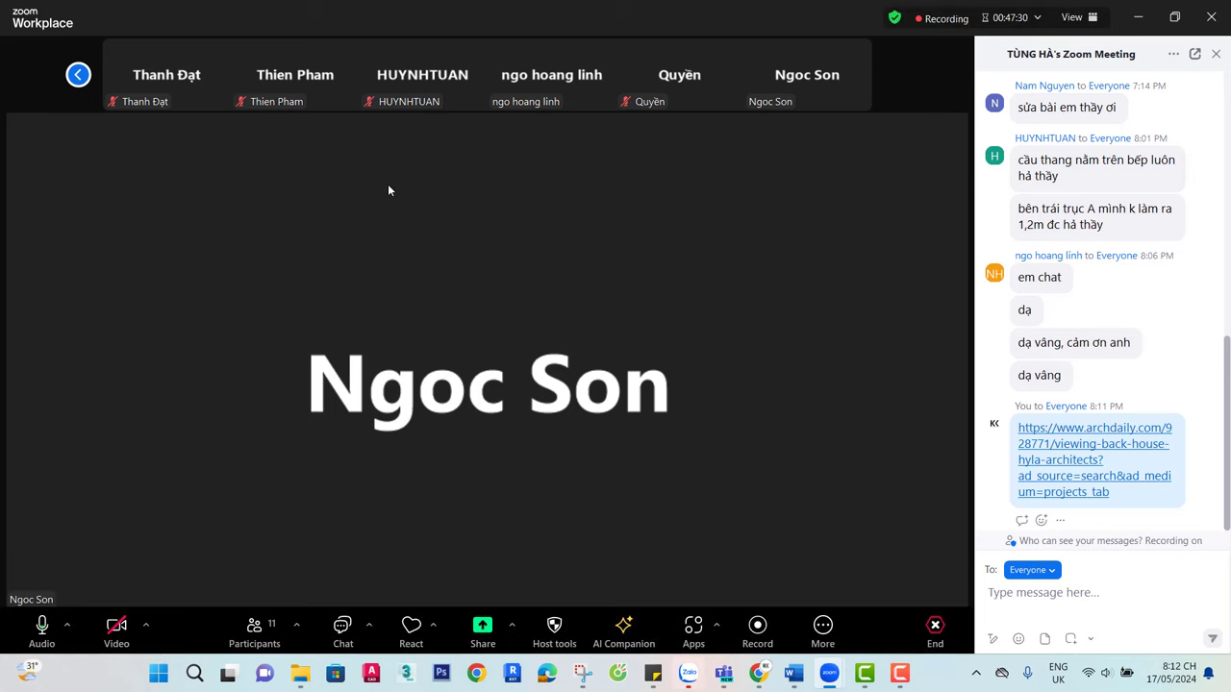
click(79, 74)
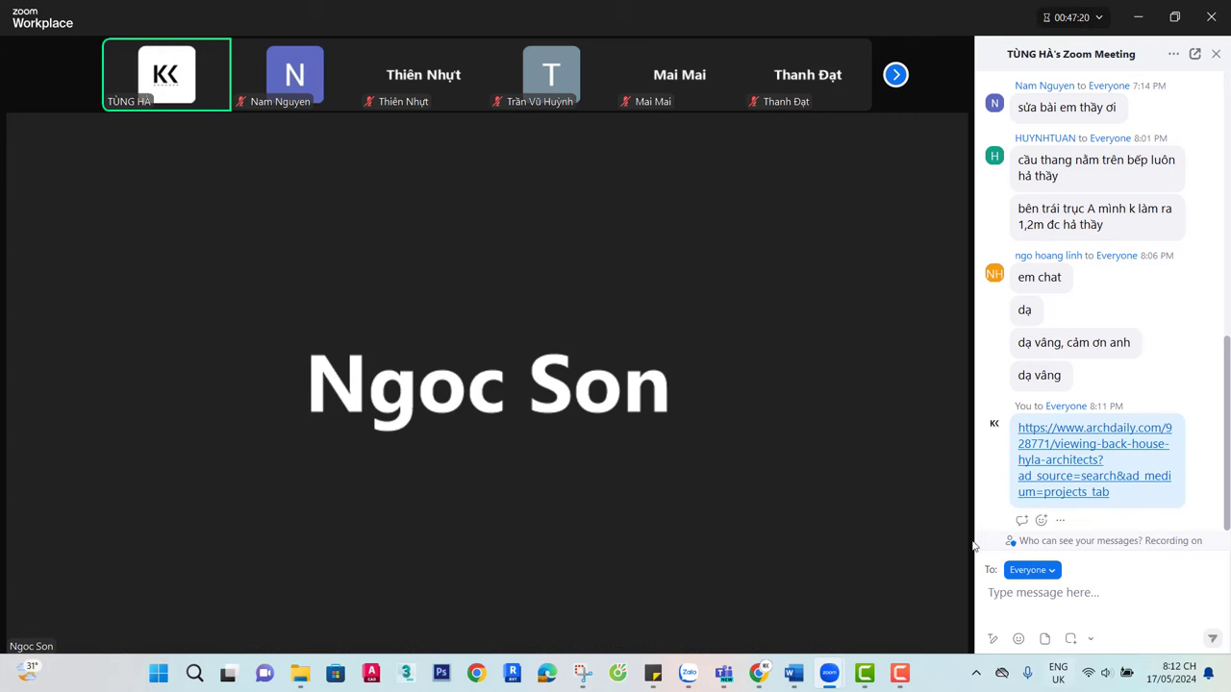
click(900, 675)
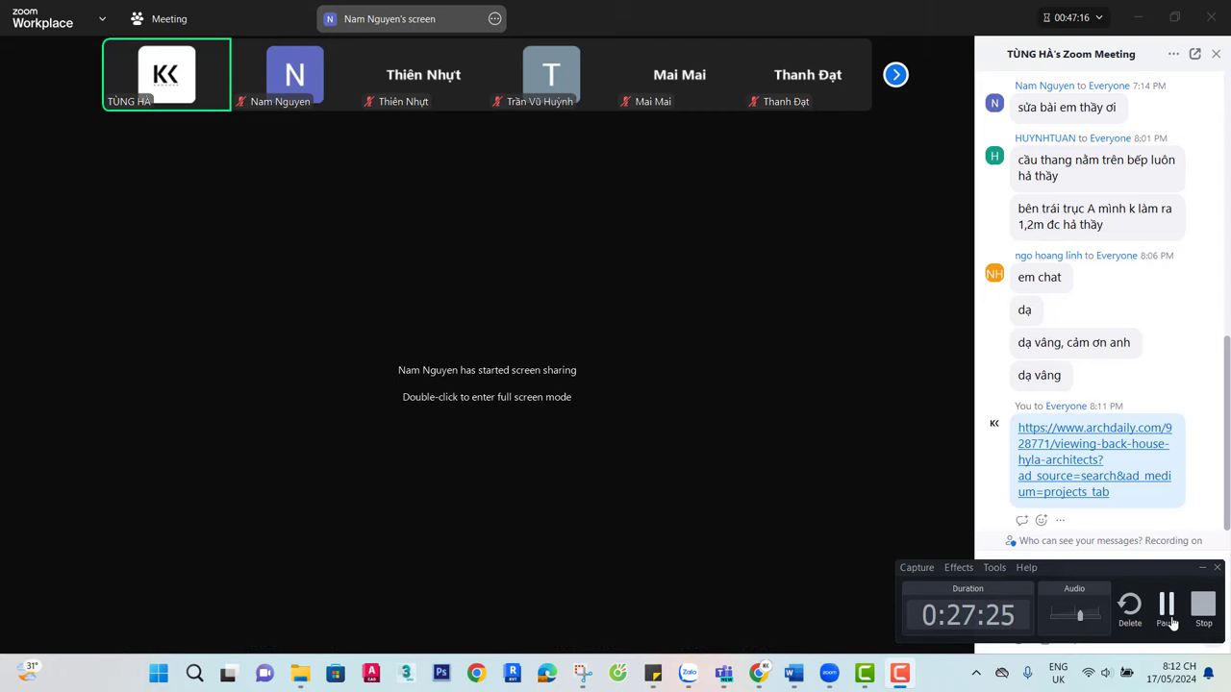
click(1168, 608)
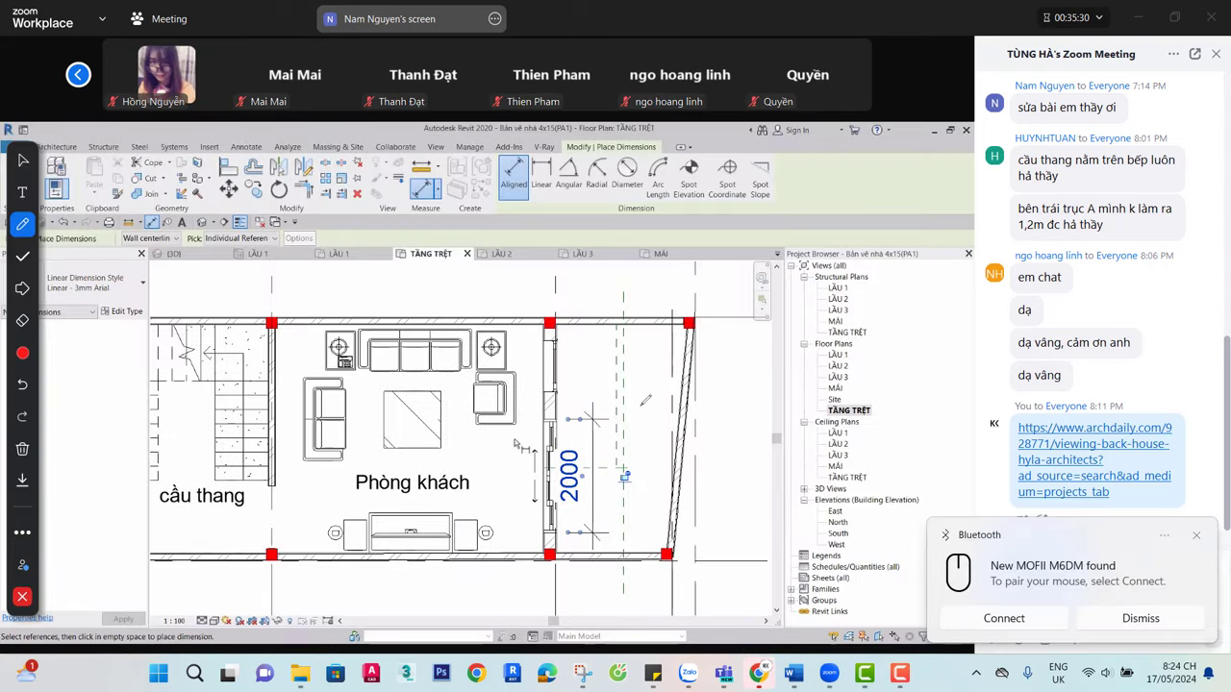
Capture the participant's shared TẦNG TRỆT floor plan as a new snip in Snipping Tool and minimise the snip
click(22, 160)
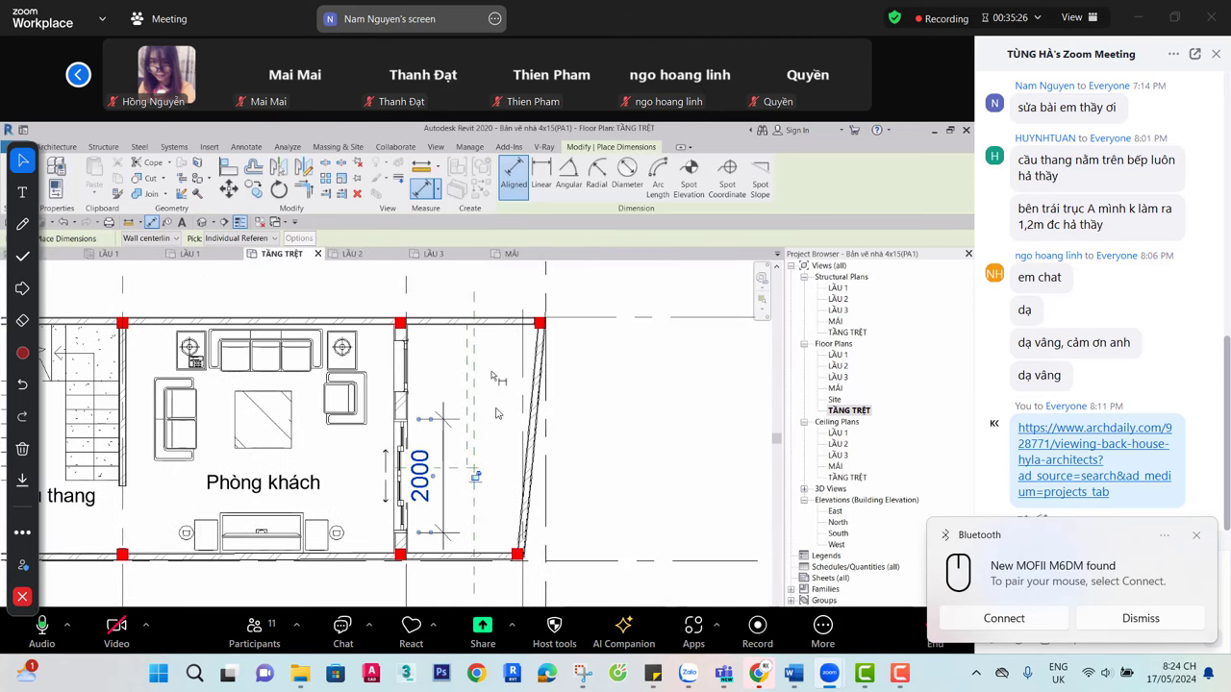
scroll(646, 384, down, 2)
middle_drag(87, 417, 240, 456)
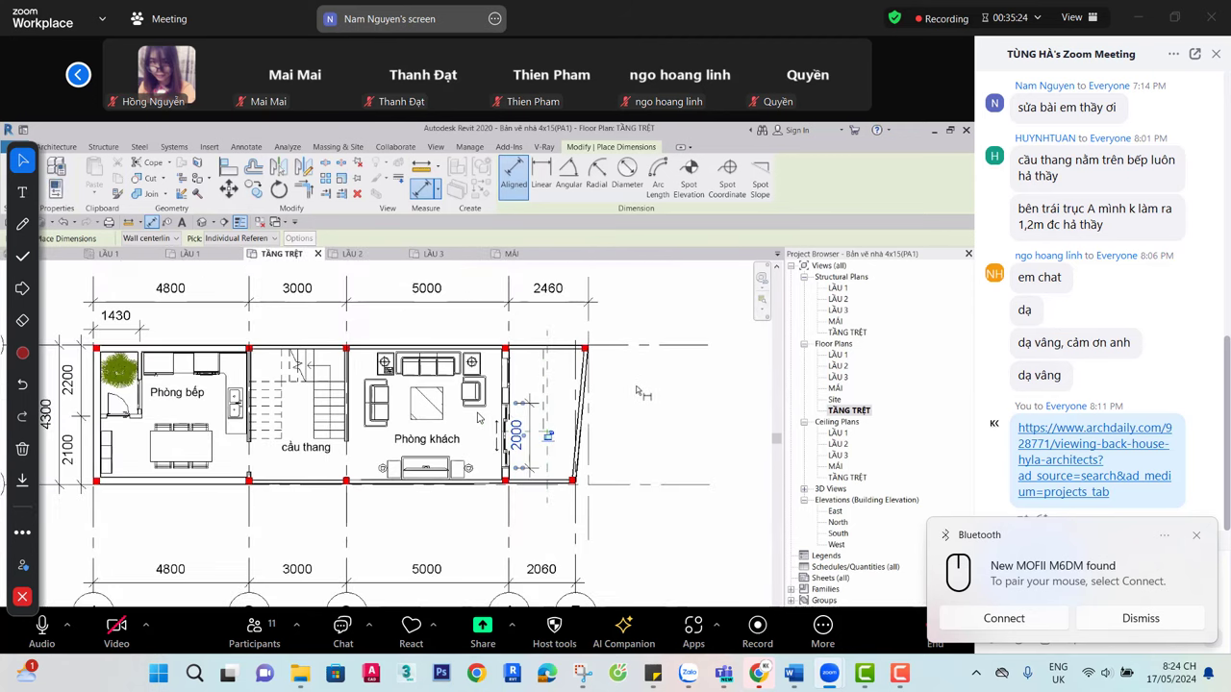
middle_drag(231, 508, 231, 447)
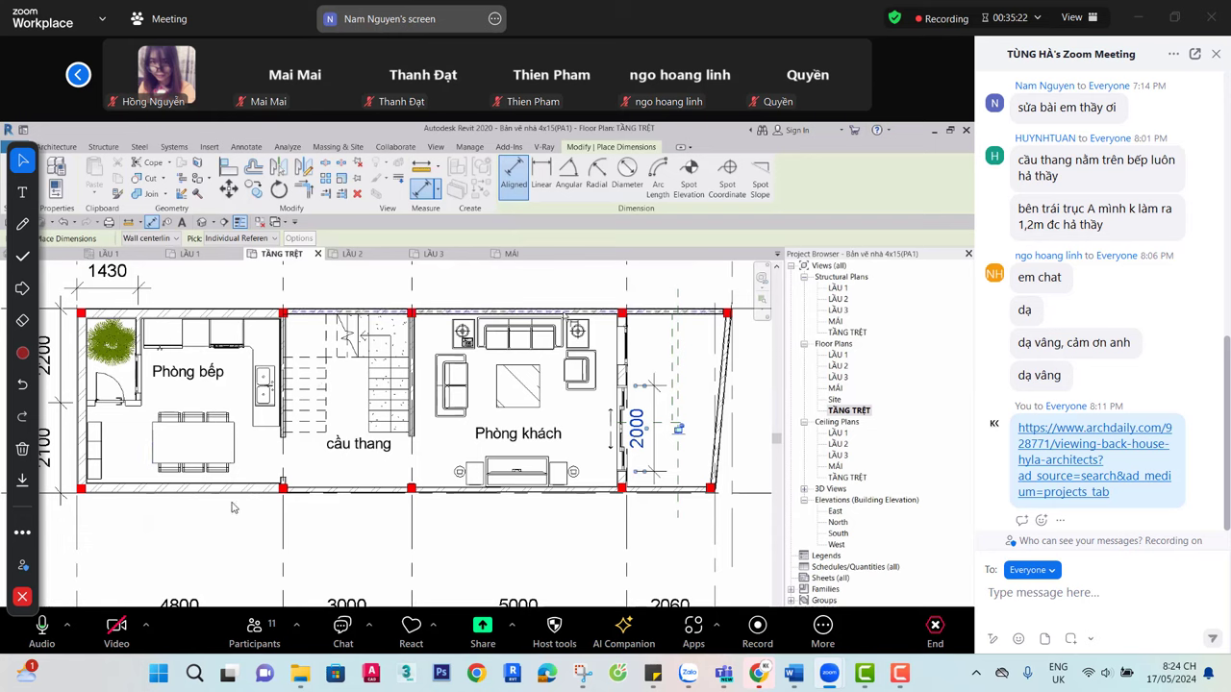
click(584, 672)
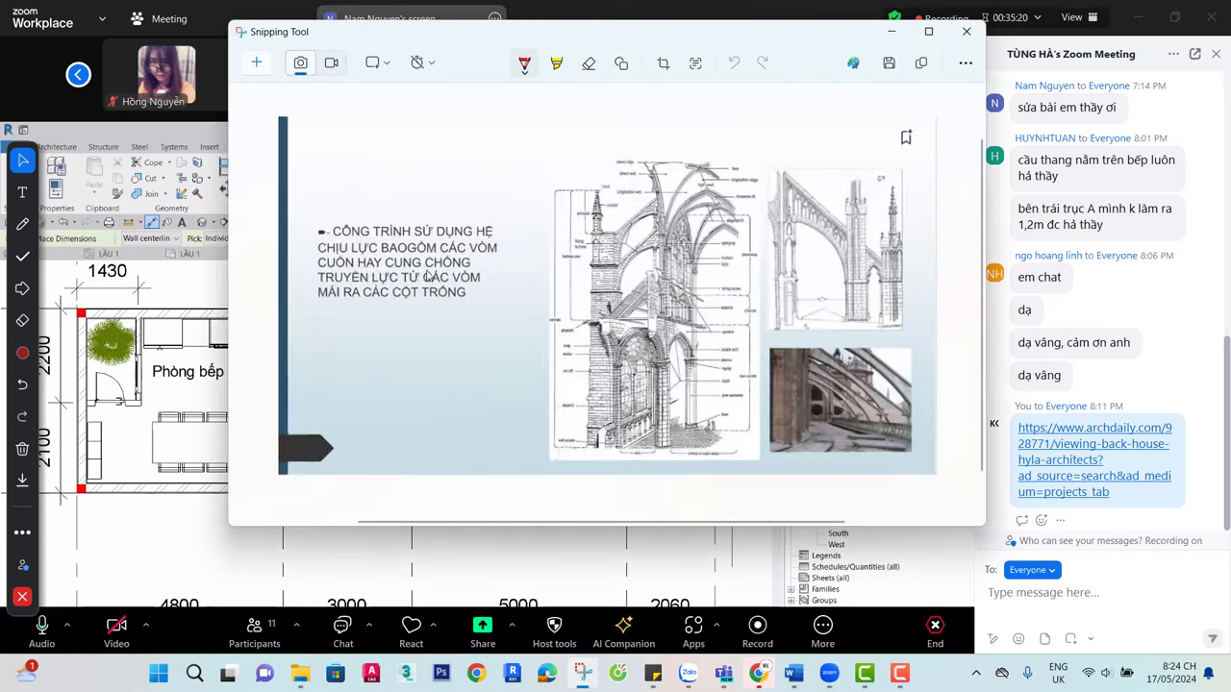
click(256, 63)
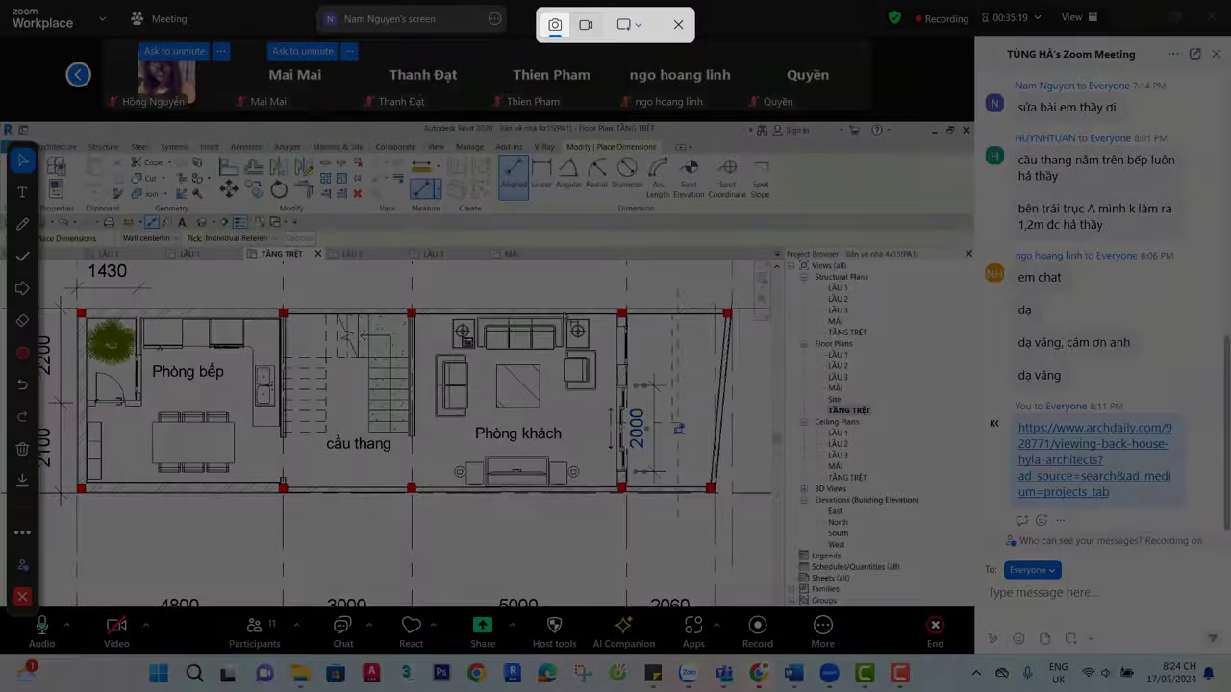
drag(1, 100, 905, 599)
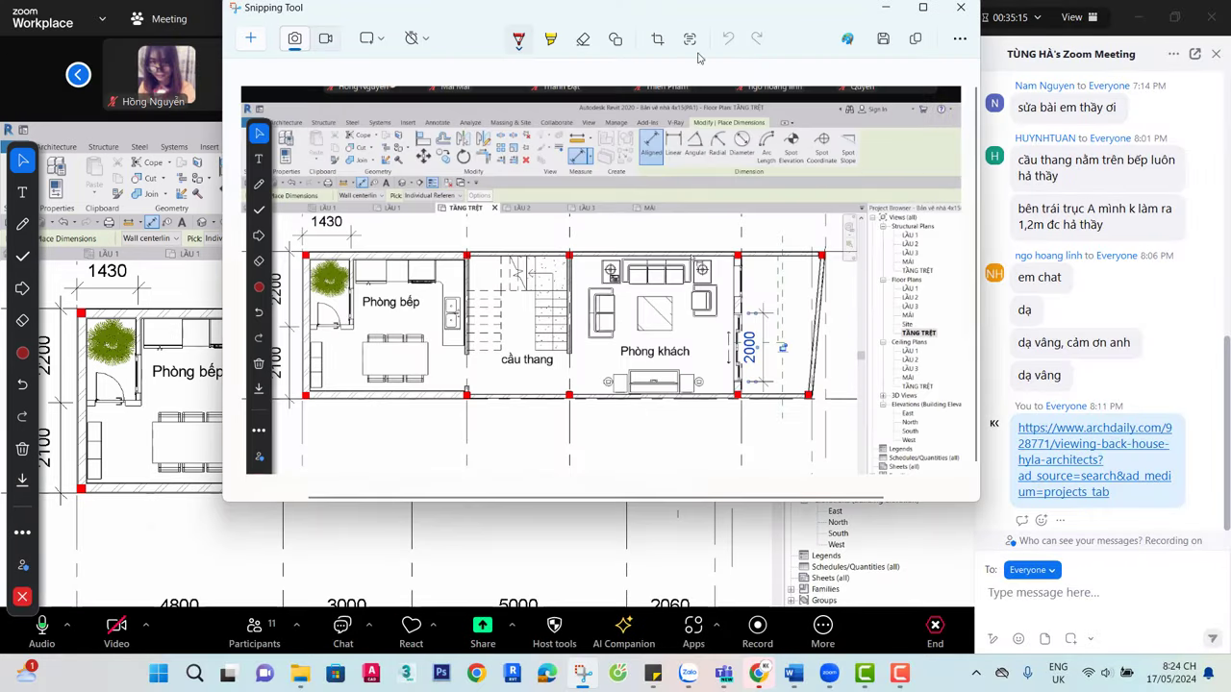
click(884, 6)
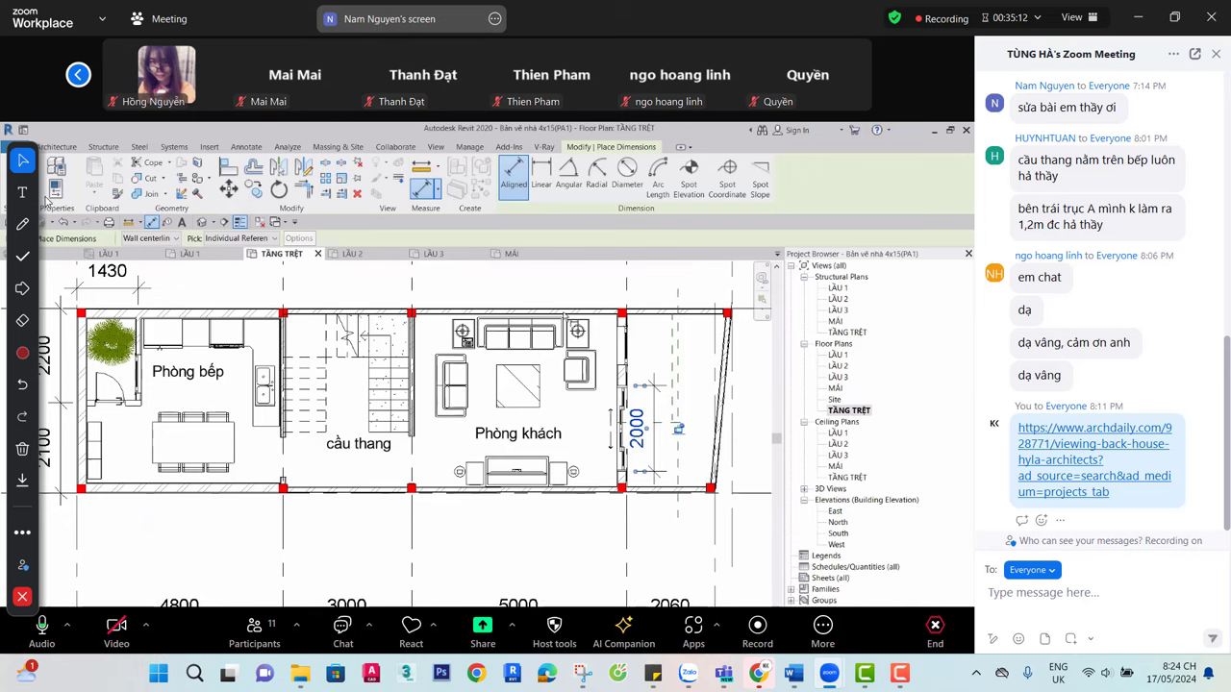
Cross out the area below the door beside the dining table, outline the plant room above it in red, and clear all drawings
click(22, 223)
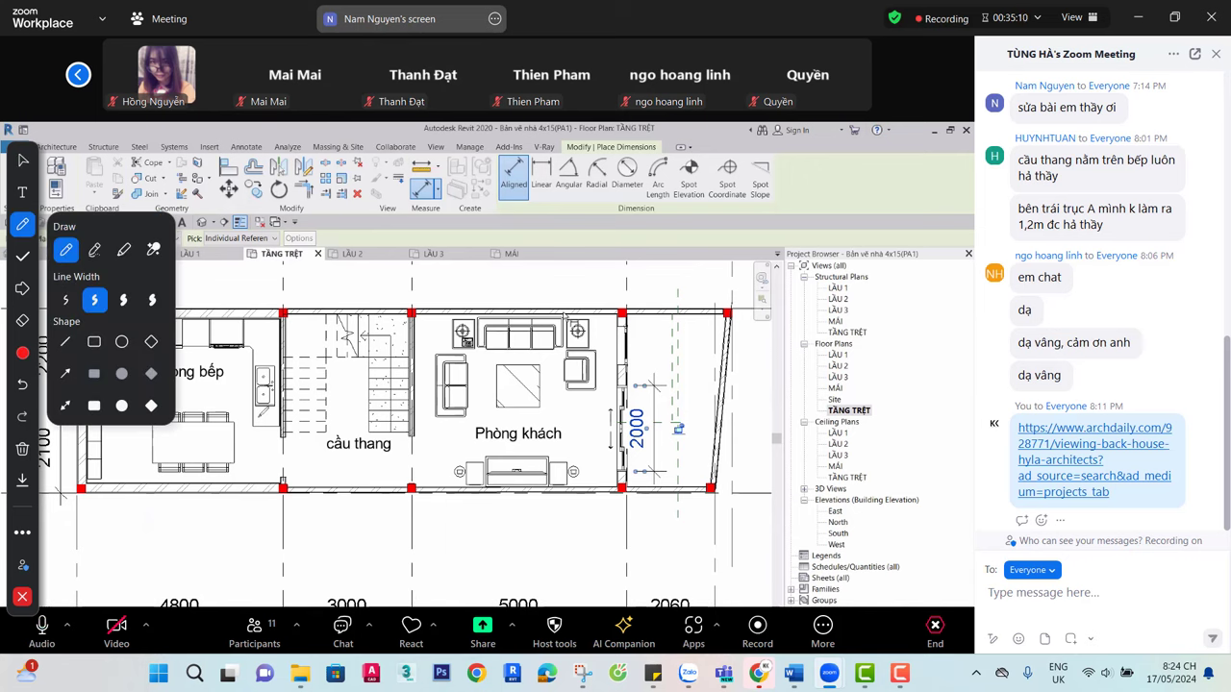
click(243, 402)
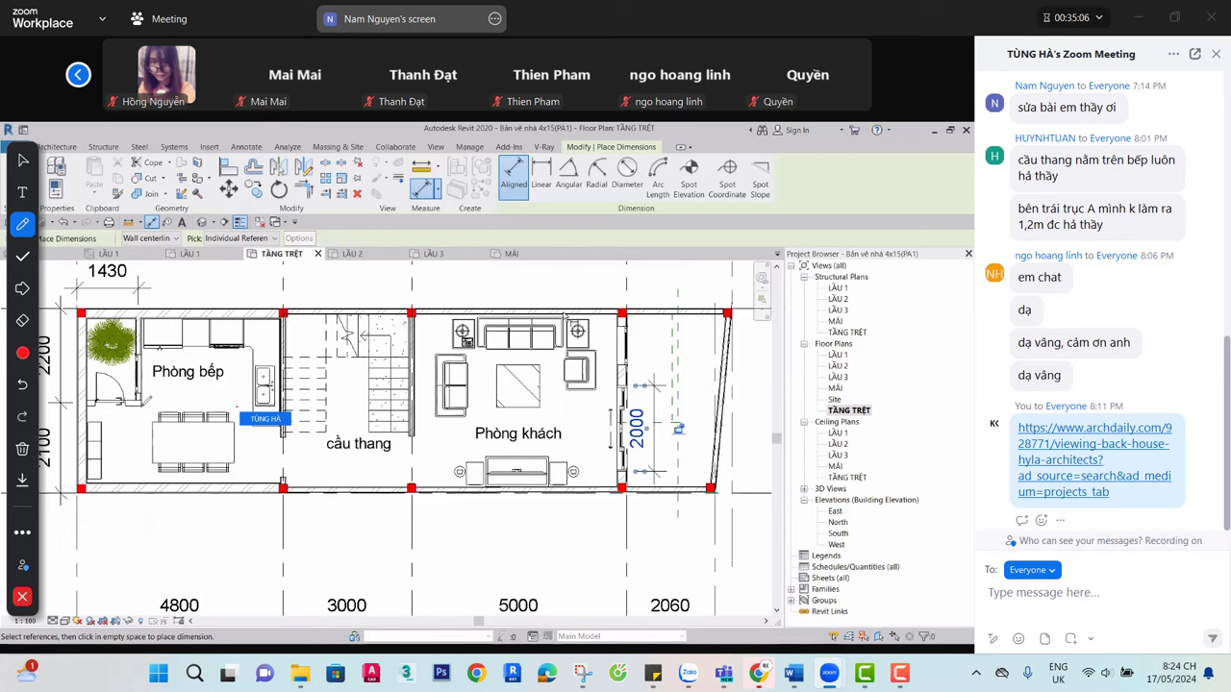
drag(141, 394, 139, 489)
drag(80, 402, 137, 477)
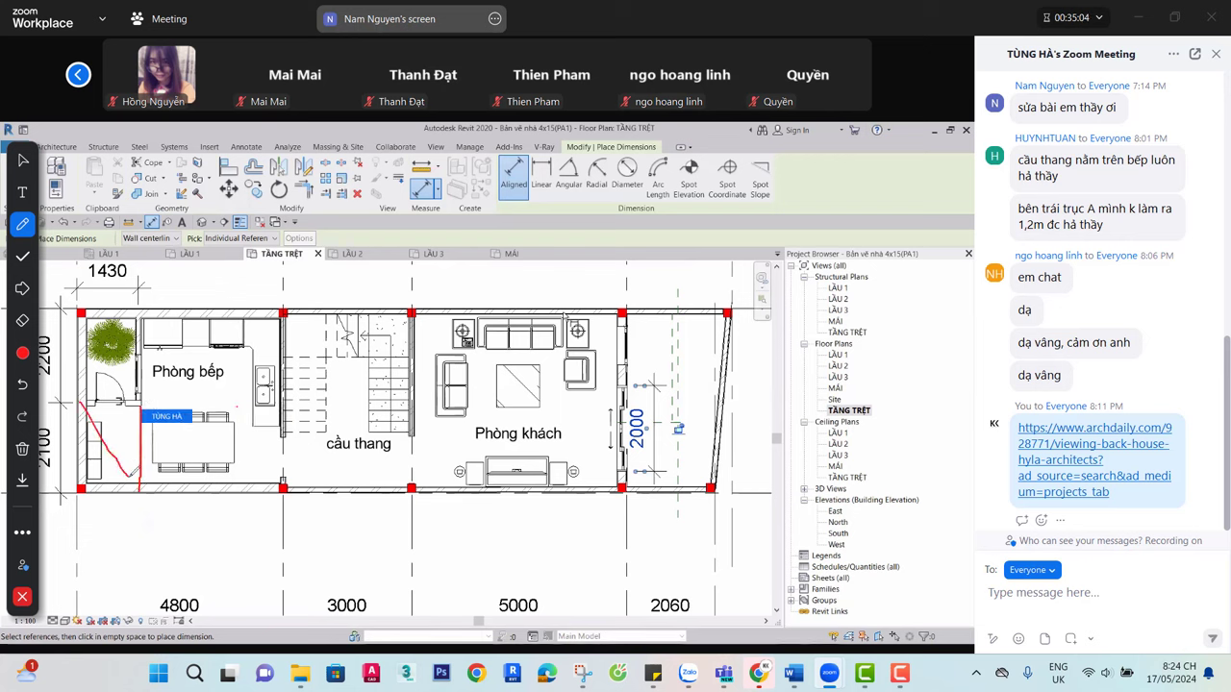
drag(131, 415, 85, 475)
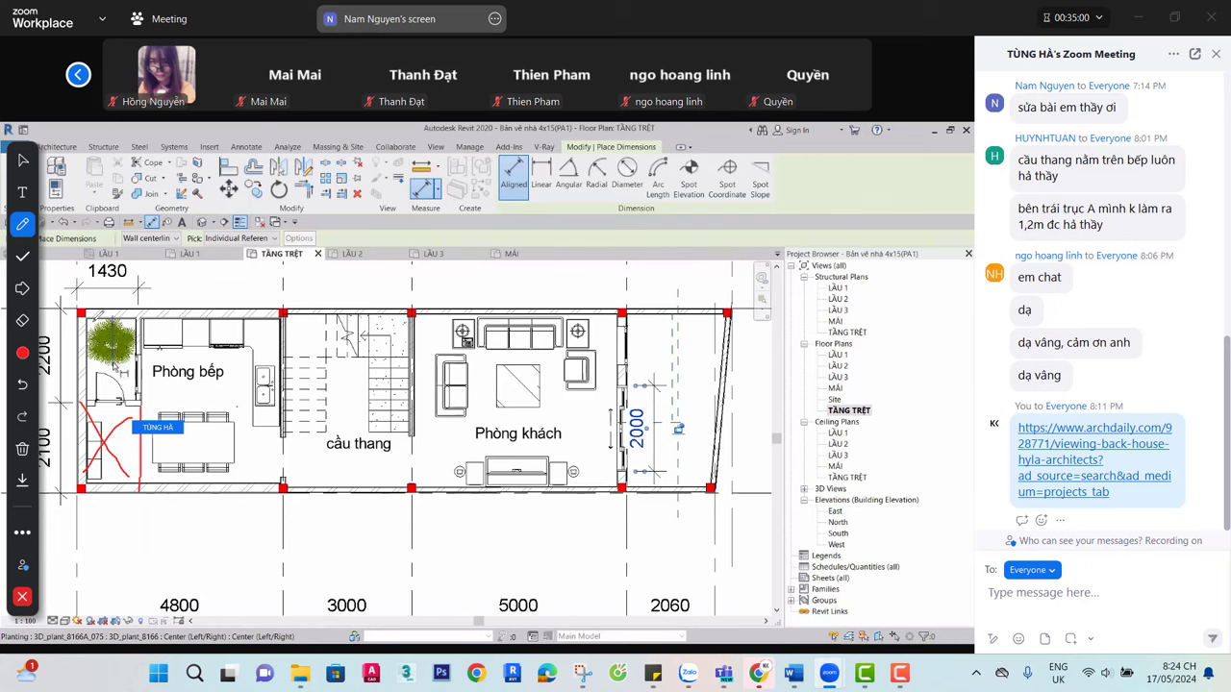
drag(93, 350, 92, 400)
mouse_move(102, 306)
mouse_down()
mouse_move(144, 335)
mouse_move(140, 414)
mouse_move(84, 445)
mouse_move(107, 429)
mouse_up()
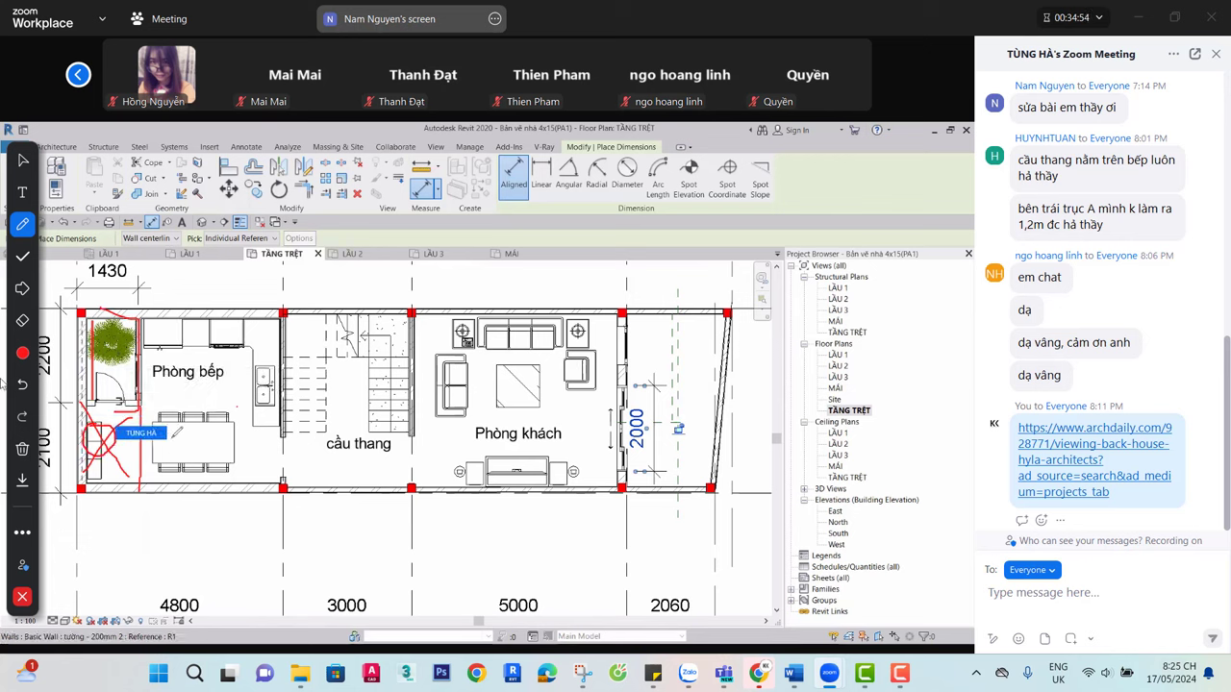
click(22, 448)
click(86, 458)
Hatch the door area below the plant in red on the shared ground-floor plan and clear all drawings
mouse_move(113, 374)
mouse_down()
mouse_move(152, 386)
mouse_move(134, 383)
mouse_move(146, 348)
mouse_up()
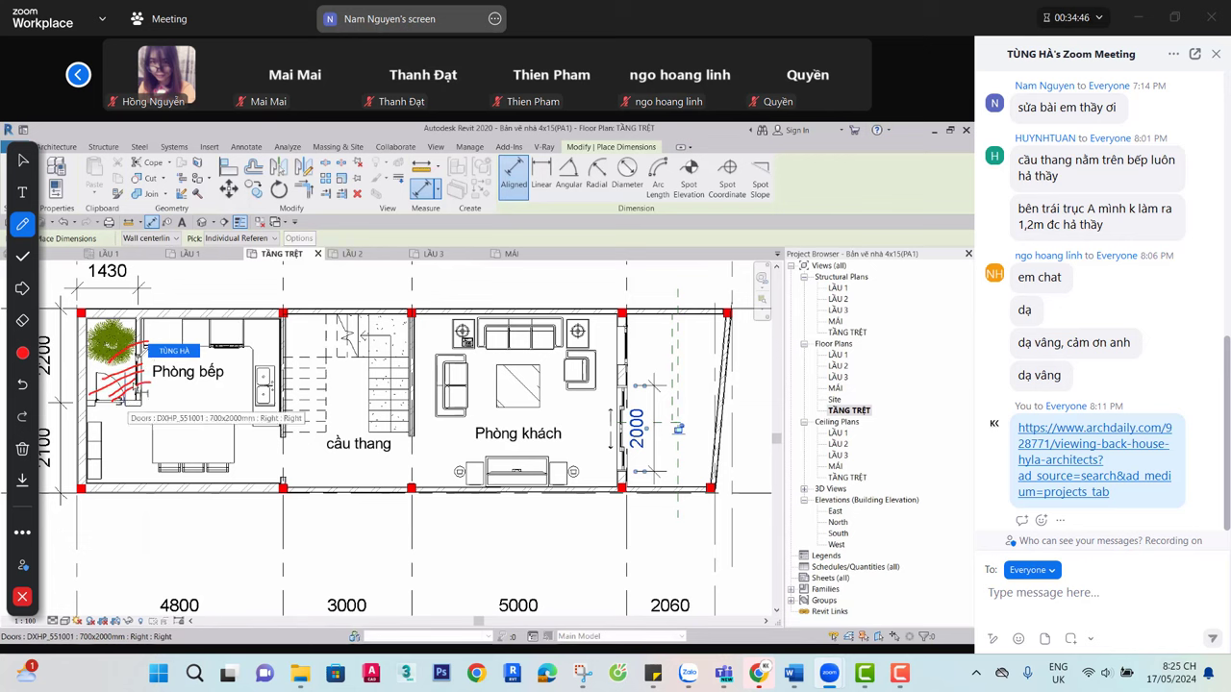
click(22, 448)
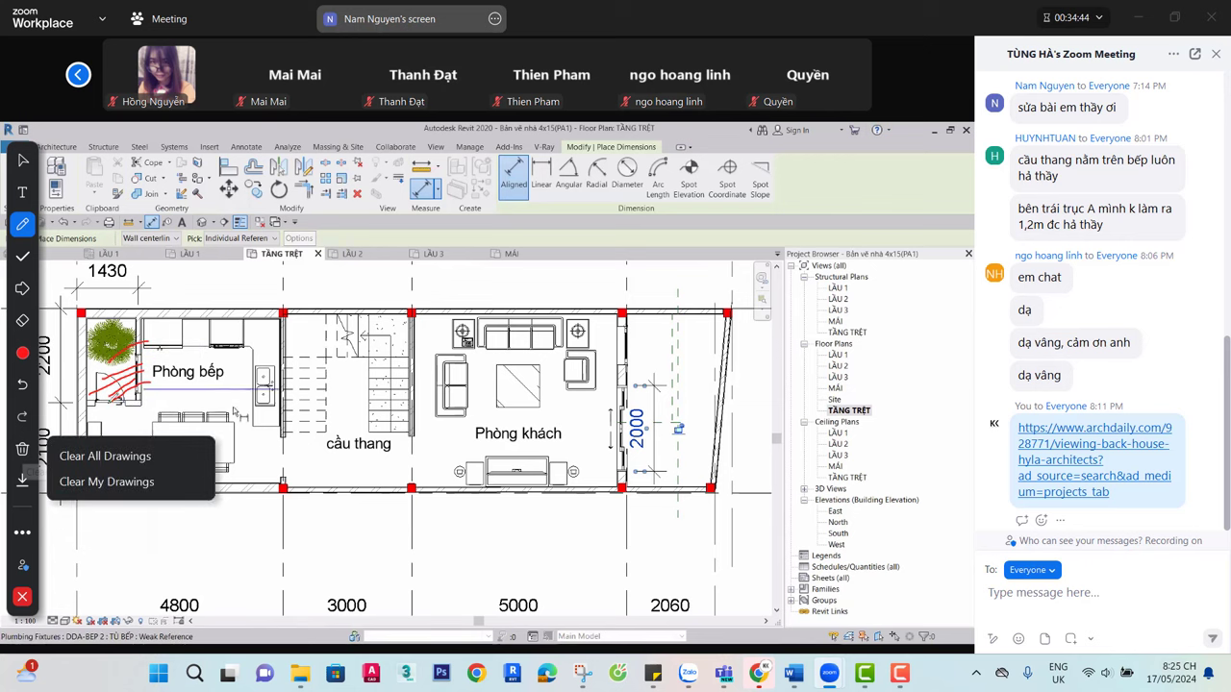
click(105, 456)
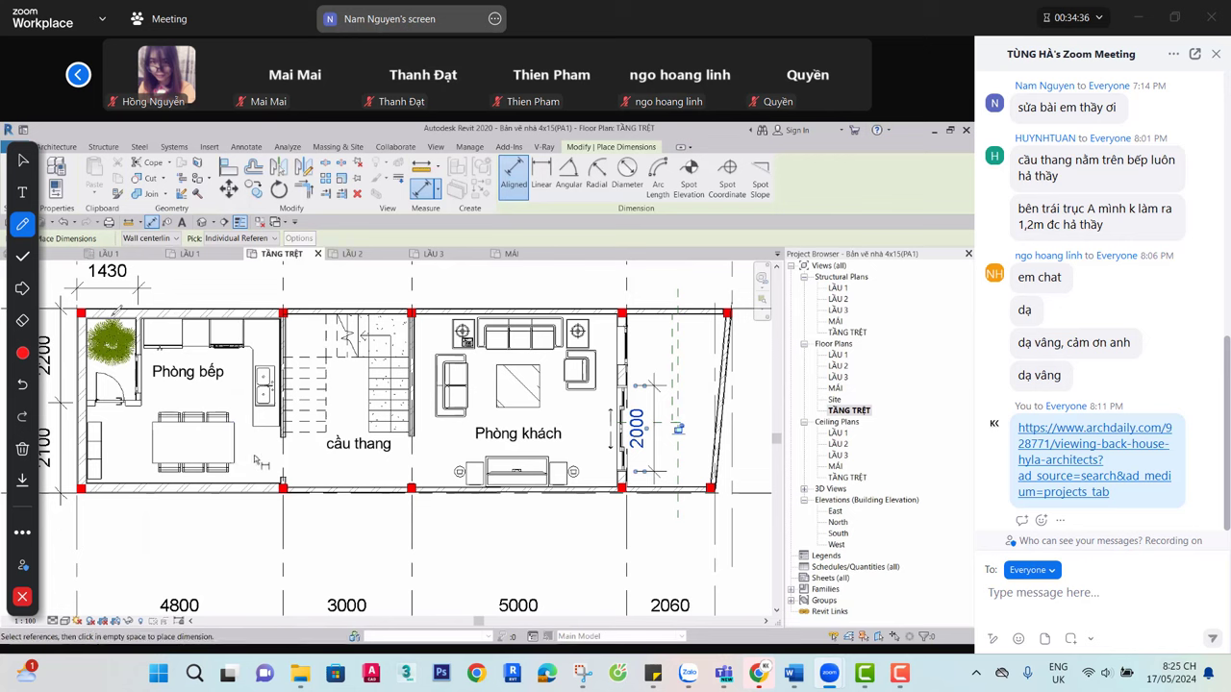
Hatch the plant room in red and handwrite the size note 22 x 14 above the kitchen
mouse_move(117, 309)
mouse_down()
mouse_move(104, 350)
mouse_move(126, 350)
mouse_move(117, 397)
mouse_up()
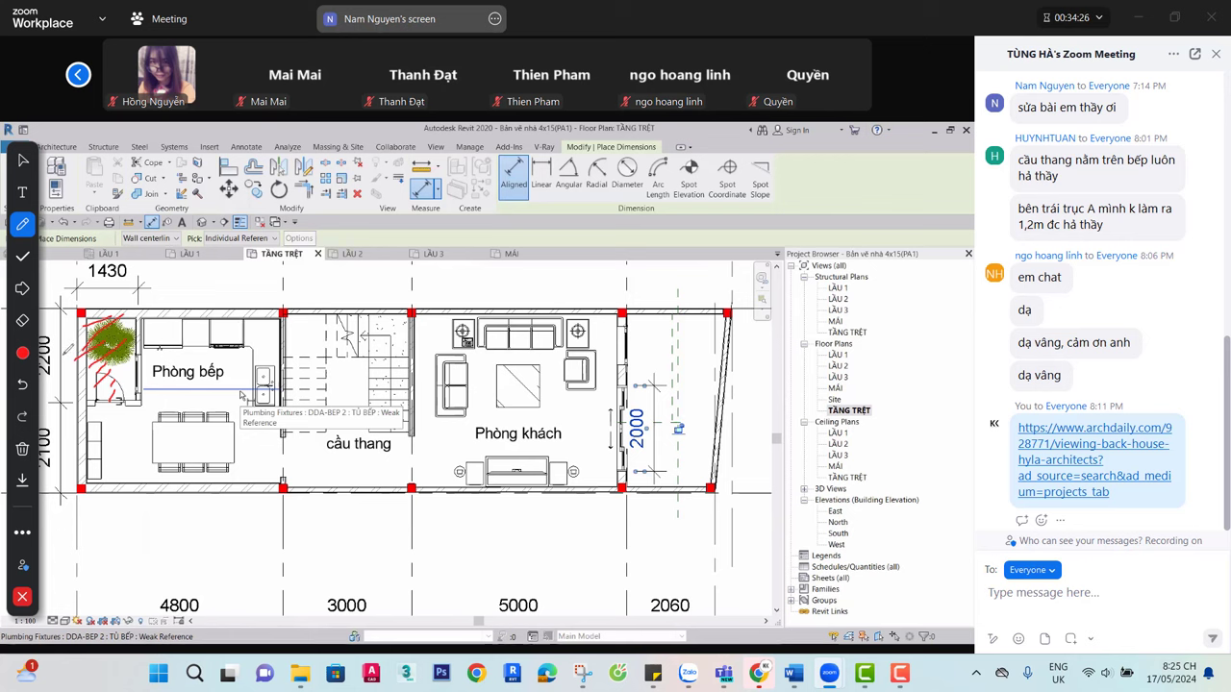
mouse_move(165, 288)
mouse_down()
mouse_move(207, 291)
mouse_move(222, 255)
mouse_move(236, 296)
mouse_up()
mouse_move(236, 283)
mouse_down()
mouse_move(221, 296)
mouse_move(281, 283)
mouse_up()
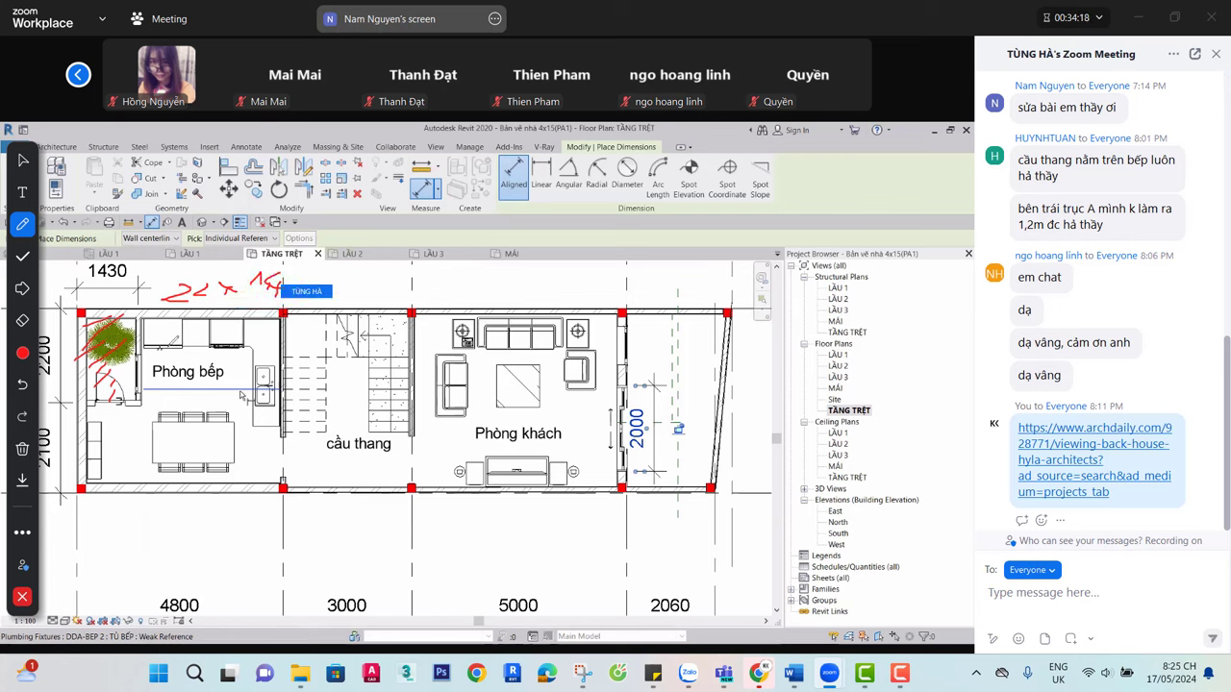
Extend the plant room's partition line across the house, encircle and hatch the kitchen area in red, and clear all drawings
drag(135, 356, 135, 500)
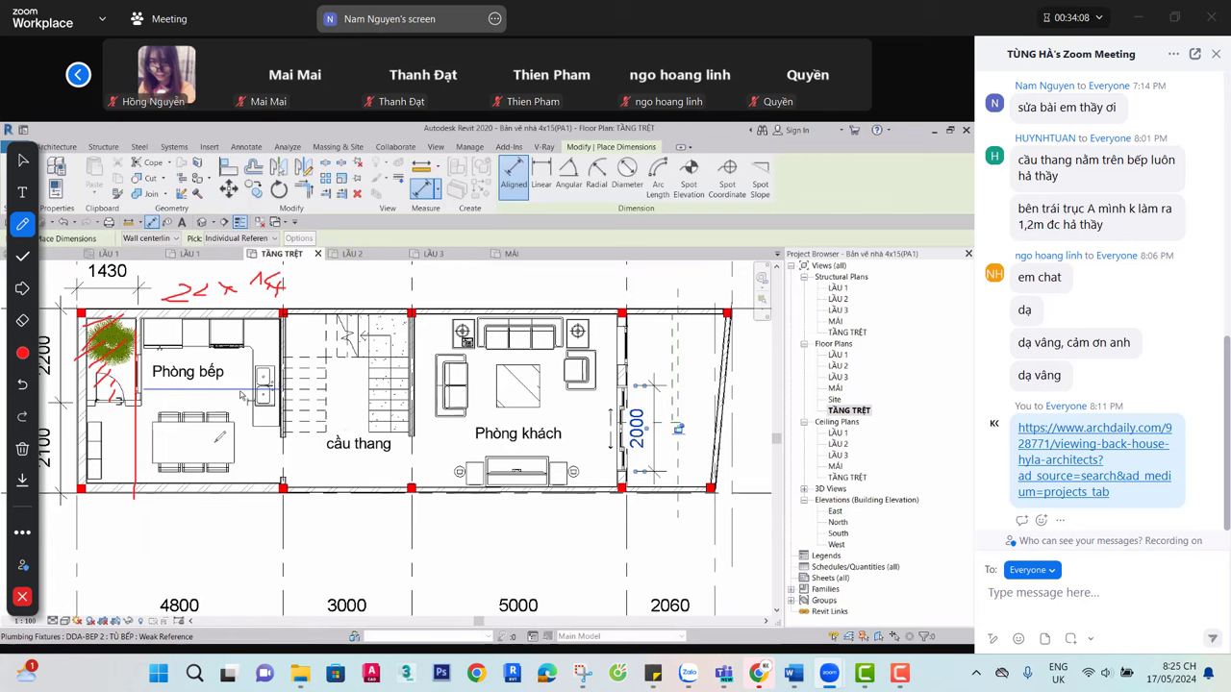
drag(219, 329, 274, 498)
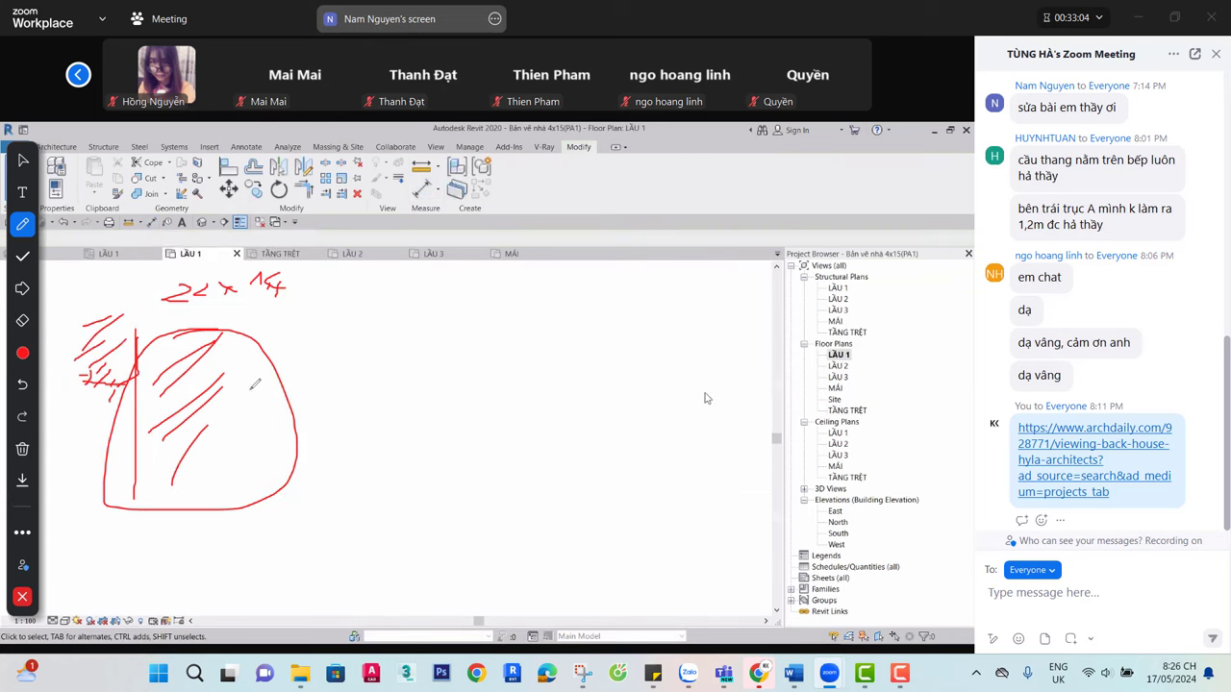
click(22, 448)
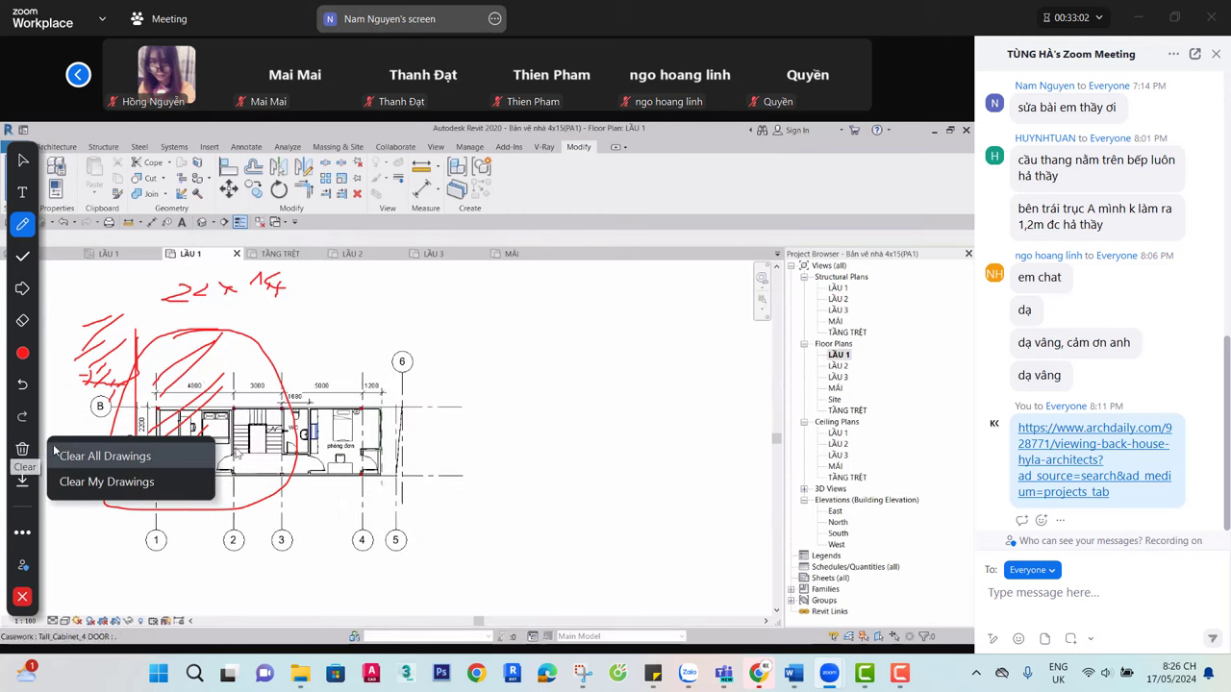
click(106, 456)
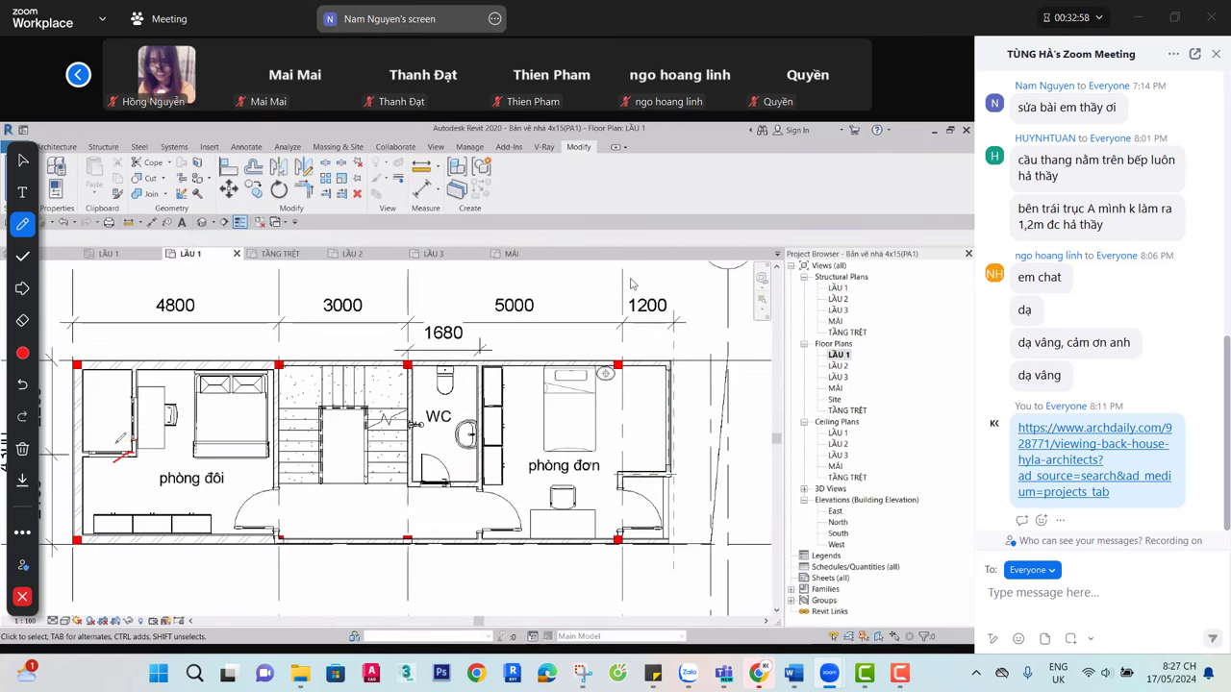
Hatch the double bedroom's closet in red, draw an arrow from the bed toward the stairs, and box the WC and single bedroom area
mouse_move(120, 453)
mouse_down()
mouse_move(140, 430)
mouse_move(135, 443)
mouse_move(116, 405)
mouse_move(318, 334)
mouse_move(302, 324)
mouse_move(325, 345)
mouse_up()
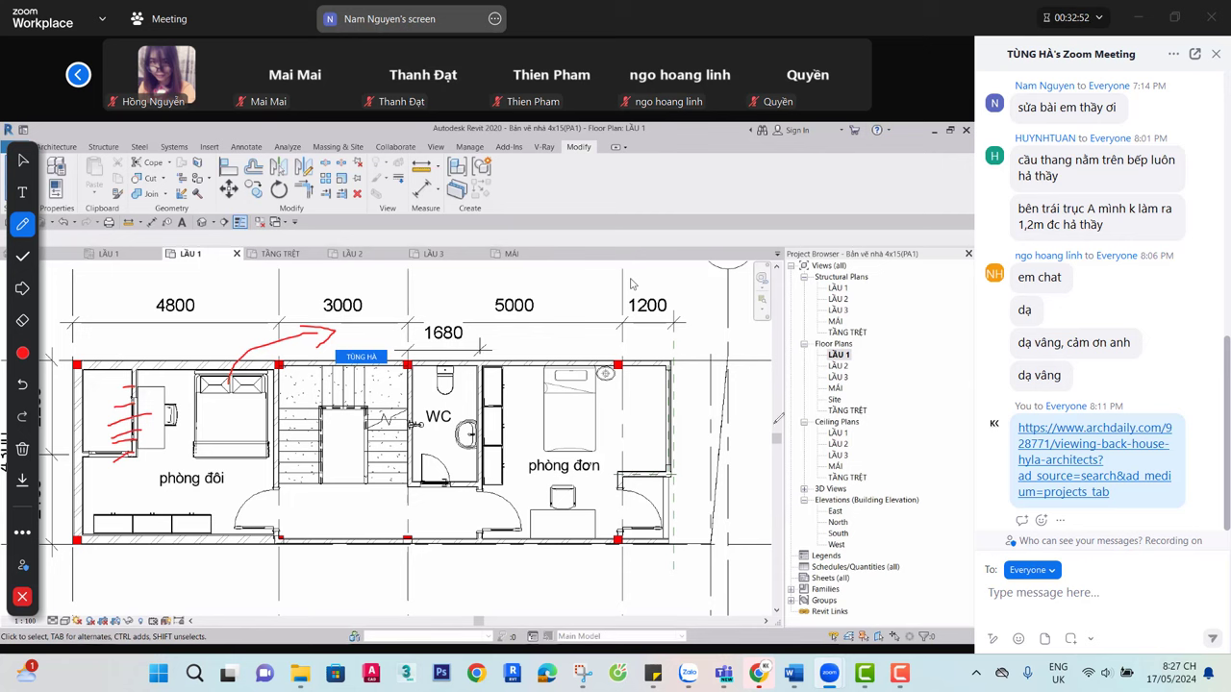
mouse_move(715, 348)
mouse_down()
mouse_move(723, 382)
mouse_move(721, 356)
mouse_move(763, 348)
mouse_move(760, 542)
mouse_move(688, 544)
mouse_up()
drag(700, 383, 714, 569)
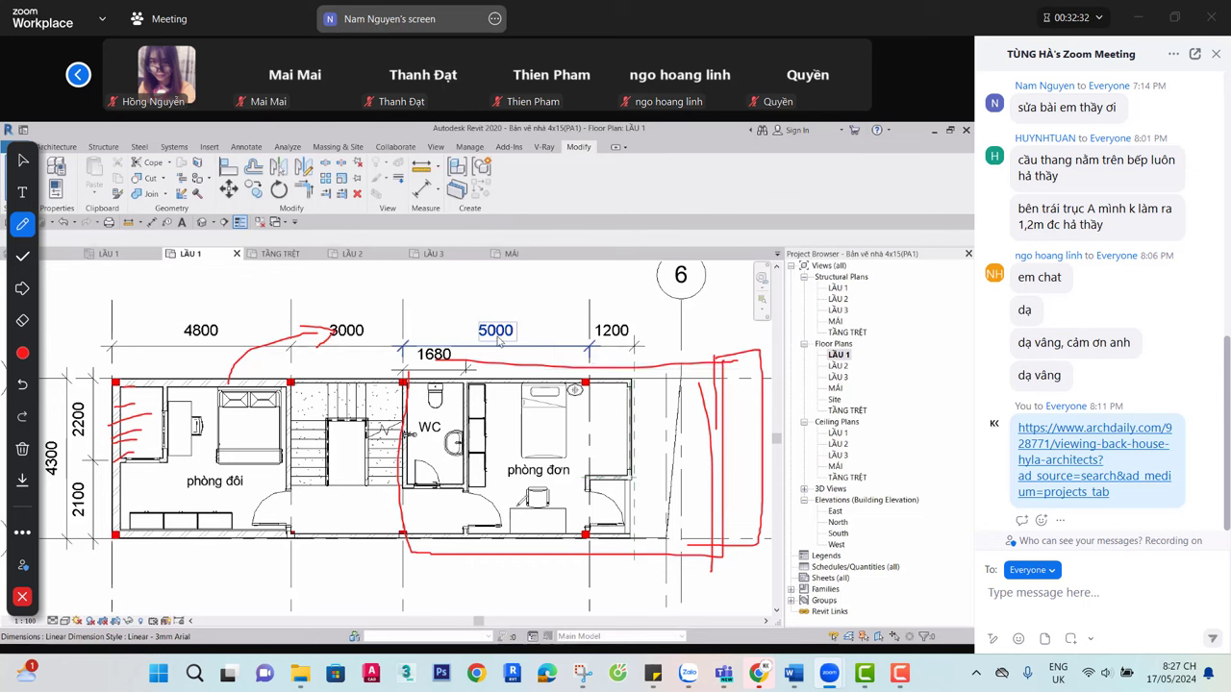
Check the filters and imported categories in the LẦU 1 plan's Visibility/Graphic Overrides, close them, and clear all drawings
key(v)
key(v)
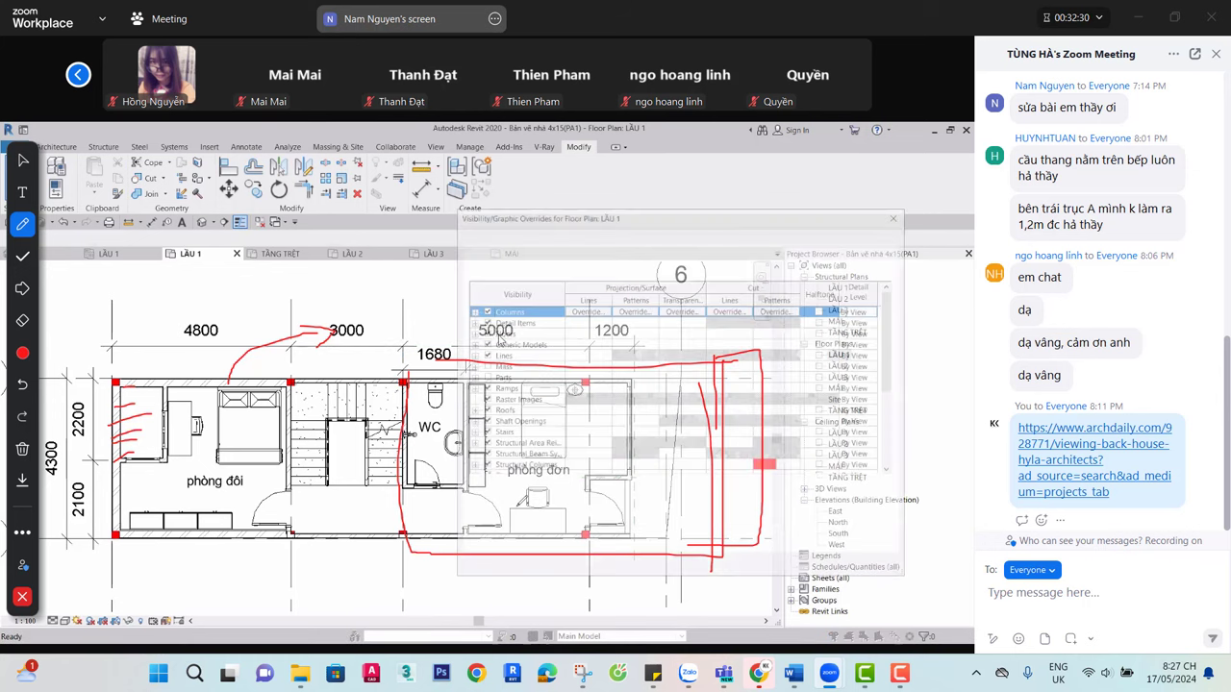
click(745, 234)
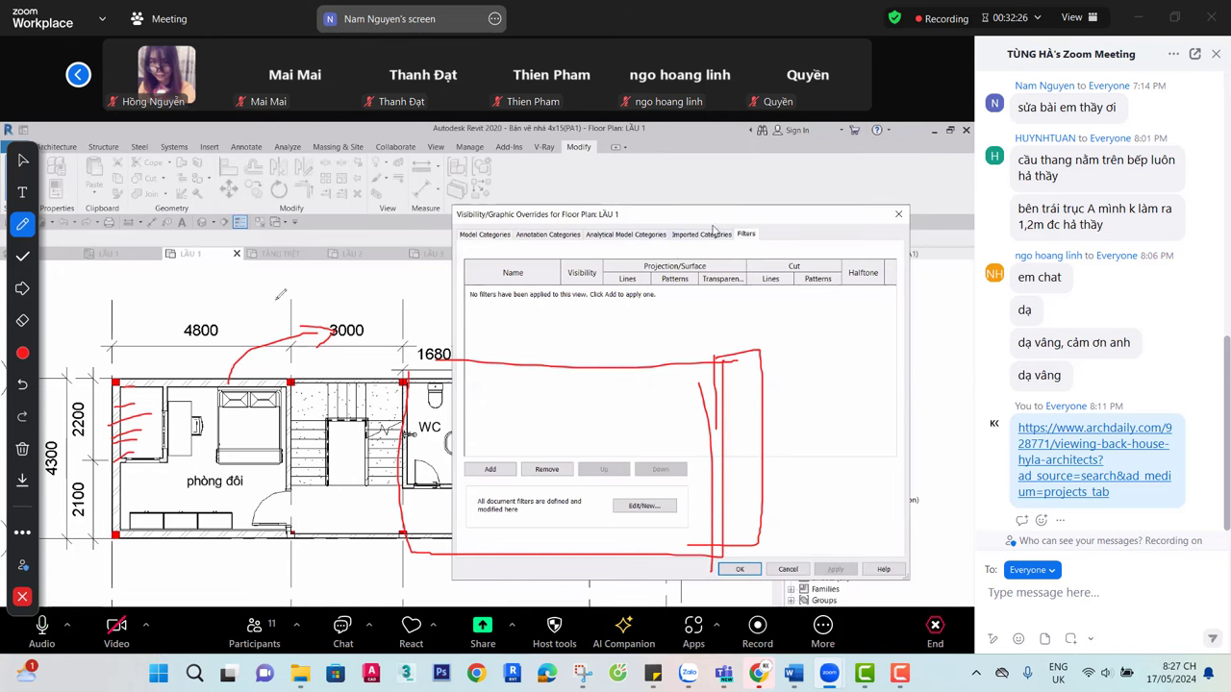
click(702, 234)
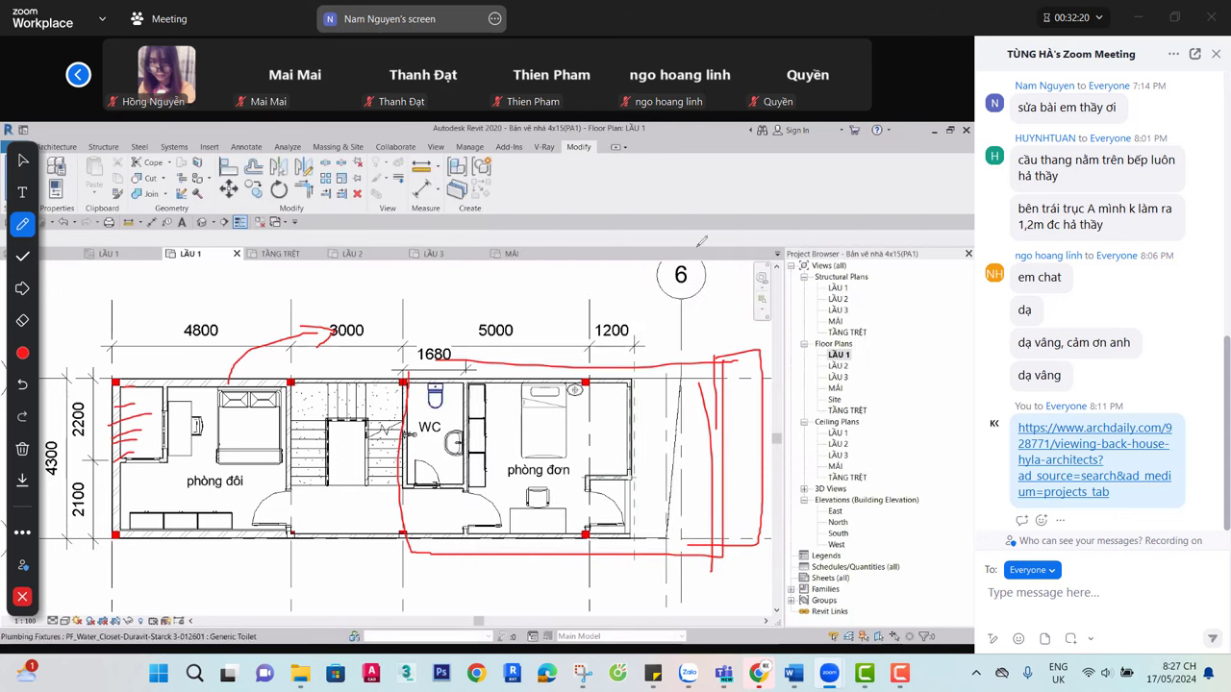
key(Return)
click(22, 448)
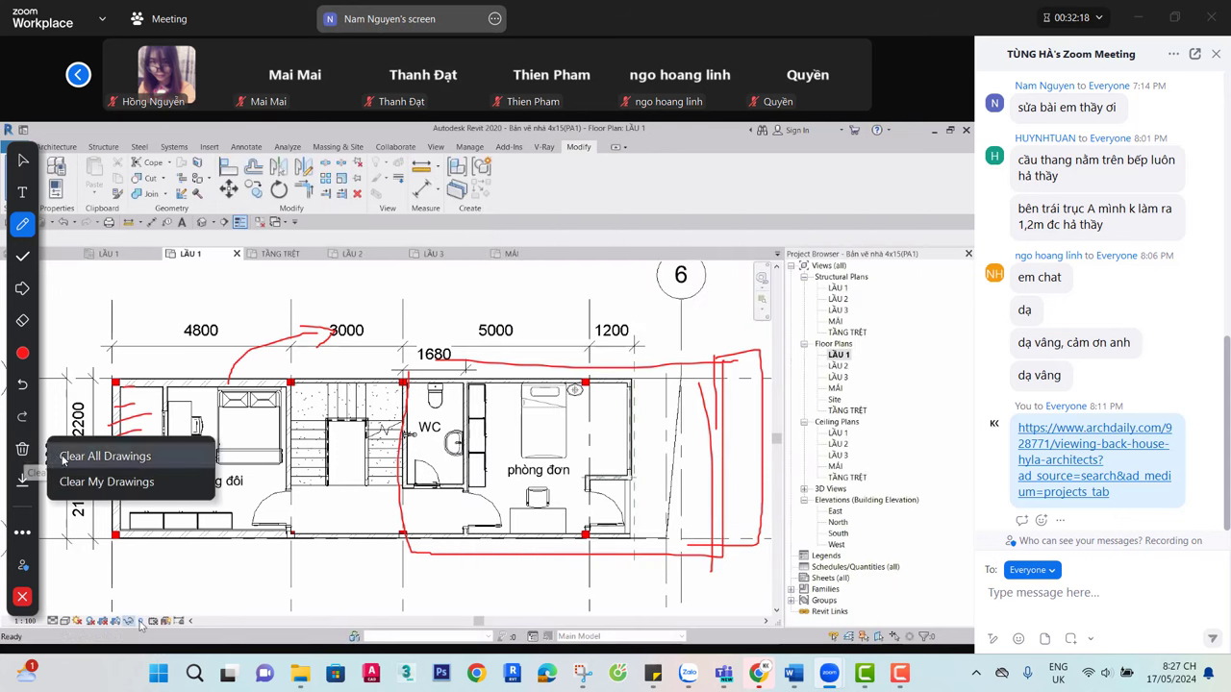
click(70, 461)
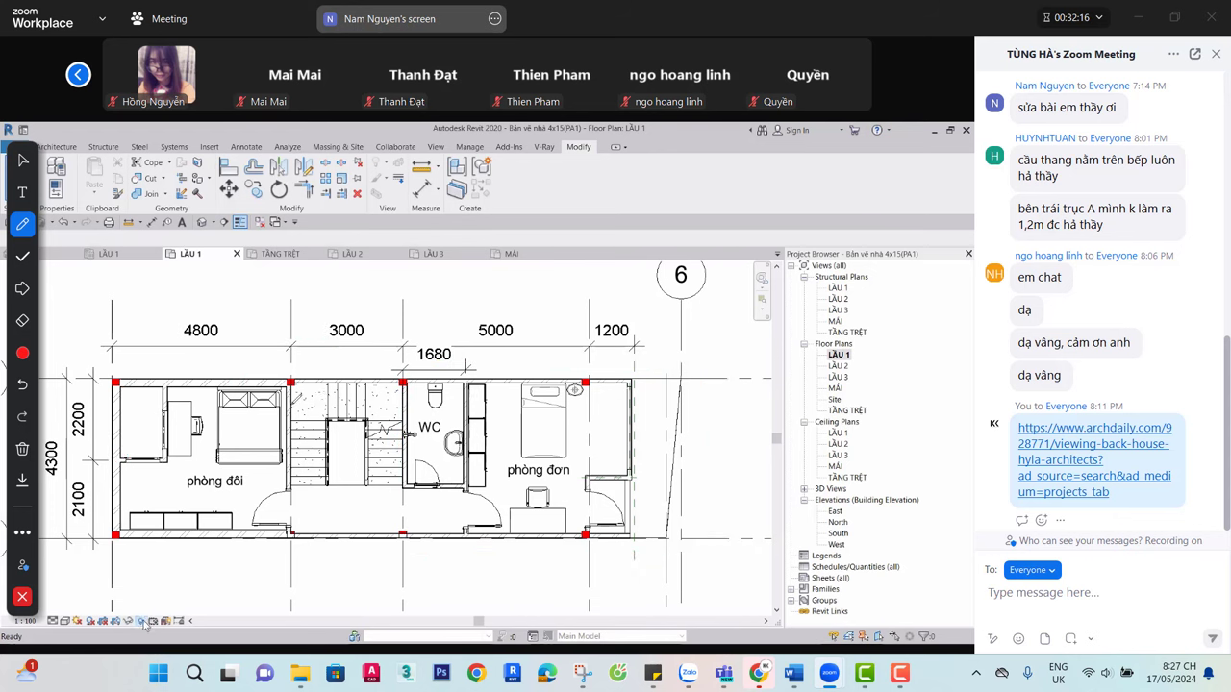
Reveal the hidden elements of the LẦU 1 plan, leave that mode, and examine the property line around the house
click(142, 620)
scroll(605, 447, down, 2)
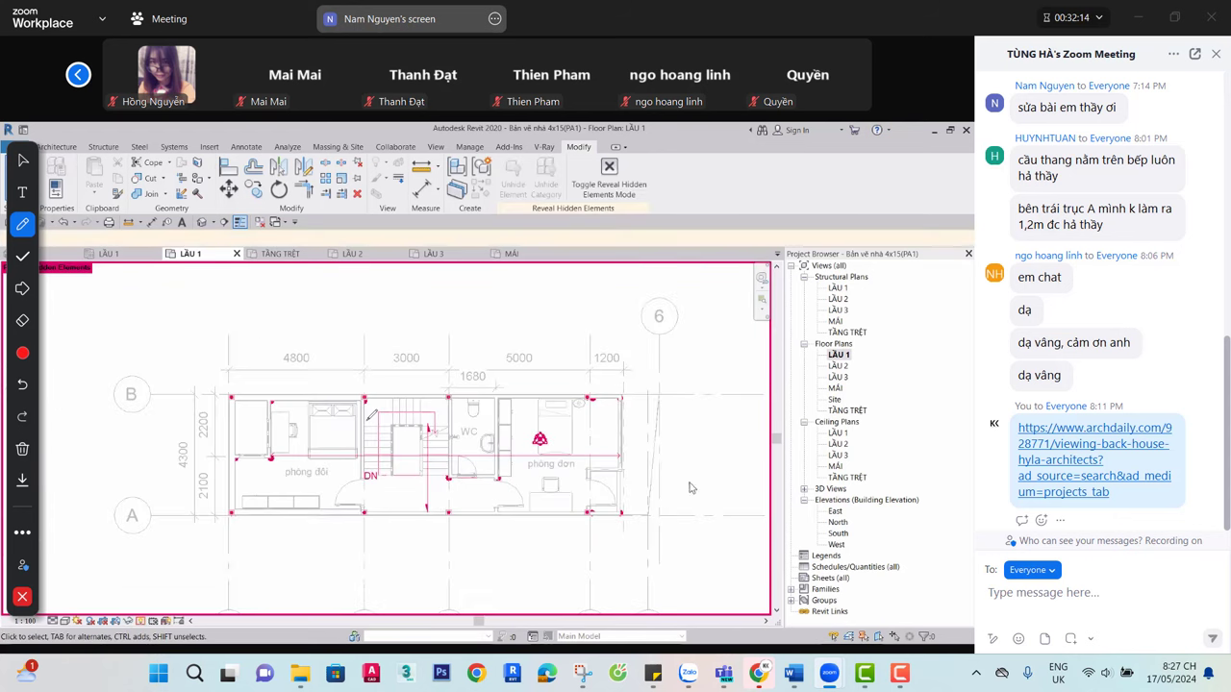
key(Escape)
middle_drag(652, 387, 536, 334)
scroll(536, 333, up, 1)
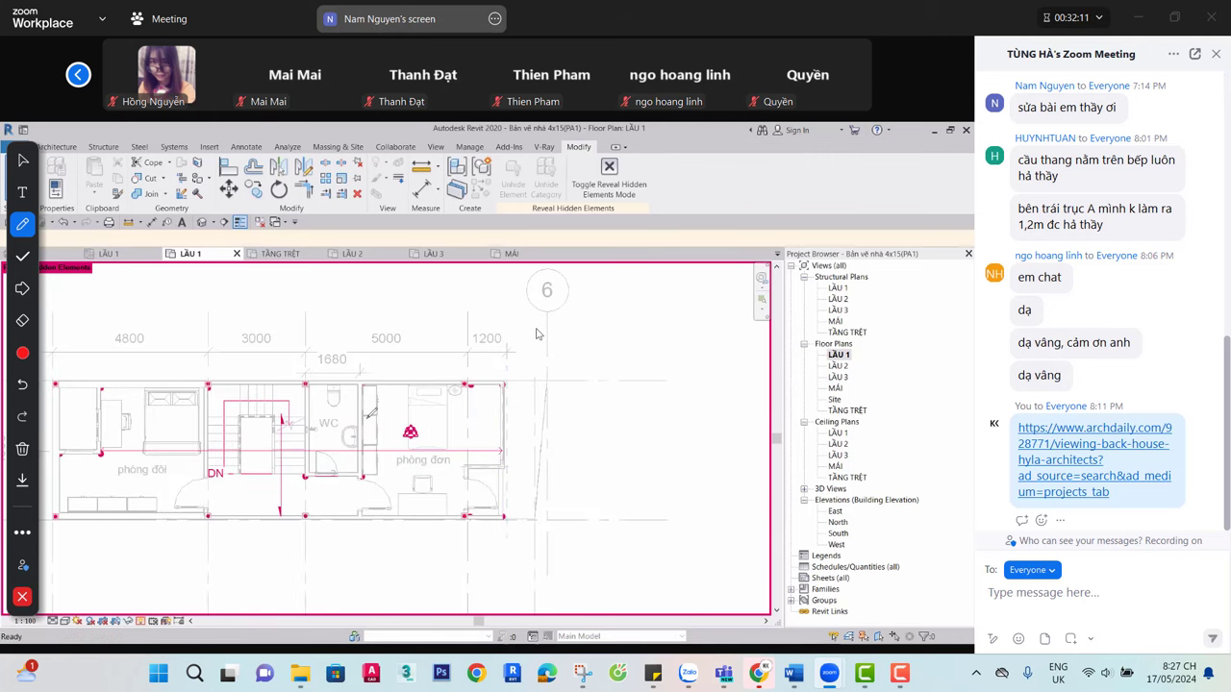
click(608, 173)
scroll(486, 452, up, 2)
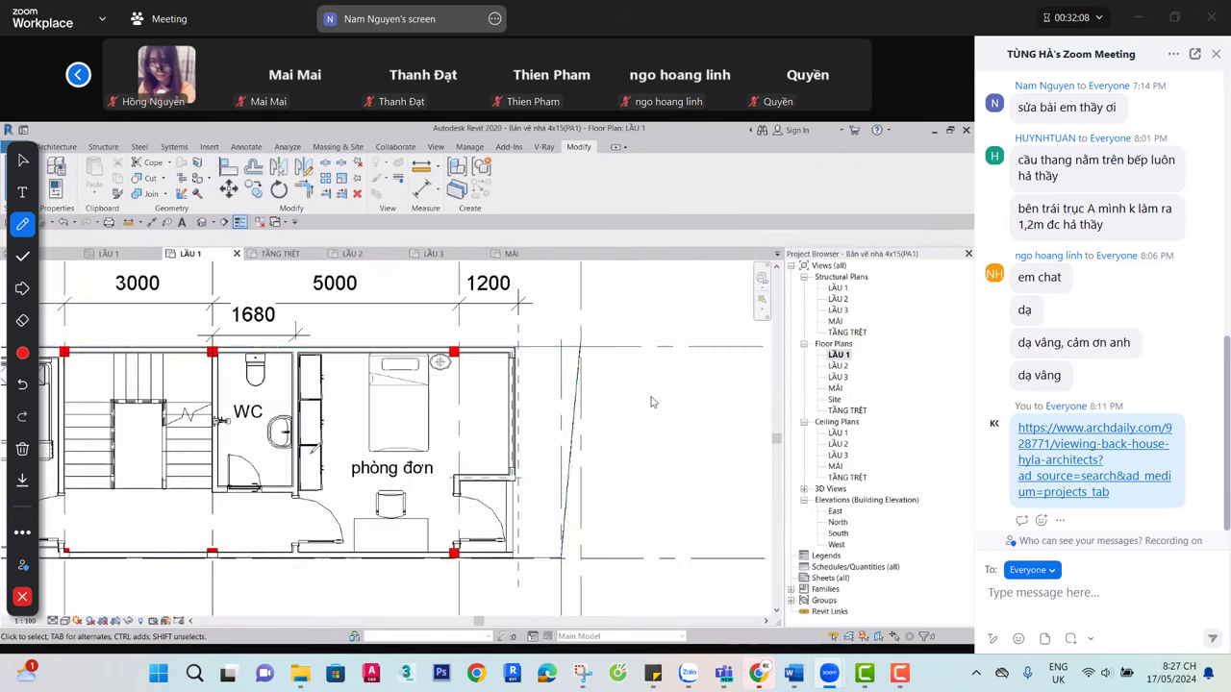
scroll(605, 423, down, 2)
scroll(596, 411, down, 2)
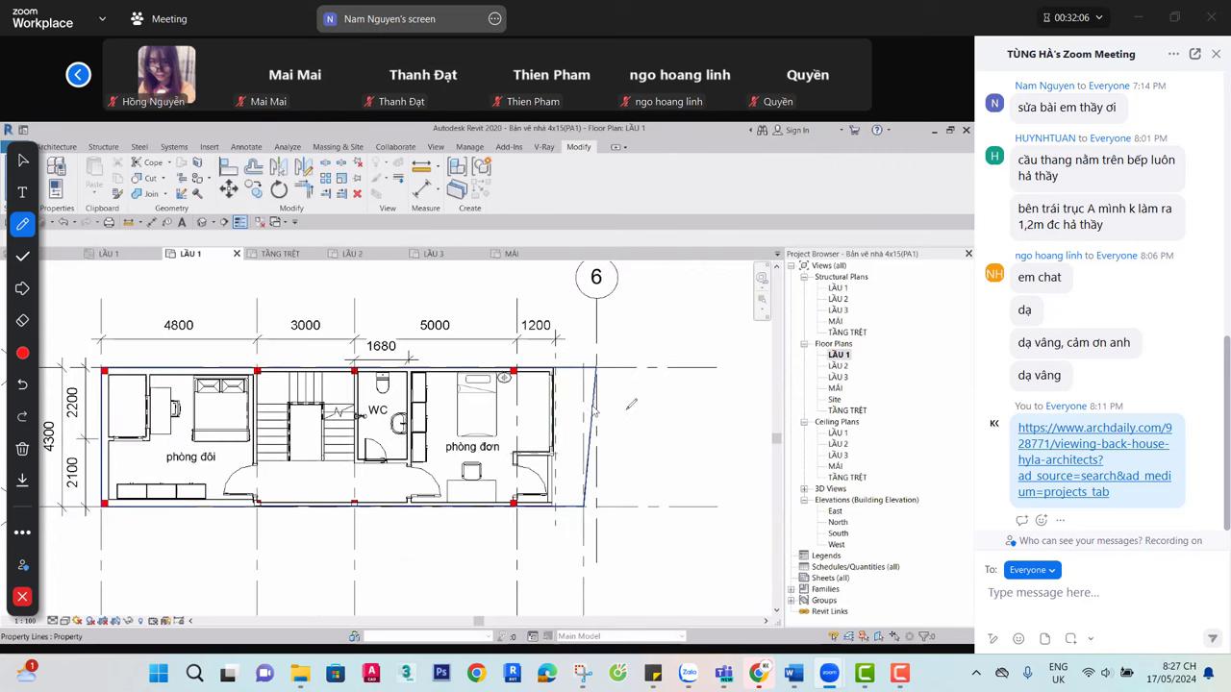
scroll(650, 443, up, 2)
scroll(650, 444, down, 2)
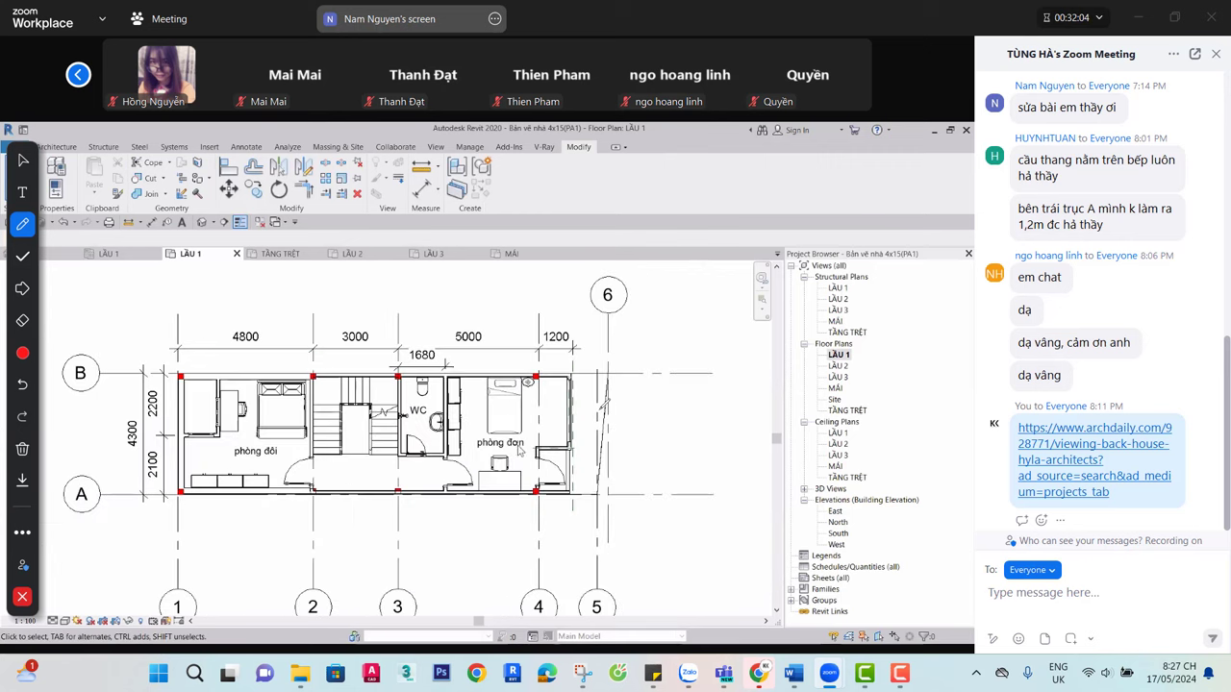
scroll(520, 538, up, 1)
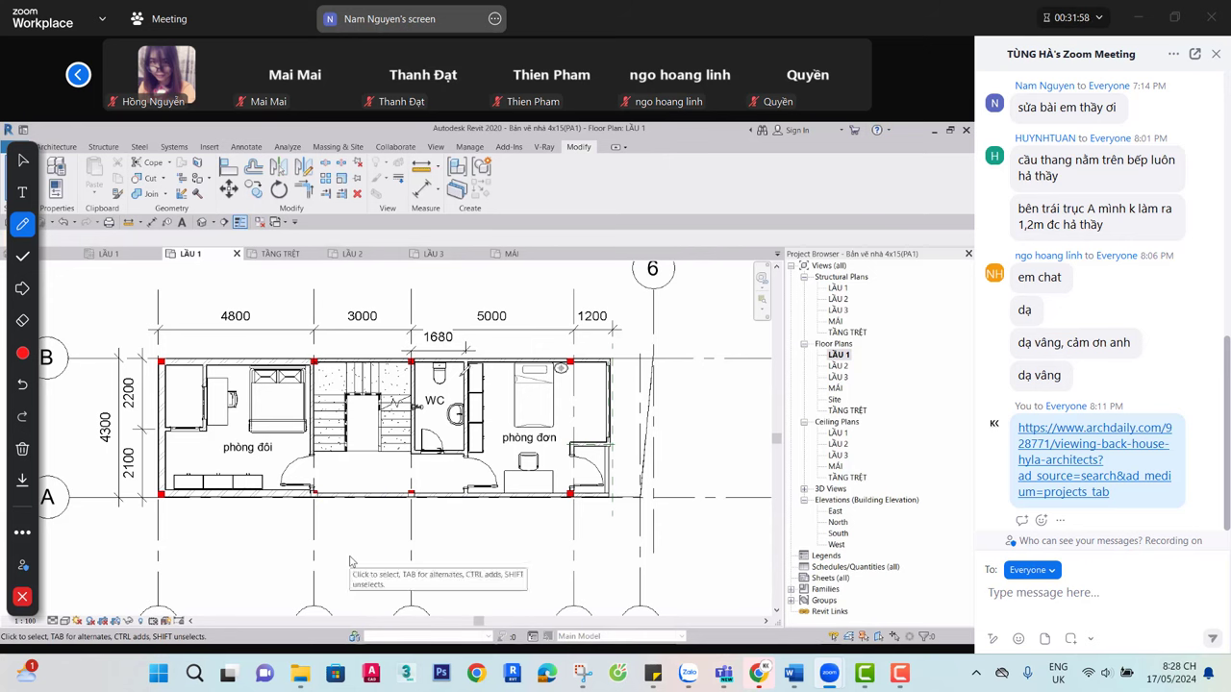
Strike through the WC area in red, circle the 4800 dimension, and handwrite 5.2 beside it
mouse_move(611, 362)
mouse_down()
mouse_move(665, 356)
mouse_move(673, 461)
mouse_move(643, 498)
mouse_move(608, 370)
mouse_move(669, 358)
mouse_move(556, 430)
mouse_move(569, 438)
mouse_move(516, 524)
mouse_up()
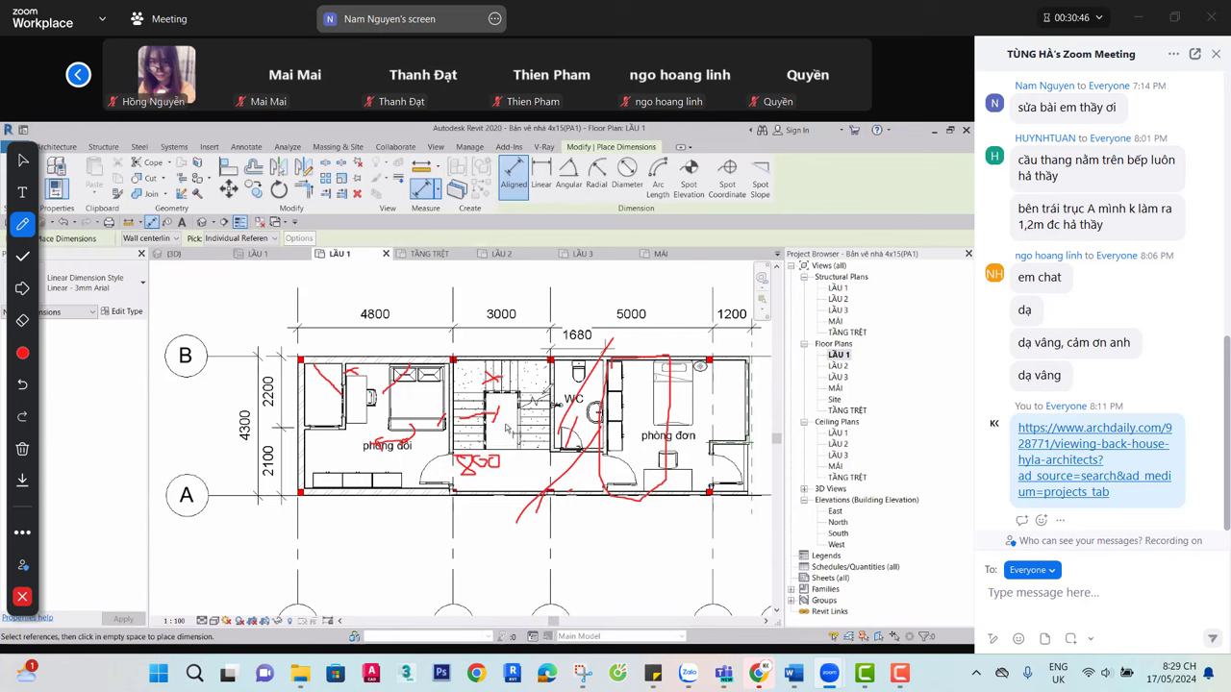
mouse_move(403, 299)
mouse_down()
mouse_move(344, 296)
mouse_move(406, 308)
mouse_move(396, 288)
mouse_move(412, 291)
mouse_up()
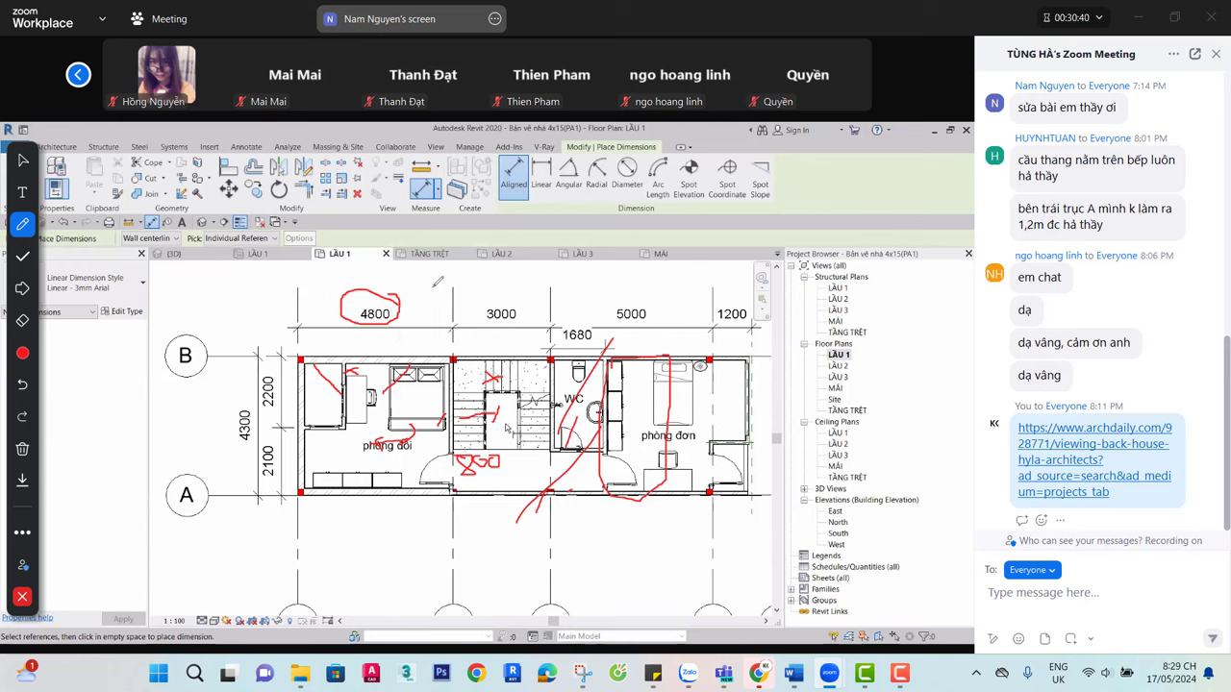
mouse_move(430, 289)
mouse_down()
mouse_move(440, 286)
mouse_move(422, 302)
mouse_move(473, 298)
mouse_up()
click(444, 299)
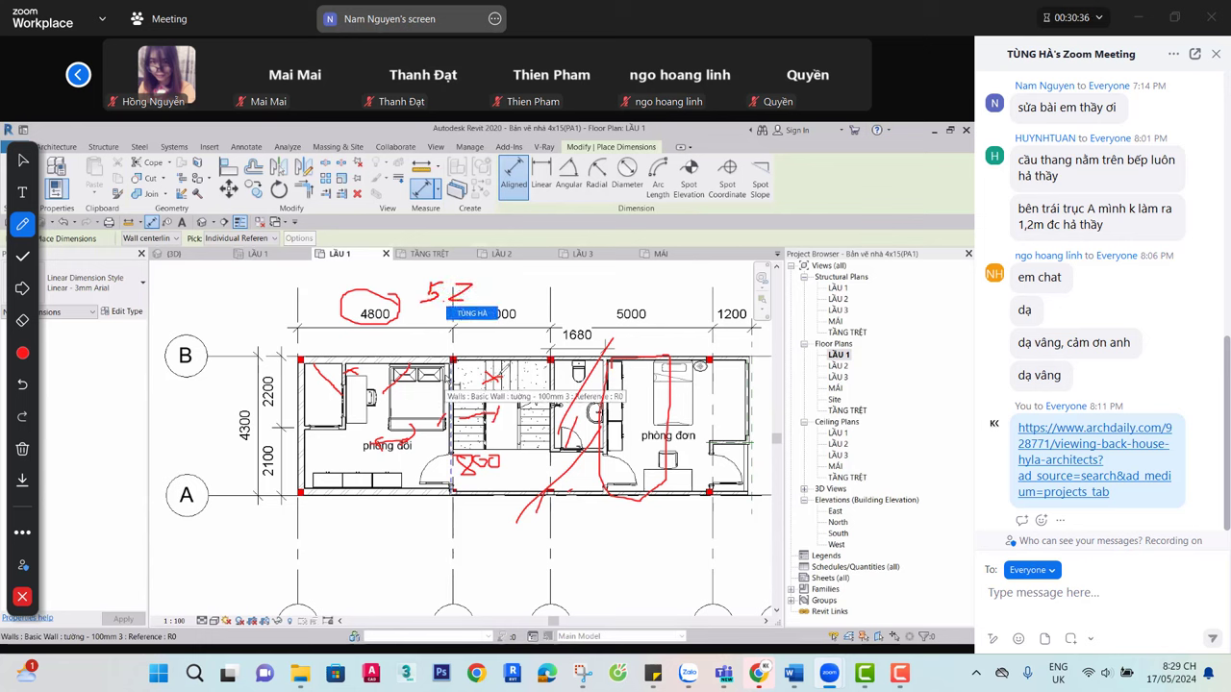
Mark the staircase in red, handwrite and circle 57 above the 3000 dimension, and clear all drawings
drag(482, 365, 505, 379)
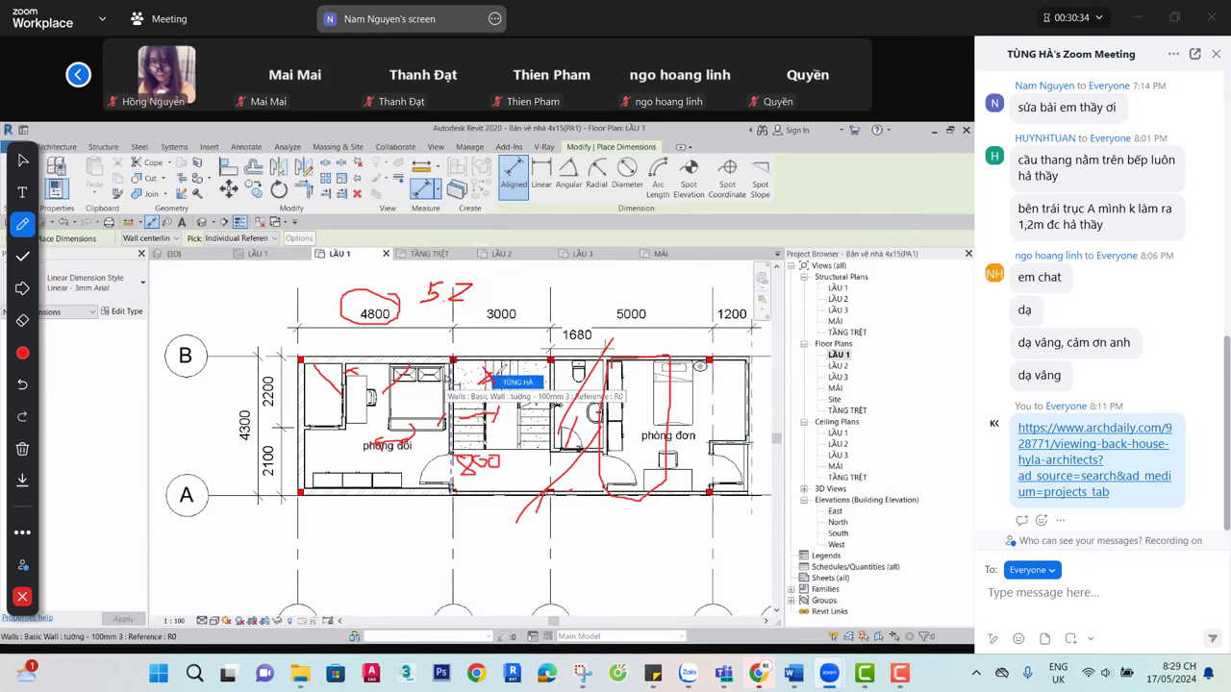
mouse_move(513, 278)
mouse_down()
mouse_move(498, 306)
mouse_move(544, 277)
mouse_move(540, 306)
mouse_up()
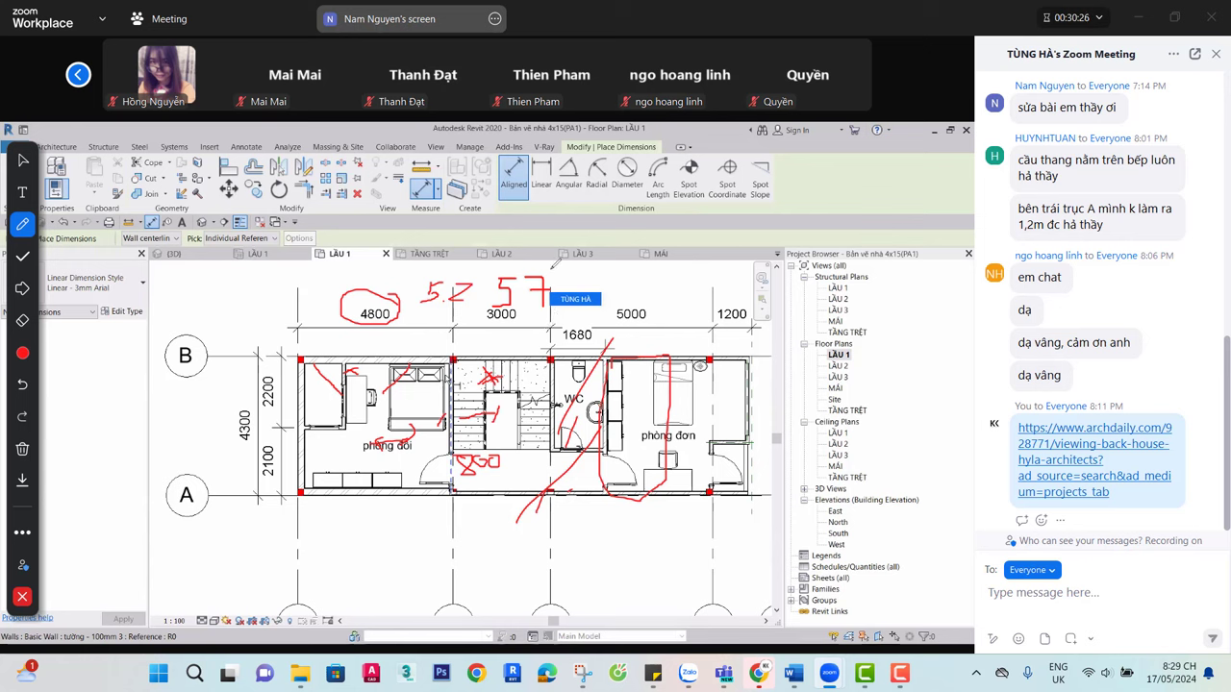
mouse_move(550, 270)
mouse_down()
mouse_move(524, 268)
mouse_move(486, 294)
mouse_move(528, 265)
mouse_up()
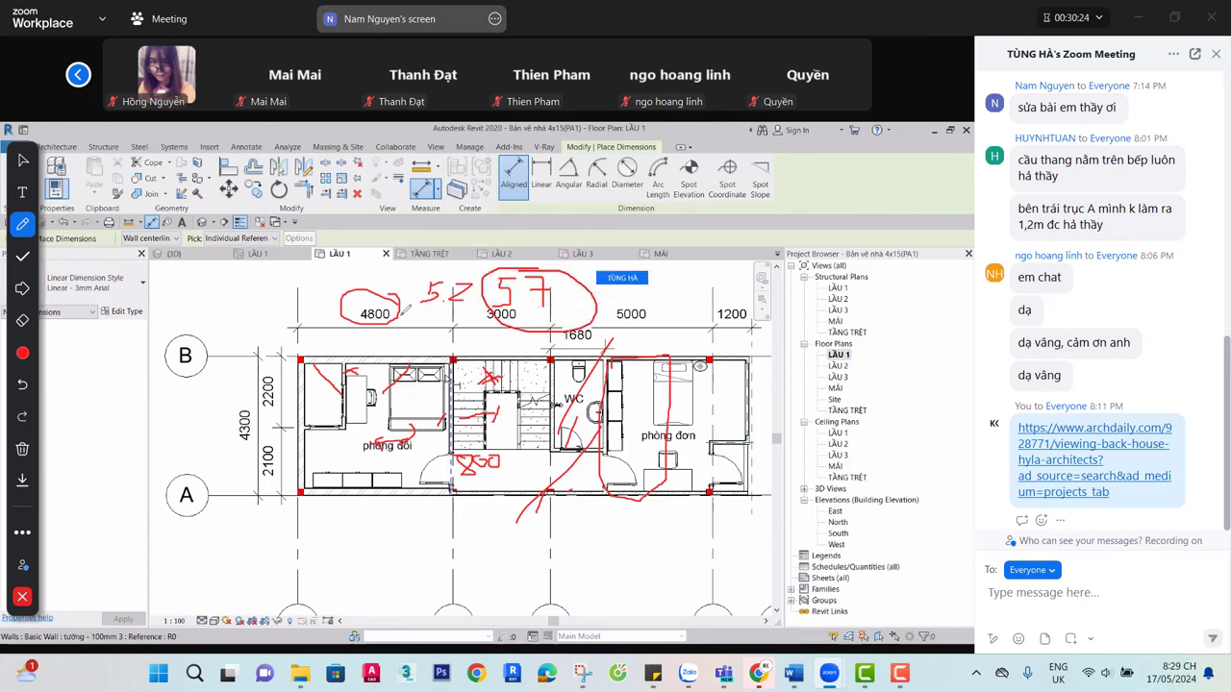
mouse_move(383, 266)
mouse_down()
mouse_move(421, 313)
mouse_move(434, 269)
mouse_up()
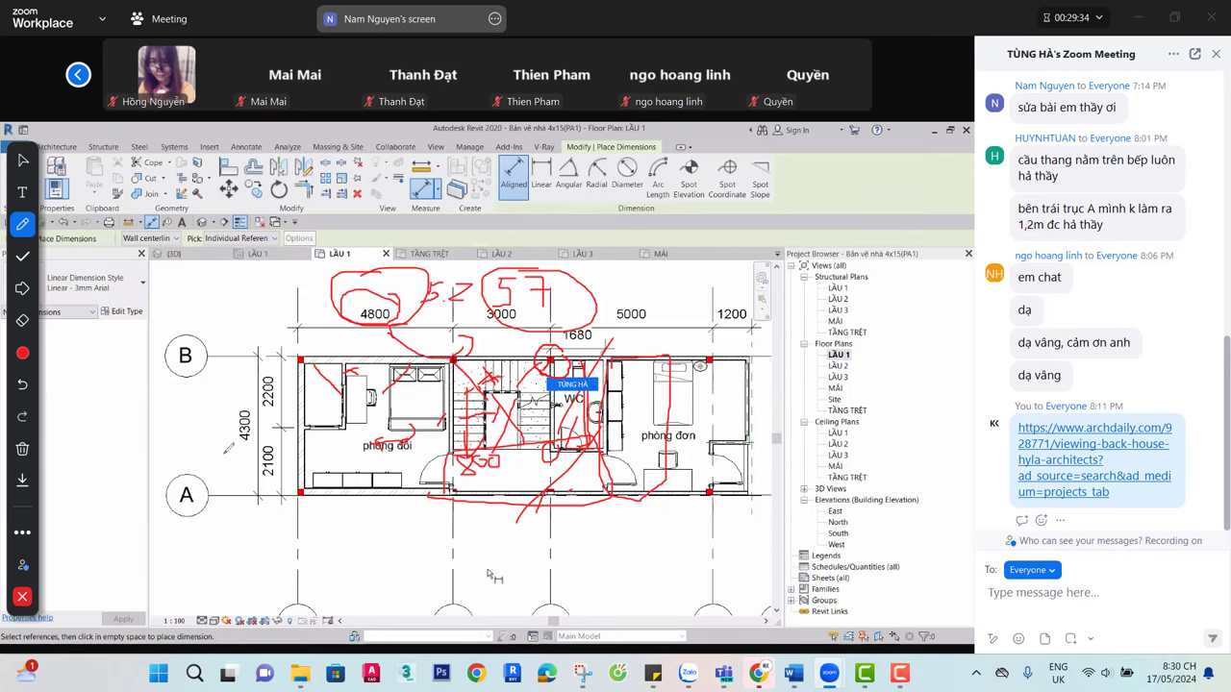
click(24, 448)
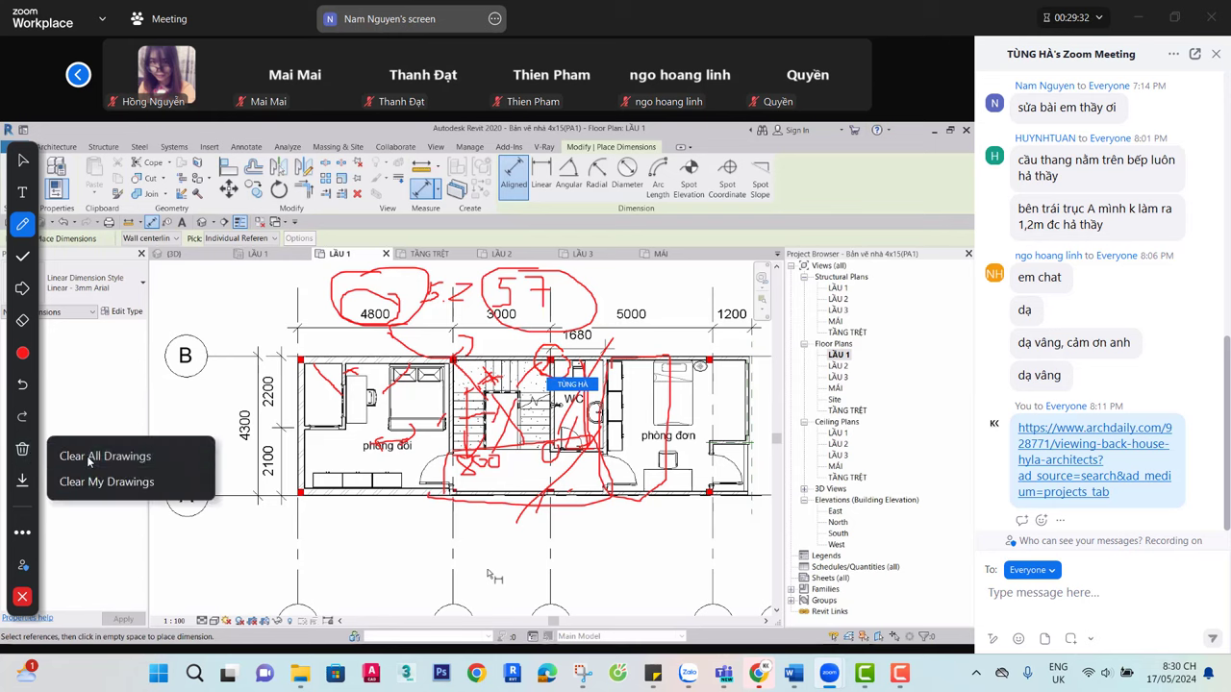
click(106, 456)
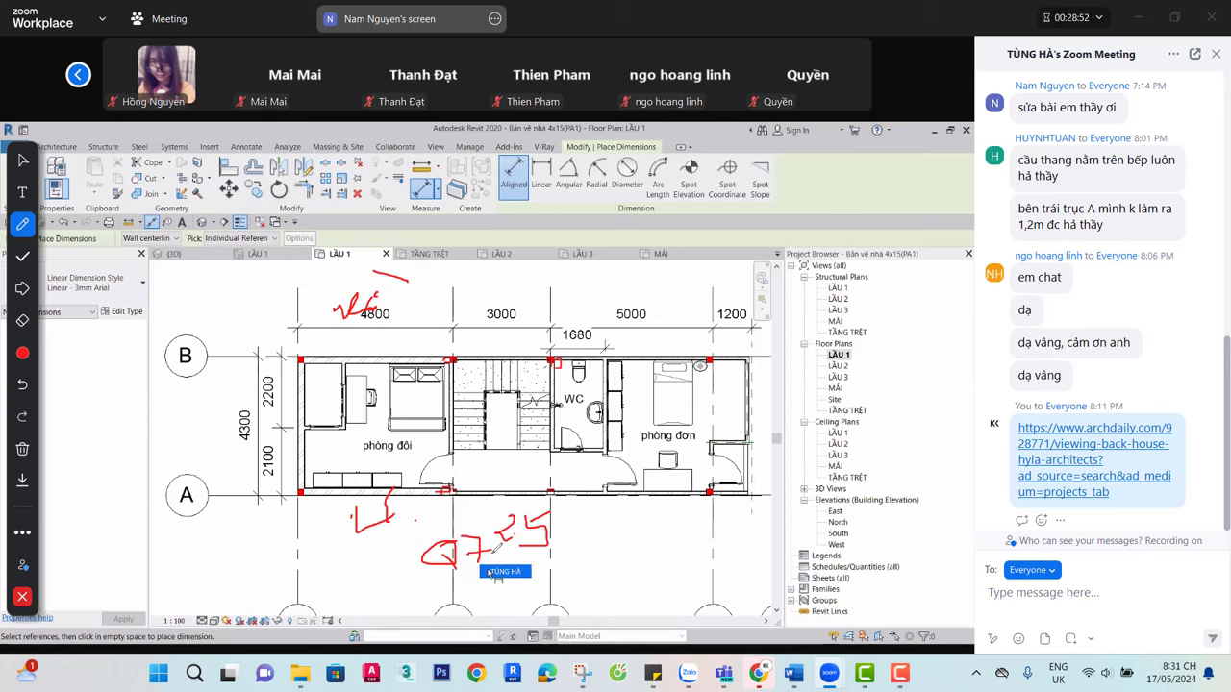
Handwrite 40 below the plan and circle the notes 40, 25 and Q7 and the note over the 4800 dimension
mouse_move(606, 532)
mouse_down()
mouse_move(593, 563)
mouse_move(635, 558)
mouse_up()
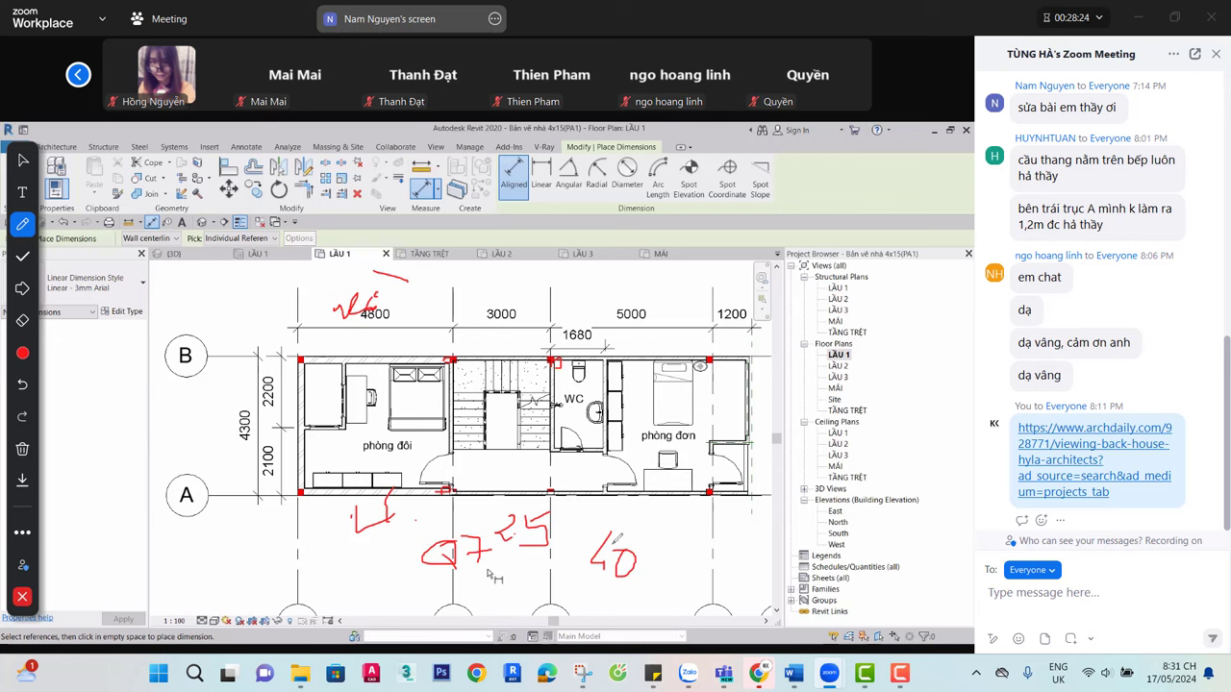
mouse_move(629, 506)
mouse_down()
mouse_move(563, 539)
mouse_move(576, 594)
mouse_move(650, 611)
mouse_move(675, 570)
mouse_move(664, 540)
mouse_move(623, 508)
mouse_move(490, 564)
mouse_move(498, 514)
mouse_move(553, 563)
mouse_move(544, 513)
mouse_move(522, 474)
mouse_up()
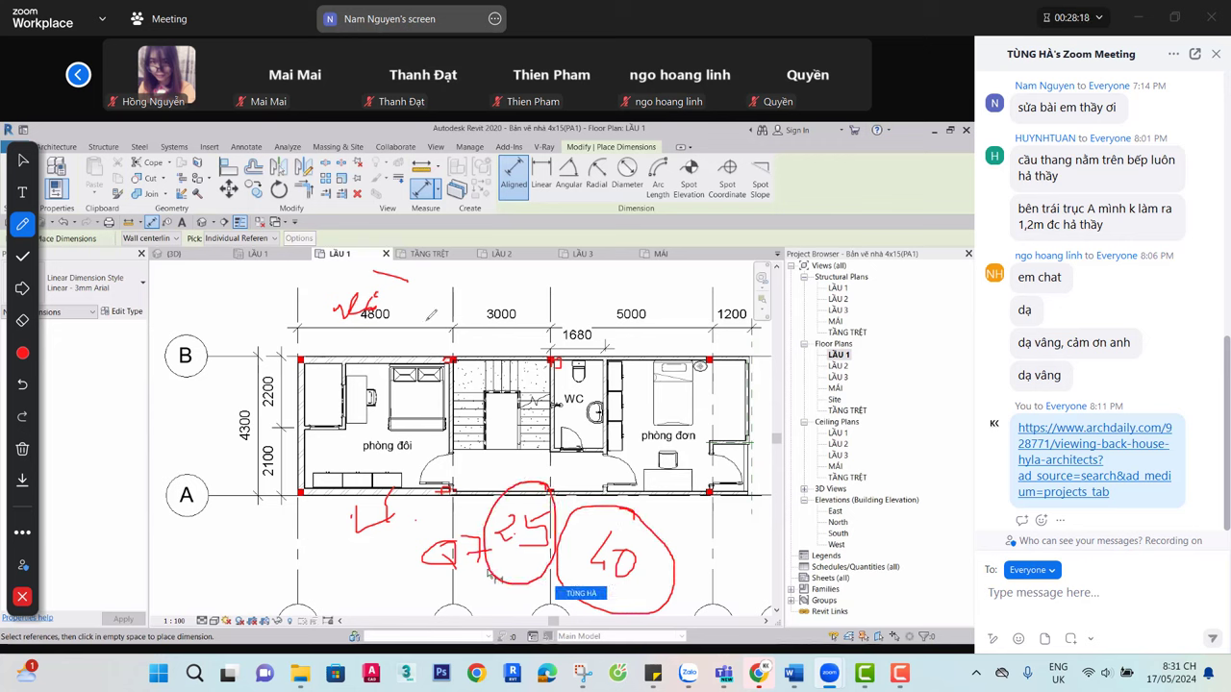
mouse_move(409, 281)
mouse_down()
mouse_move(370, 334)
mouse_move(410, 281)
mouse_up()
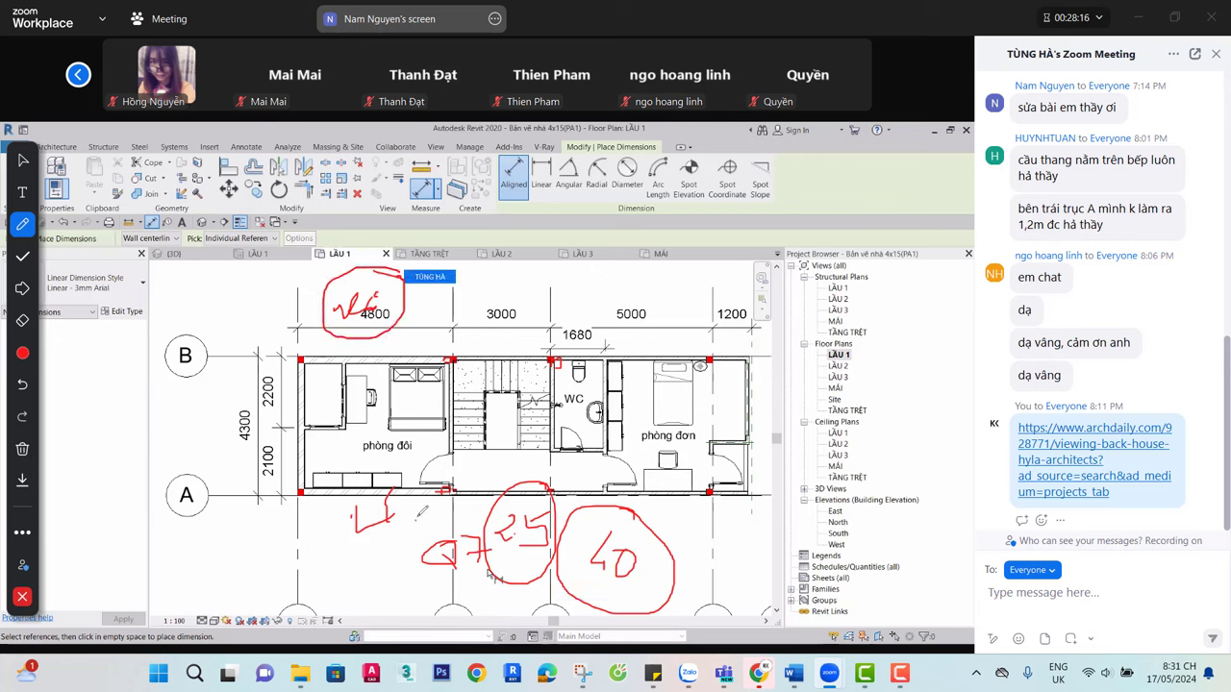
mouse_move(458, 509)
mouse_down()
mouse_move(408, 569)
mouse_move(481, 591)
mouse_move(498, 535)
mouse_up()
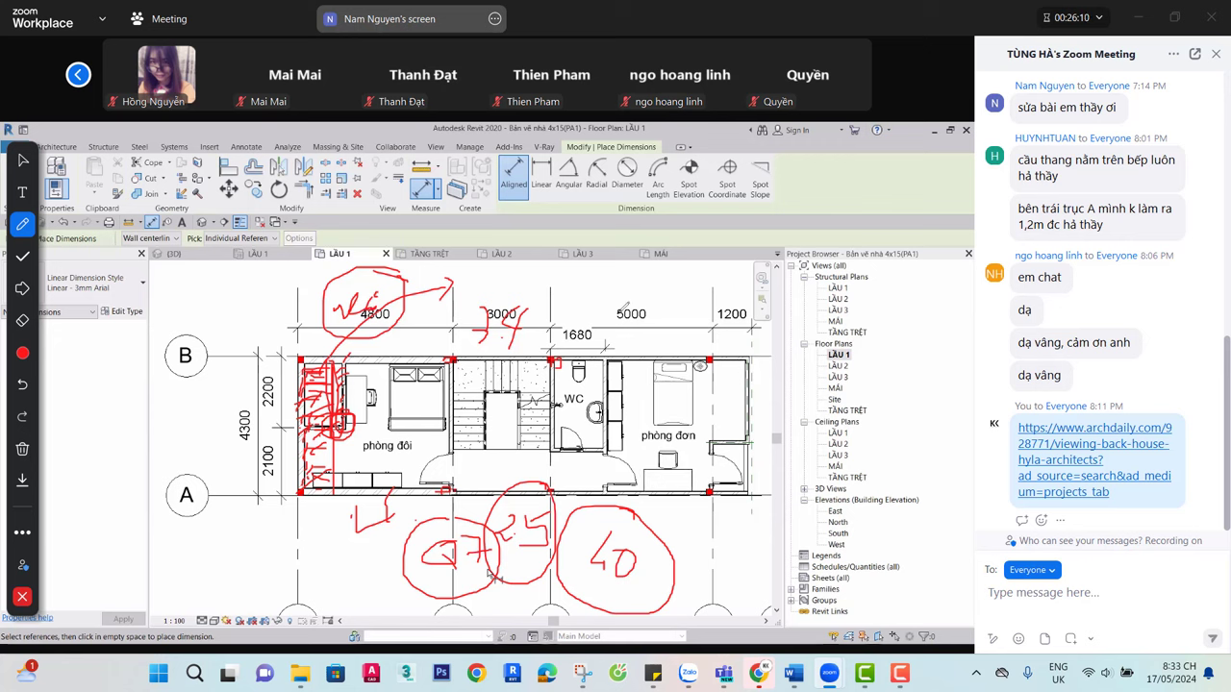
Open the LẦU 3 floor plan and clear all drawings from it
click(838, 367)
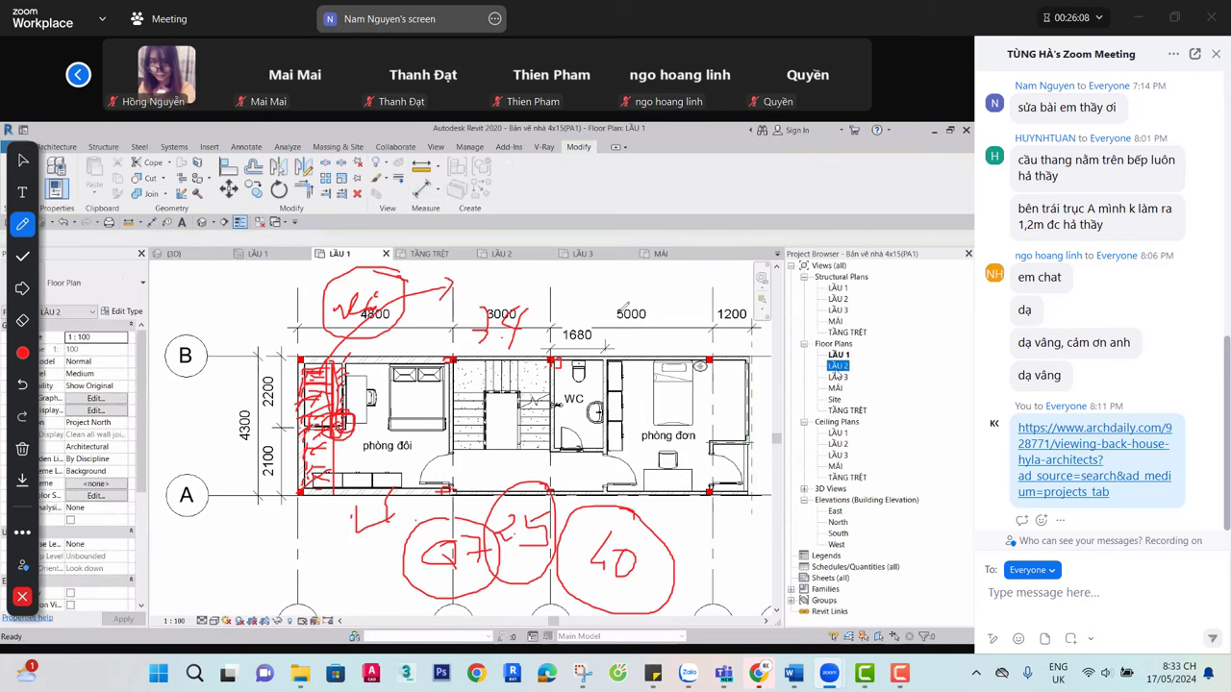
double_click(838, 377)
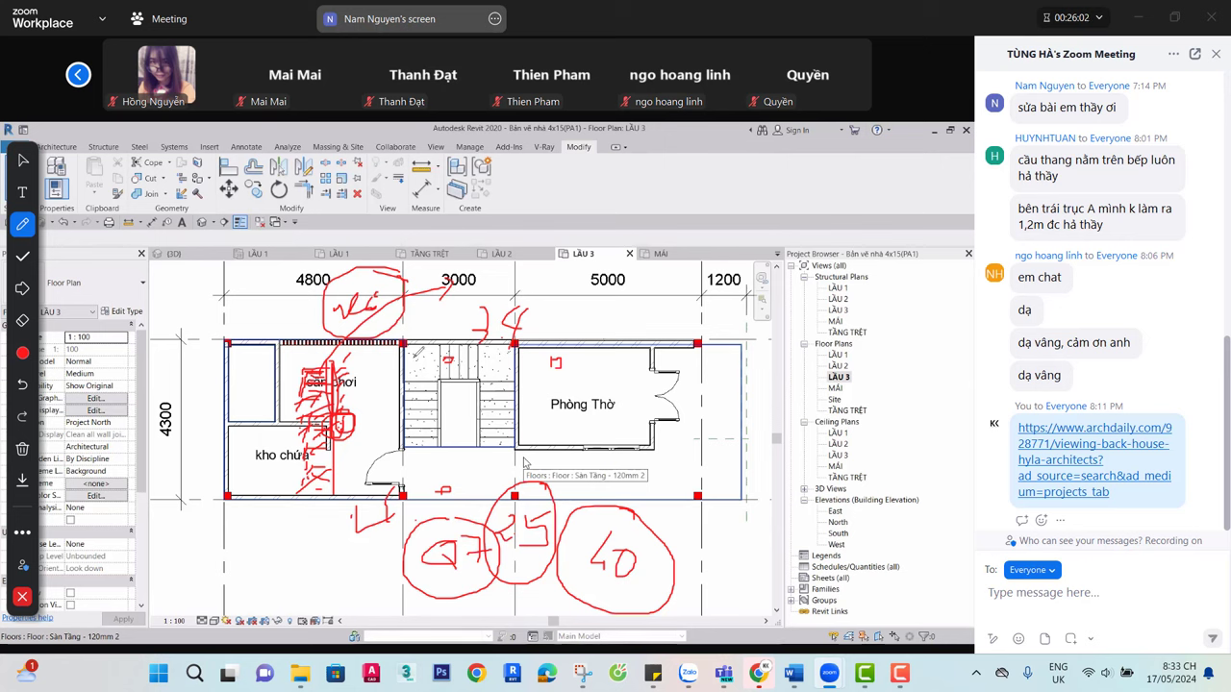
click(23, 450)
click(106, 456)
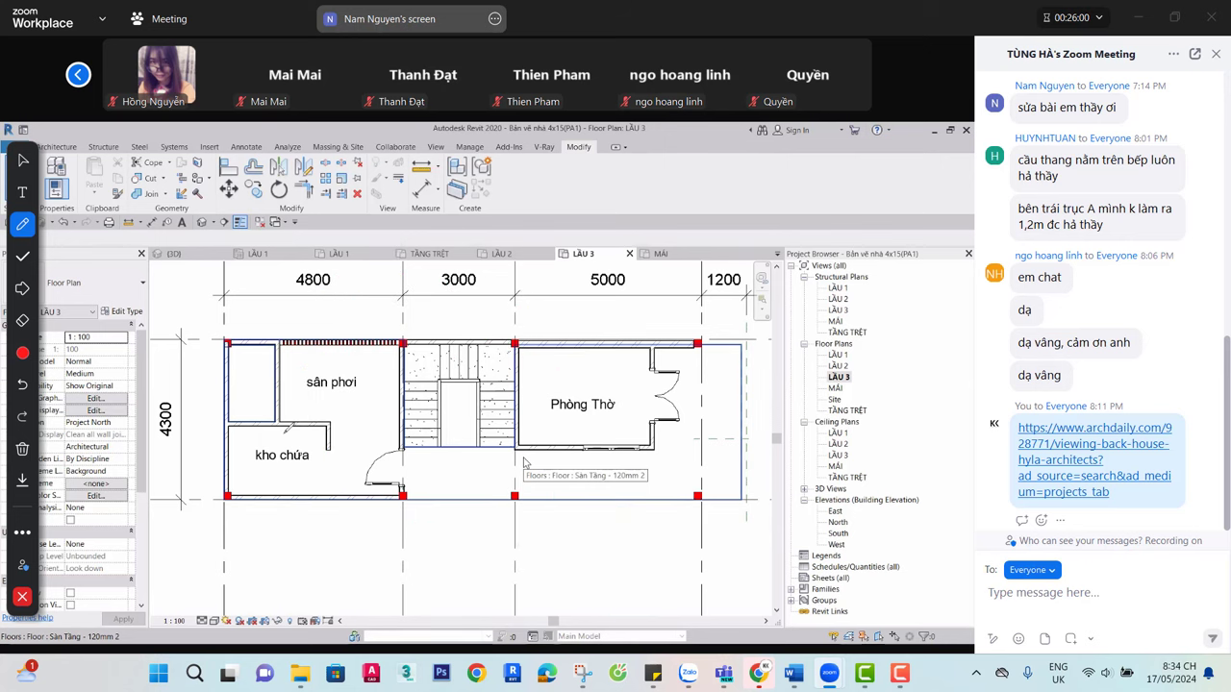
Cross out and hatch the small room above kho chứa in red, and draw a vertical line through the sân phơi area
drag(233, 327, 284, 385)
mouse_move(269, 324)
mouse_down()
mouse_move(208, 386)
mouse_move(276, 385)
mouse_up()
drag(269, 387, 181, 423)
drag(291, 403, 202, 447)
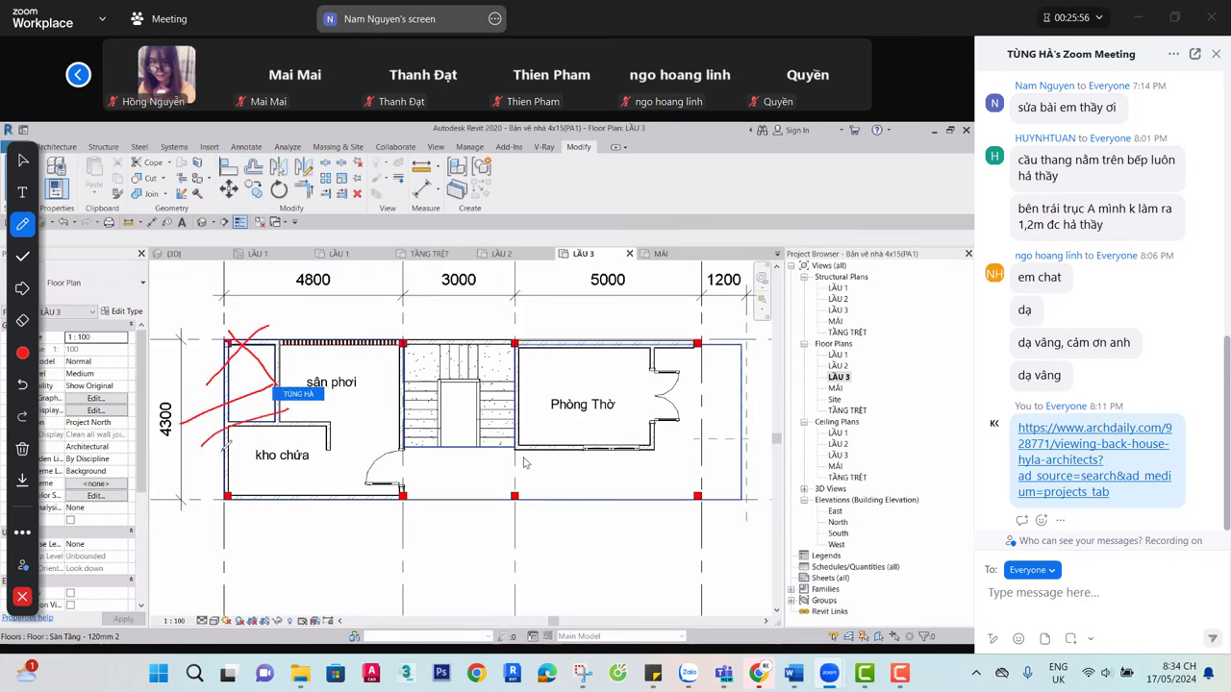
drag(348, 344, 348, 500)
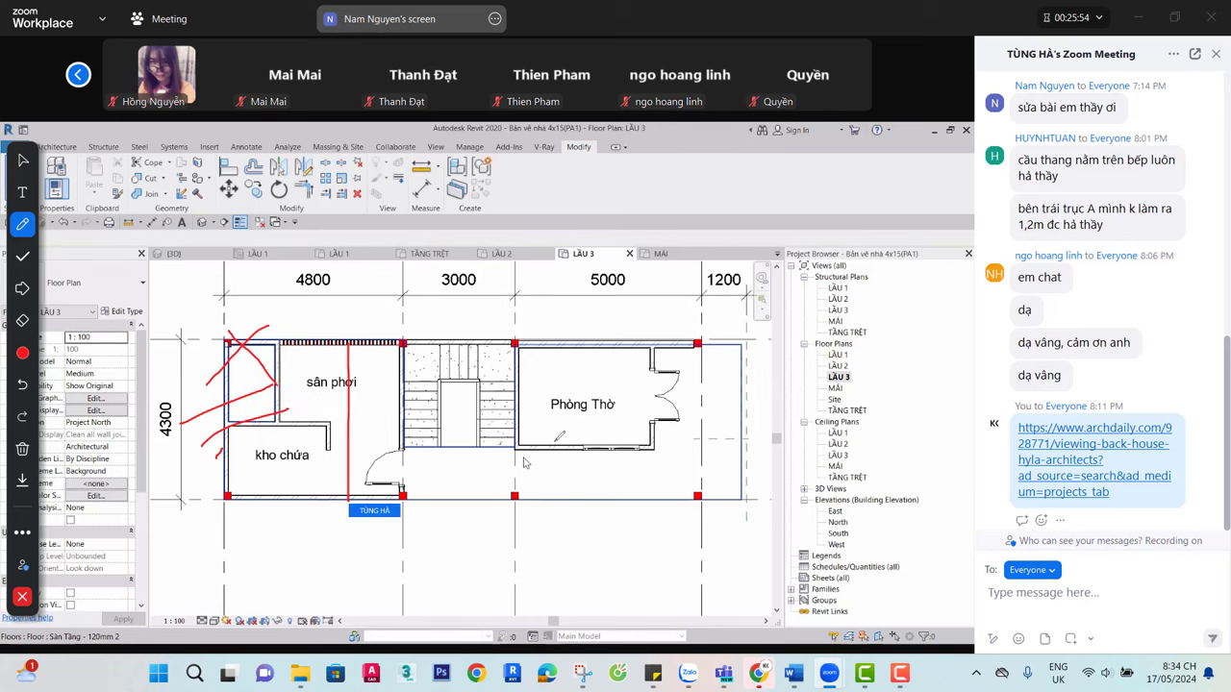
Draw a double-headed arrow along the 5000 dimension and sketch a sloped line with its angle over a baseline below the Phòng Thờ room
mouse_move(519, 320)
mouse_down()
mouse_move(707, 314)
mouse_move(519, 321)
mouse_up()
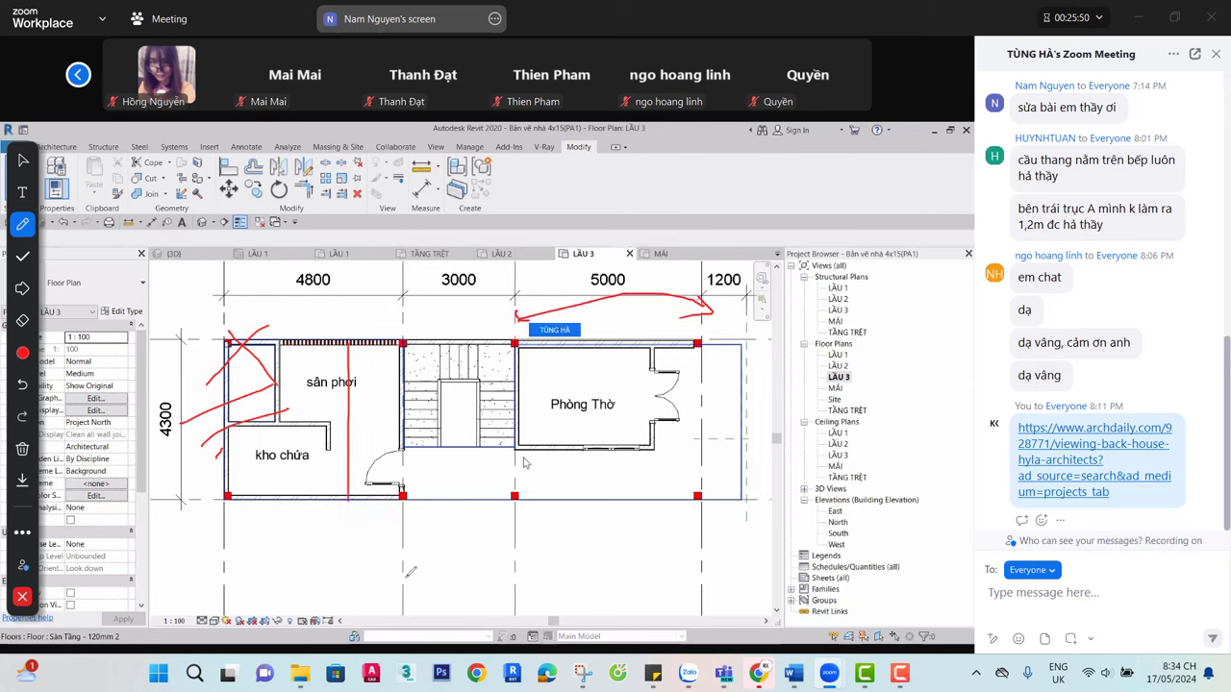
drag(387, 581, 662, 571)
mouse_move(439, 587)
mouse_down()
mouse_move(525, 523)
mouse_move(668, 386)
mouse_up()
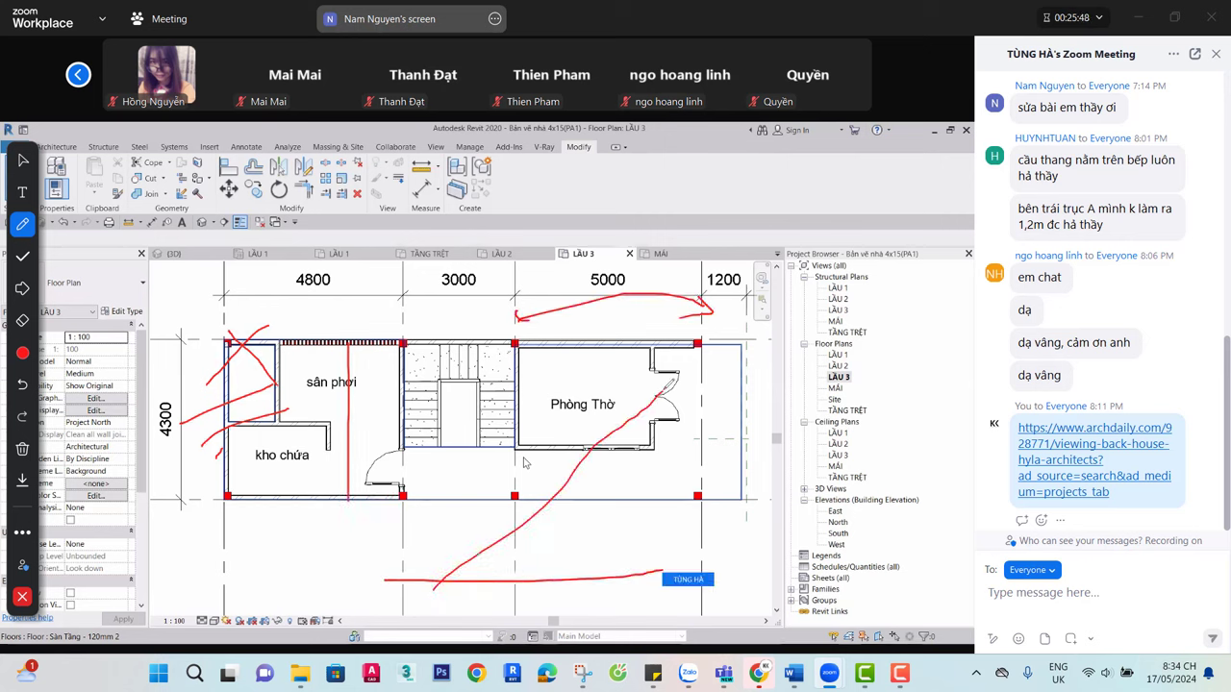
drag(514, 534, 532, 575)
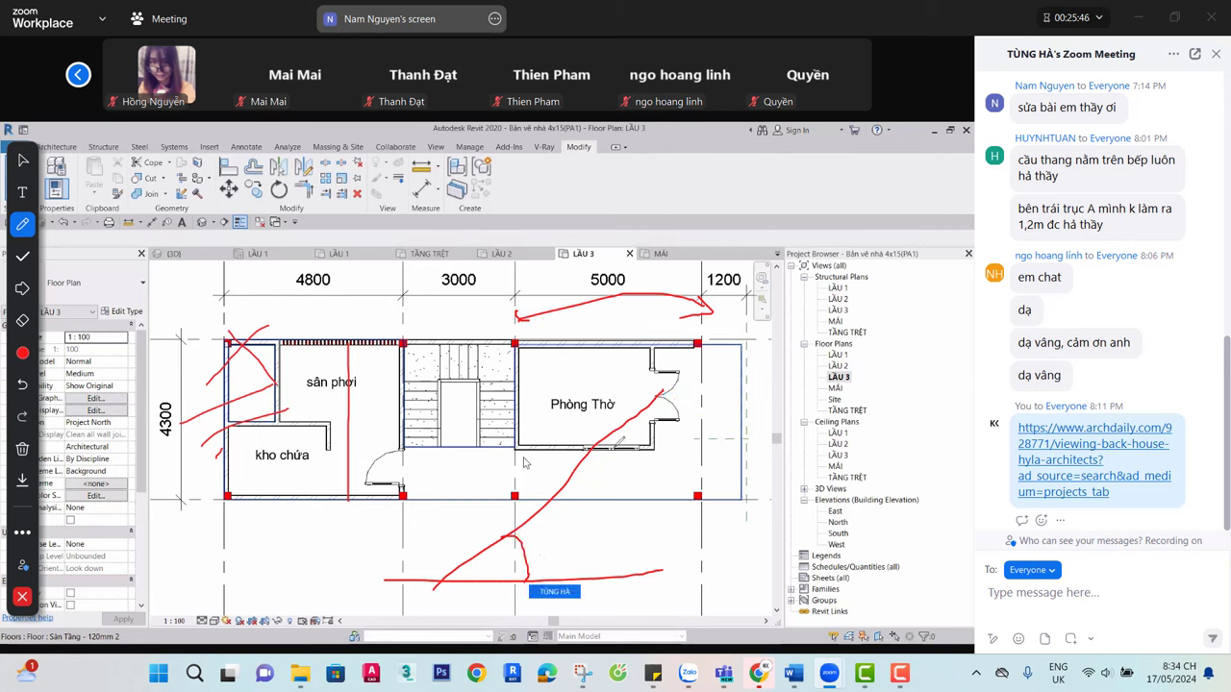
mouse_move(630, 414)
mouse_down()
mouse_move(618, 599)
mouse_move(629, 430)
mouse_move(679, 415)
mouse_move(677, 388)
mouse_move(675, 420)
mouse_move(670, 394)
mouse_move(712, 386)
mouse_move(714, 576)
mouse_move(616, 583)
mouse_up()
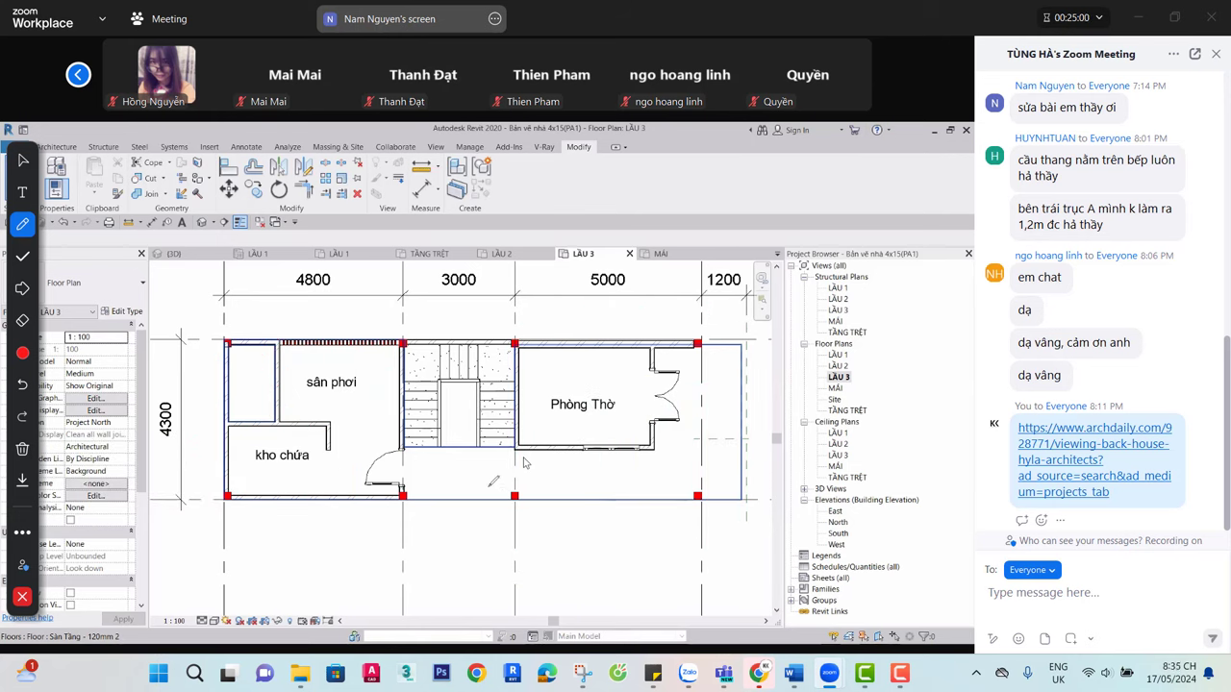
Draw an arrow from the stairs below Phòng Thờ, a curved arrow at its double door, and a vertical line through the room
mouse_move(495, 448)
mouse_down()
mouse_move(499, 471)
mouse_move(599, 459)
mouse_move(614, 471)
mouse_up()
mouse_move(693, 411)
mouse_down()
mouse_move(677, 383)
mouse_move(664, 392)
mouse_move(676, 429)
mouse_up()
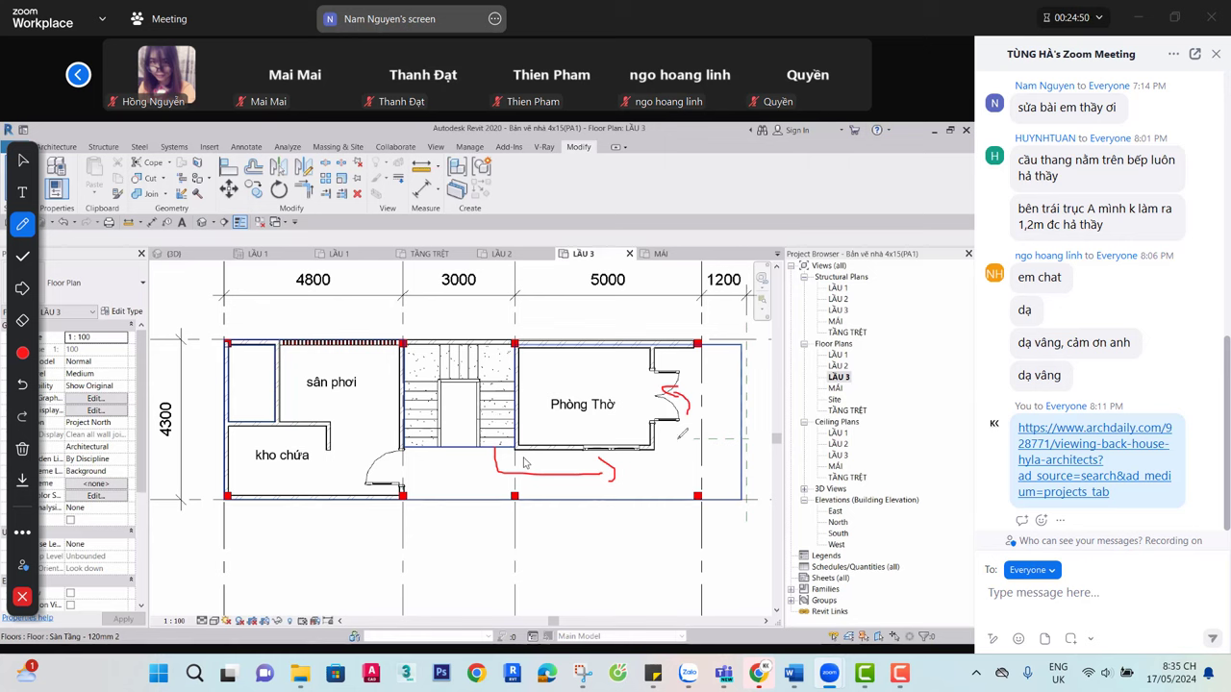
mouse_move(682, 434)
mouse_down()
mouse_move(682, 384)
mouse_move(694, 403)
mouse_up()
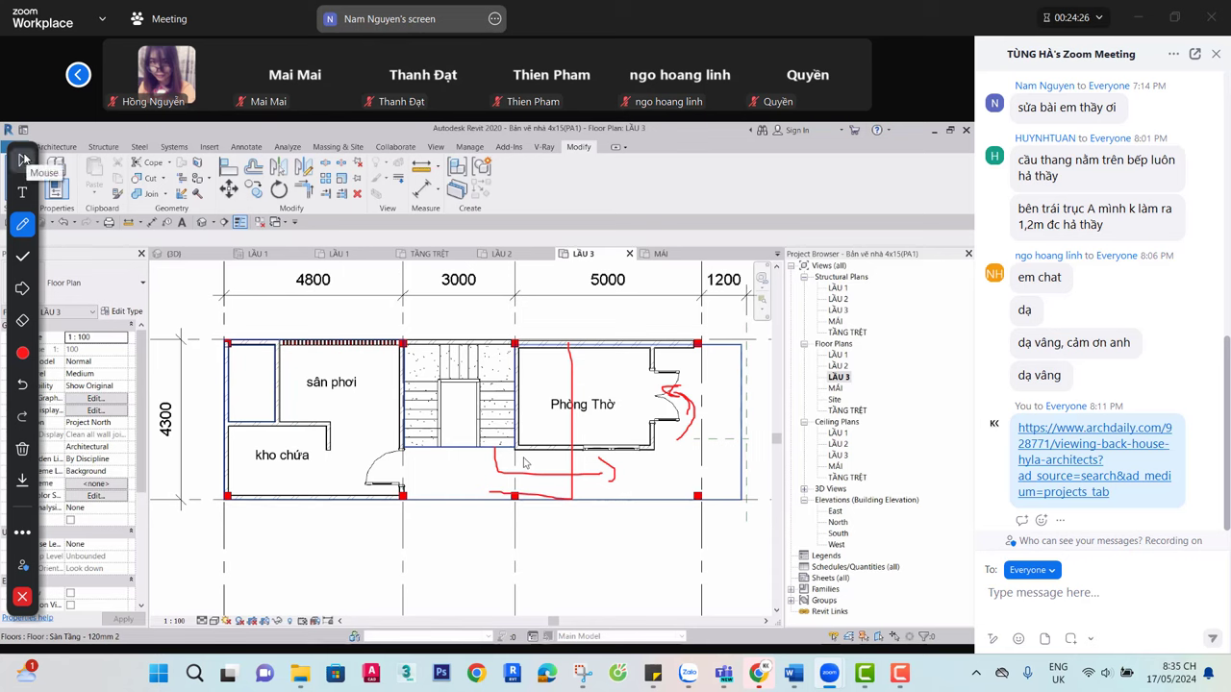
click(24, 158)
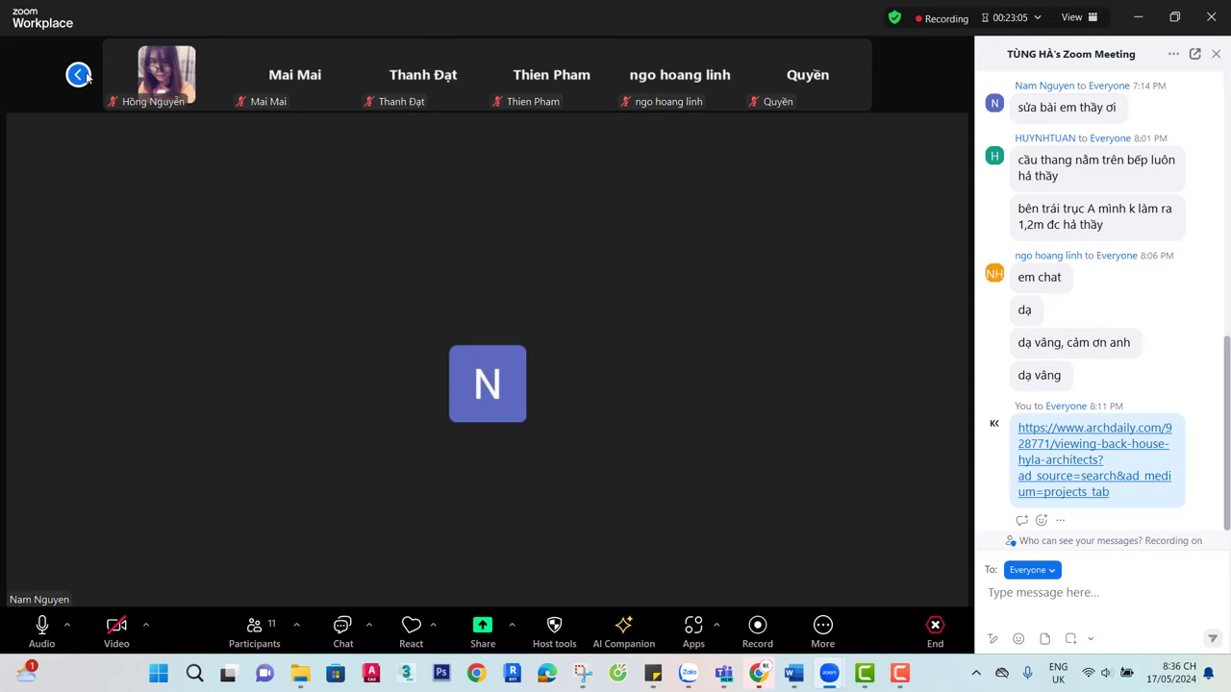
mouse_move(142, 95)
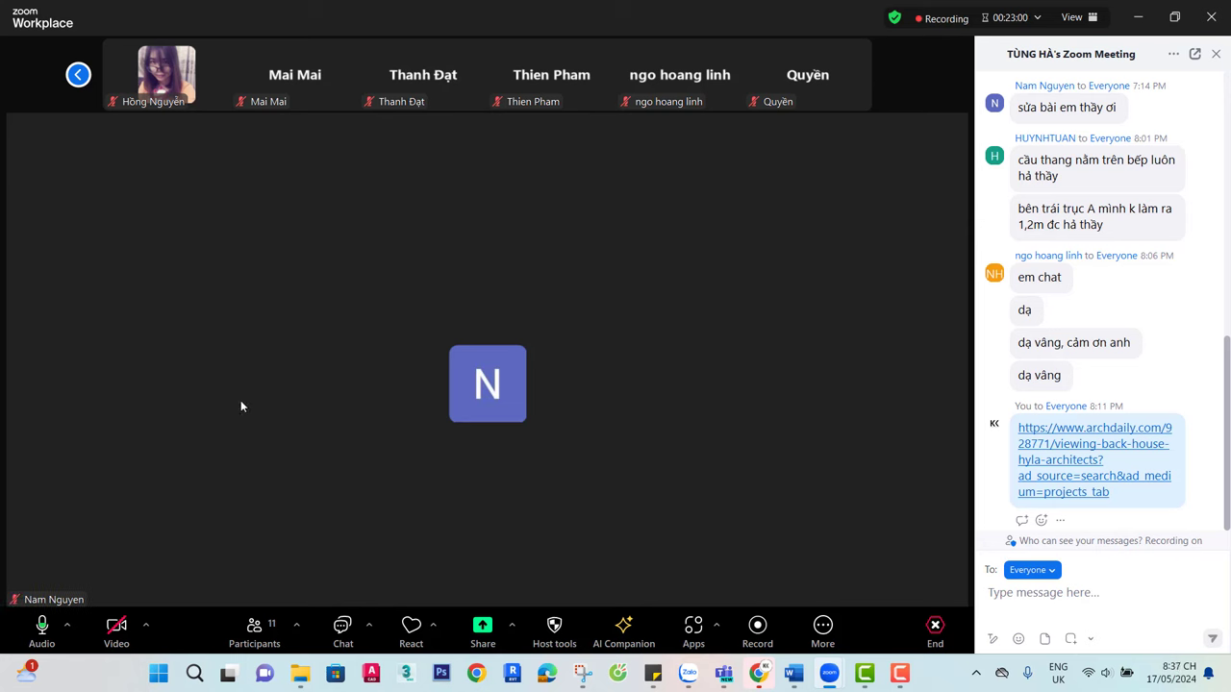
click(511, 625)
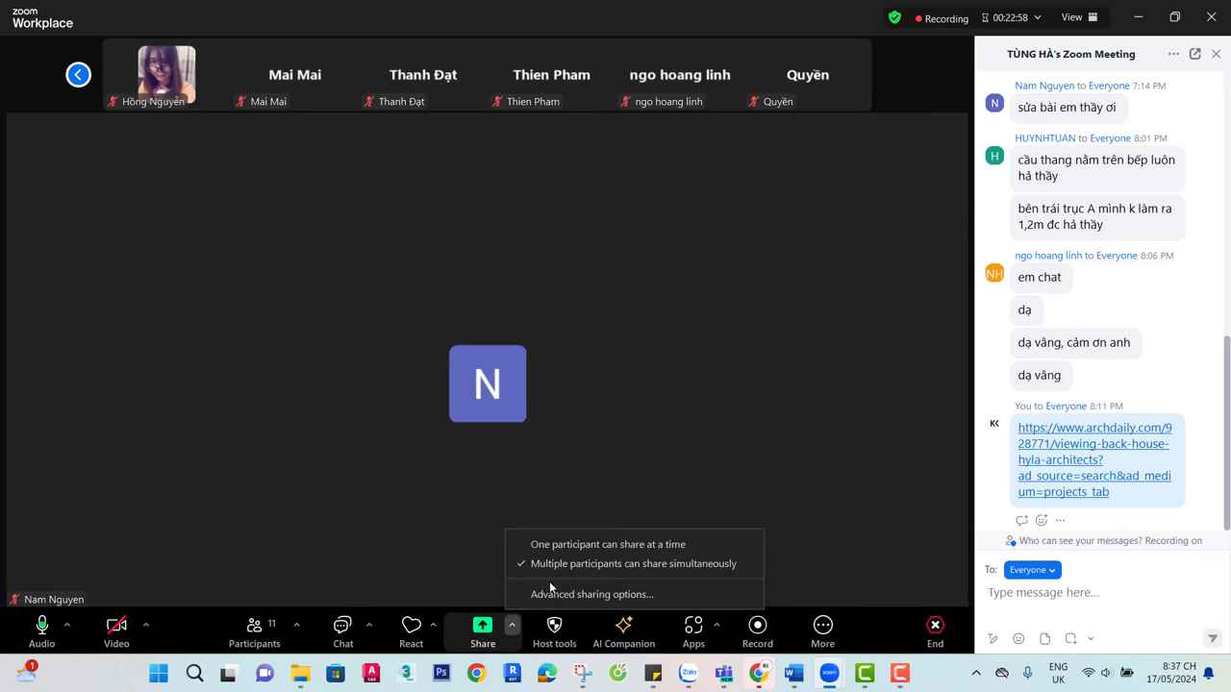
click(483, 627)
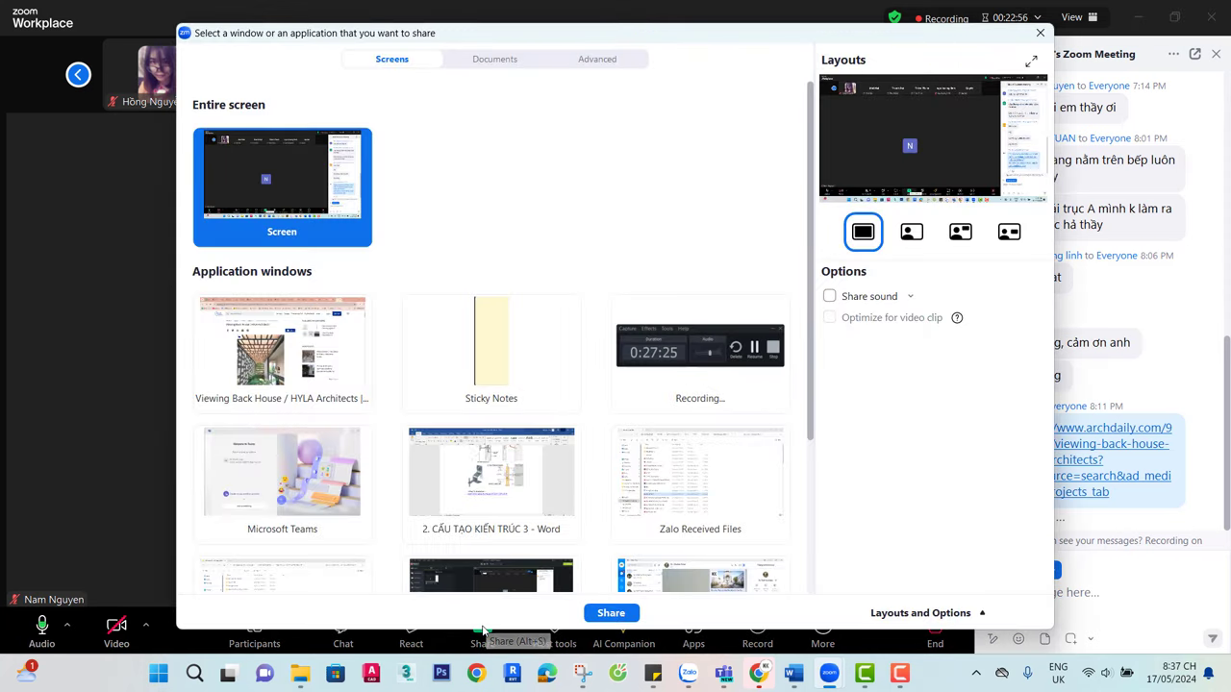
click(618, 620)
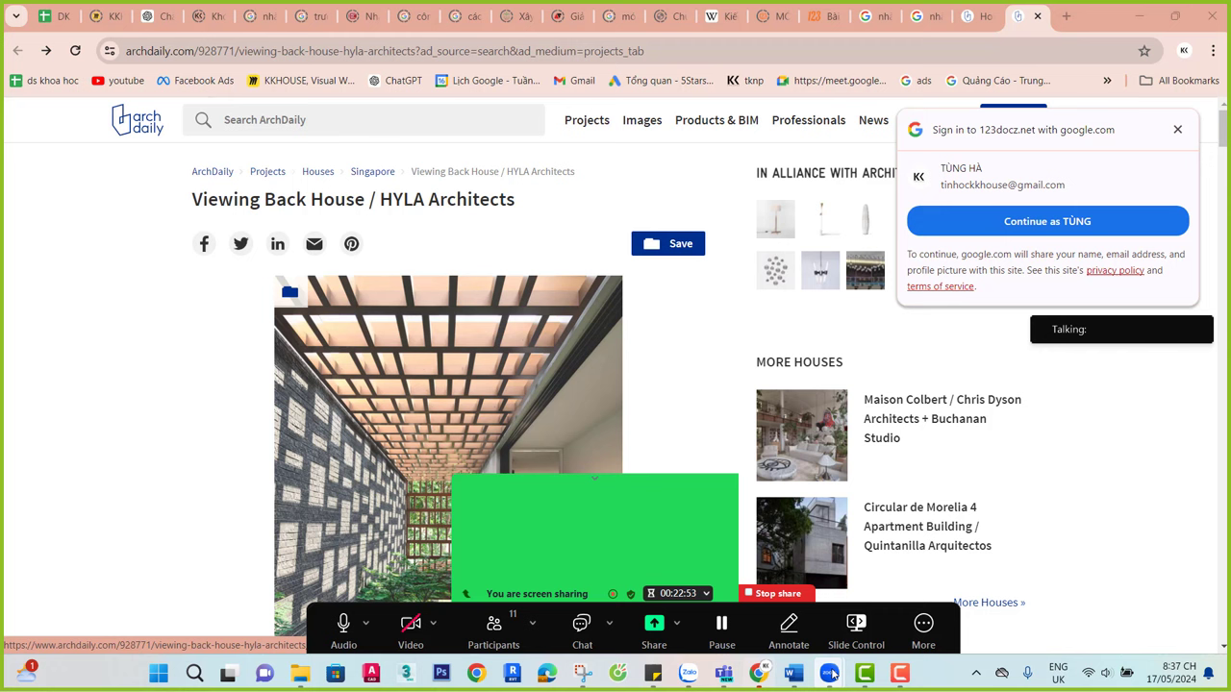
mouse_move(833, 675)
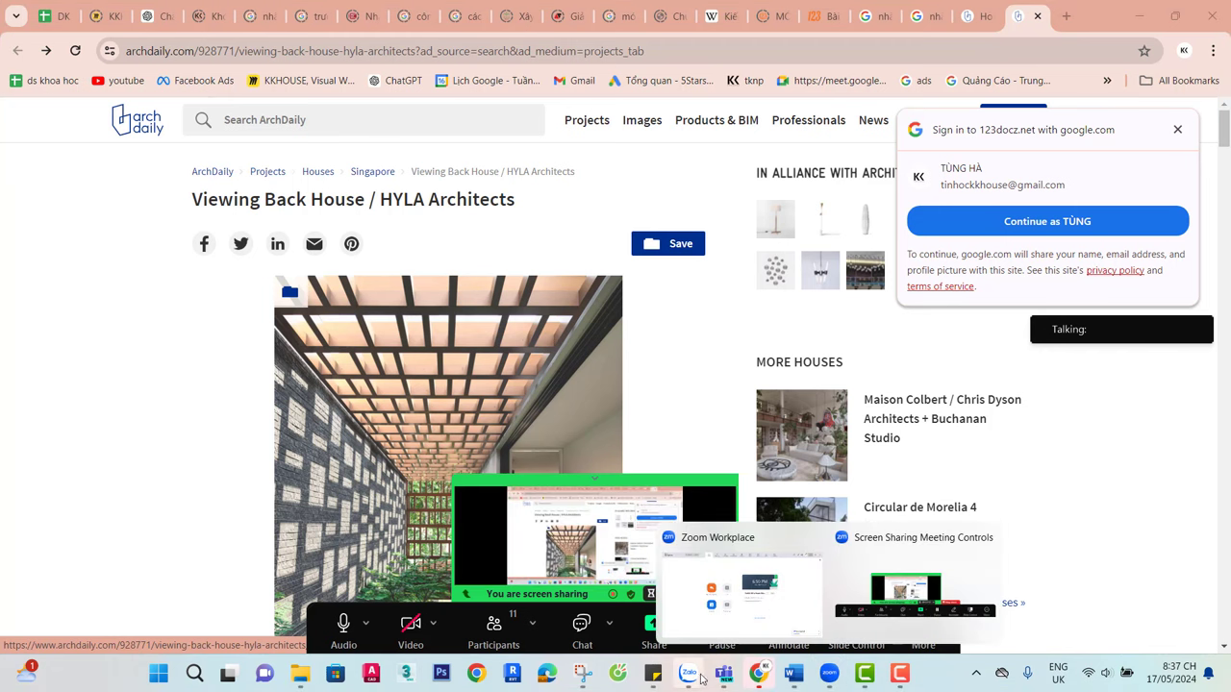
mouse_move(694, 679)
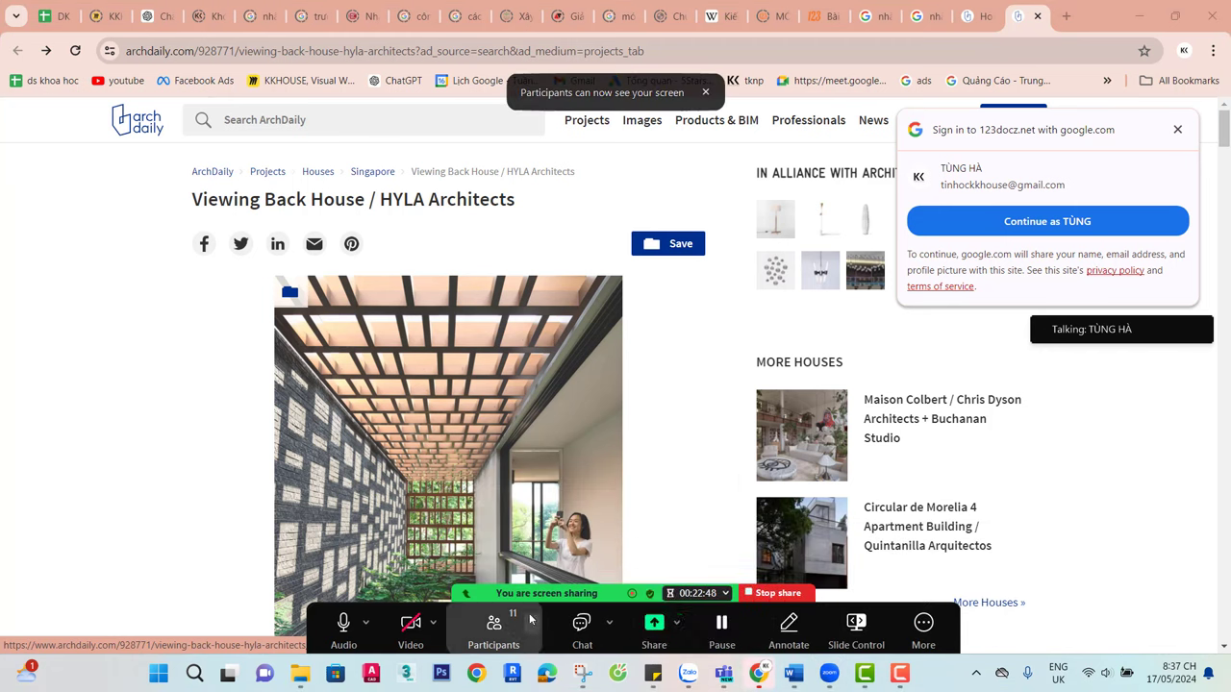
click(771, 603)
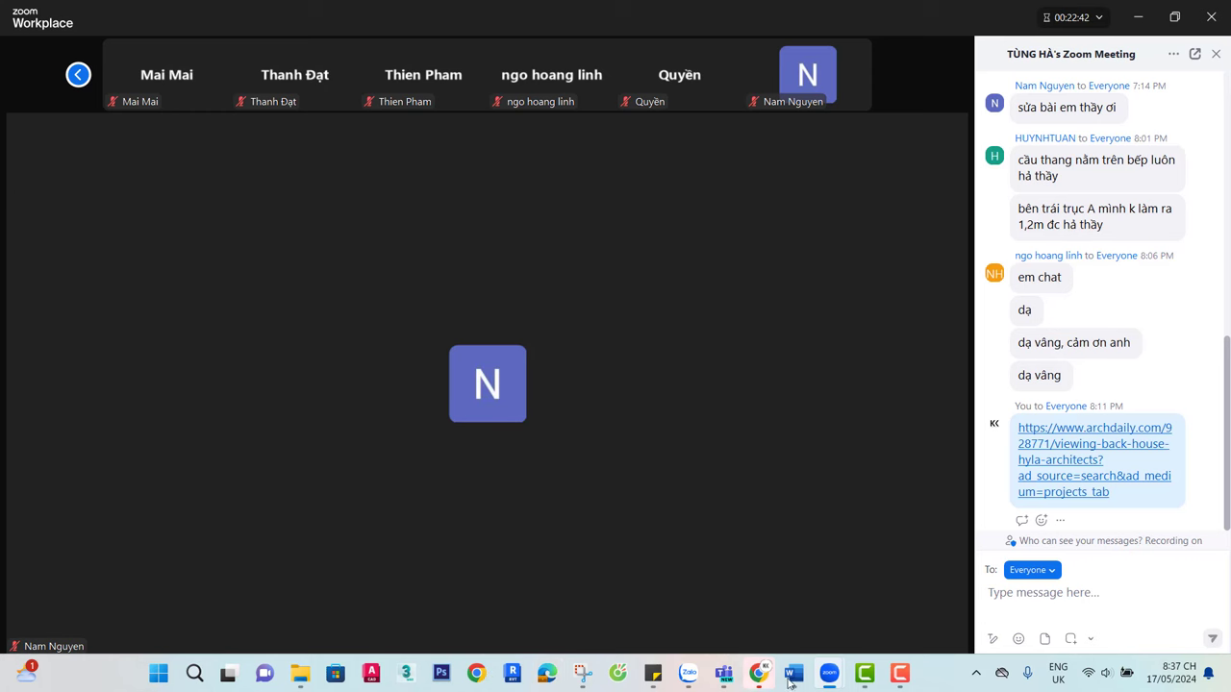
Switch to Zalo, search for the next student by name and open that student's chat
click(684, 676)
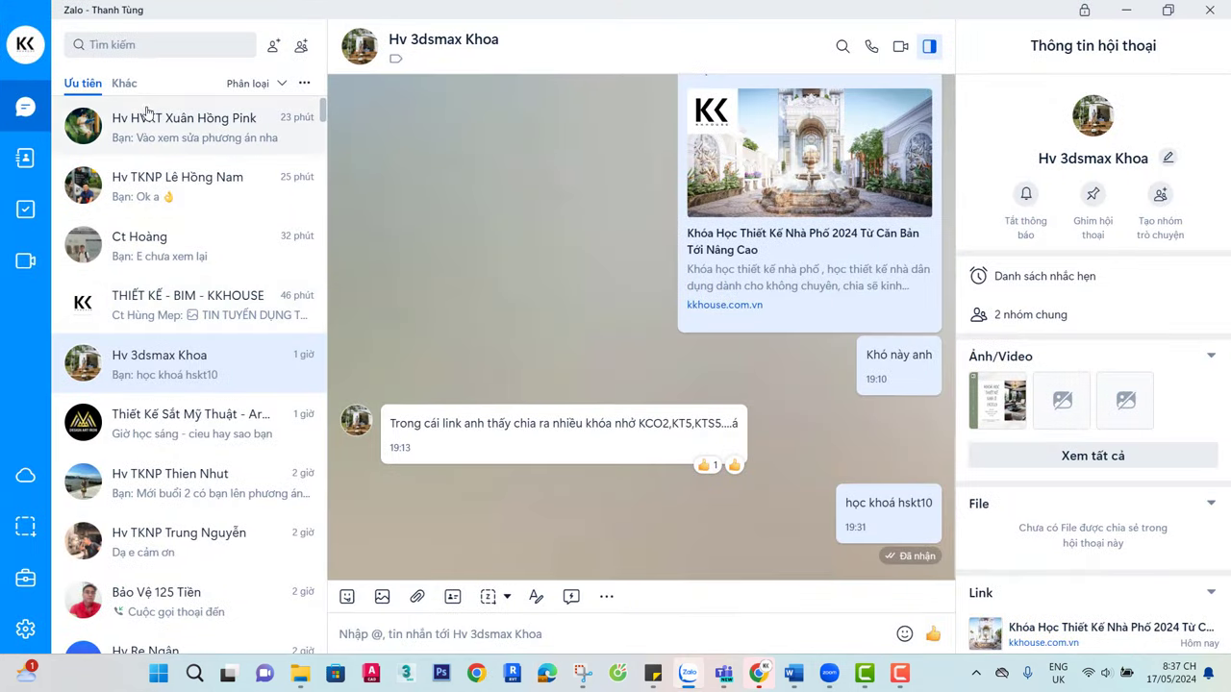
click(128, 45)
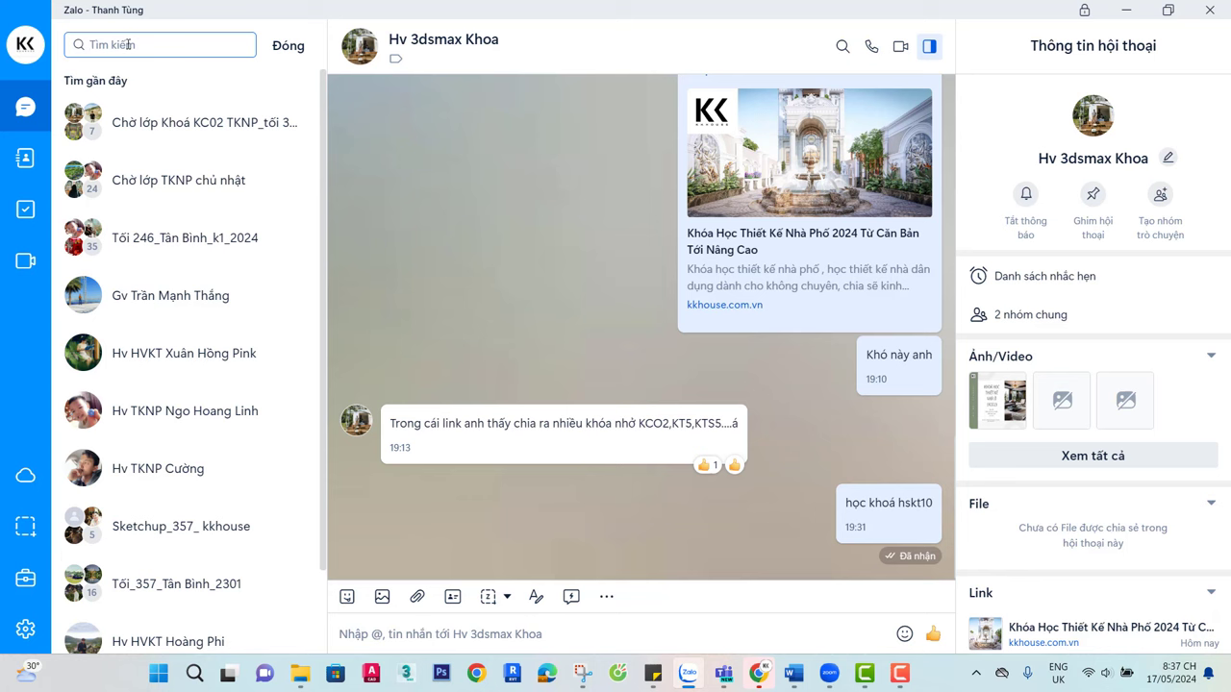
text(hong)
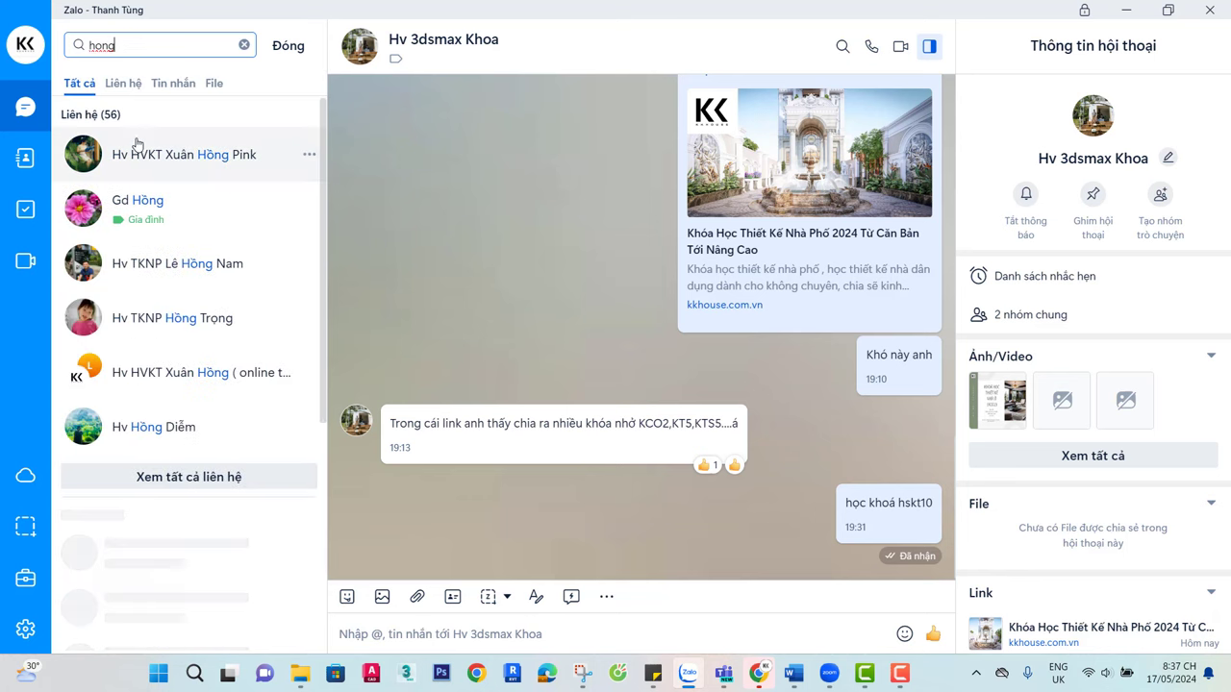
click(135, 149)
Find BAI TAP 4x15.pdf in the chat, open it from its received-files folder and display its whole first page
scroll(806, 416, up, 3)
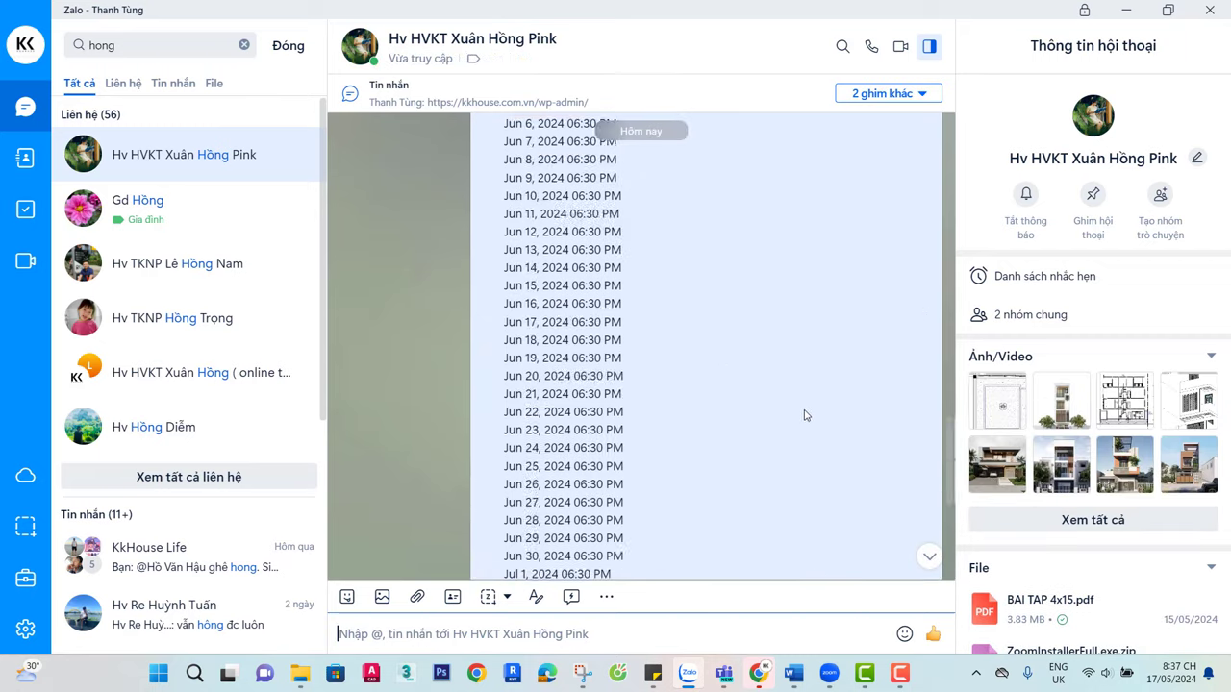
scroll(805, 415, up, 10)
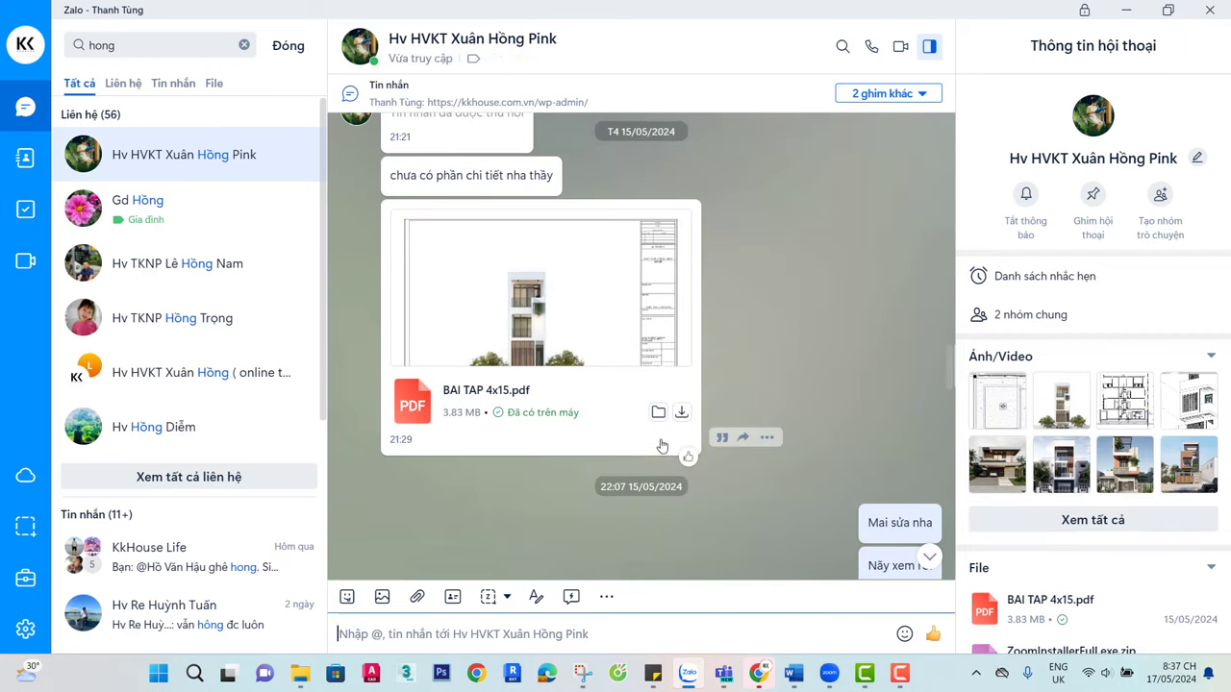
click(658, 412)
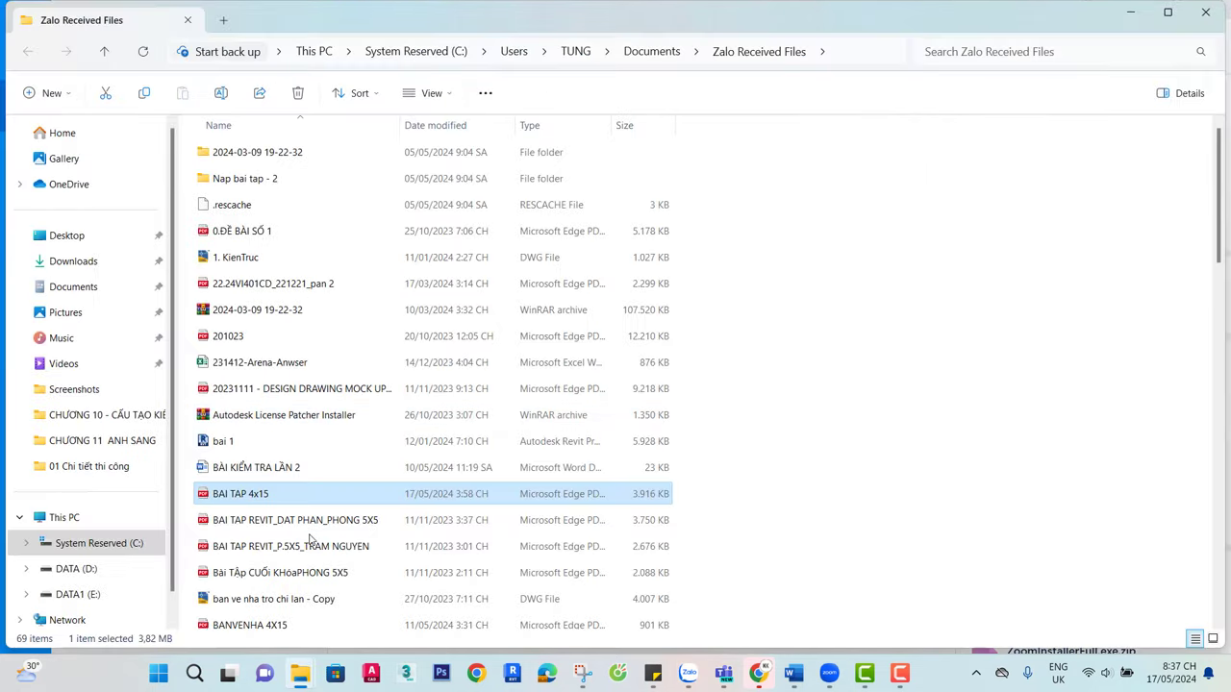
double_click(248, 494)
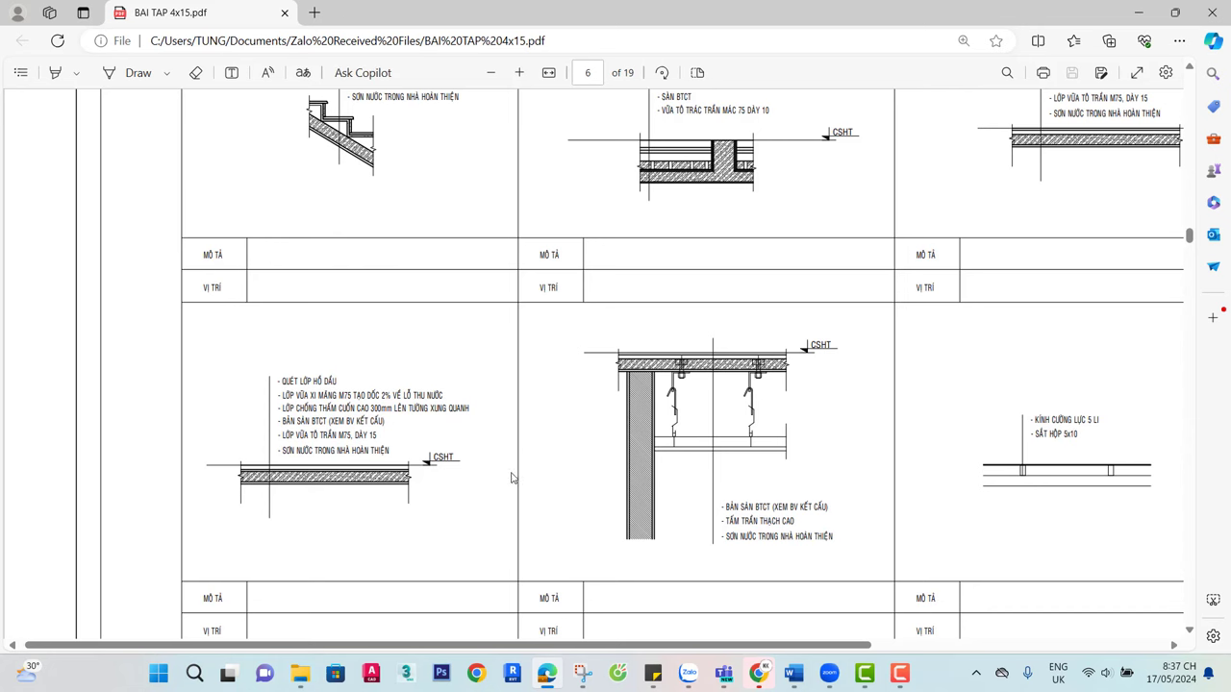
ctrl+scroll(652, 428, down, 5)
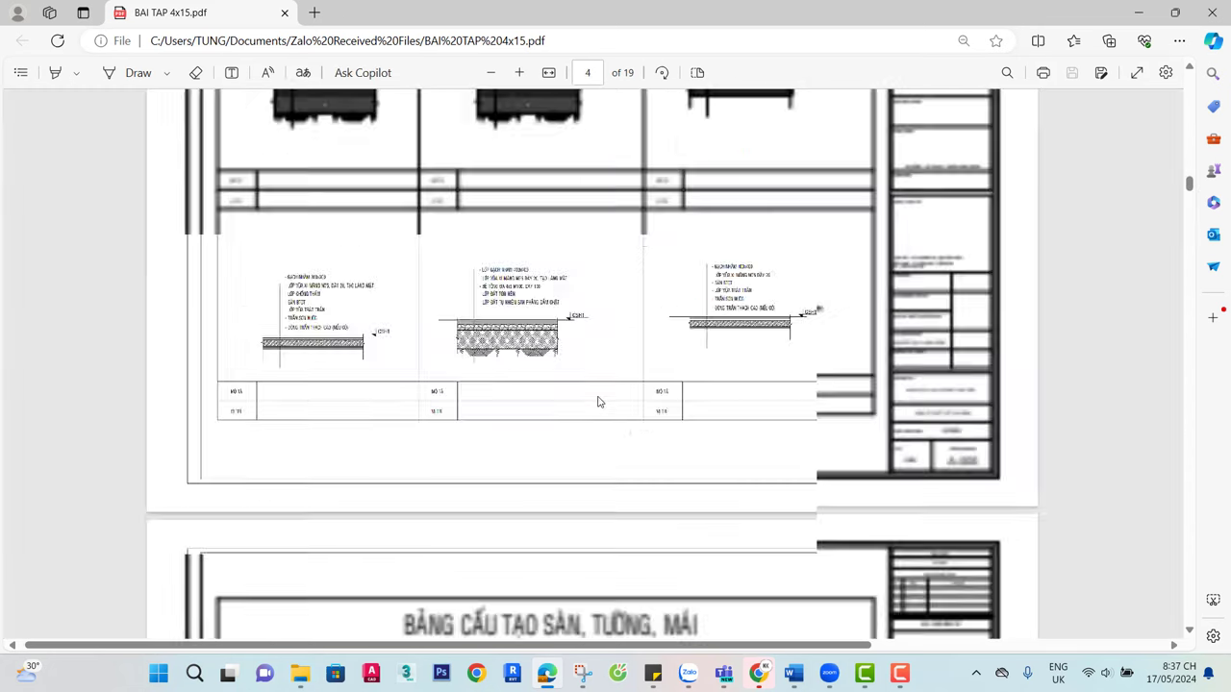
scroll(606, 365, down, 5)
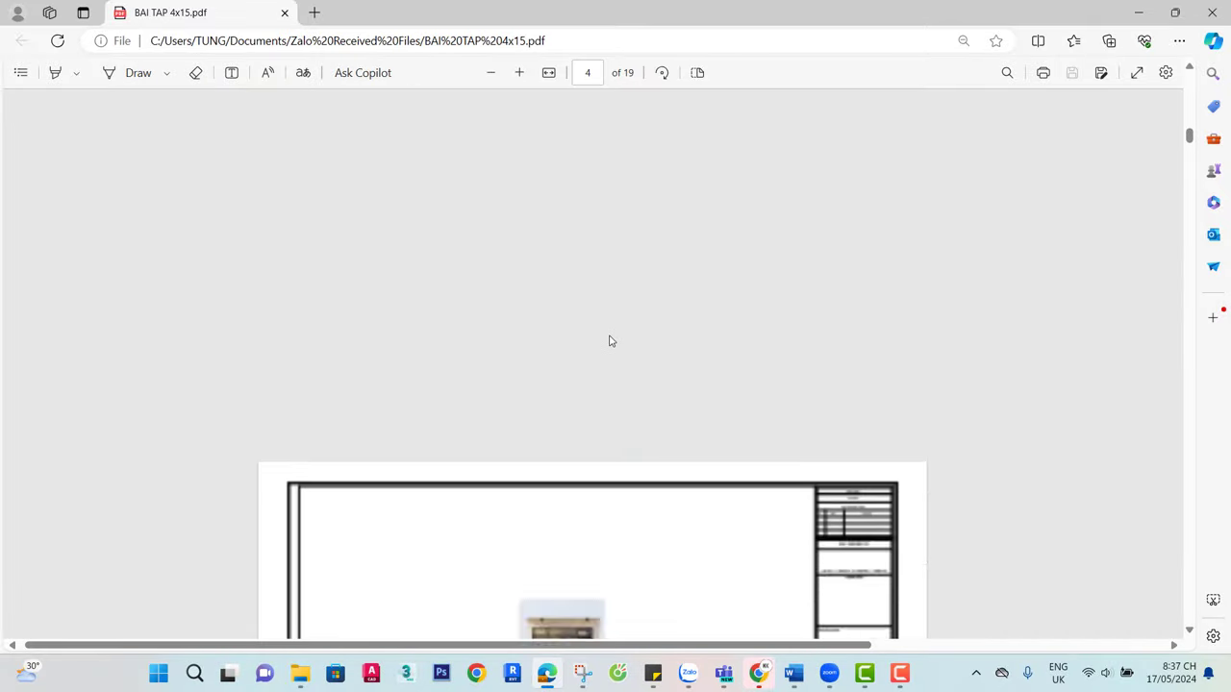
ctrl+scroll(609, 280, up, 4)
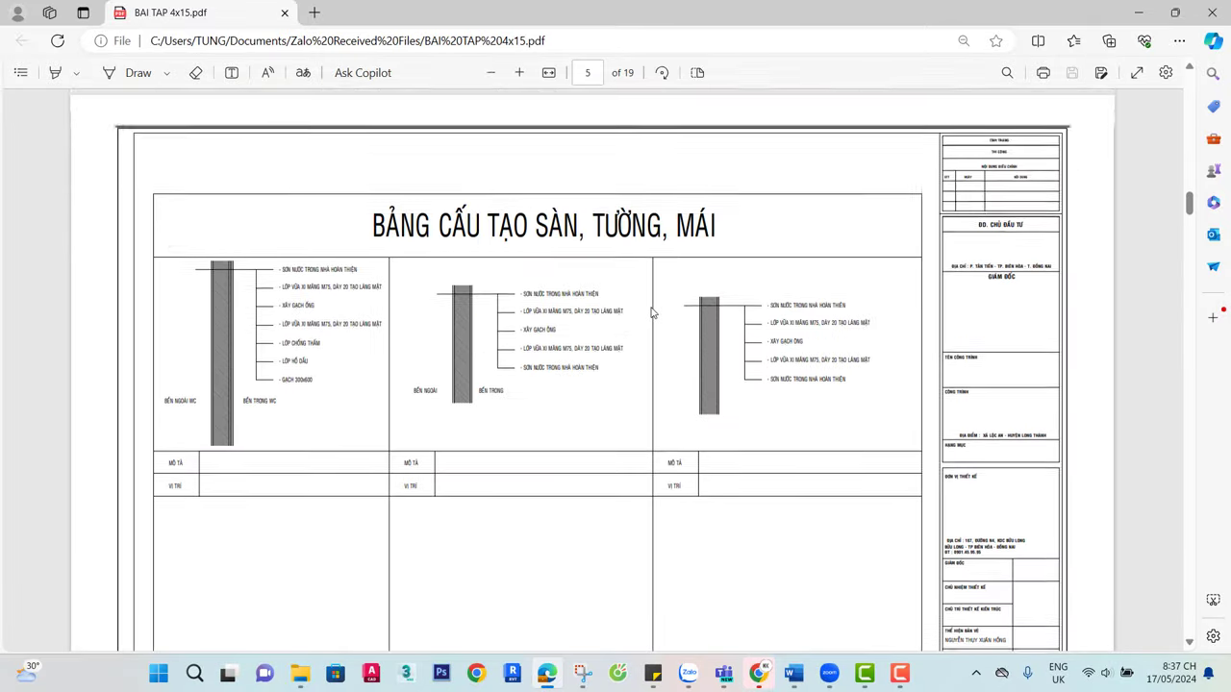
scroll(640, 360, up, 3)
scroll(643, 343, up, 20)
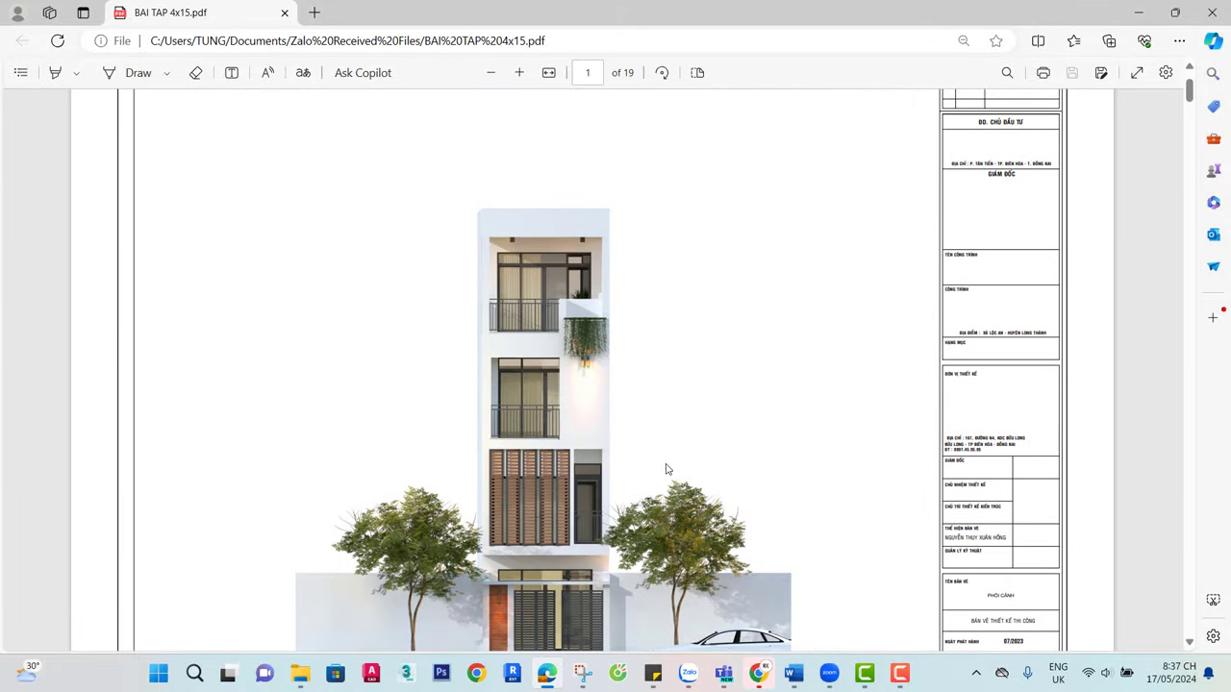
ctrl+scroll(664, 417, down, 2)
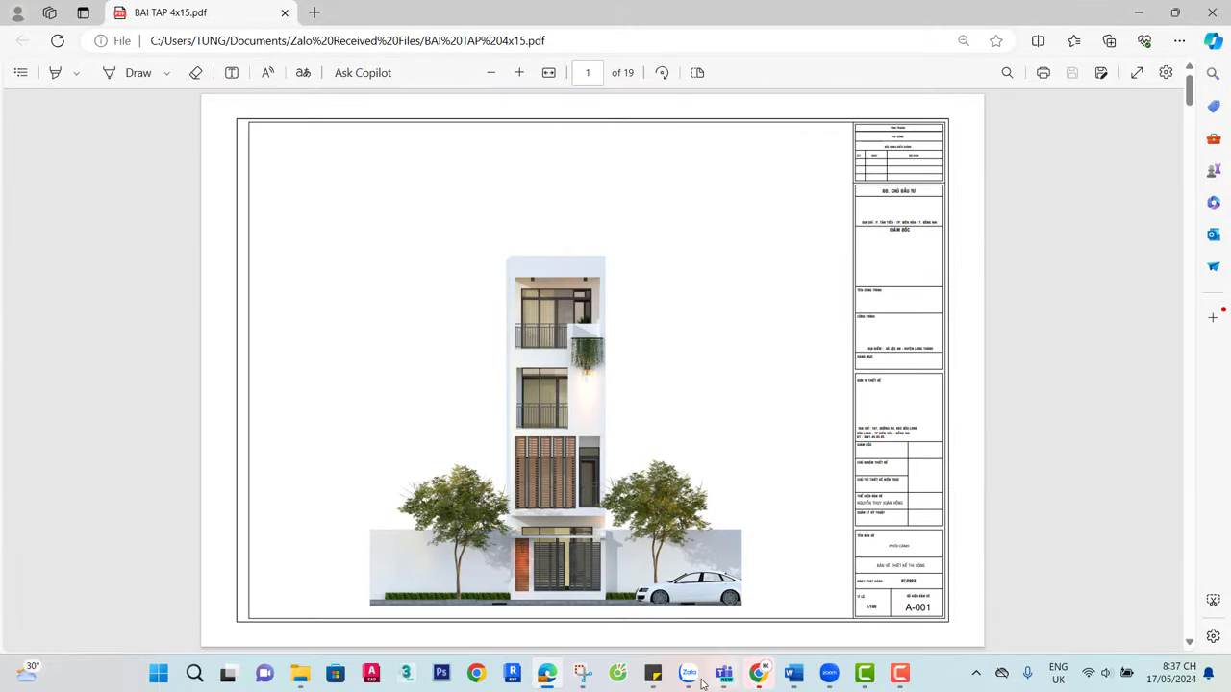
Return to the Zoom meeting, share the entire screen and bring up BAI TAP 4x15.pdf in the Edge browser
click(868, 659)
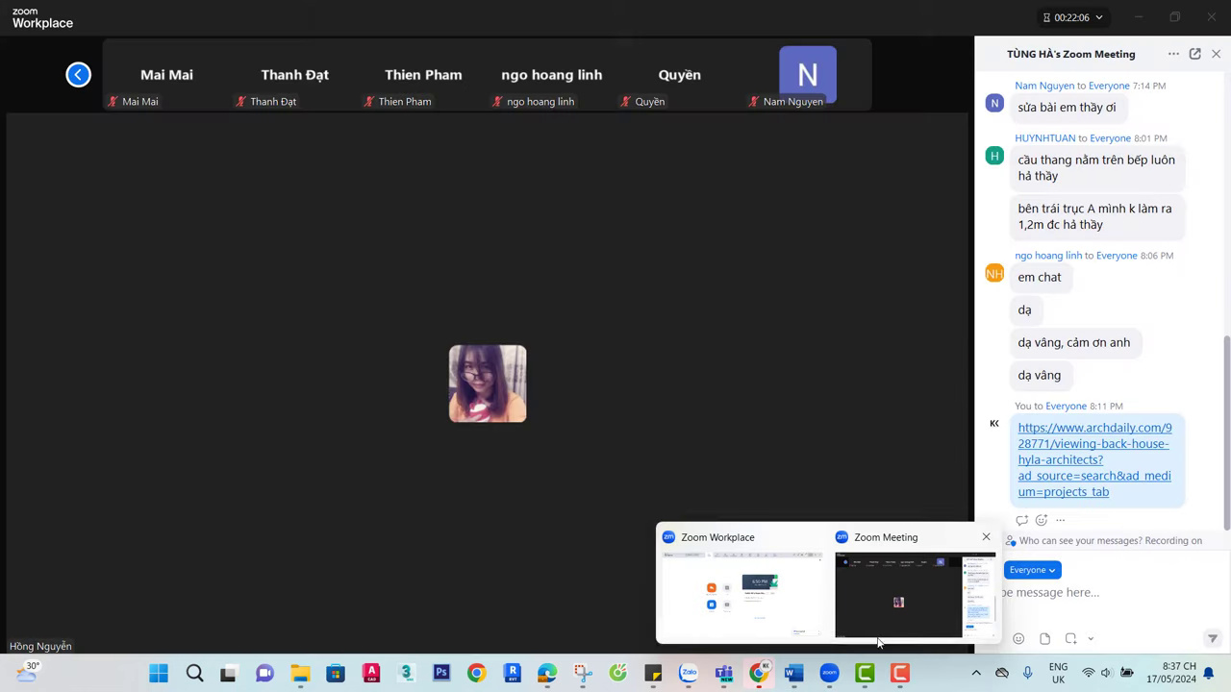
click(885, 617)
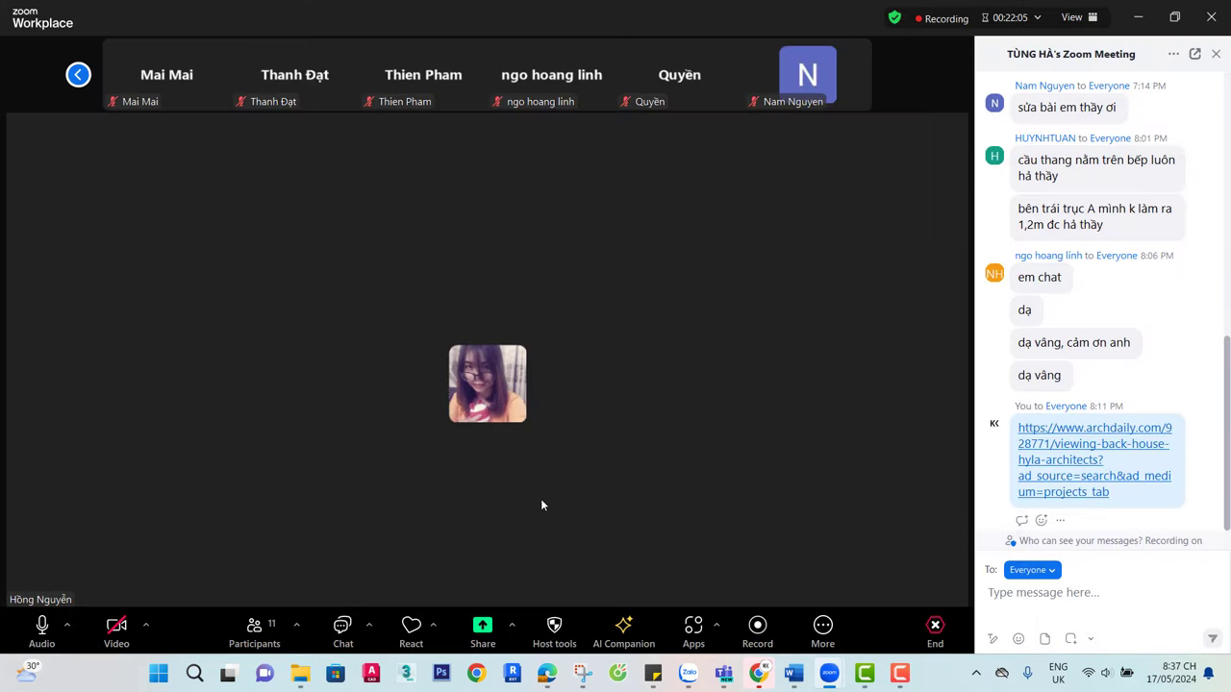
click(487, 625)
click(608, 612)
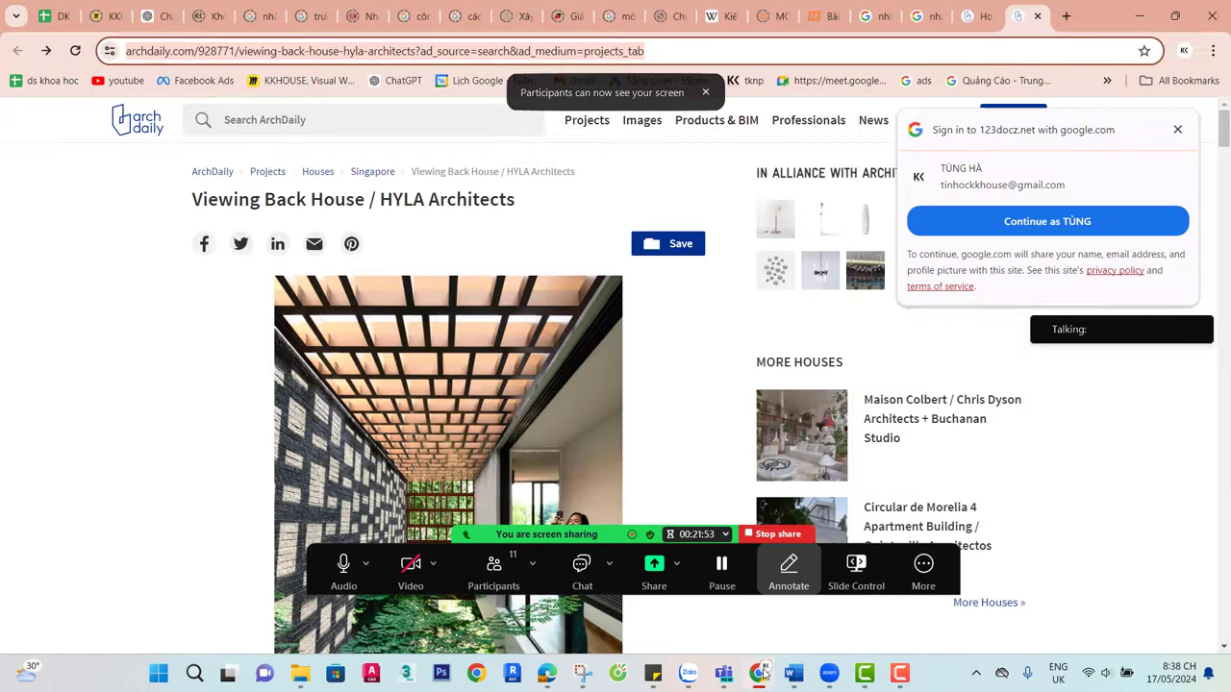
click(760, 673)
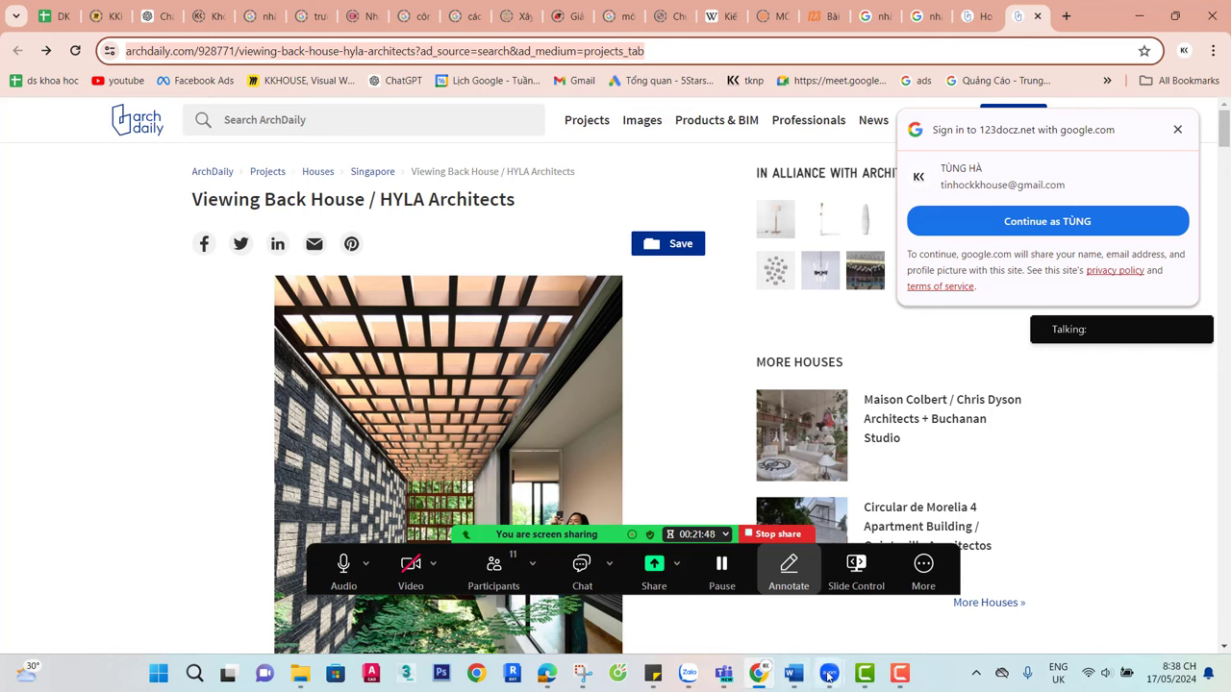
mouse_move(823, 678)
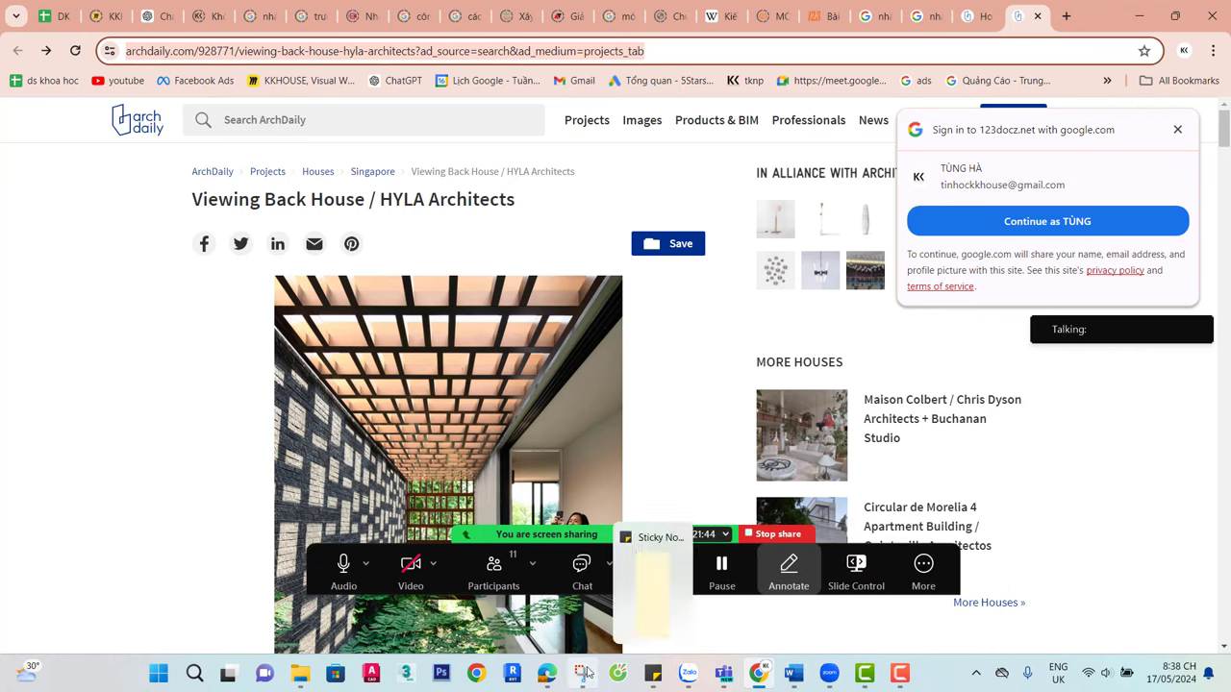
click(546, 674)
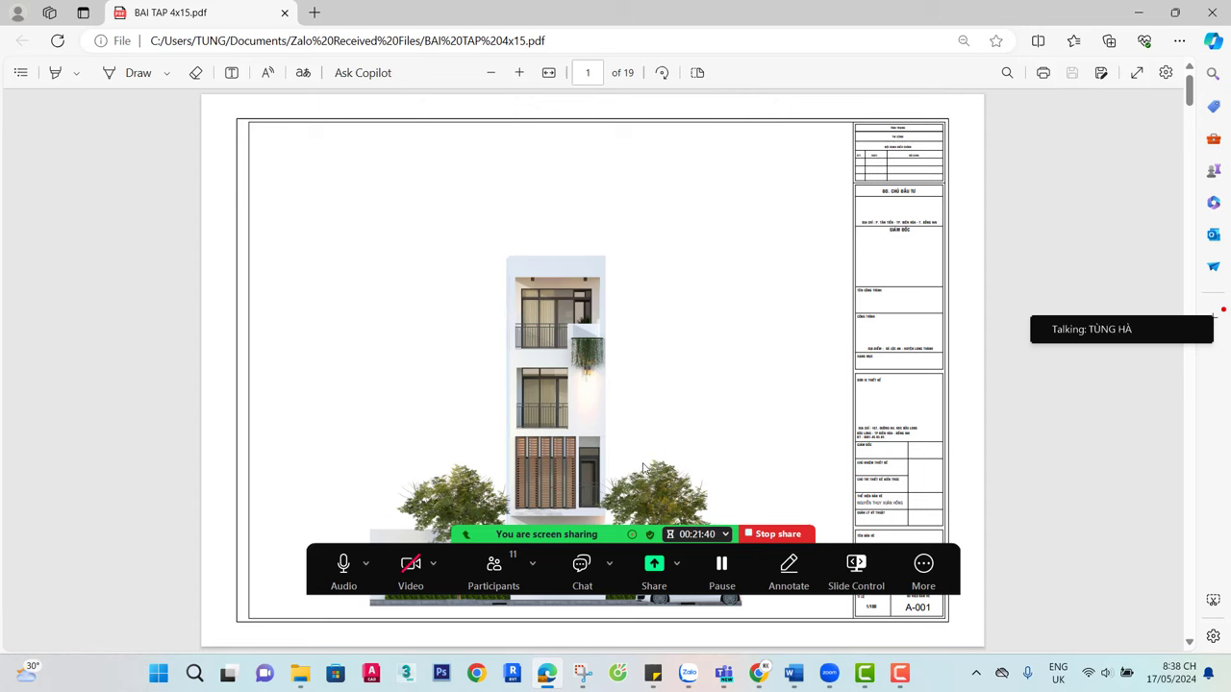
Start annotating with the red pen and draw outward arrows from the four corners of the sheet frame to the page corners
click(789, 629)
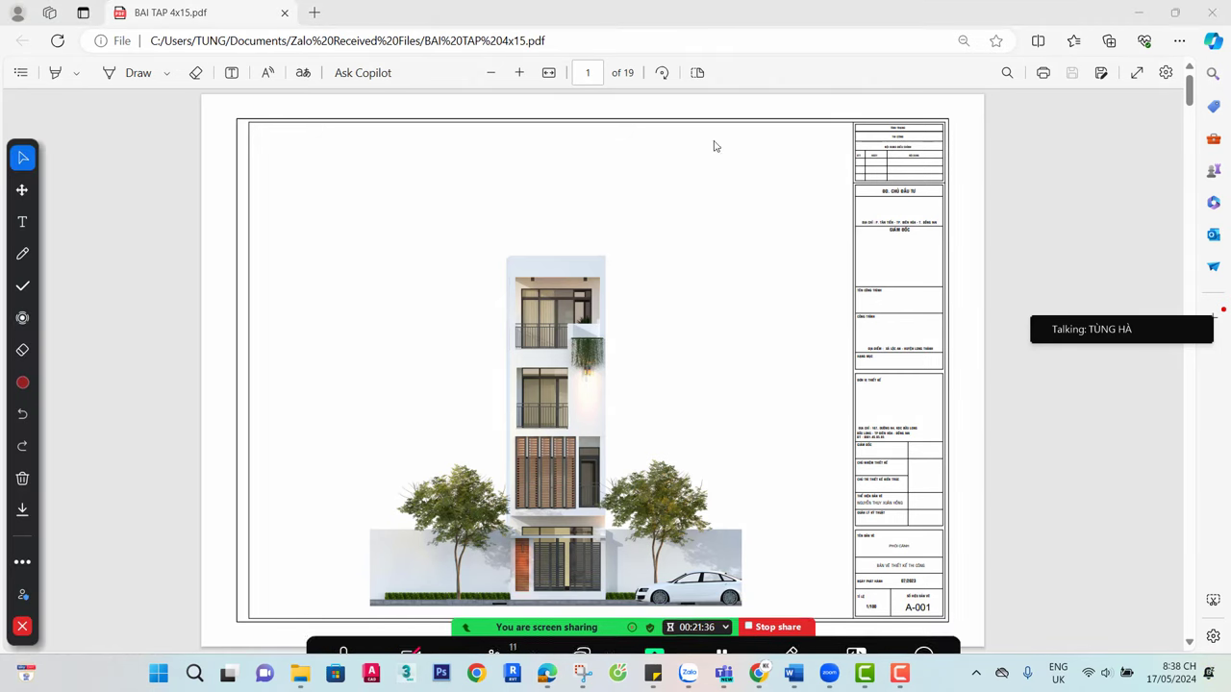
click(969, 110)
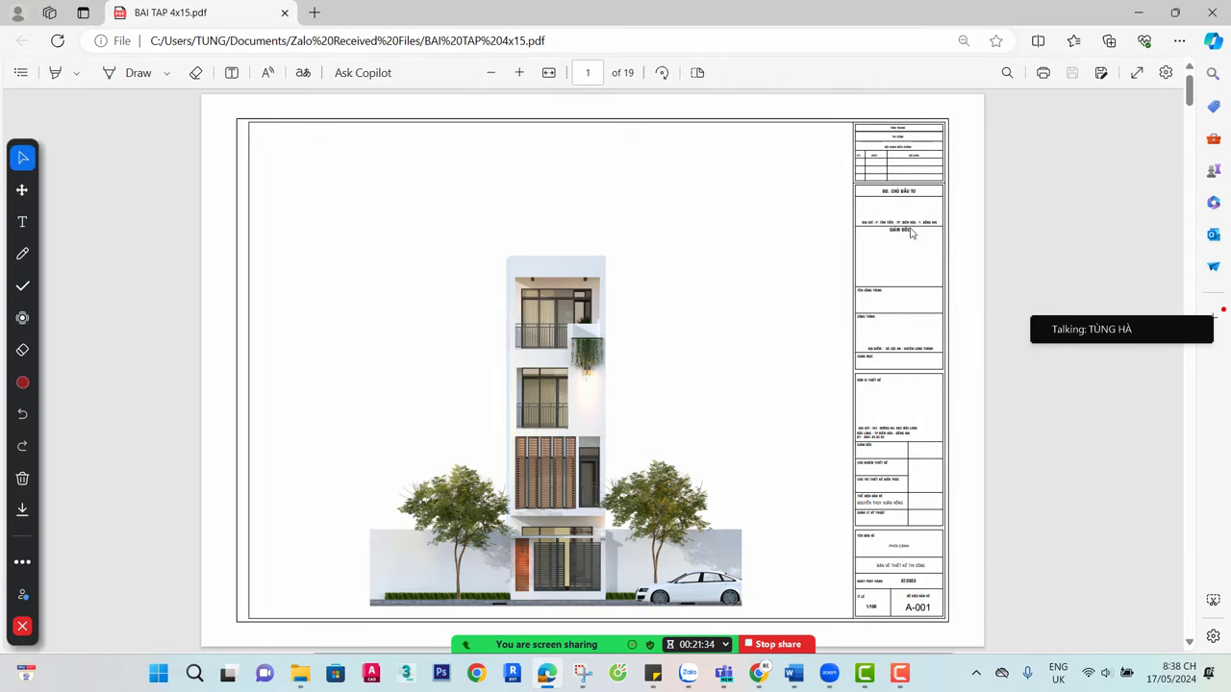
click(22, 254)
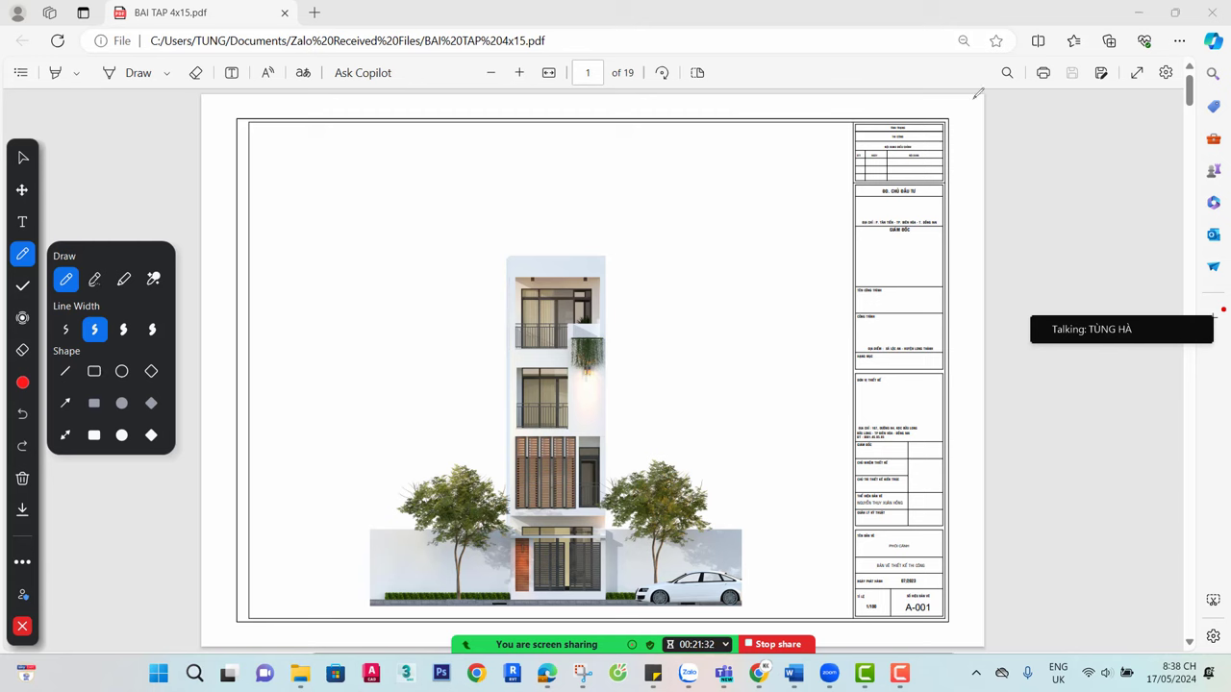
drag(977, 93, 948, 118)
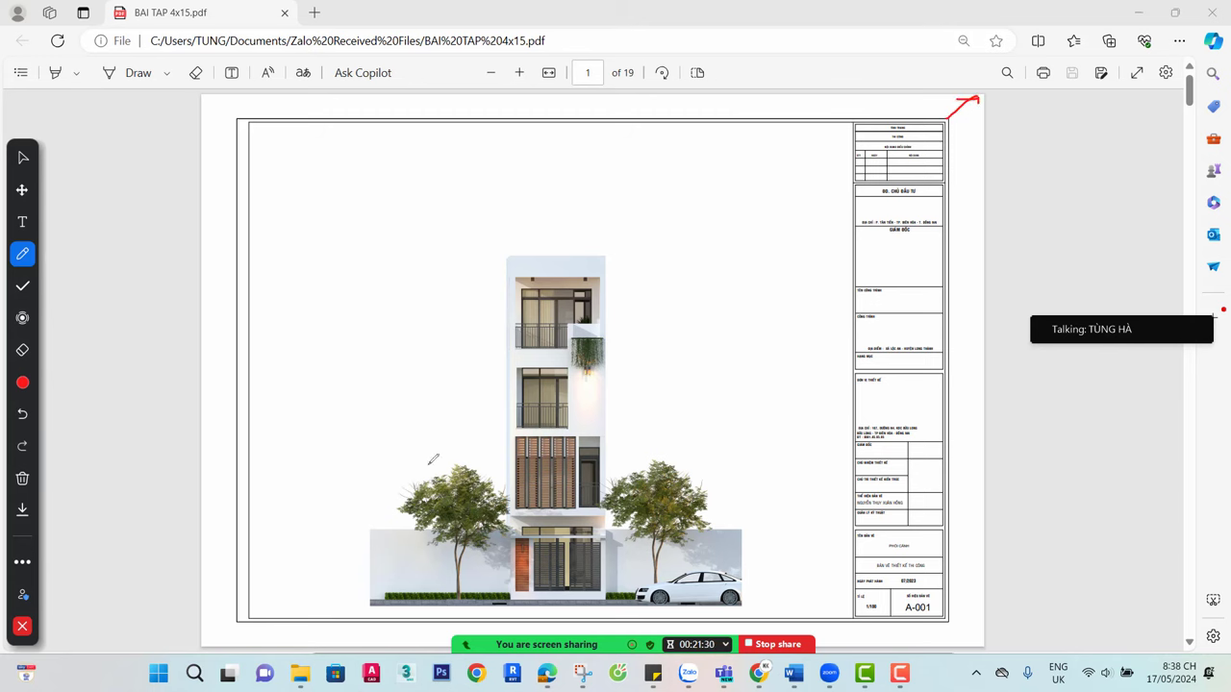
mouse_move(241, 622)
mouse_down()
mouse_move(209, 632)
mouse_move(237, 647)
mouse_up()
mouse_move(198, 99)
mouse_down()
mouse_move(218, 114)
mouse_move(204, 98)
mouse_move(218, 101)
mouse_up()
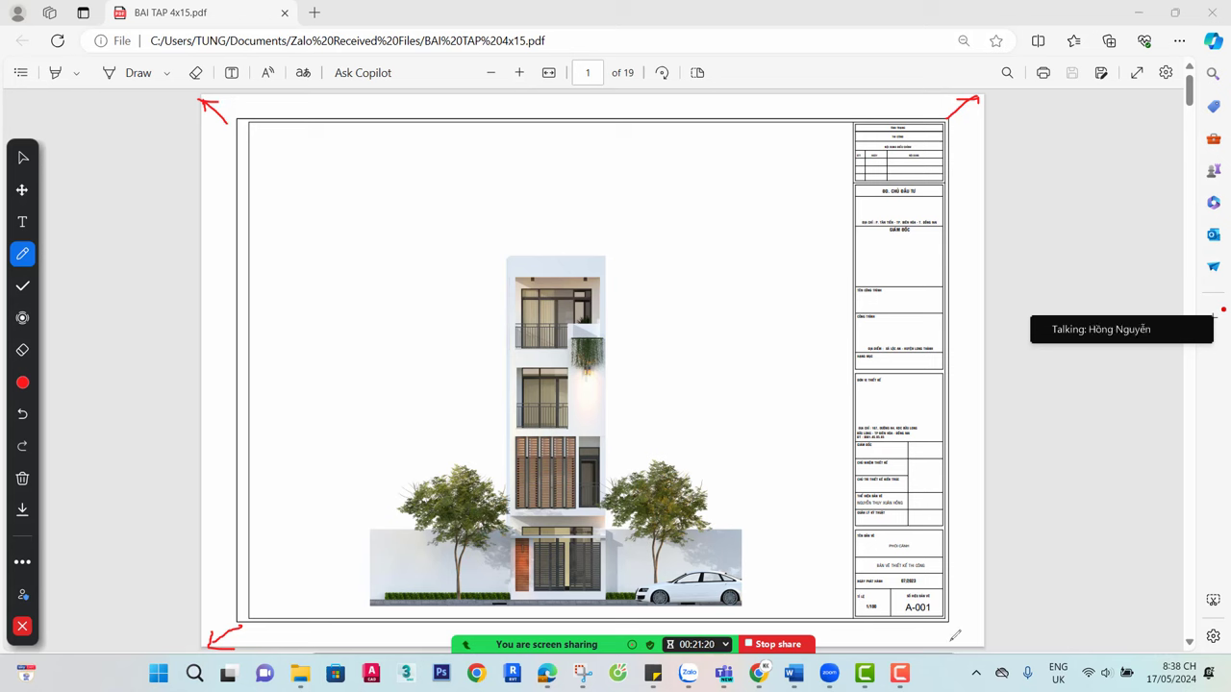
mouse_move(951, 619)
mouse_down()
mouse_move(991, 631)
mouse_move(973, 642)
mouse_up()
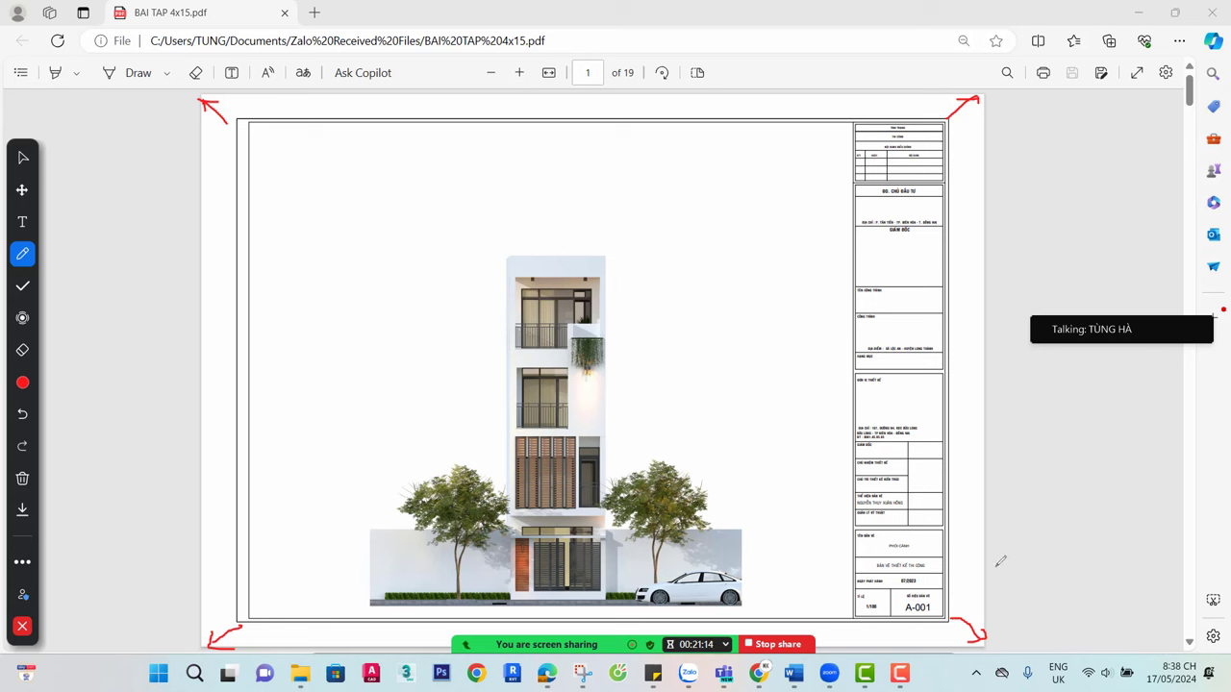
Draw a large freehand outline around the house façade and a series of short horizontal lines beside its floors in red
drag(389, 232, 391, 532)
mouse_move(389, 232)
mouse_down()
mouse_move(736, 216)
mouse_move(762, 497)
mouse_move(733, 537)
mouse_up()
drag(735, 456, 632, 461)
drag(659, 389, 696, 383)
drag(640, 360, 691, 353)
drag(631, 305, 671, 305)
drag(612, 260, 654, 258)
drag(575, 242, 620, 242)
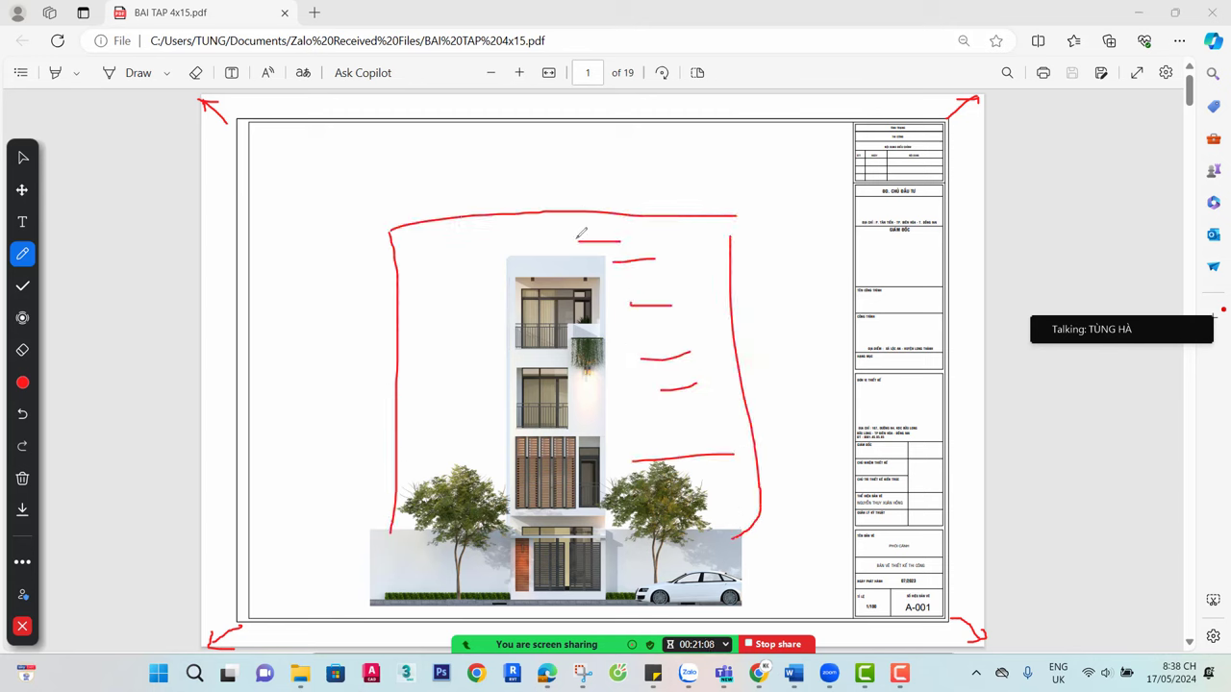
Add a series of short red strokes above the house façade and down the empty area on its left side
drag(519, 238, 569, 232)
drag(466, 244, 514, 233)
drag(429, 284, 470, 234)
drag(429, 309, 456, 276)
drag(456, 363, 498, 320)
drag(439, 414, 451, 385)
drag(446, 420, 505, 403)
drag(517, 440, 518, 433)
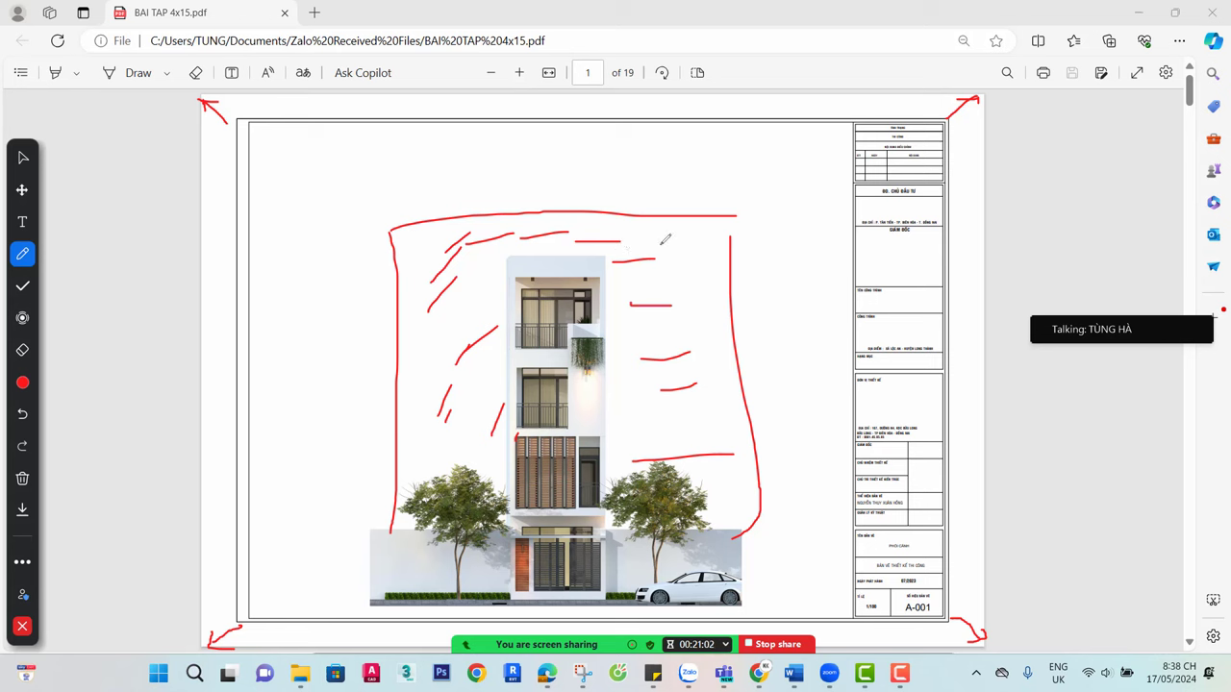
Draw a larger second frame around the façade, plus a small box with short text-like lines beneath it beside the title block
drag(396, 200, 395, 529)
drag(389, 326, 378, 511)
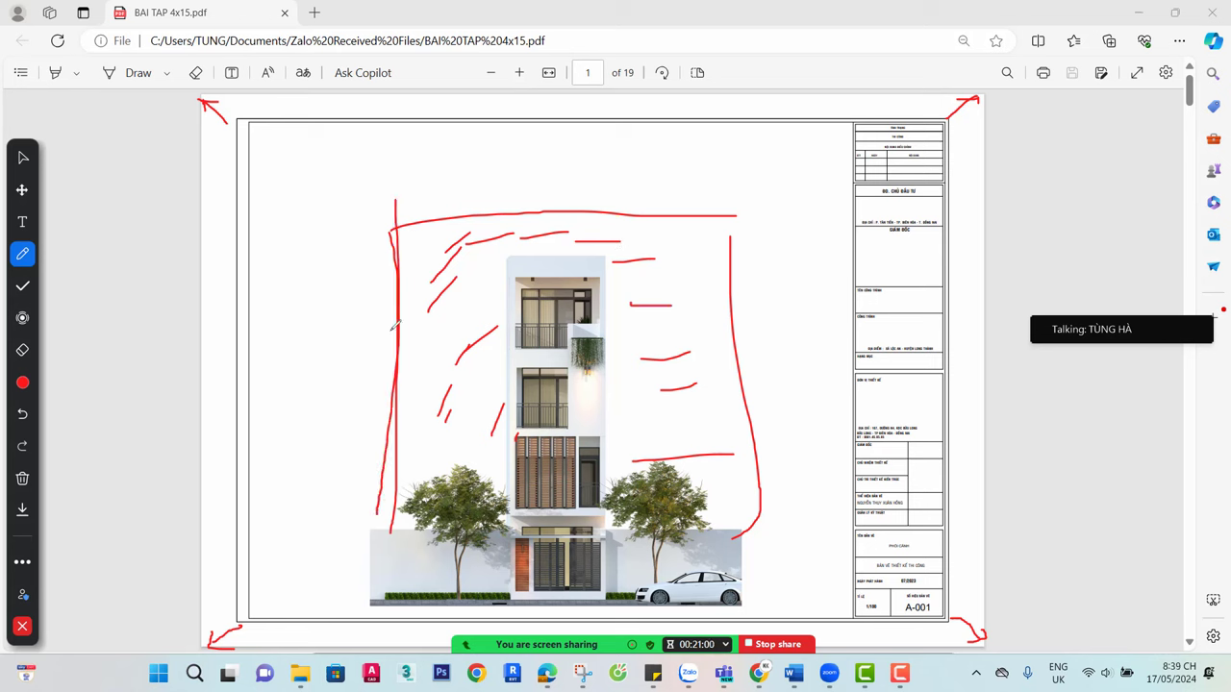
mouse_move(375, 171)
mouse_down()
mouse_move(736, 220)
mouse_move(718, 515)
mouse_up()
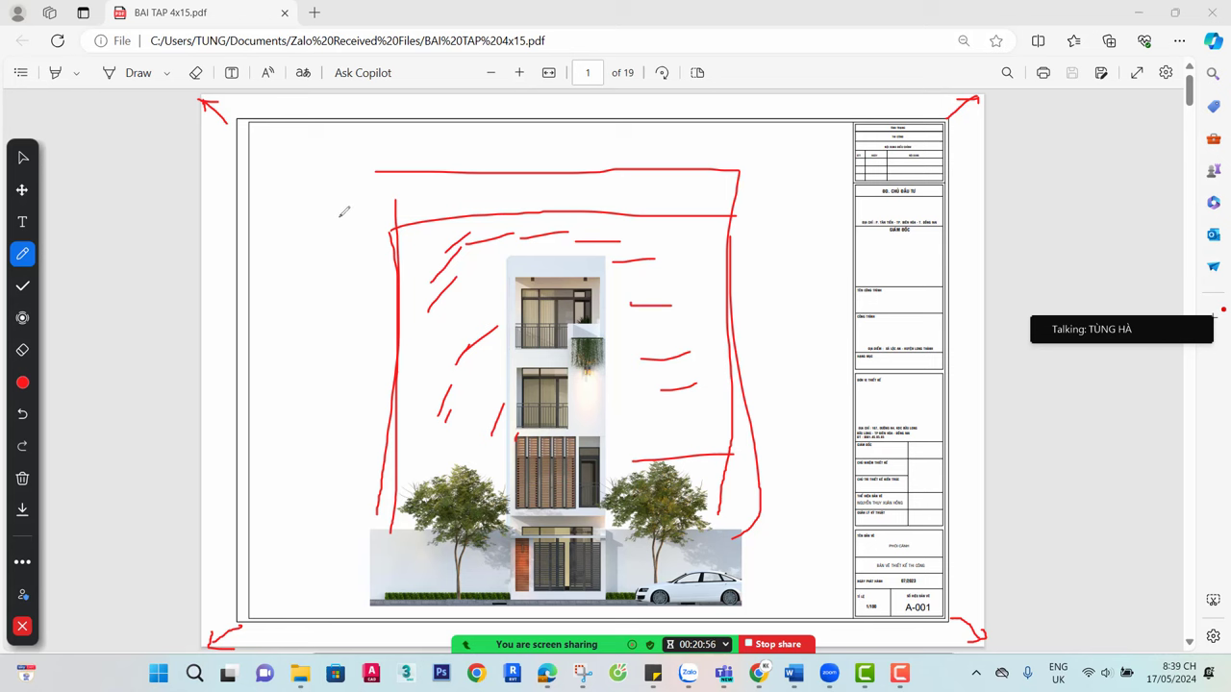
mouse_move(760, 229)
mouse_down()
mouse_move(762, 284)
mouse_move(760, 232)
mouse_move(822, 223)
mouse_move(886, 241)
mouse_move(788, 292)
mouse_move(757, 232)
mouse_move(756, 278)
mouse_move(834, 282)
mouse_move(799, 258)
mouse_move(823, 229)
mouse_move(870, 278)
mouse_up()
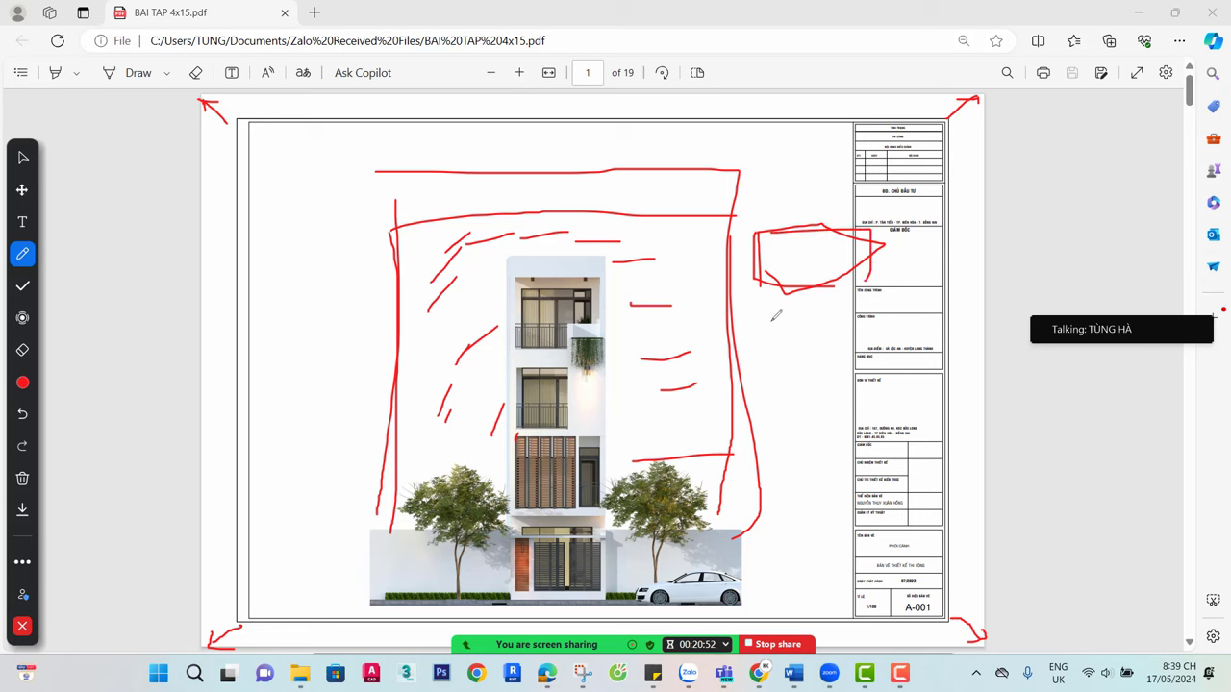
mouse_move(765, 320)
mouse_down()
mouse_move(807, 309)
mouse_move(792, 336)
mouse_up()
click(784, 343)
Stop drawing and clear all annotations from the shared screen
click(23, 157)
scroll(624, 231, down, 6)
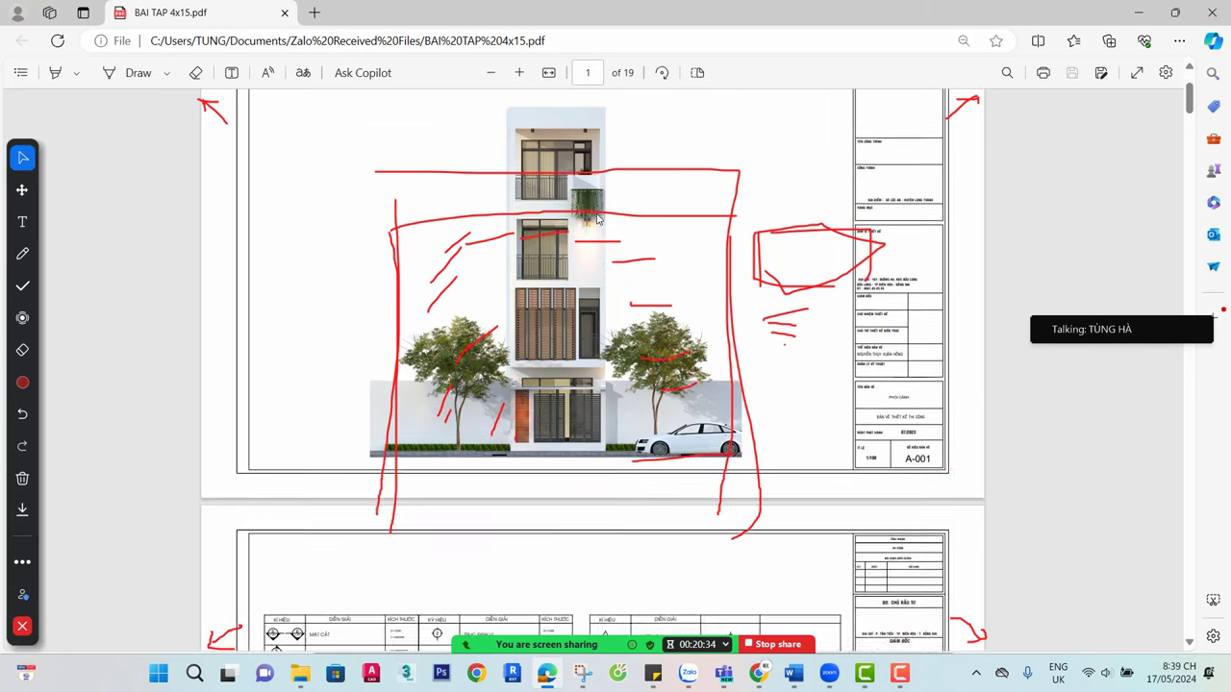
click(23, 478)
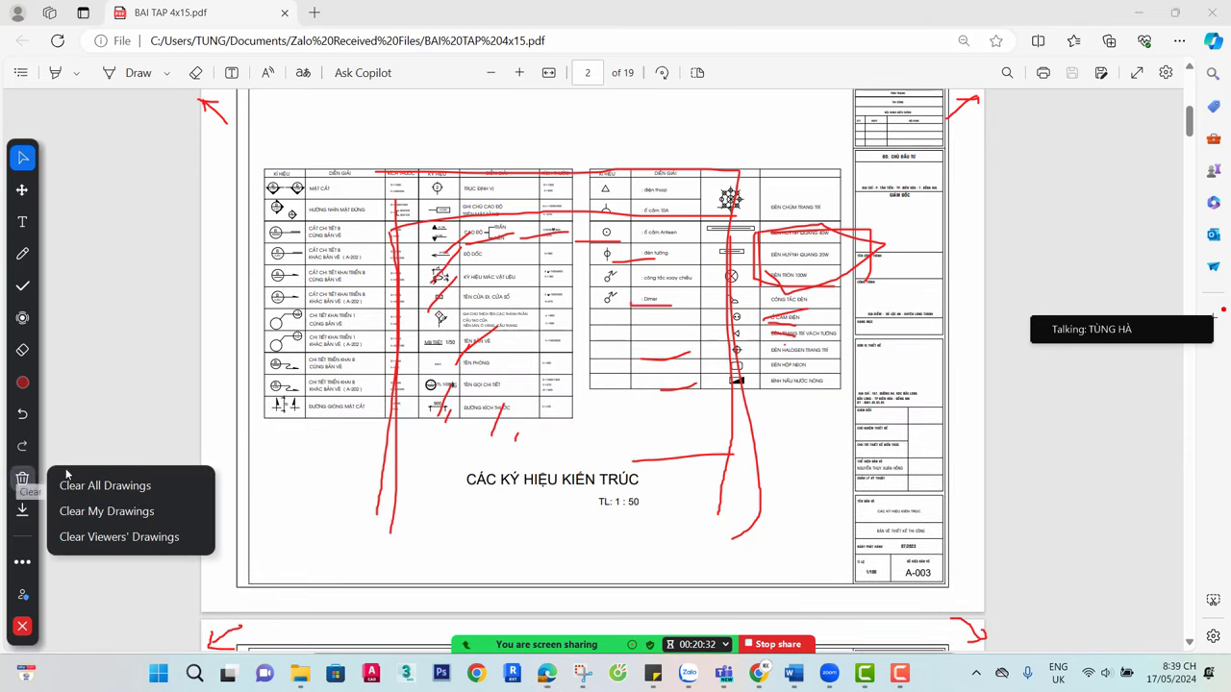
click(125, 484)
Compare the façade cover sheet A-001 with the architectural symbols sheet that follows it
scroll(549, 324, up, 6)
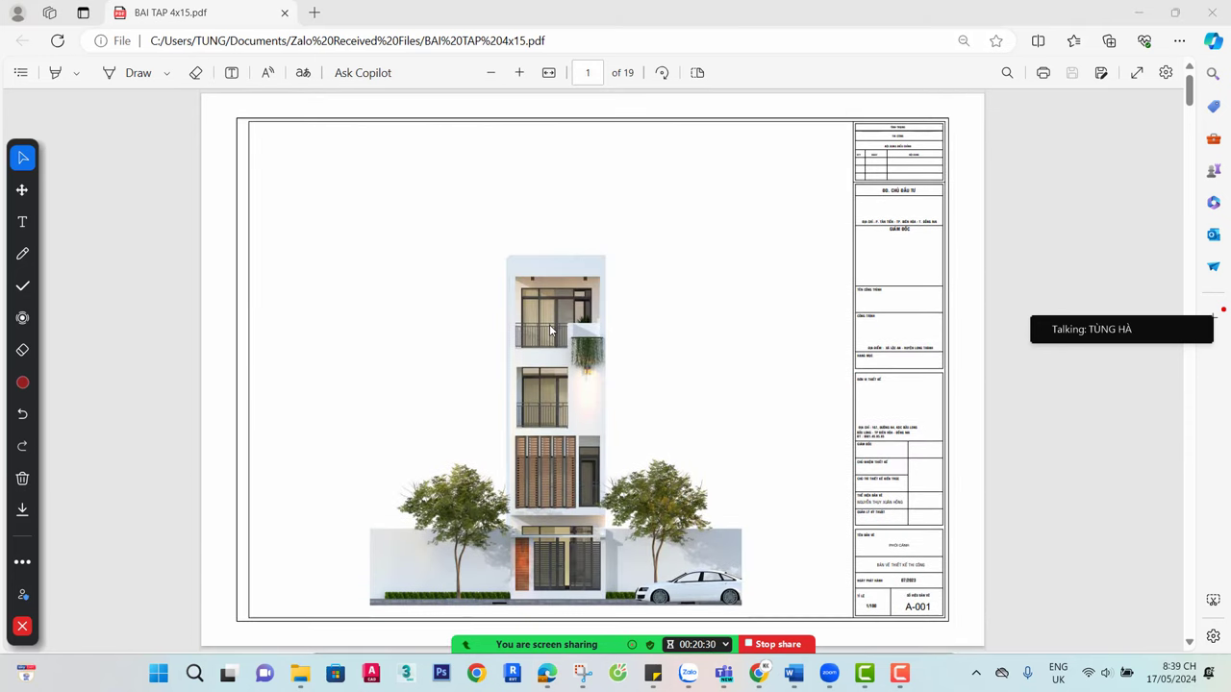
scroll(725, 302, down, 3)
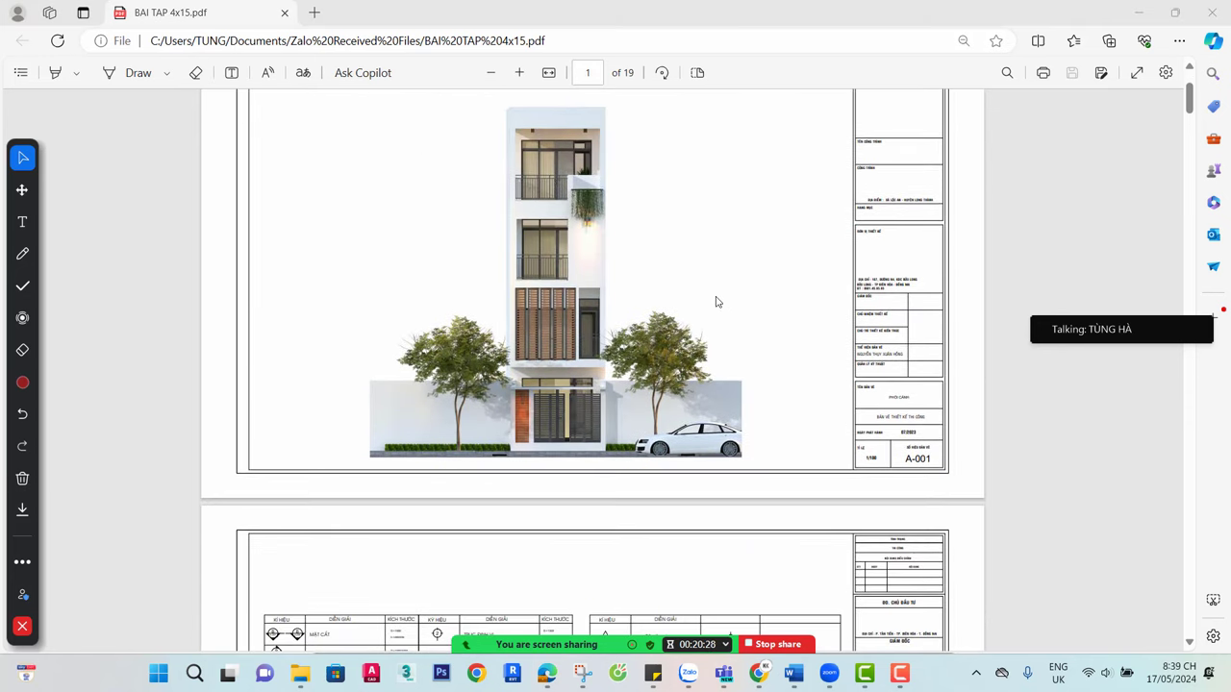
scroll(664, 292, up, 3)
scroll(701, 360, down, 5)
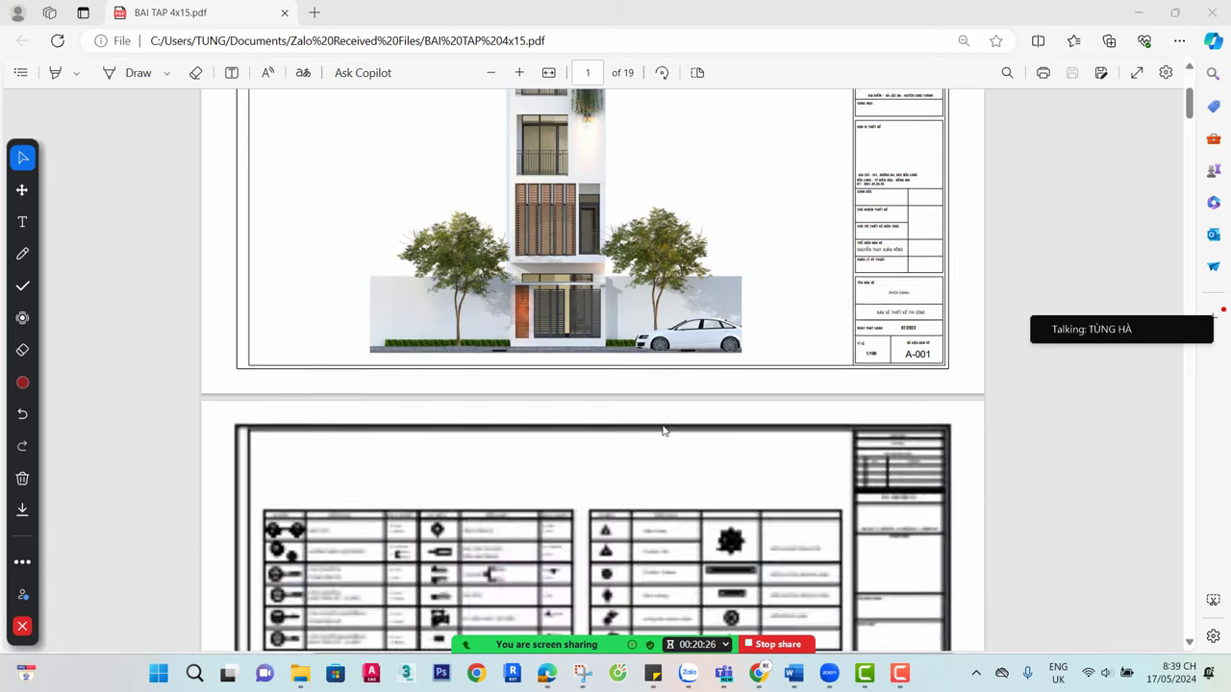
scroll(662, 430, down, 4)
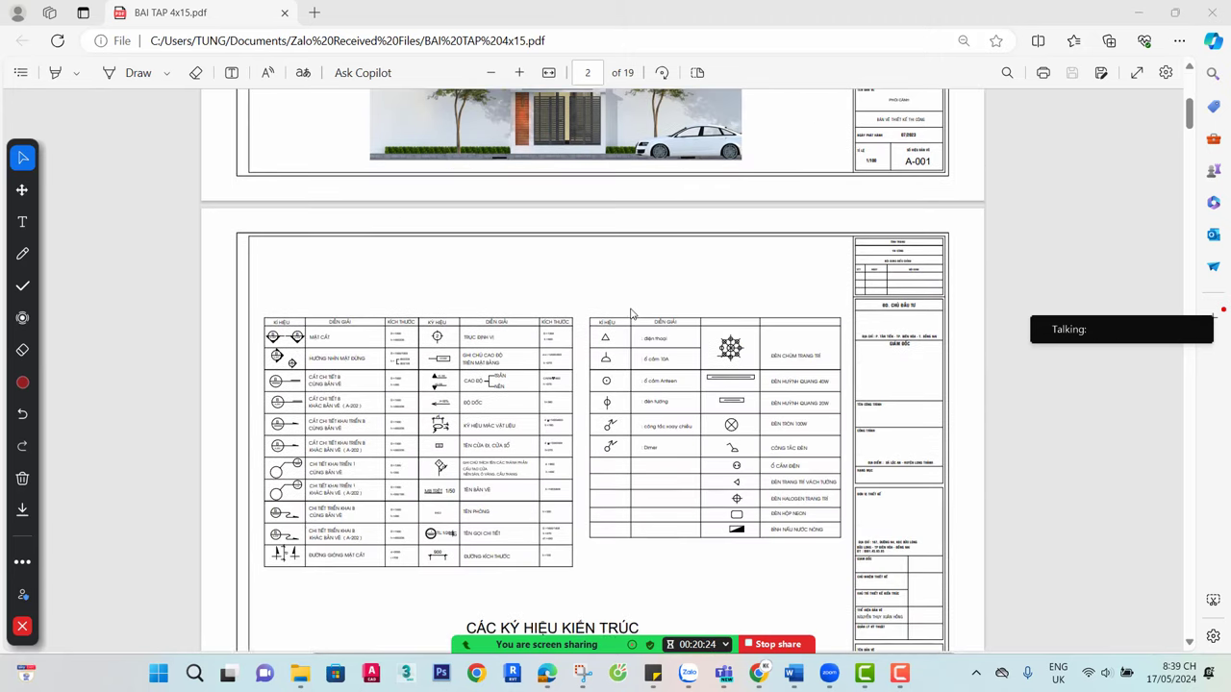
scroll(632, 313, down, 3)
scroll(60, 227, up, 3)
scroll(672, 249, up, 3)
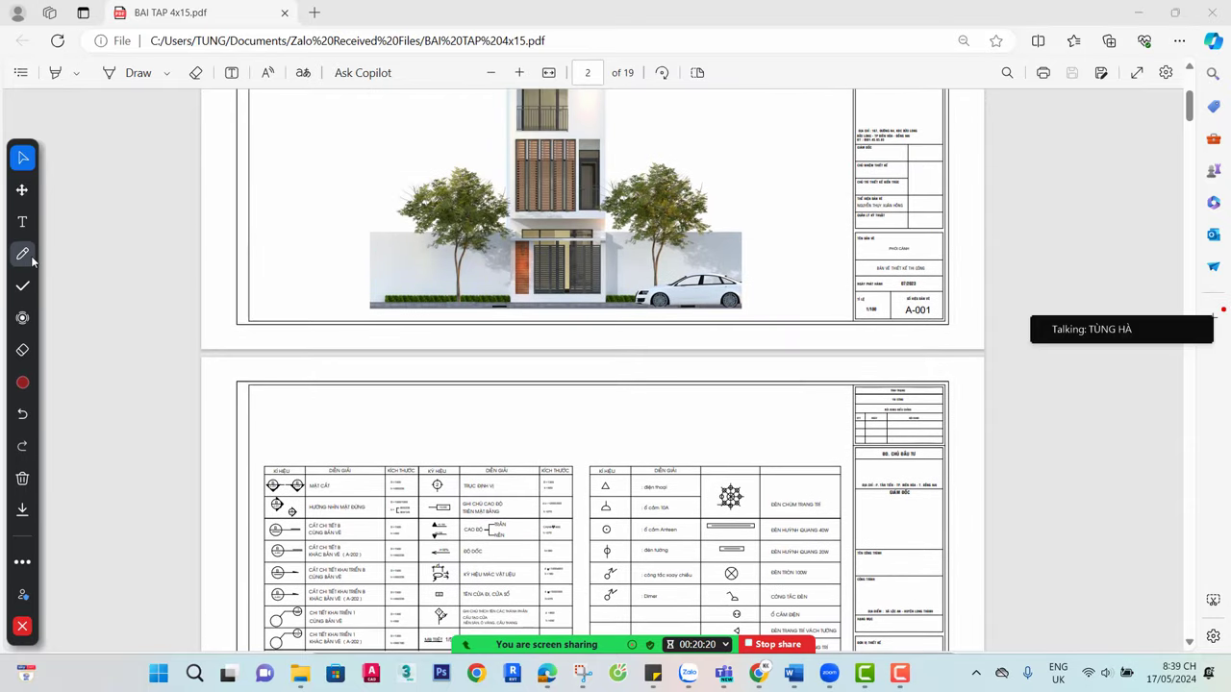
Handwrite "Bìa" in red beside the façade with a curved arrow down to "Danh Mục", and box the second label
click(31, 257)
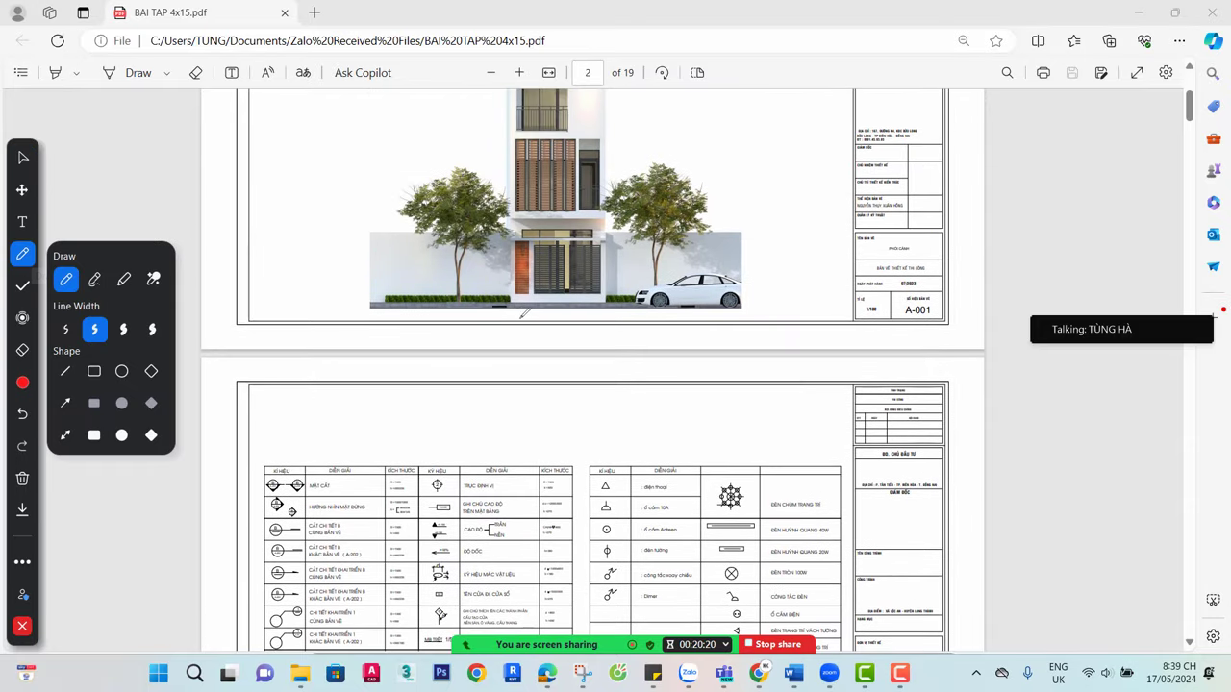
click(765, 234)
mouse_move(719, 164)
mouse_down()
mouse_move(713, 193)
mouse_move(778, 191)
mouse_move(782, 157)
mouse_move(806, 182)
mouse_move(775, 234)
mouse_move(783, 246)
mouse_up()
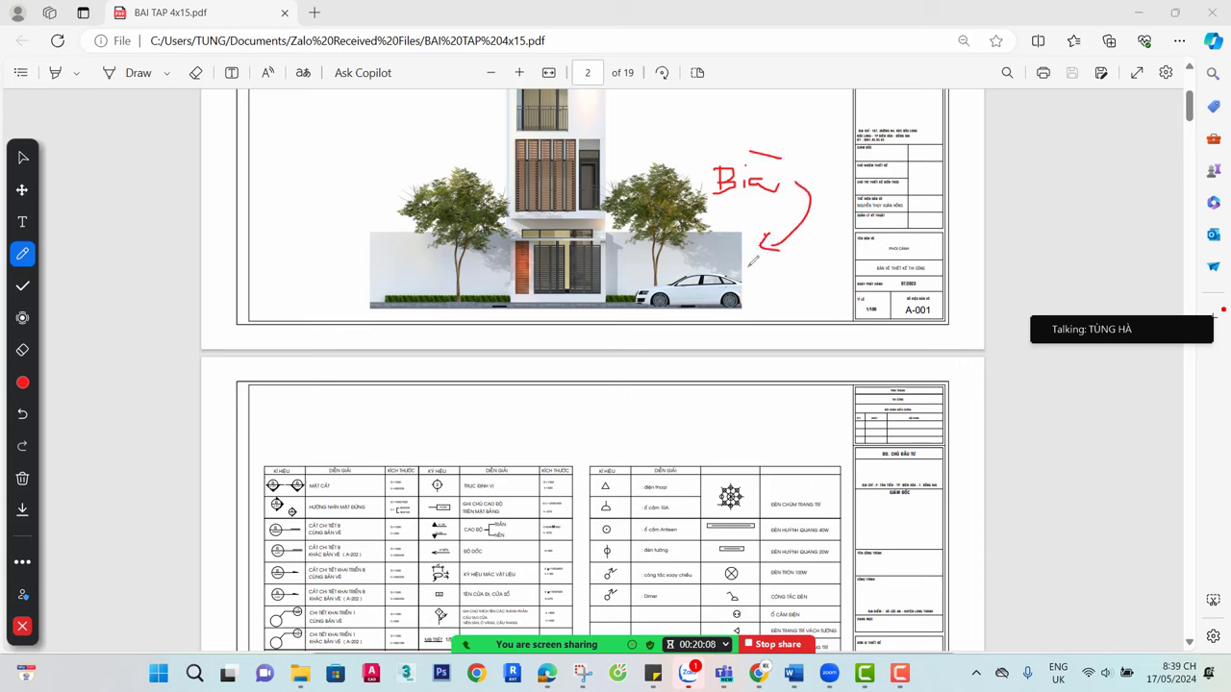
mouse_move(723, 271)
mouse_down()
mouse_move(772, 264)
mouse_move(763, 272)
mouse_move(786, 286)
mouse_move(789, 262)
mouse_move(803, 264)
mouse_move(814, 288)
mouse_move(828, 278)
mouse_move(835, 293)
mouse_move(813, 305)
mouse_move(843, 304)
mouse_up()
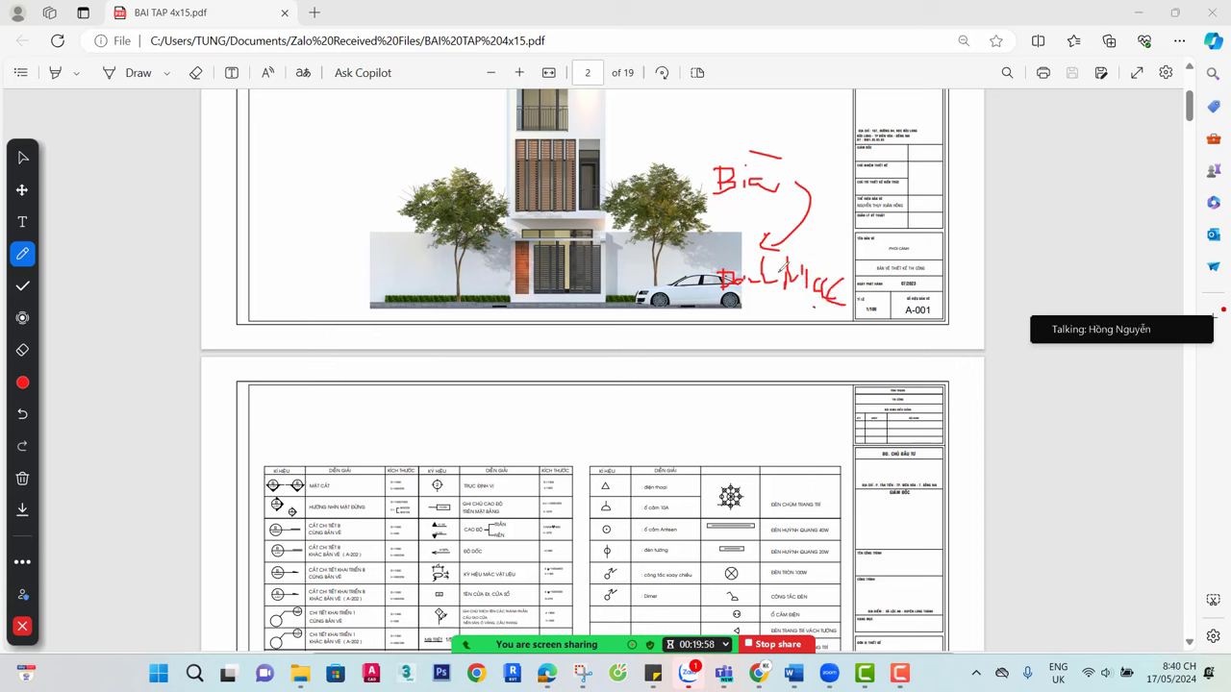
mouse_move(700, 250)
mouse_down()
mouse_move(703, 287)
mouse_move(700, 264)
mouse_move(835, 256)
mouse_move(855, 315)
mouse_up()
drag(709, 309, 856, 316)
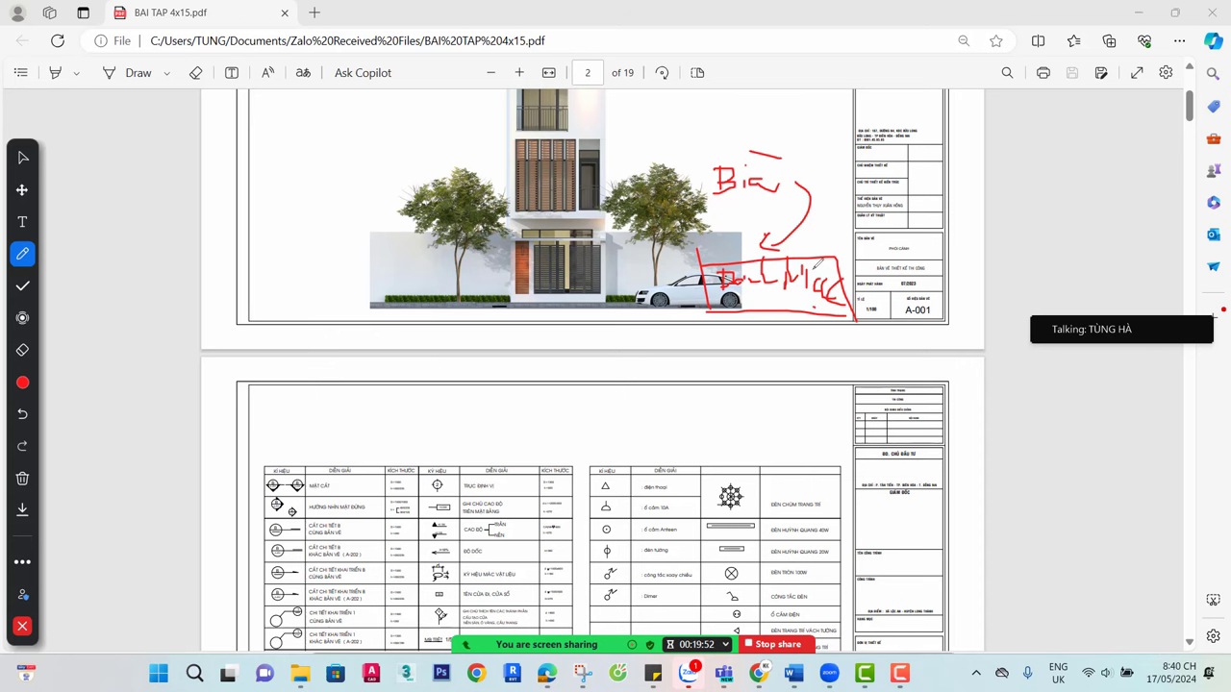
Leave the pen and clear all the handwritten notes about the cover and drawing list
click(22, 157)
scroll(54, 450, down, 3)
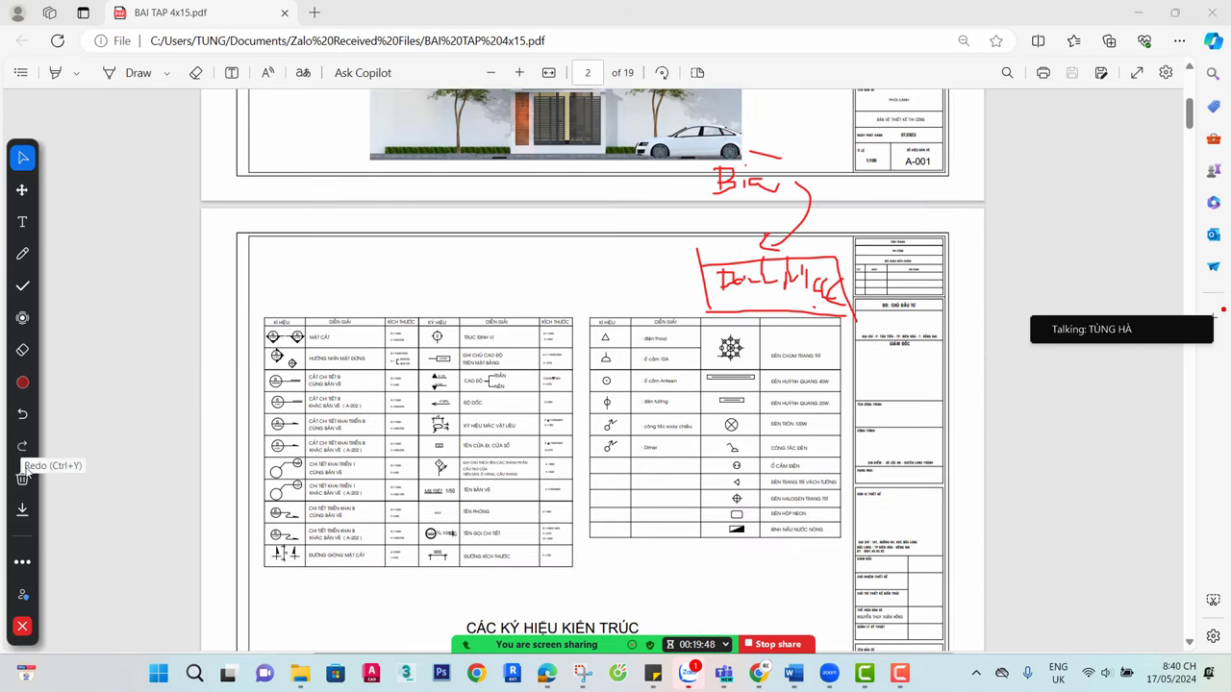
click(22, 478)
click(84, 481)
Enlarge the CÁC KÝ HIỆU KIẾN TRÚC sheet and cross out its electrical symbols table with a large red X
scroll(687, 275, down, 5)
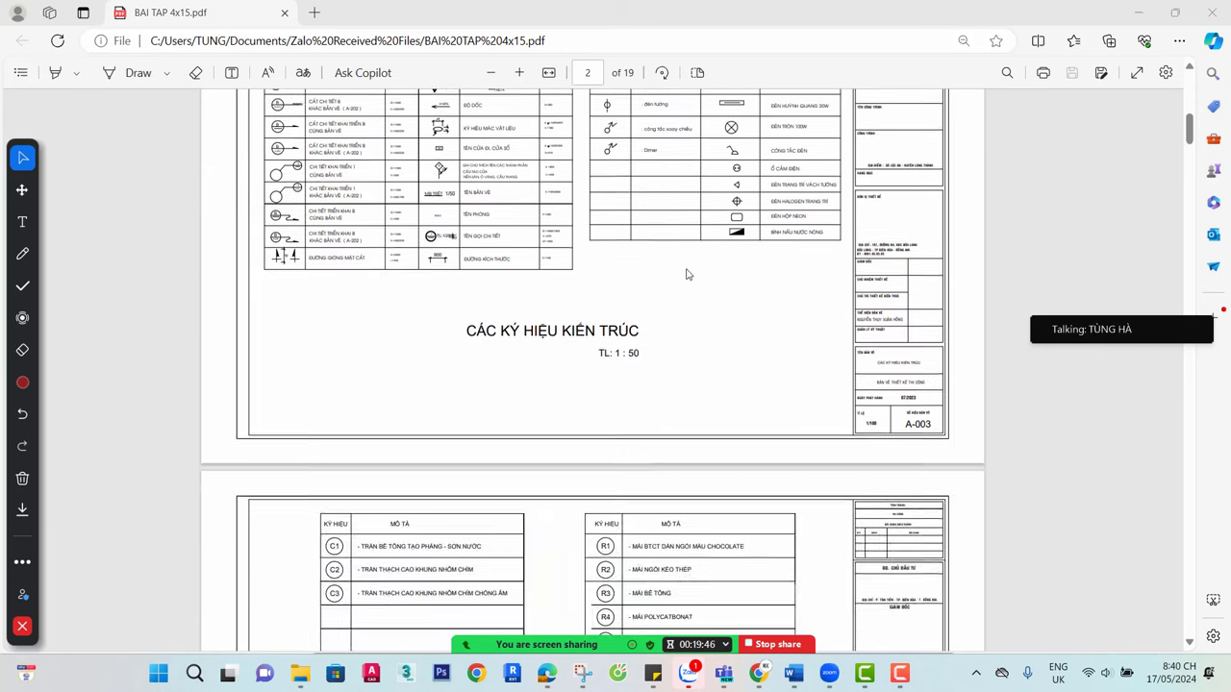
scroll(670, 278, up, 5)
scroll(673, 278, down, 3)
scroll(616, 308, up, 3)
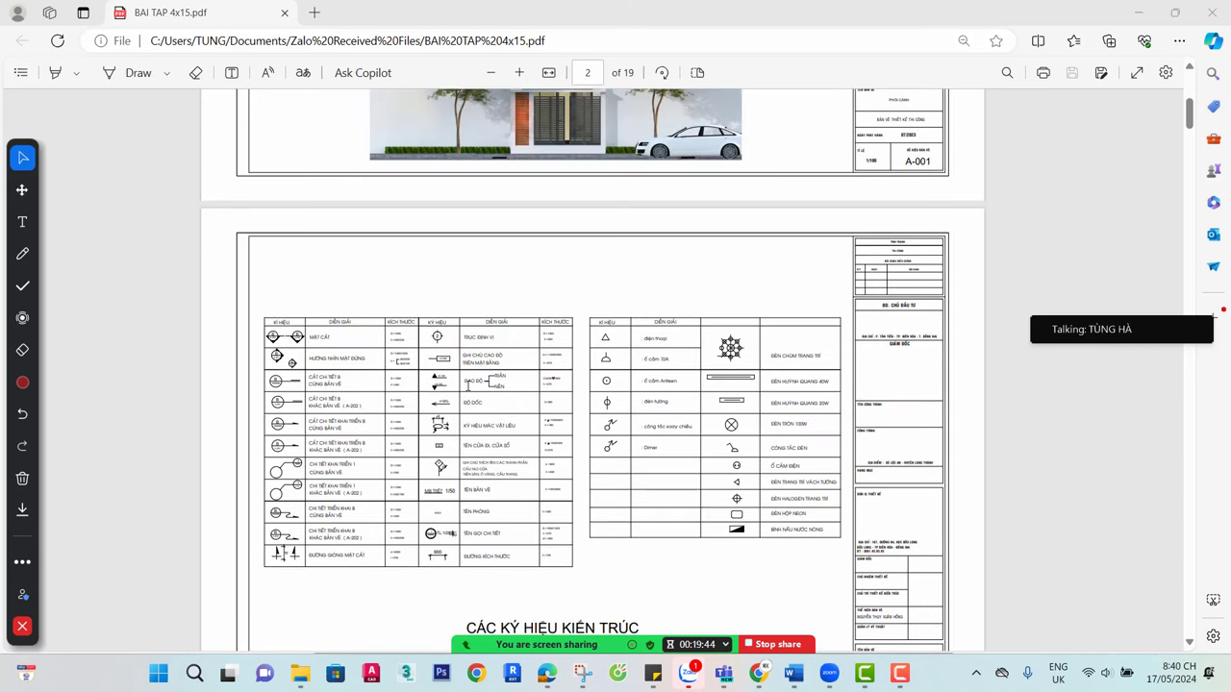
ctrl+scroll(435, 361, up, 1)
ctrl+scroll(428, 358, up, 3)
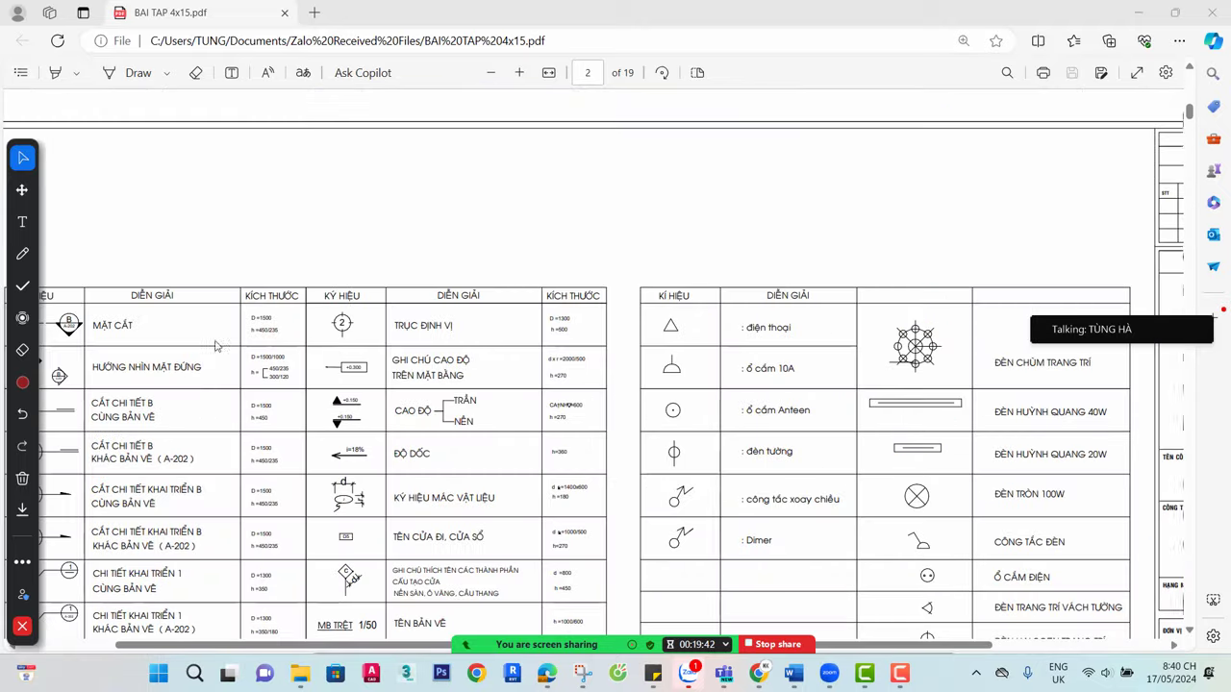
ctrl+scroll(361, 338, down, 3)
ctrl+scroll(363, 327, up, 2)
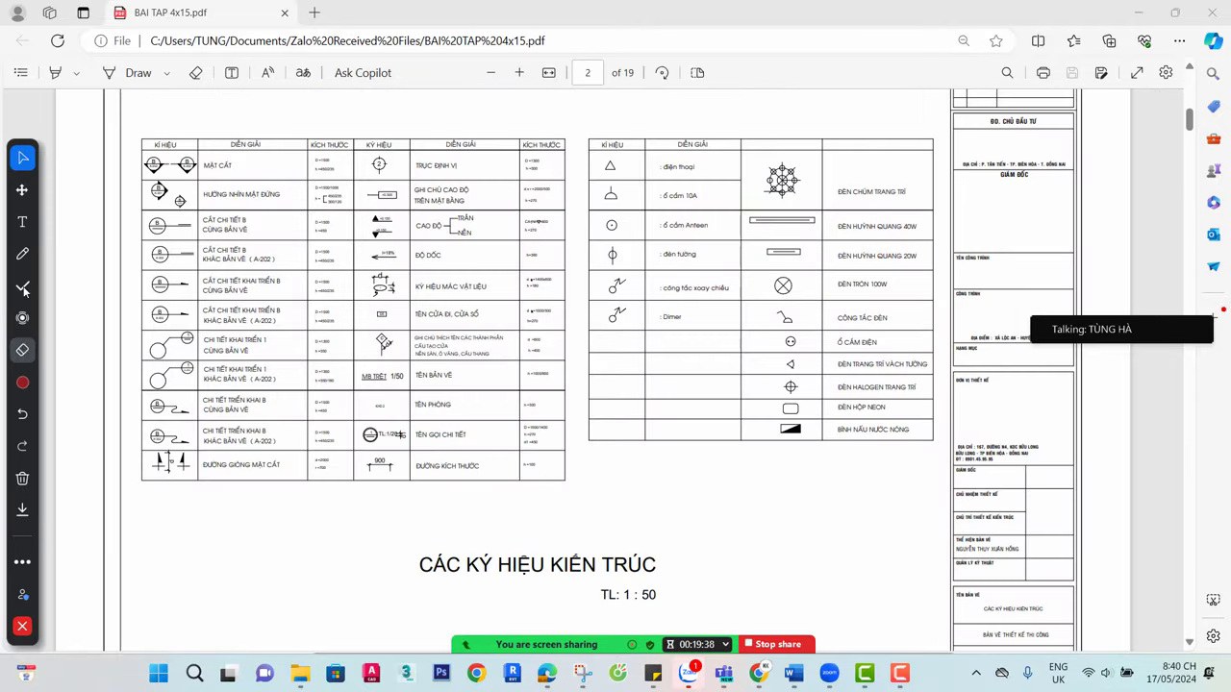
click(22, 254)
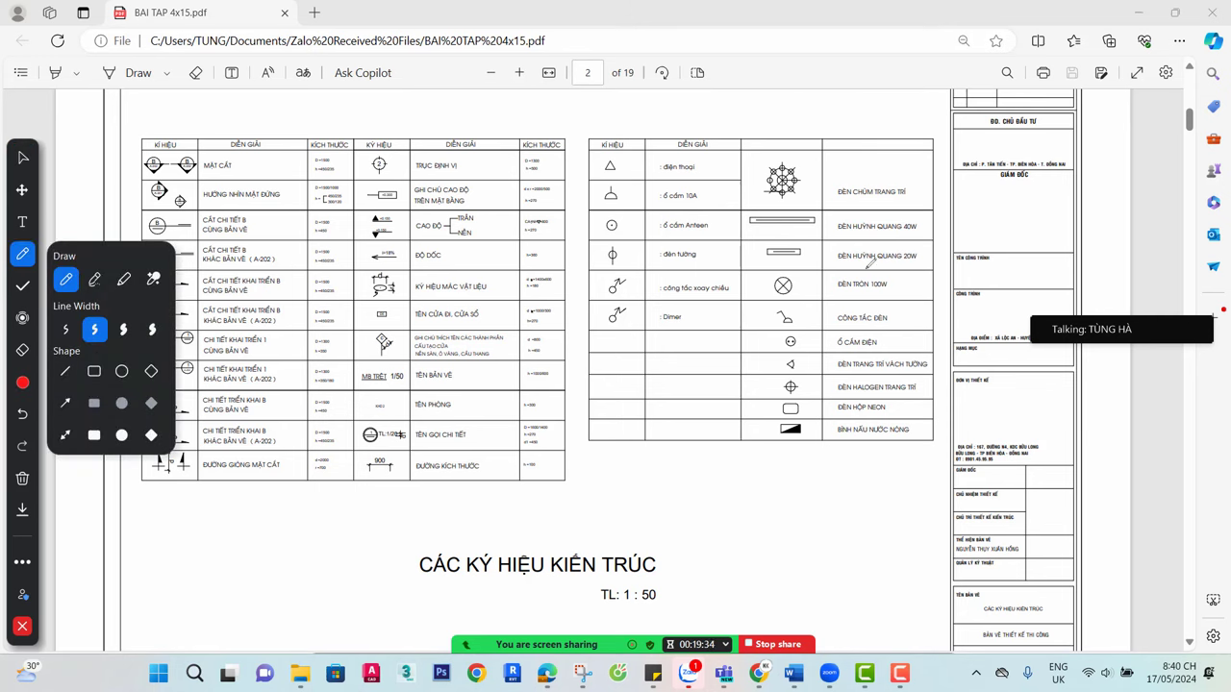
mouse_move(646, 126)
mouse_down()
mouse_move(807, 340)
mouse_move(867, 442)
mouse_up()
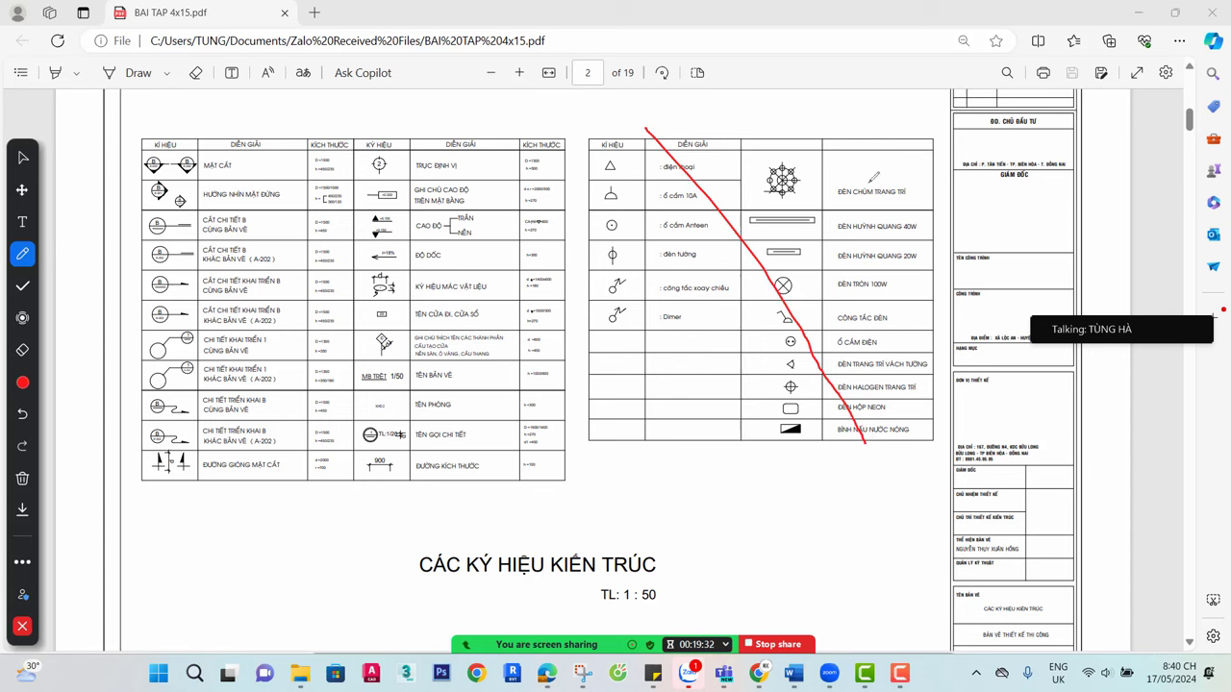
mouse_move(879, 141)
mouse_down()
mouse_move(755, 343)
mouse_move(661, 448)
mouse_up()
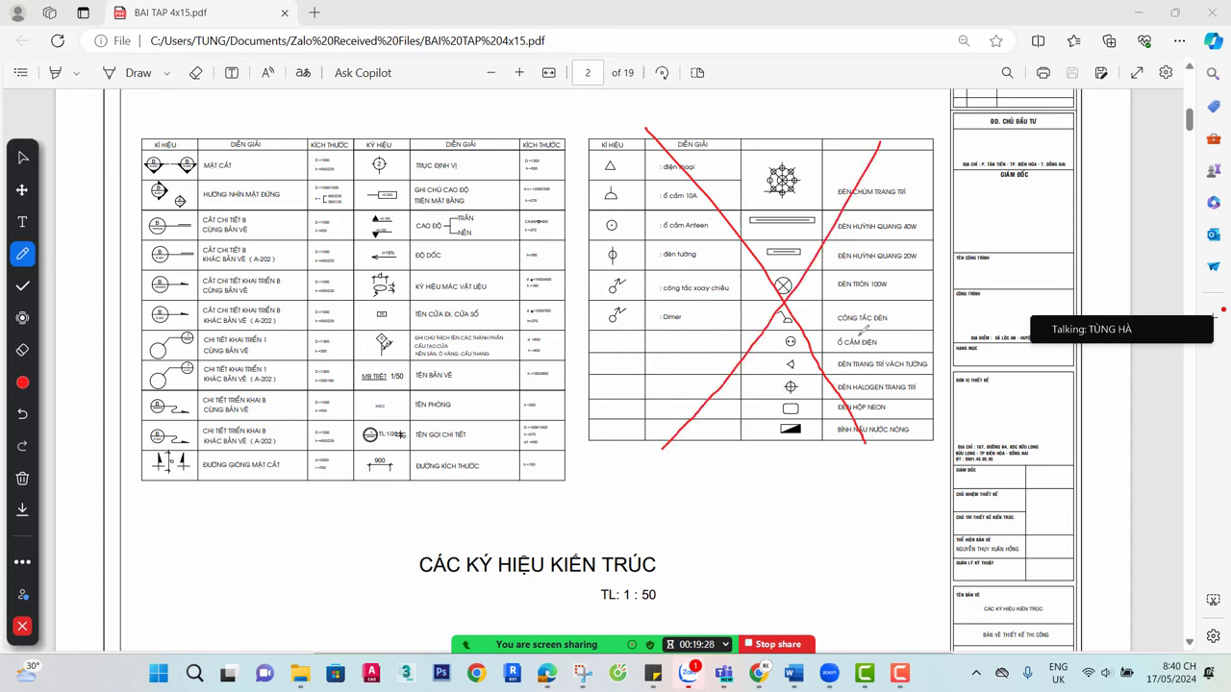
Outline and underline the crossed-out electrical table, and draw a curved line from it to the title block
mouse_move(629, 134)
mouse_down()
mouse_move(916, 98)
mouse_move(896, 99)
mouse_move(890, 154)
mouse_move(885, 441)
mouse_move(713, 433)
mouse_up()
mouse_move(642, 134)
mouse_down()
mouse_move(663, 445)
mouse_move(827, 470)
mouse_up()
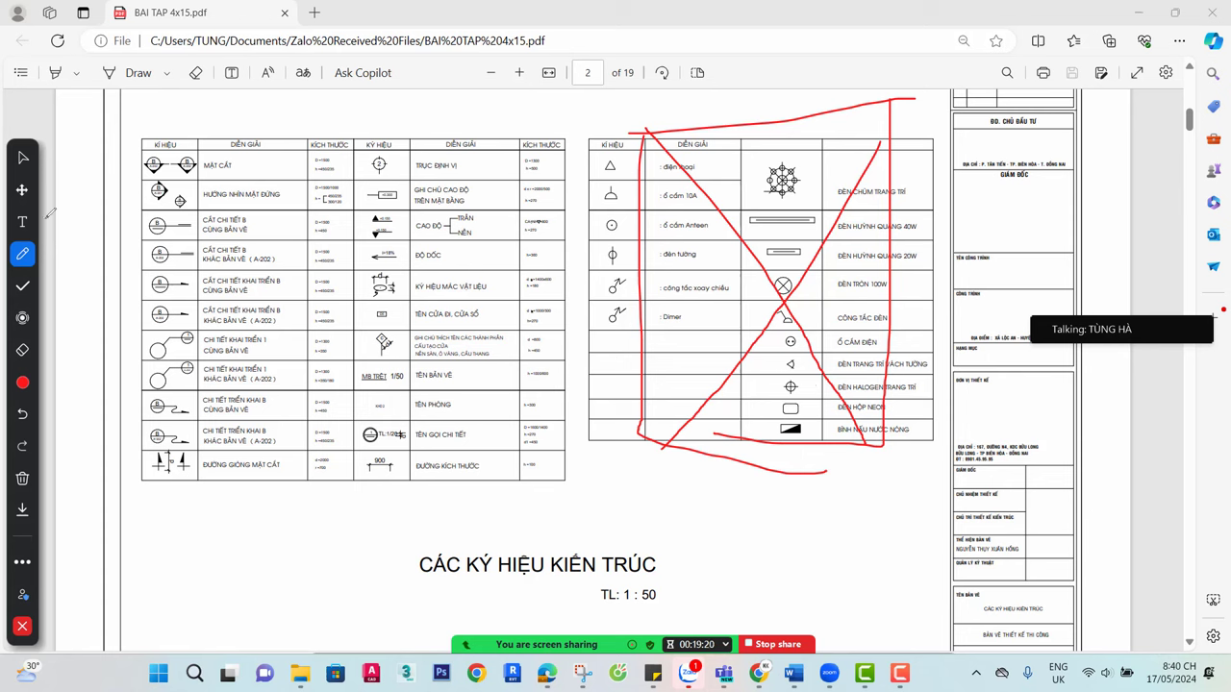
drag(636, 440, 871, 466)
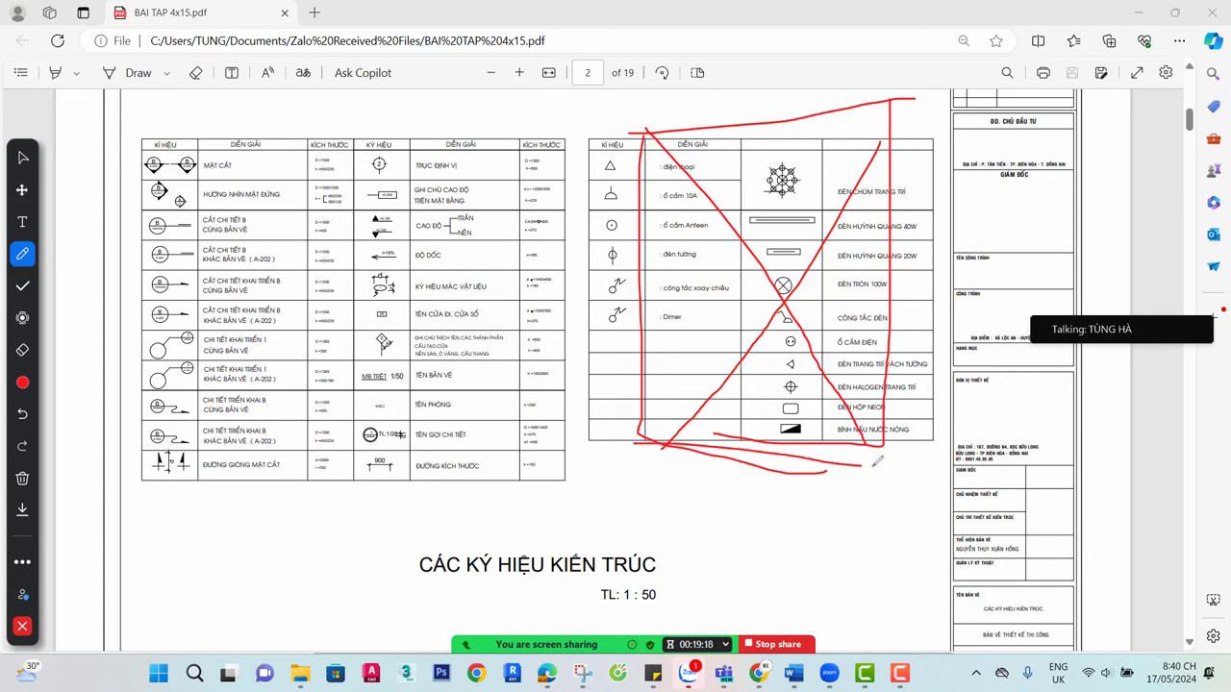
mouse_move(868, 307)
mouse_down()
mouse_move(978, 353)
mouse_move(979, 444)
mouse_up()
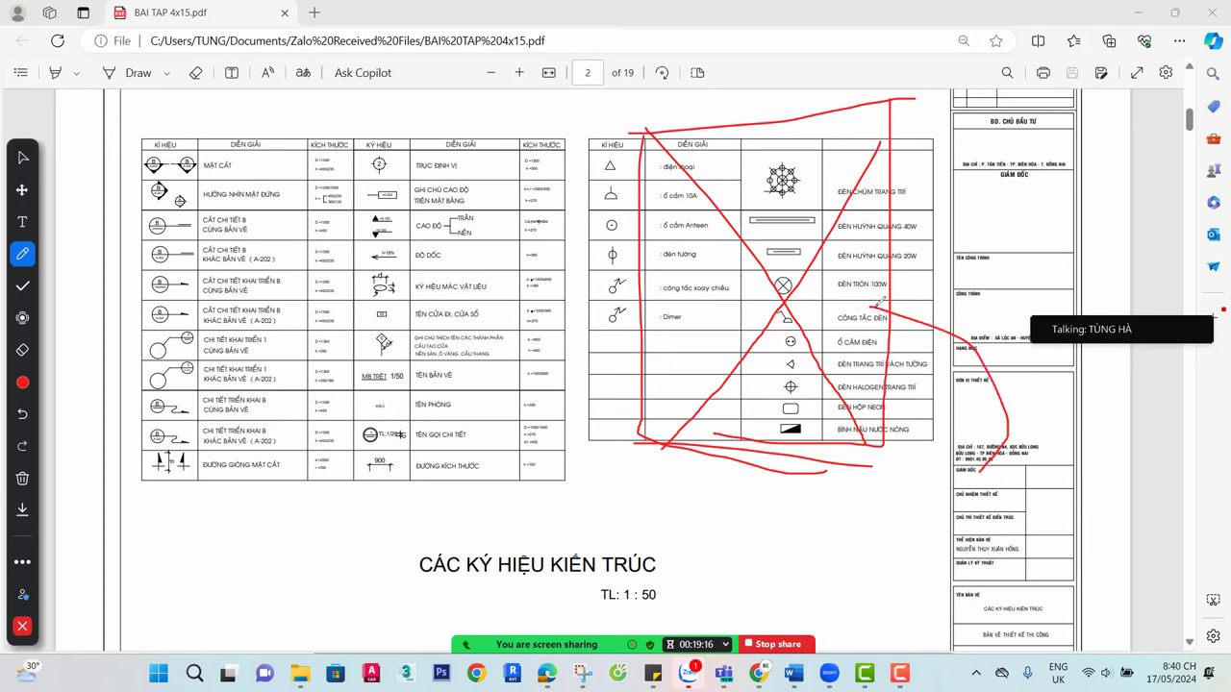
mouse_move(873, 304)
mouse_down()
mouse_move(865, 319)
mouse_move(986, 452)
mouse_move(980, 478)
mouse_up()
Draw vertical red lines down both KÍCH THƯỚC columns of the architectural symbols table
drag(549, 136, 540, 480)
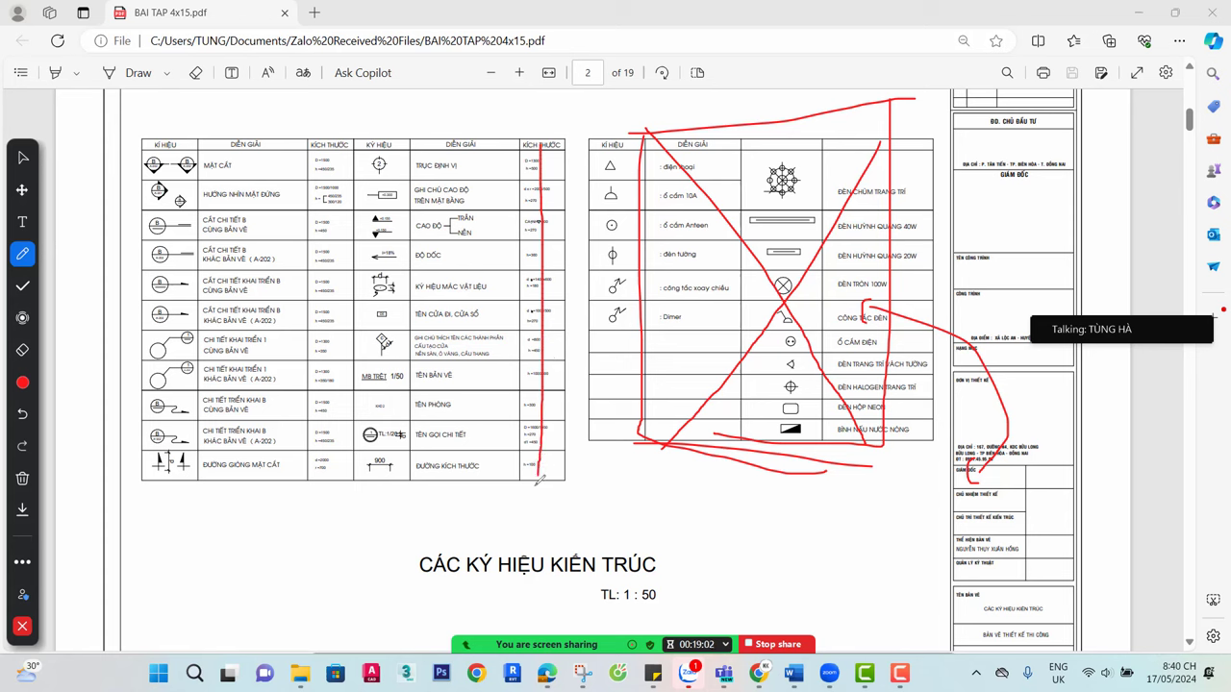
drag(339, 128, 325, 496)
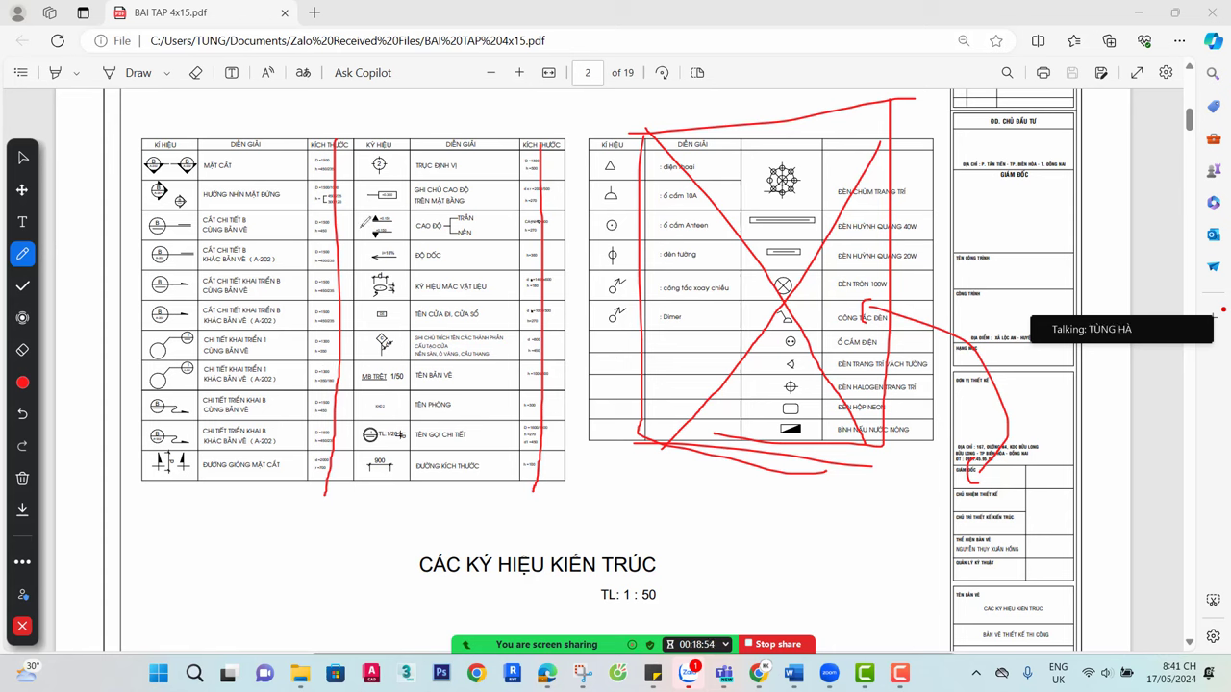
drag(329, 350, 317, 473)
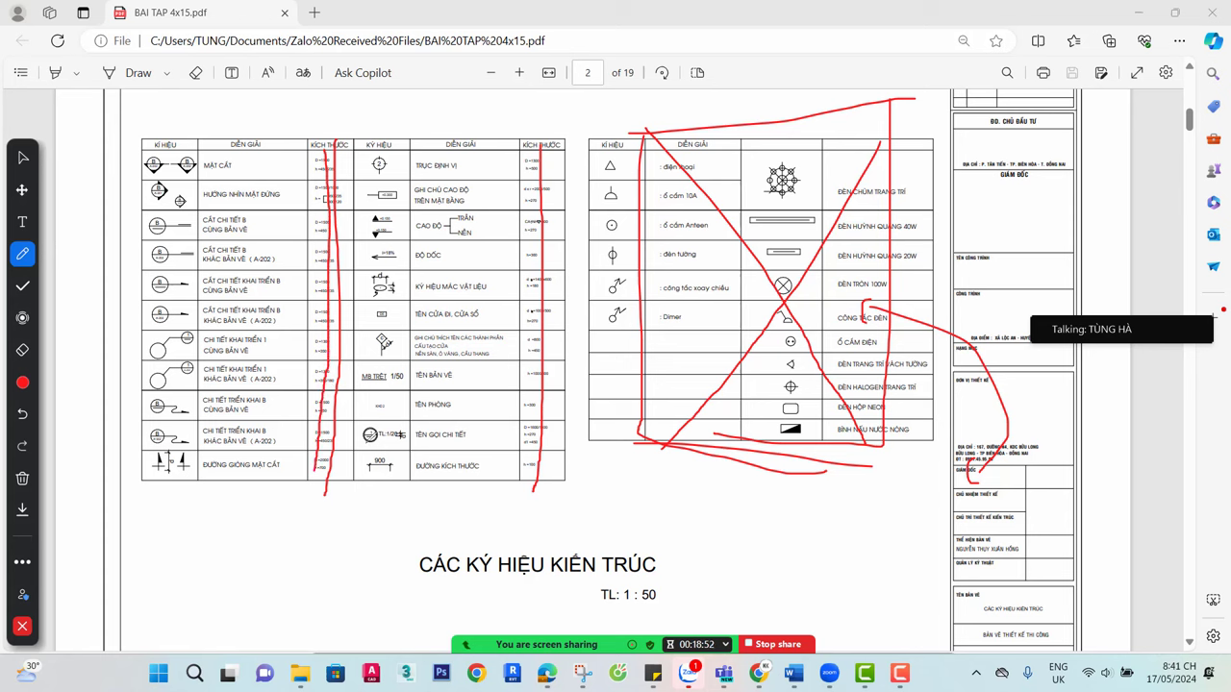
drag(528, 144, 507, 459)
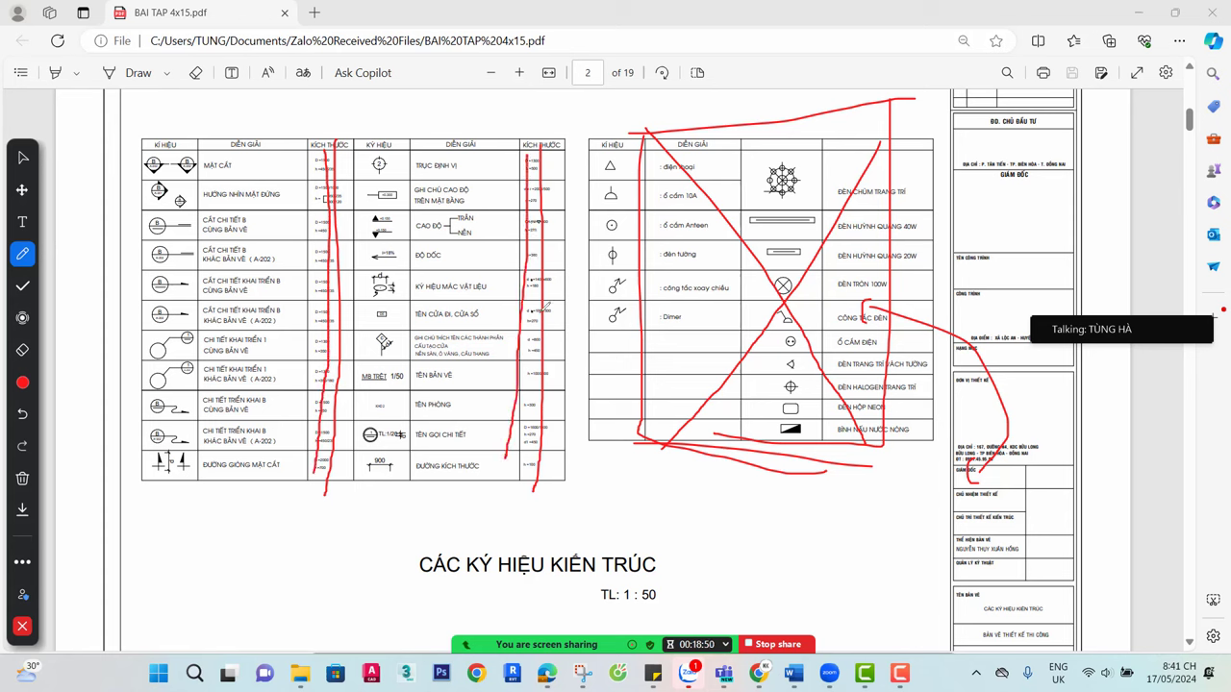
Add cross marks along the second KÍCH THƯỚC column and circle the KÝ HIỆU MÁC VẬT LIỆU entry
mouse_move(519, 190)
mouse_down()
mouse_move(550, 190)
mouse_move(541, 219)
mouse_up()
drag(523, 142, 538, 174)
mouse_move(522, 288)
mouse_down()
mouse_move(534, 369)
mouse_move(544, 350)
mouse_move(534, 419)
mouse_move(544, 399)
mouse_move(518, 442)
mouse_up()
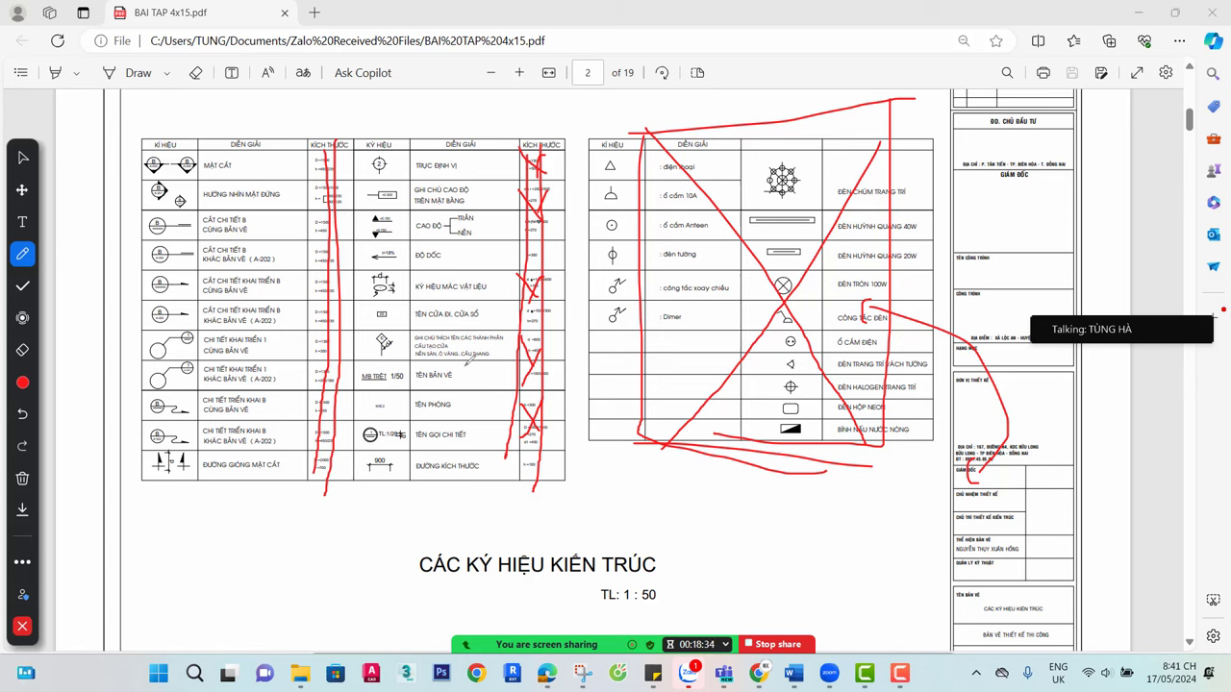
mouse_move(412, 277)
mouse_down()
mouse_move(443, 293)
mouse_move(509, 292)
mouse_move(429, 272)
mouse_up()
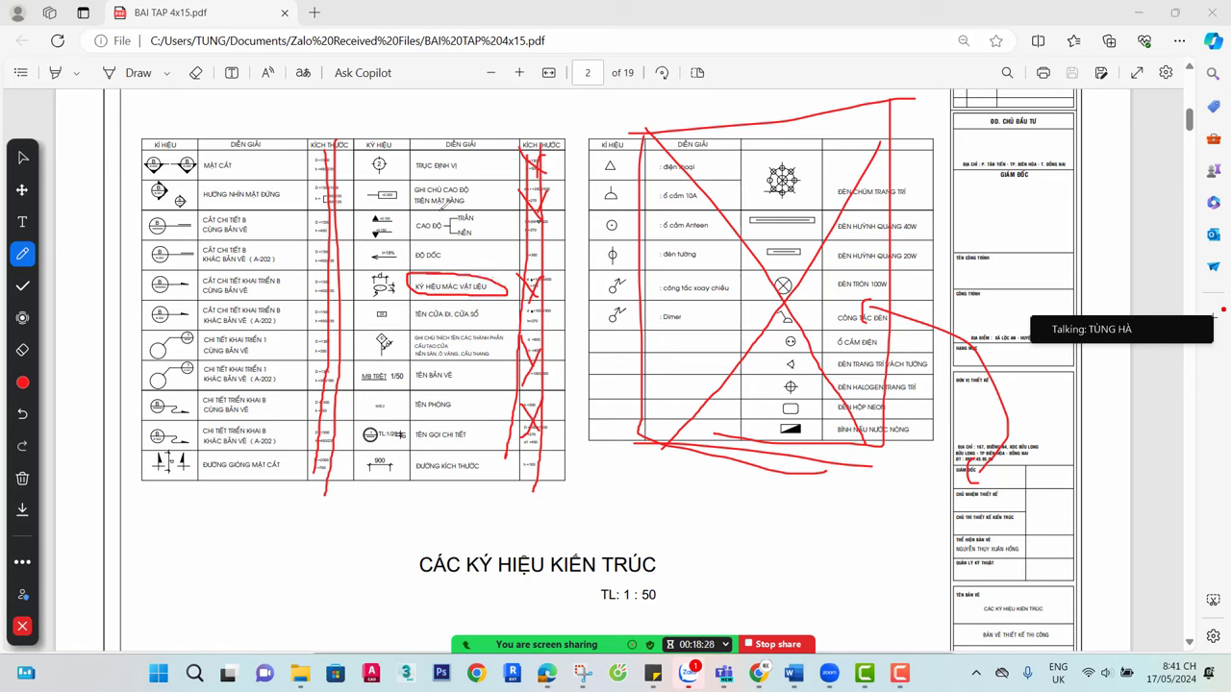
mouse_move(381, 138)
mouse_down()
mouse_move(366, 177)
mouse_move(397, 168)
mouse_move(380, 135)
mouse_up()
Clear all annotations and circle the TRỤC ĐỊNH VỊ symbol in red
click(23, 478)
click(53, 484)
mouse_move(381, 150)
mouse_down()
mouse_move(367, 169)
mouse_move(385, 157)
mouse_move(377, 152)
mouse_up()
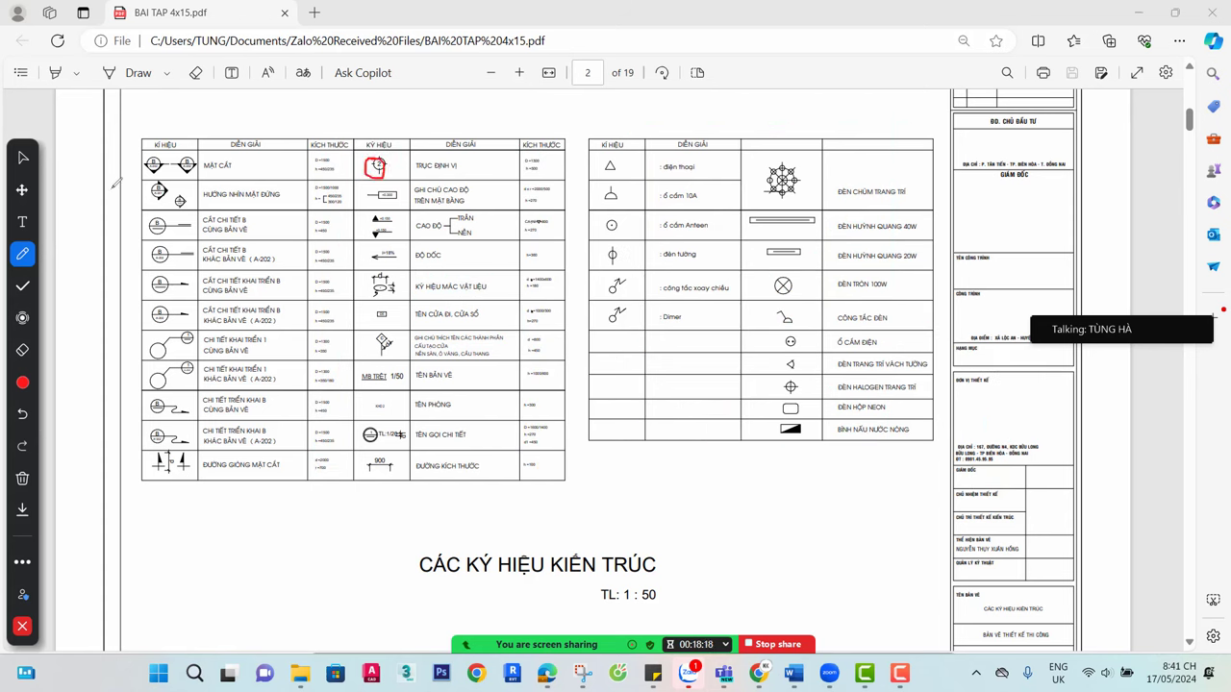
Circle the axis 1 bubble of the first floor plan on page 7 in red
click(22, 157)
scroll(382, 302, down, 10)
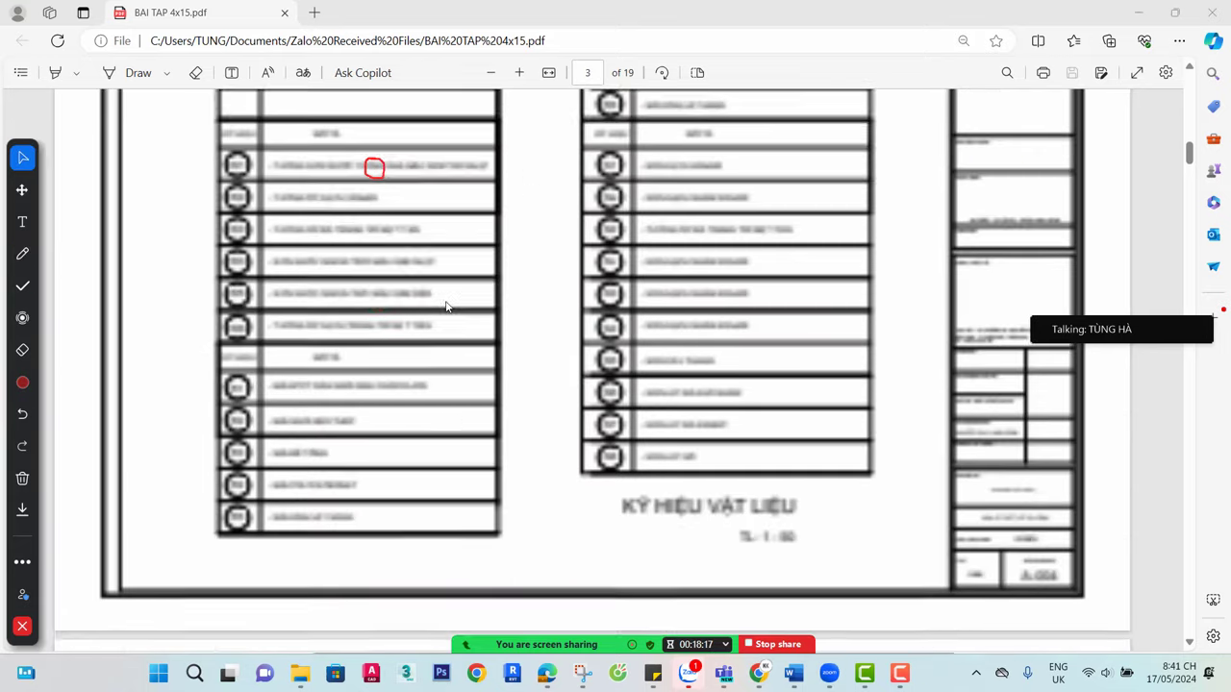
scroll(446, 305, down, 20)
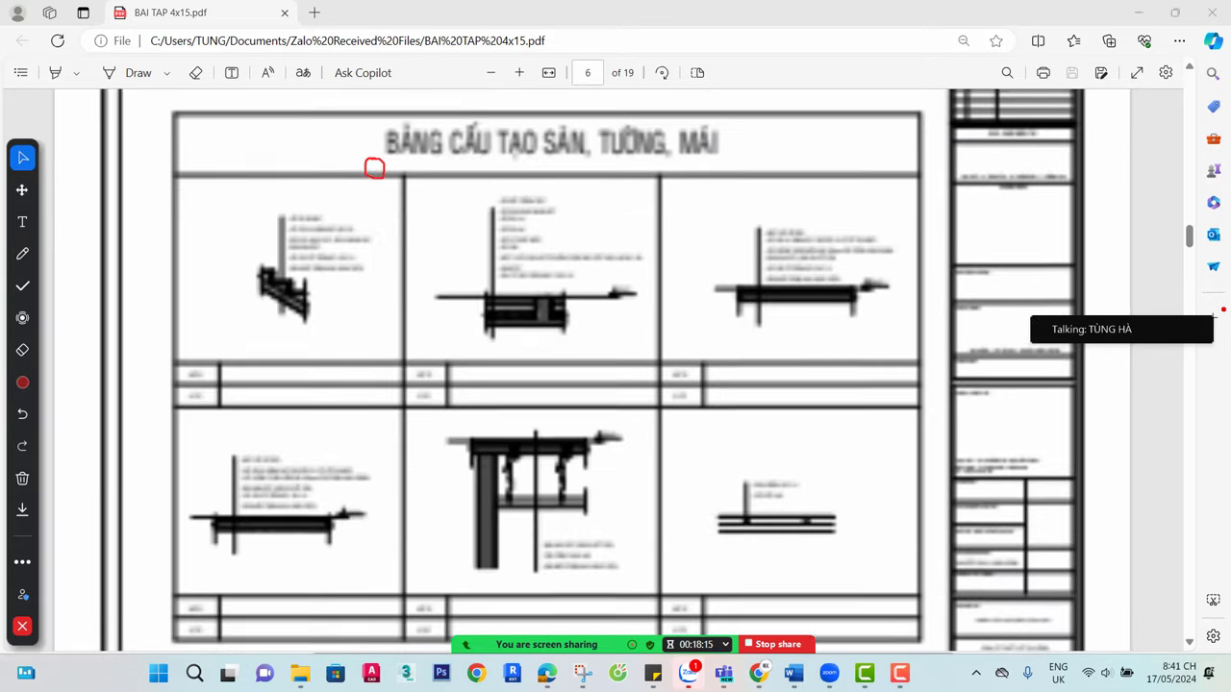
scroll(549, 311, down, 10)
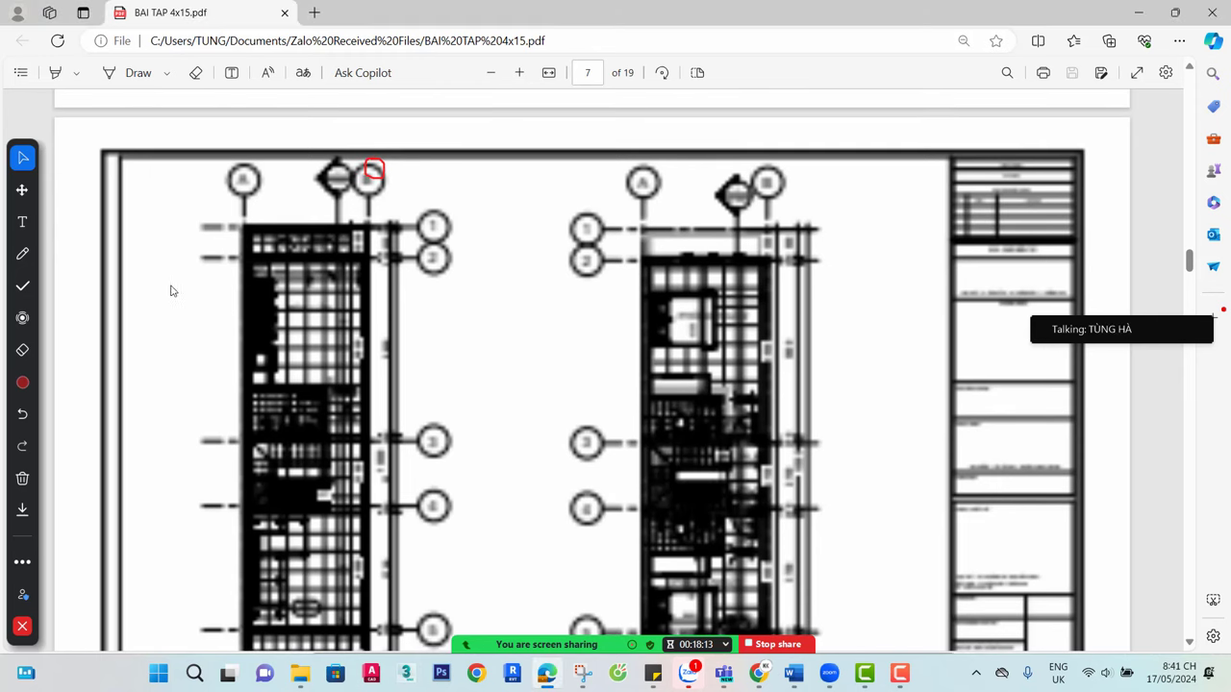
click(22, 253)
click(22, 253)
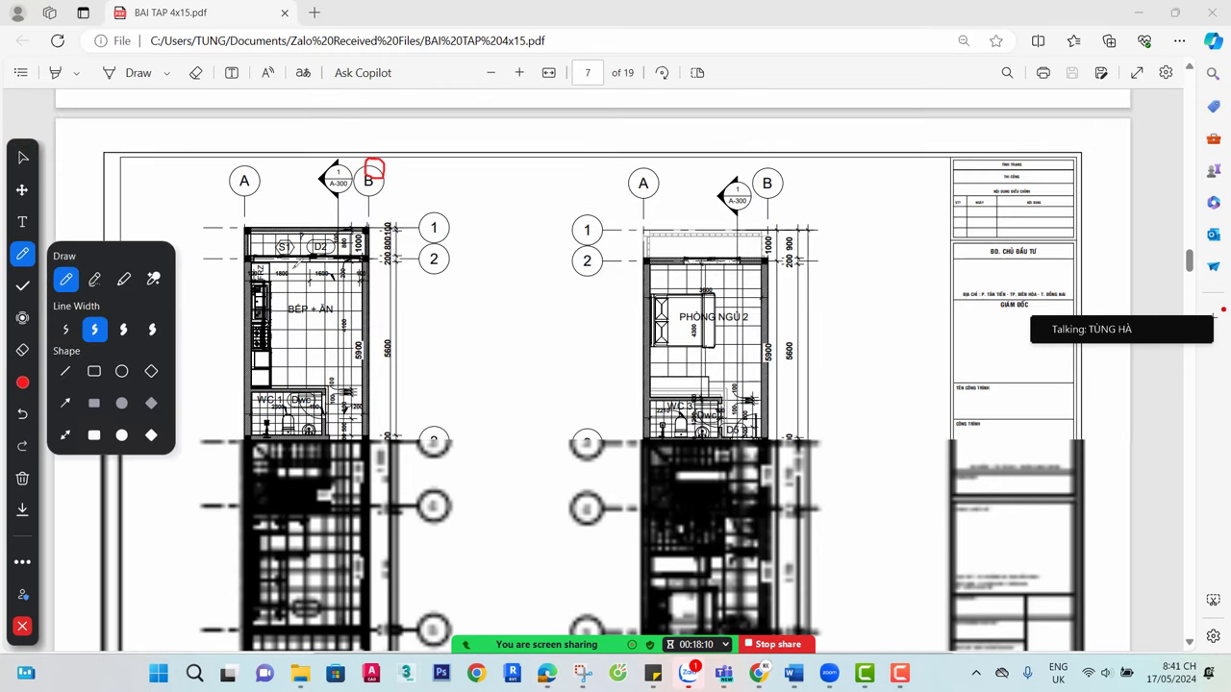
mouse_move(439, 195)
mouse_down()
mouse_move(399, 207)
mouse_move(414, 254)
mouse_move(463, 237)
mouse_move(415, 218)
mouse_up()
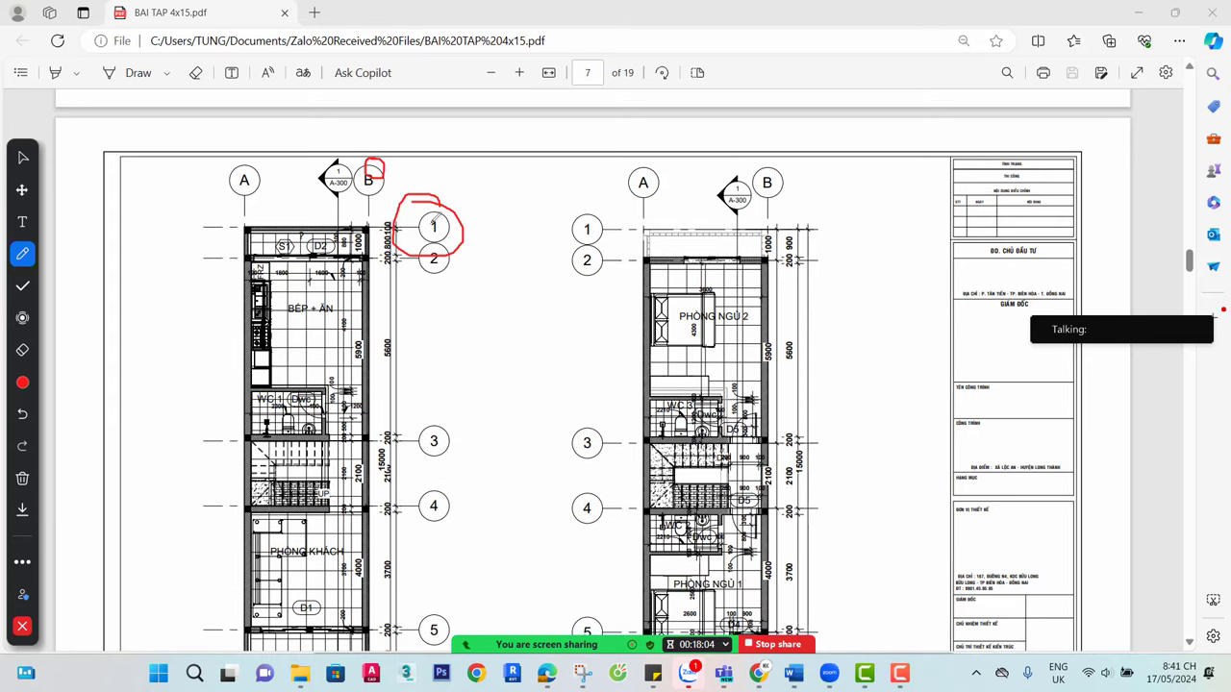
Add red cross marks on the circled axis 1 bubble and on the second plan's axis A and B bubbles
drag(441, 214, 414, 236)
drag(646, 177, 622, 199)
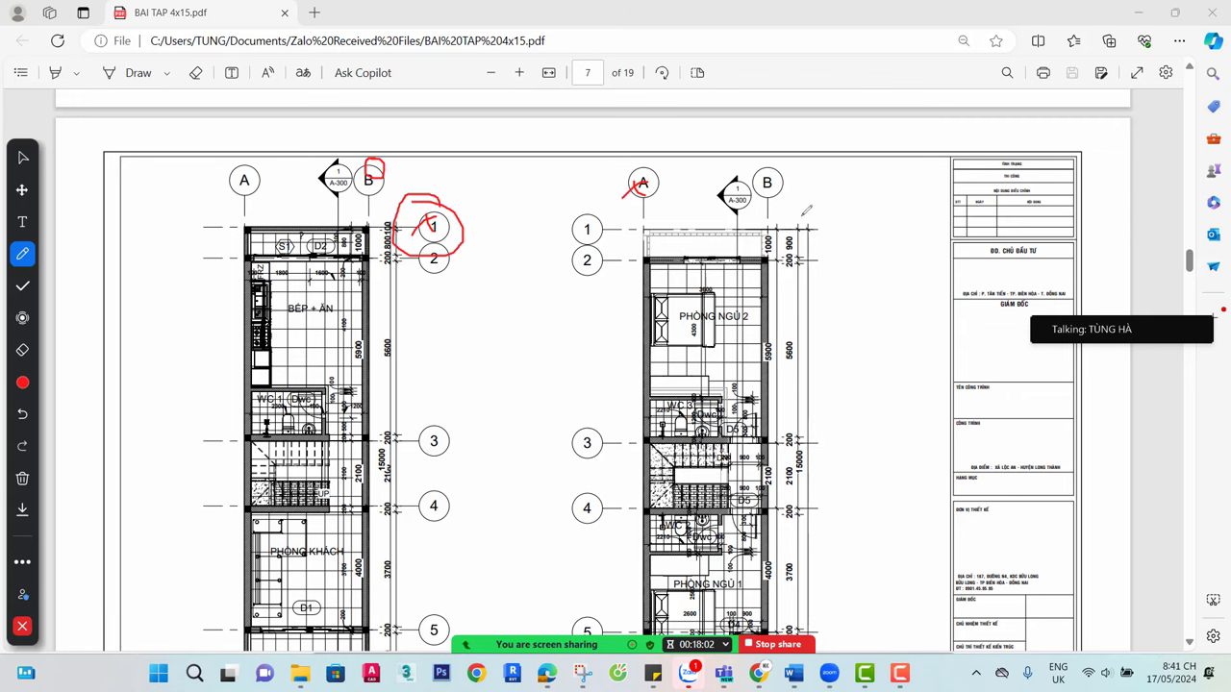
drag(784, 182, 756, 198)
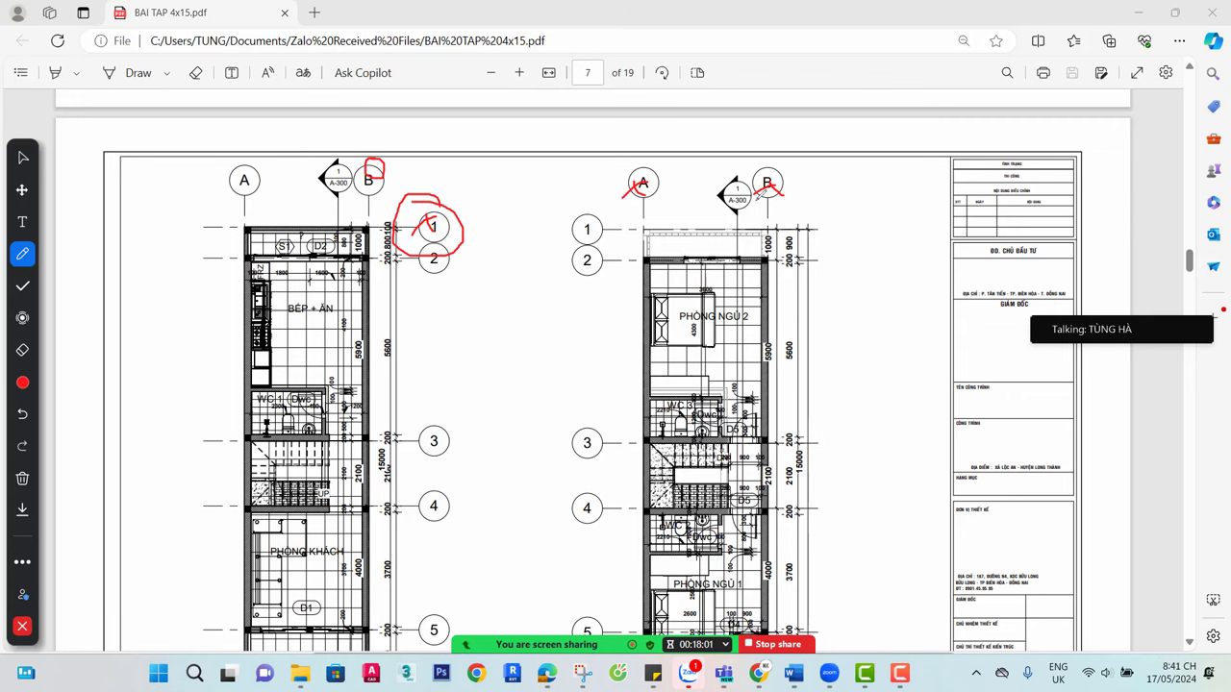
Return to the architectural symbols sheet on page 2, circle the TRỤC ĐỊNH VỊ symbol and underline its description
click(22, 156)
scroll(676, 325, up, 15)
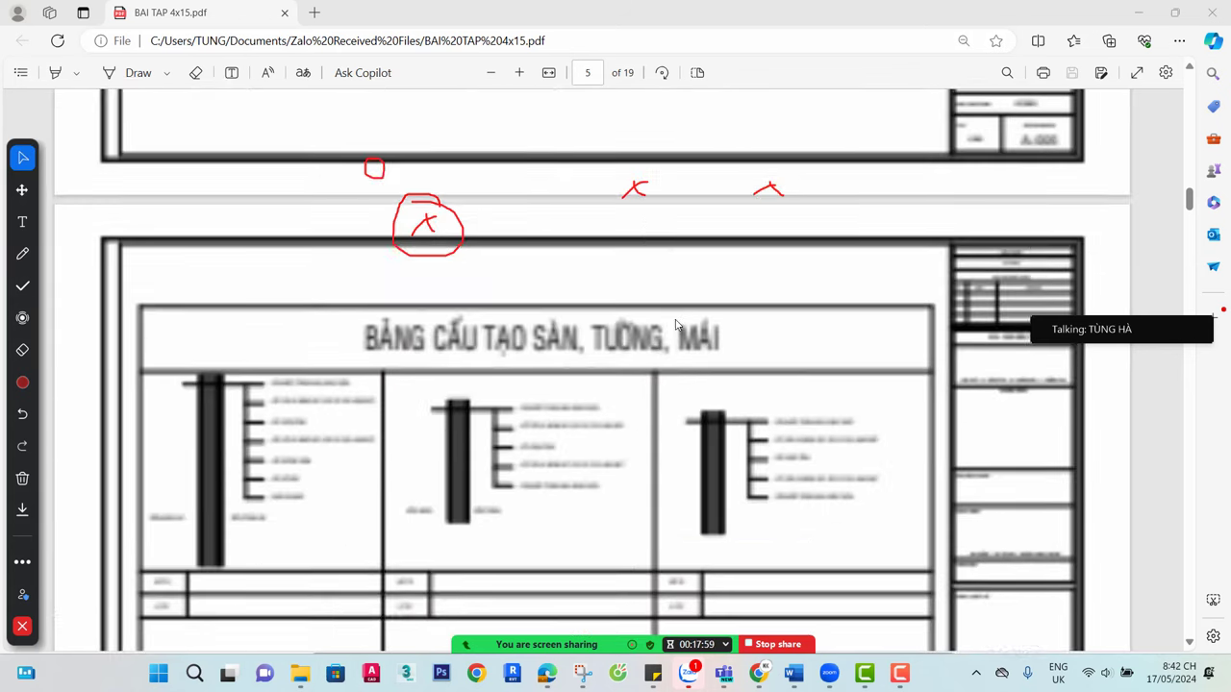
scroll(676, 325, up, 15)
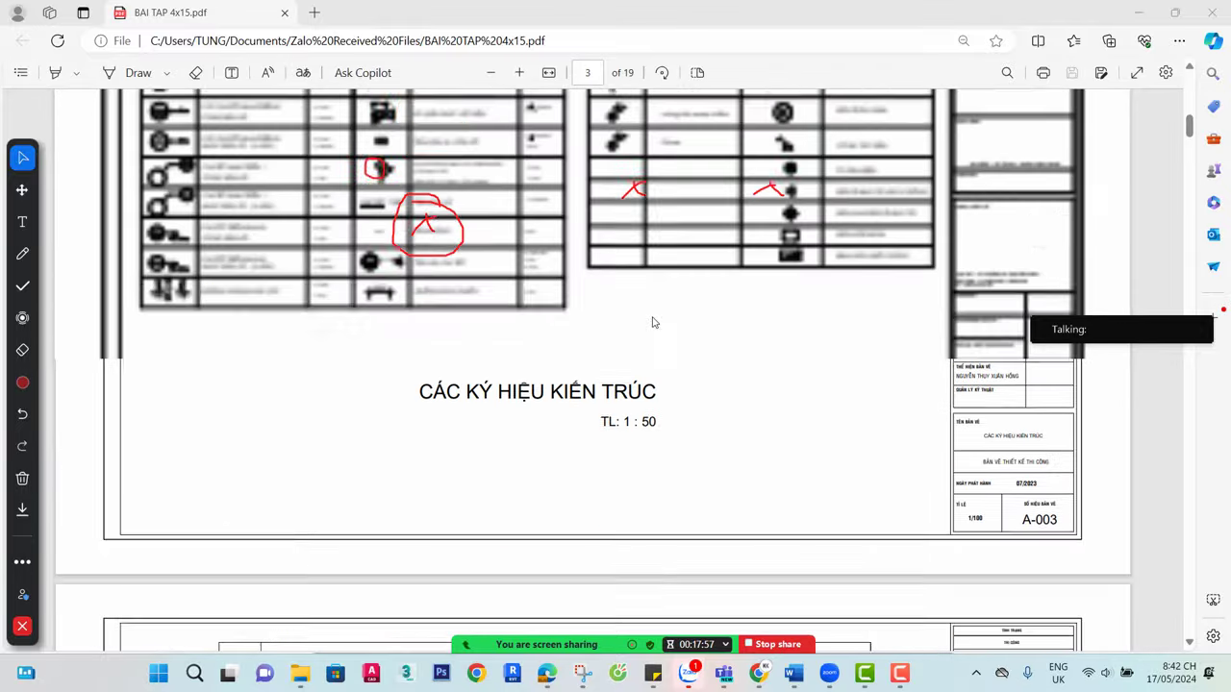
scroll(652, 323, up, 5)
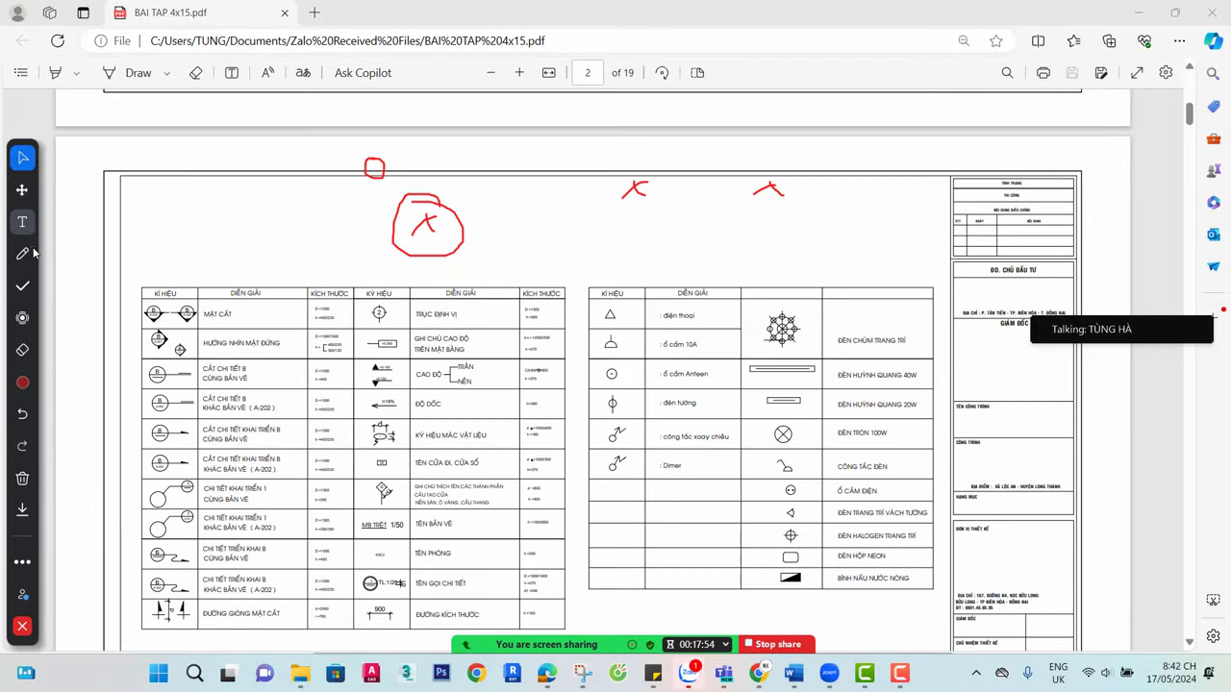
click(22, 253)
mouse_move(390, 299)
mouse_down()
mouse_move(376, 328)
mouse_move(386, 296)
mouse_move(463, 326)
mouse_up()
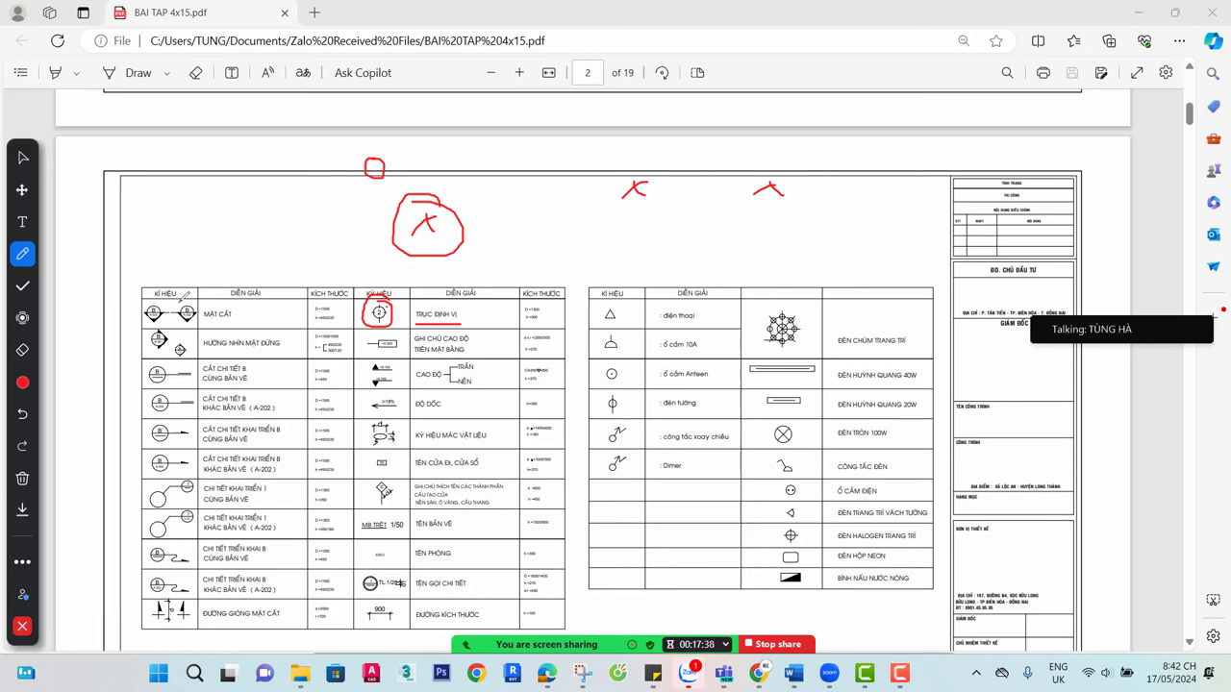
Handwrite red notes beside the MẶT CẮT symbol, with leader lines from its upper and lower halves
mouse_move(211, 284)
mouse_down()
mouse_move(248, 288)
mouse_move(259, 270)
mouse_move(292, 289)
mouse_move(302, 272)
mouse_move(332, 289)
mouse_up()
drag(229, 328, 235, 306)
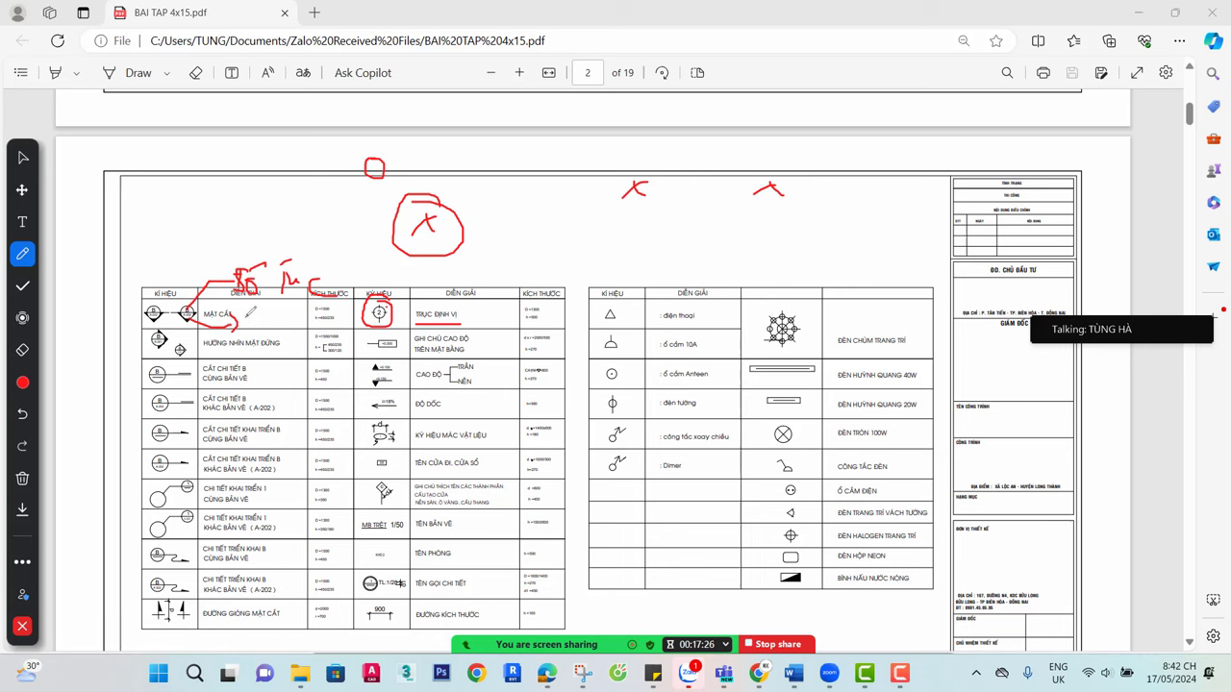
drag(240, 315, 252, 314)
drag(246, 314, 256, 328)
Move the floating speaker window clear of the GIÁM ĐỐC block, and draw a loop around the MẶT CẮT symbol and its notes
mouse_move(1154, 331)
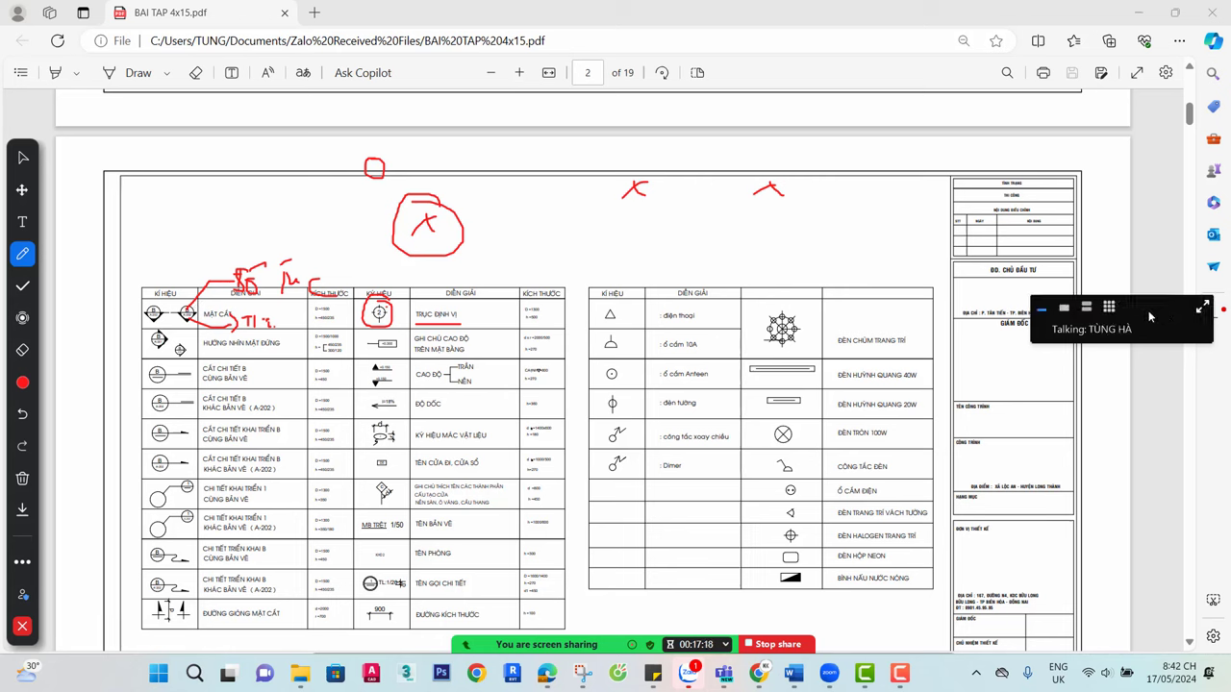
key(Escape)
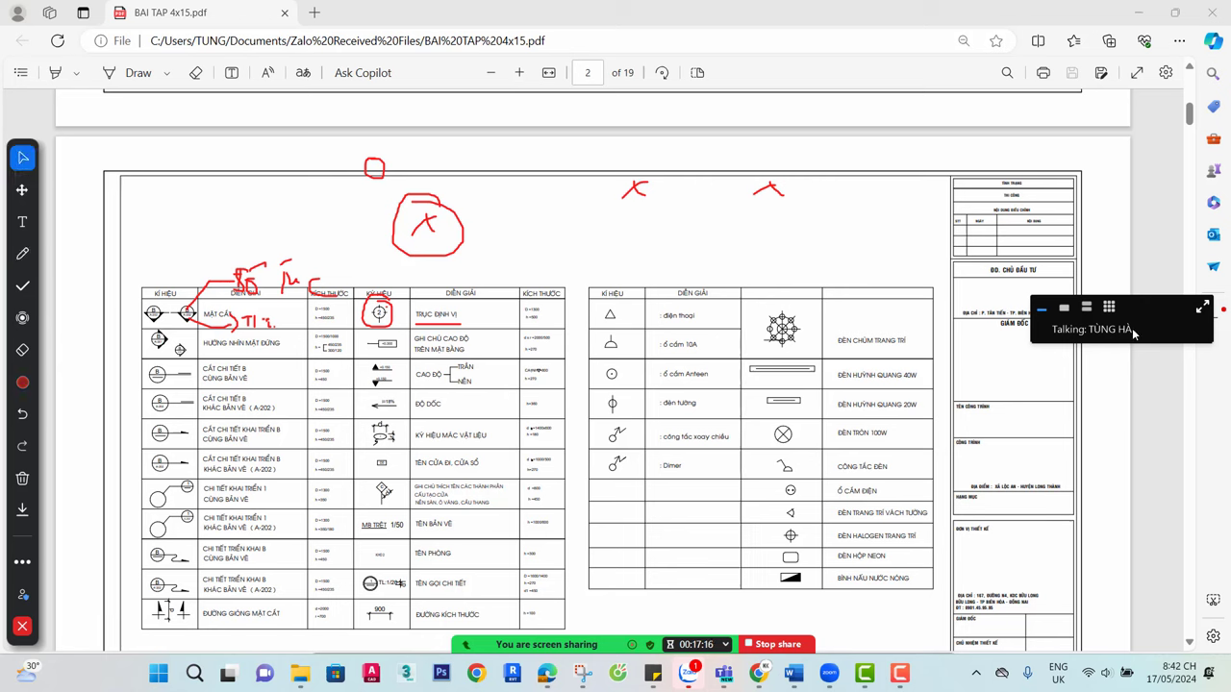
drag(1132, 328, 1113, 138)
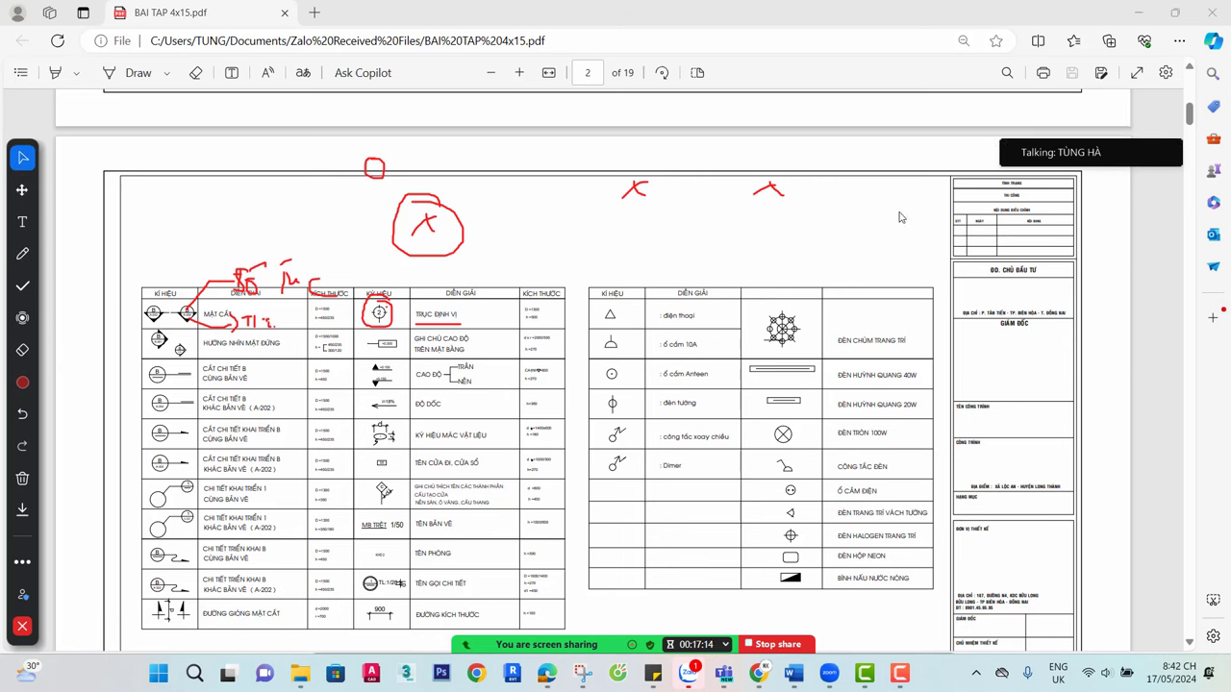
click(22, 254)
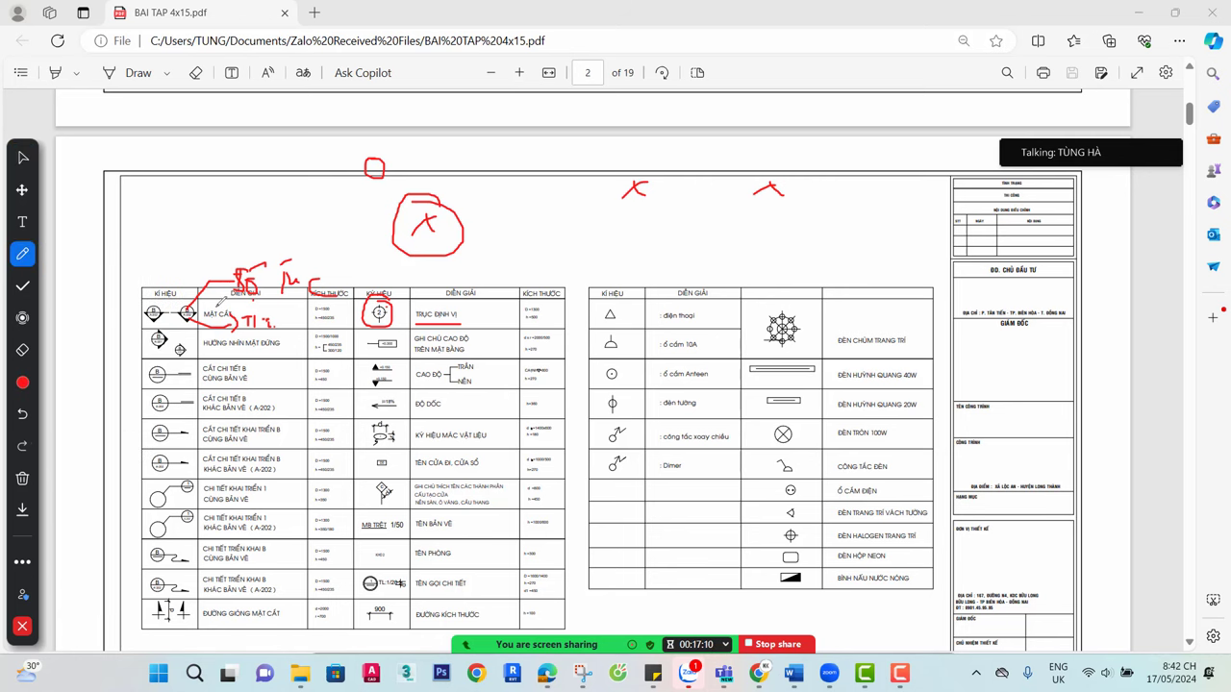
mouse_move(277, 283)
mouse_down()
mouse_move(112, 273)
mouse_move(303, 277)
mouse_move(265, 257)
mouse_up()
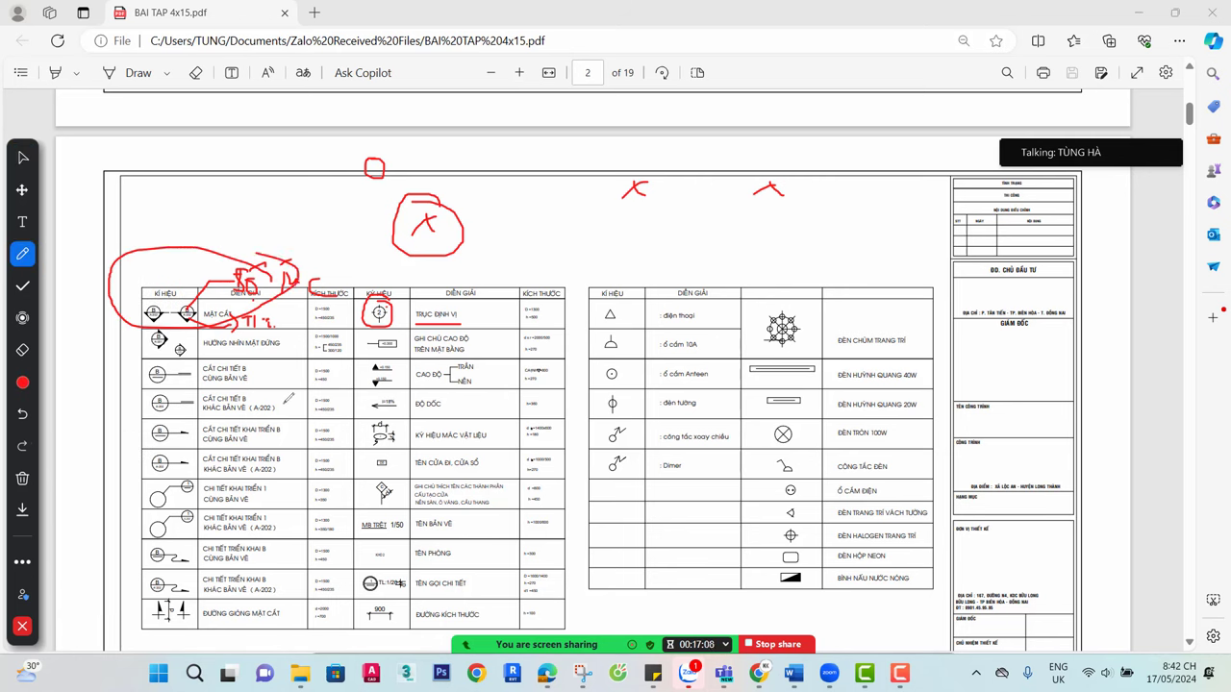
Clear all drawings and draw two new red leaders ending in small boxes from the MẶT CẮT symbol
click(22, 478)
click(103, 483)
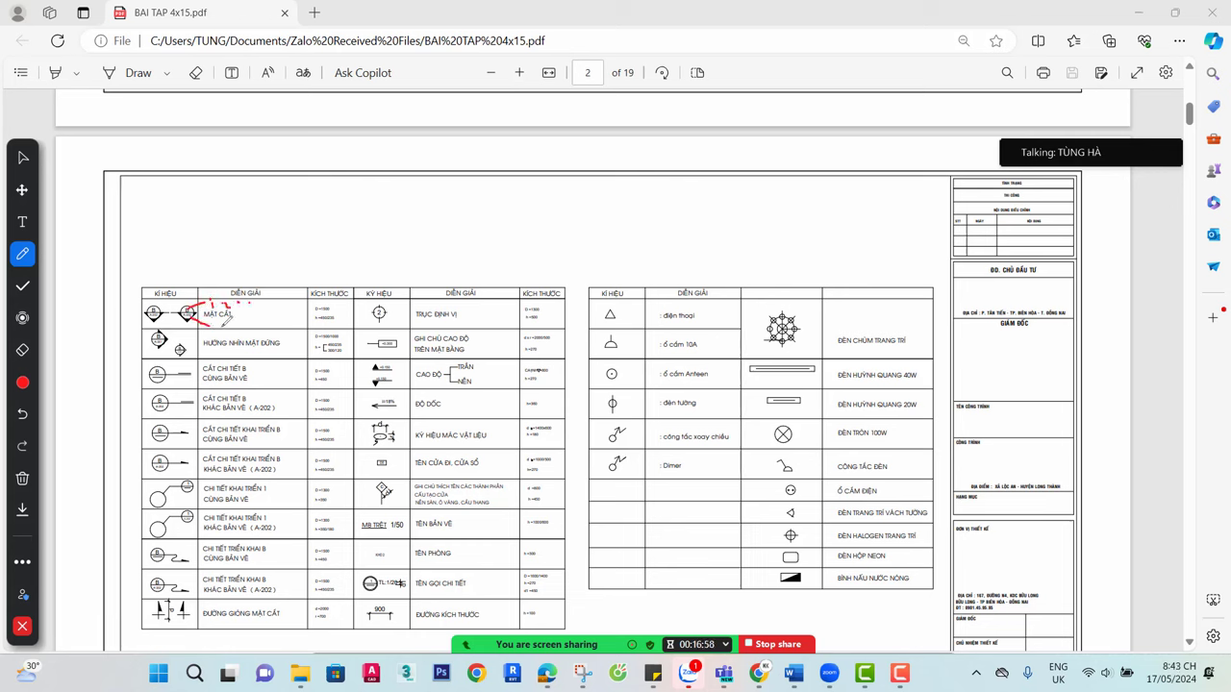
mouse_move(213, 321)
mouse_down()
mouse_move(246, 328)
mouse_move(218, 330)
mouse_move(214, 297)
mouse_move(238, 292)
mouse_move(247, 303)
mouse_move(208, 300)
mouse_up()
Cross out the architectural symbols table and the electrical symbols table with large red X marks
drag(177, 277, 448, 536)
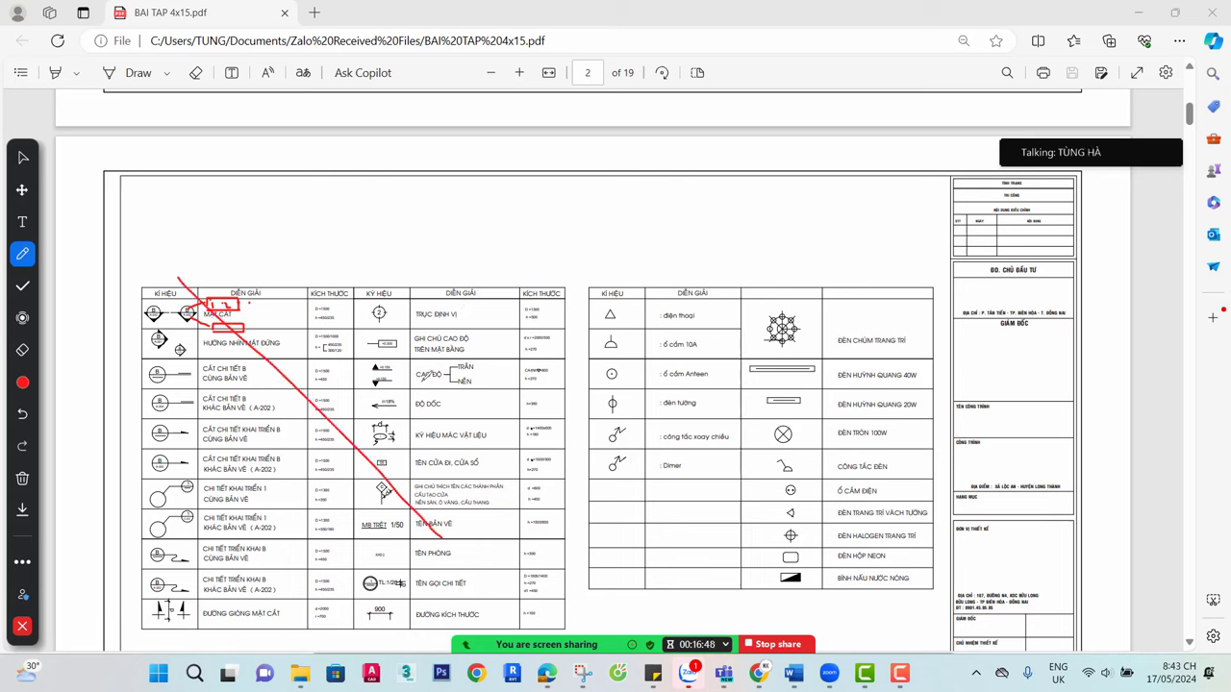
drag(480, 352, 246, 532)
drag(647, 310, 751, 510)
drag(790, 358, 622, 471)
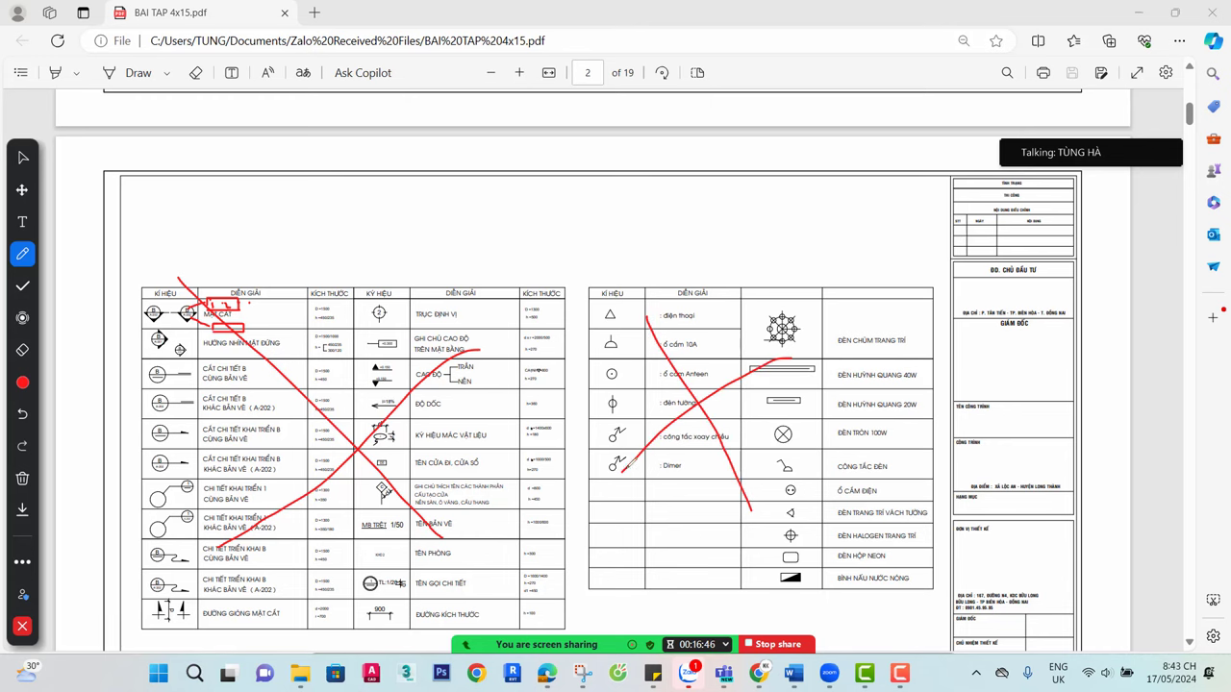
Go to the floor plans on page 7 and clear all annotation drawings
click(22, 157)
scroll(552, 387, down, 3)
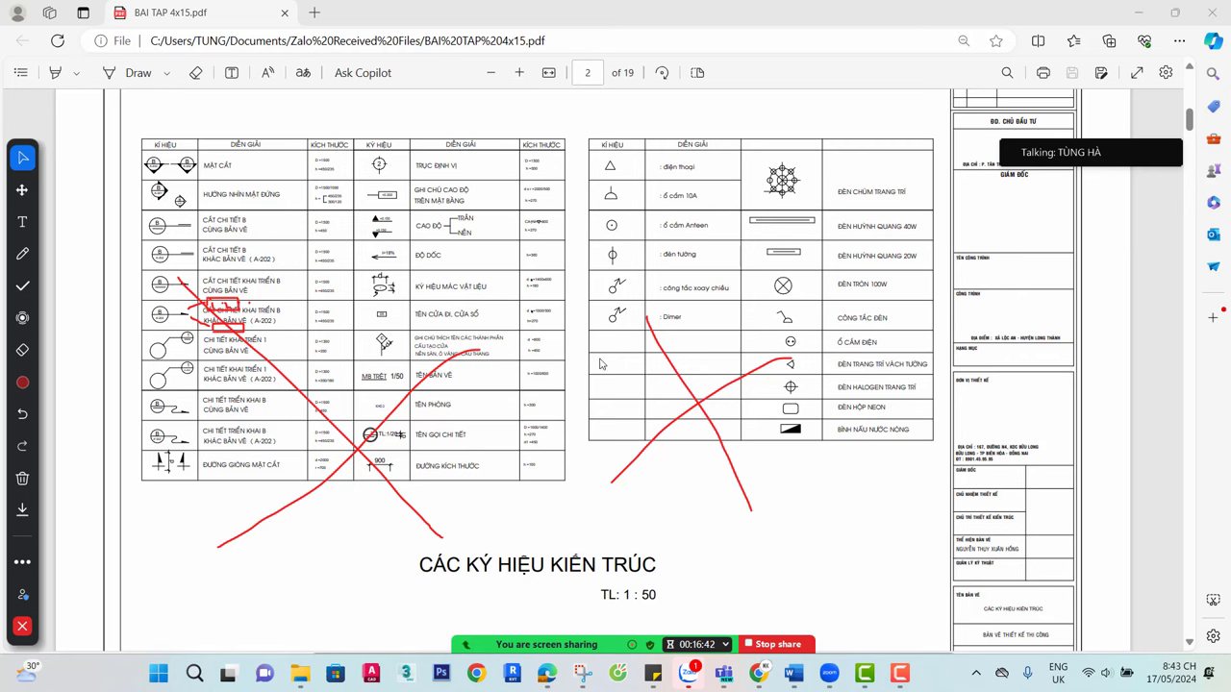
scroll(538, 538, down, 8)
scroll(517, 559, down, 15)
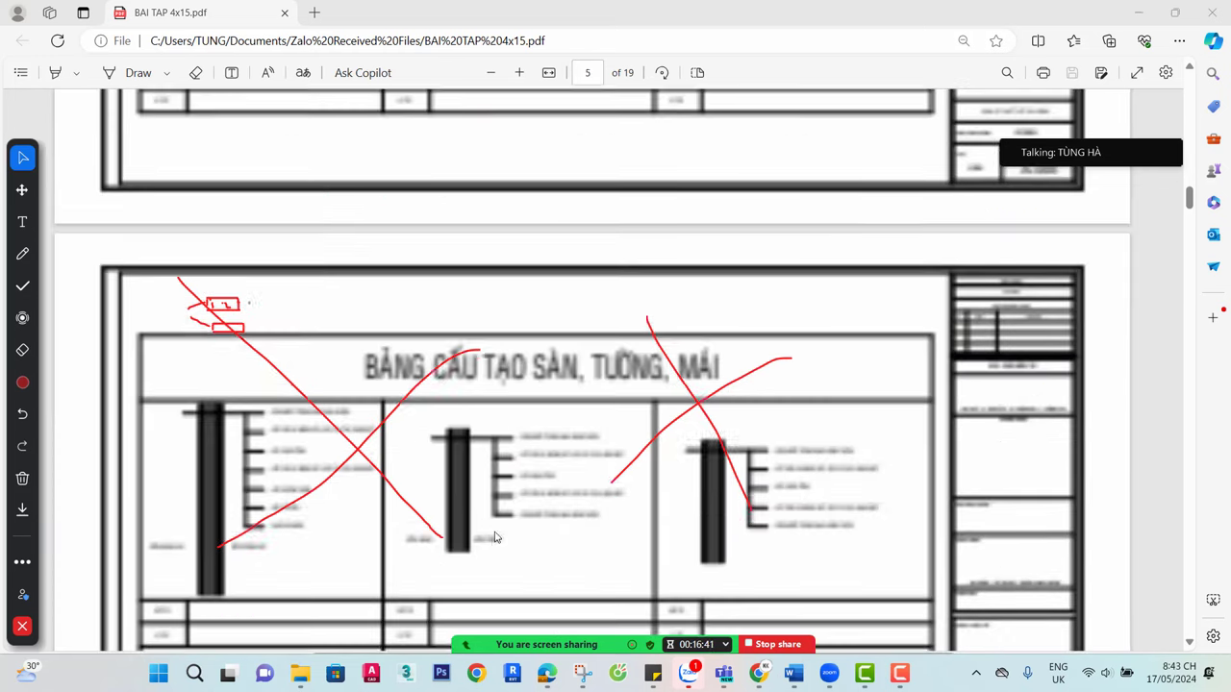
scroll(468, 492, up, 2)
scroll(801, 489, down, 4)
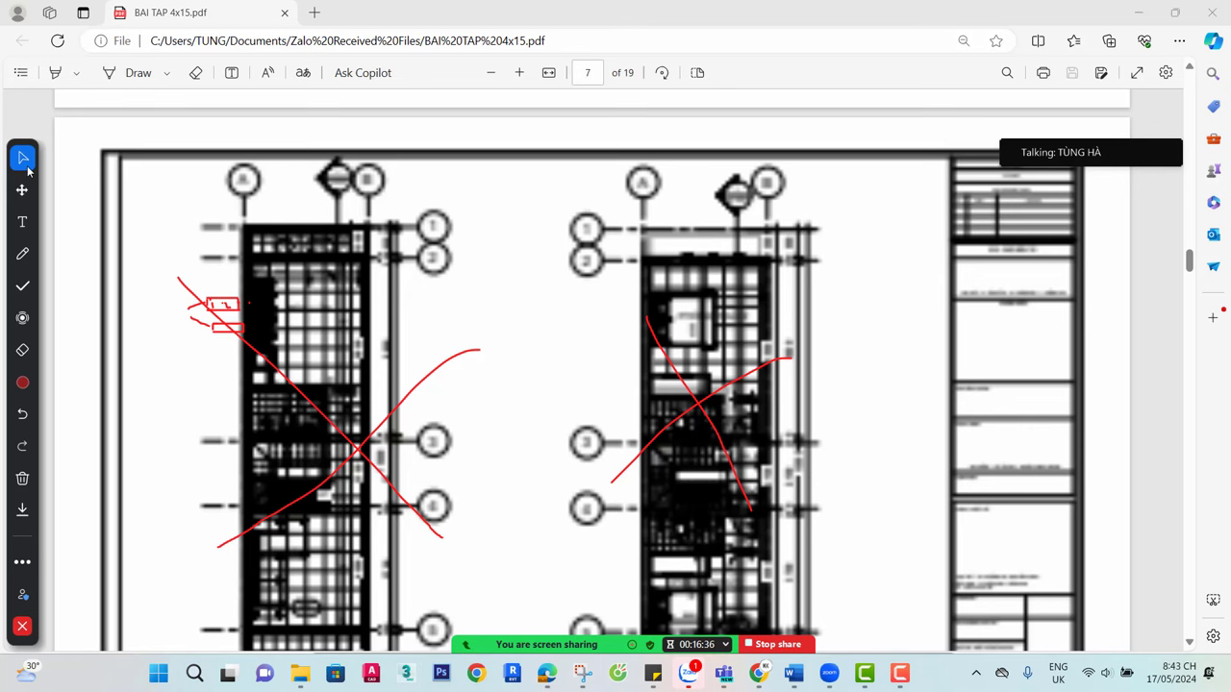
click(23, 478)
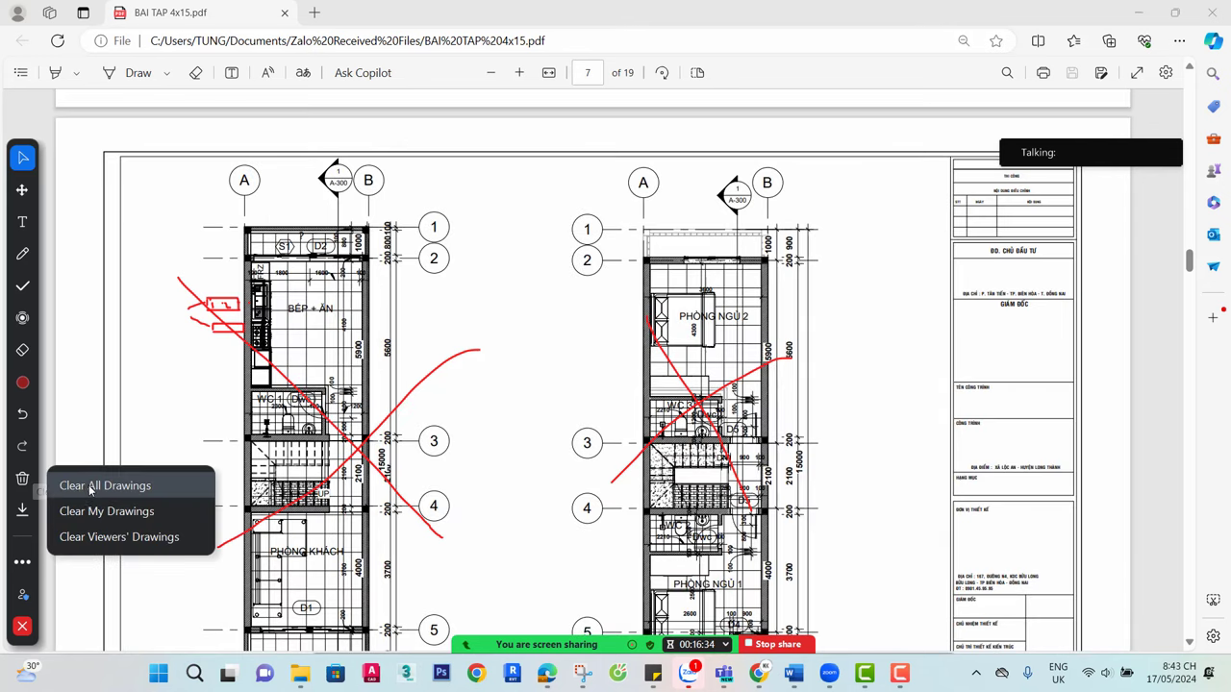
click(93, 484)
Examine the BẢNG CẤU TẠO SÀN, TƯỜNG, MÁI sheets, the architectural symbols sheet and the KÝ HIỆU VẬT LIỆU sheet
scroll(414, 368, up, 10)
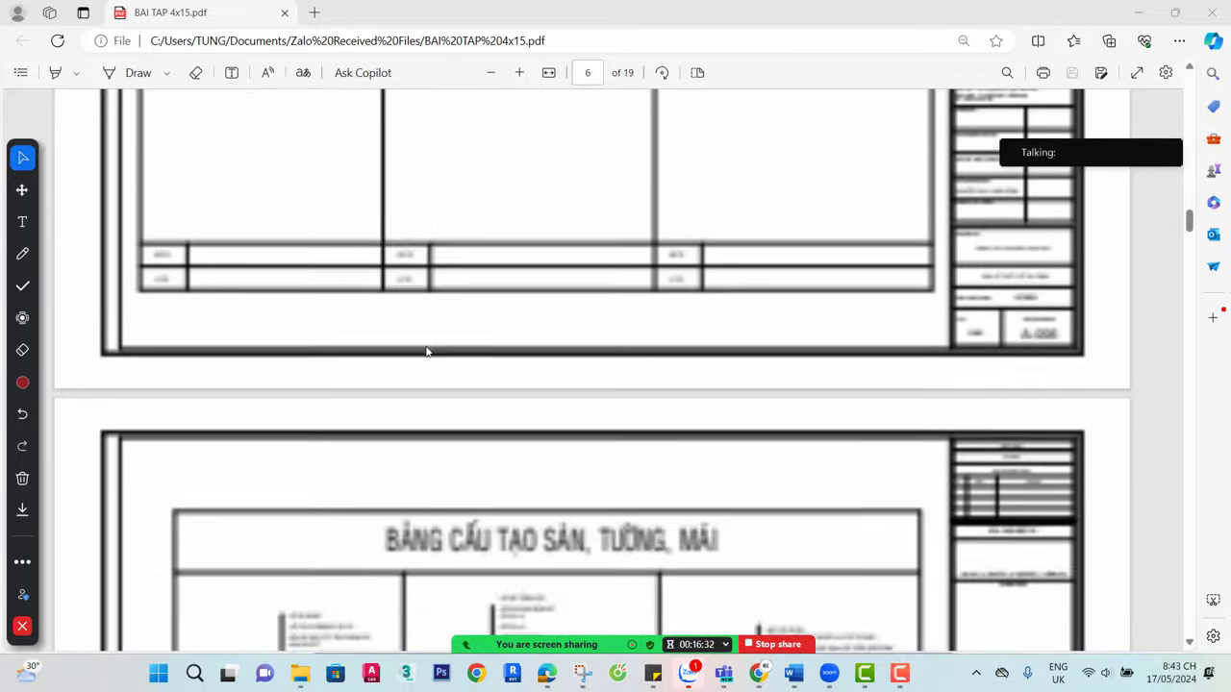
scroll(553, 427, down, 4)
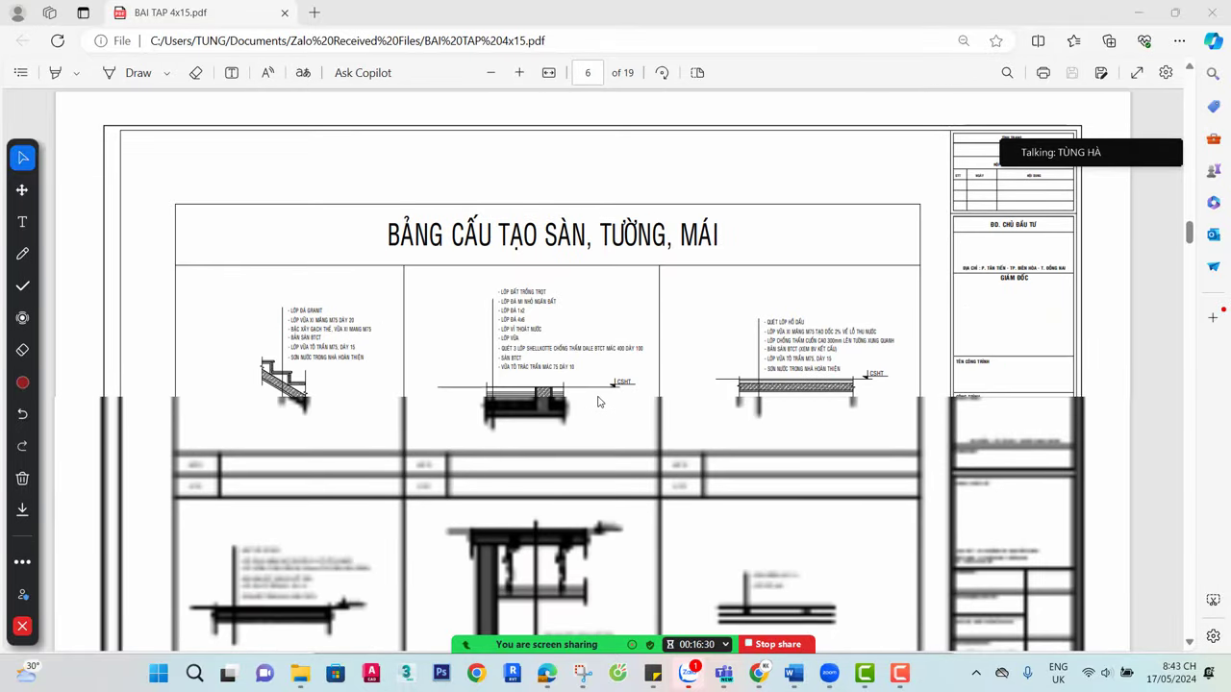
scroll(606, 385, up, 8)
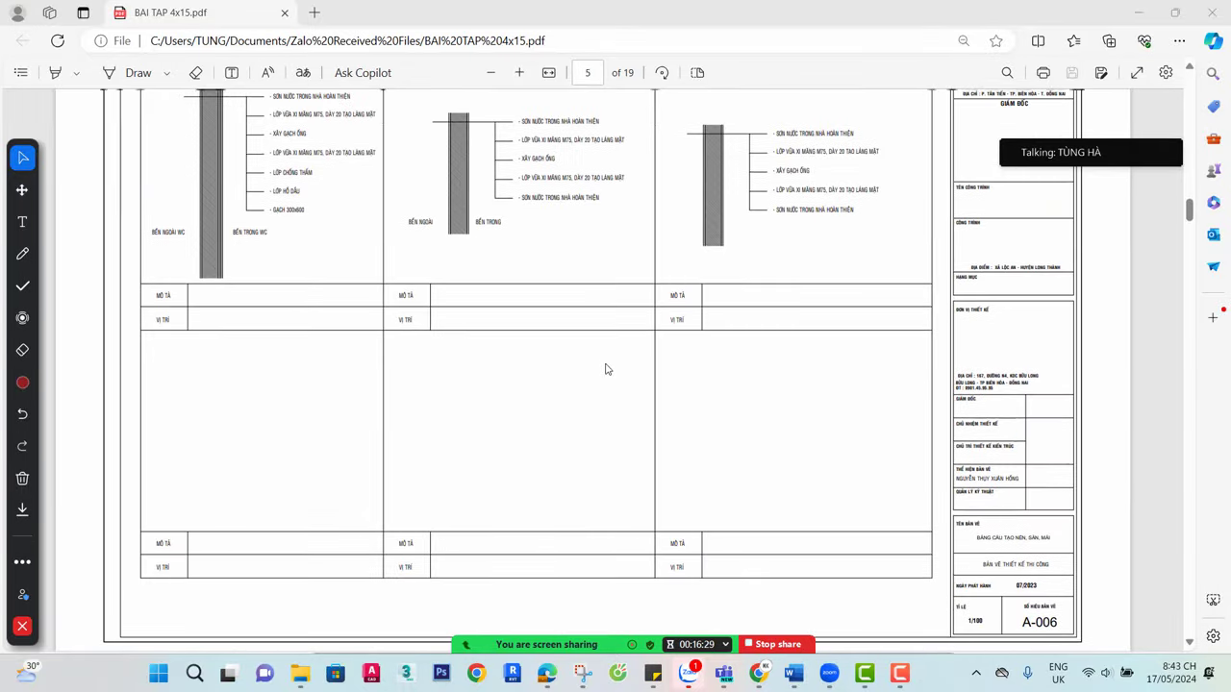
scroll(649, 386, down, 2)
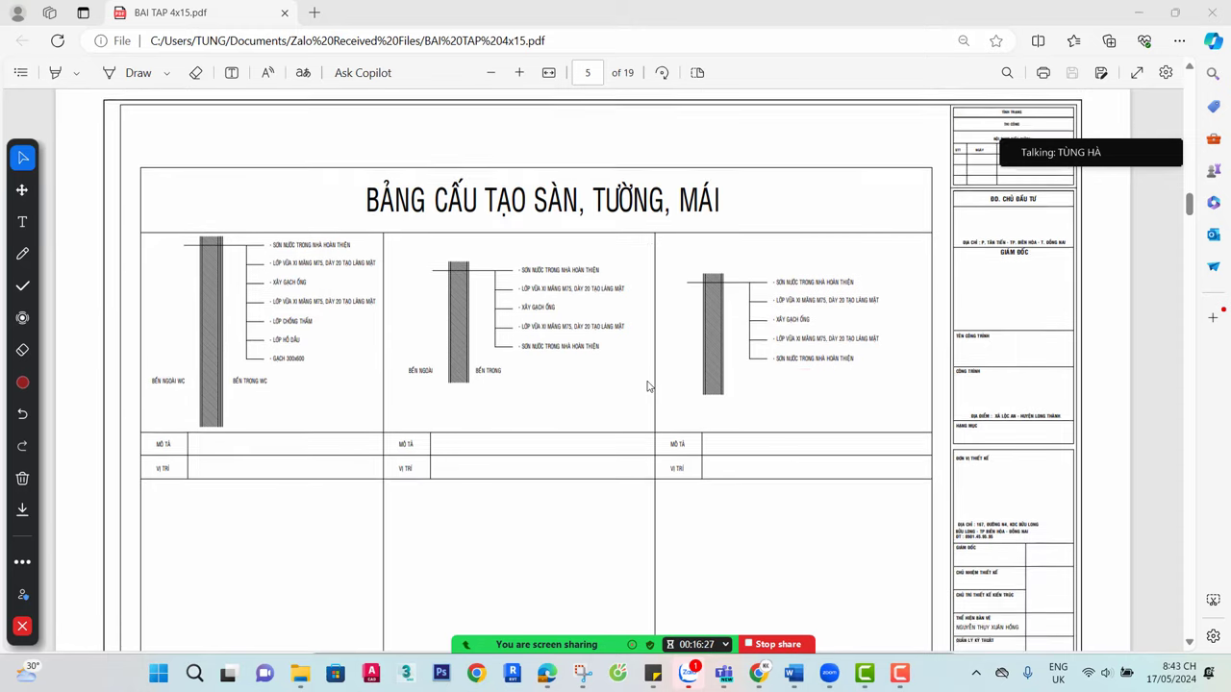
scroll(649, 386, up, 10)
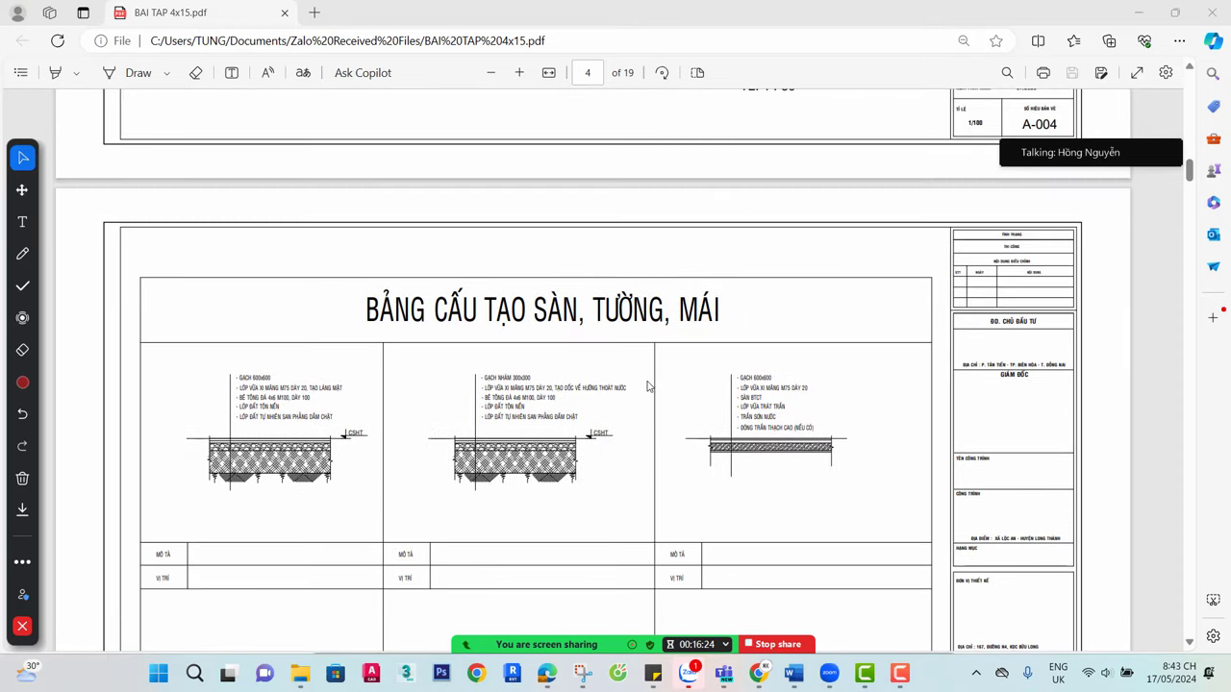
scroll(649, 386, up, 15)
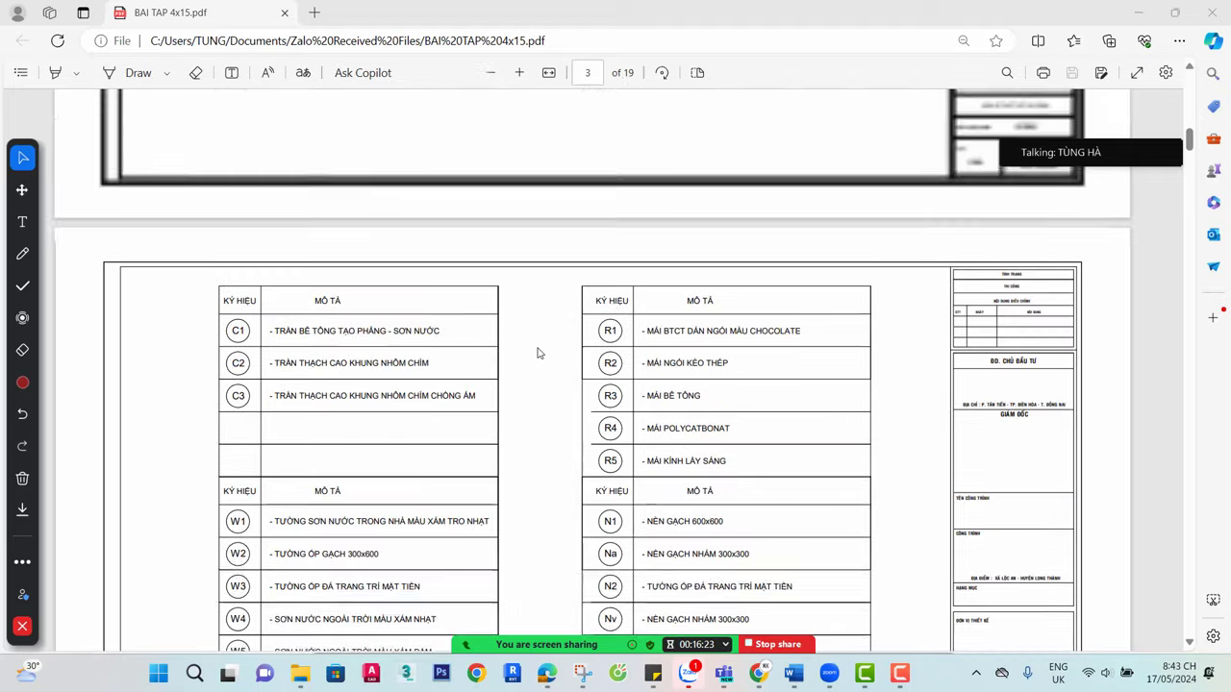
scroll(534, 324, up, 4)
scroll(513, 333, down, 6)
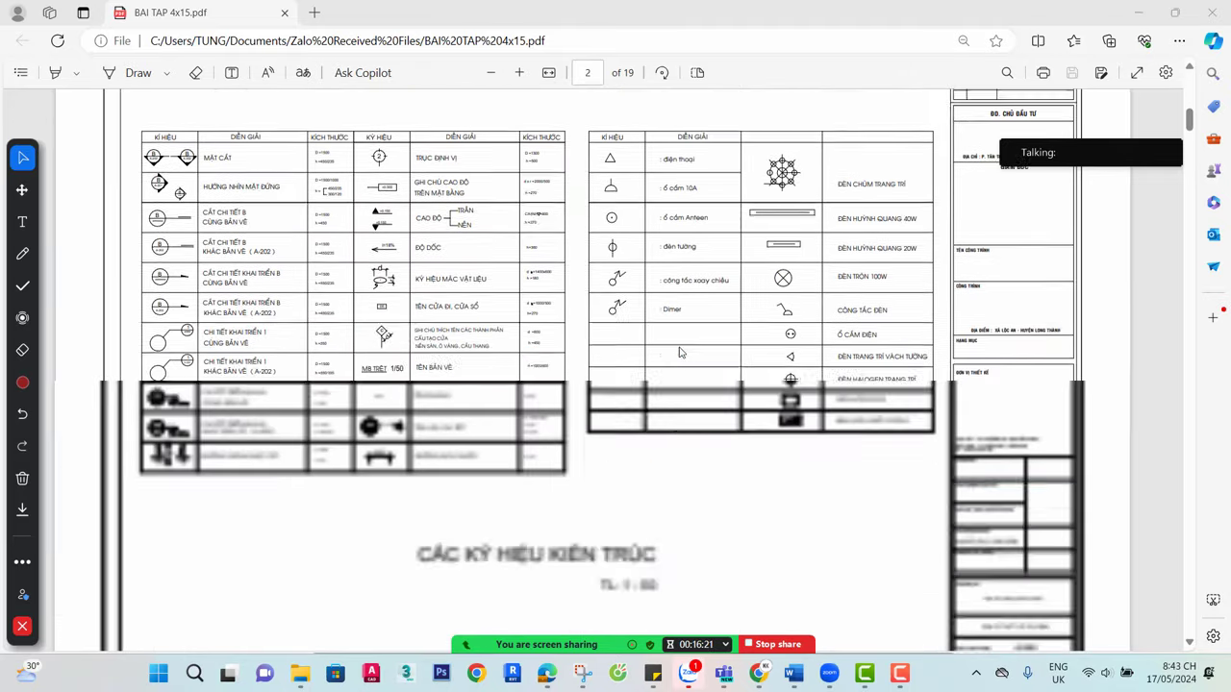
scroll(677, 353, down, 3)
scroll(577, 318, up, 3)
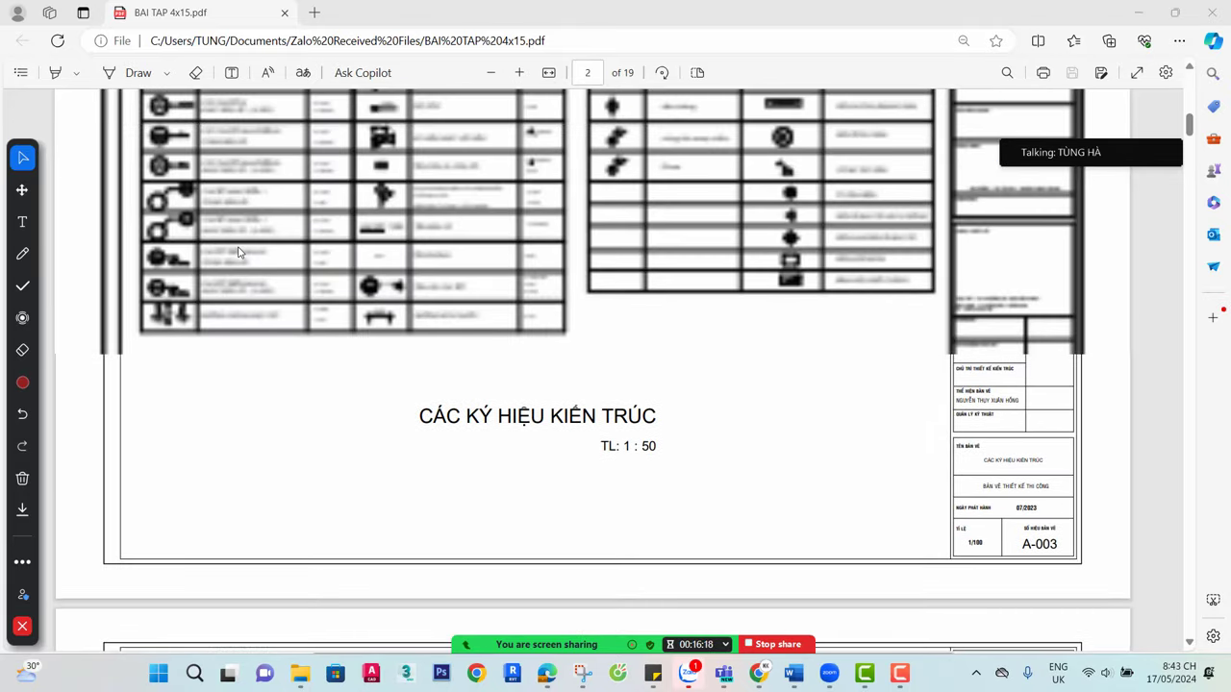
scroll(414, 279, up, 2)
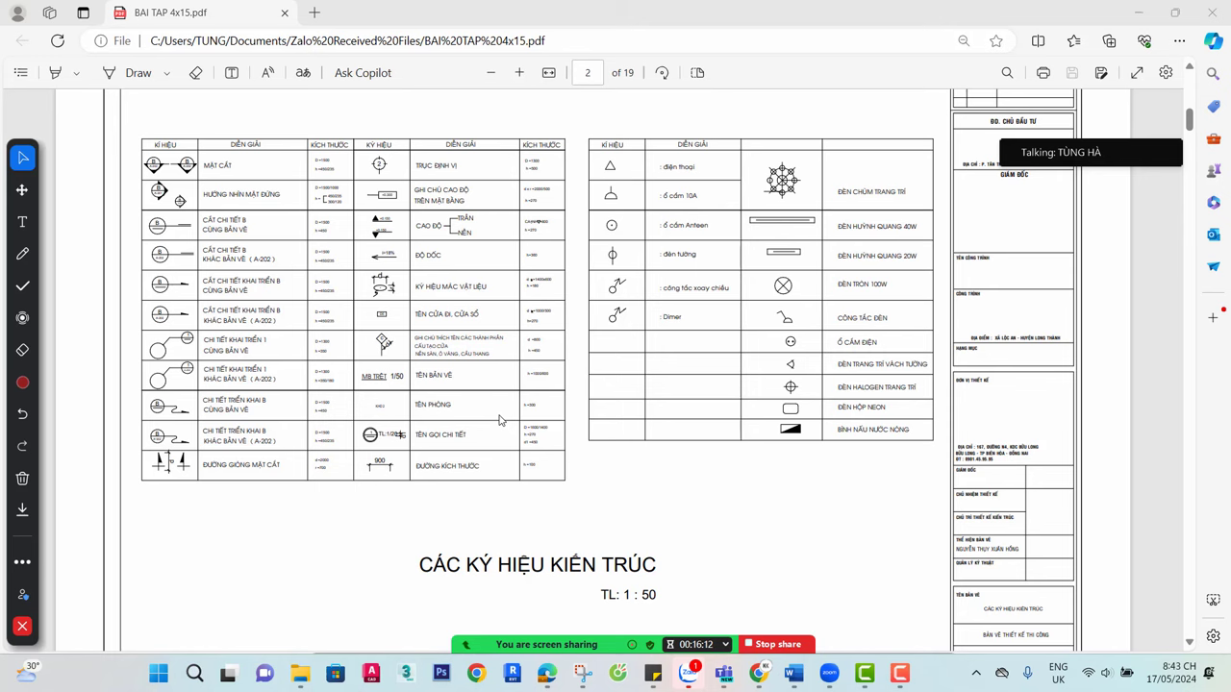
scroll(497, 374, down, 8)
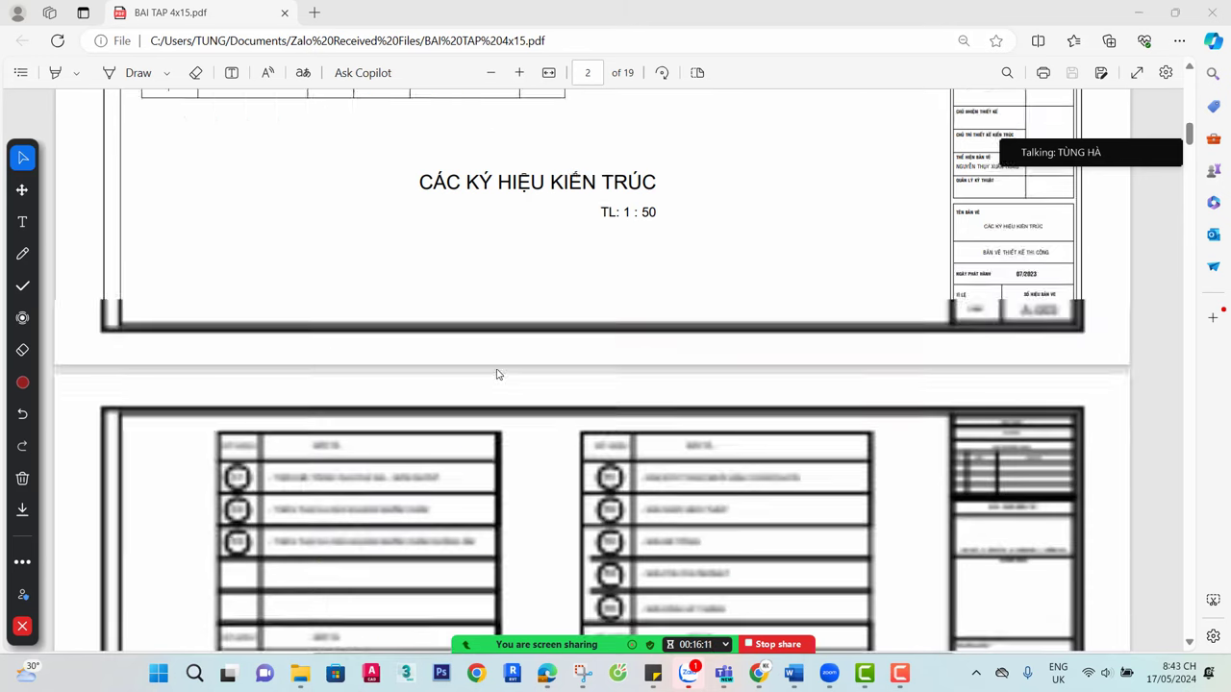
scroll(411, 335, down, 3)
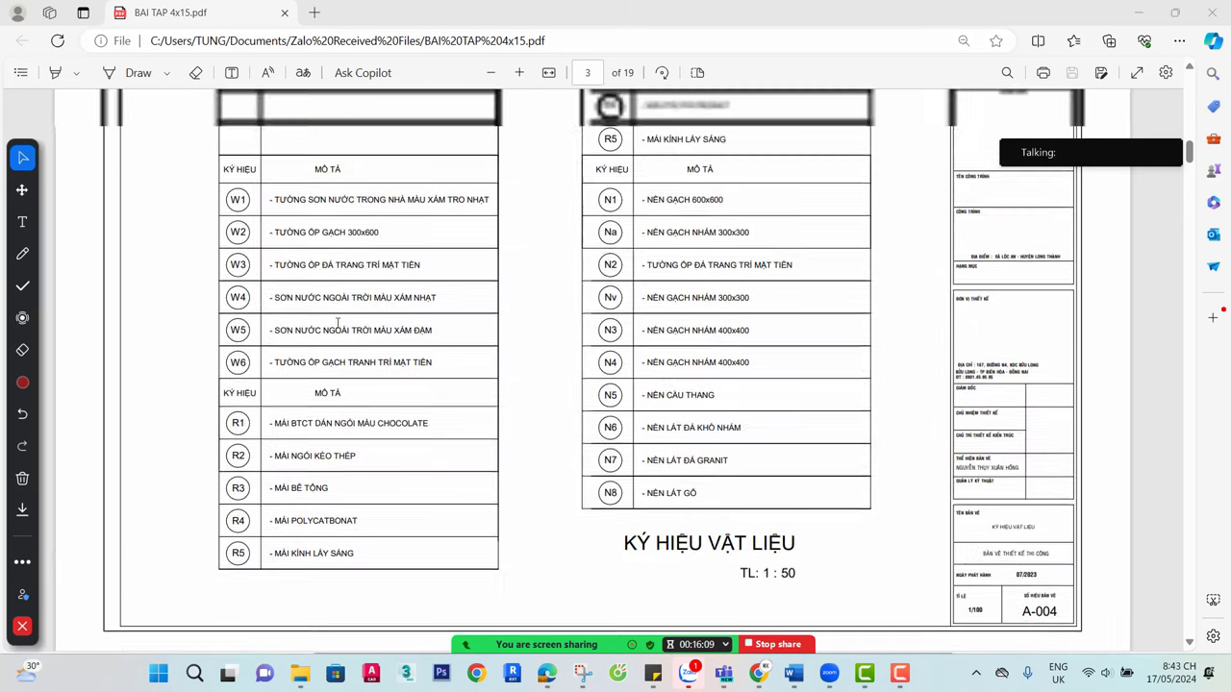
Examine the KÝ HIỆU VẬT LIỆU sheet, the dimensioned floor plans and the furniture layout plans on pages 7 to 10
scroll(345, 277, up, 1)
scroll(346, 277, up, 2)
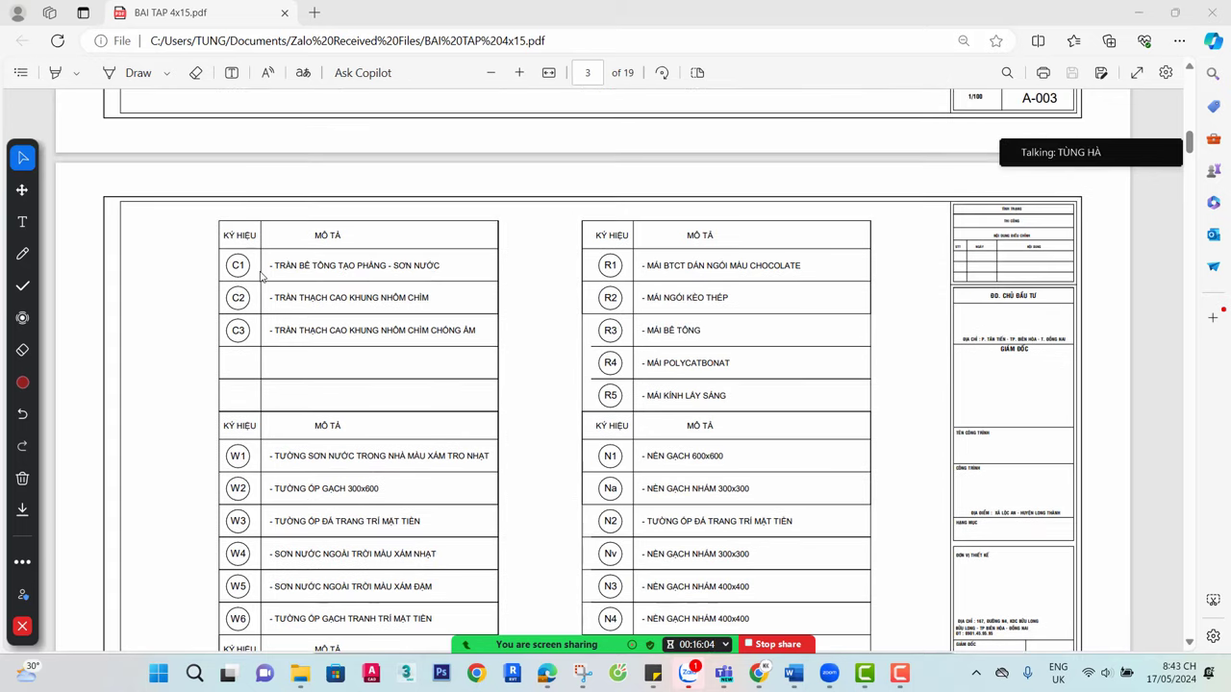
scroll(461, 310, up, 10)
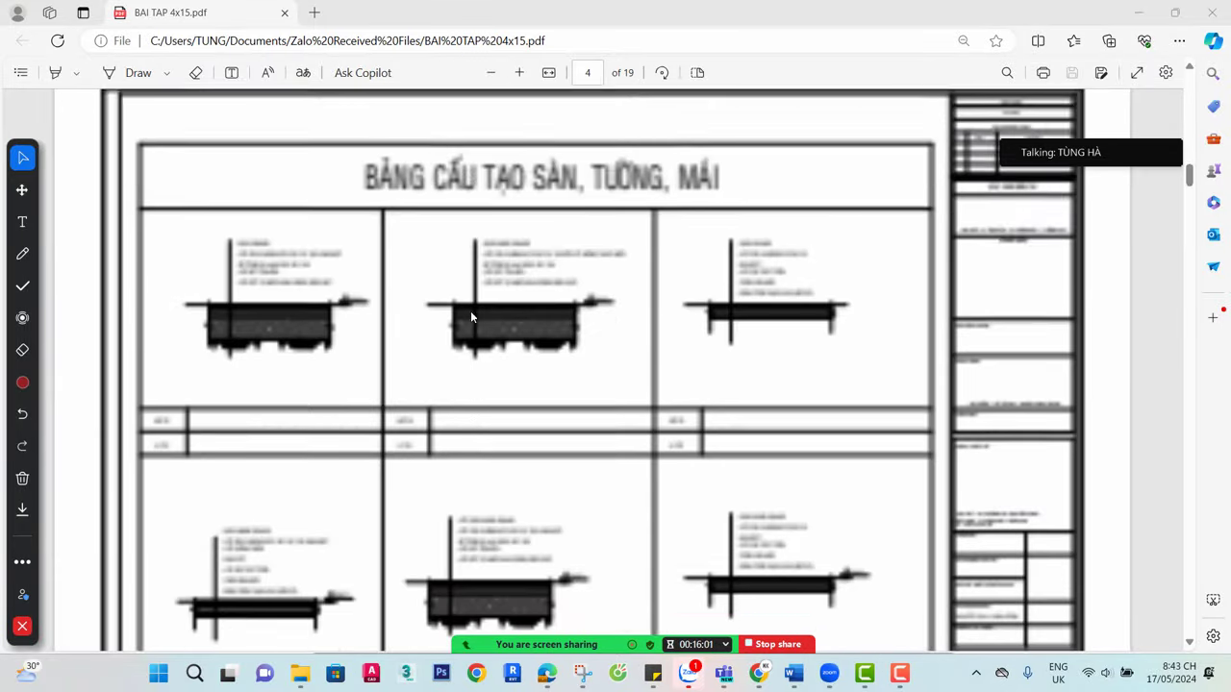
scroll(470, 310, down, 10)
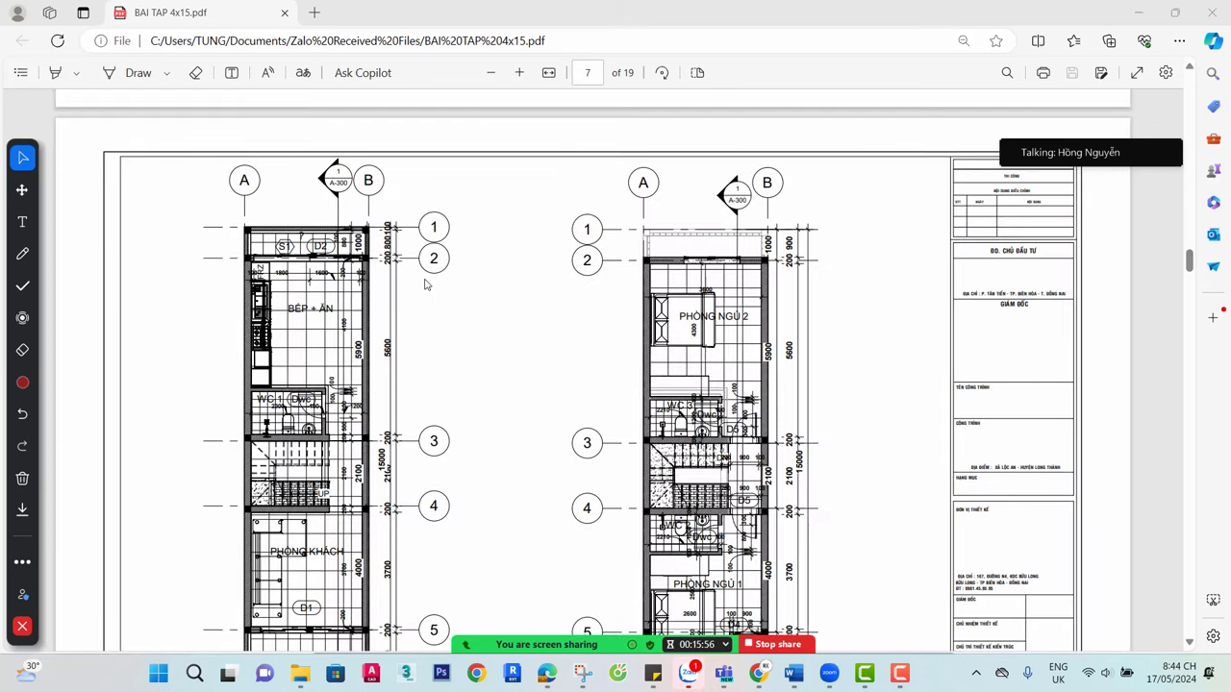
scroll(403, 274, down, 3)
scroll(404, 274, up, 3)
scroll(365, 271, down, 1)
scroll(595, 318, down, 5)
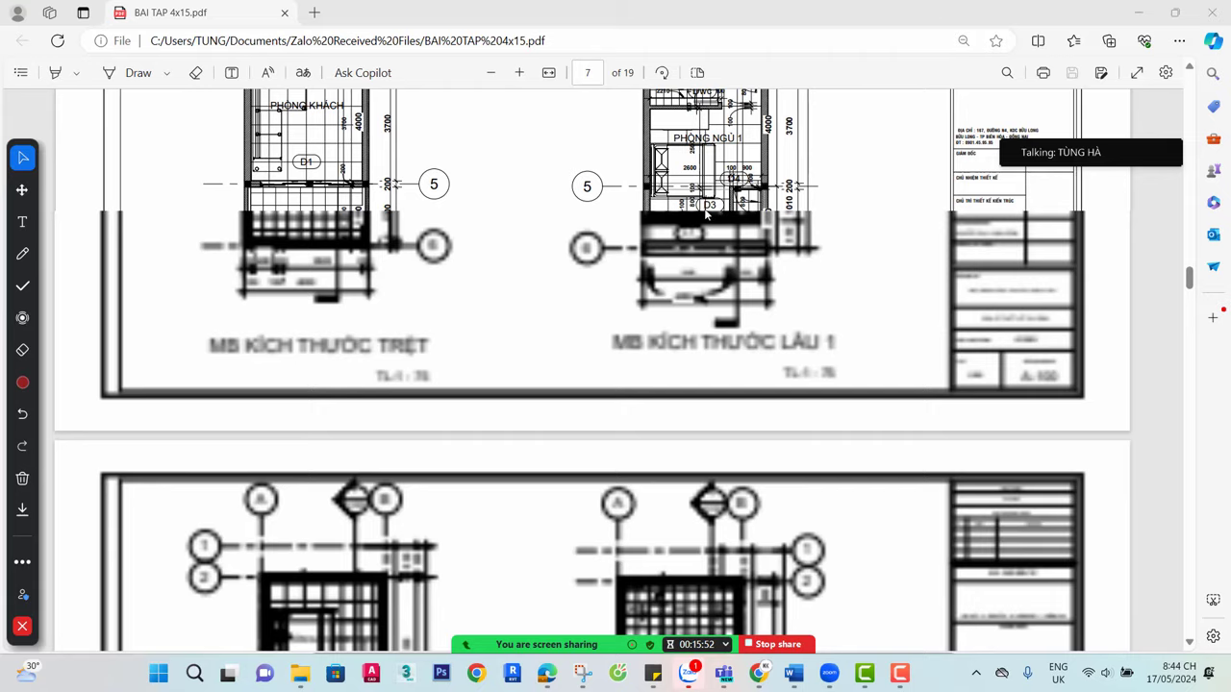
scroll(412, 305, down, 4)
scroll(411, 305, down, 4)
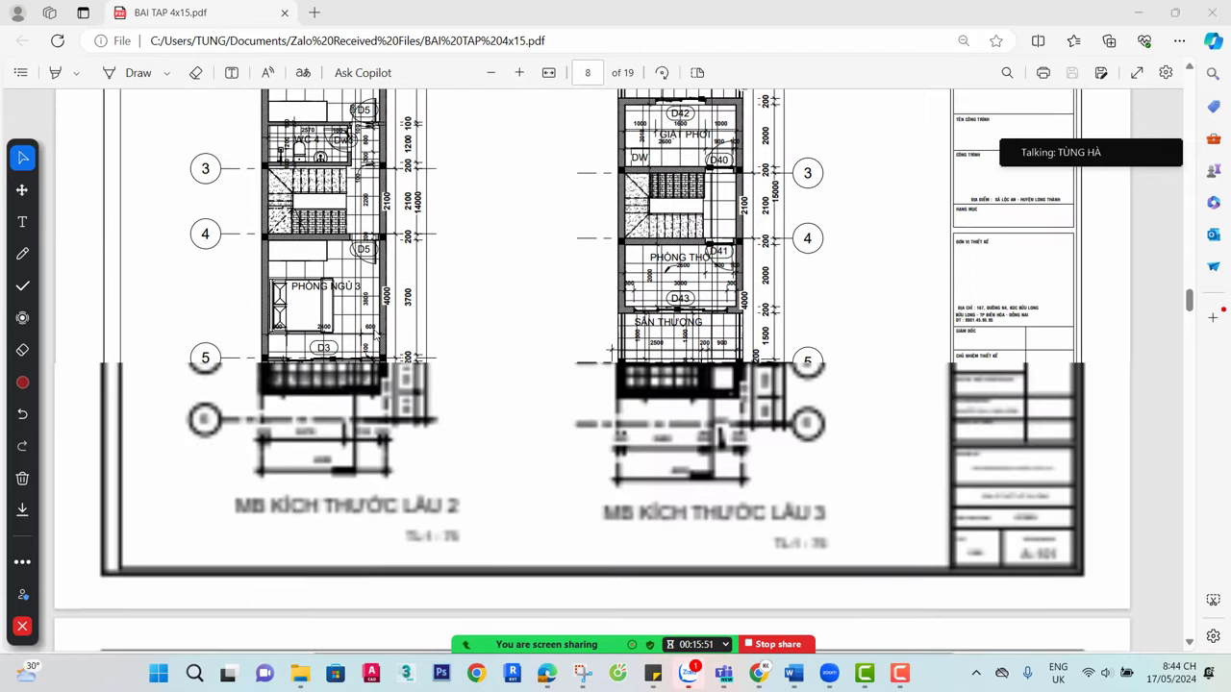
scroll(373, 335, down, 9)
scroll(373, 334, down, 8)
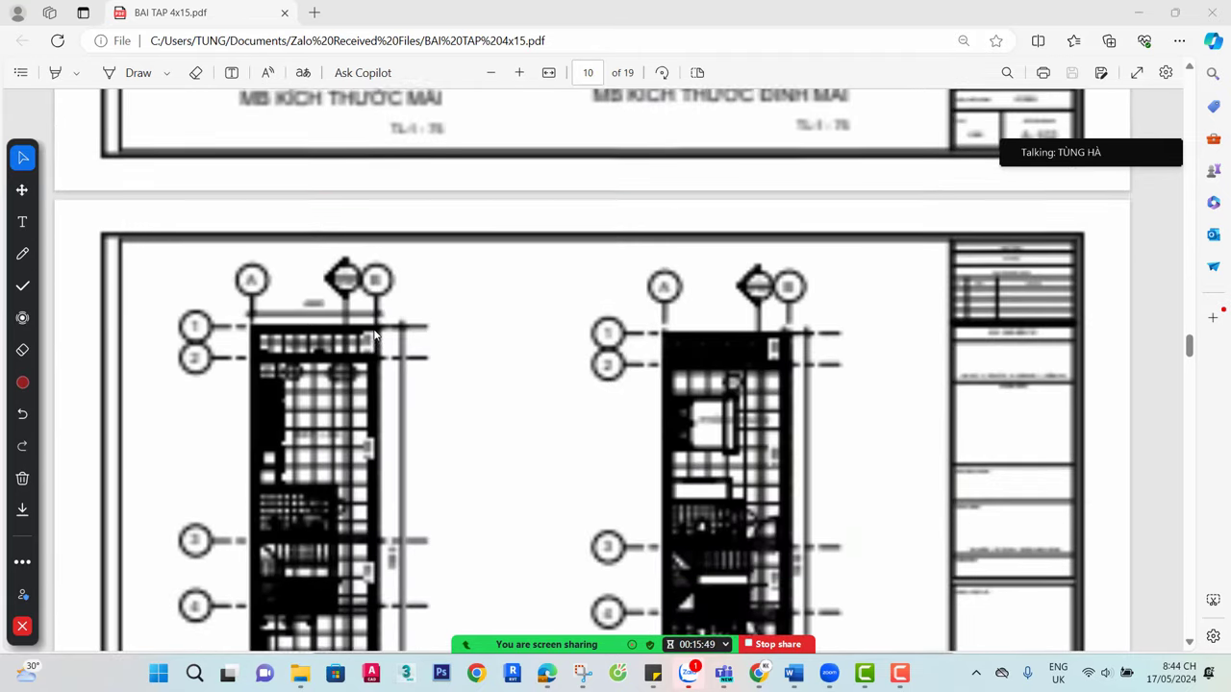
scroll(375, 333, down, 4)
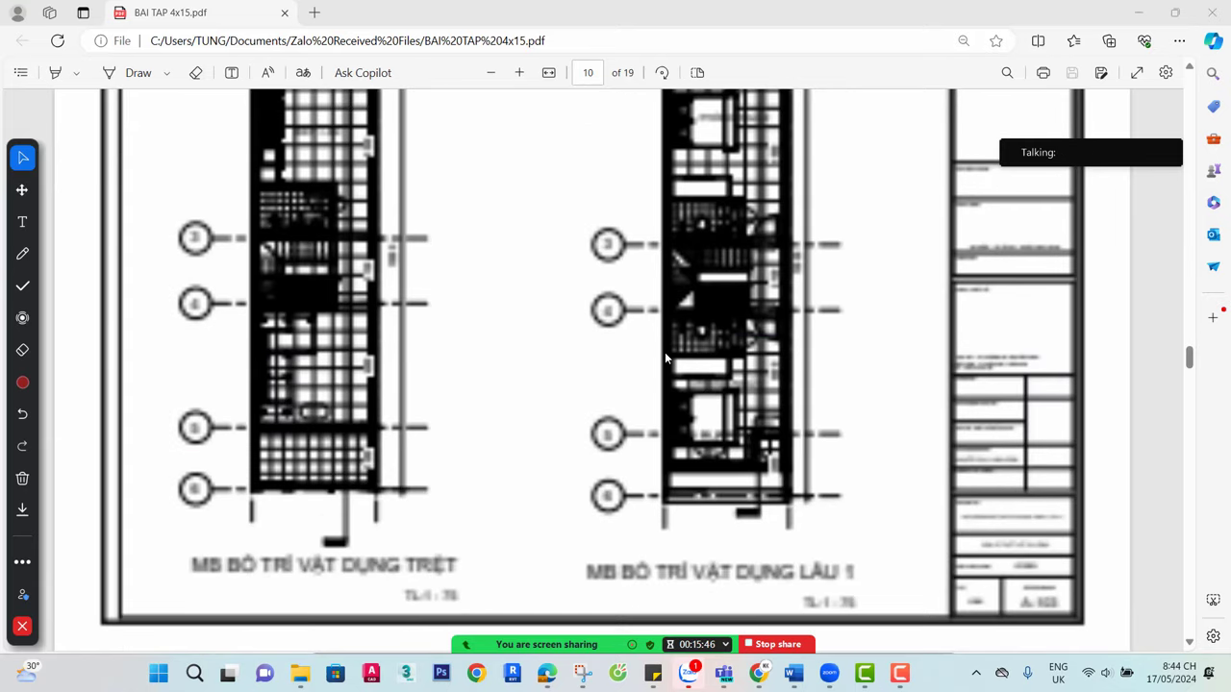
Go back to the start of the PDF and review the architectural symbols and material symbols sheets
scroll(825, 331, up, 20)
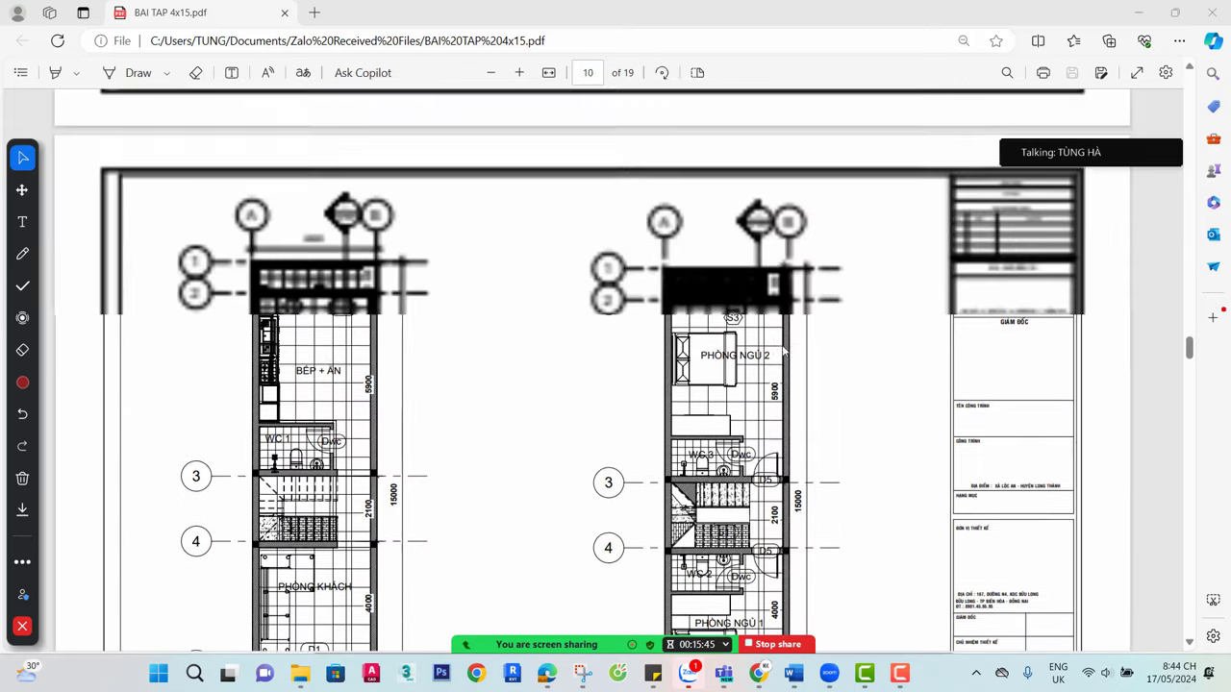
scroll(825, 331, up, 20)
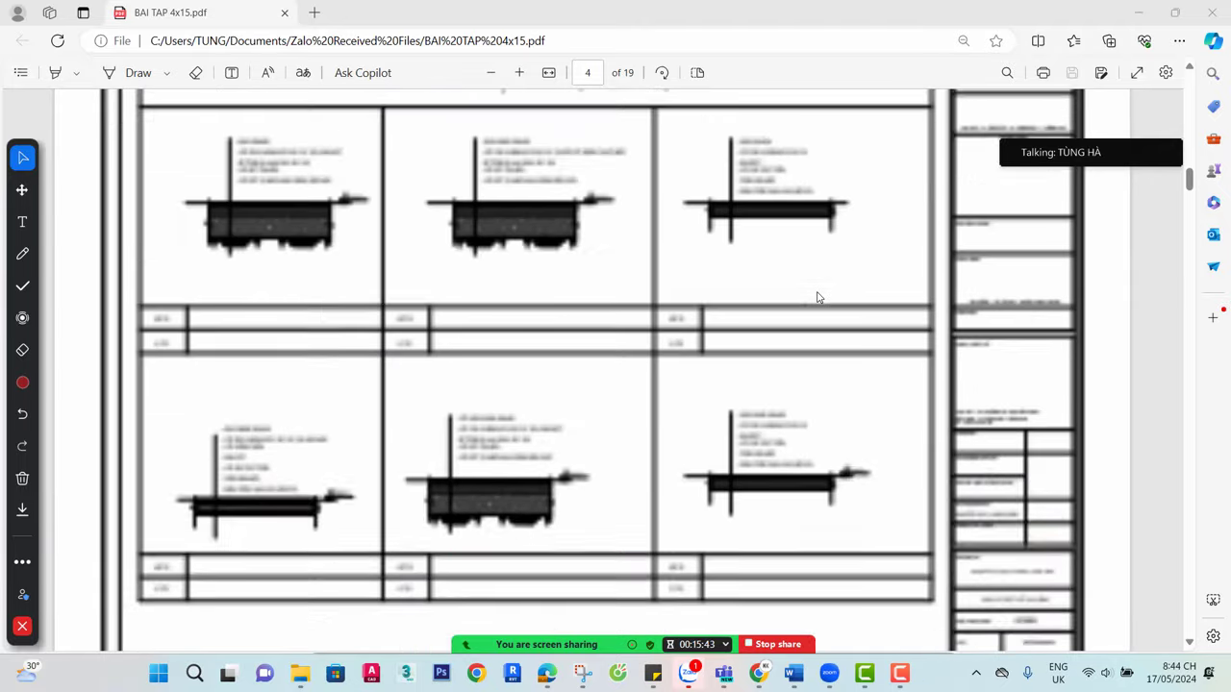
scroll(817, 295, up, 5)
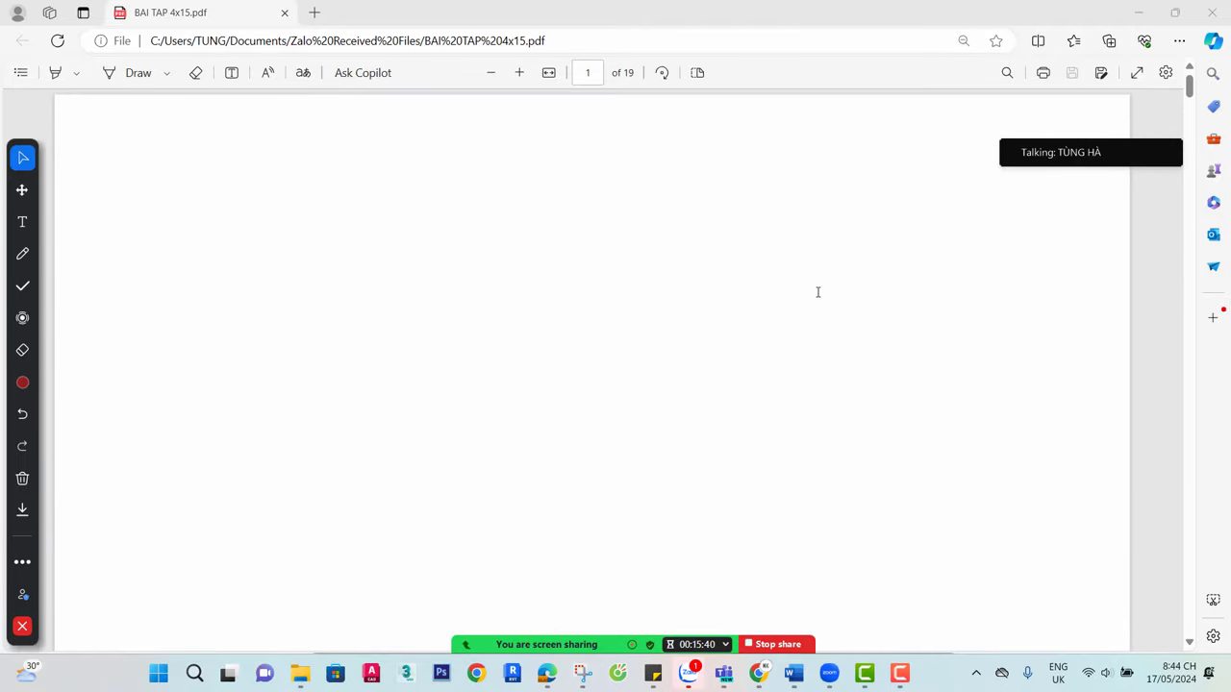
scroll(783, 332, down, 2)
scroll(657, 346, down, 3)
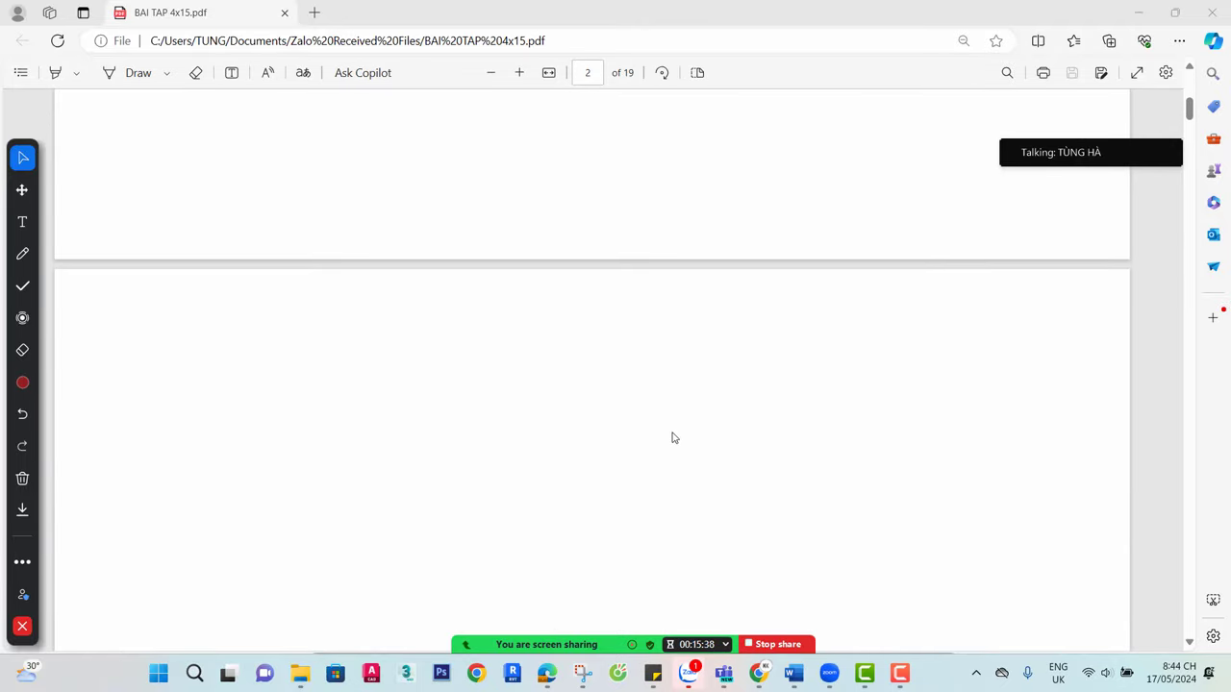
scroll(302, 349, down, 3)
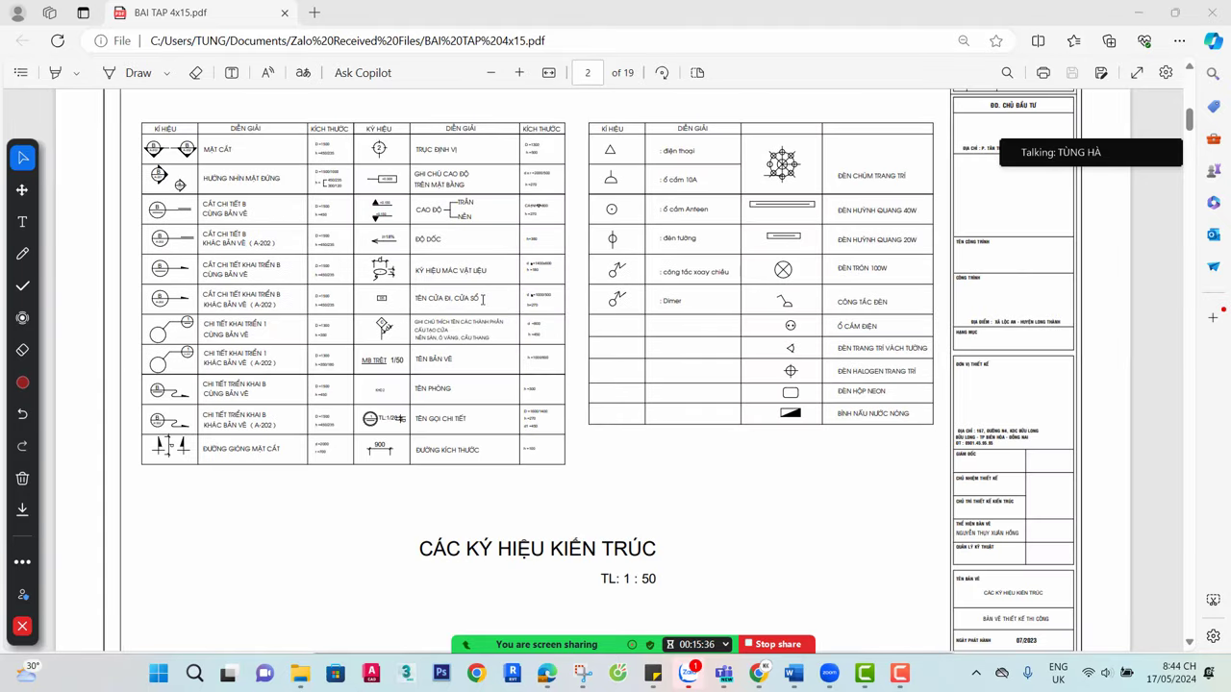
scroll(534, 295, down, 3)
scroll(519, 296, down, 3)
scroll(460, 402, down, 5)
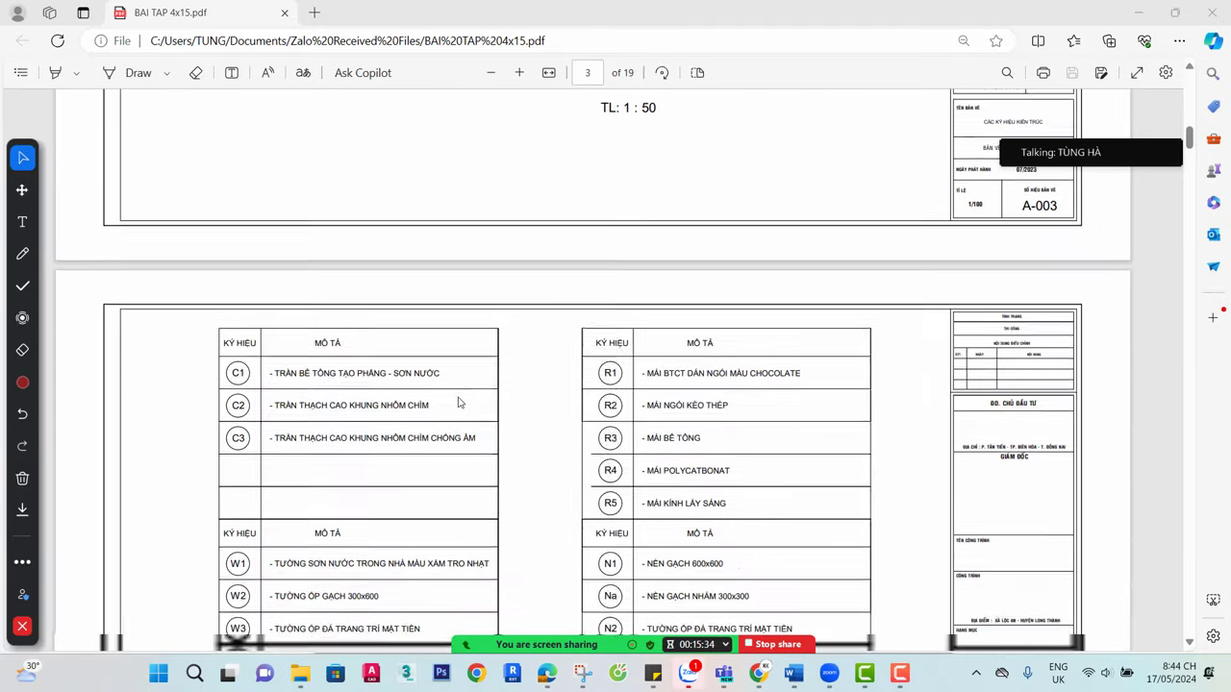
scroll(467, 402, up, 3)
scroll(474, 401, down, 10)
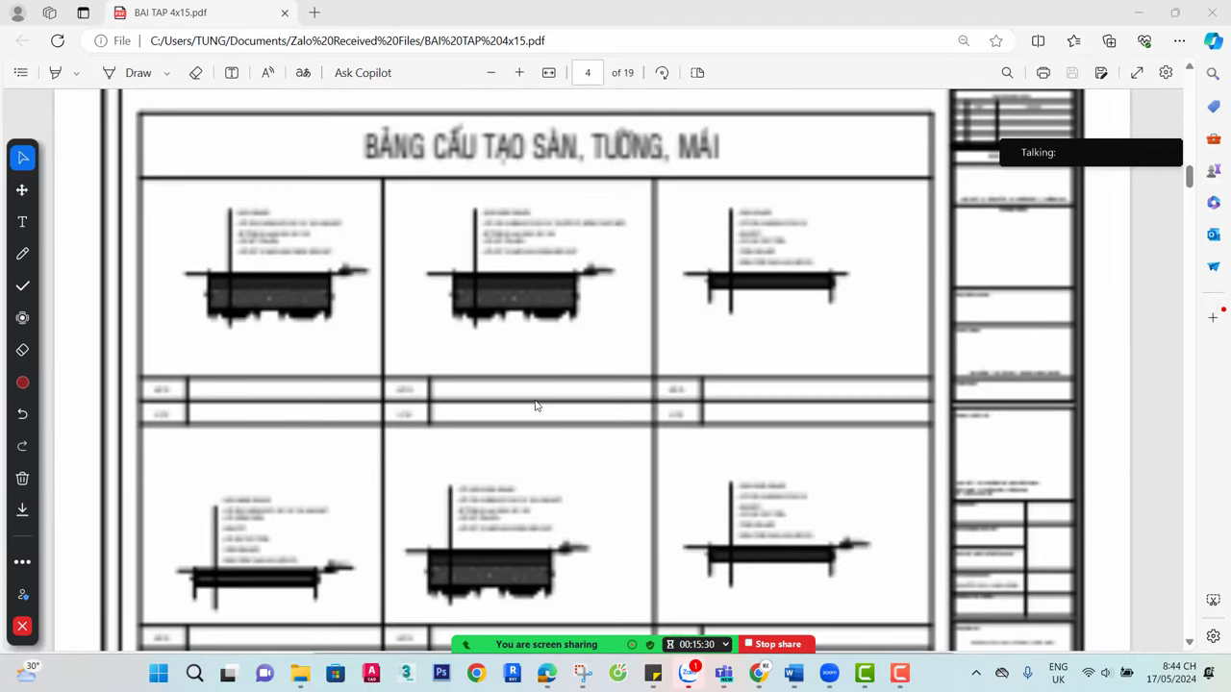
Enlarge the GẠCH 600x600 and GẠCH NHÁM 300x300 ground-floor details on the BẢNG CẤU TẠO SÀN, TƯỜNG, MÁI sheet
scroll(533, 402, up, 5)
scroll(530, 398, down, 3)
scroll(528, 395, down, 2)
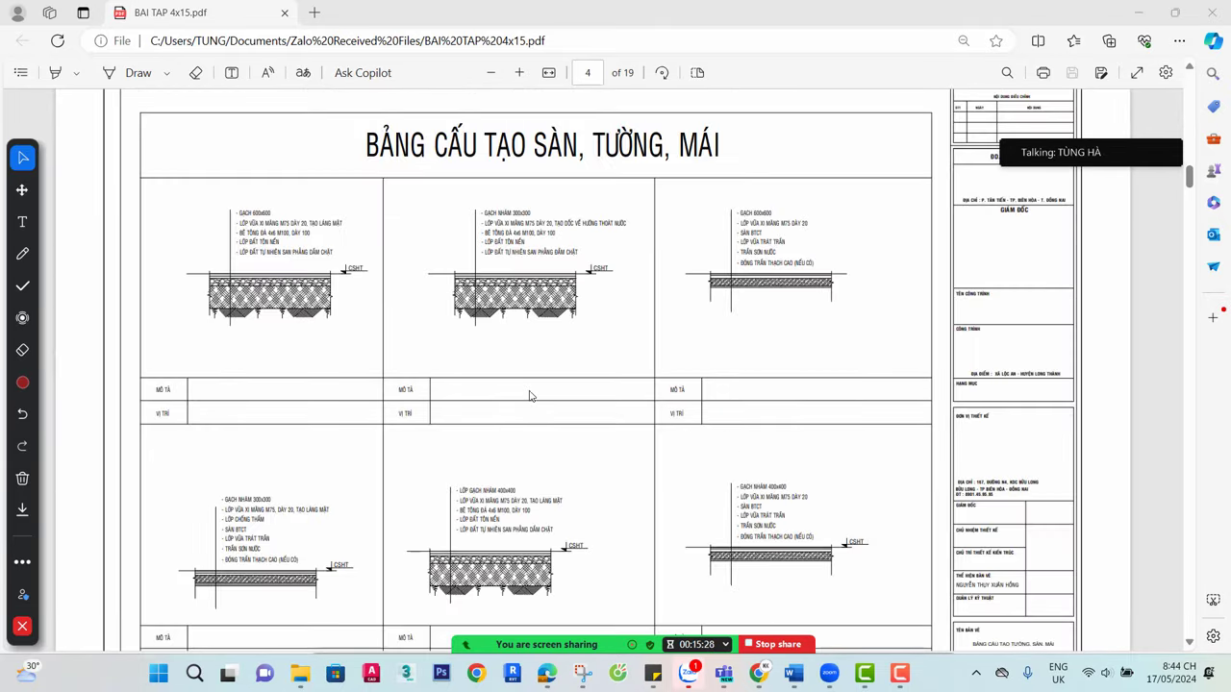
ctrl+scroll(286, 224, up, 2)
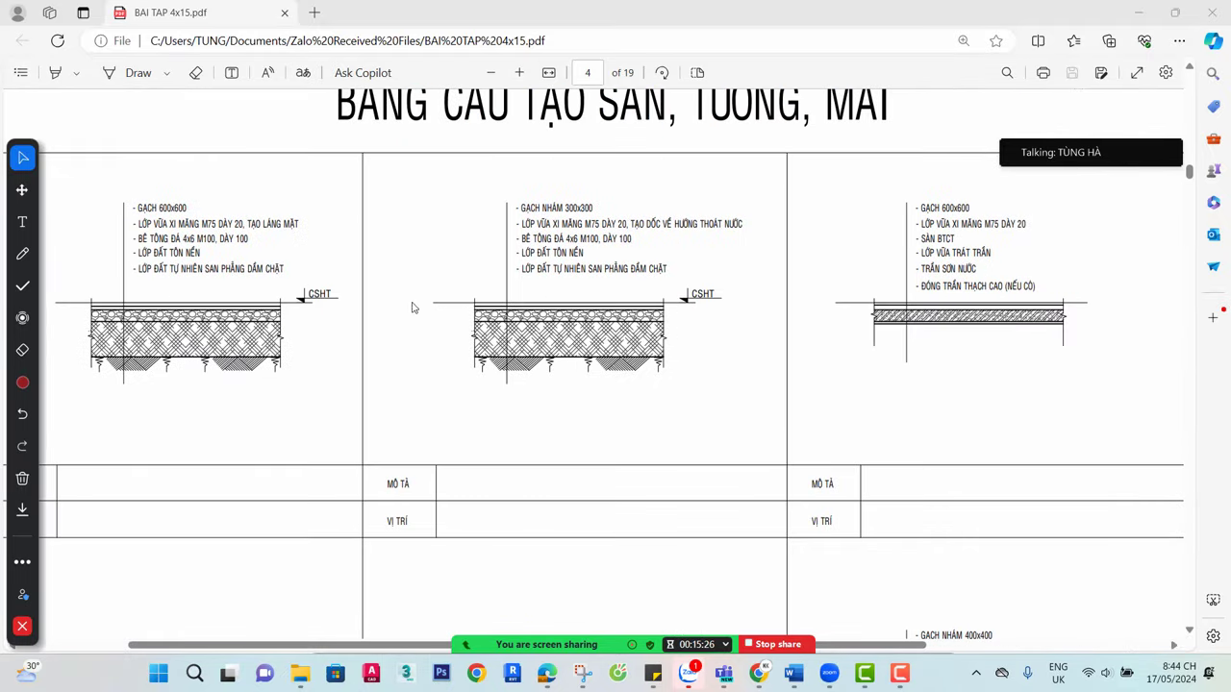
ctrl+scroll(414, 308, up, 1)
scroll(368, 294, left, 3)
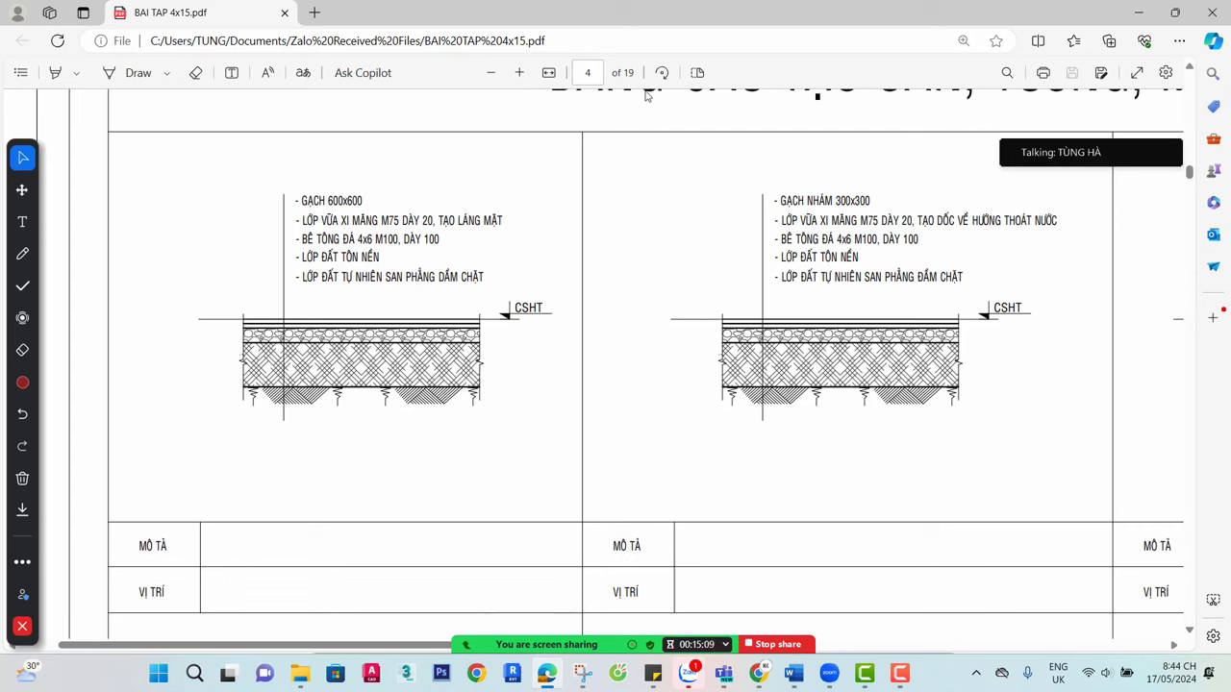
Switch to the Word document 2. CẤU TẠO KIẾN TRÚC 3 and look back through its pile and foundation pages
click(793, 673)
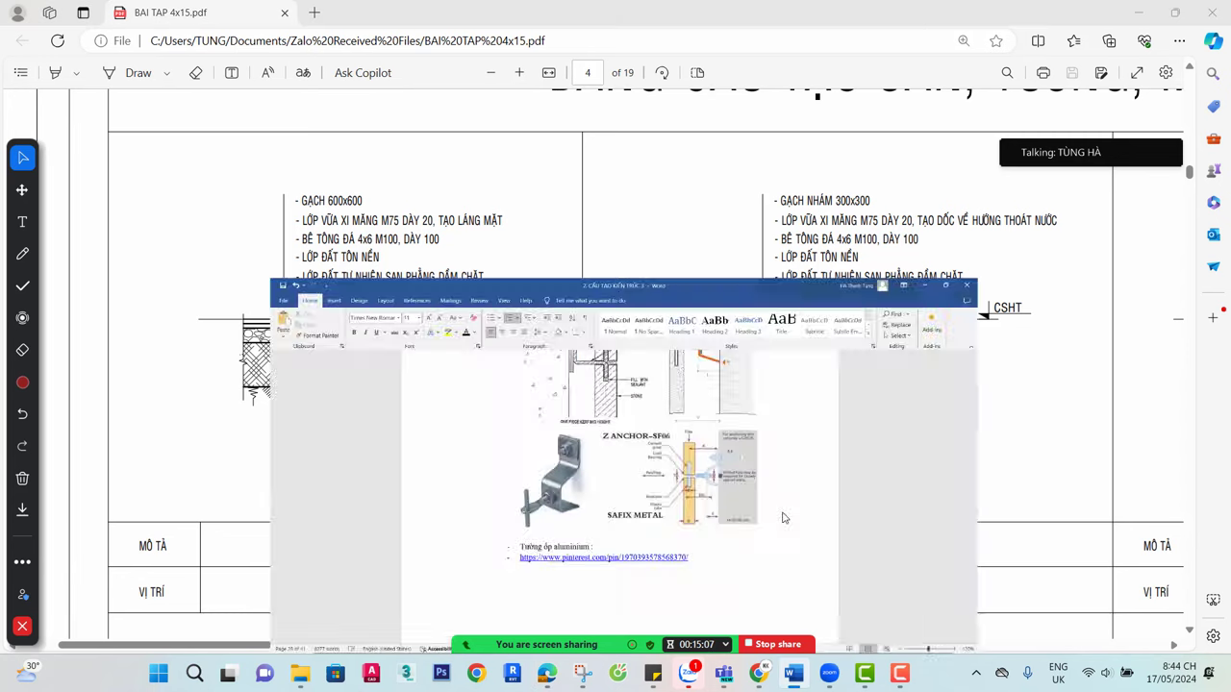
scroll(690, 344, up, 5)
scroll(690, 344, up, 15)
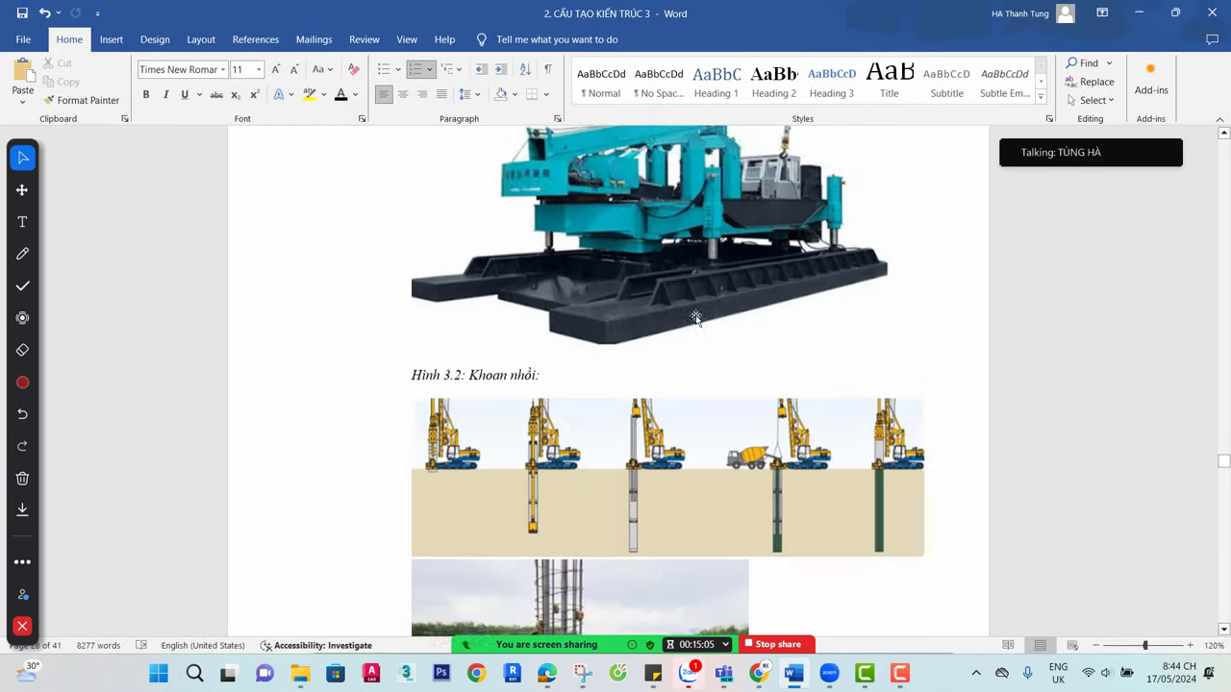
scroll(675, 271, up, 7)
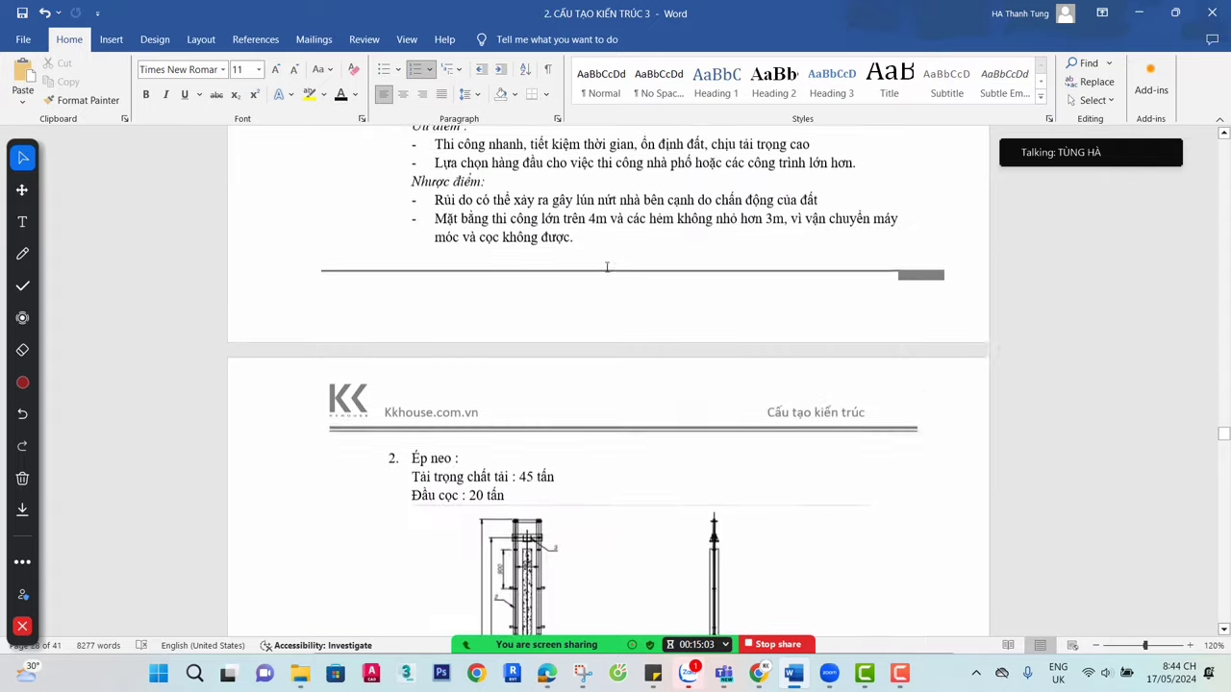
scroll(689, 419, up, 15)
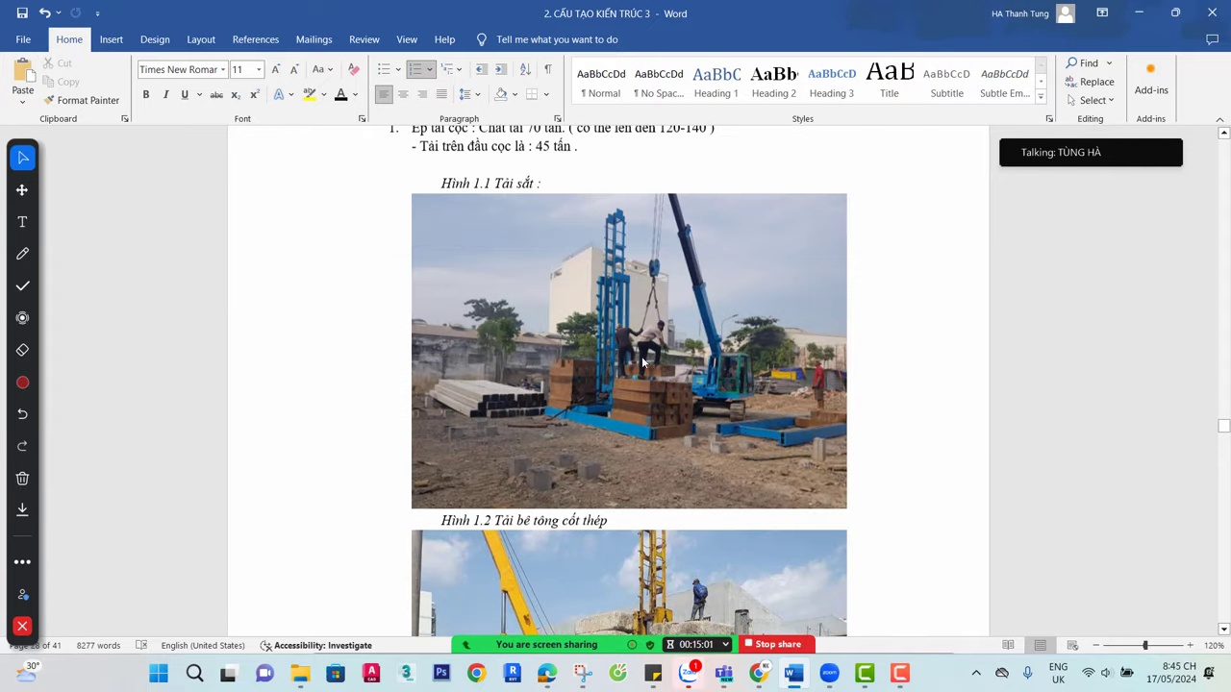
scroll(846, 452, up, 15)
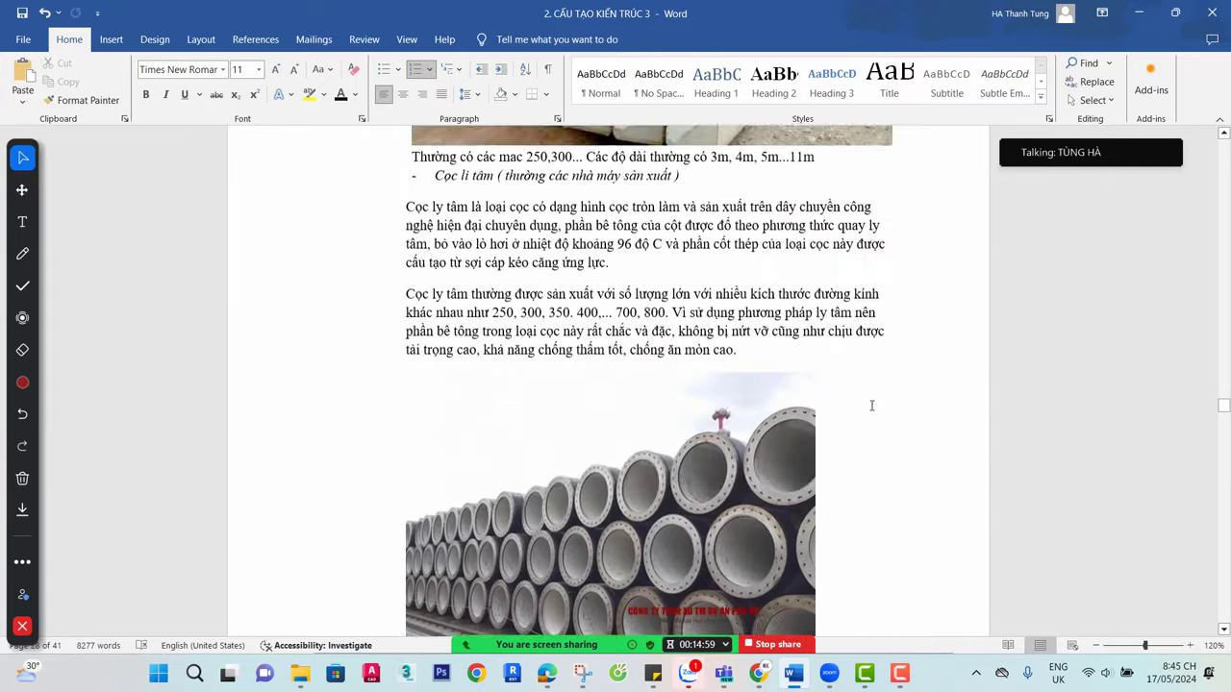
scroll(808, 427, up, 10)
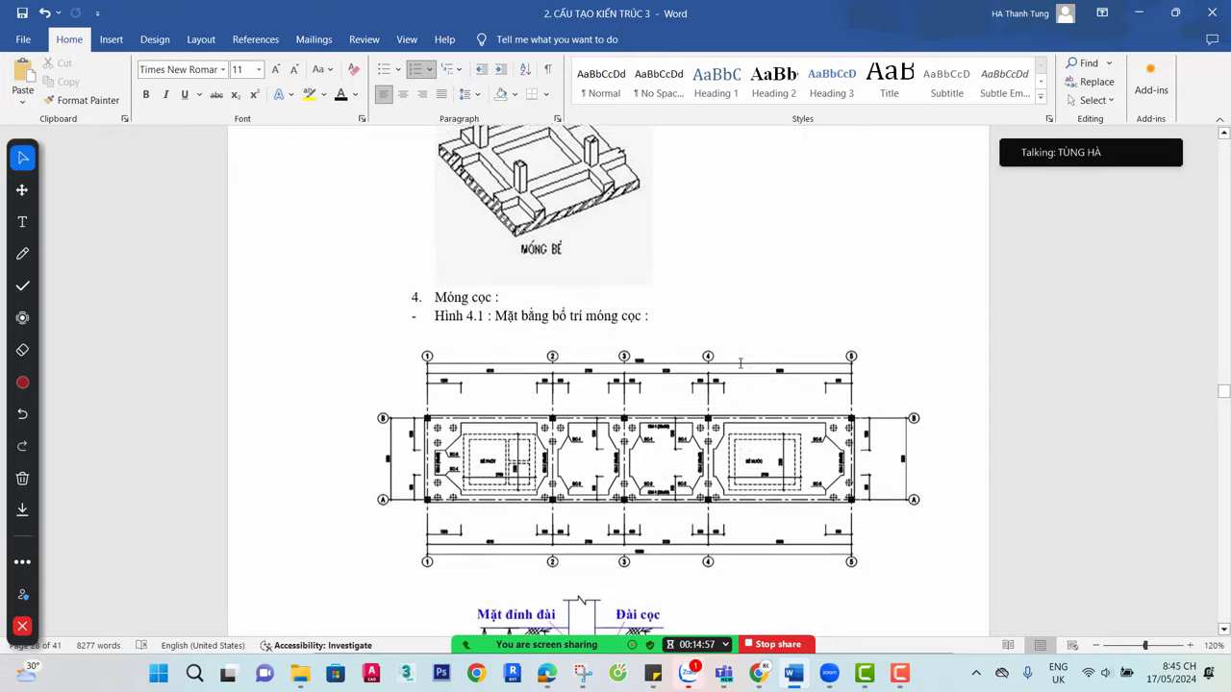
scroll(721, 371, up, 5)
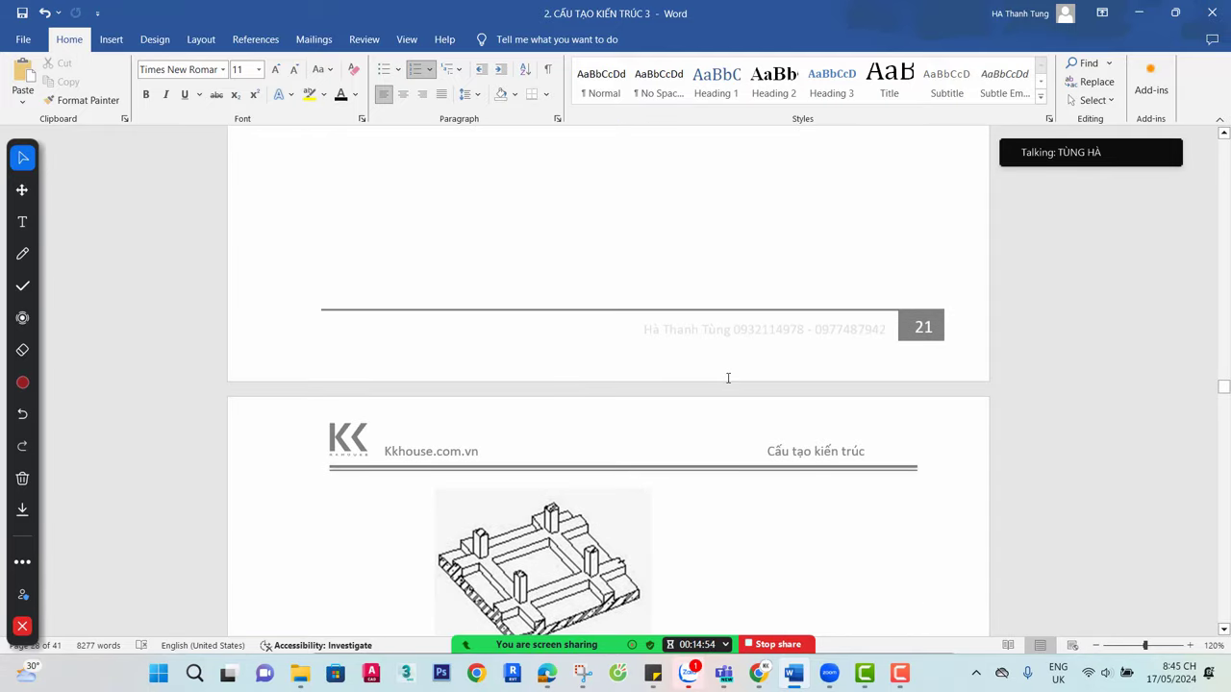
scroll(728, 378, up, 5)
scroll(728, 380, up, 15)
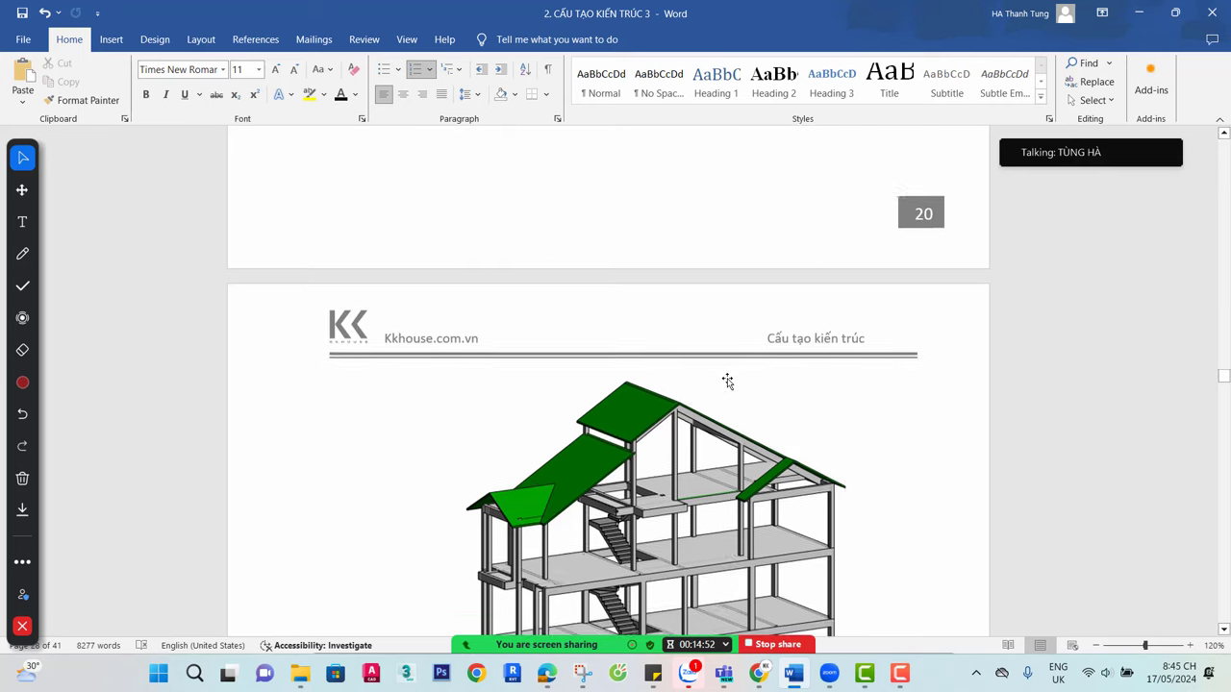
Look back through the foundation types and the artificial and natural ground sections to the start of Chương 2. NỀN VÀ MÓNG
scroll(726, 381, up, 15)
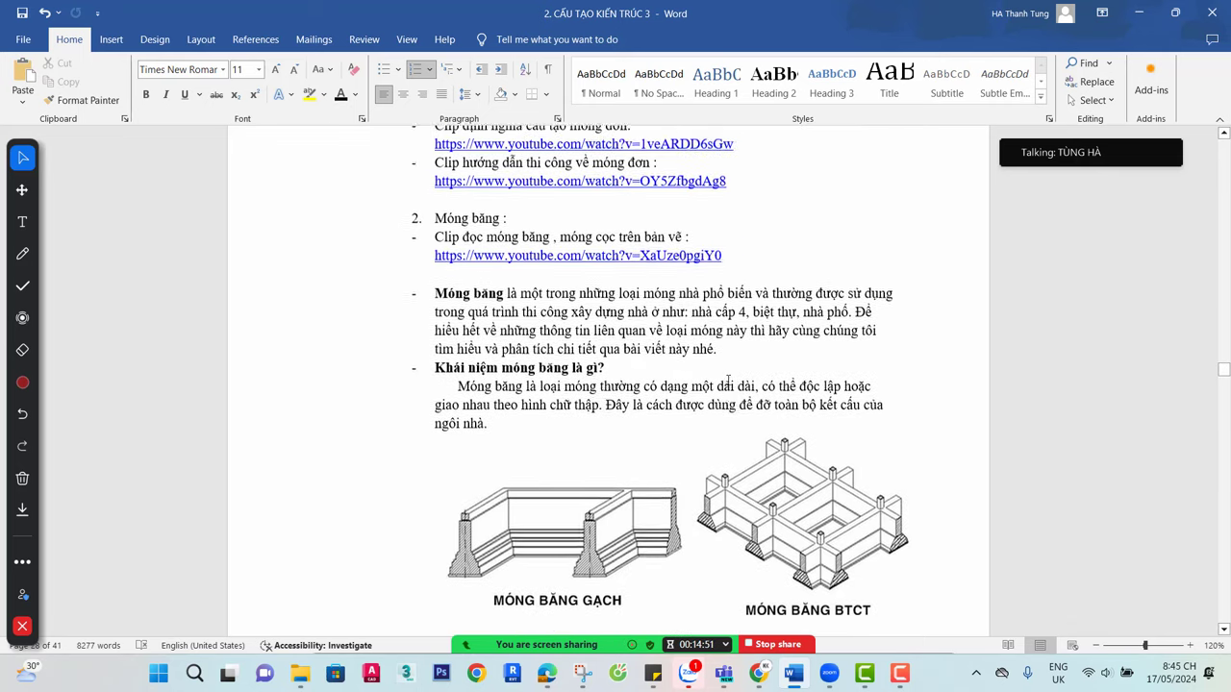
scroll(722, 378, up, 15)
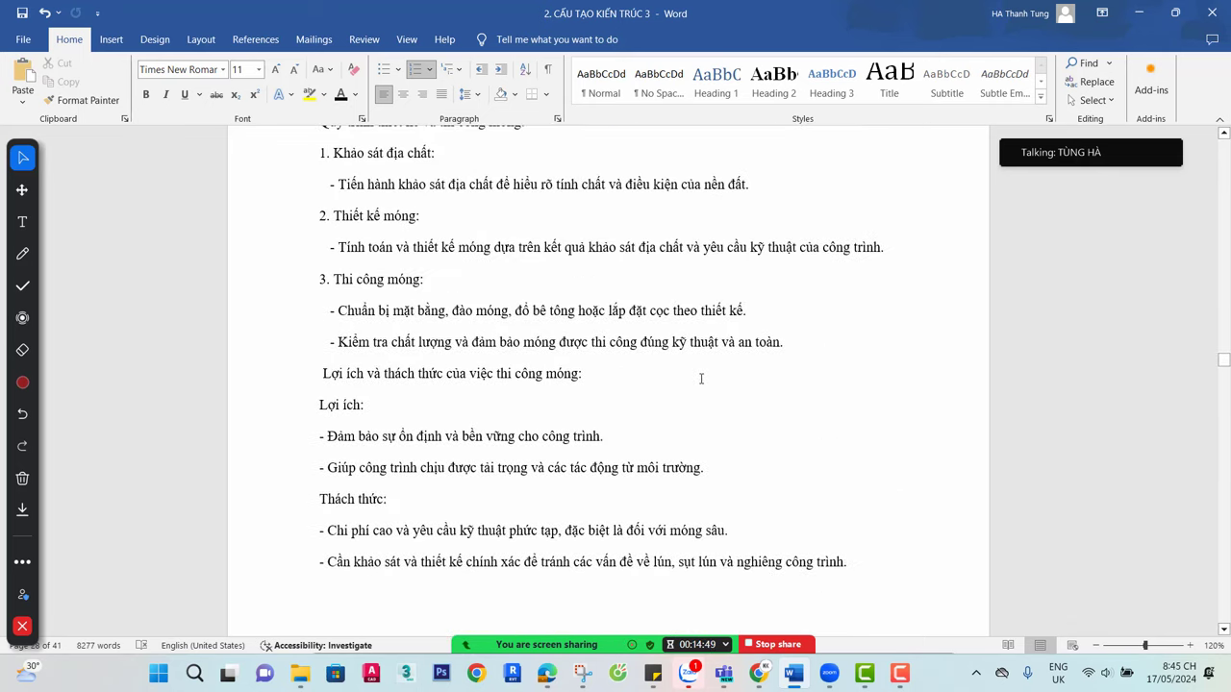
scroll(699, 377, up, 5)
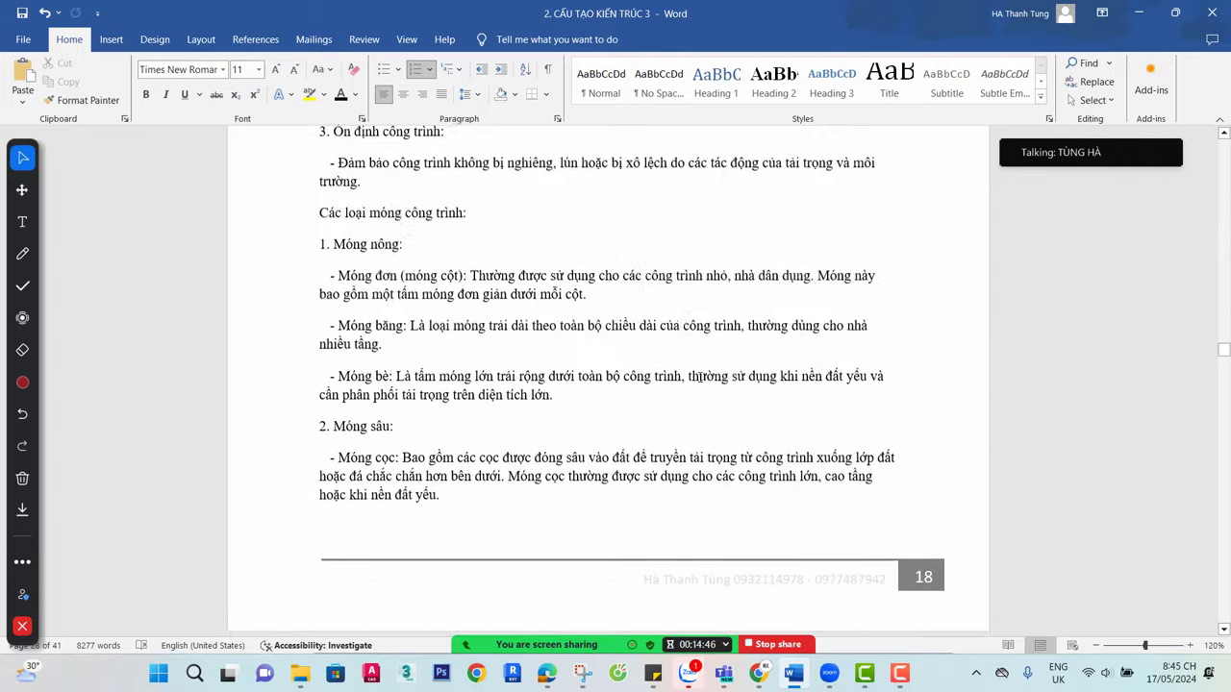
scroll(634, 462, up, 10)
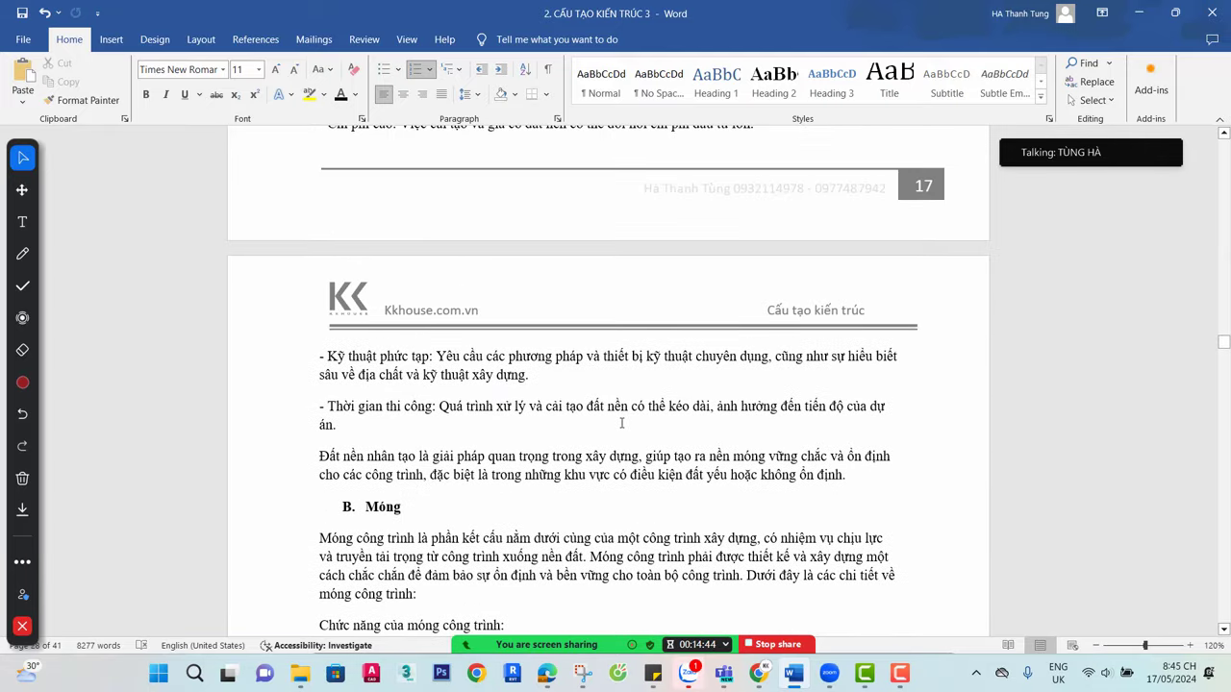
scroll(621, 418, up, 12)
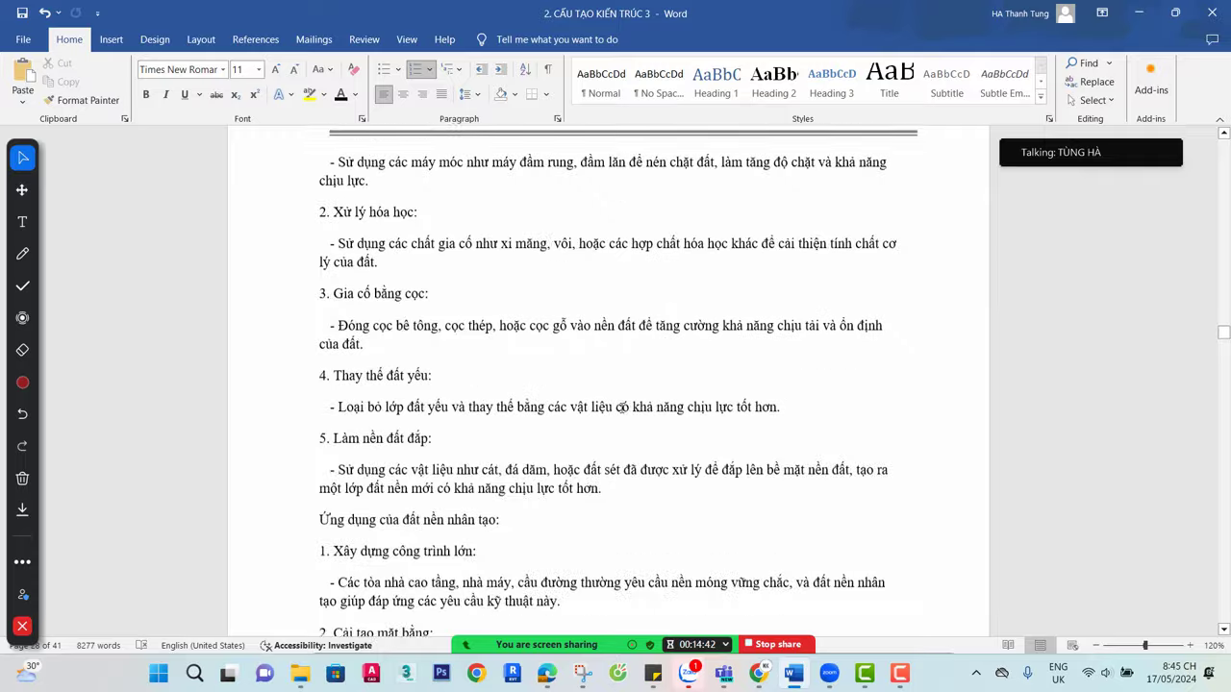
scroll(606, 416, up, 5)
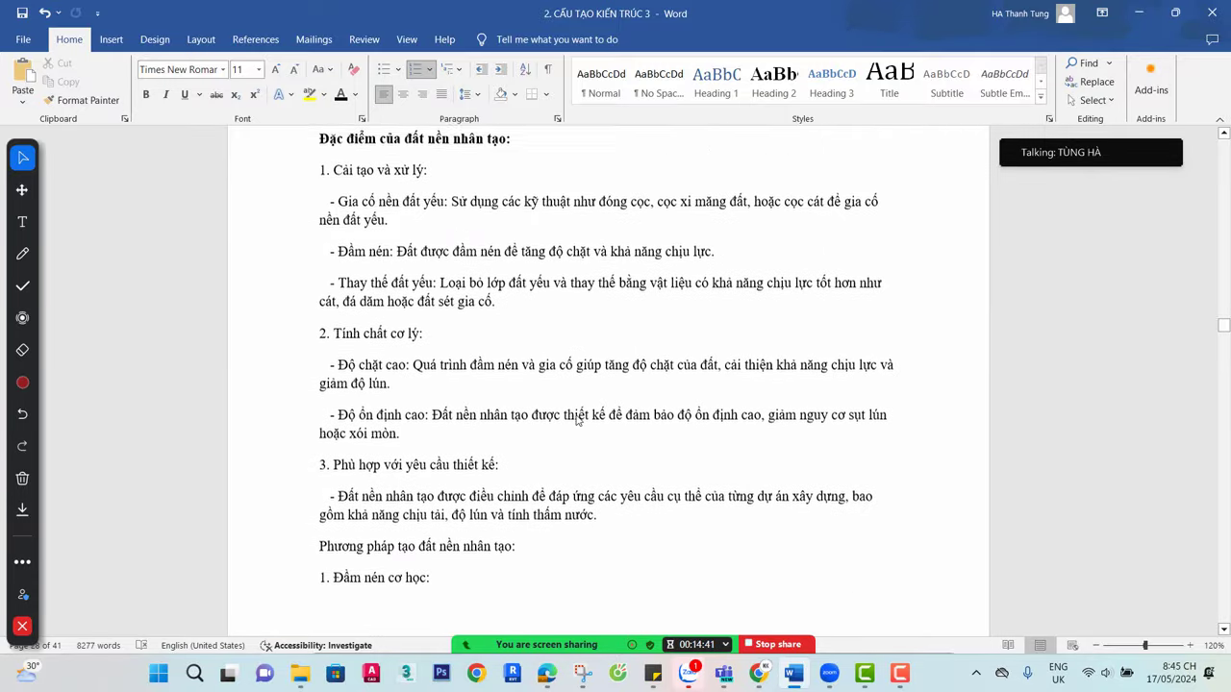
scroll(577, 419, up, 15)
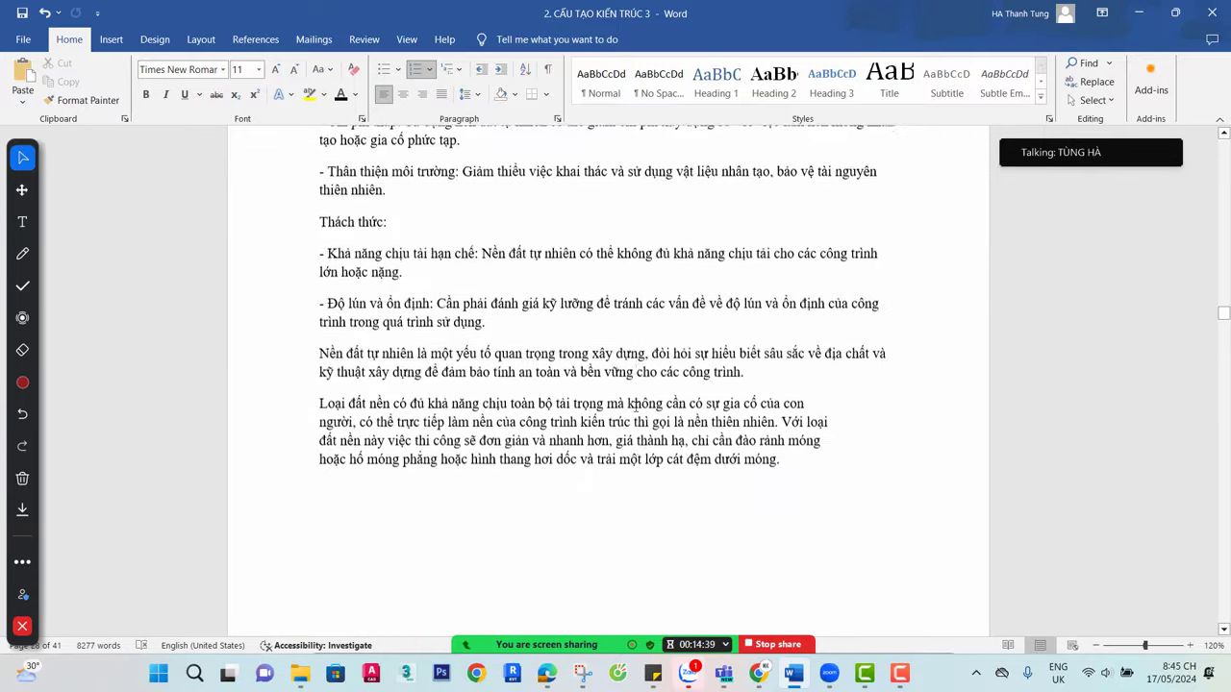
scroll(635, 407, up, 15)
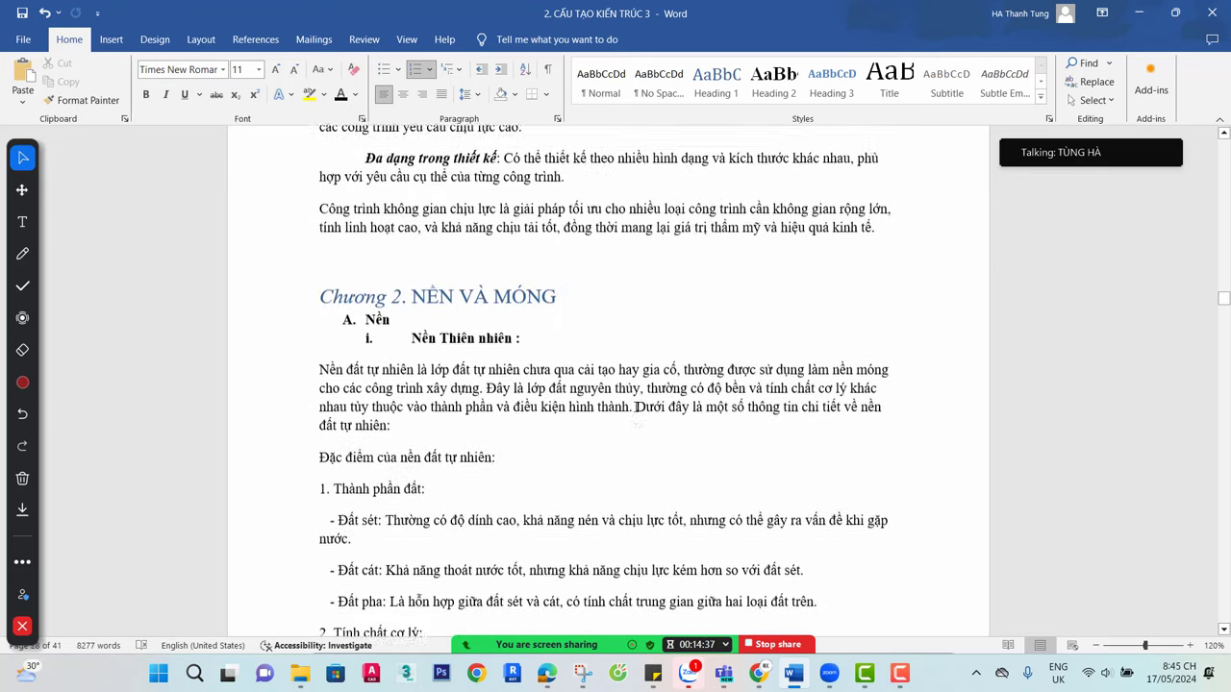
scroll(636, 406, down, 4)
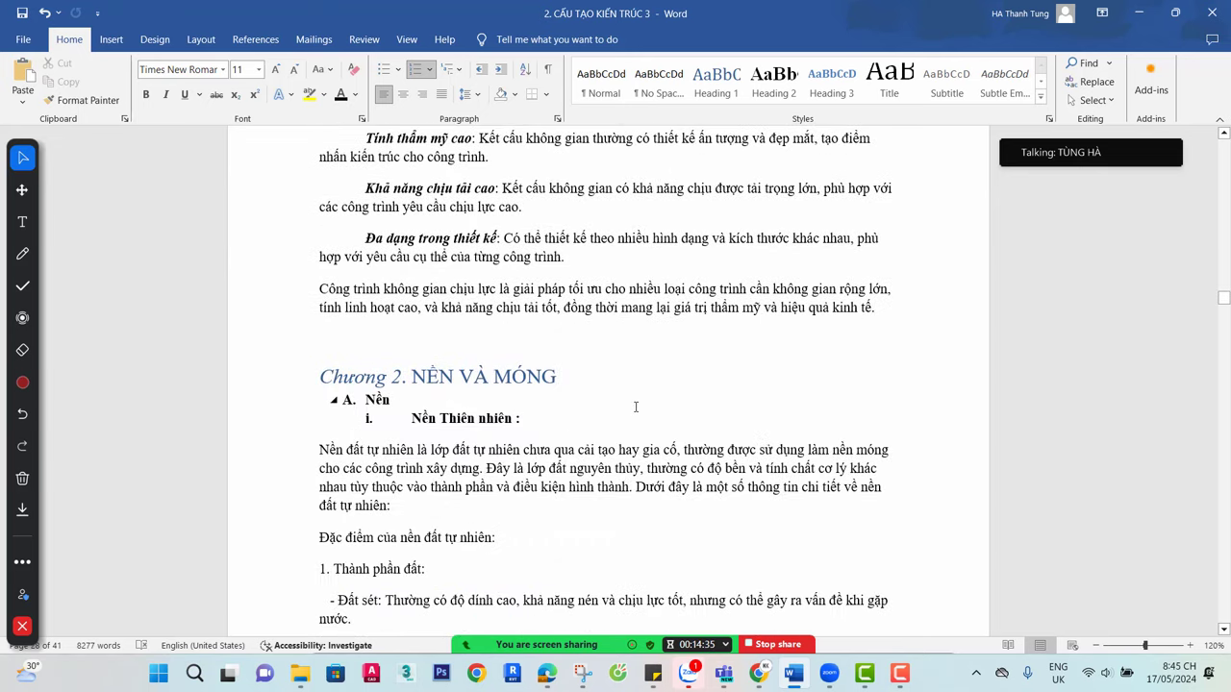
Look back through Chương 1's load-bearing structure types and house component definitions to the Hình 1 influences figure on page 5
scroll(636, 407, up, 15)
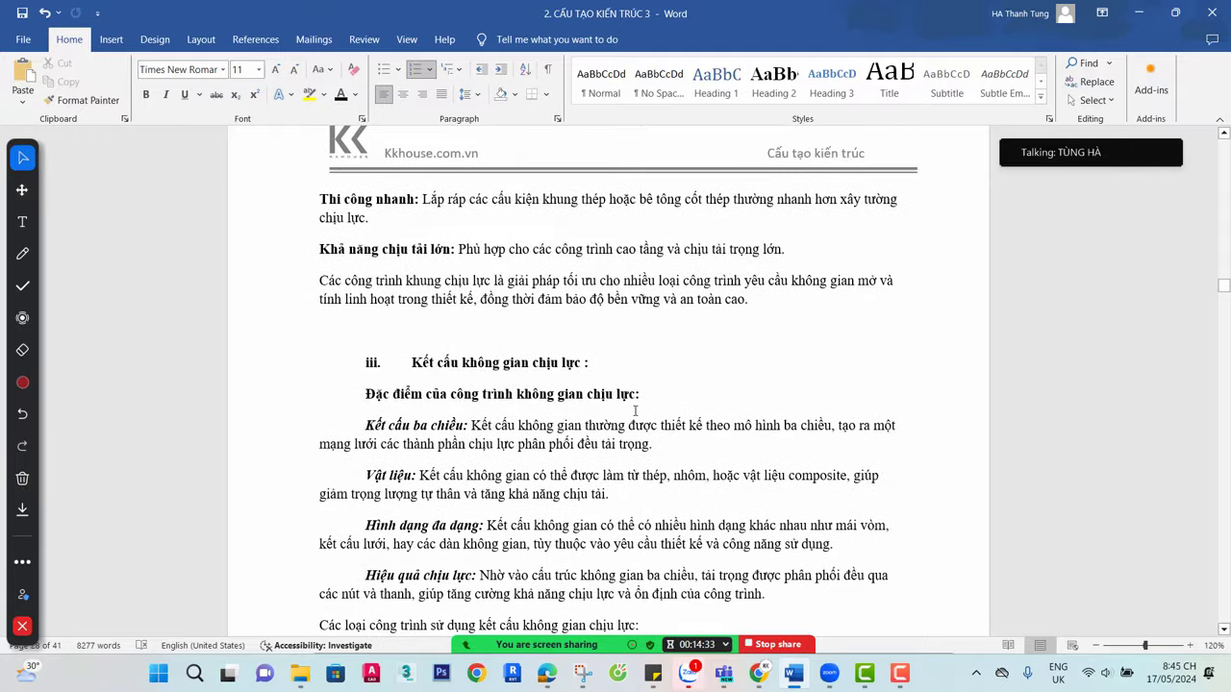
scroll(635, 411, up, 15)
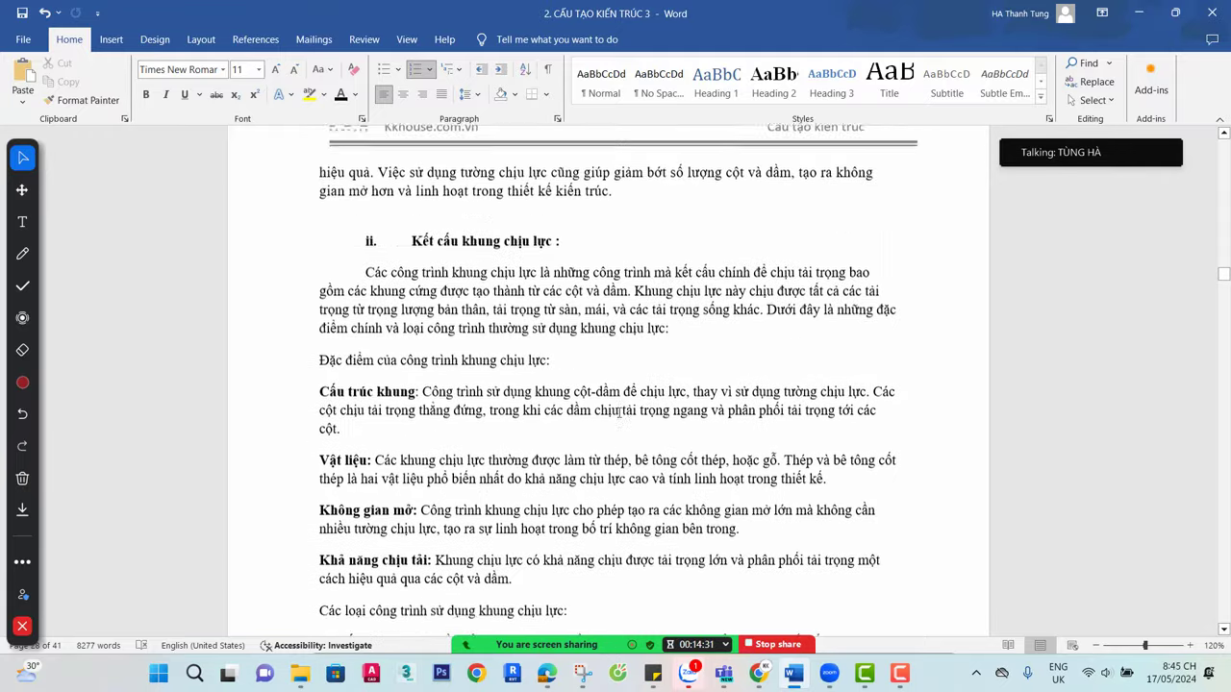
scroll(620, 410, up, 10)
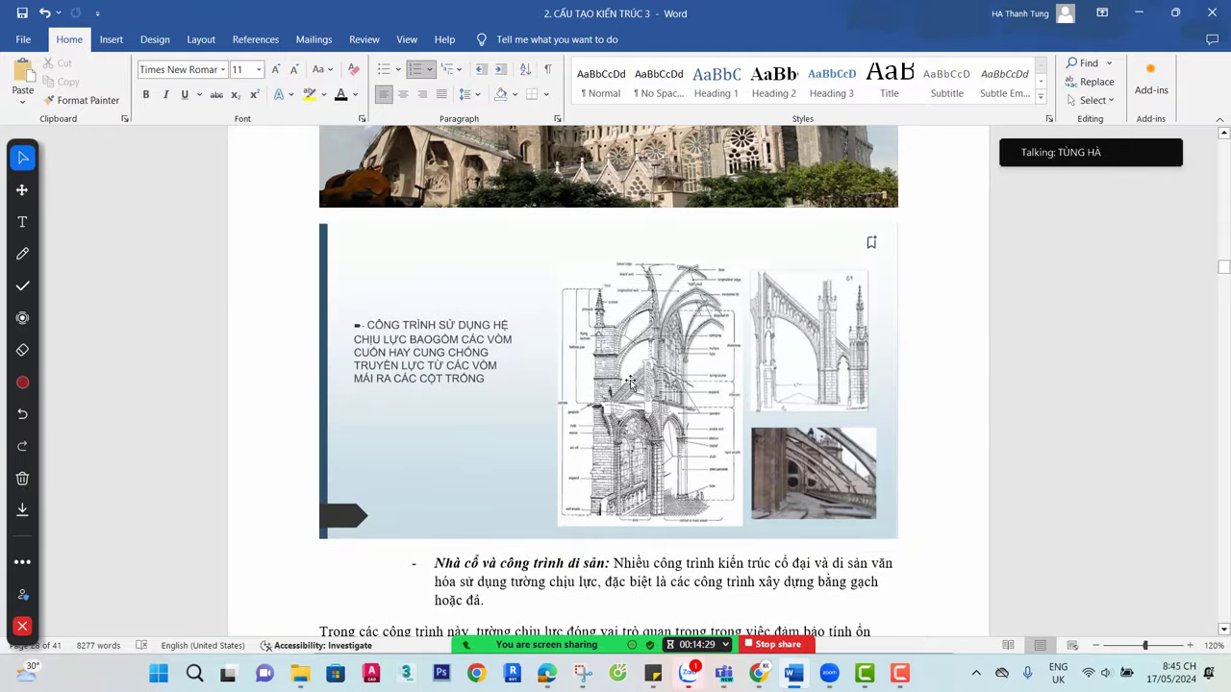
scroll(630, 383, up, 15)
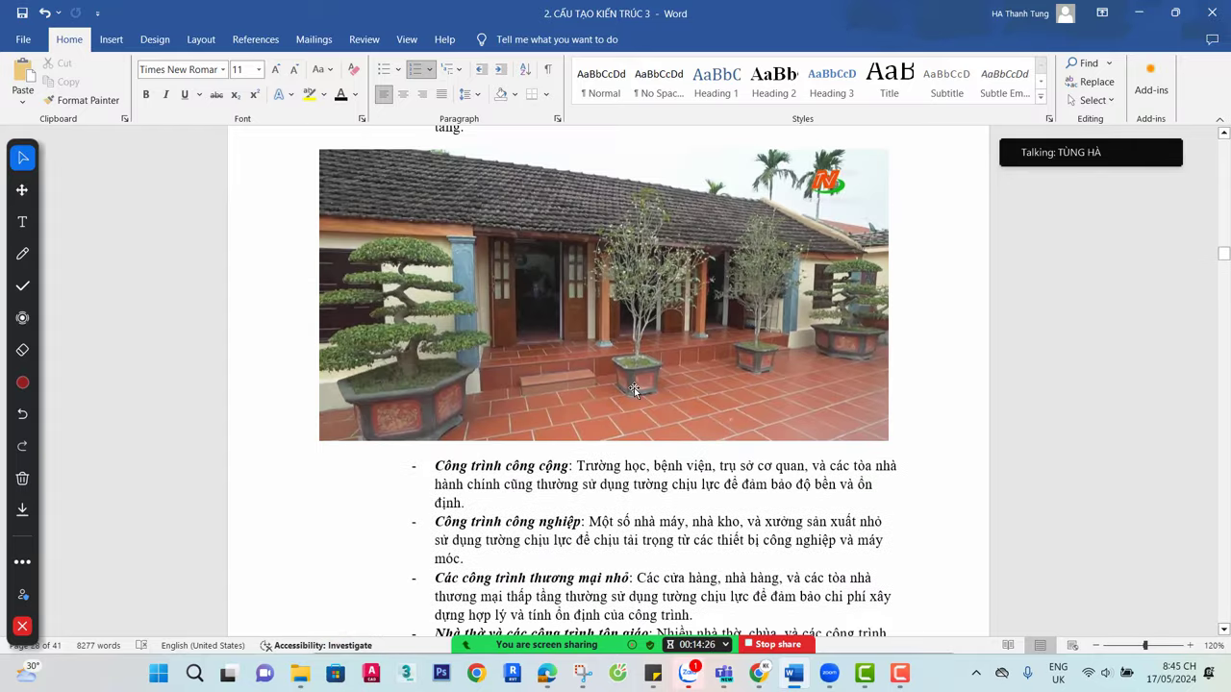
scroll(634, 389, up, 15)
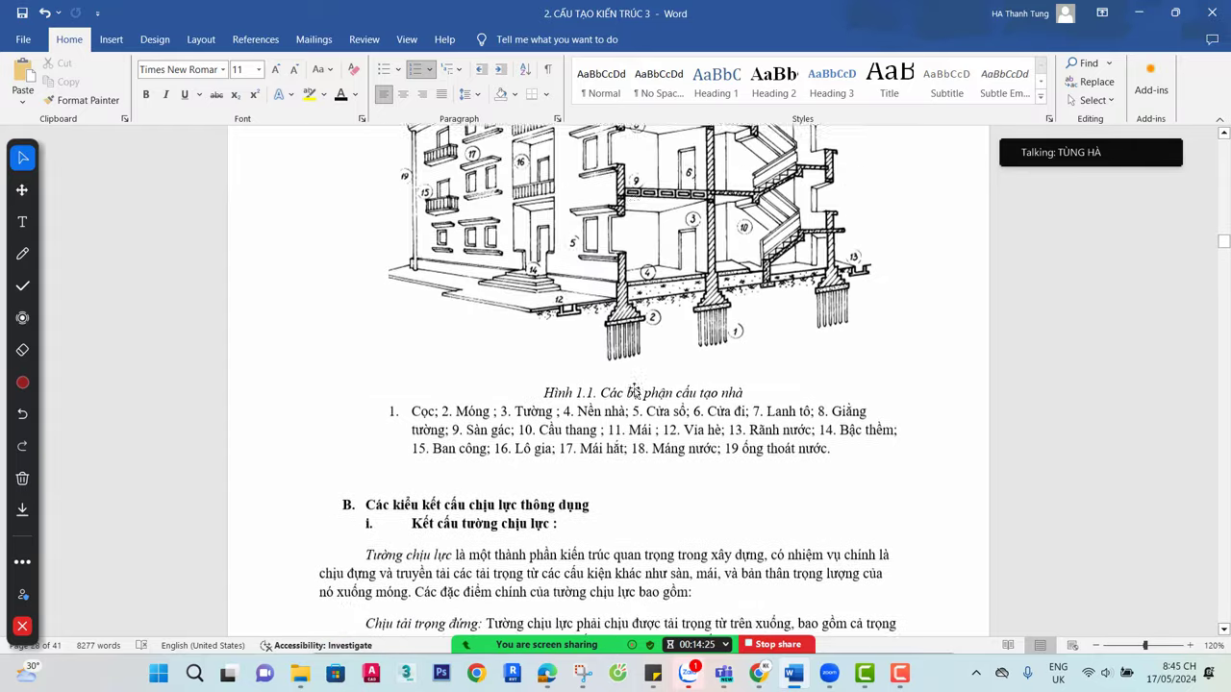
scroll(635, 390, up, 15)
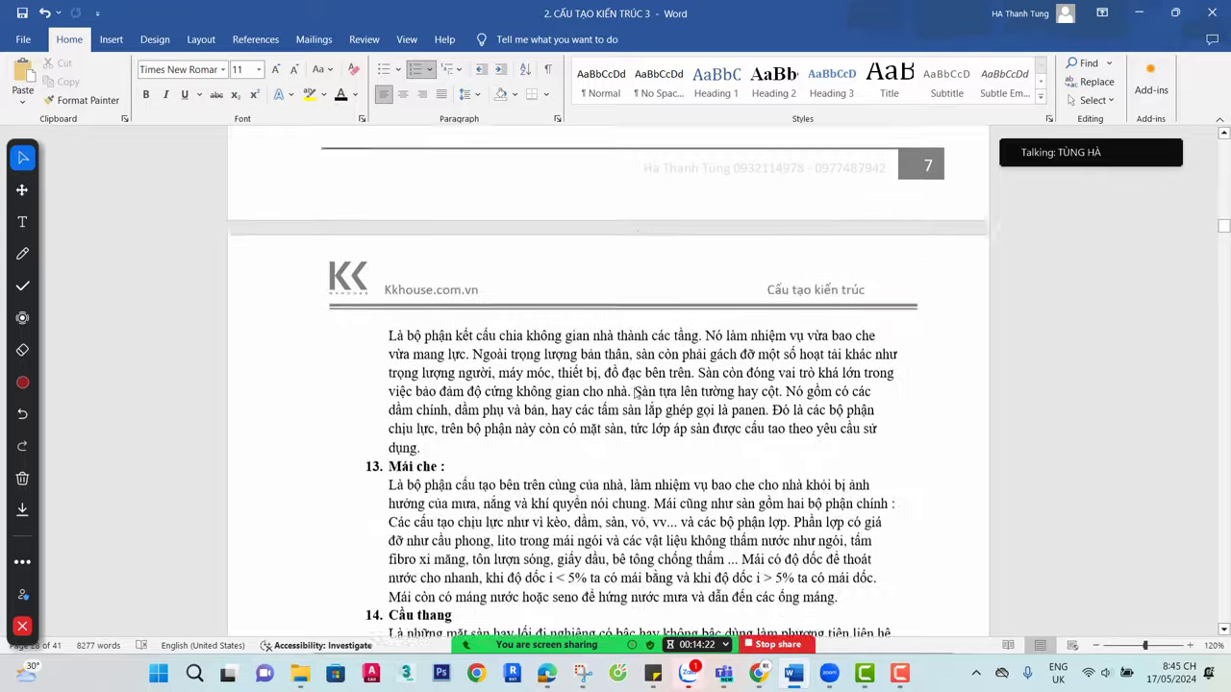
scroll(634, 389, up, 10)
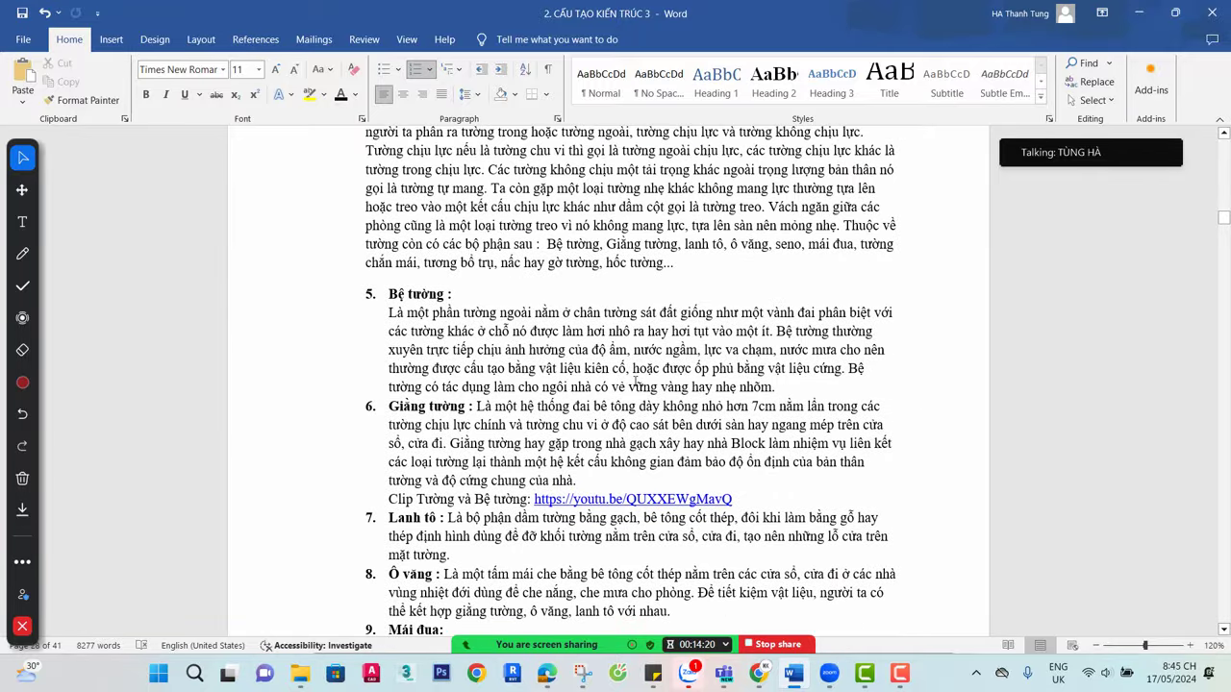
scroll(635, 381, up, 15)
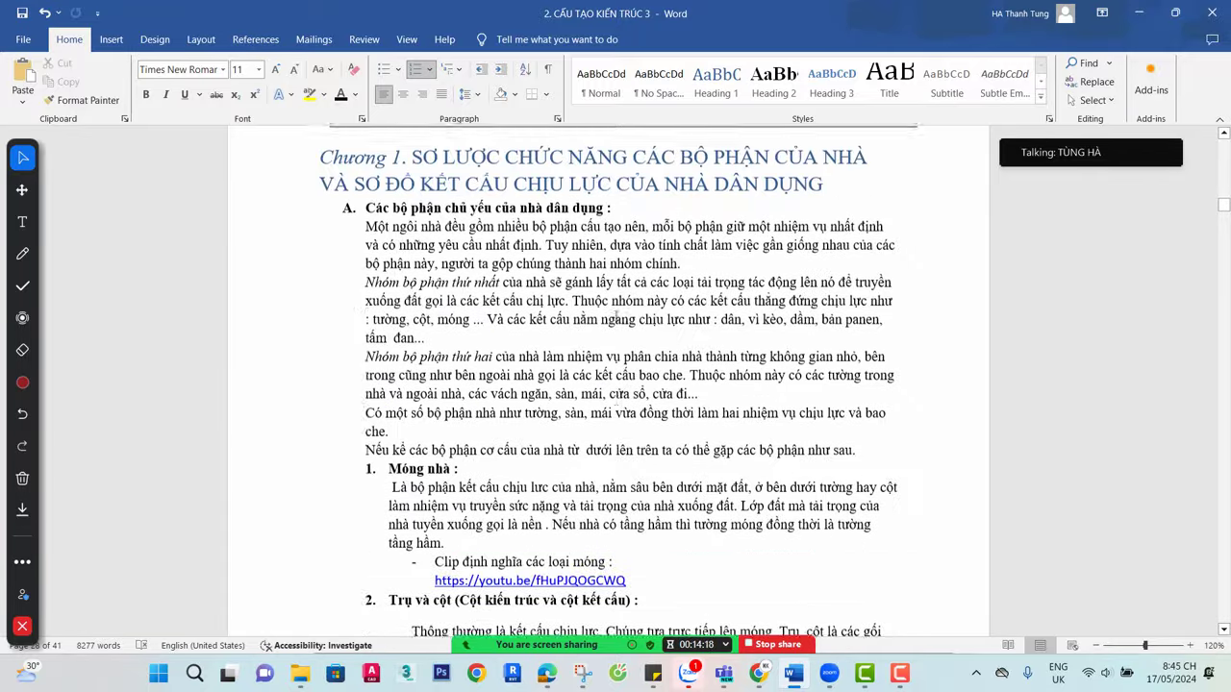
scroll(616, 317, up, 4)
scroll(616, 321, up, 15)
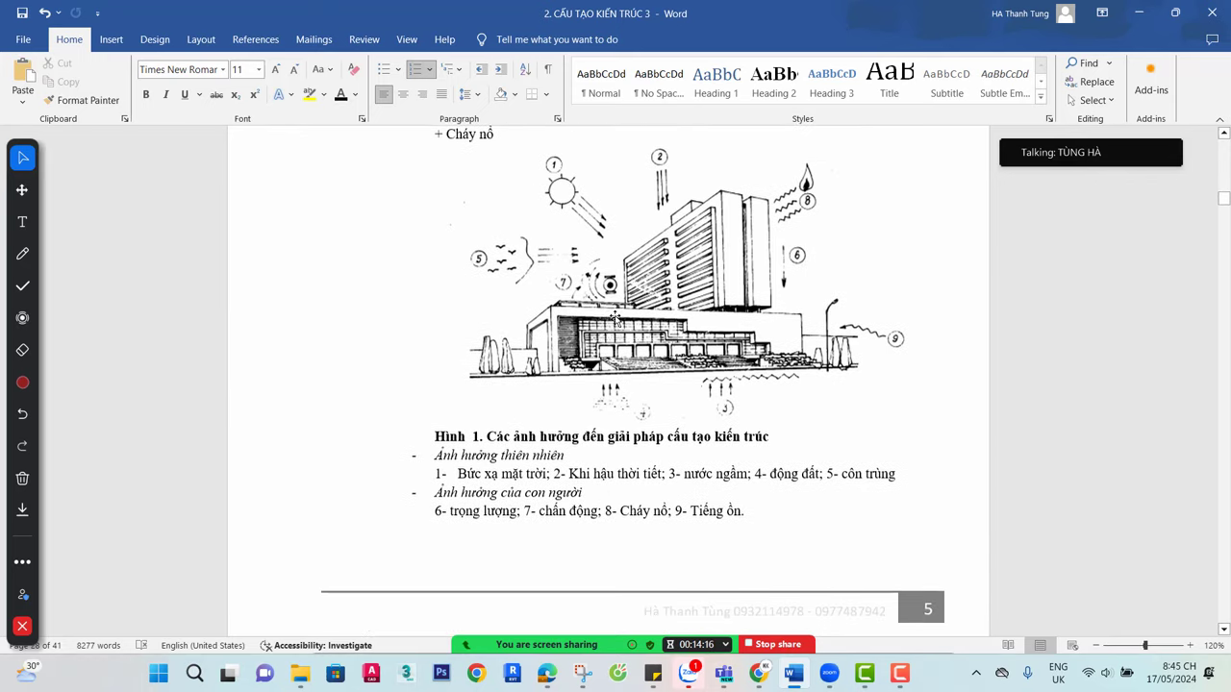
Review the opening sections on influences on construction, building components and load-bearing wall and frame structures
scroll(615, 315, up, 8)
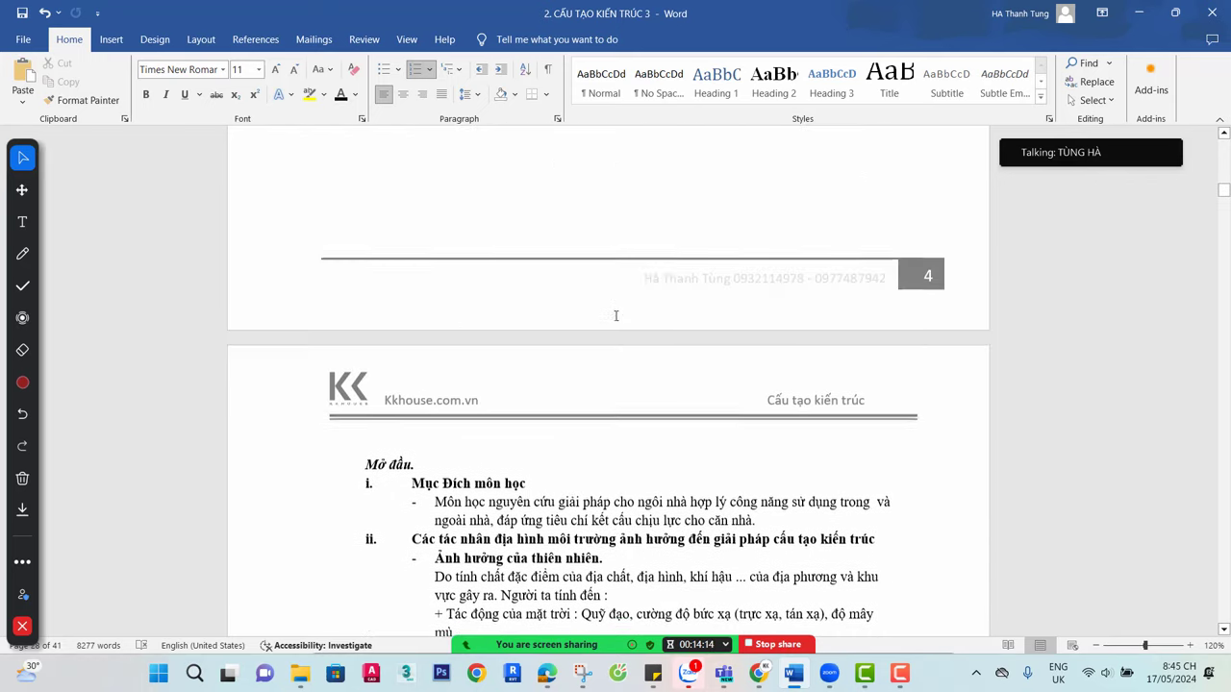
scroll(615, 316, down, 9)
scroll(613, 316, down, 7)
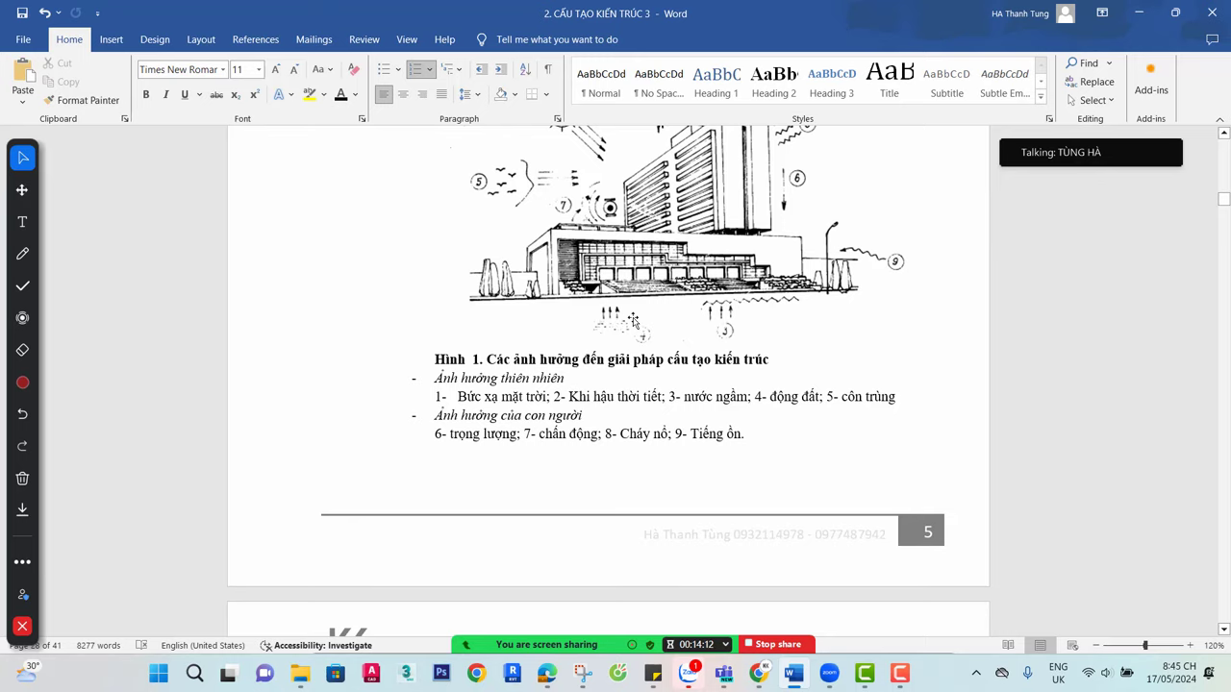
scroll(646, 323, down, 20)
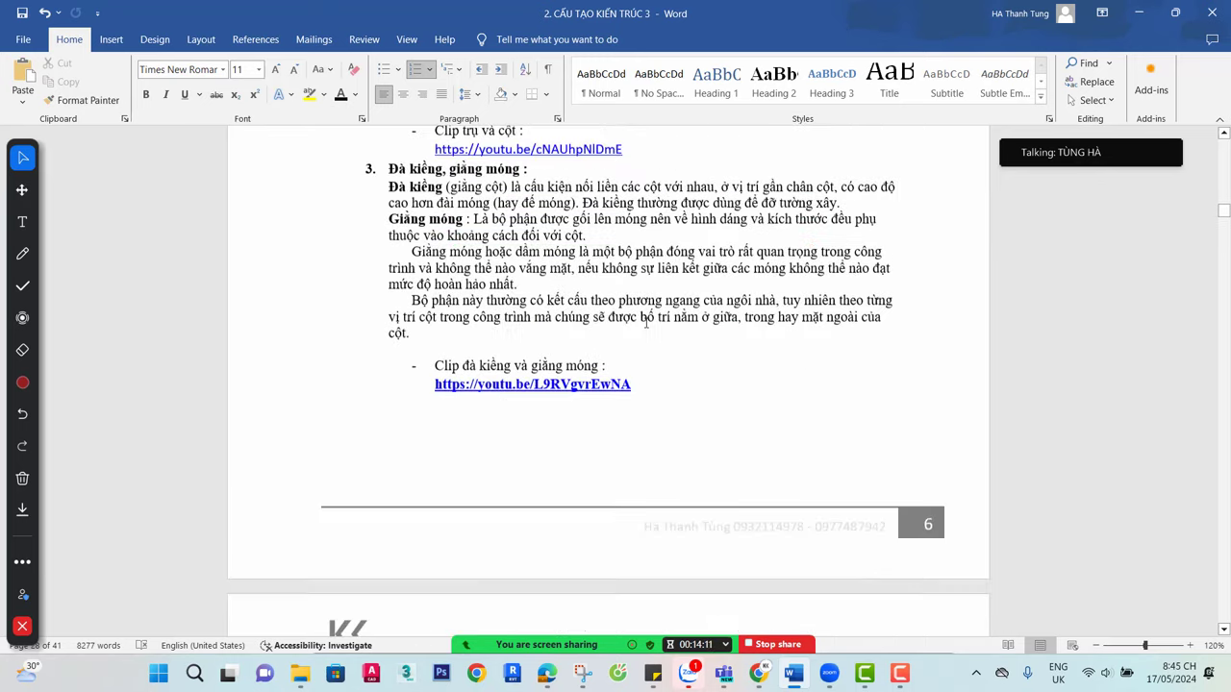
scroll(647, 323, down, 4)
scroll(760, 421, down, 10)
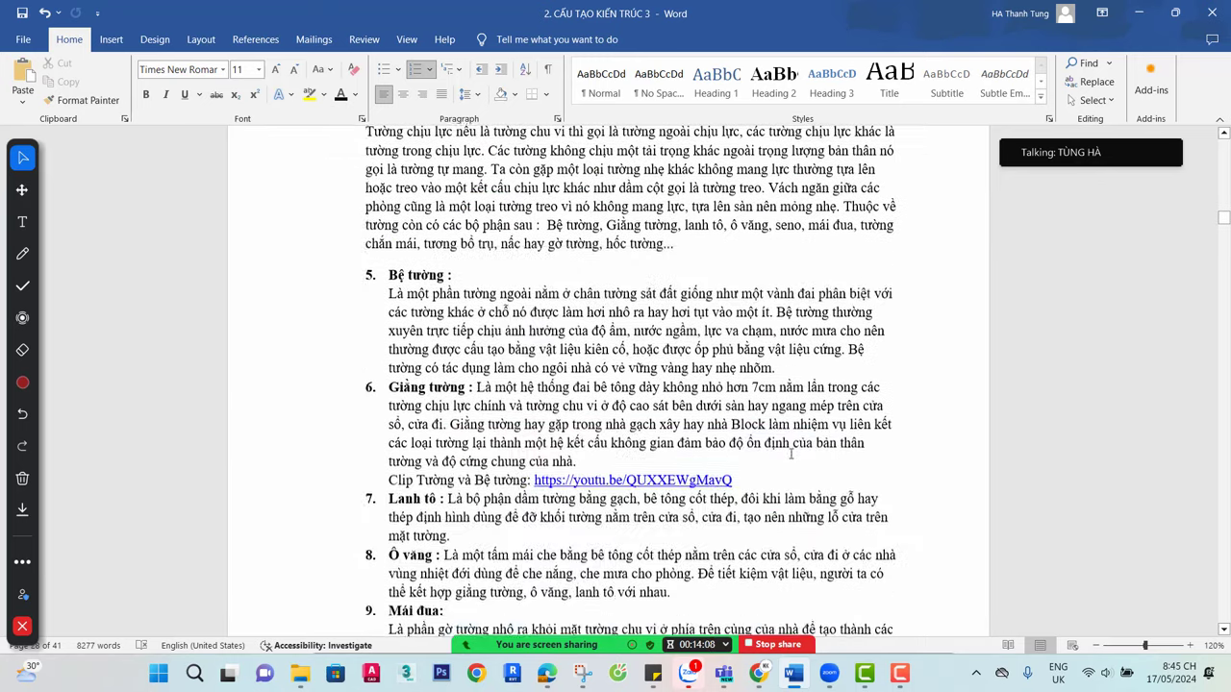
scroll(760, 421, down, 12)
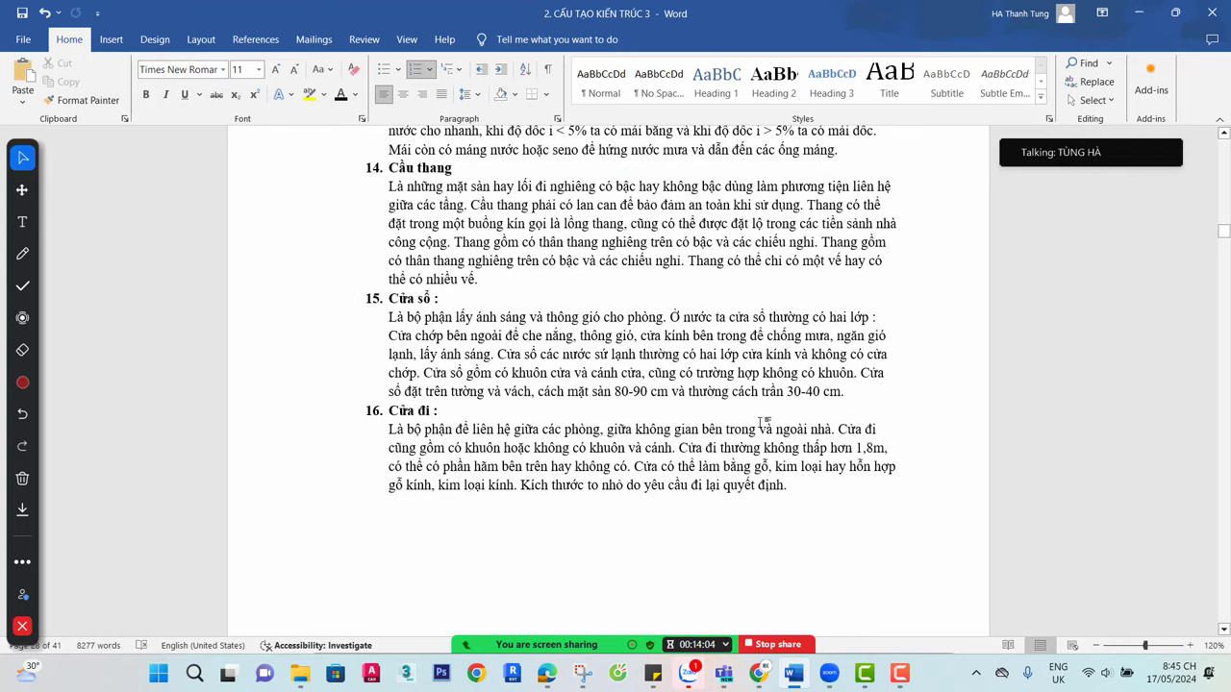
scroll(760, 421, down, 3)
scroll(759, 427, down, 20)
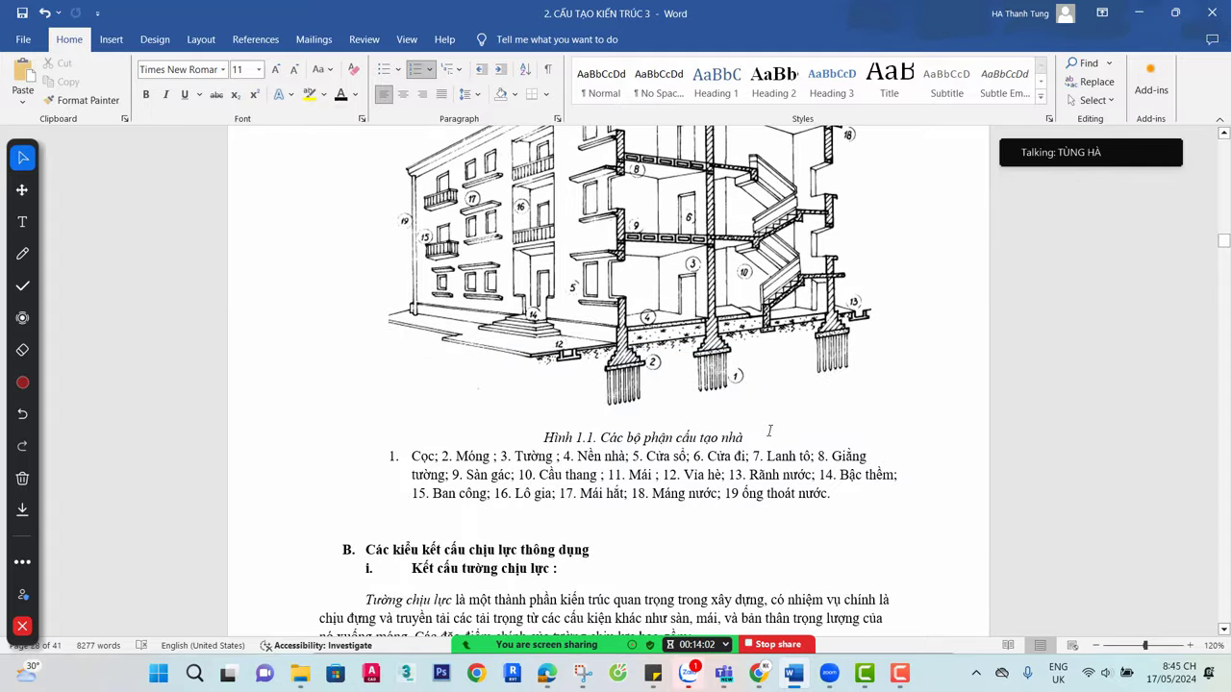
scroll(770, 430, down, 20)
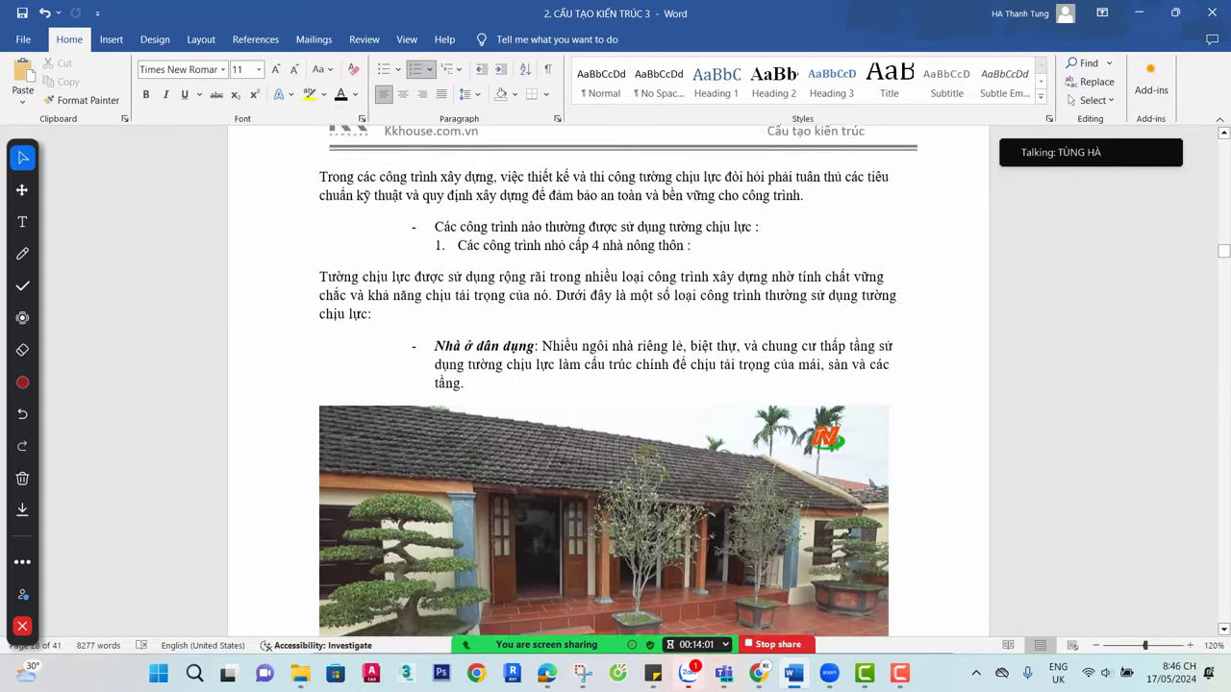
scroll(767, 429, down, 20)
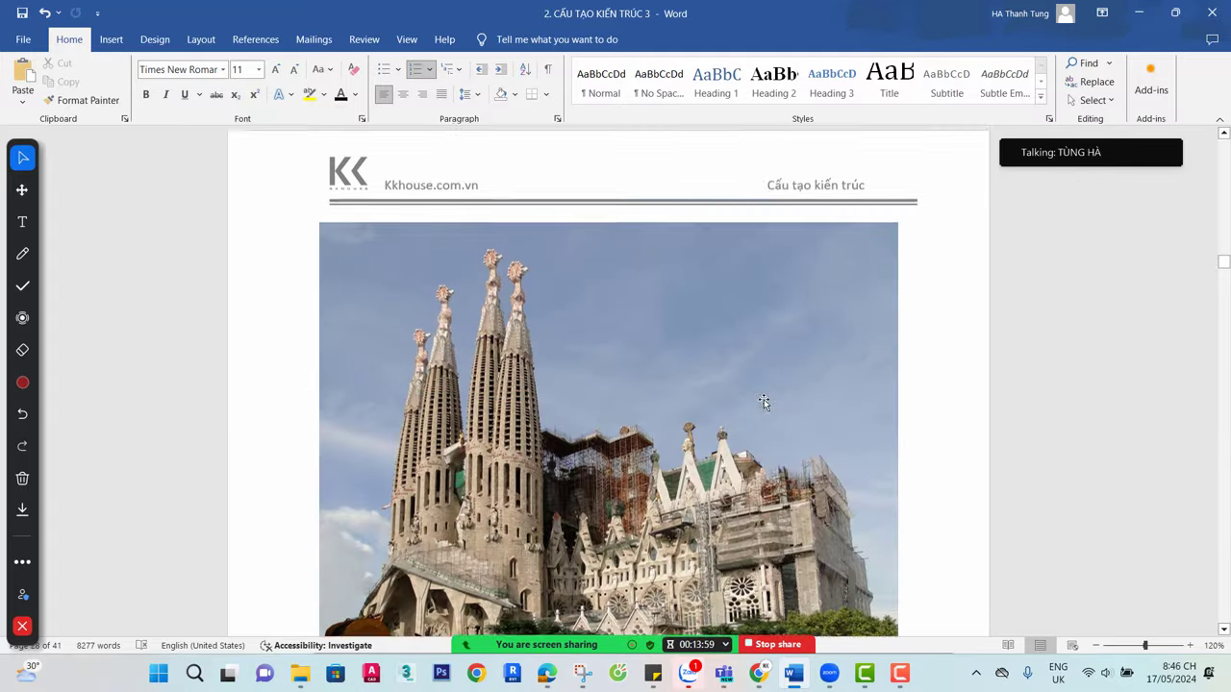
scroll(709, 390, down, 15)
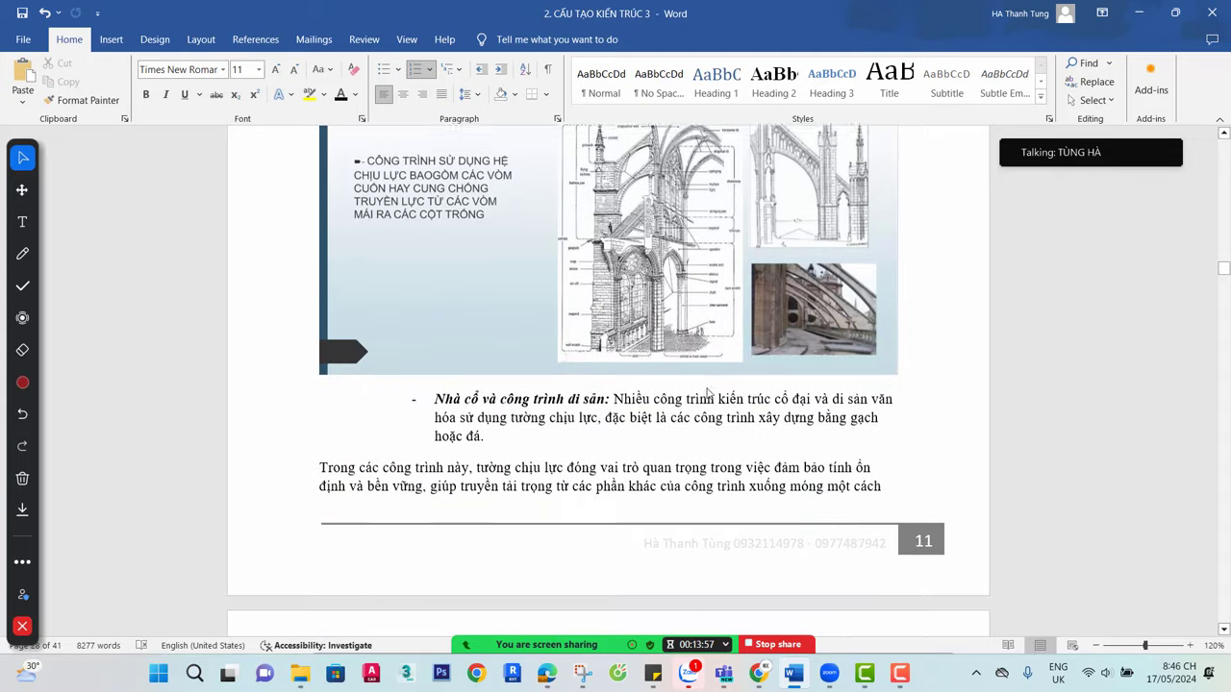
scroll(593, 389, down, 20)
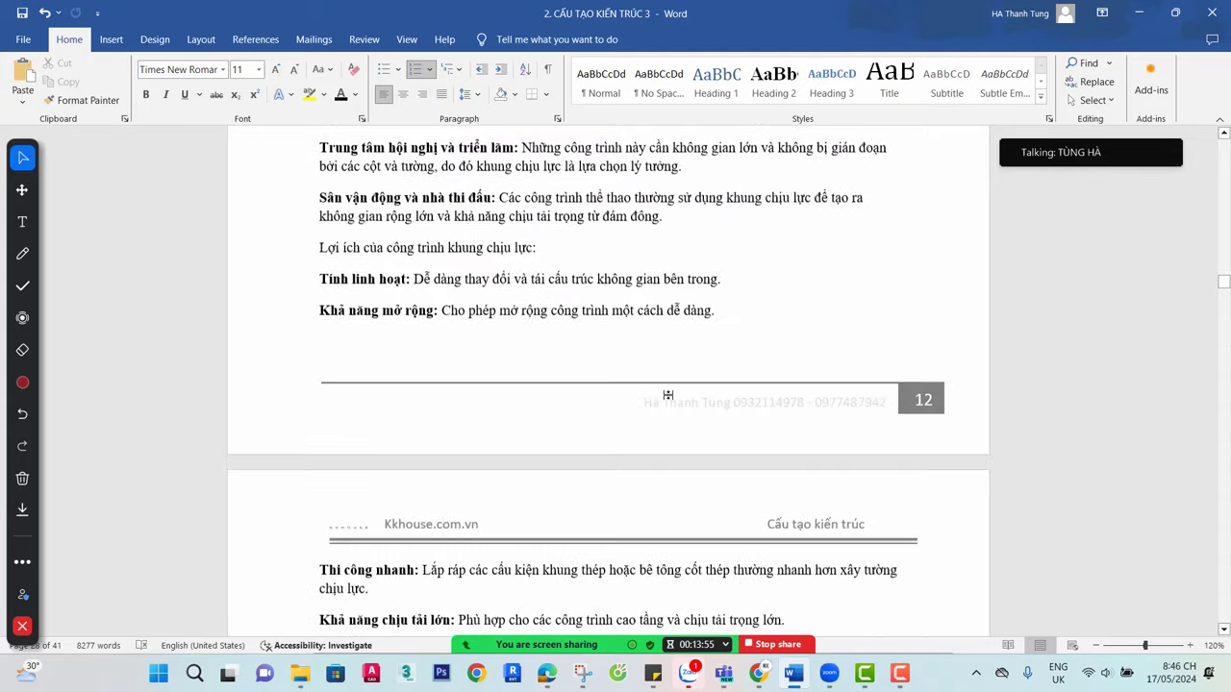
Review Chương 2 on natural and artificial soil bases and the isolated, strip, raft and pile foundation types
scroll(671, 400, down, 20)
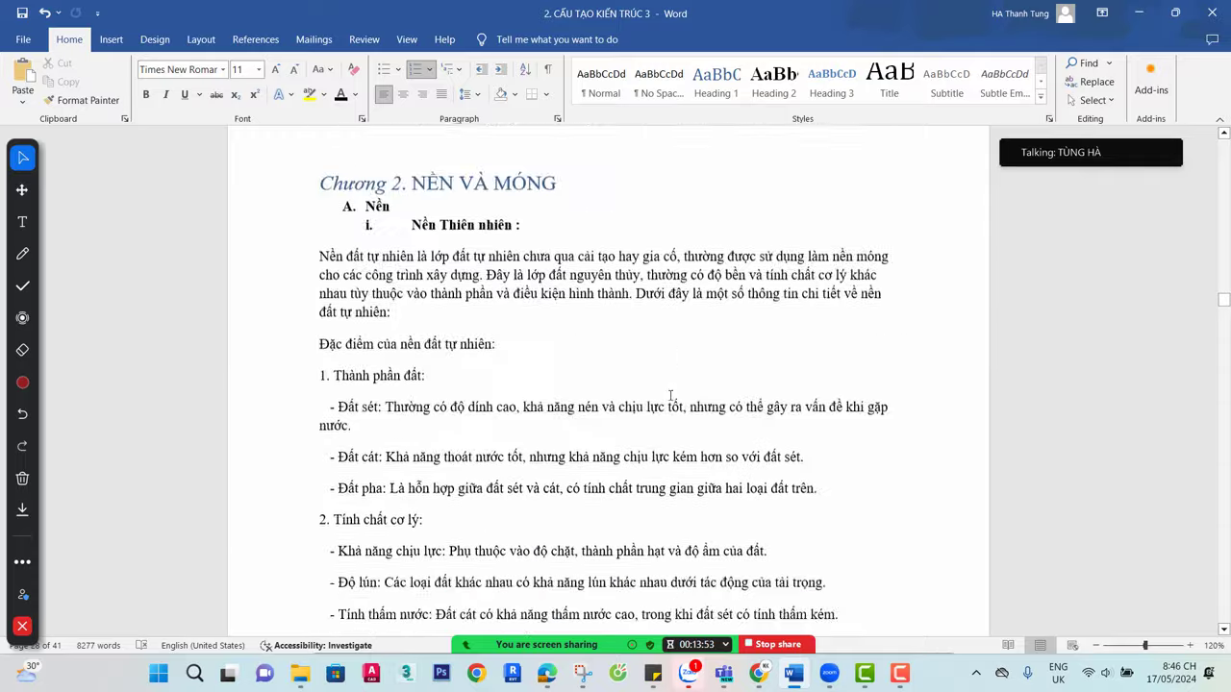
scroll(670, 394, down, 20)
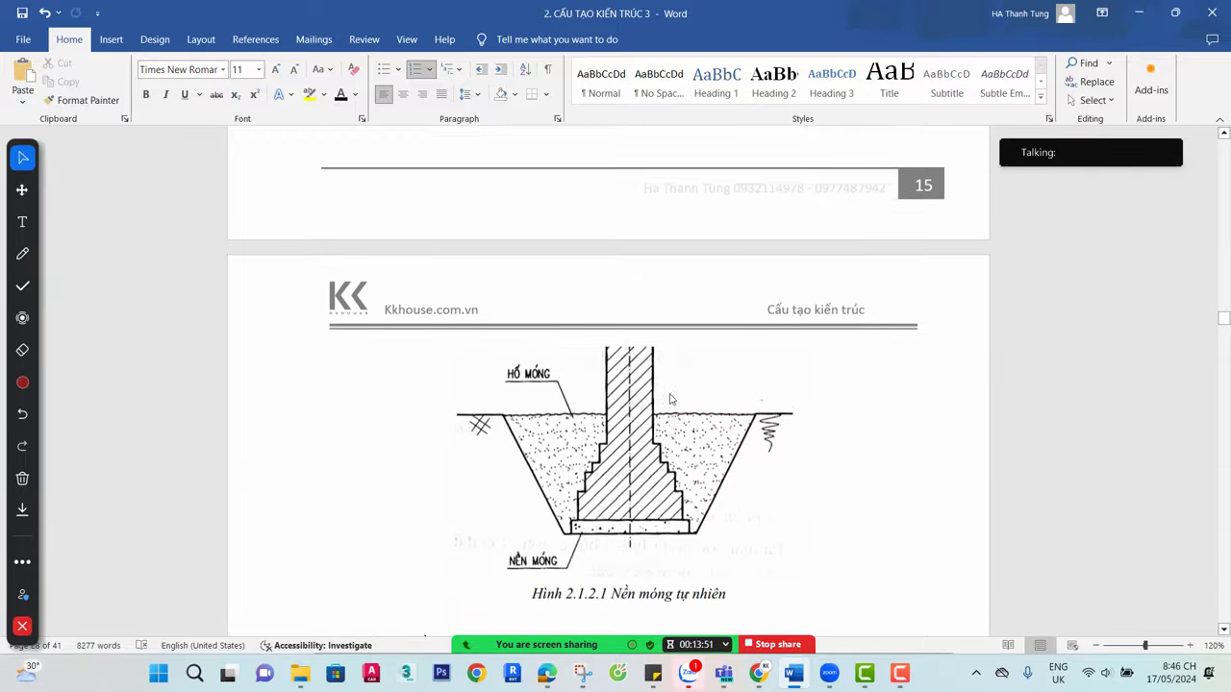
scroll(670, 396, down, 20)
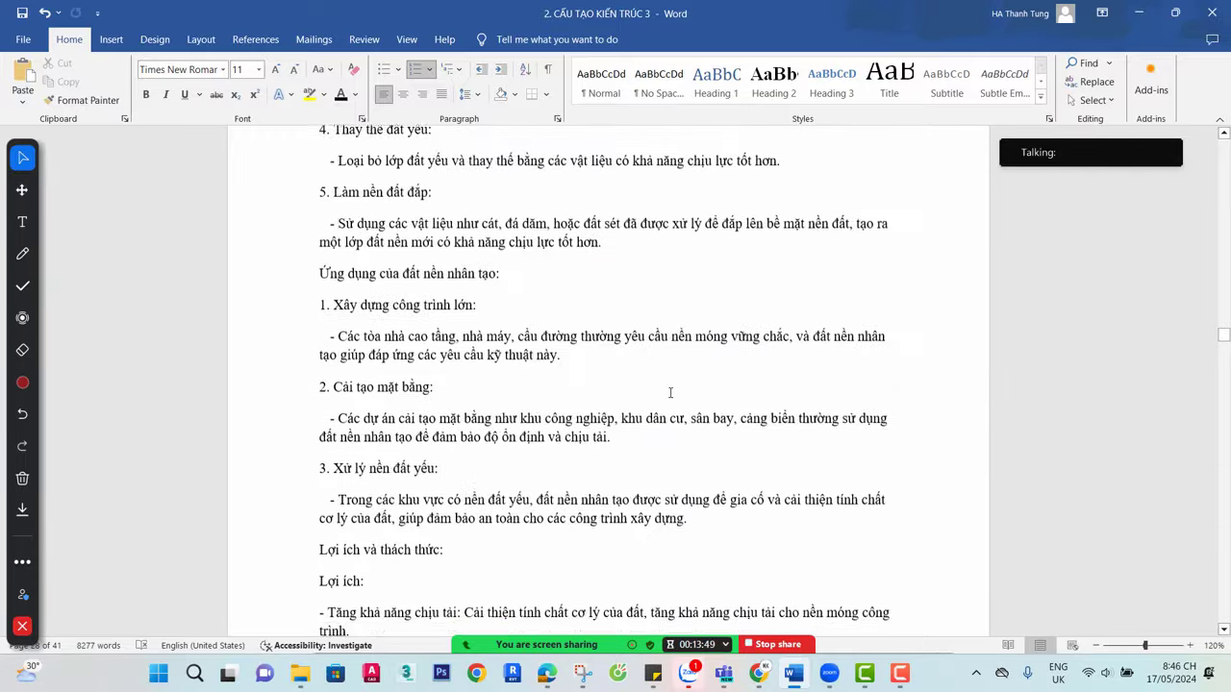
scroll(670, 394, down, 20)
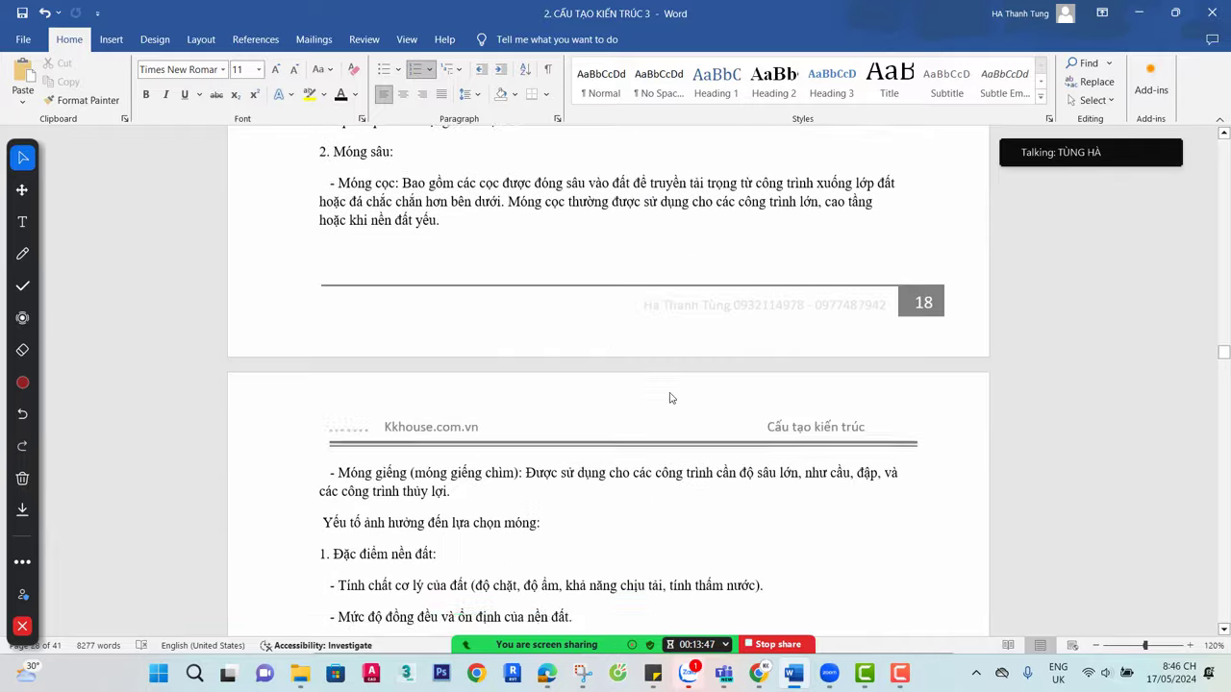
scroll(671, 394, down, 7)
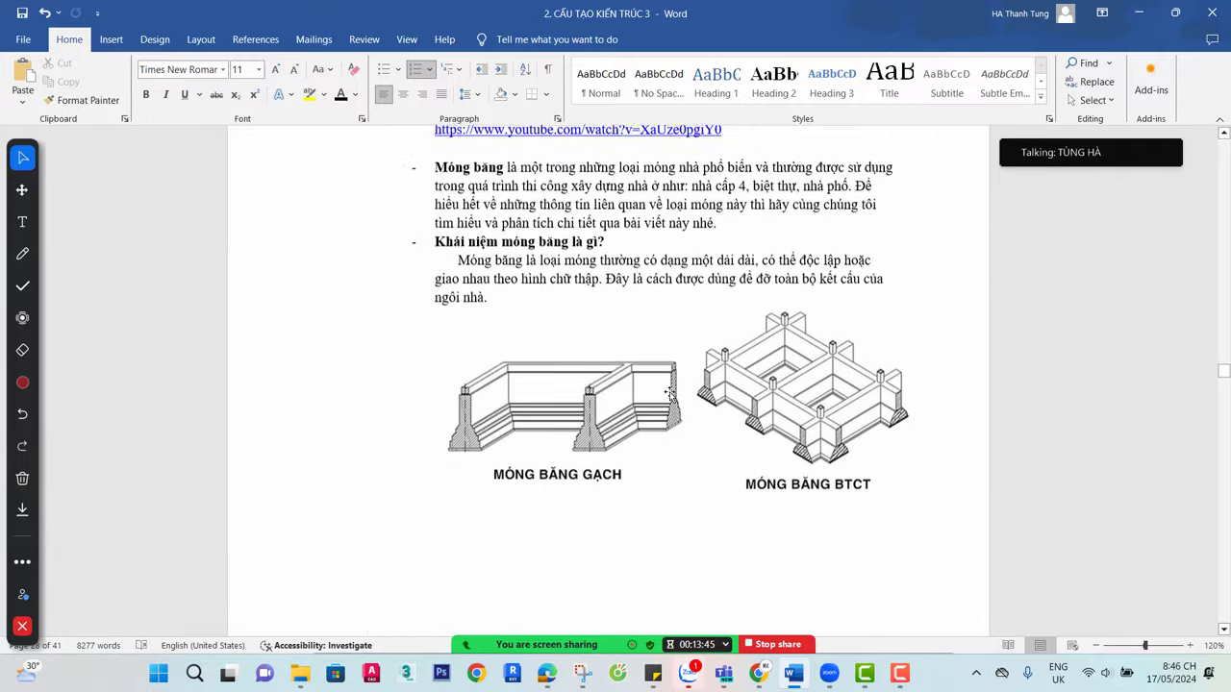
scroll(671, 394, up, 8)
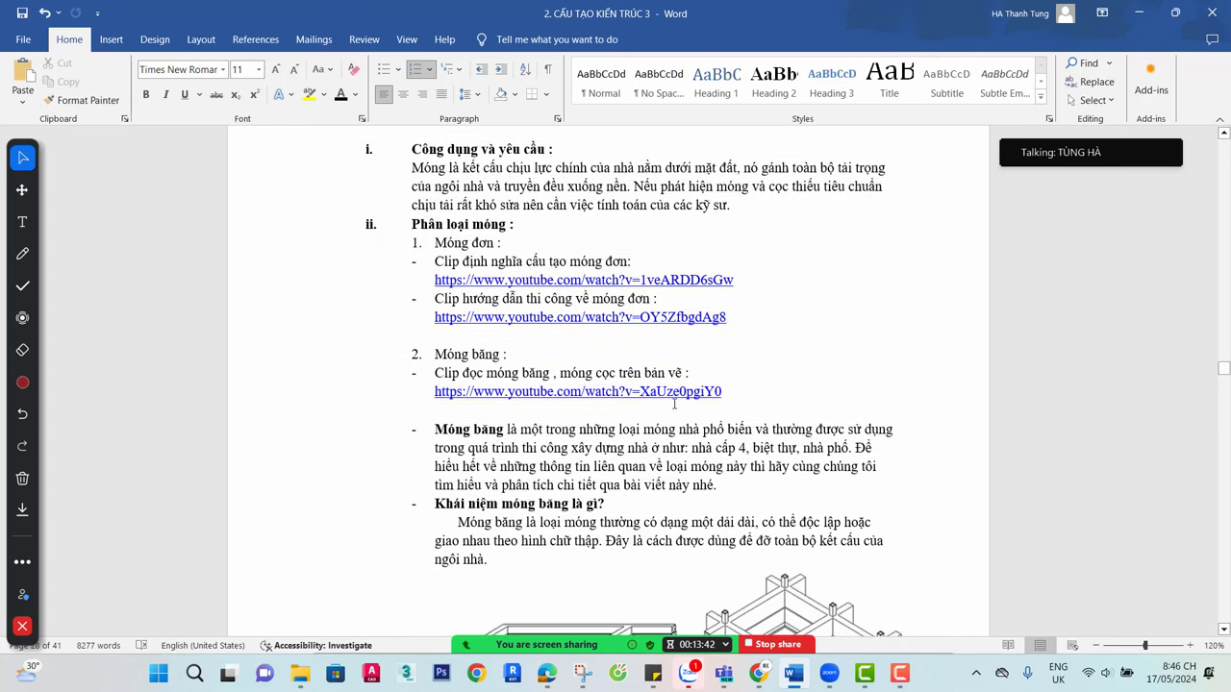
scroll(674, 404, down, 3)
scroll(673, 404, down, 15)
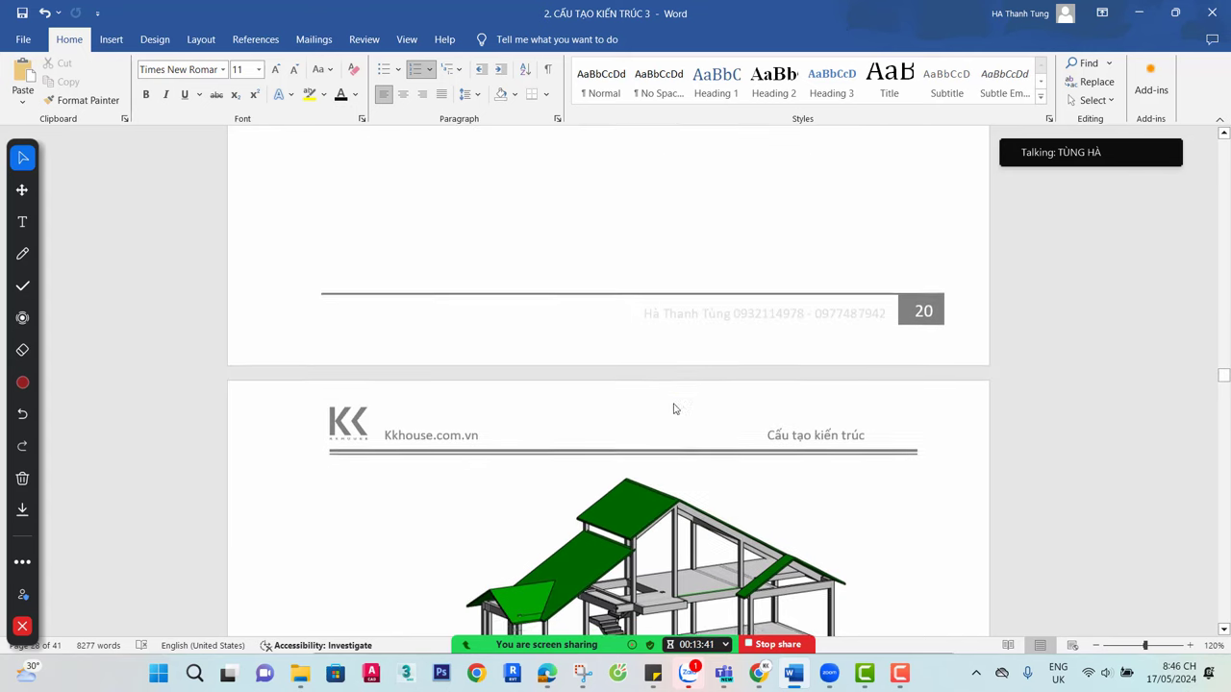
scroll(674, 406, down, 20)
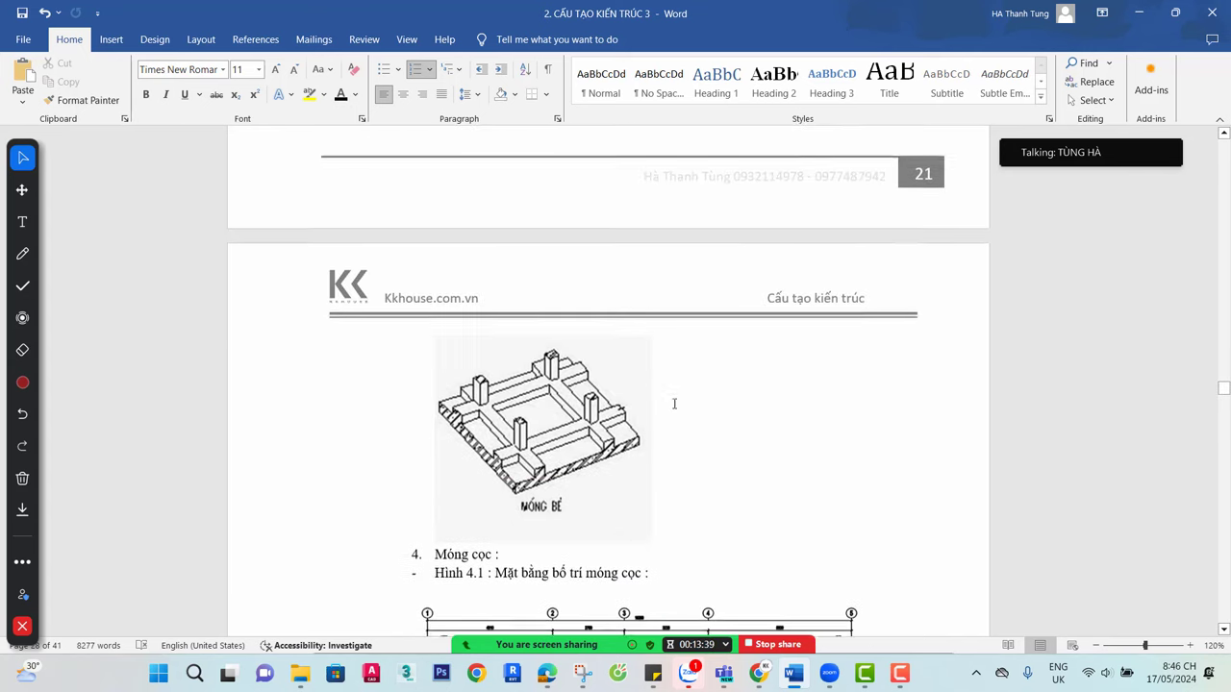
scroll(673, 405, down, 20)
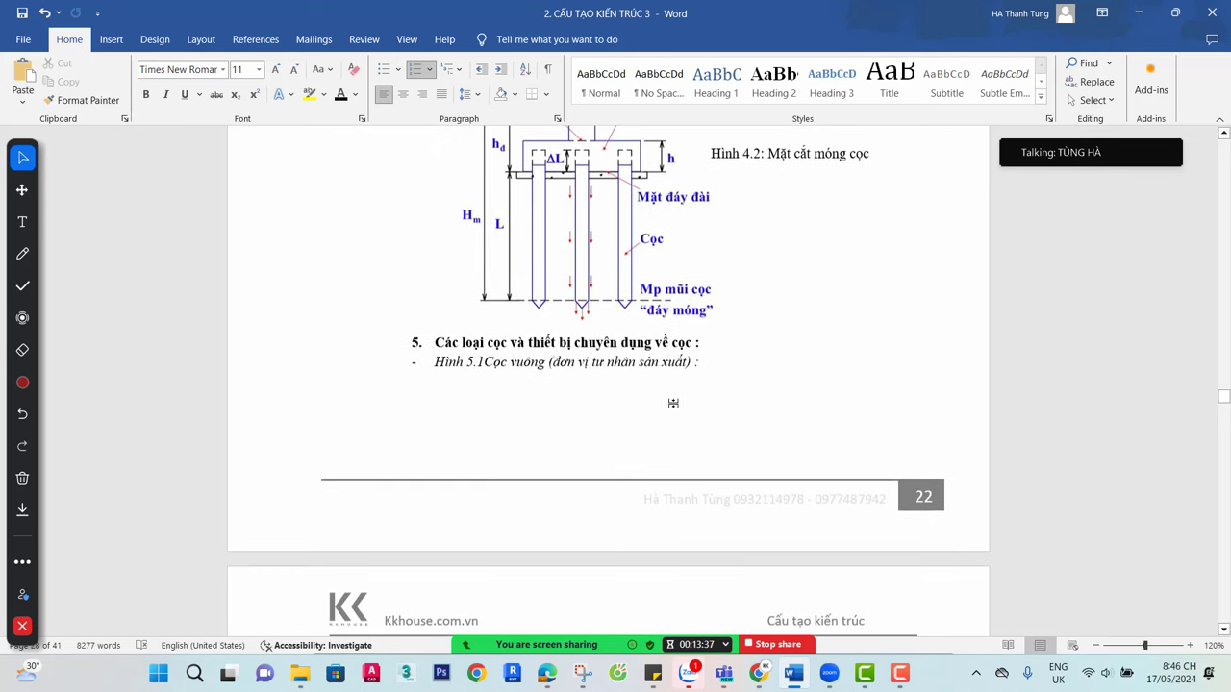
Examine the figures of square and centrifugal concrete piles and the load-pressed and anchor-pressed pile installation methods
scroll(673, 403, down, 1)
scroll(673, 404, up, 2)
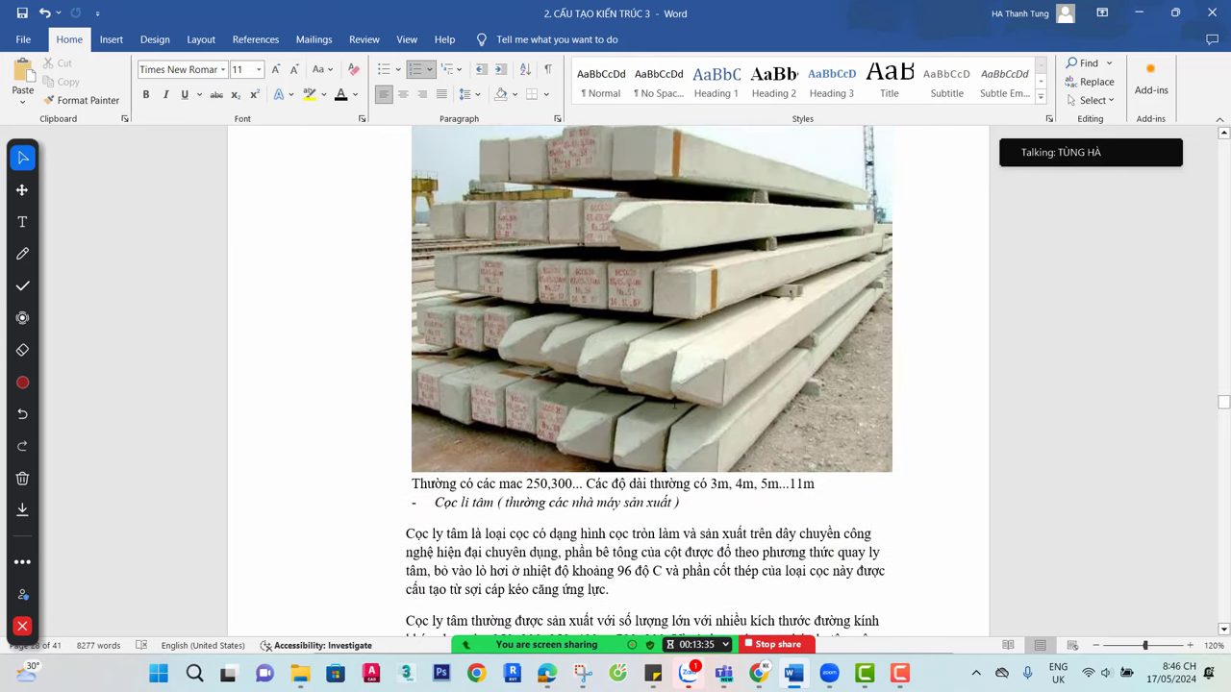
scroll(674, 402, down, 3)
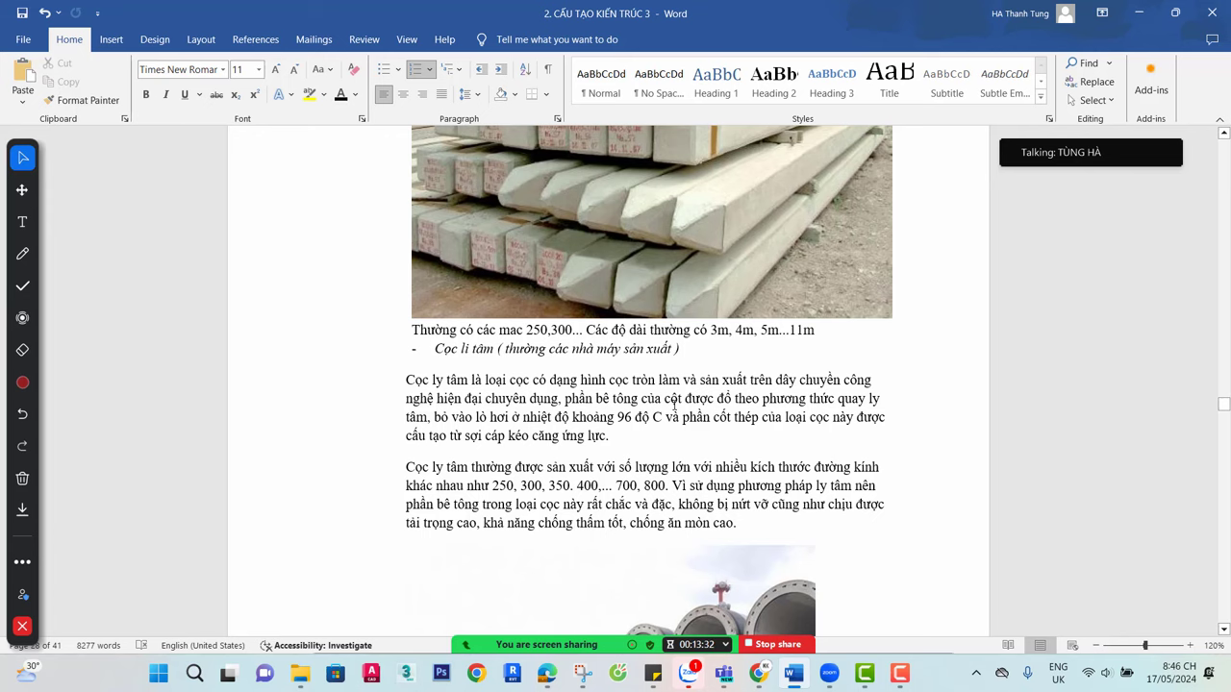
scroll(675, 404, down, 5)
scroll(713, 359, up, 5)
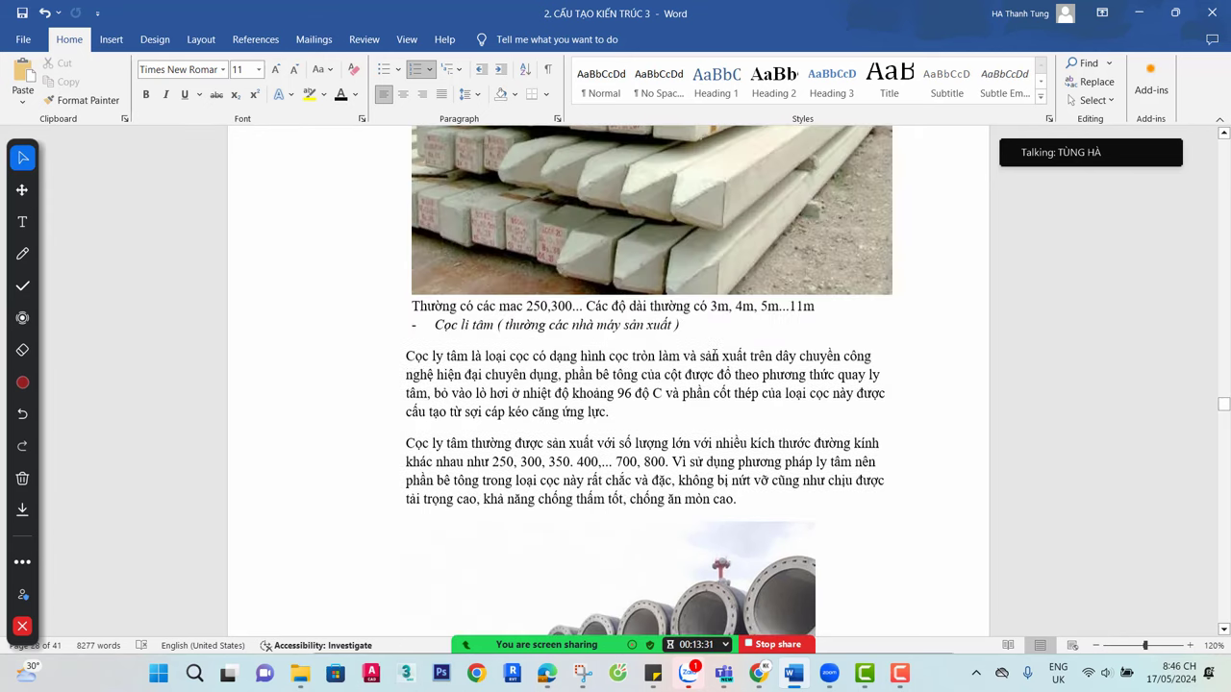
scroll(712, 354, down, 5)
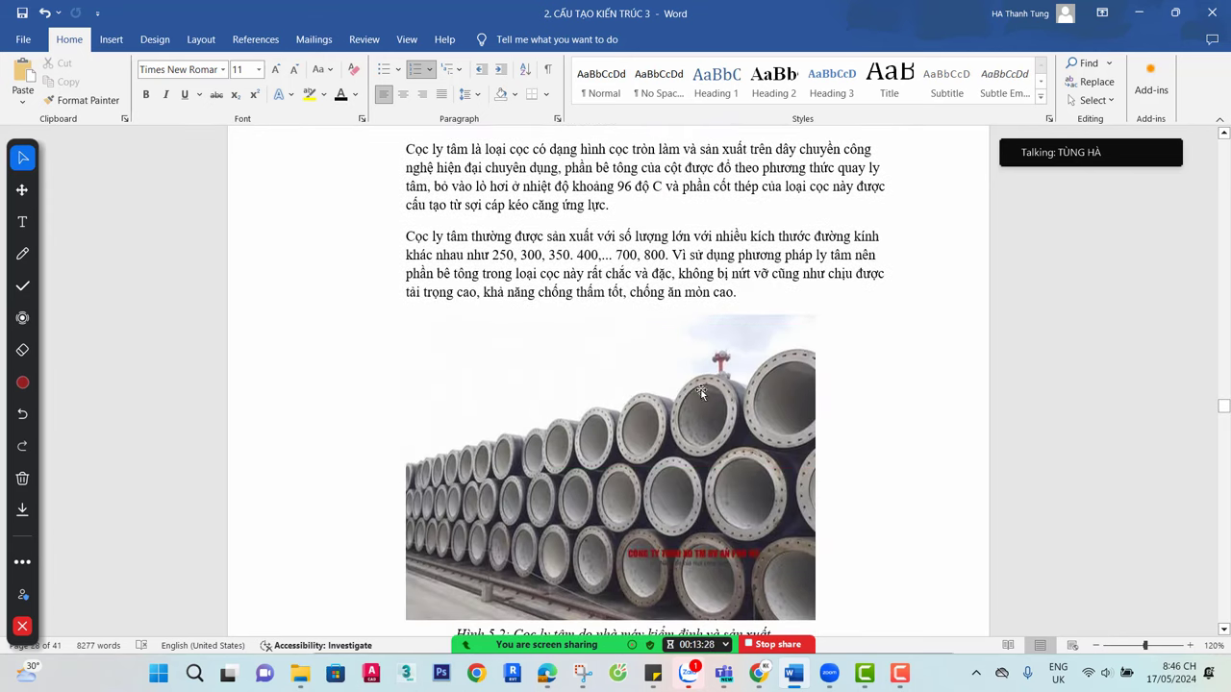
scroll(706, 370, down, 10)
scroll(696, 384, down, 3)
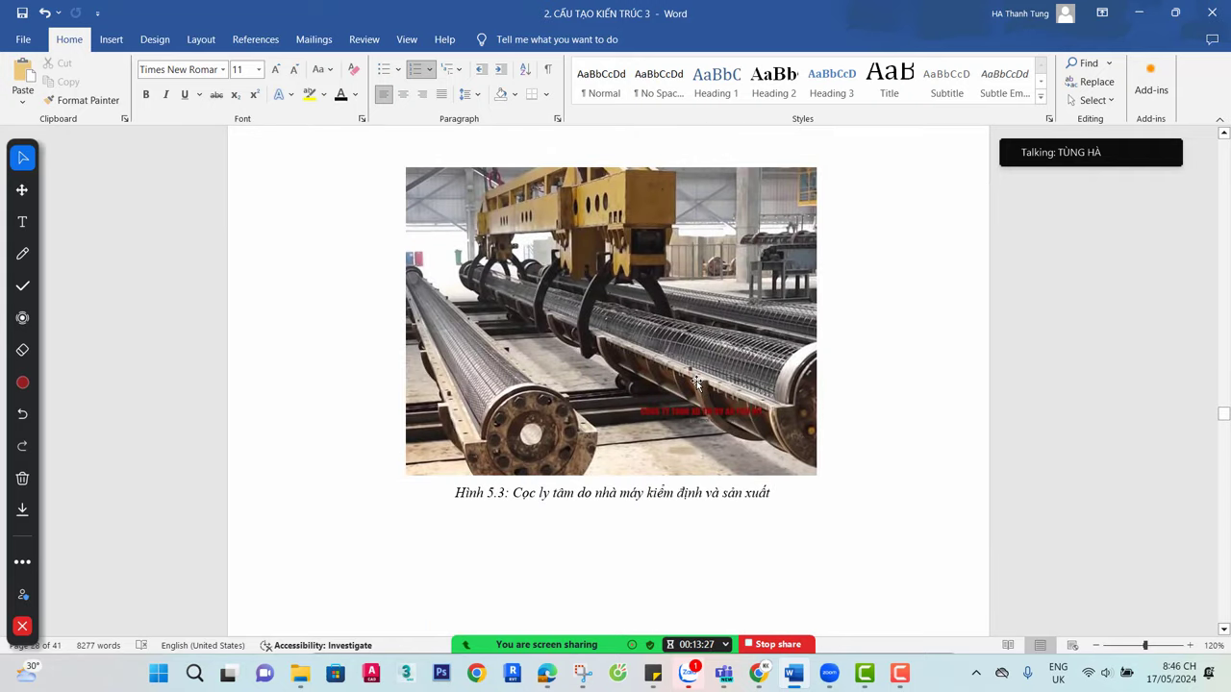
scroll(696, 383, down, 10)
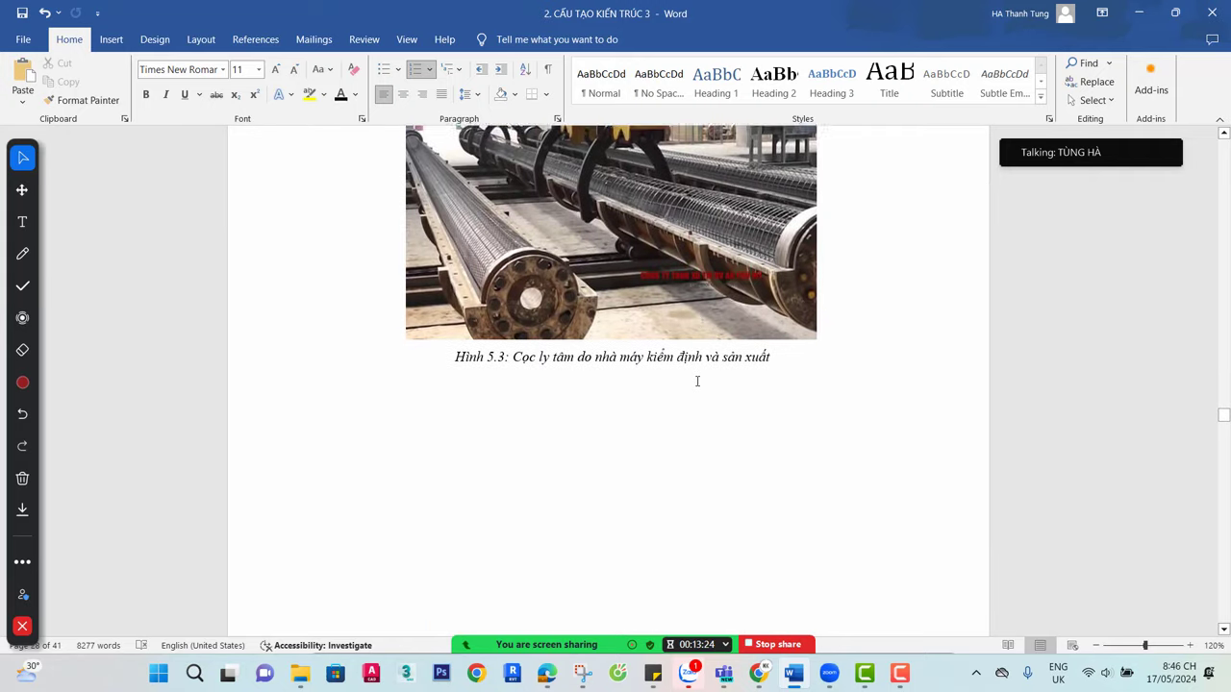
scroll(714, 402, down, 7)
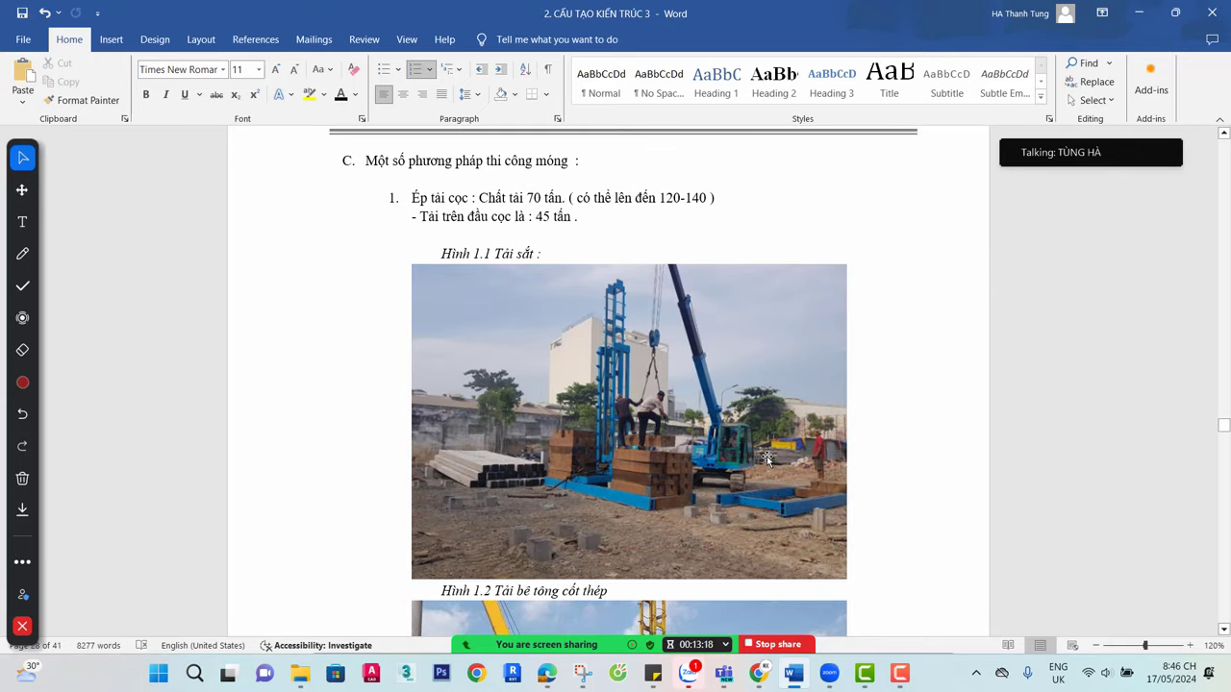
scroll(767, 459, down, 5)
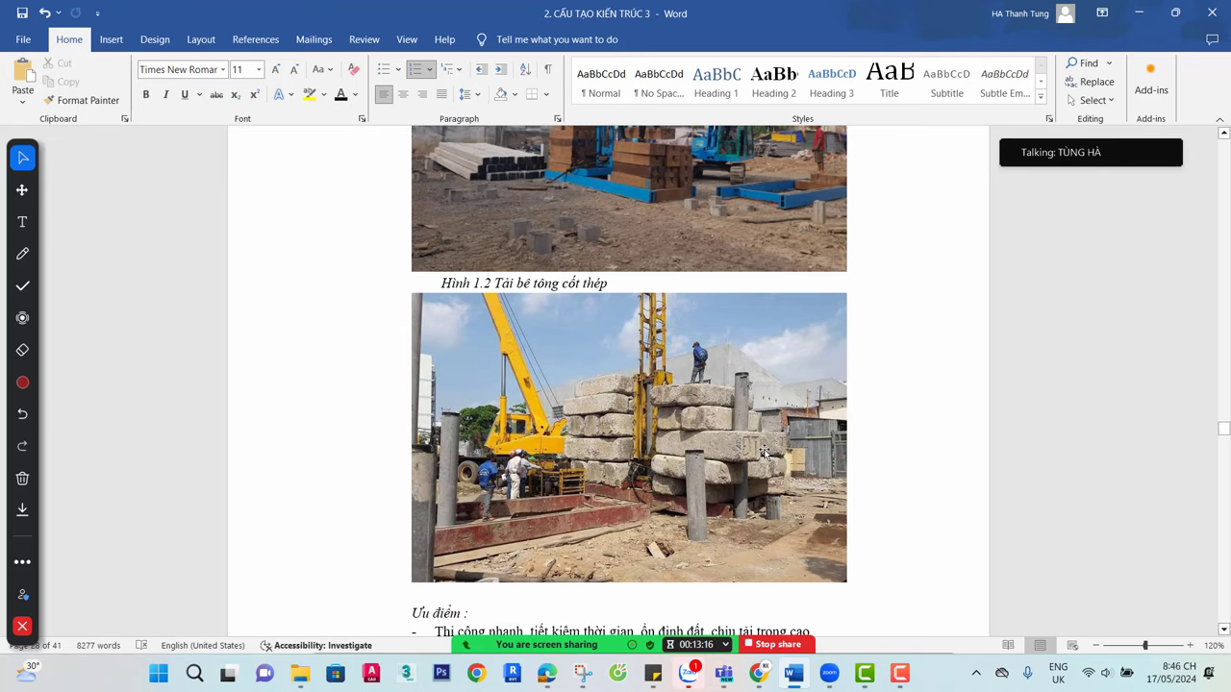
scroll(758, 420, down, 14)
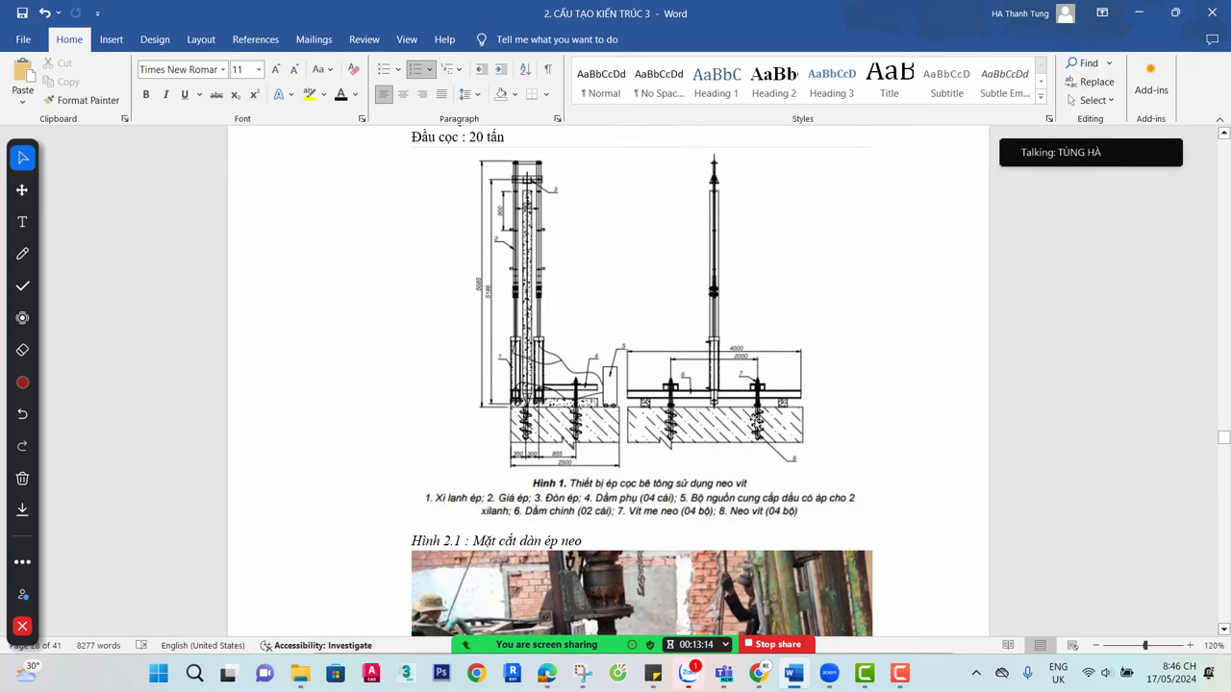
scroll(695, 312, down, 3)
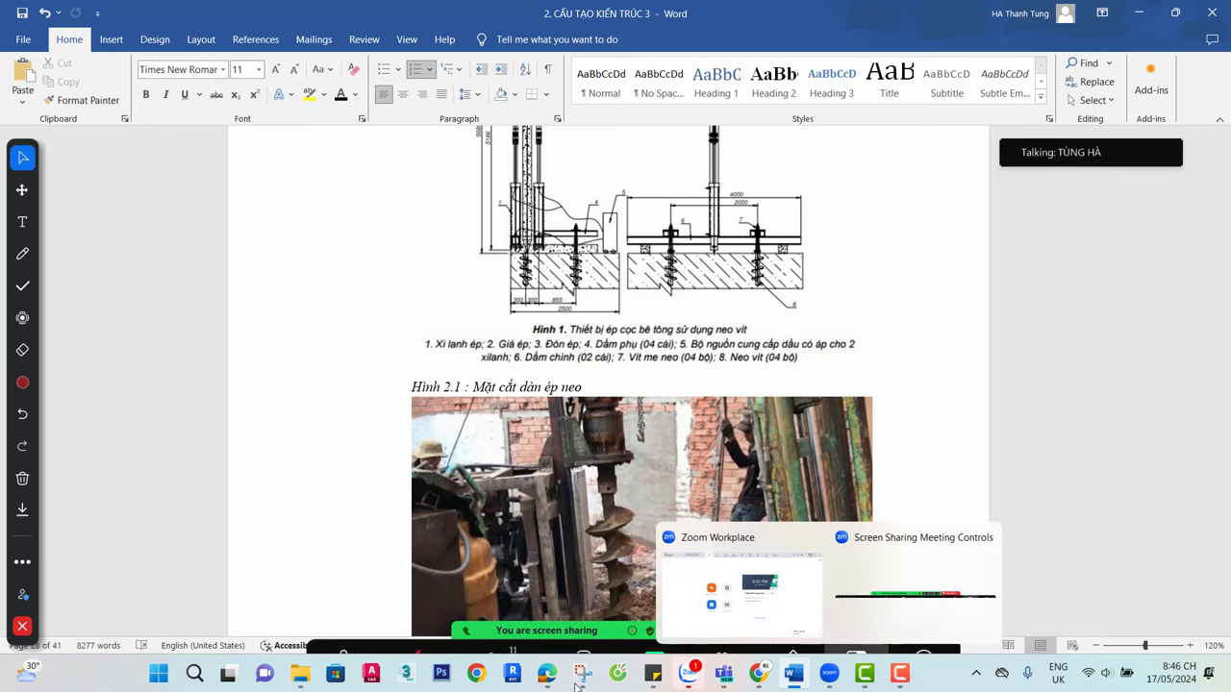
Switch to BAI TAP 4x15.pdf in Edge and examine the floor, wall and roof construction table on page 4, returning to page 3's material symbols
click(545, 464)
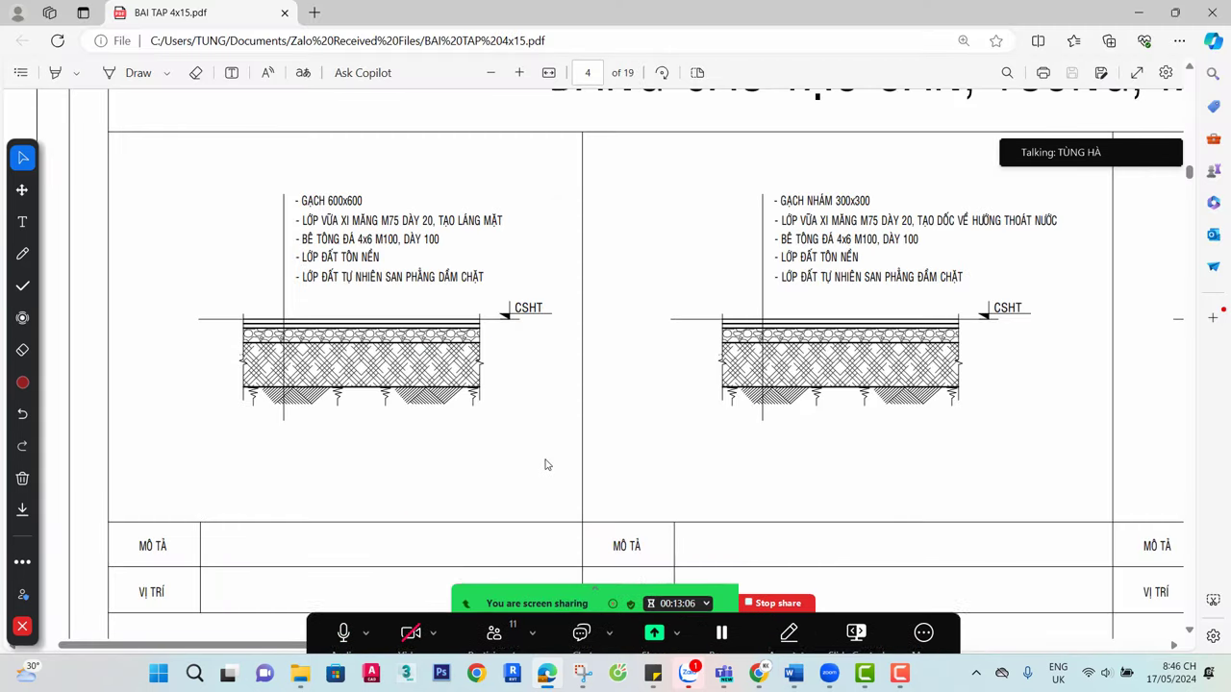
ctrl+scroll(324, 316, down, 2)
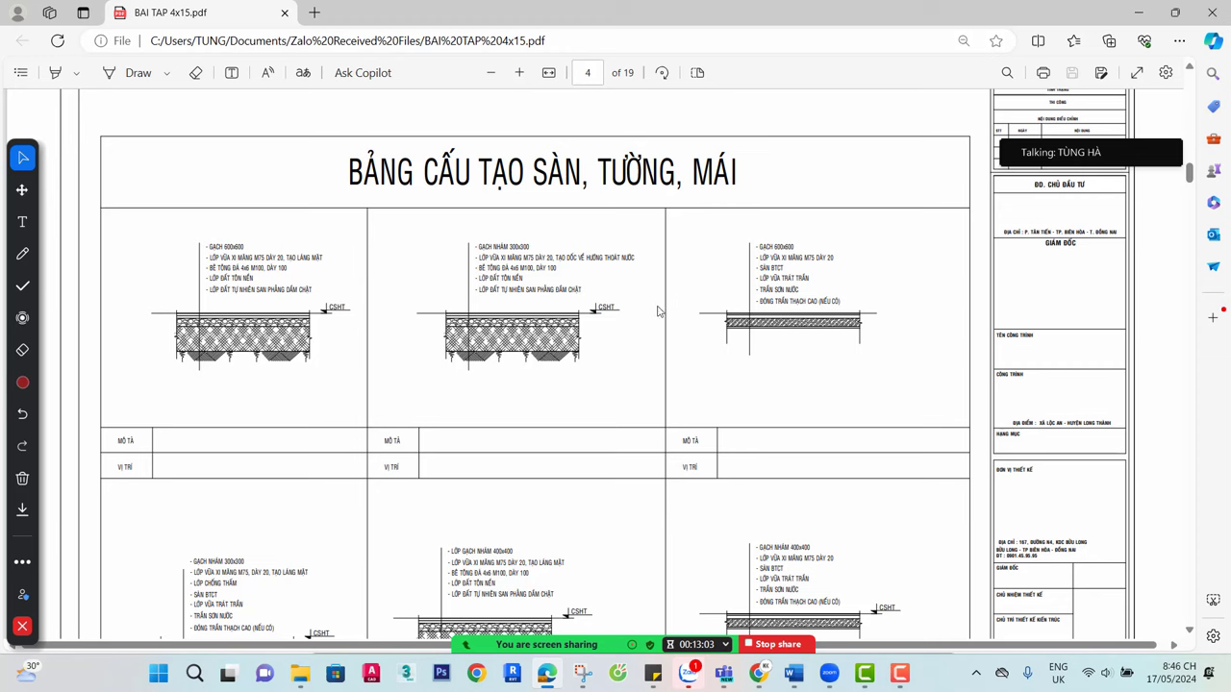
ctrl+scroll(571, 273, up, 1)
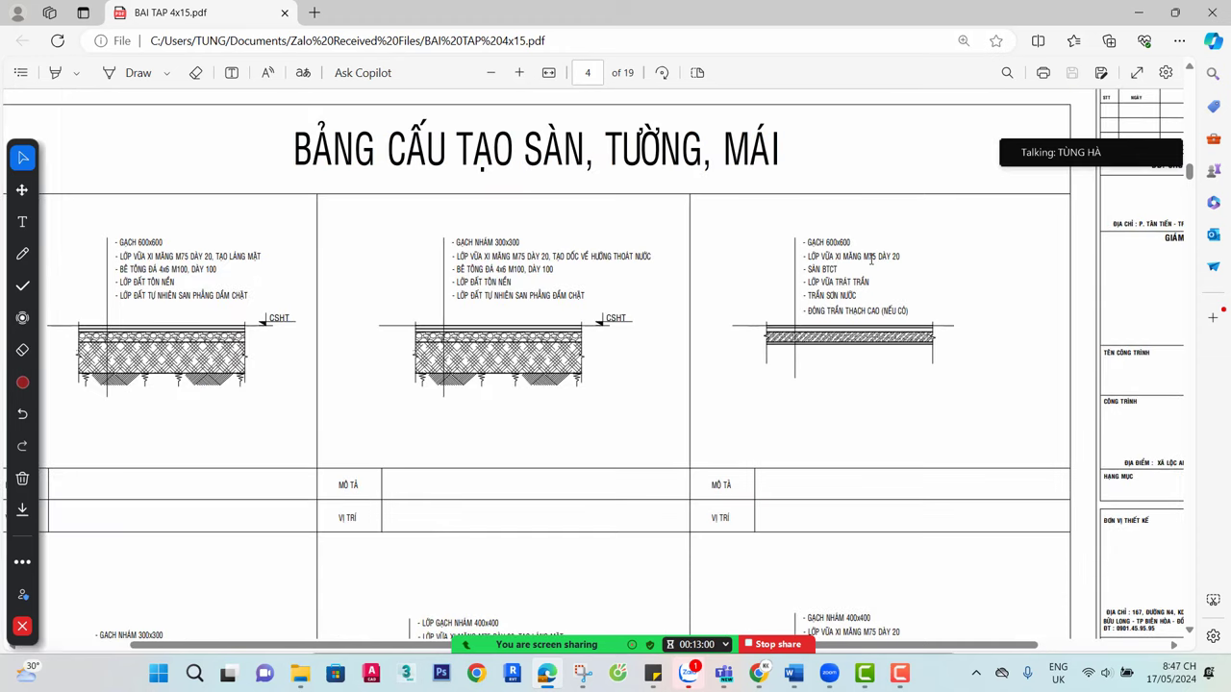
scroll(907, 201, down, 3)
scroll(417, 384, left, 2)
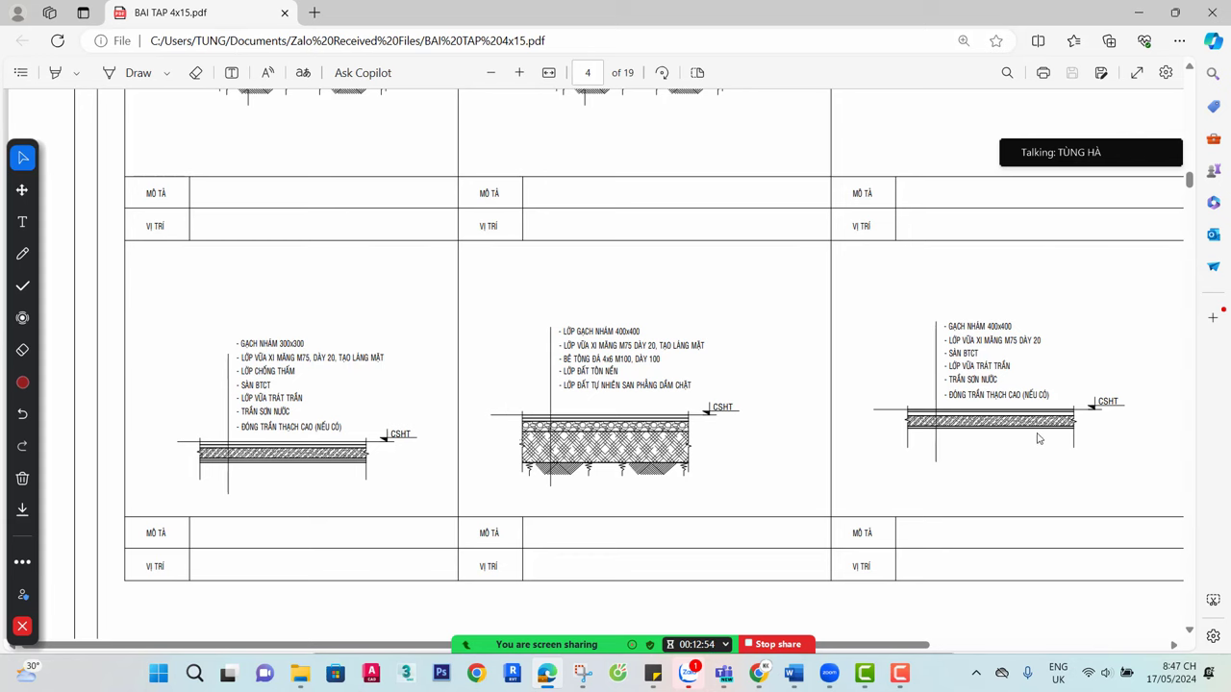
scroll(888, 378, up, 3)
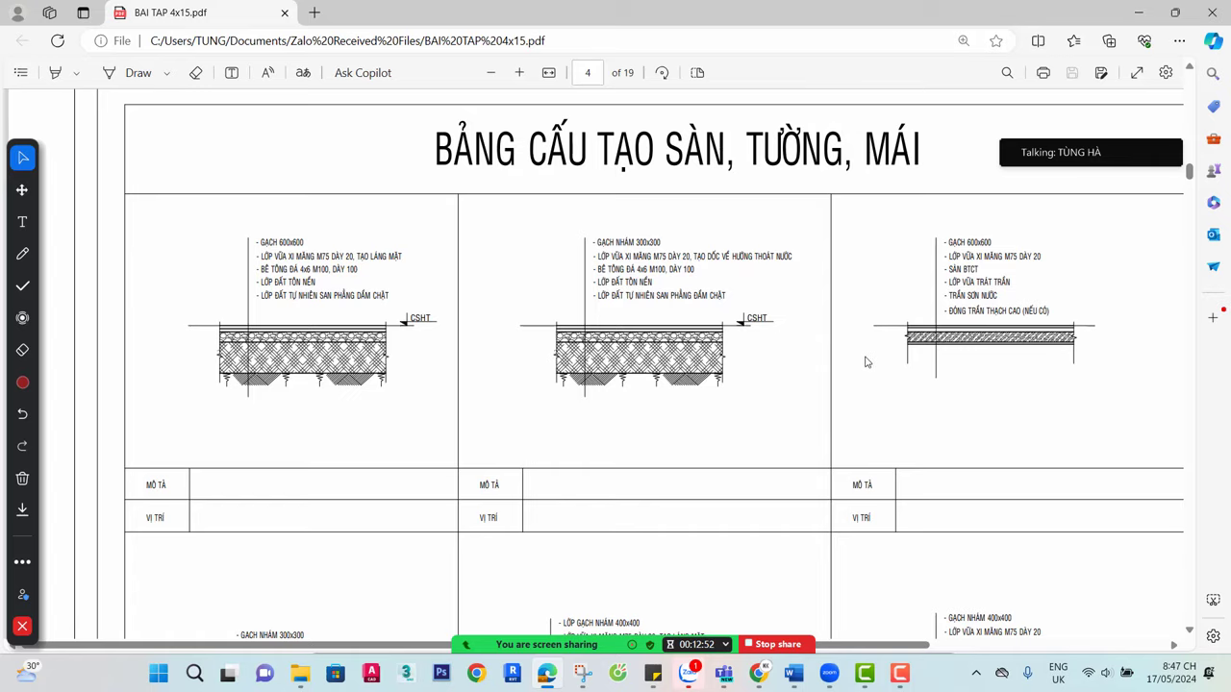
scroll(865, 362, up, 10)
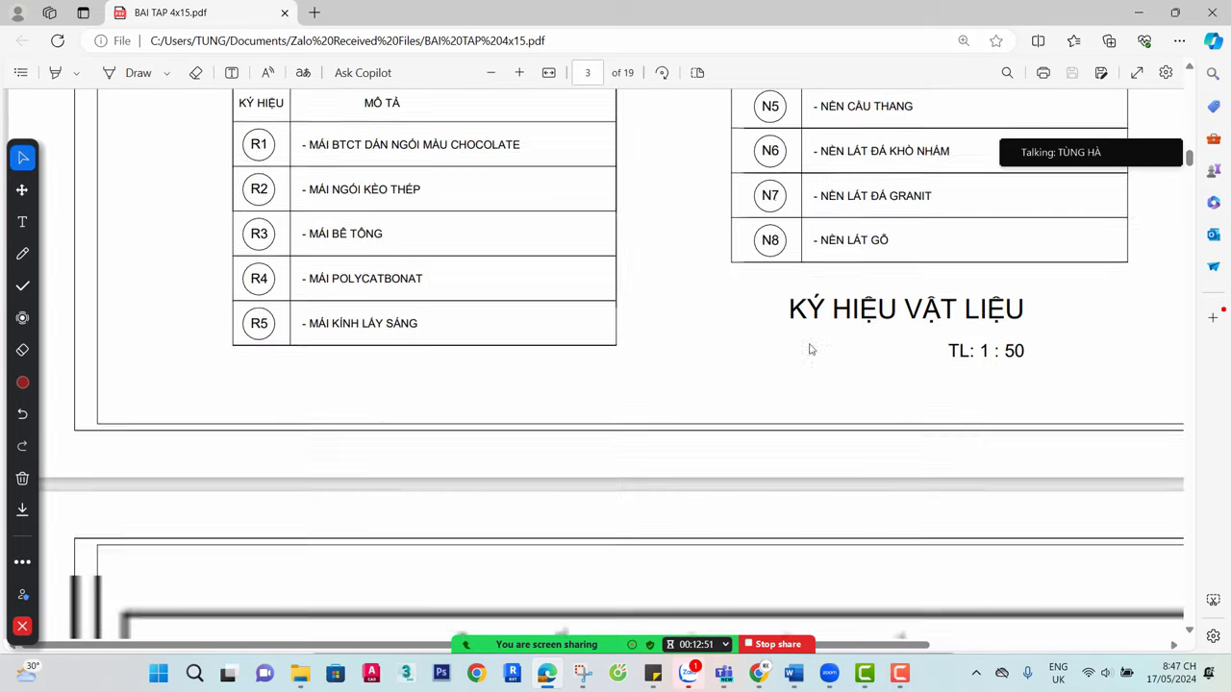
Examine the floor build-up details in the page 4 floor, wall and roof construction table
scroll(810, 350, down, 5)
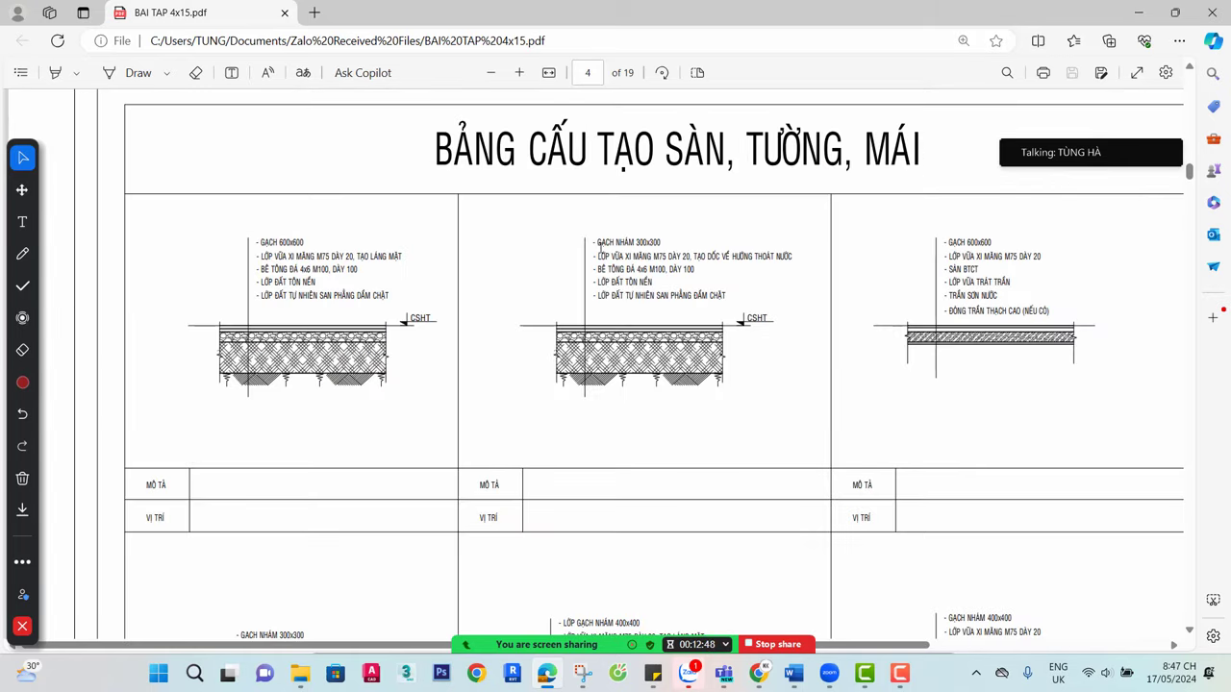
scroll(677, 444, down, 3)
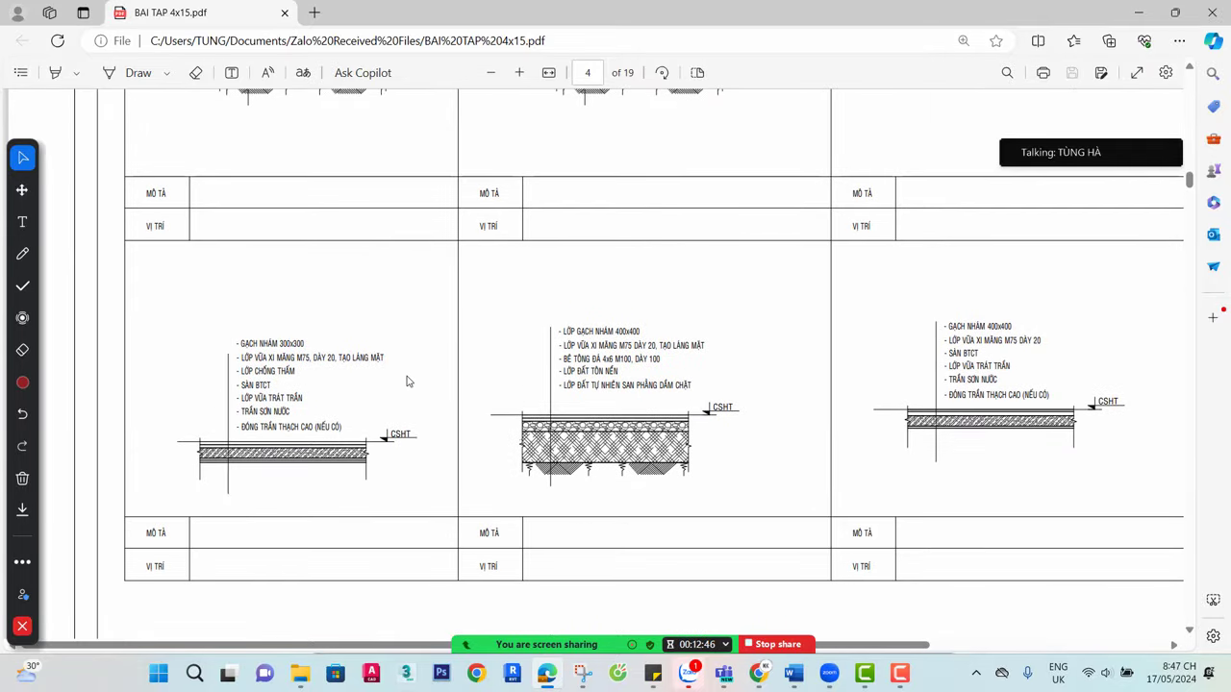
scroll(616, 370, down, 4)
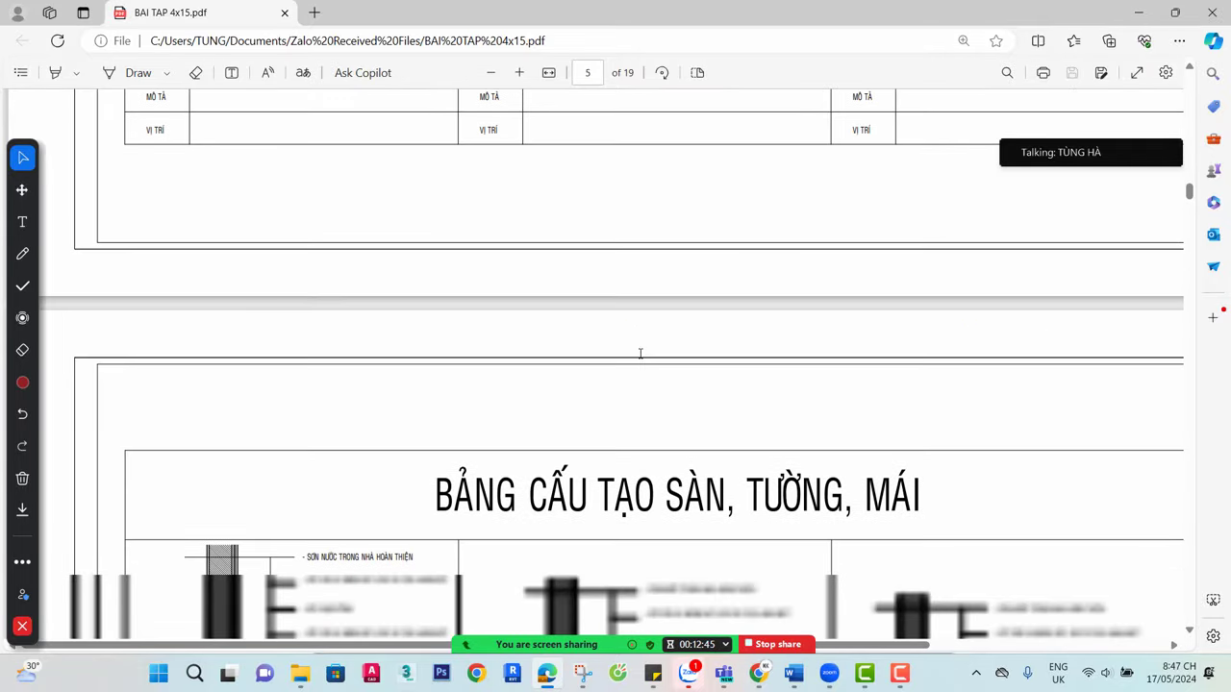
scroll(604, 279, up, 4)
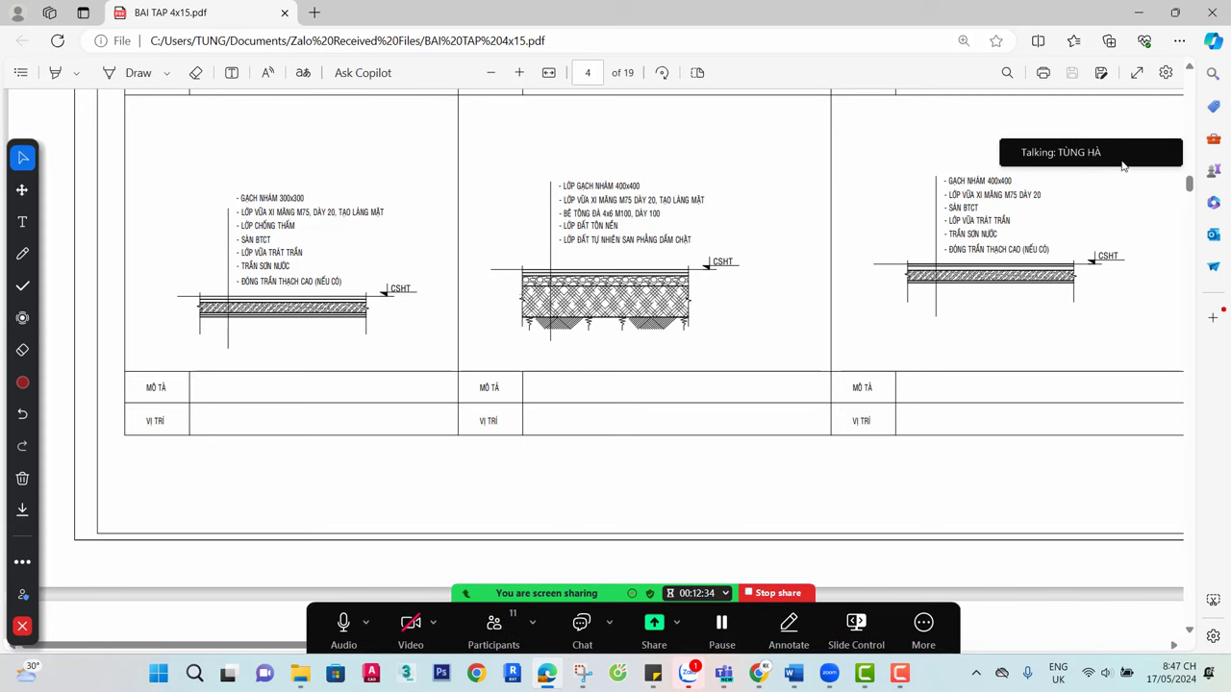
Look through the Zoom meeting's participant list and minimise it
click(496, 624)
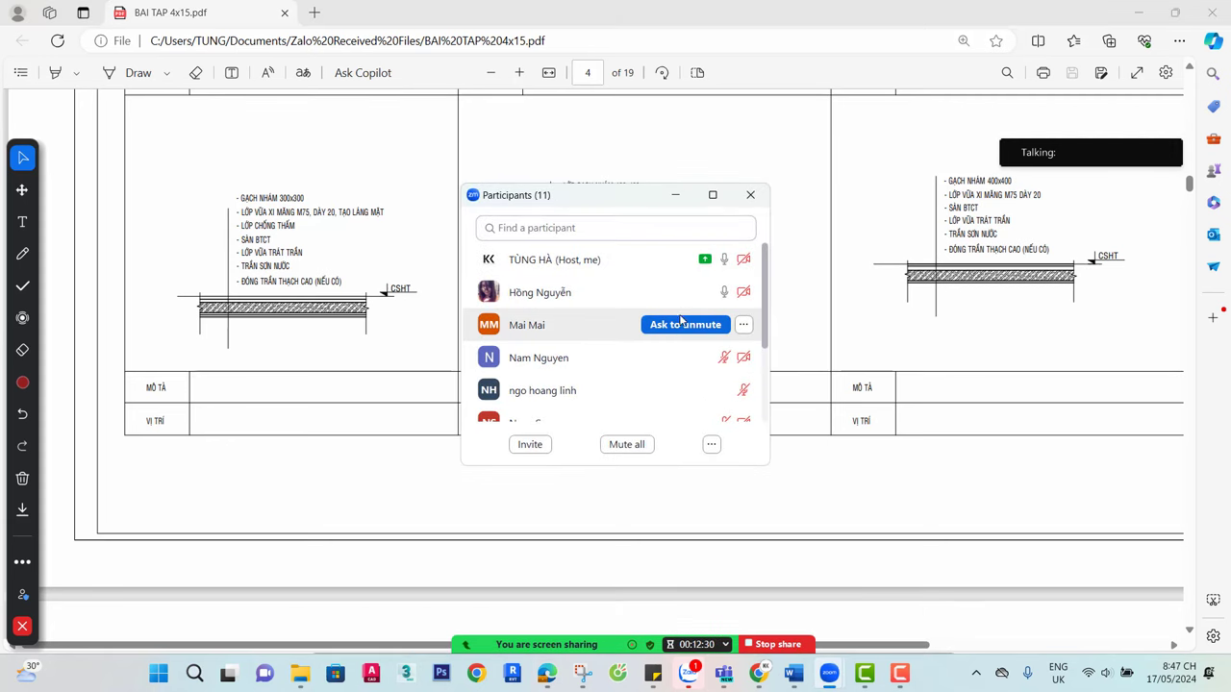
scroll(596, 370, down, 5)
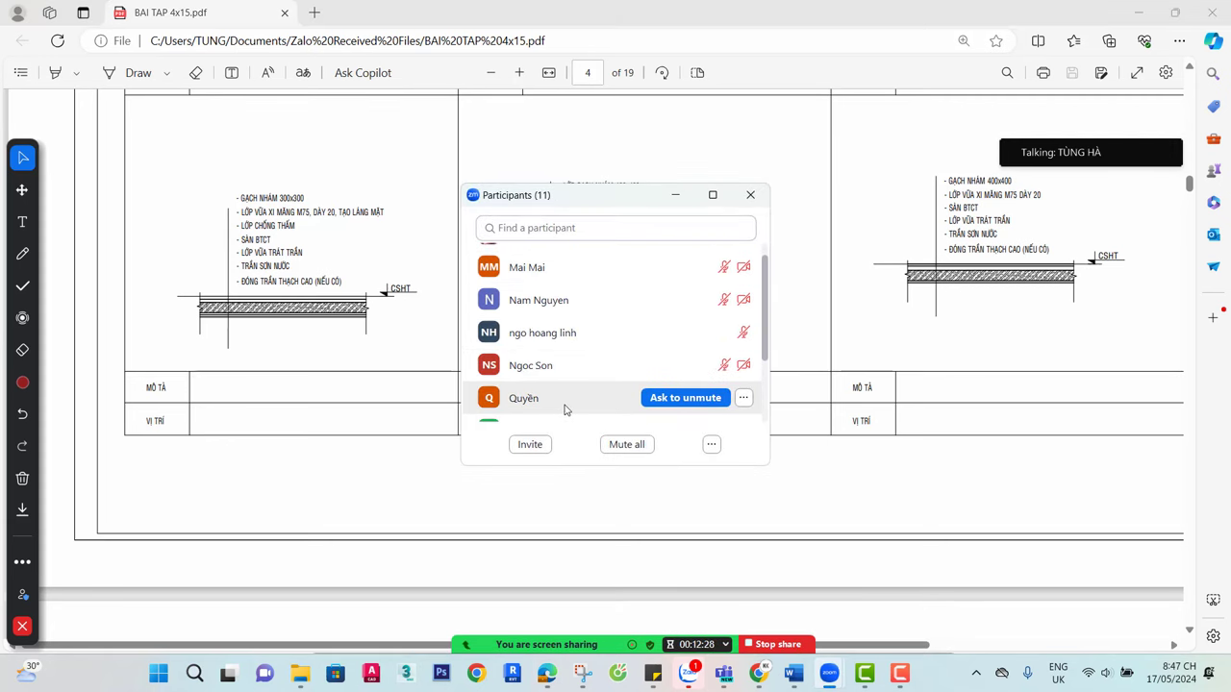
scroll(574, 405, down, 1)
click(675, 195)
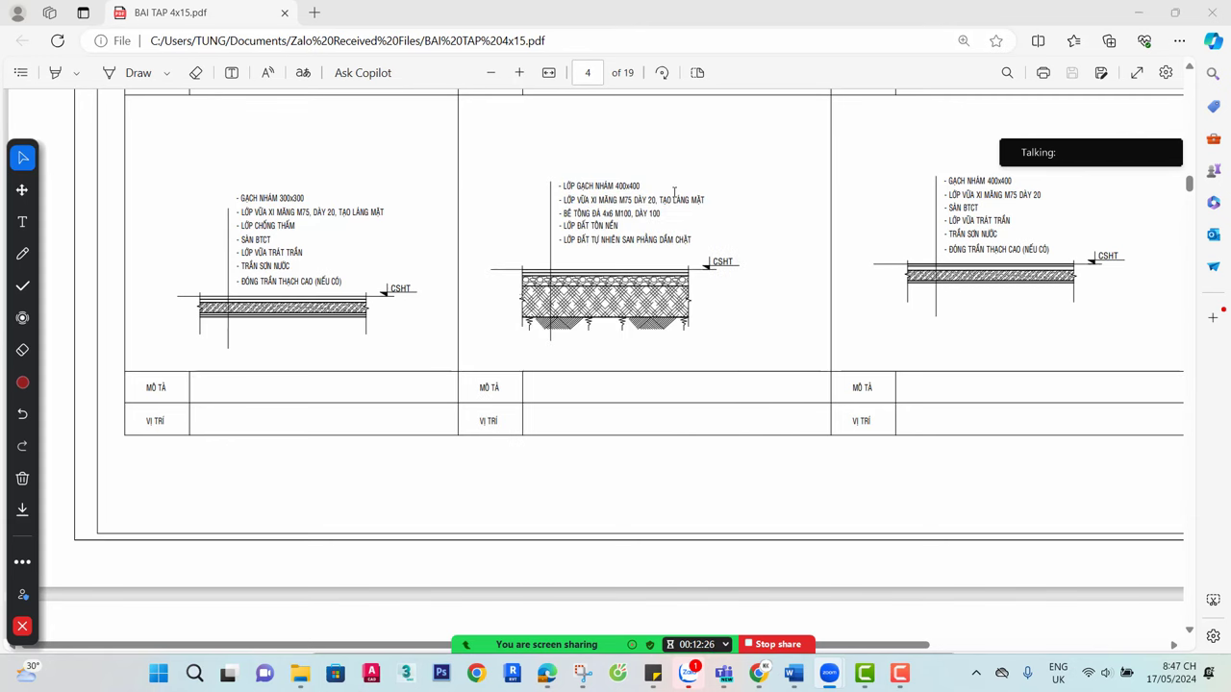
Browse the drawing set's opening sheets, including the perspective and architectural symbols, ending at the page 3 material symbols table
scroll(609, 283, up, 5)
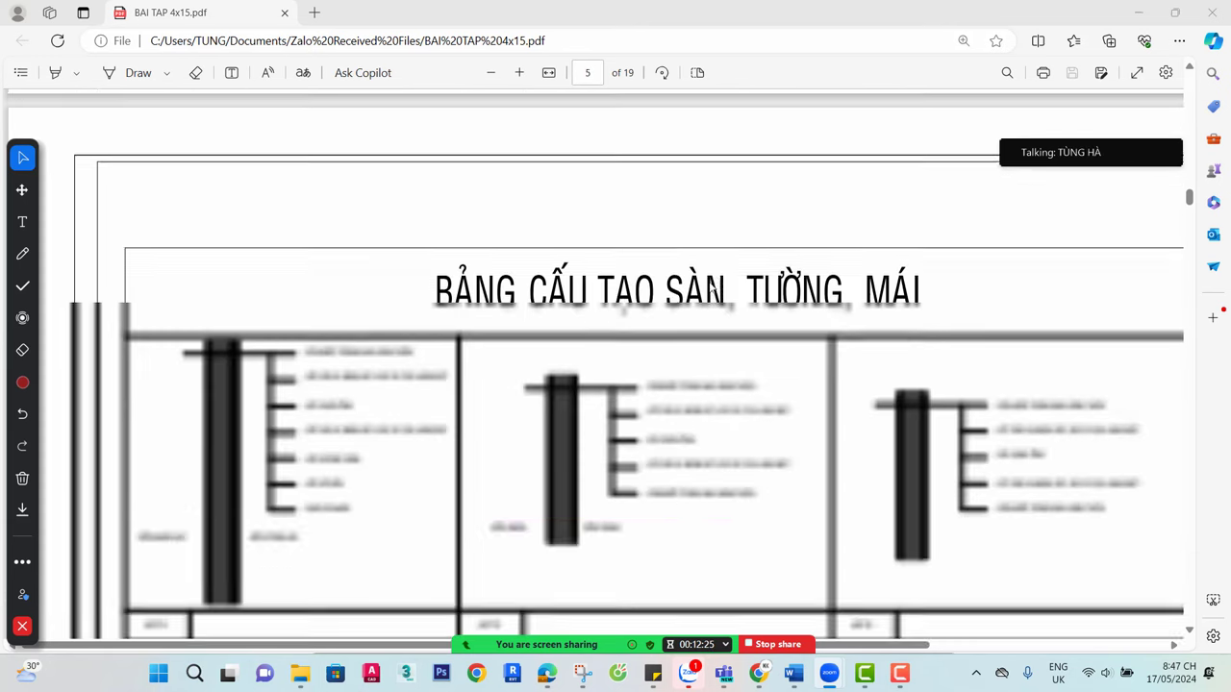
ctrl+scroll(709, 280, up, 3)
scroll(706, 284, up, 3)
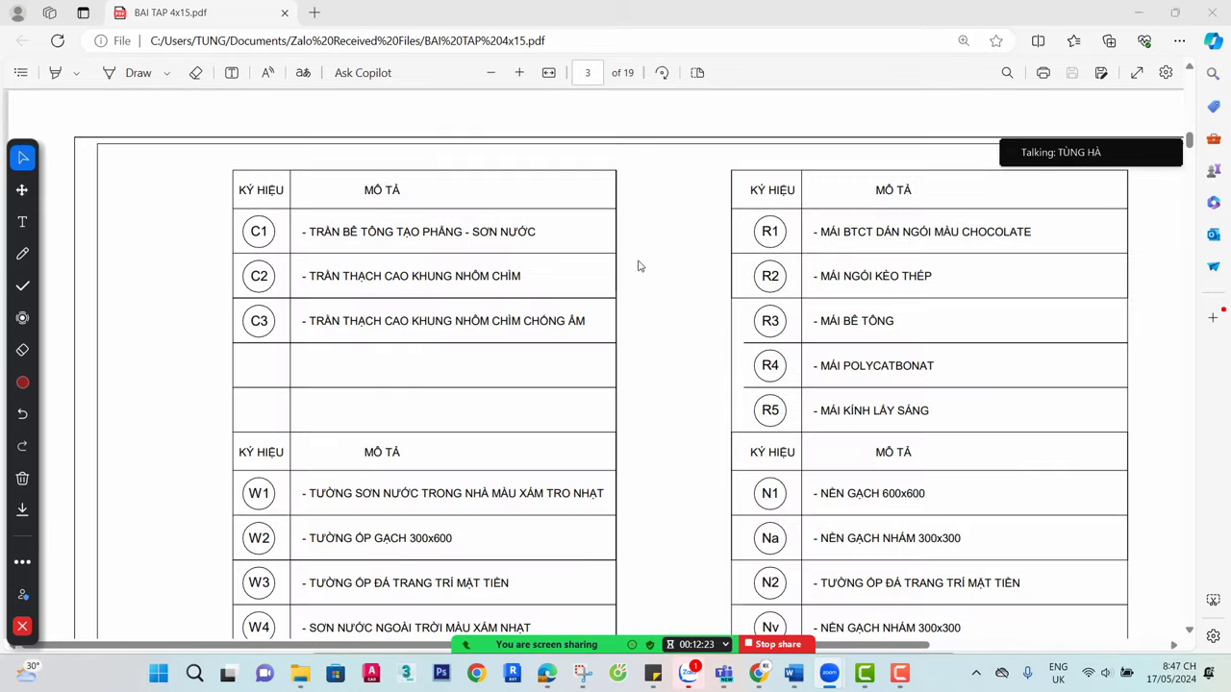
ctrl+scroll(630, 292, down, 3)
scroll(625, 291, up, 6)
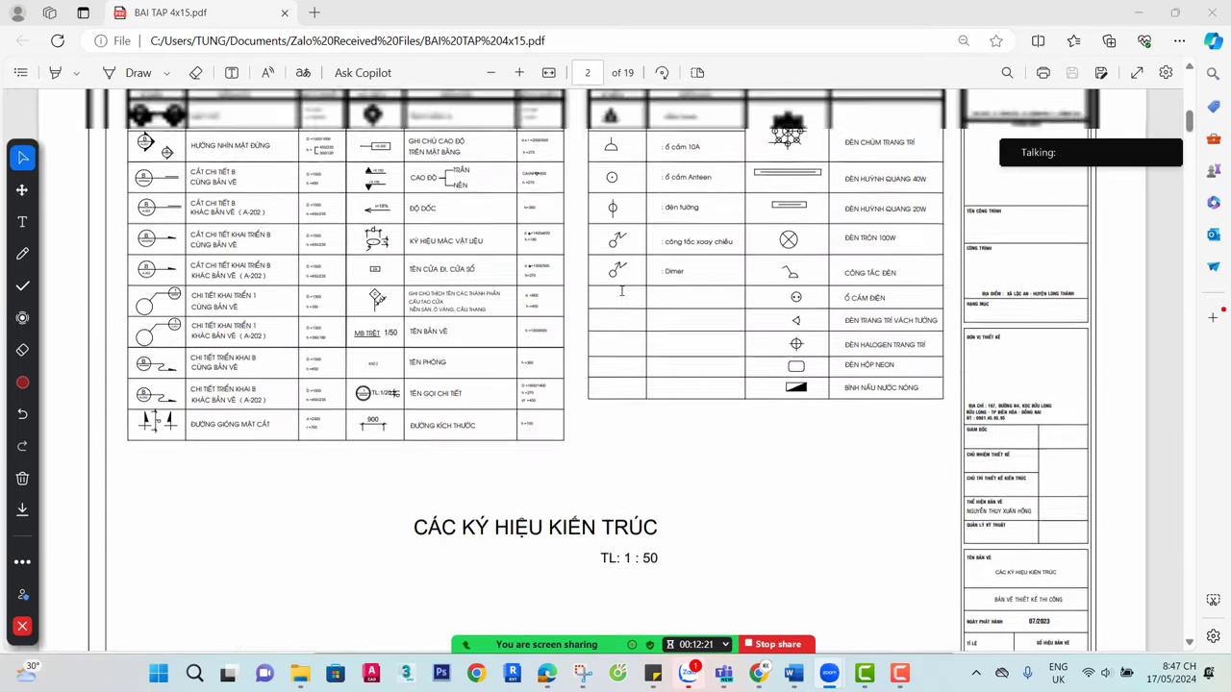
scroll(621, 292, up, 10)
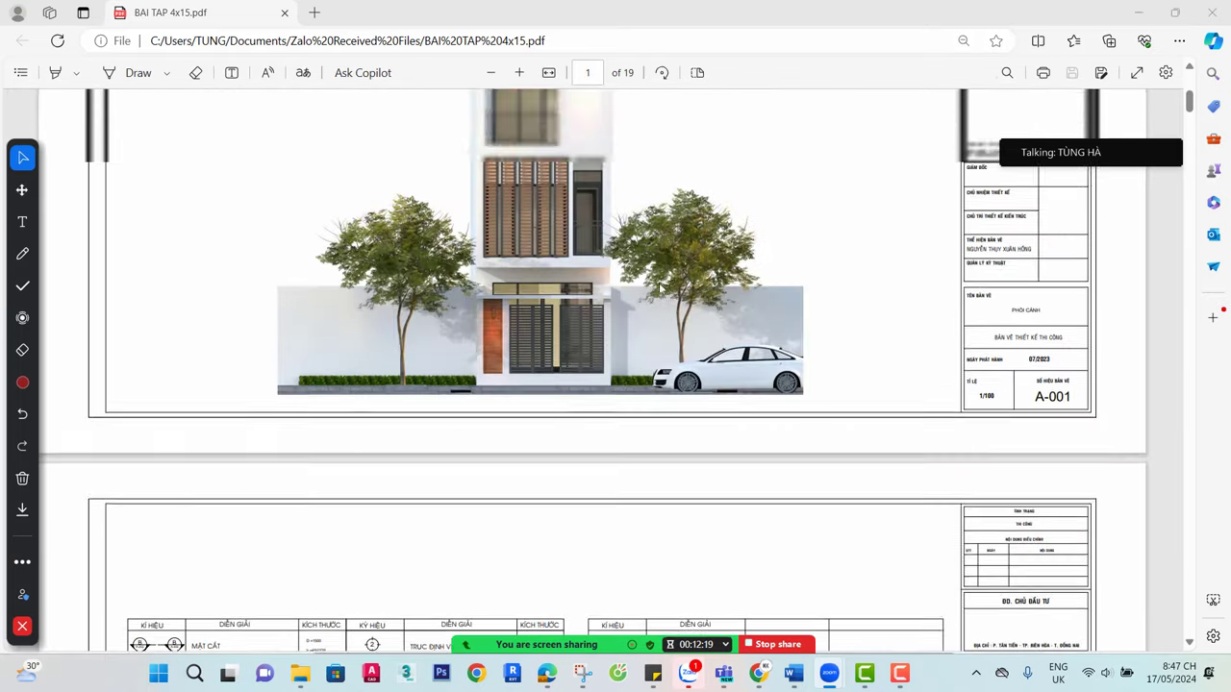
scroll(654, 273, down, 15)
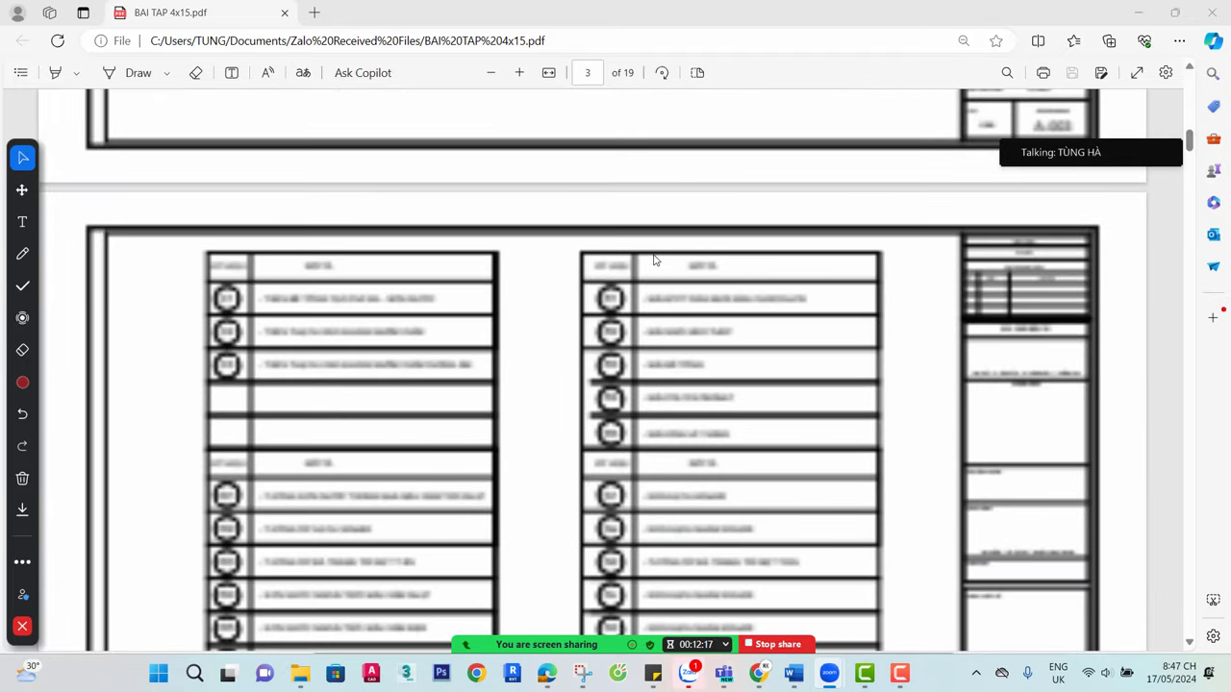
ctrl+scroll(625, 259, up, 2)
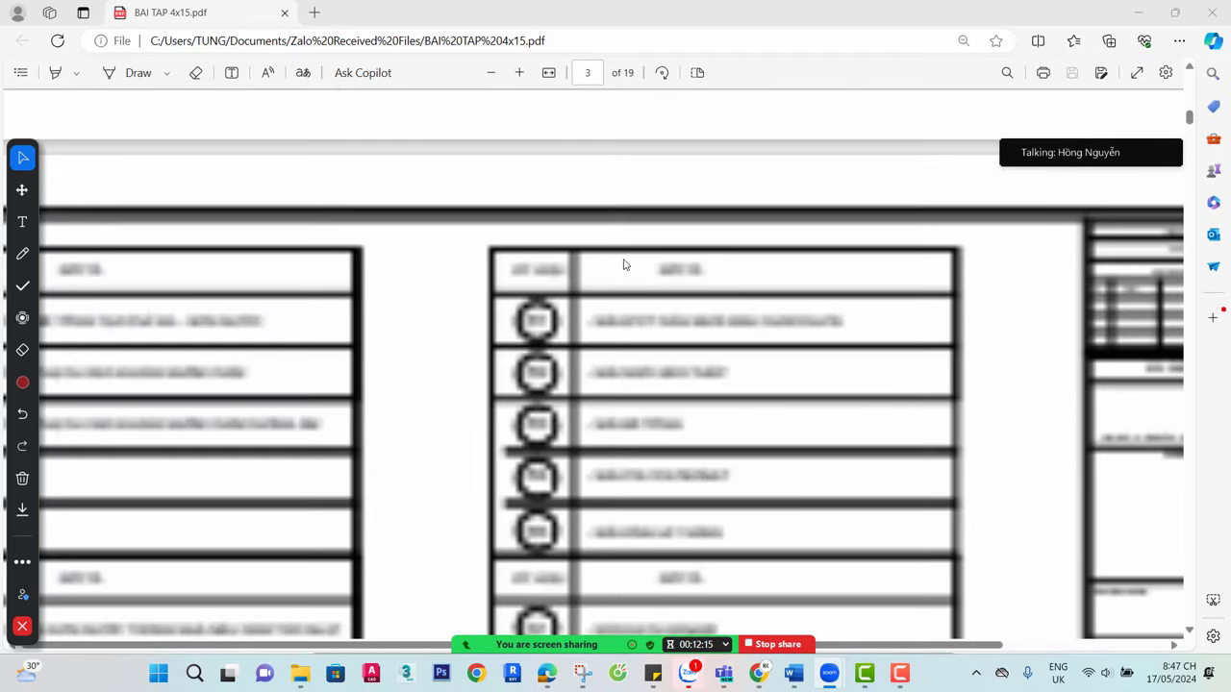
ctrl+scroll(623, 265, down, 2)
scroll(563, 296, up, 5)
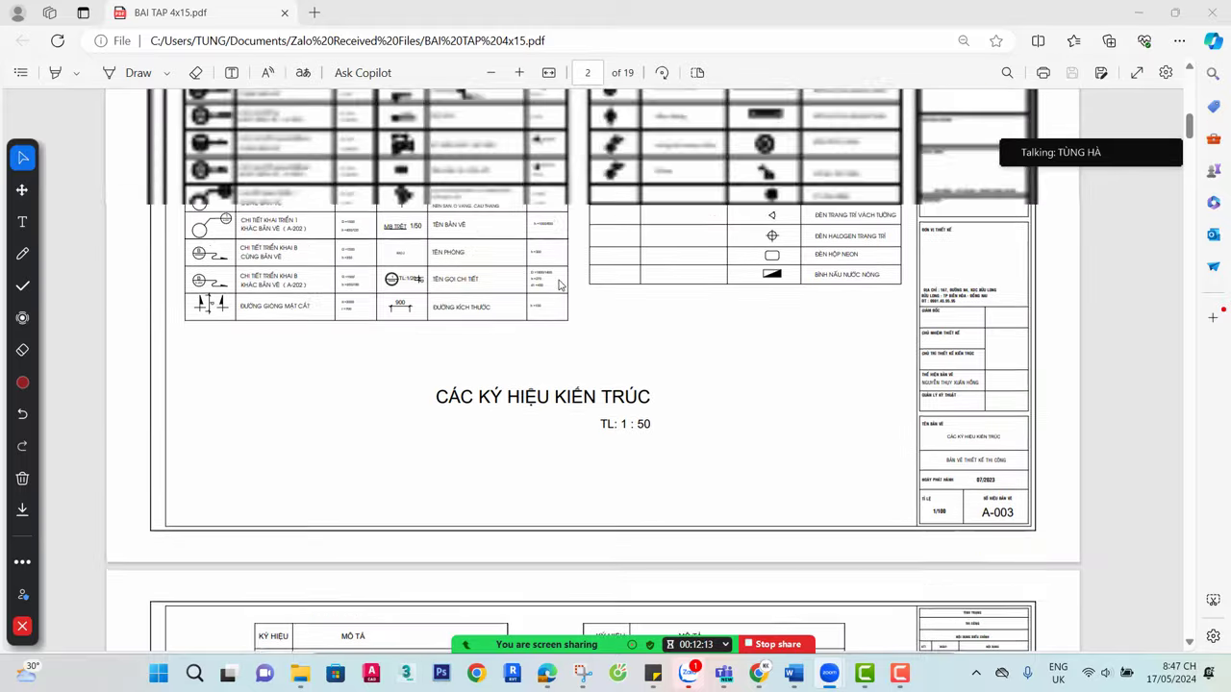
scroll(512, 284, down, 3)
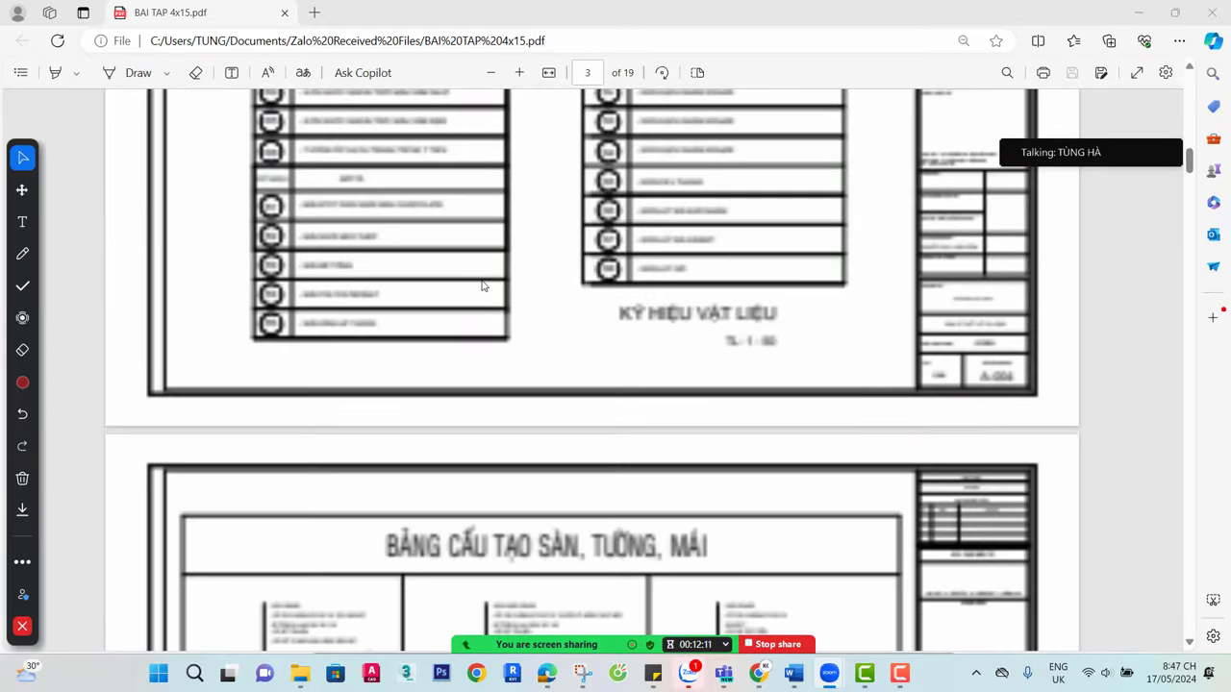
scroll(483, 285, down, 3)
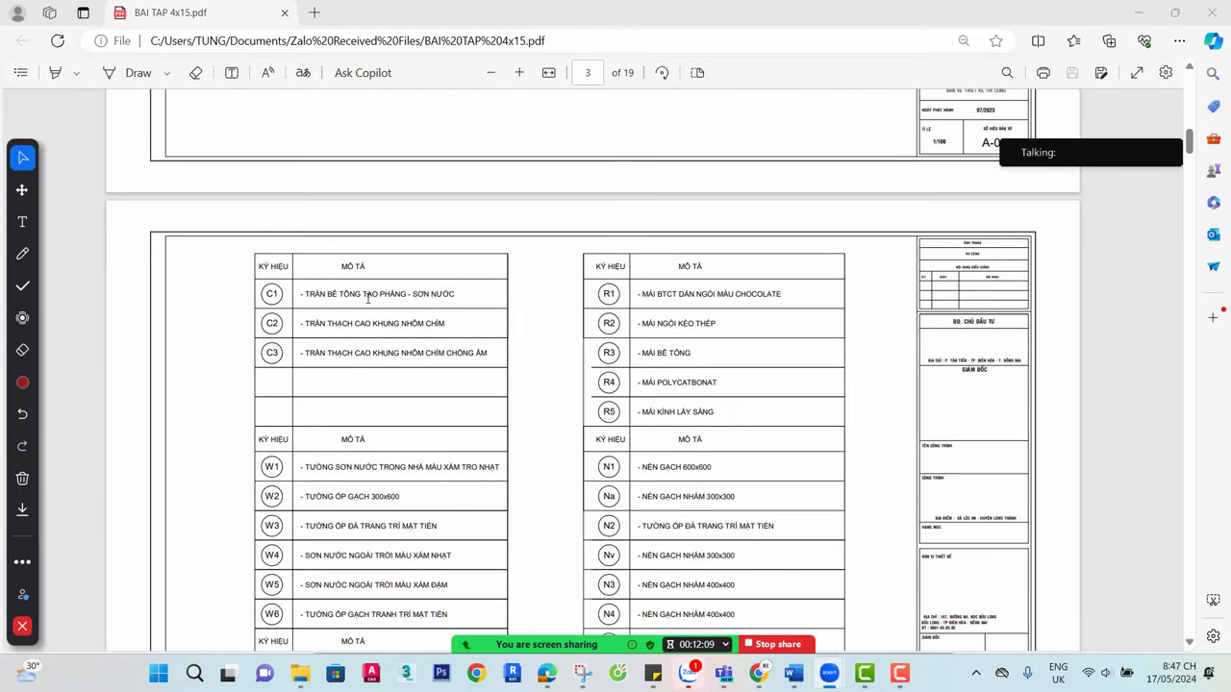
Read through the page 3 material symbols, marking the C1 ceiling and W1 wall descriptions by selecting their text
drag(306, 296, 449, 297)
click(448, 297)
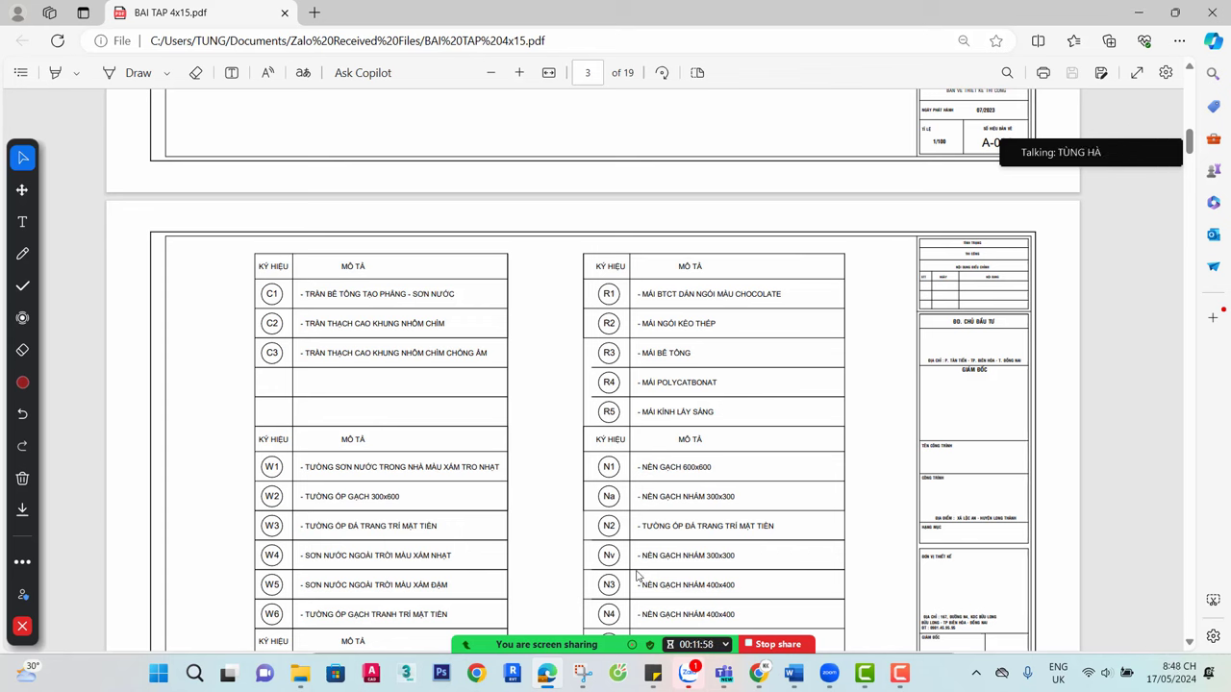
drag(354, 468, 442, 469)
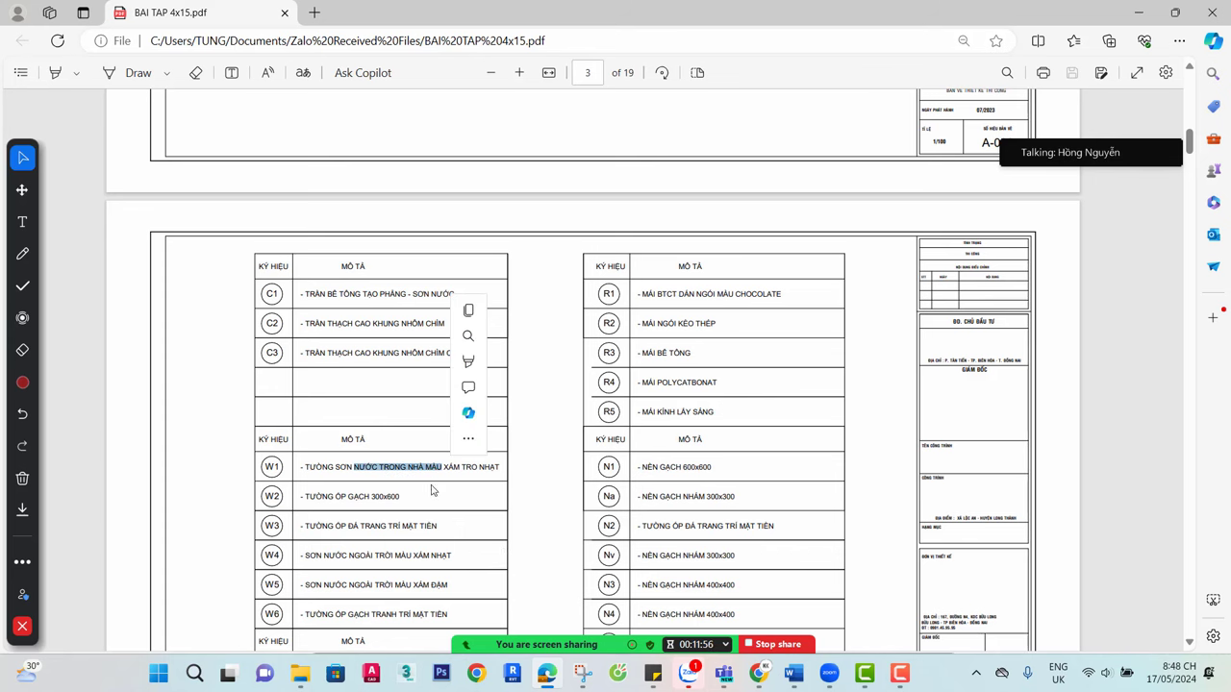
scroll(395, 496, down, 3)
click(420, 469)
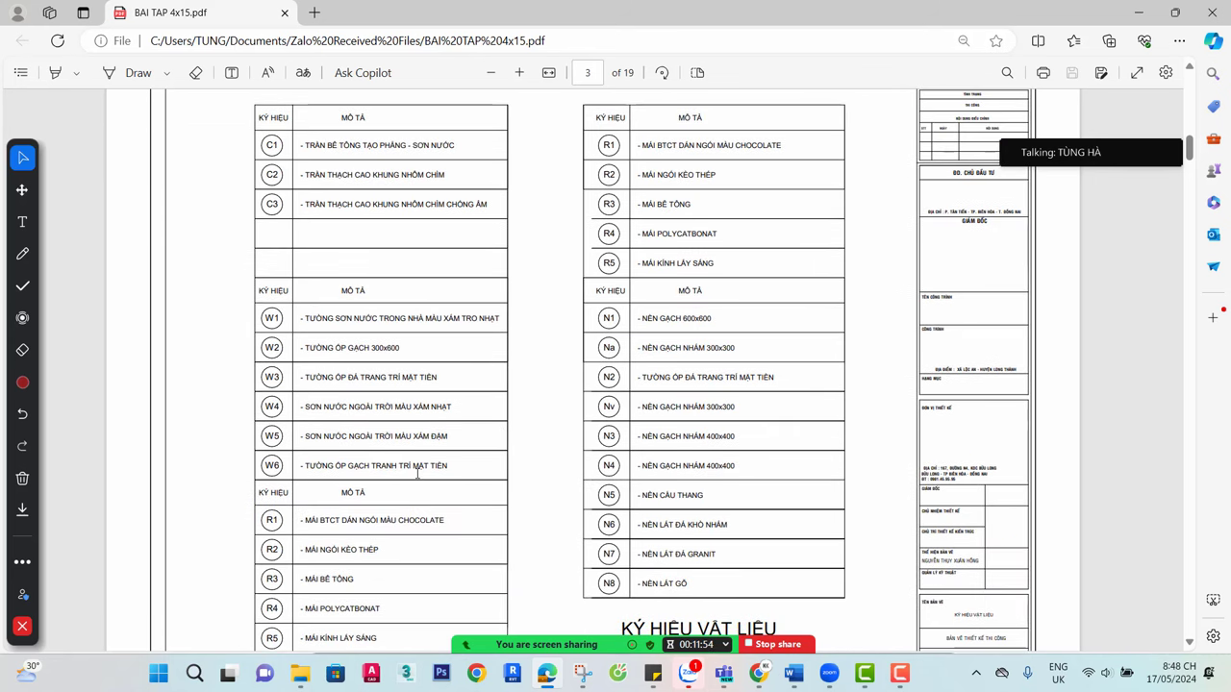
scroll(416, 473, down, 3)
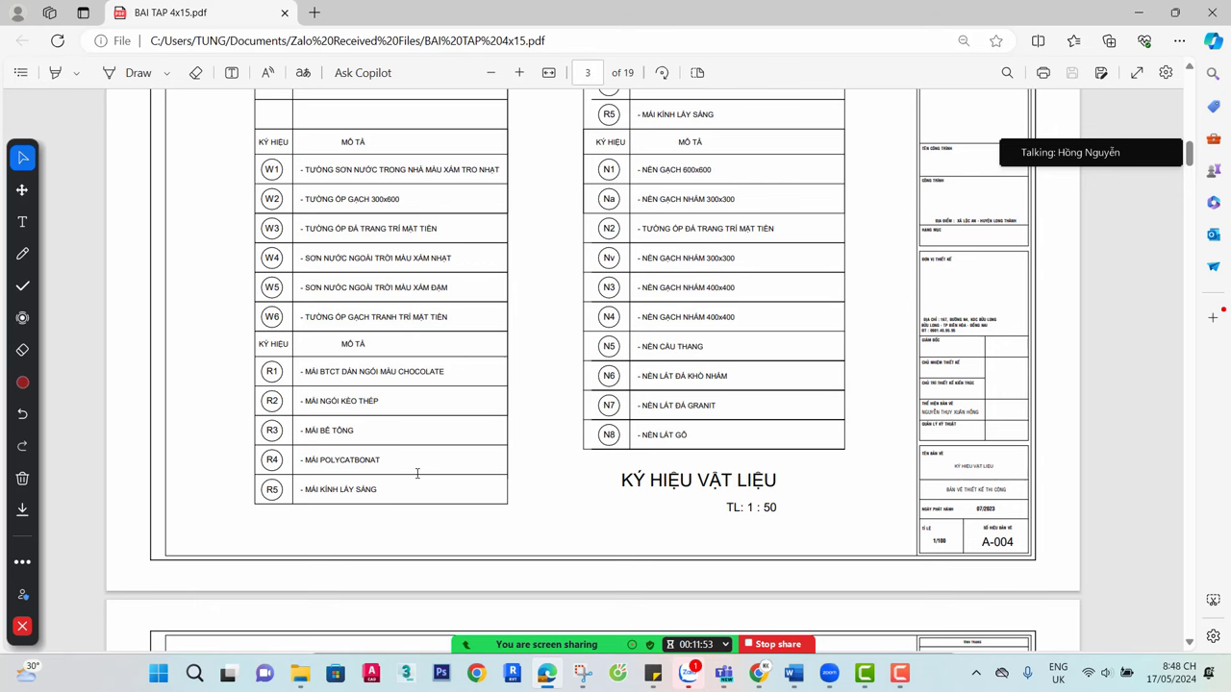
scroll(416, 473, up, 6)
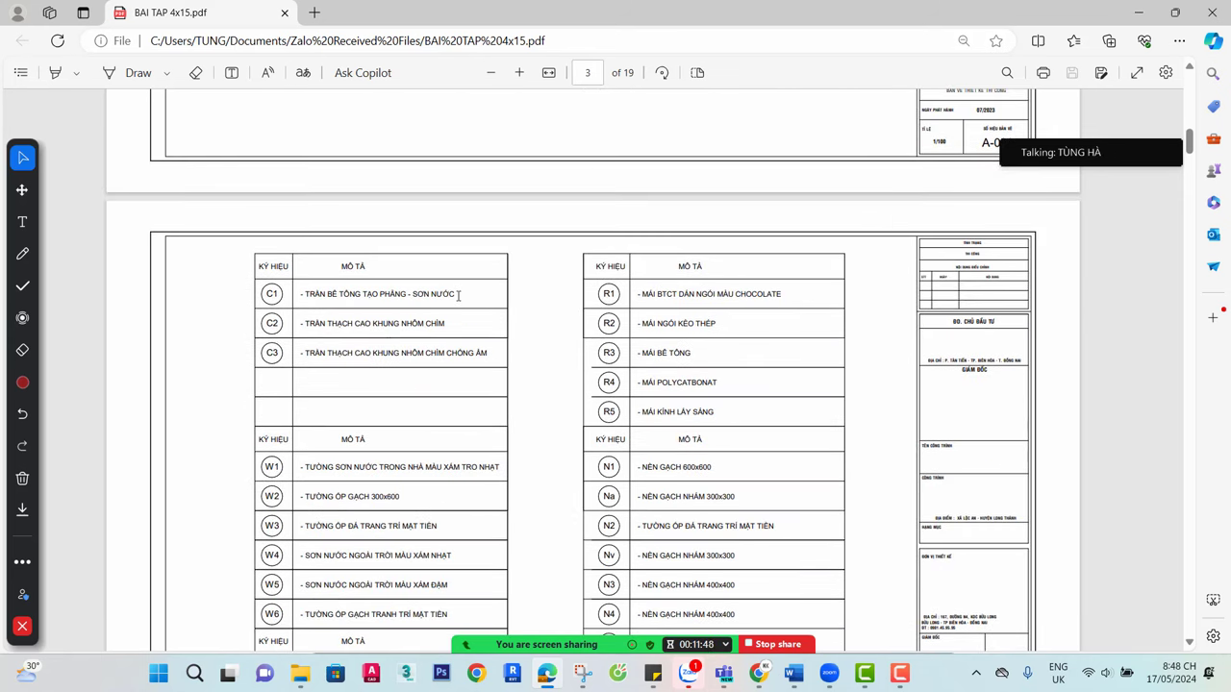
drag(458, 295, 316, 295)
click(322, 323)
Go over the wall finish symbols W1 to W5, selecting the text of the descriptions being discussed
scroll(372, 382, down, 3)
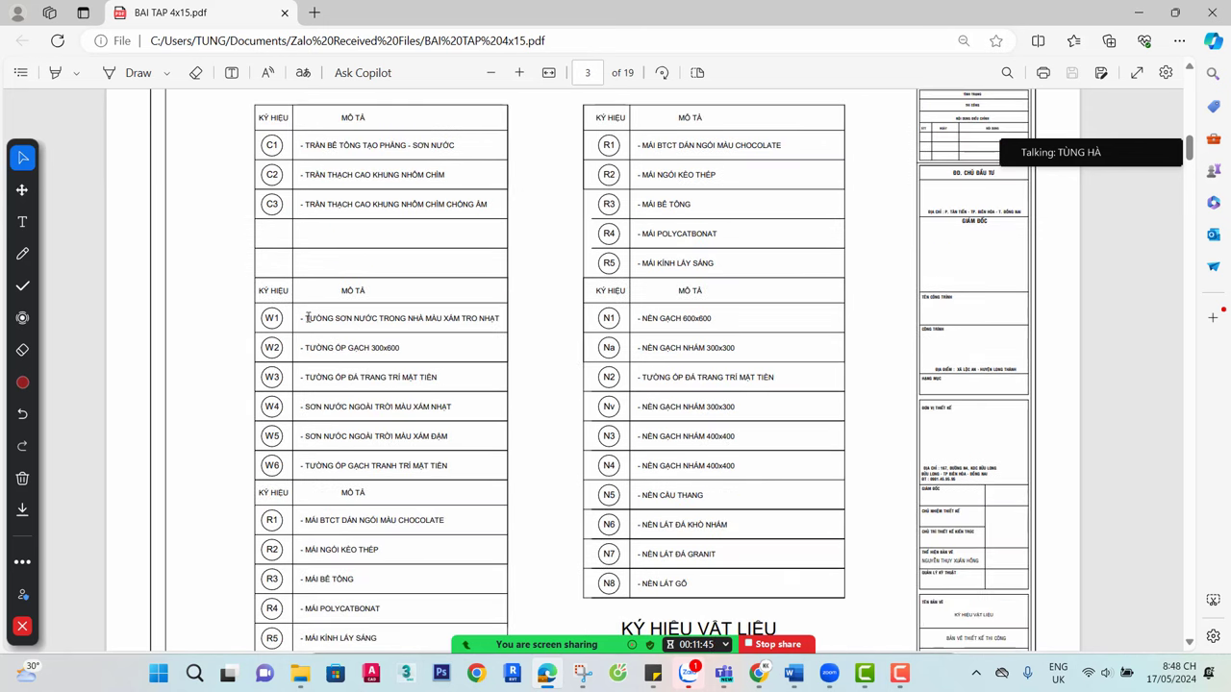
drag(304, 318, 513, 329)
click(430, 360)
drag(321, 377, 344, 347)
click(330, 334)
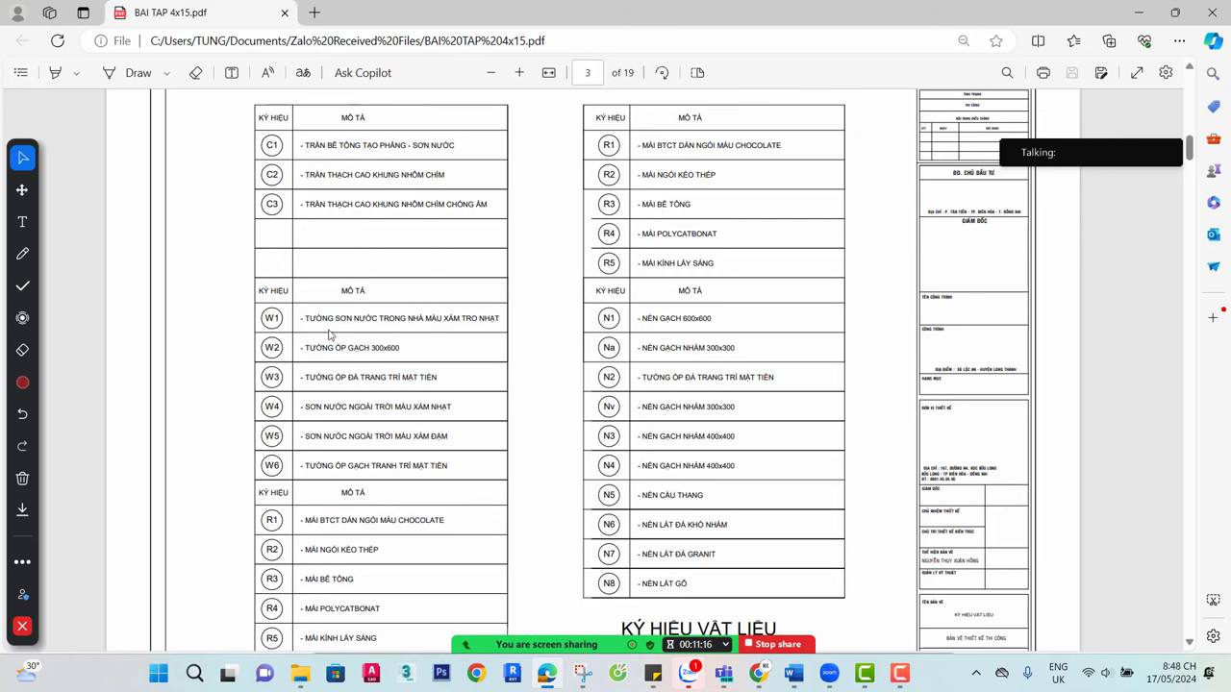
scroll(429, 431, down, 3)
scroll(429, 430, up, 3)
drag(305, 406, 452, 408)
drag(306, 435, 375, 437)
Handwrite "TL" and "PT" in red above the wall finish rows and draw a curve across rows W1 to W3
click(22, 253)
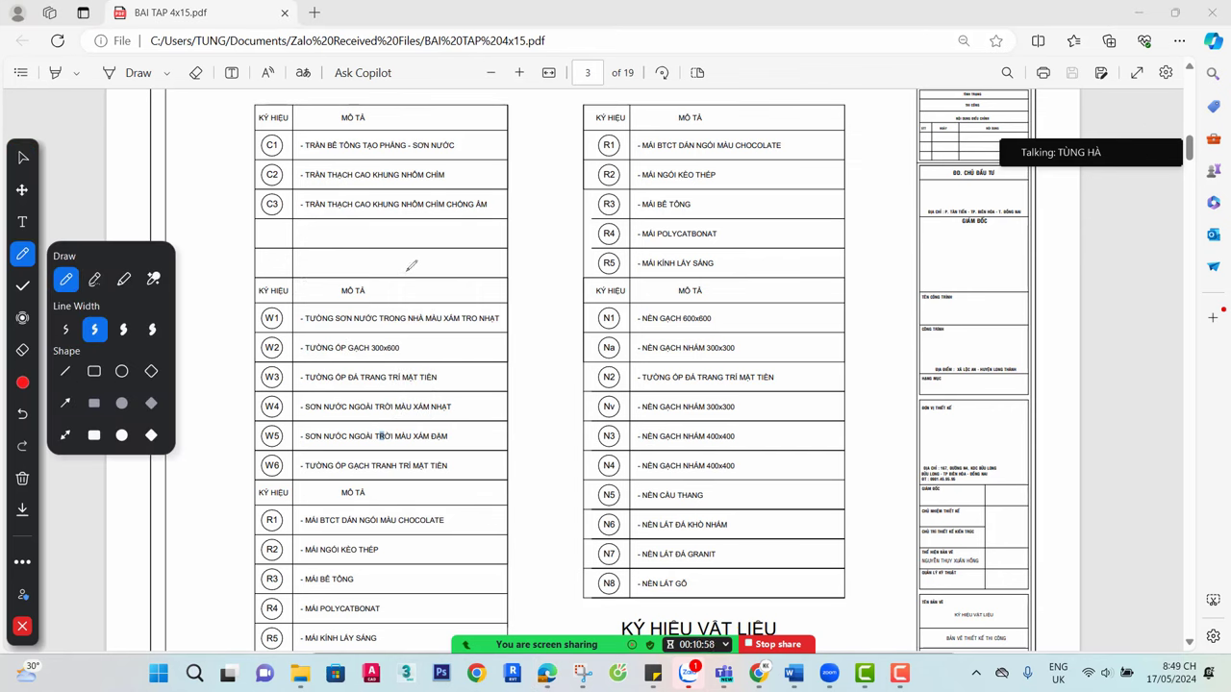
drag(401, 257, 434, 268)
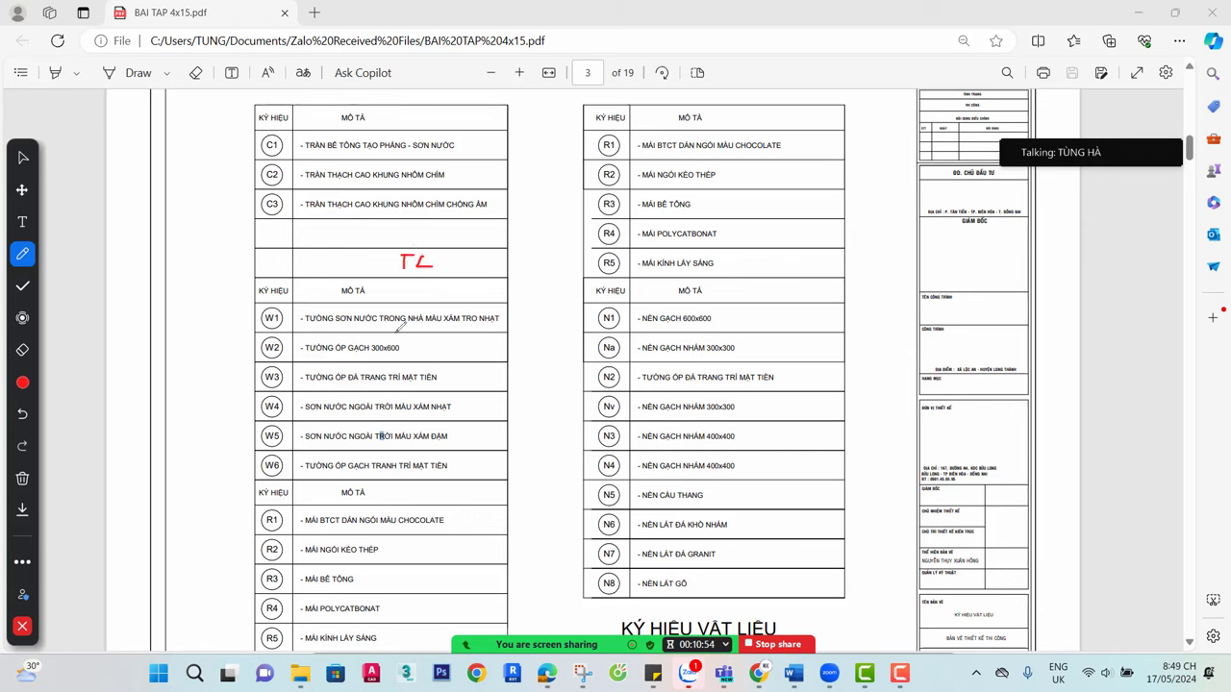
mouse_move(391, 308)
mouse_down()
mouse_move(425, 348)
mouse_move(424, 389)
mouse_up()
mouse_move(476, 286)
mouse_down()
mouse_move(487, 261)
mouse_move(507, 267)
mouse_move(498, 285)
mouse_up()
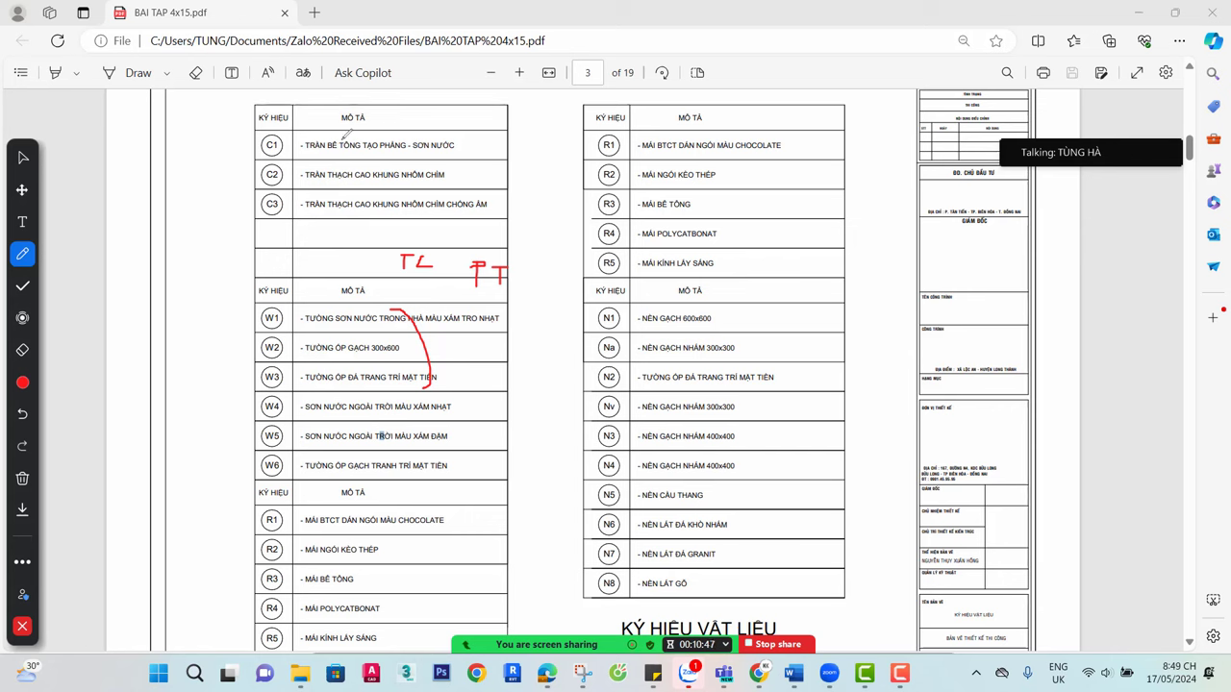
Handwrite "Cell __" by ceiling C1 and "Tr __" by floor N1, and draw curves along roof rows R1–R5 and floor rows N1–N5
mouse_move(454, 130)
mouse_down()
mouse_move(488, 125)
mouse_move(480, 146)
mouse_move(492, 114)
mouse_move(508, 147)
mouse_move(559, 146)
mouse_up()
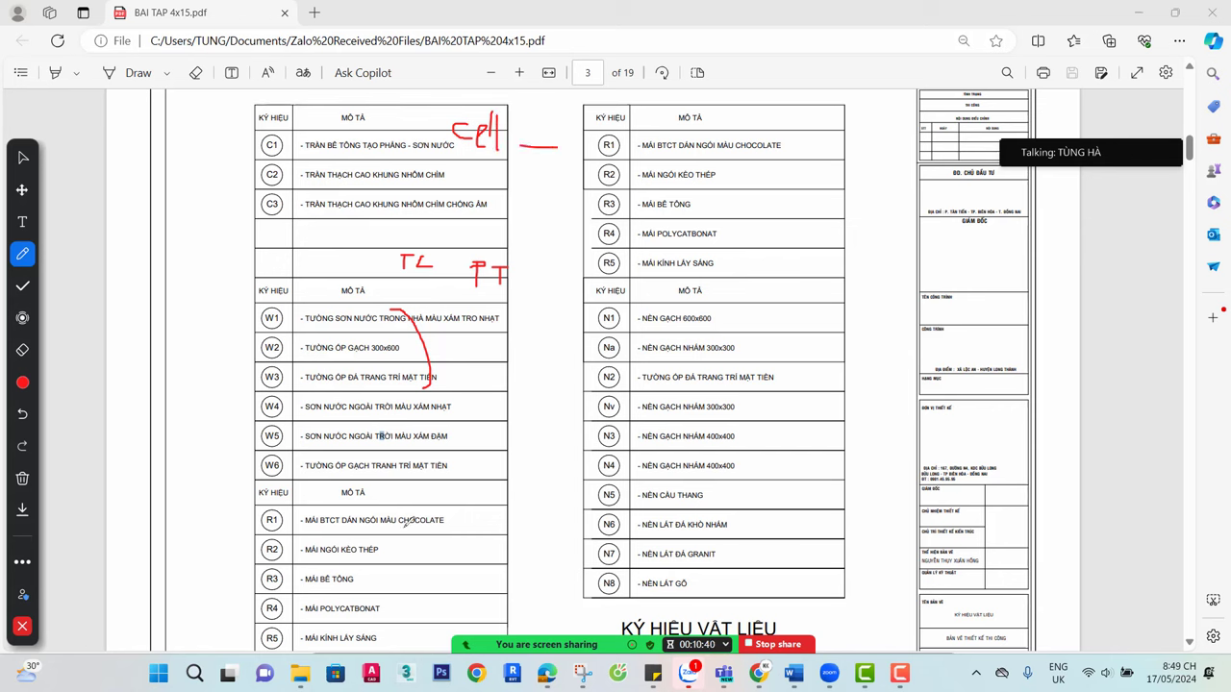
drag(409, 516, 419, 642)
mouse_move(601, 307)
mouse_down()
mouse_move(582, 413)
mouse_move(600, 507)
mouse_up()
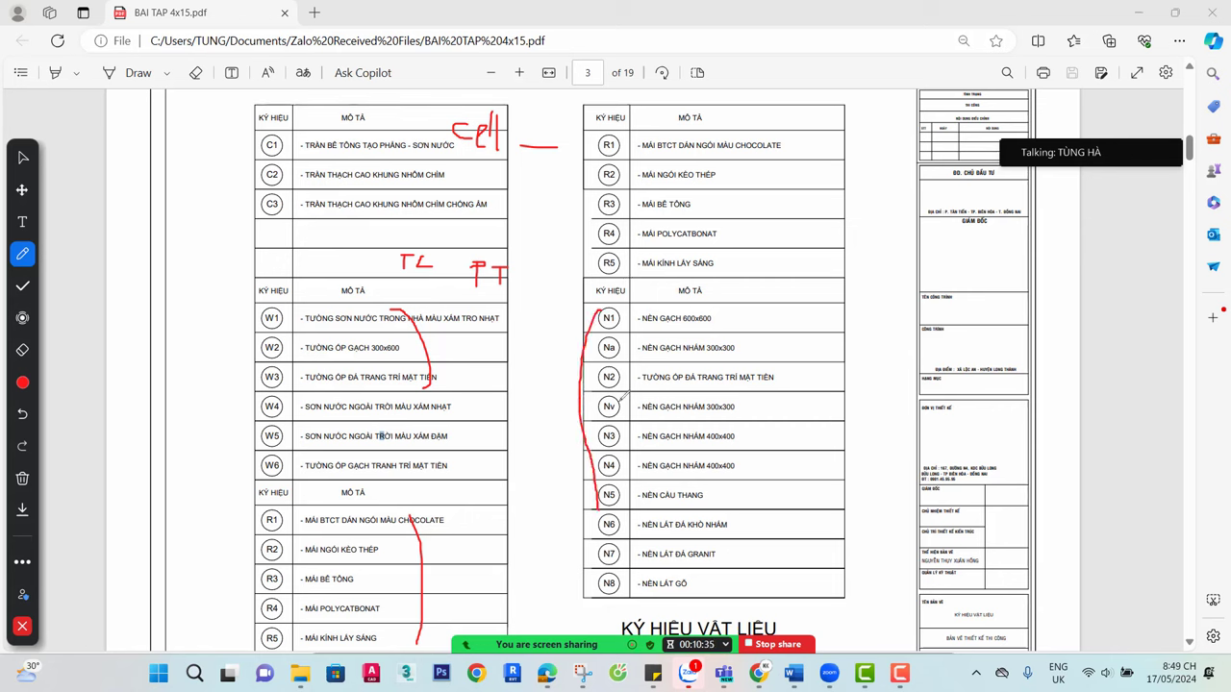
mouse_move(733, 304)
mouse_down()
mouse_move(766, 303)
mouse_move(758, 324)
mouse_move(817, 325)
mouse_up()
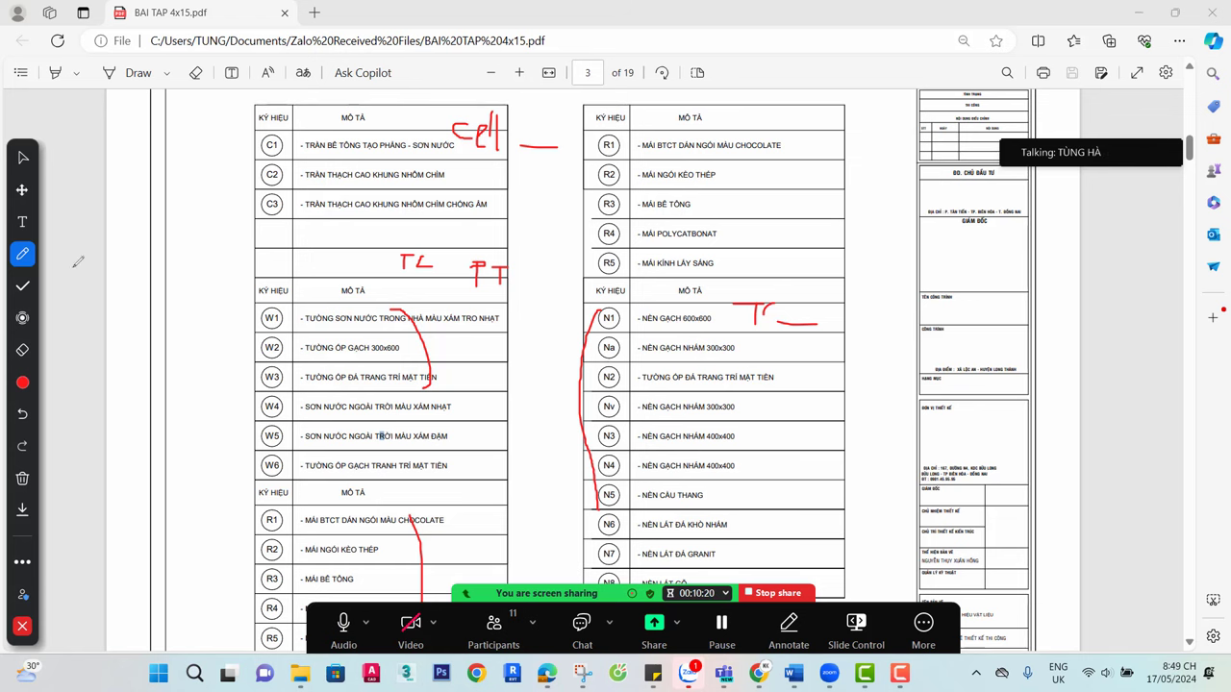
Return to the perspective sheet on page 1 and clear all annotation drawings from the shared screen
click(23, 157)
scroll(819, 452, down, 3)
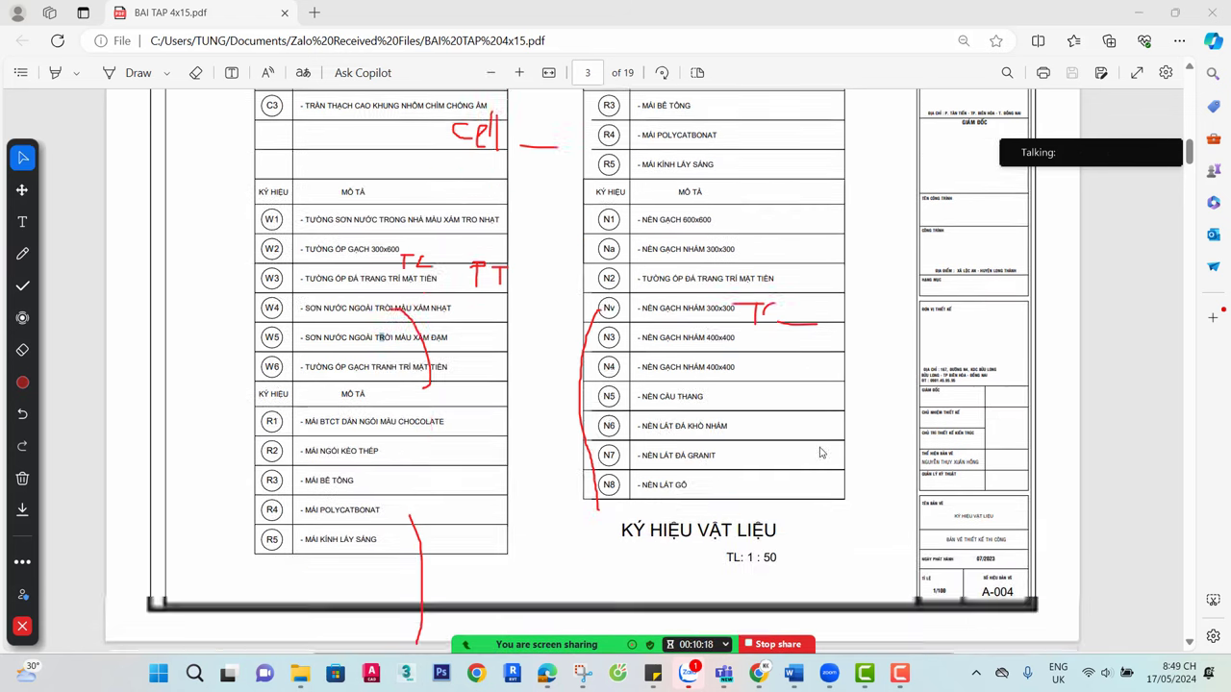
scroll(819, 452, up, 15)
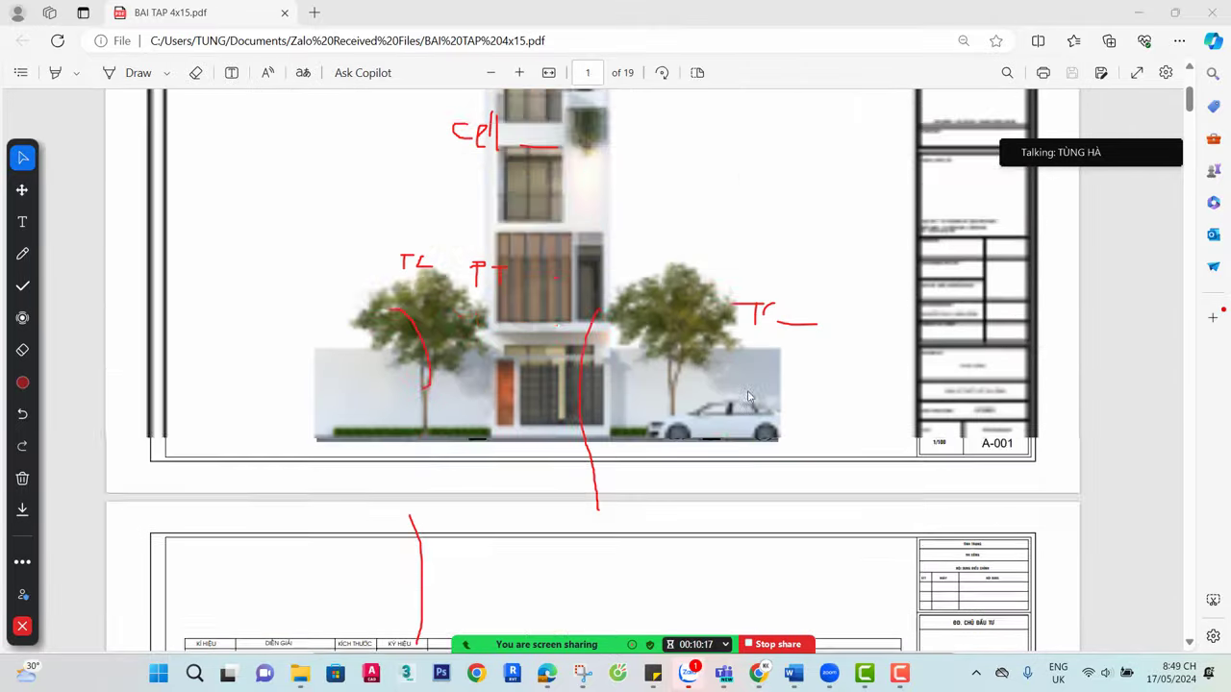
click(22, 477)
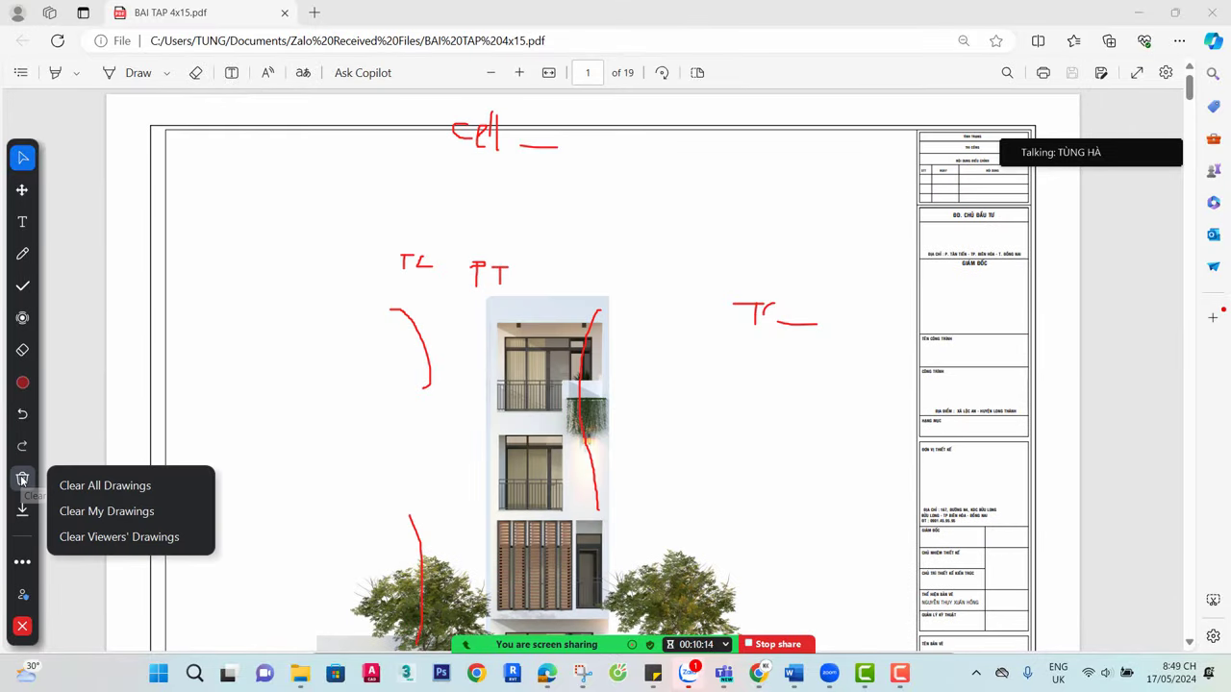
click(93, 484)
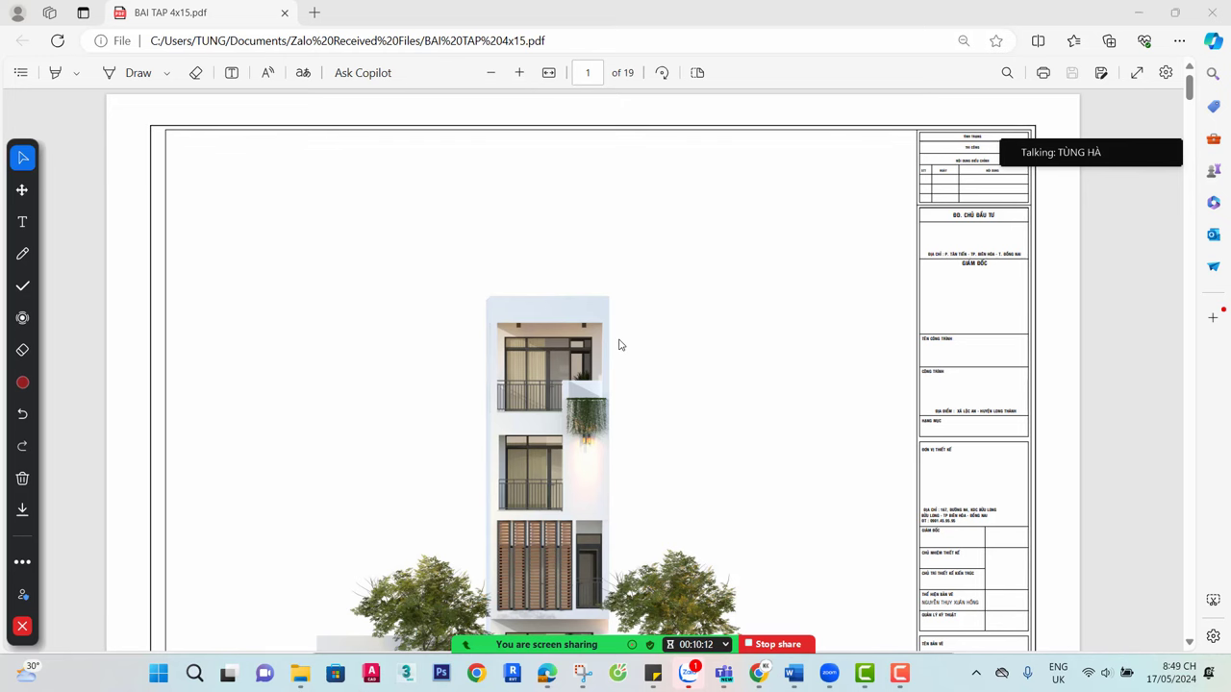
Go back to the material symbols on page 3 and stop sharing the screen in the Zoom meeting
scroll(662, 365, down, 15)
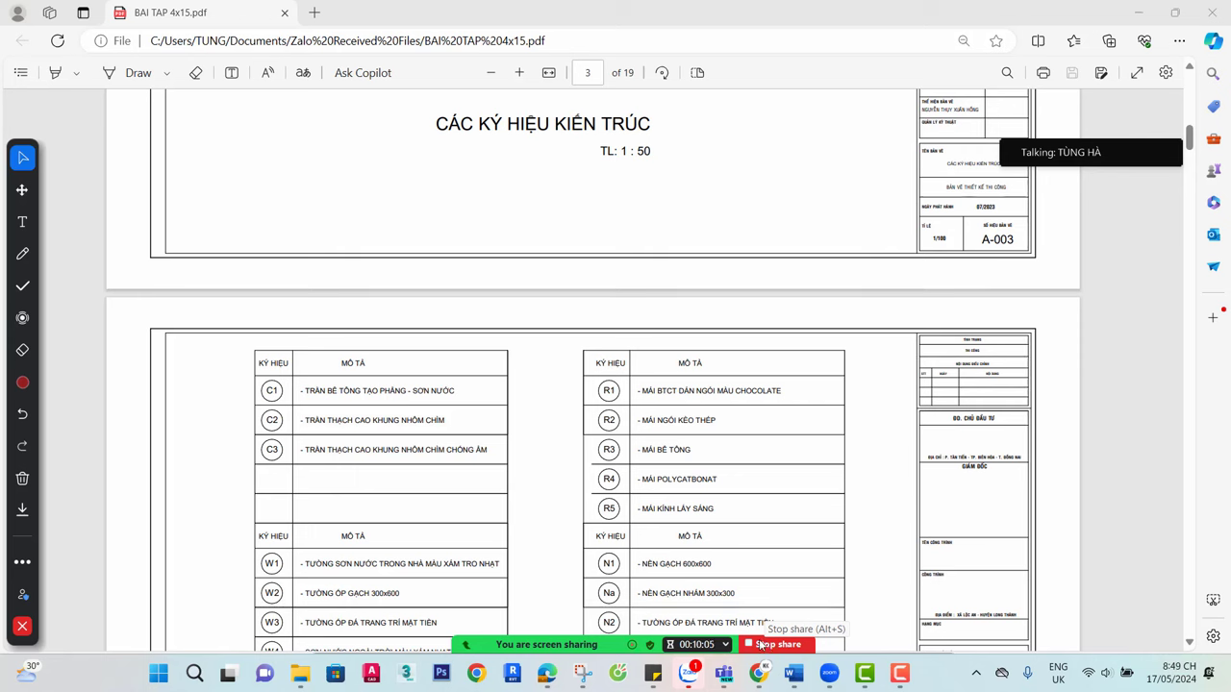
click(760, 644)
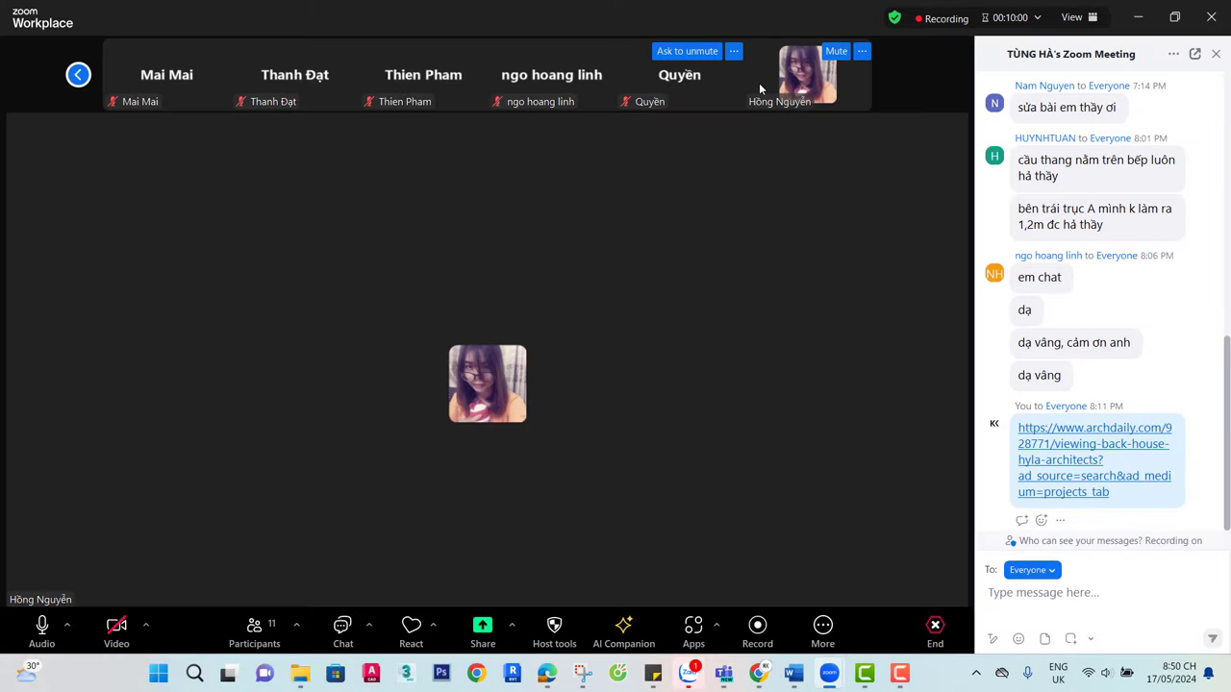
Mute and unmute the meeting microphone, and open the meeting's screen-sharing options
click(79, 75)
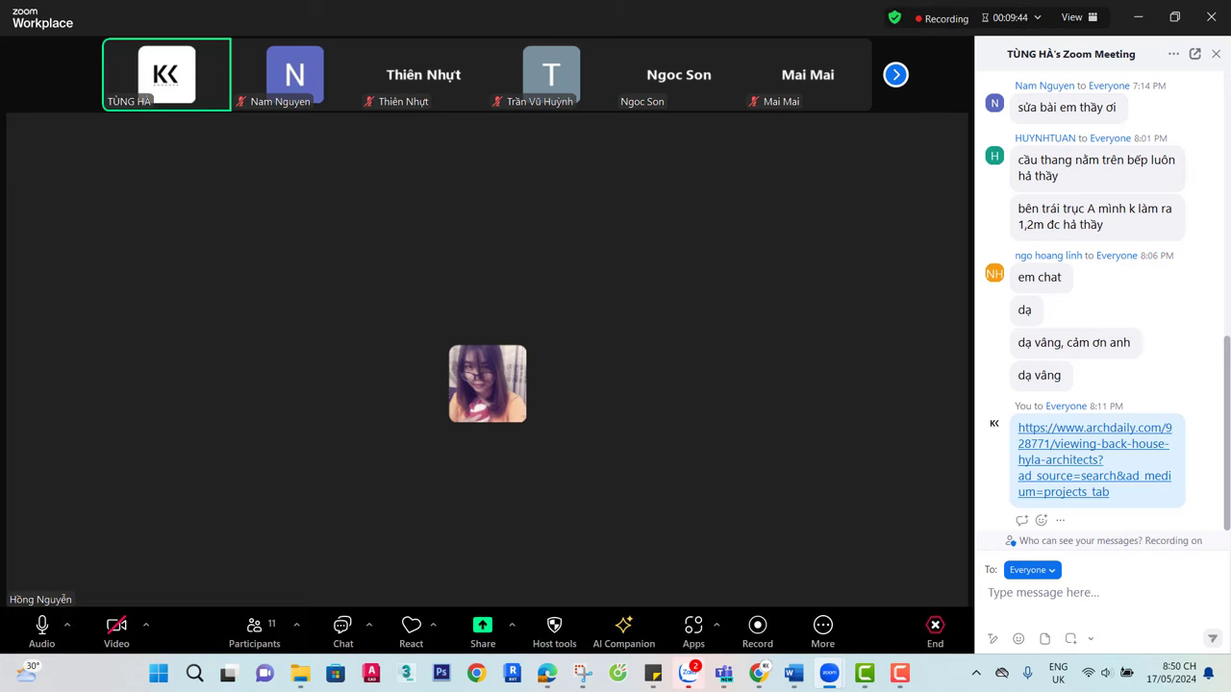
key(alt+a)
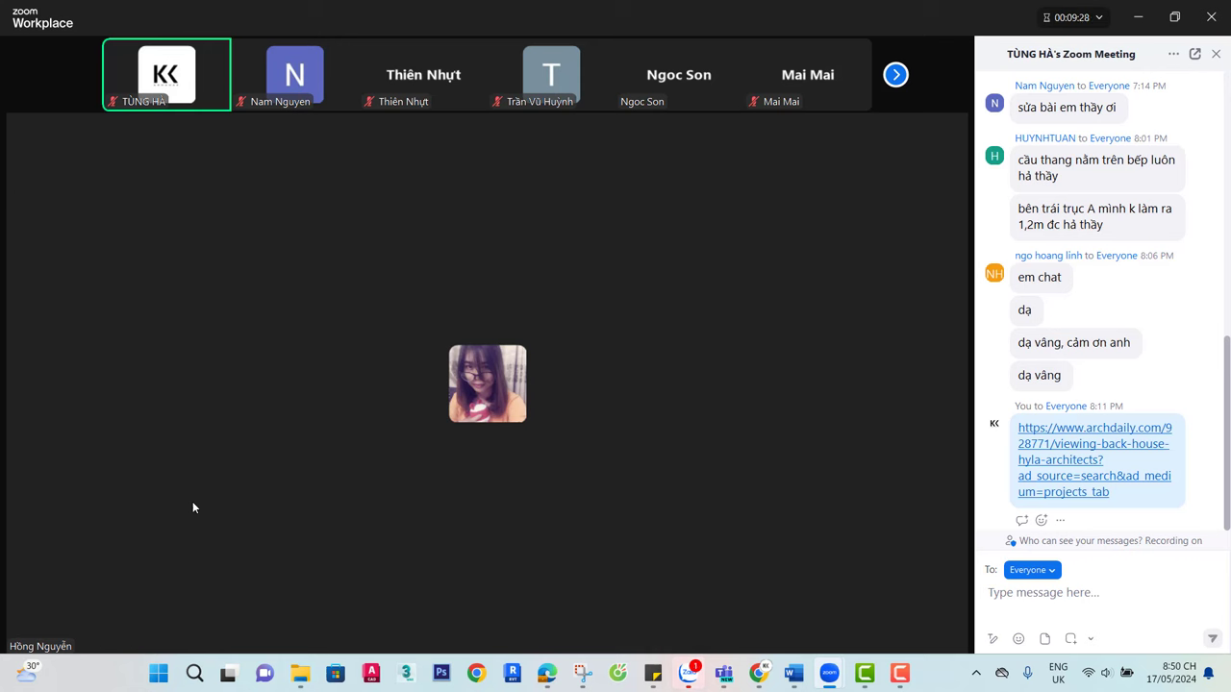
mouse_move(291, 549)
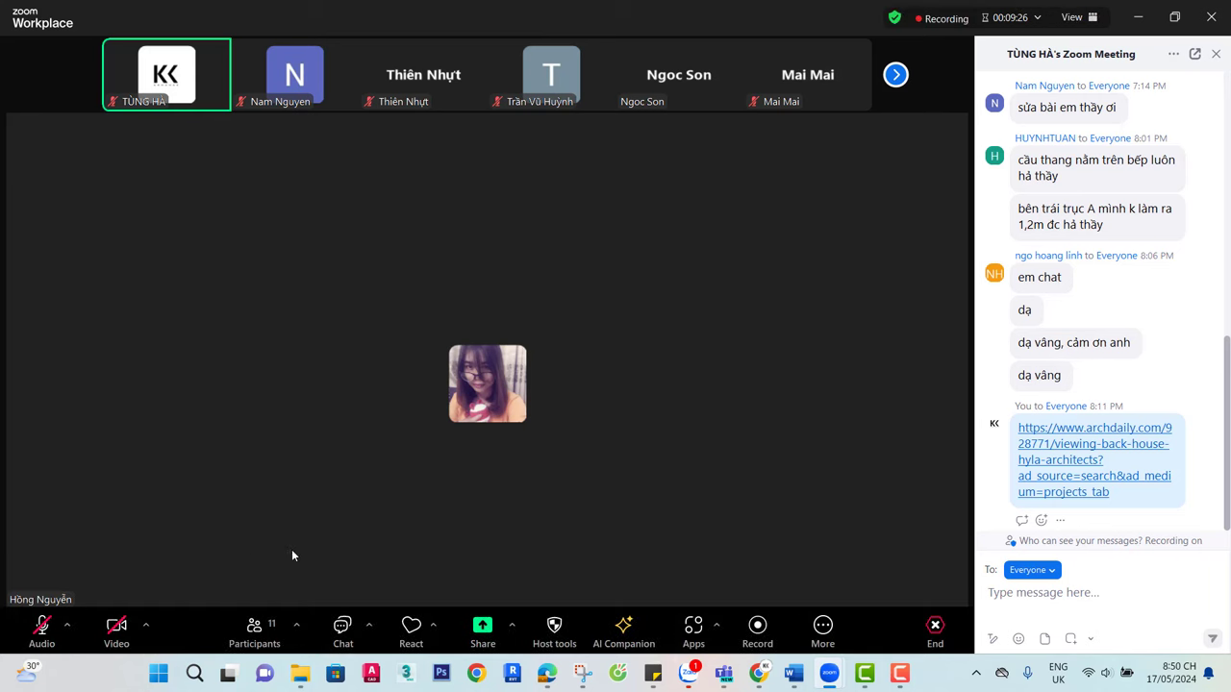
click(38, 630)
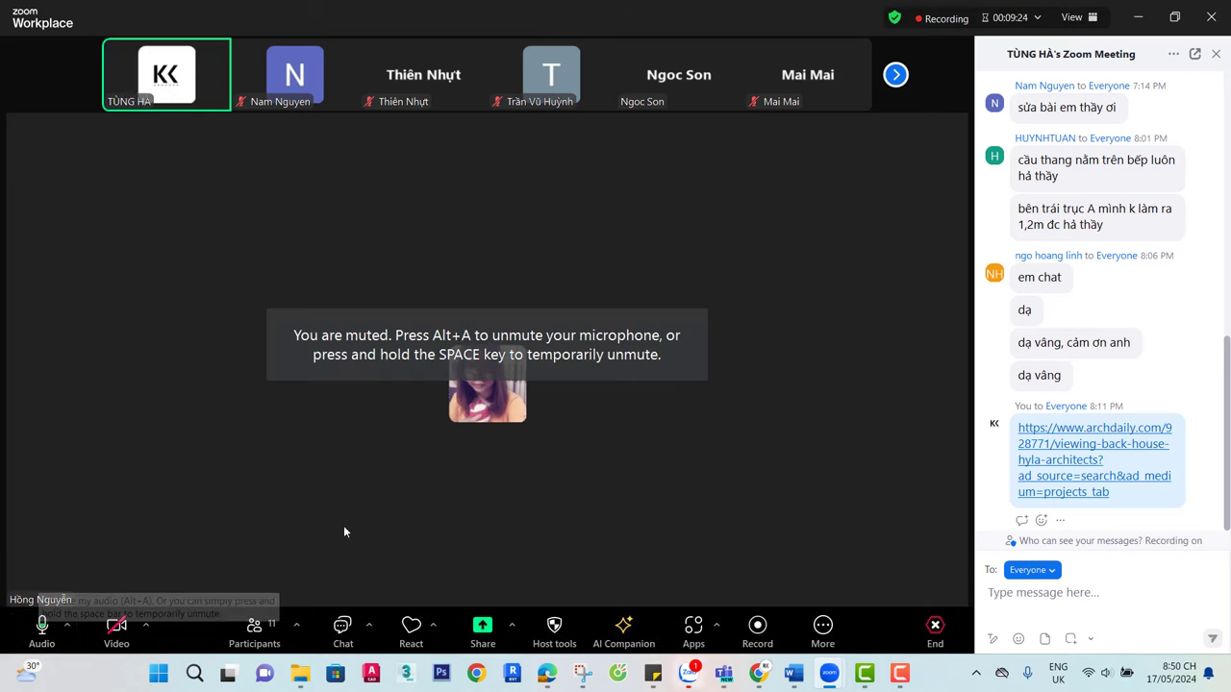
click(511, 626)
click(516, 232)
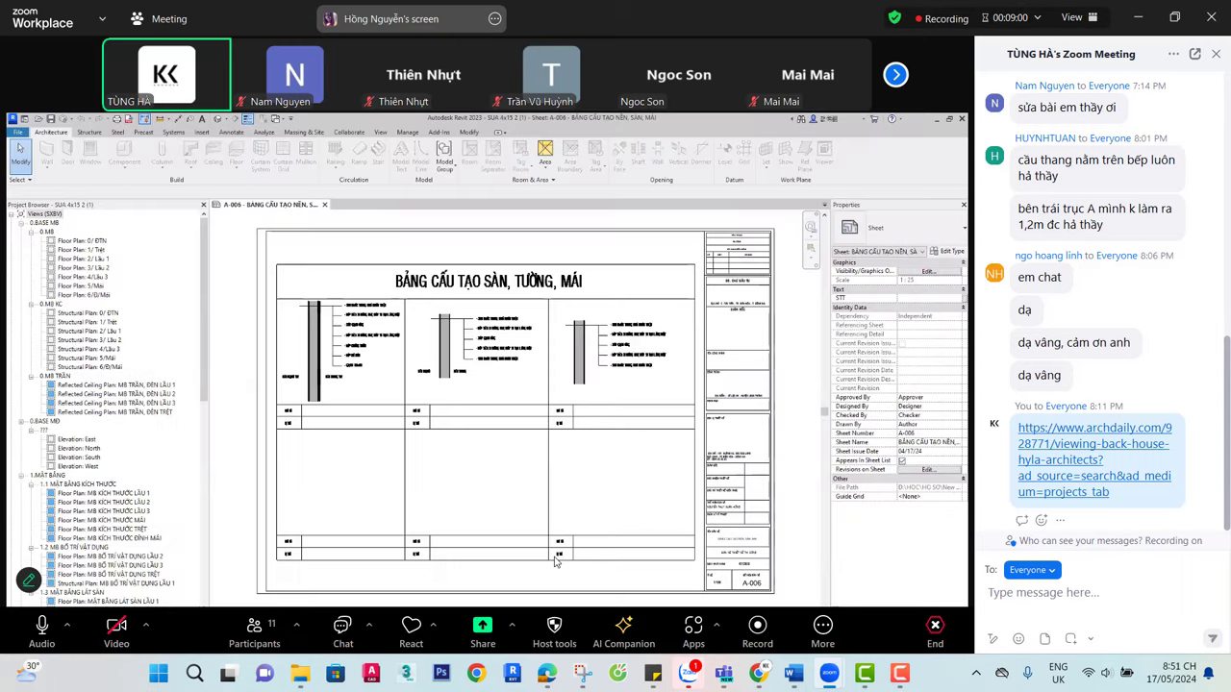
Request remote control of the participant's shared Revit screen
mouse_move(382, 75)
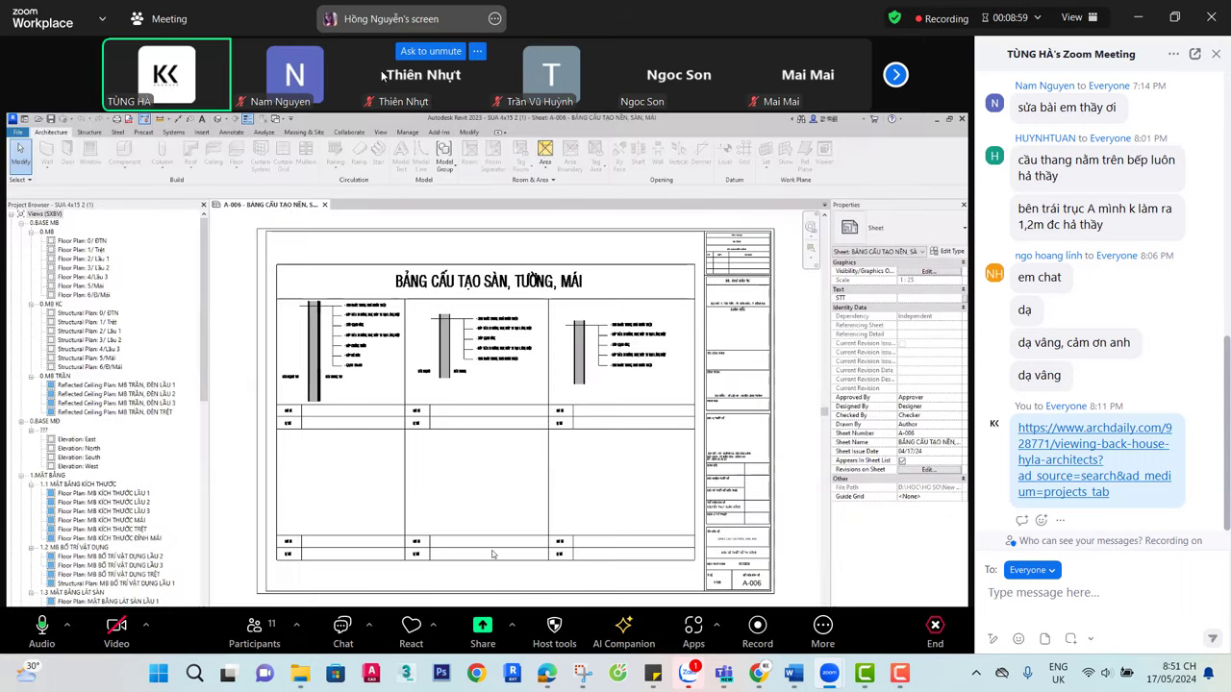
click(494, 19)
click(540, 62)
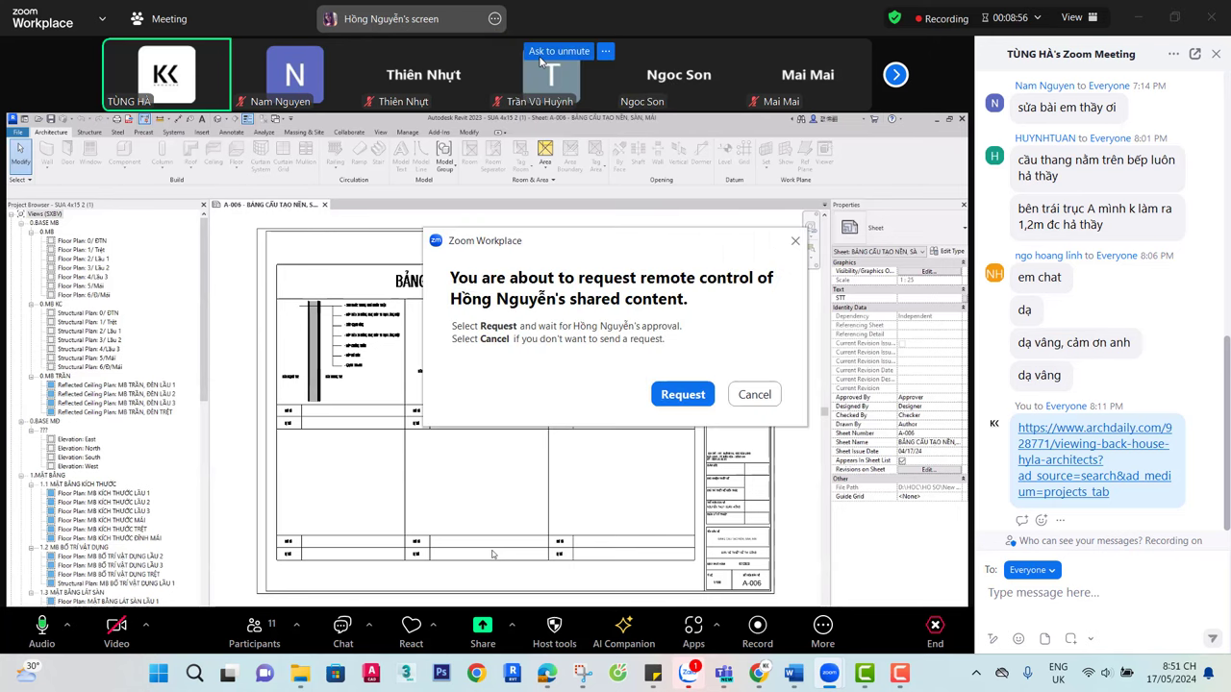
click(683, 395)
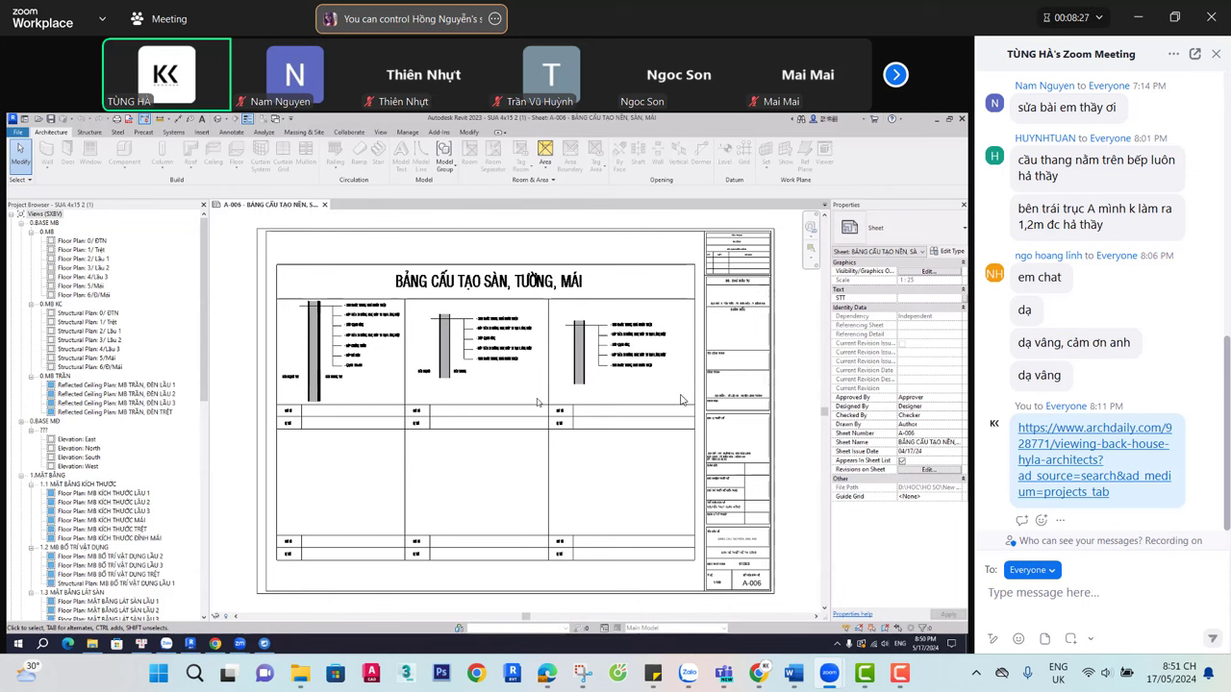
mouse_move(542, 79)
mouse_move(583, 67)
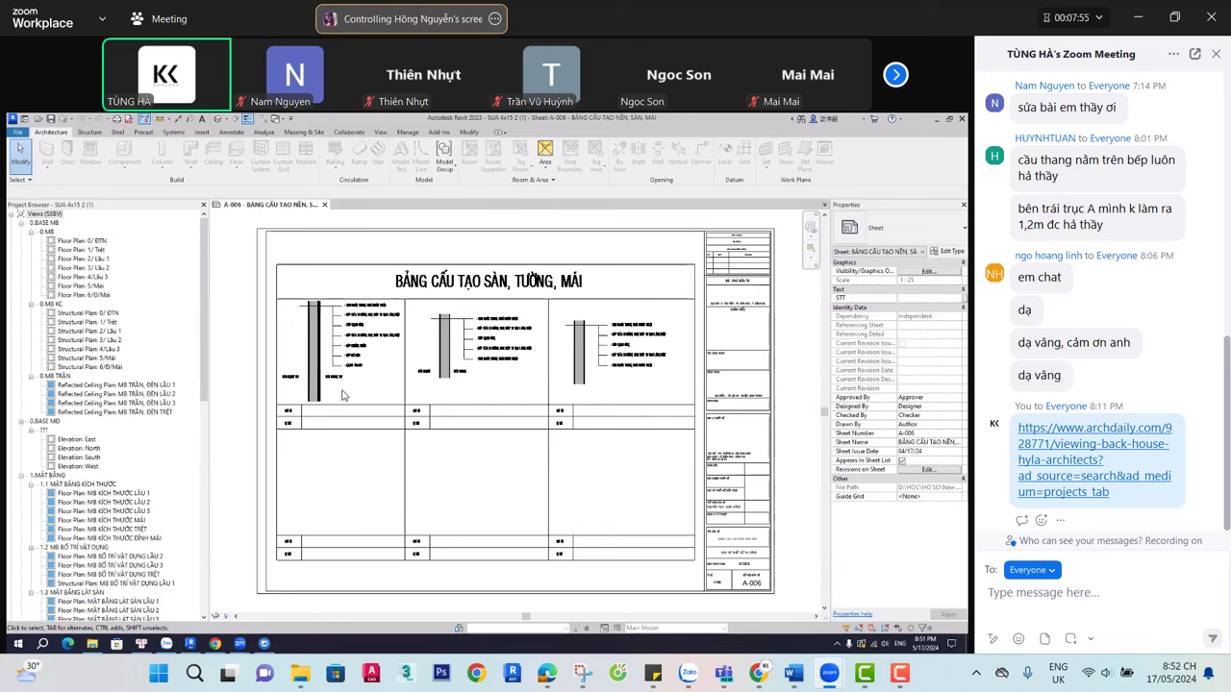
Start printing from sheet A-006 and check the available printers, keeping Microsoft Print to PDF
scroll(374, 381, down, 2)
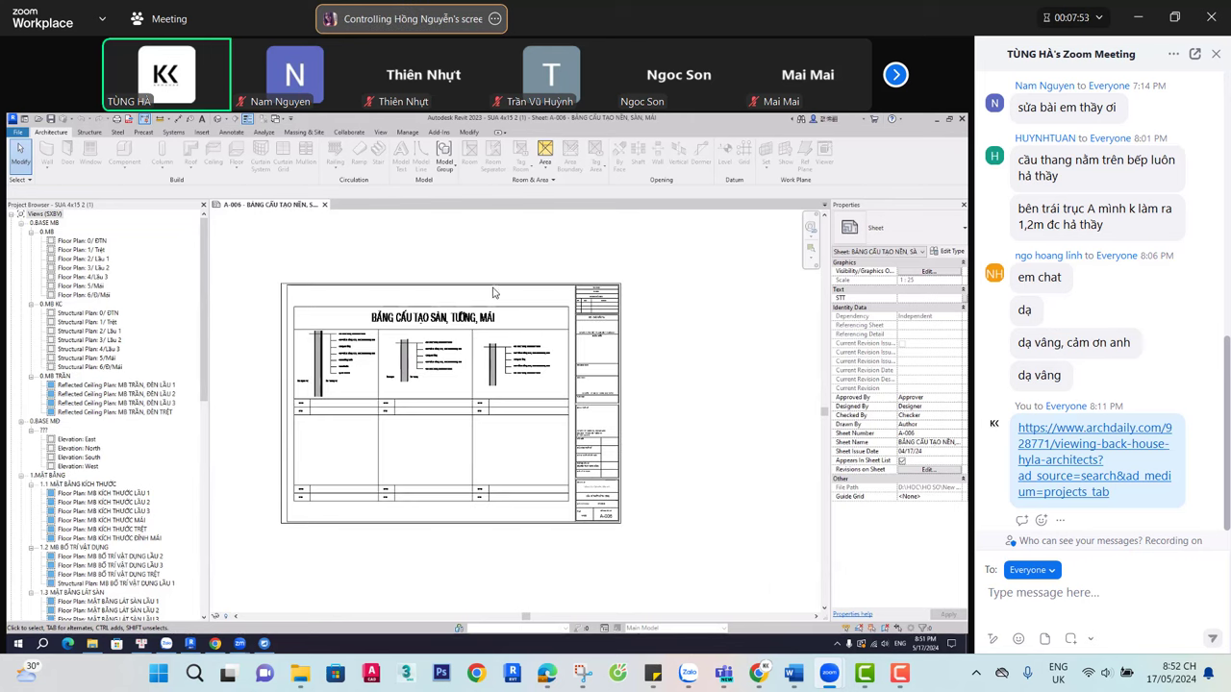
scroll(496, 291, up, 1)
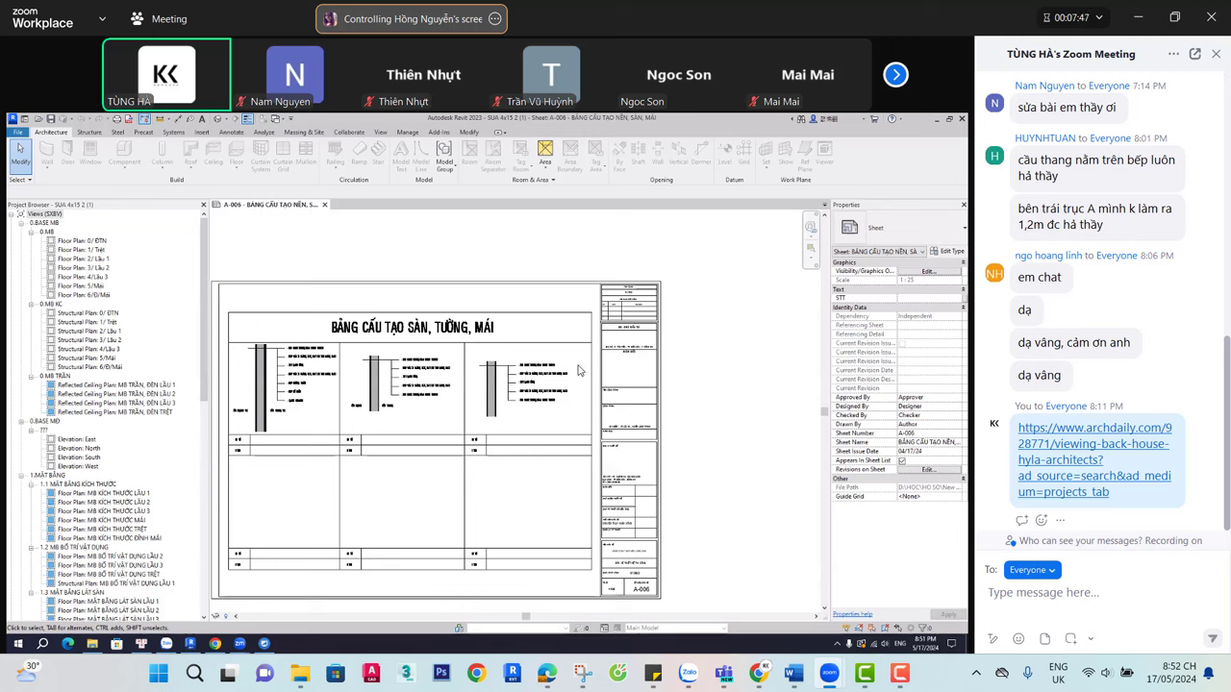
scroll(577, 404, down, 1)
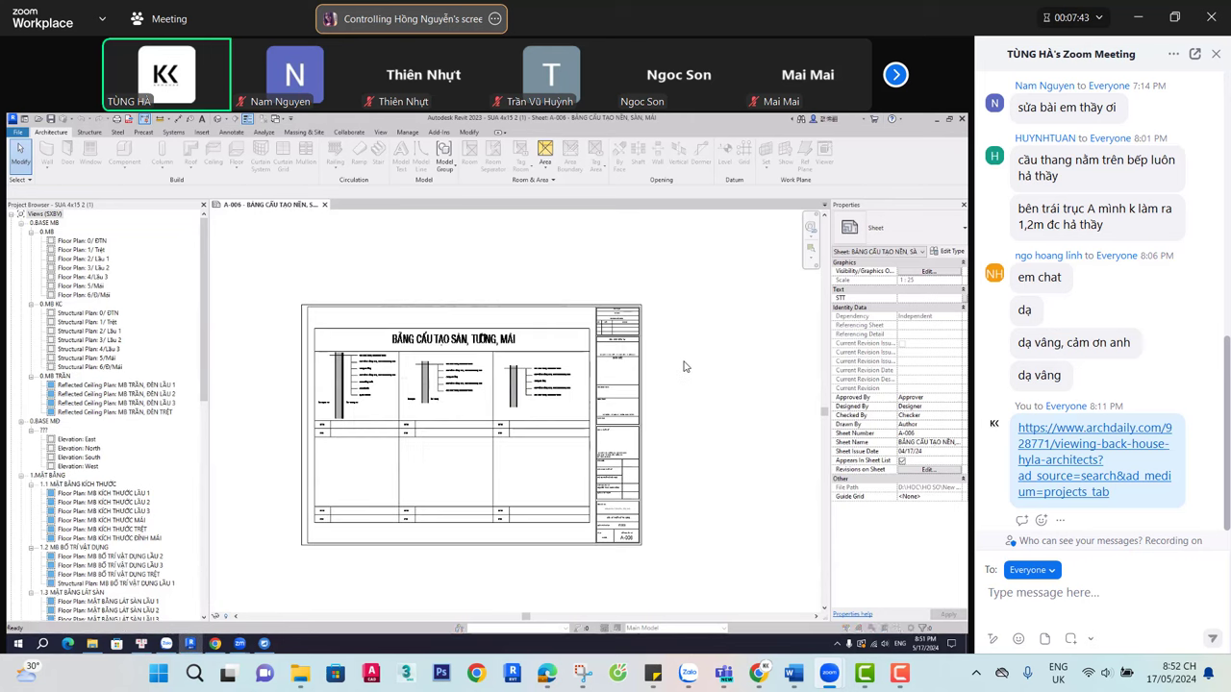
key(ctrl+p)
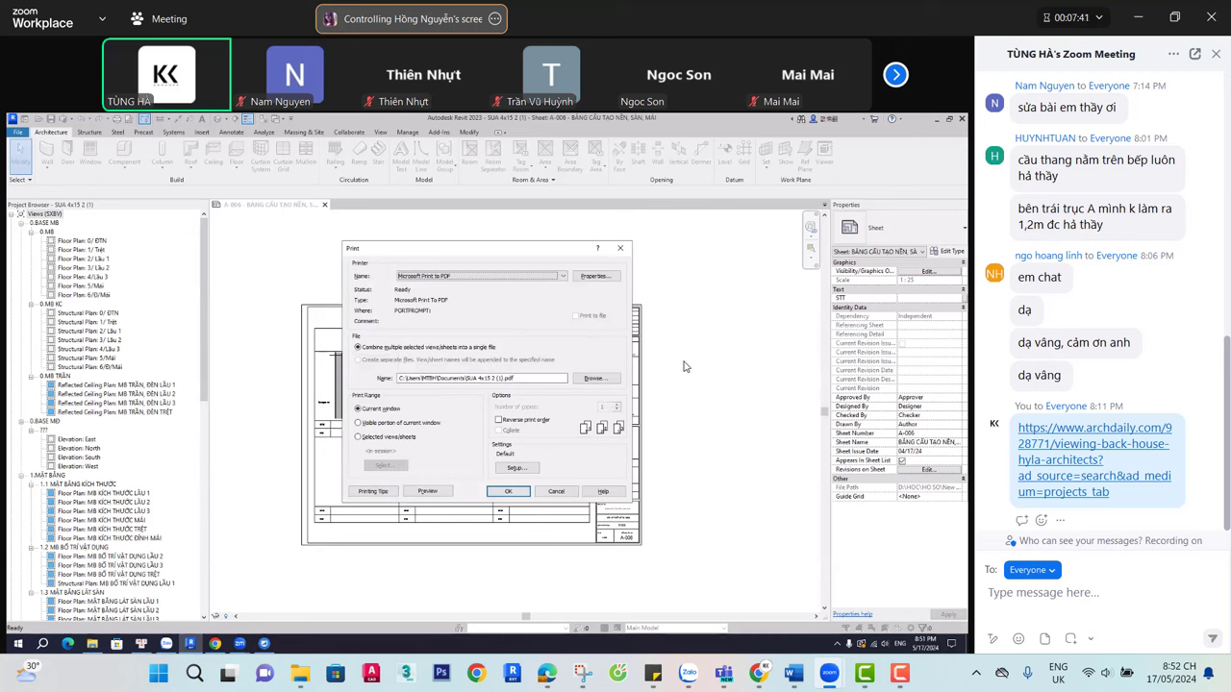
click(487, 276)
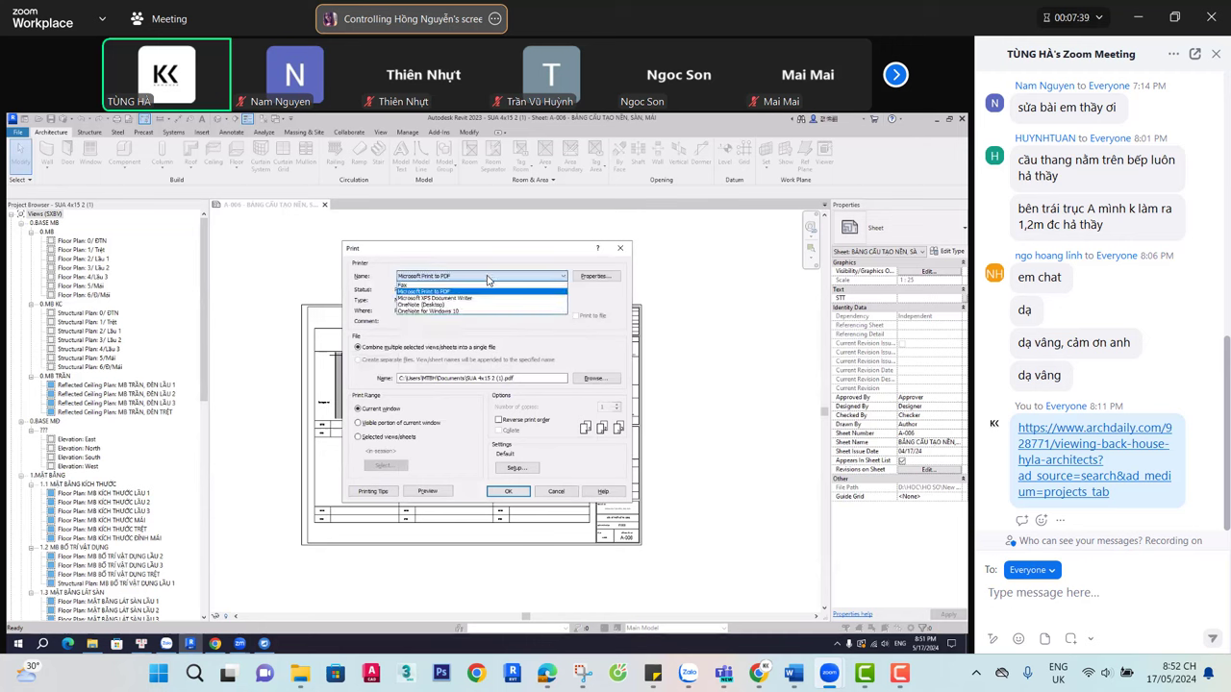
click(486, 277)
click(488, 278)
click(503, 278)
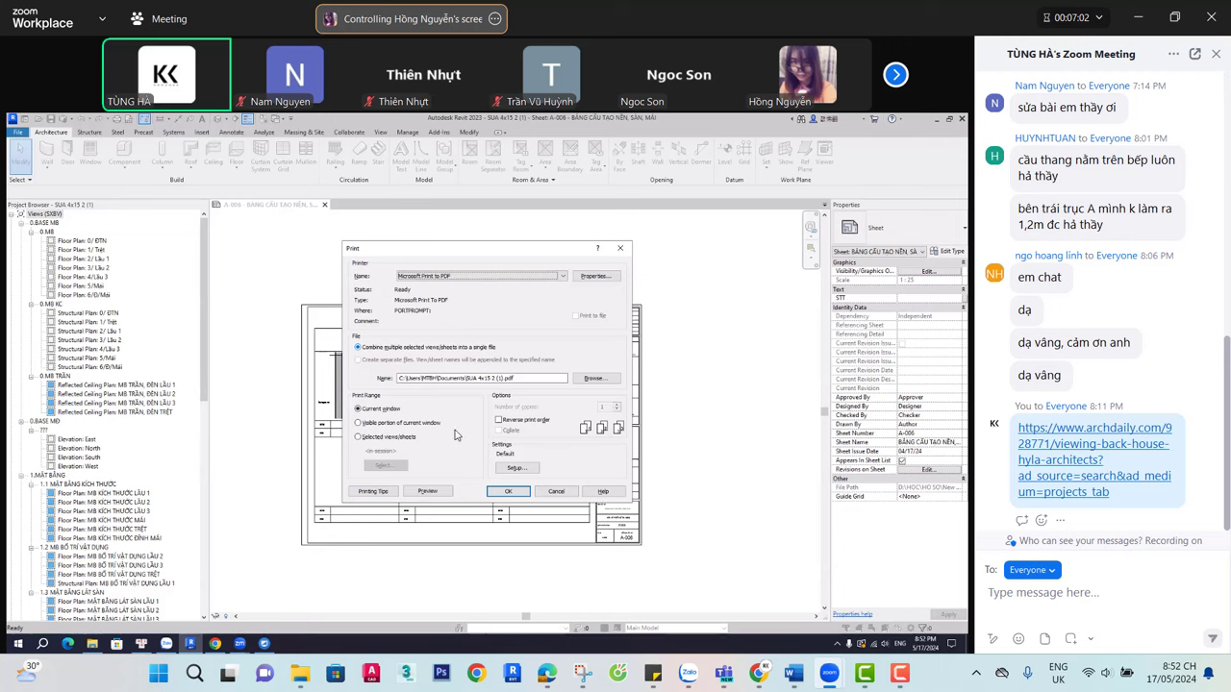
Set the print range to selected views/sheets combined into a single file, and open the selection list with the <in-session> print set
click(357, 438)
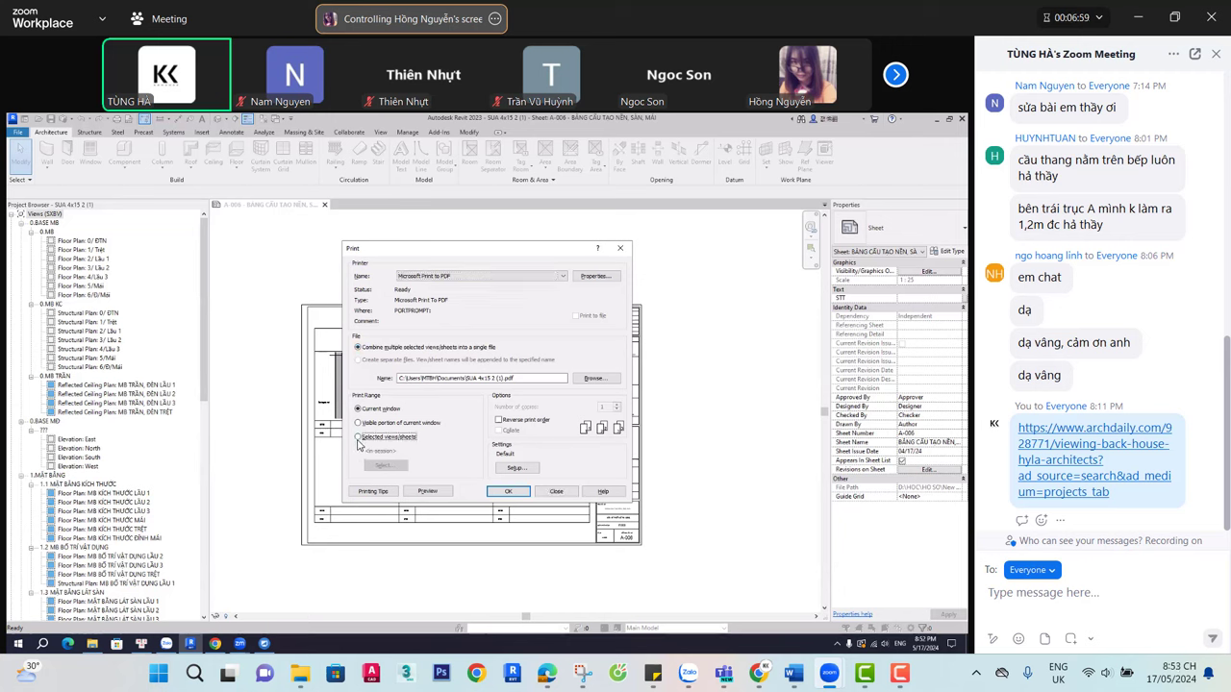
click(358, 347)
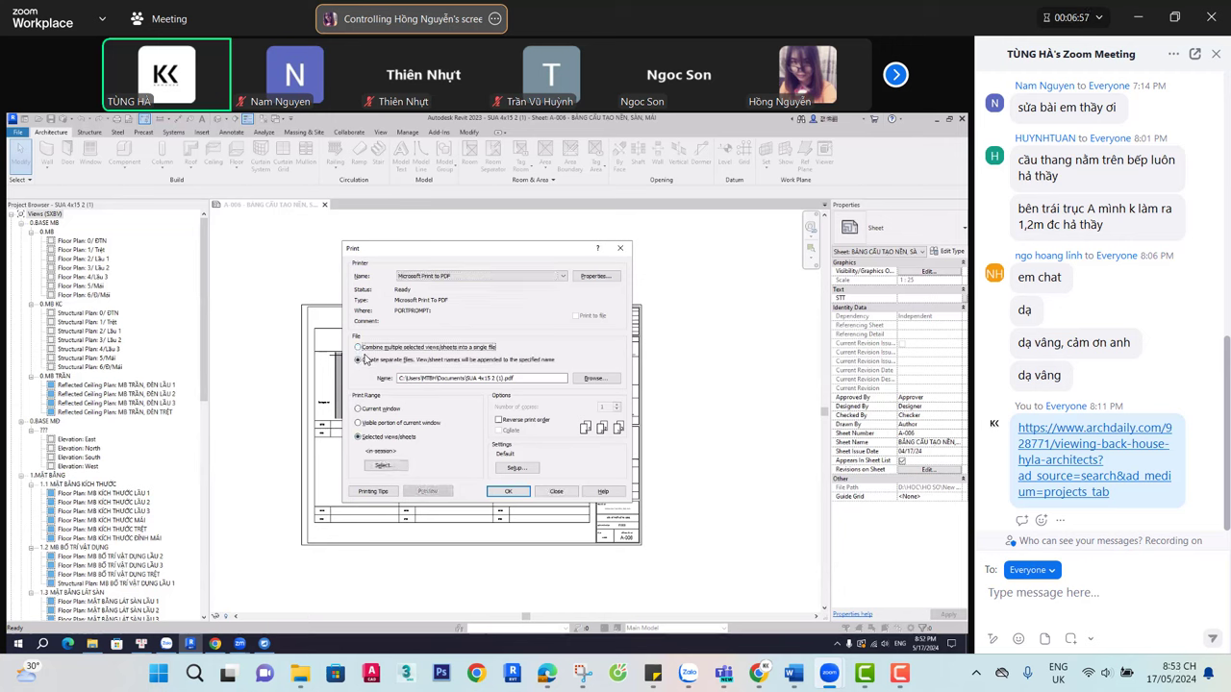
click(384, 465)
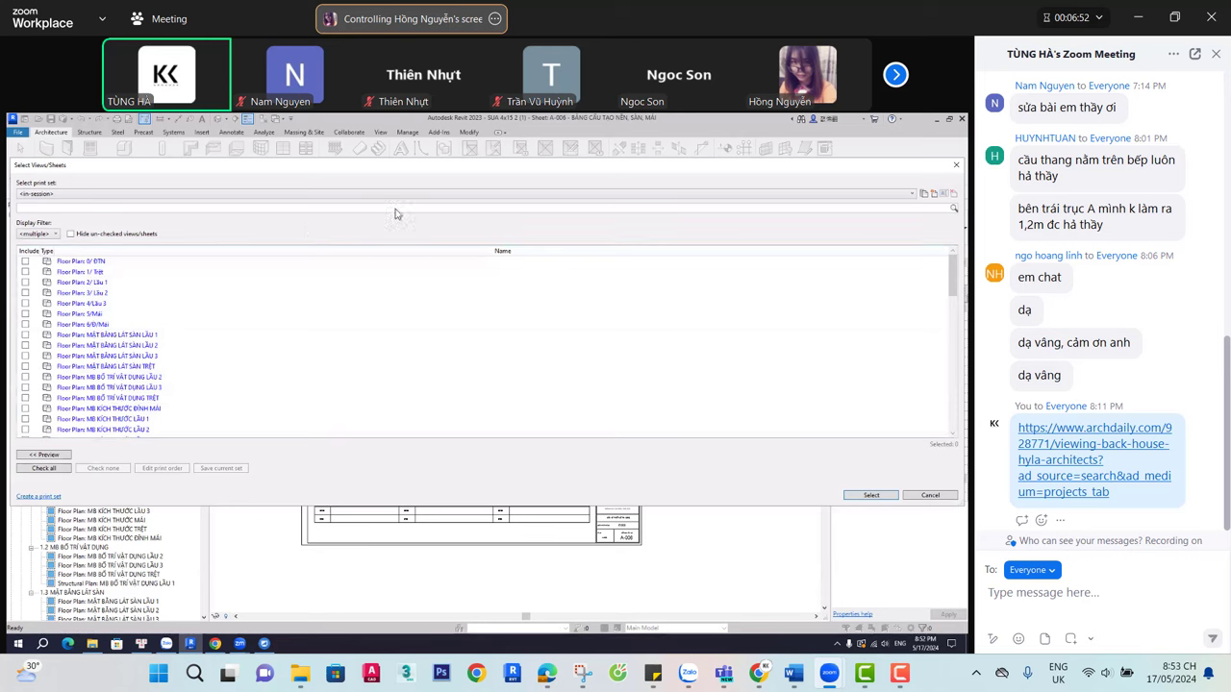
click(508, 194)
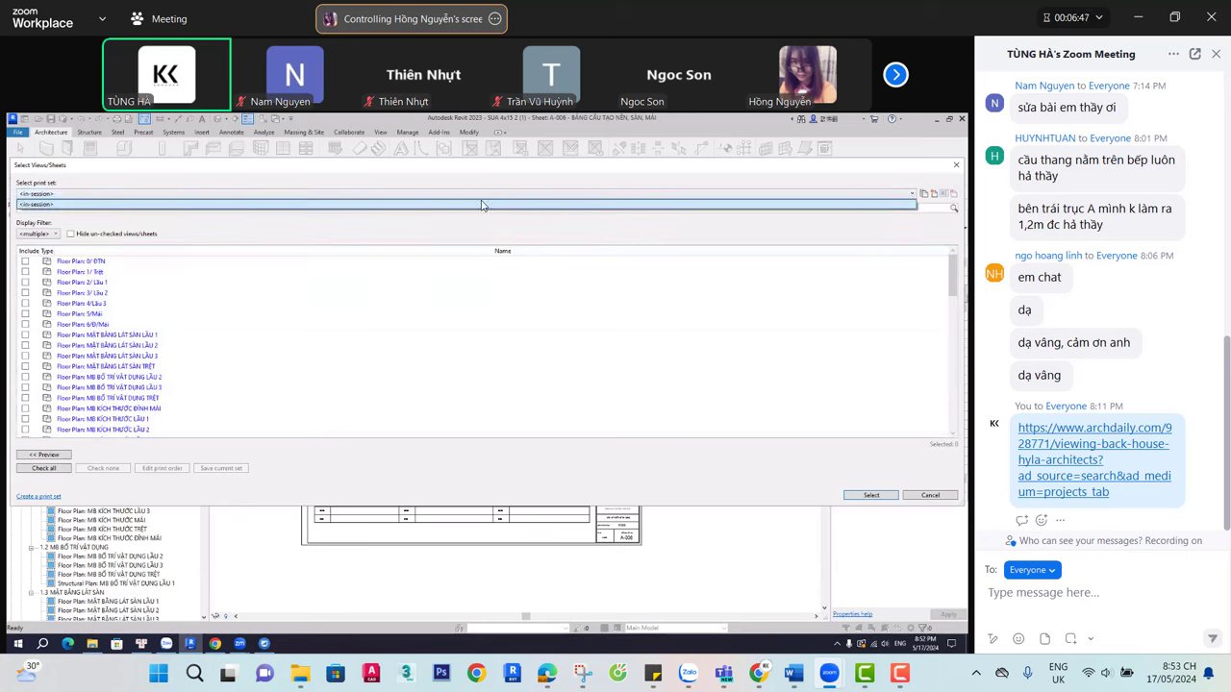
click(483, 204)
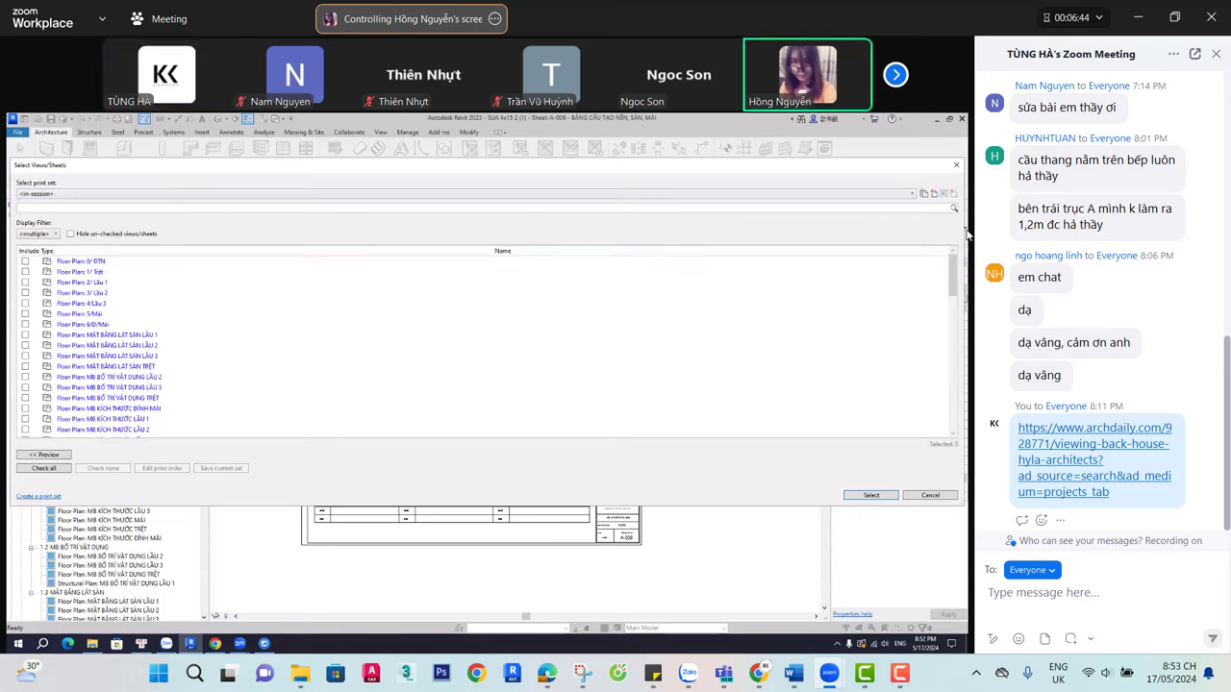
Narrow the Select Views/Sheets dialog and move it so that it is fully visible
drag(648, 174, 715, 200)
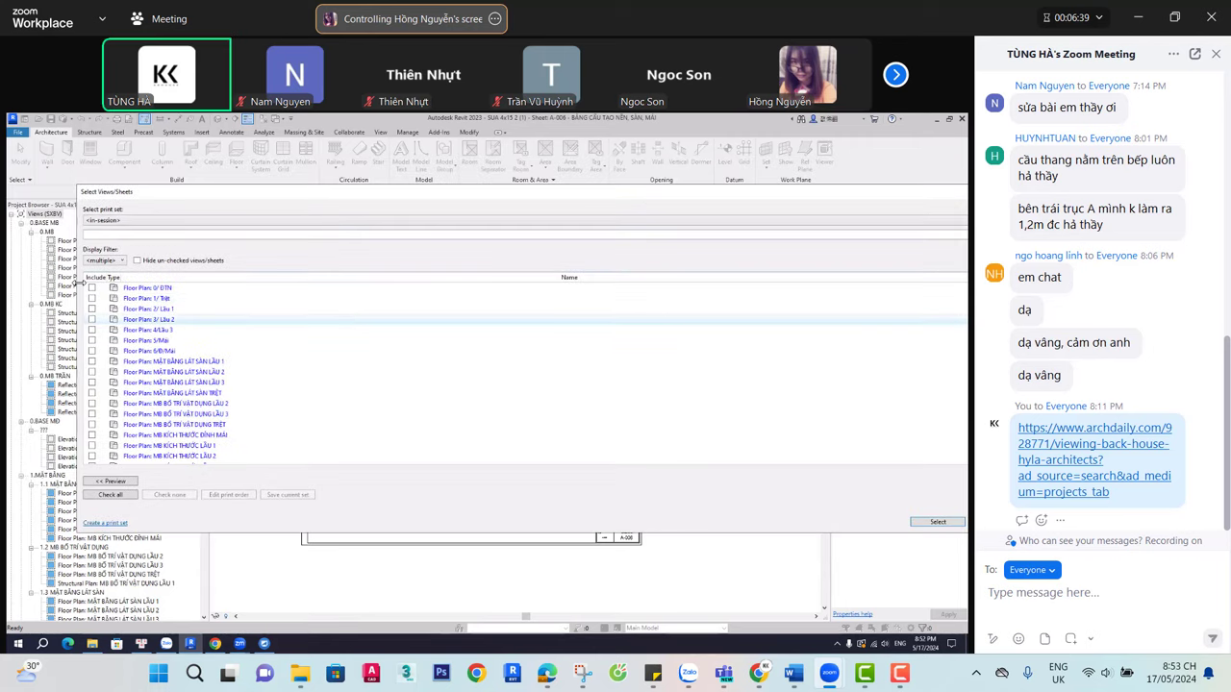
drag(80, 286, 685, 268)
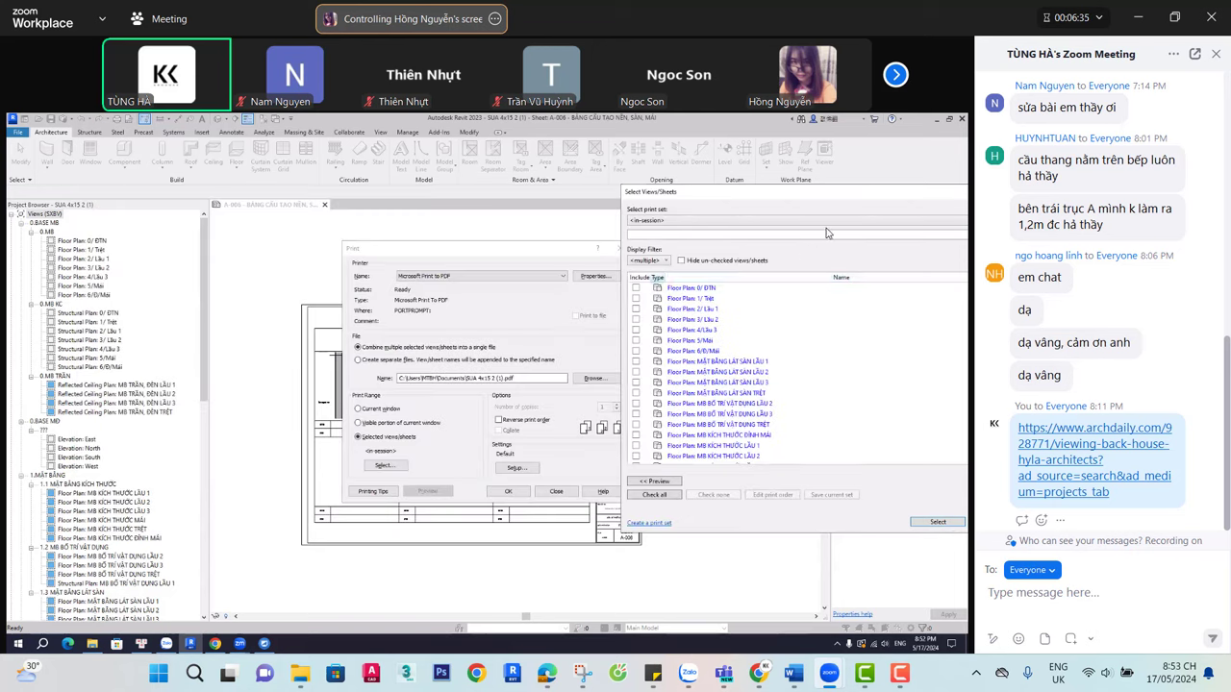
drag(848, 194, 504, 234)
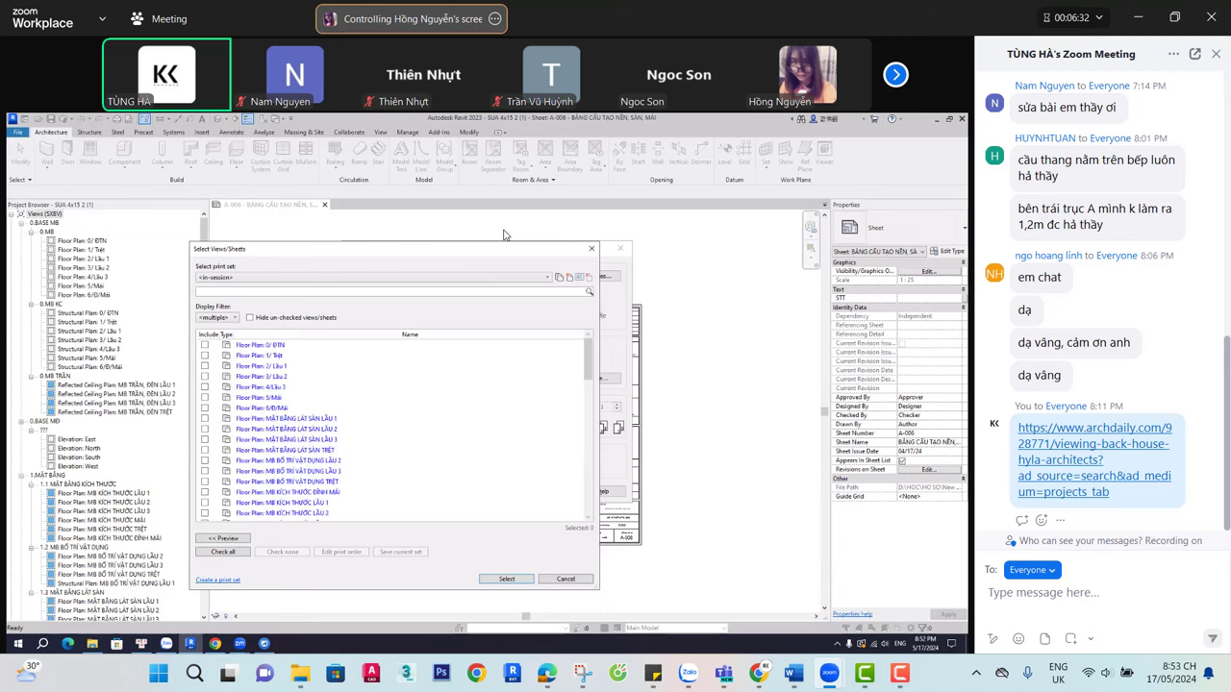
click(896, 75)
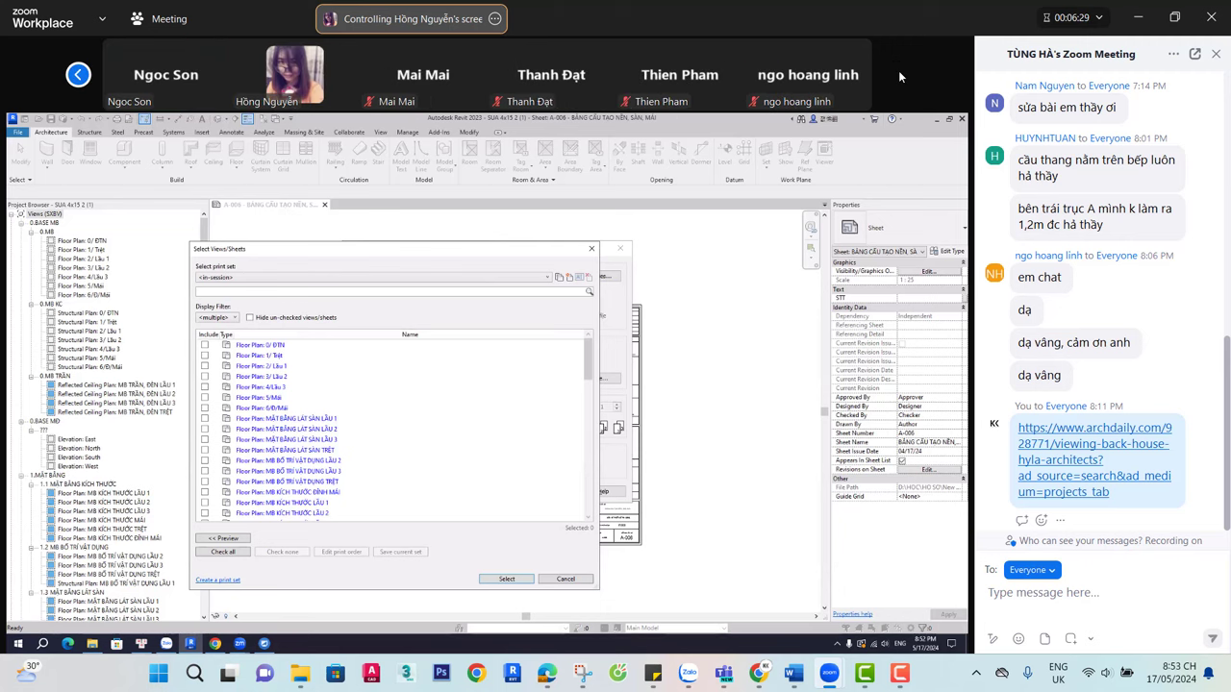
click(80, 74)
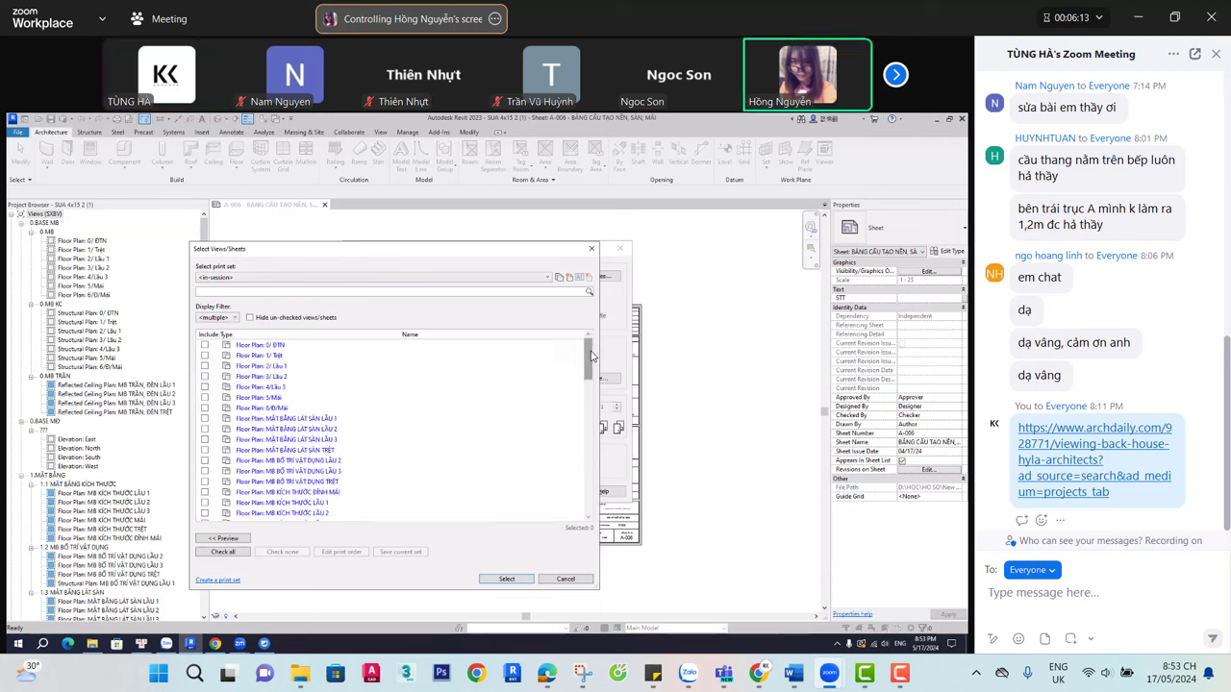
Filter the printable list to show only sheets, excluding 2D views and 3D views
scroll(588, 354, down, 10)
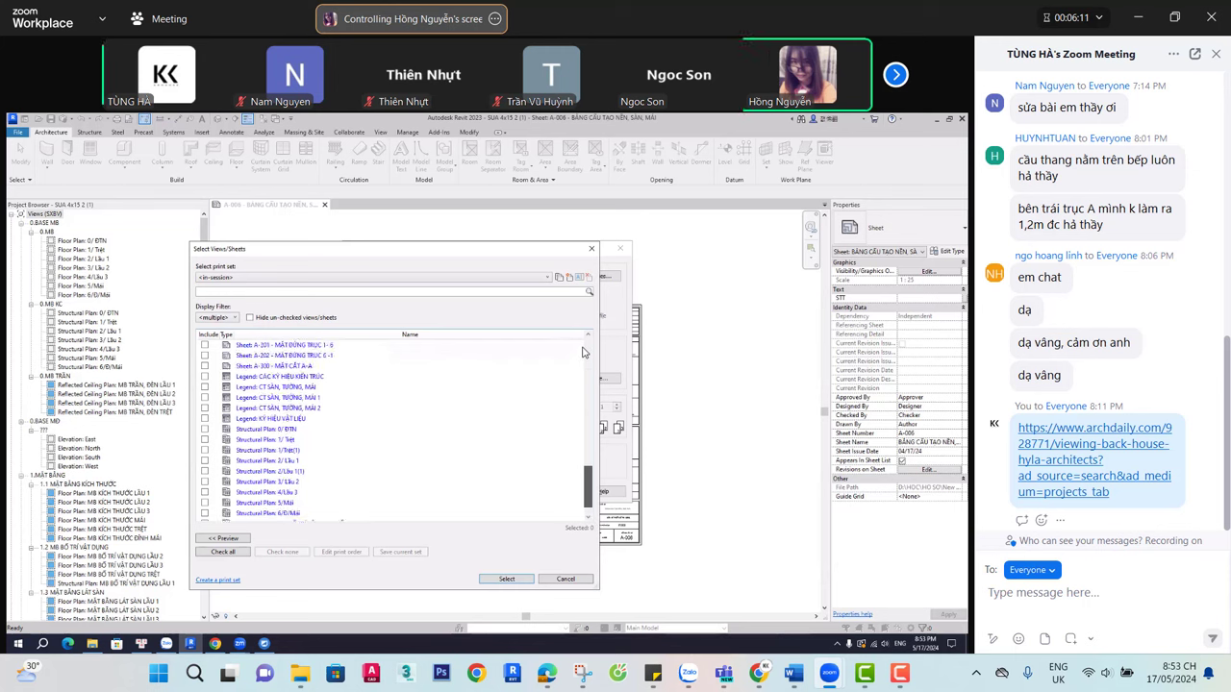
scroll(577, 352, up, 10)
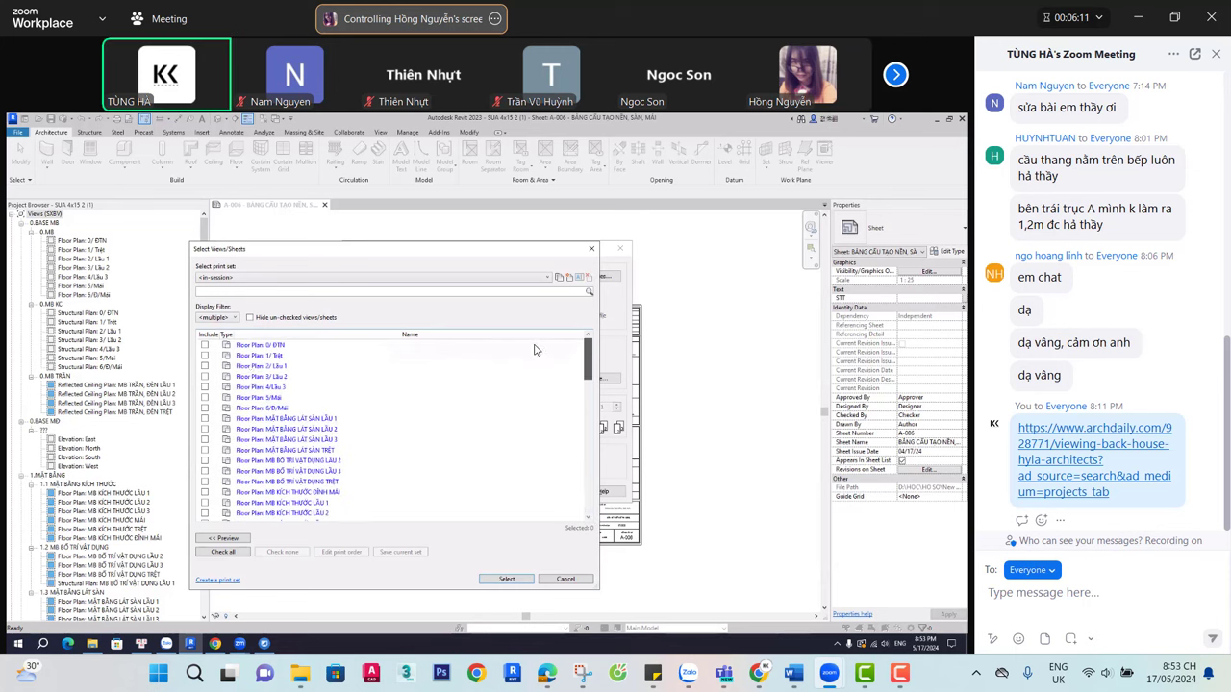
click(232, 319)
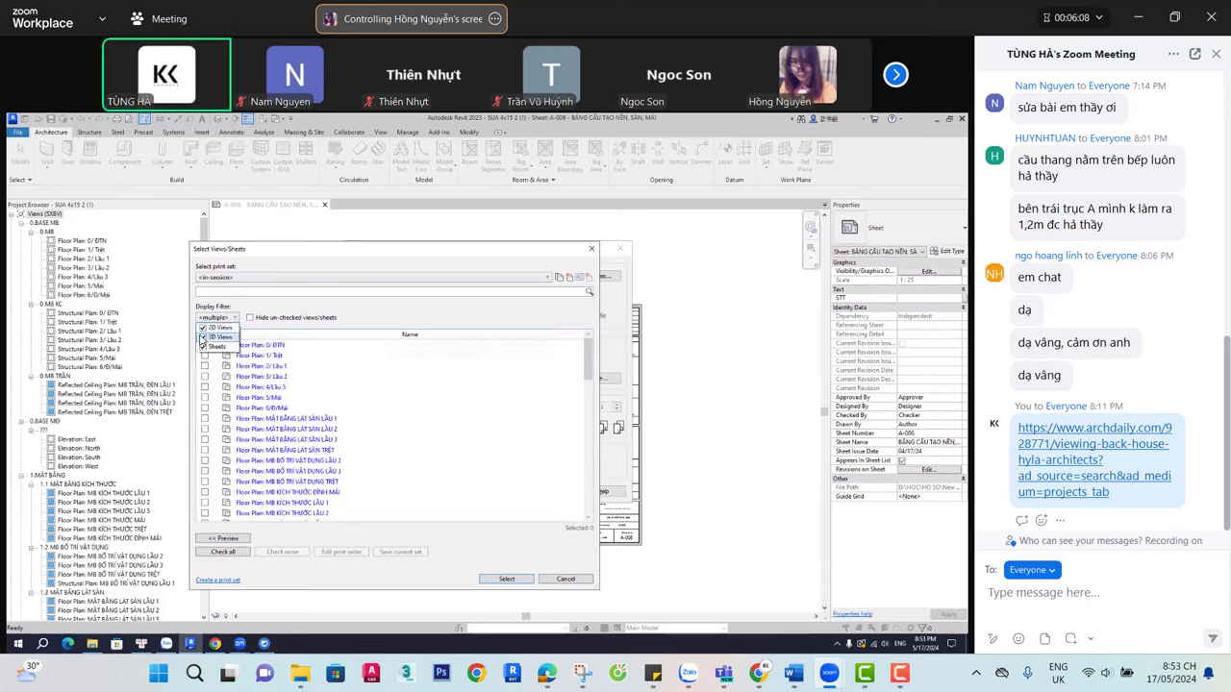
click(203, 337)
click(203, 327)
click(203, 346)
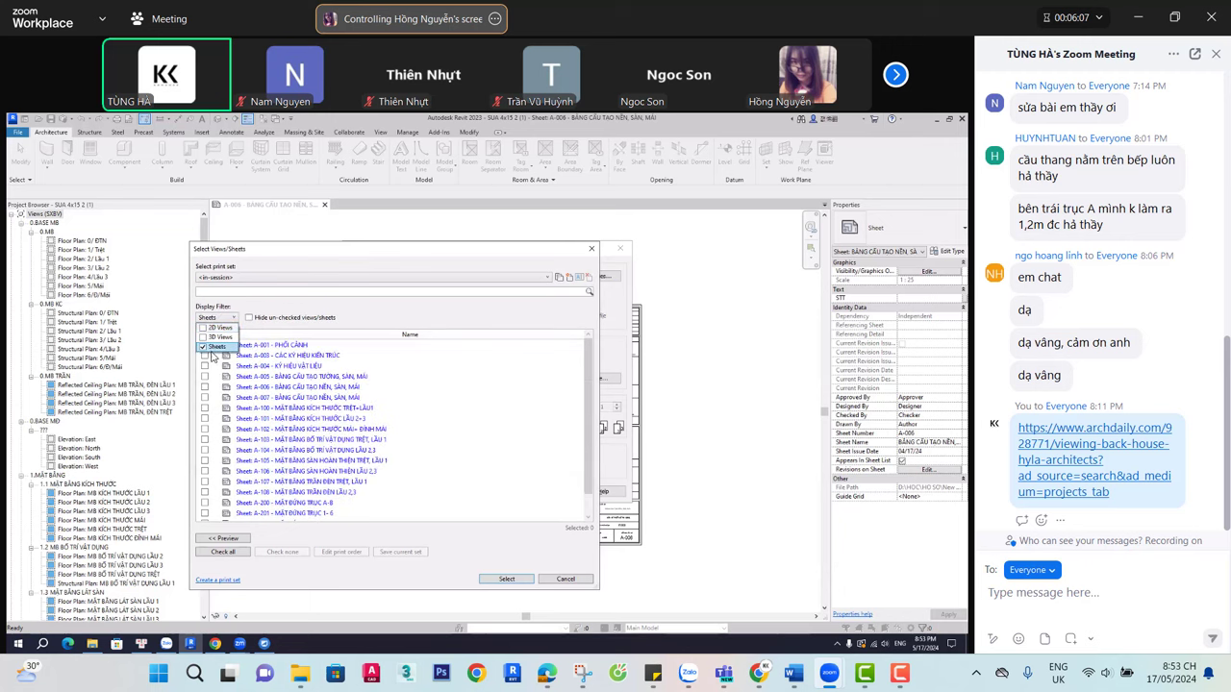
click(497, 422)
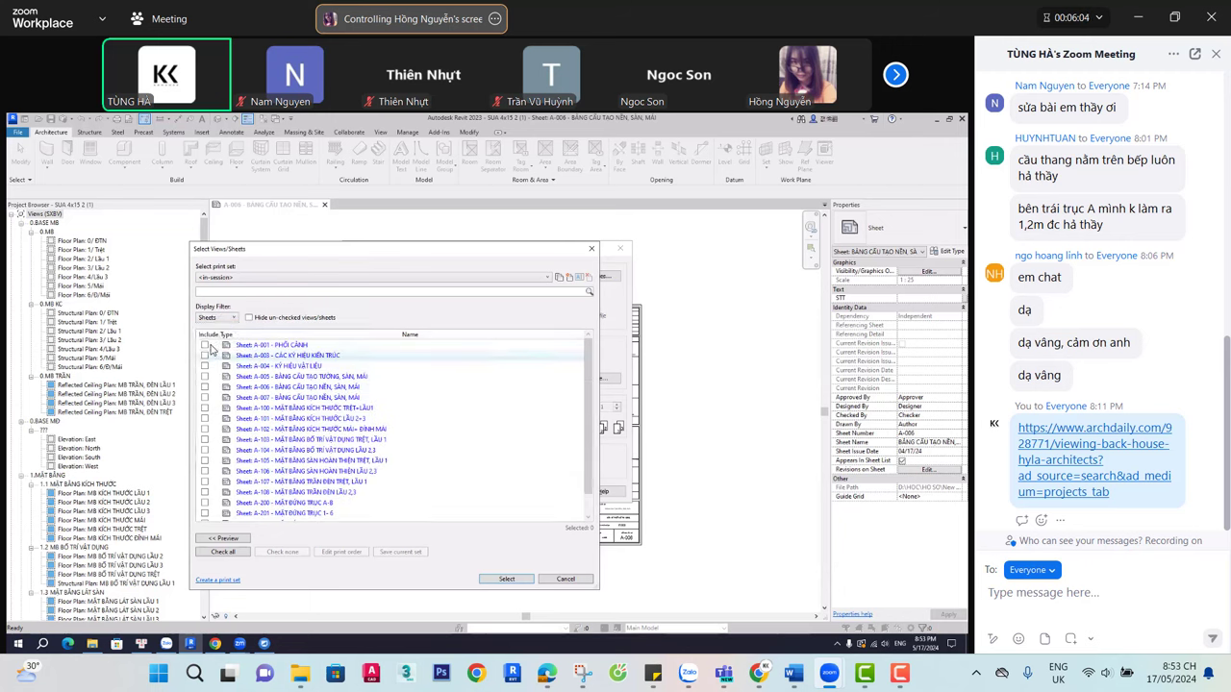
Include every sheet from A-001 to A-300 one by one, and hide the unchecked views/sheets to review the print order
click(205, 345)
click(204, 346)
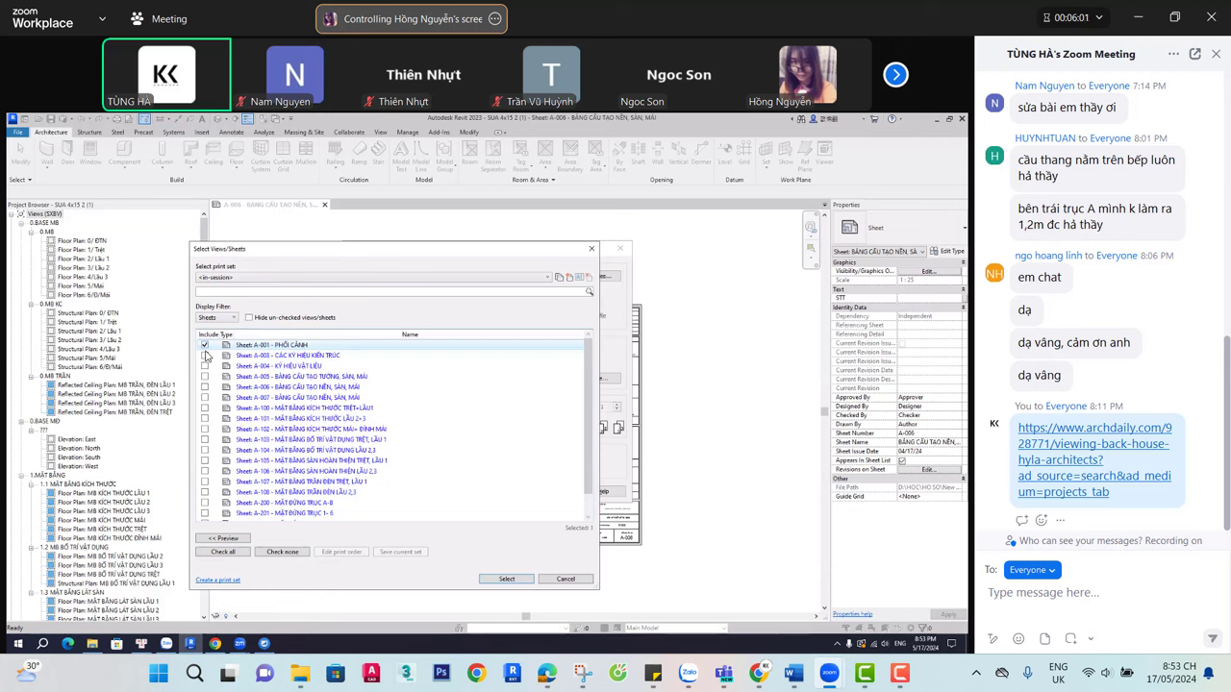
click(205, 356)
click(204, 356)
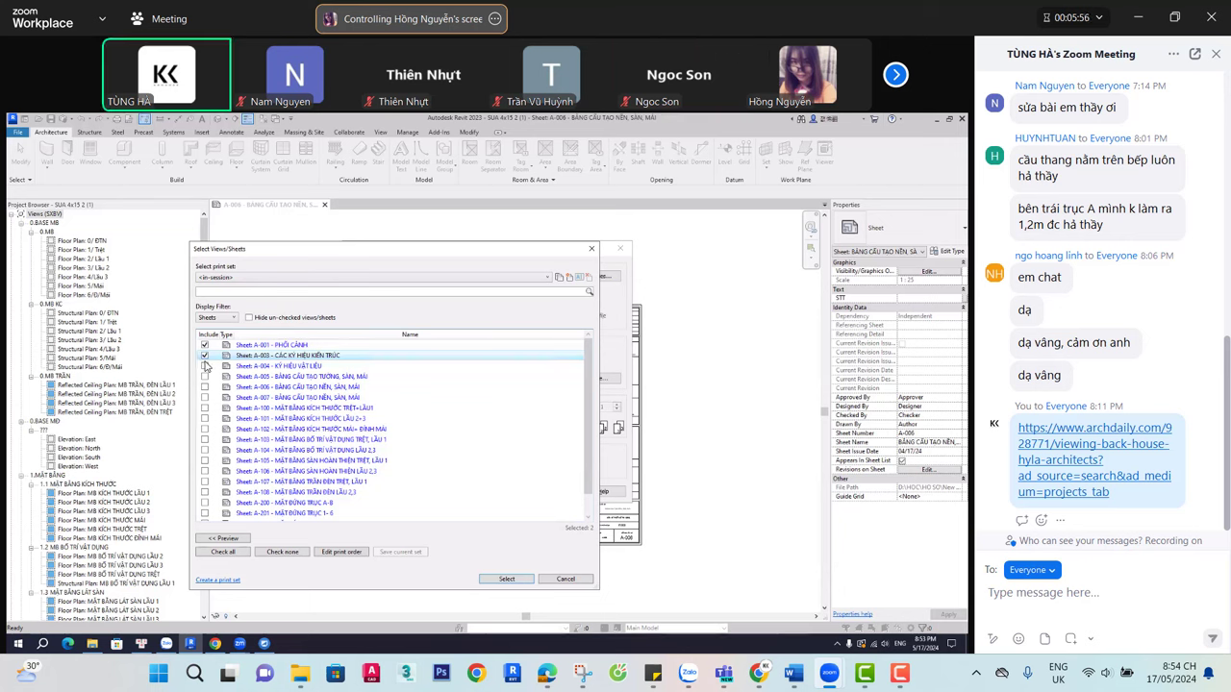
click(204, 367)
click(203, 377)
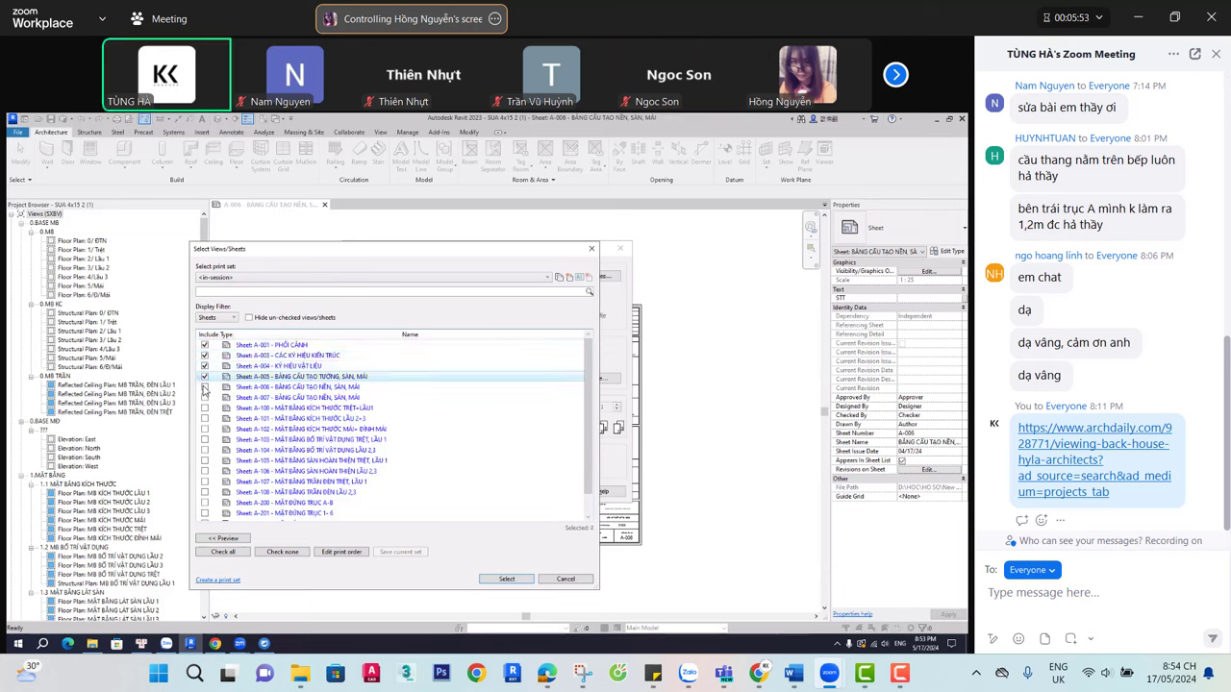
click(203, 387)
click(204, 397)
click(204, 408)
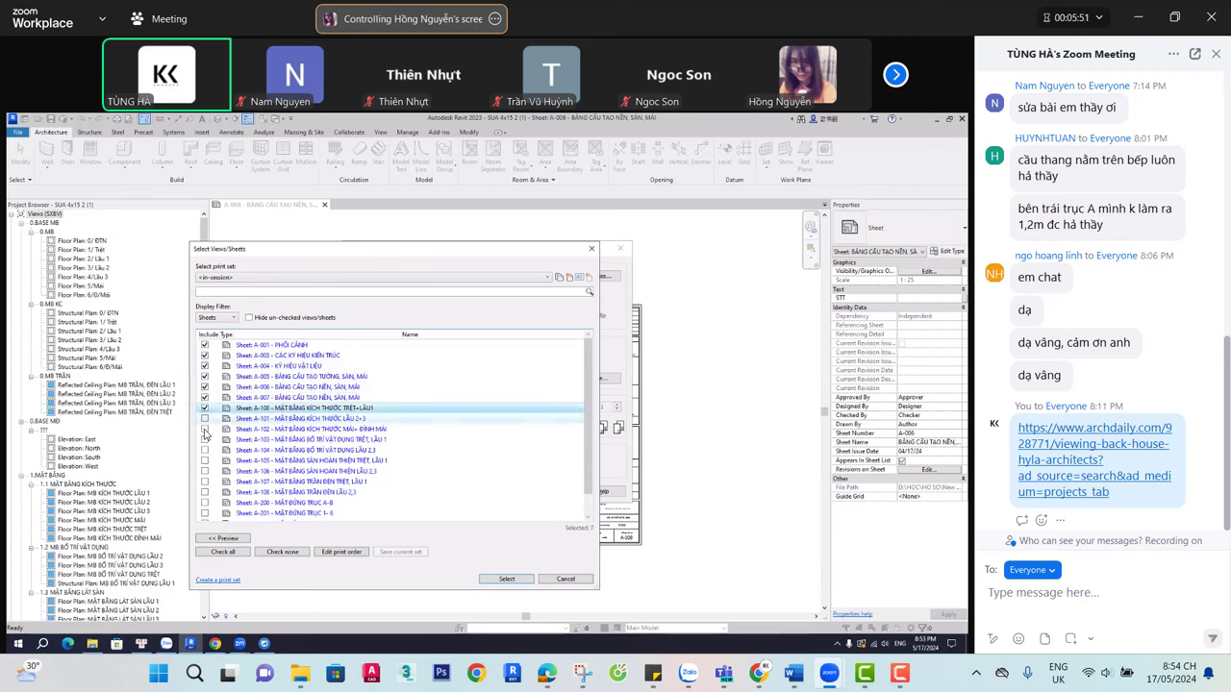
click(204, 419)
click(204, 429)
click(204, 439)
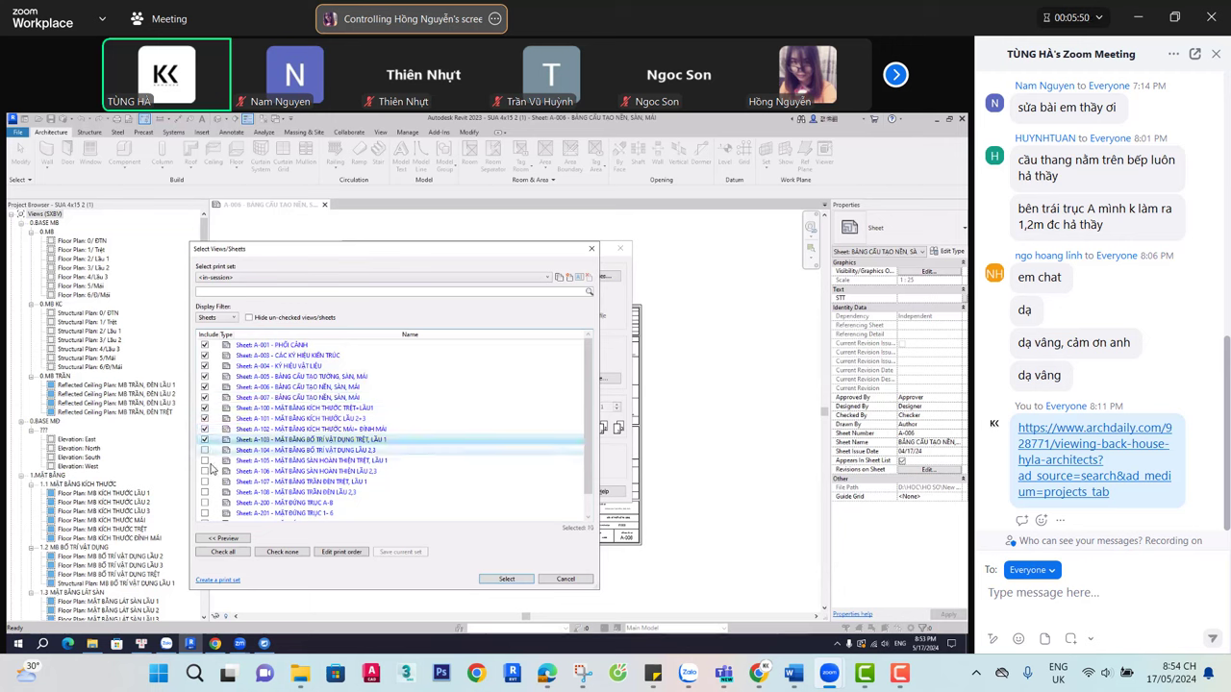
click(204, 450)
click(203, 461)
click(204, 472)
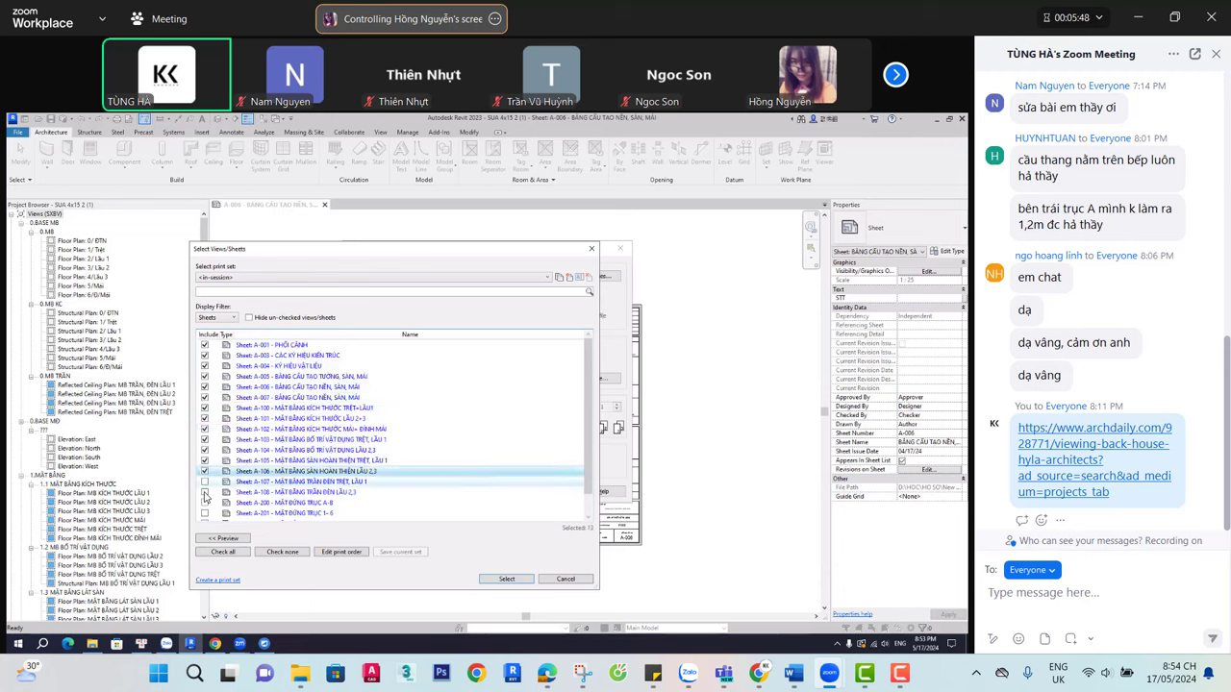
click(204, 481)
click(204, 492)
click(204, 492)
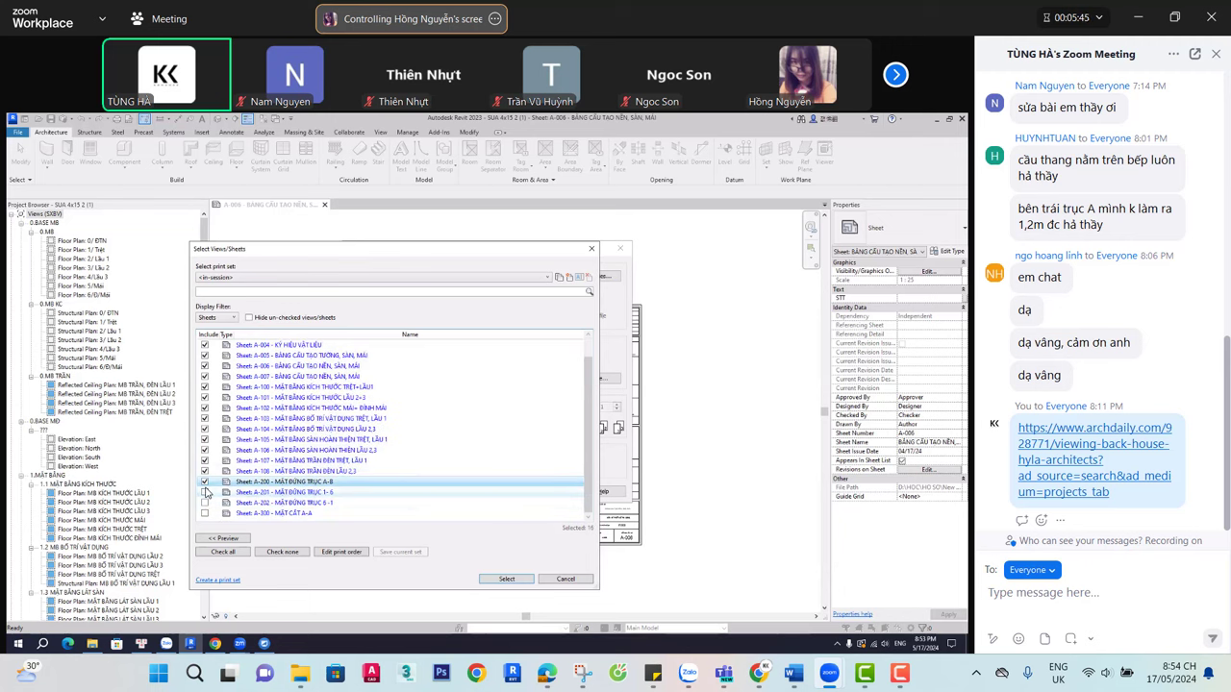
click(204, 493)
click(205, 503)
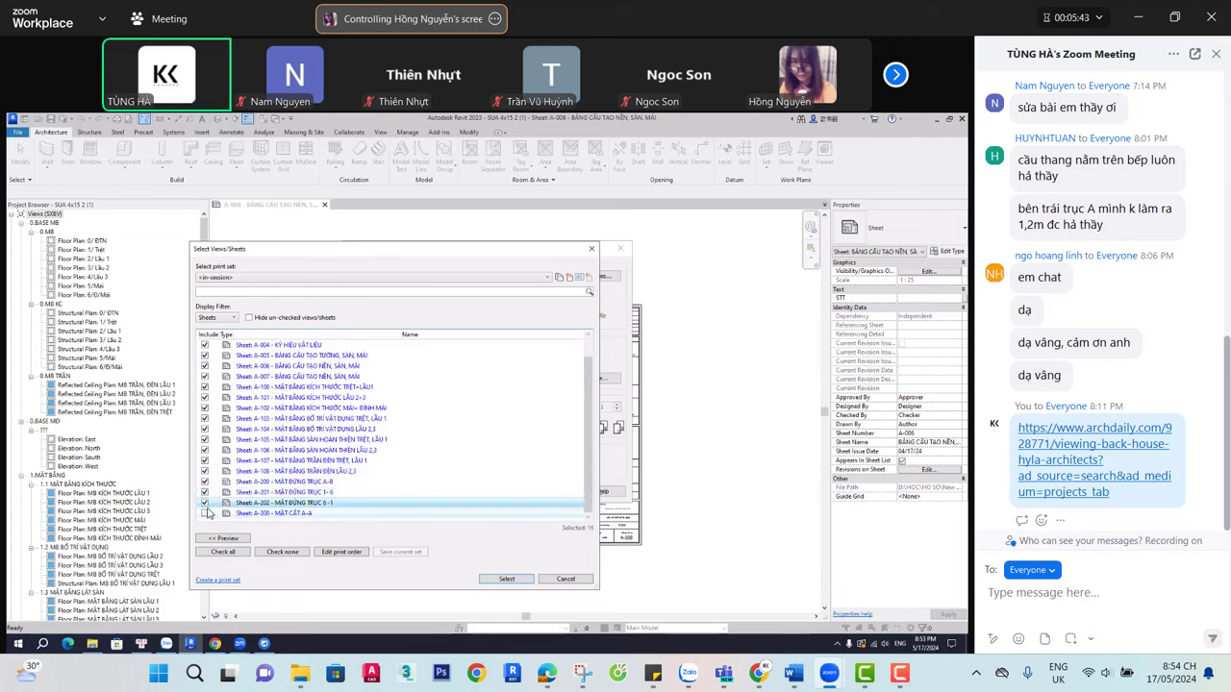
click(205, 513)
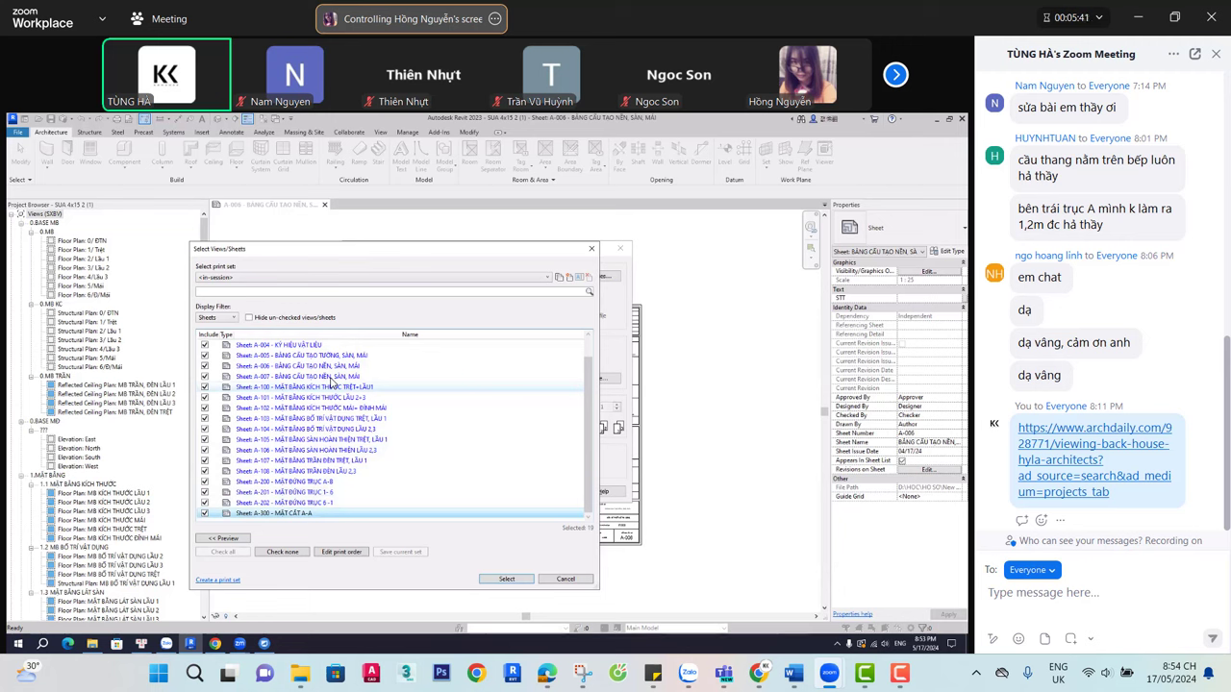
scroll(330, 381, up, 1)
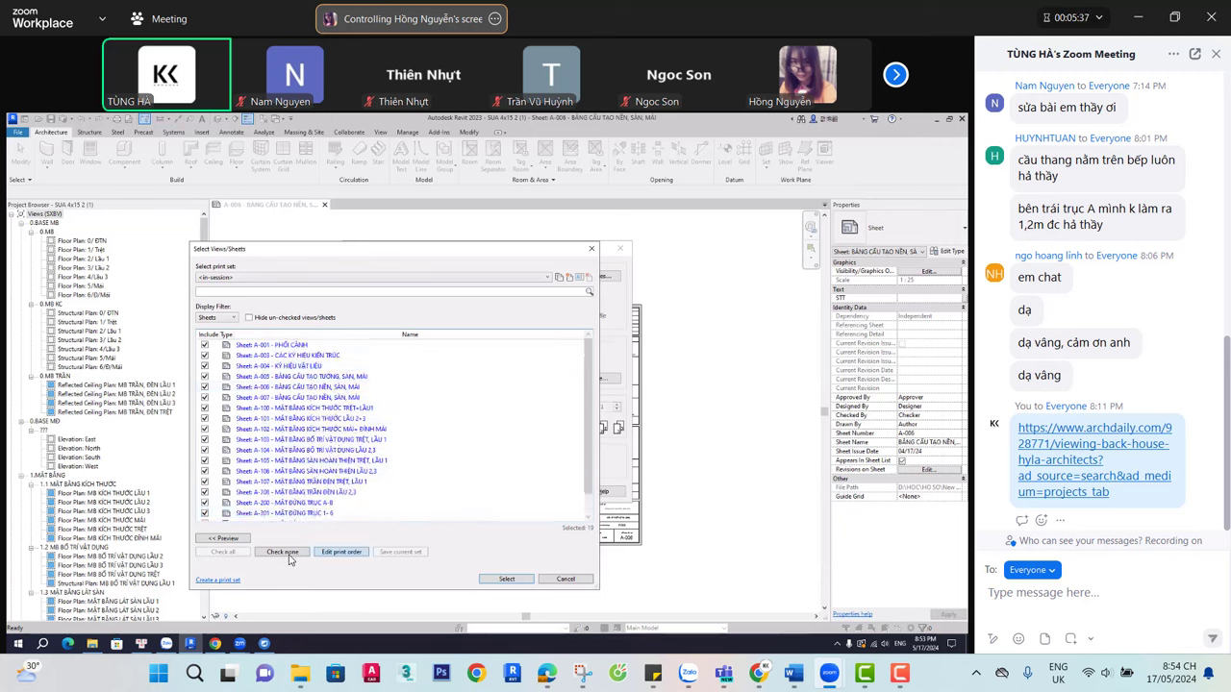
click(249, 318)
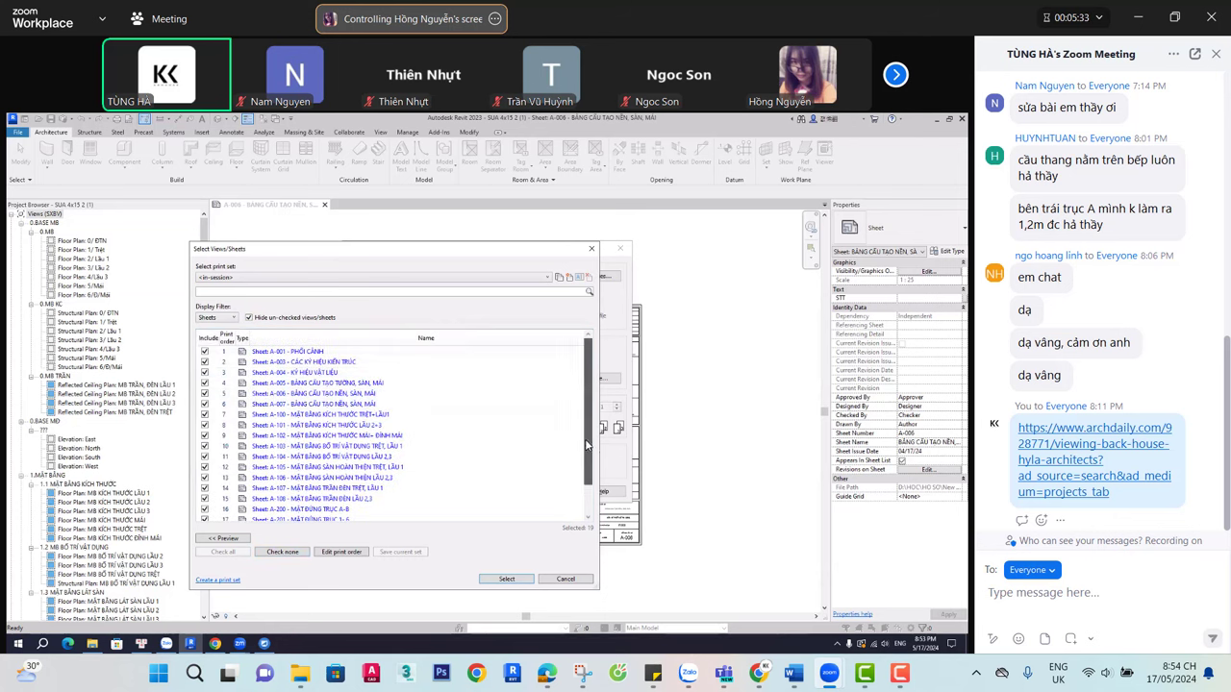
scroll(583, 381, down, 1)
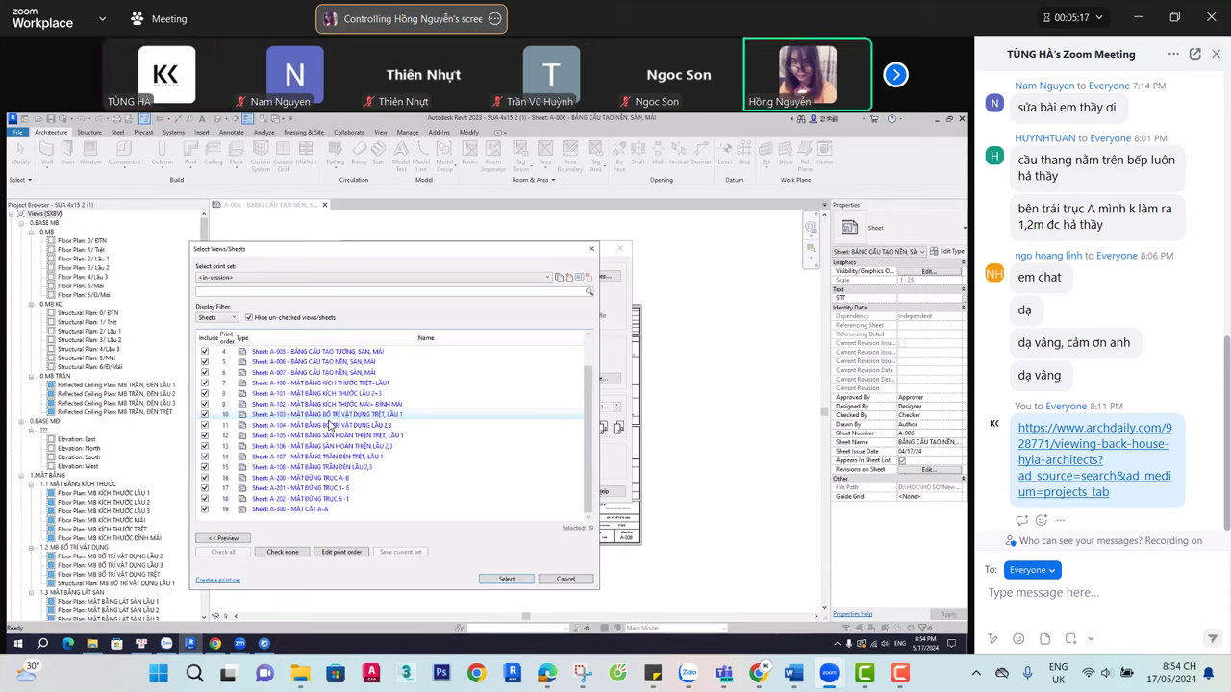
Create a new print set named IN HSKT
click(569, 278)
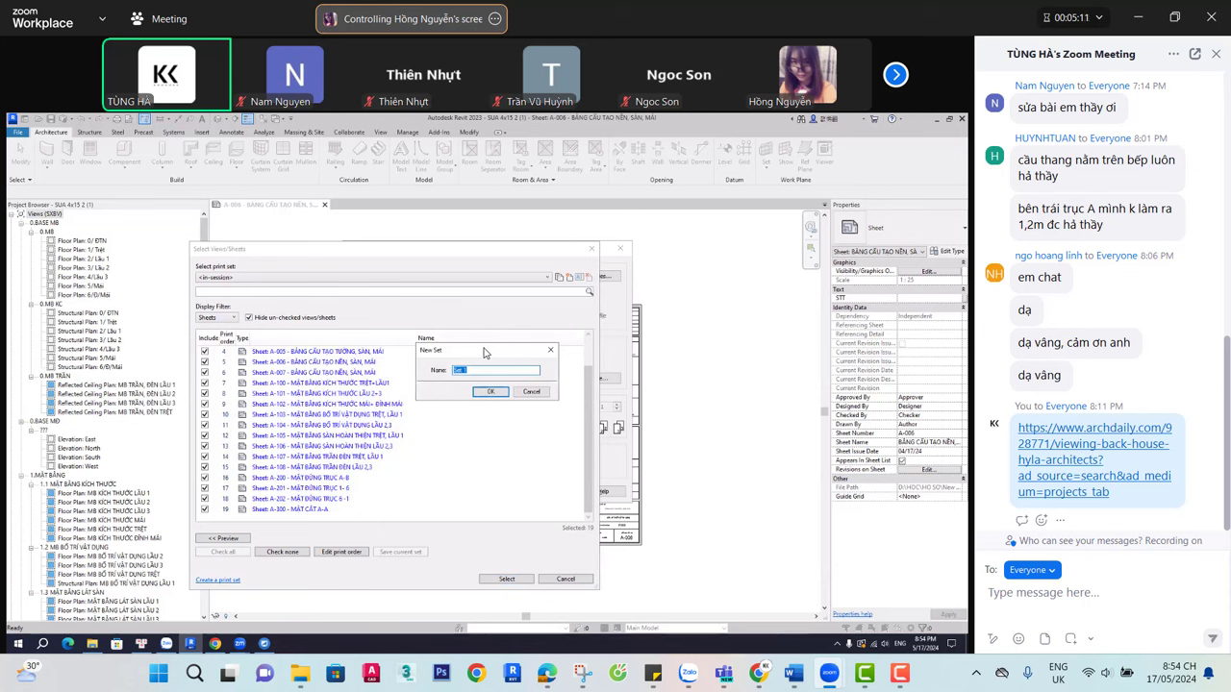
key(BackSpace)
key(BackSpace)
text(IN HSKT)
click(492, 392)
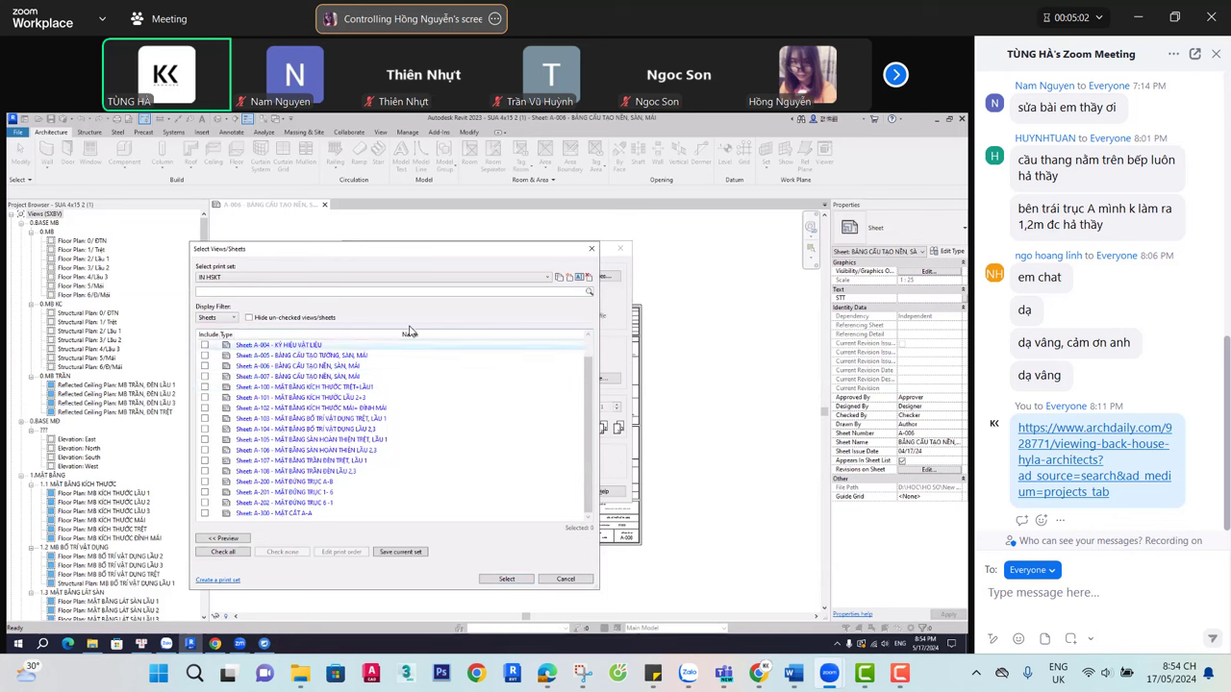
Include all sheets in the IN HSKT print set, save the set, and accept it as the print selection
scroll(337, 433, up, 1)
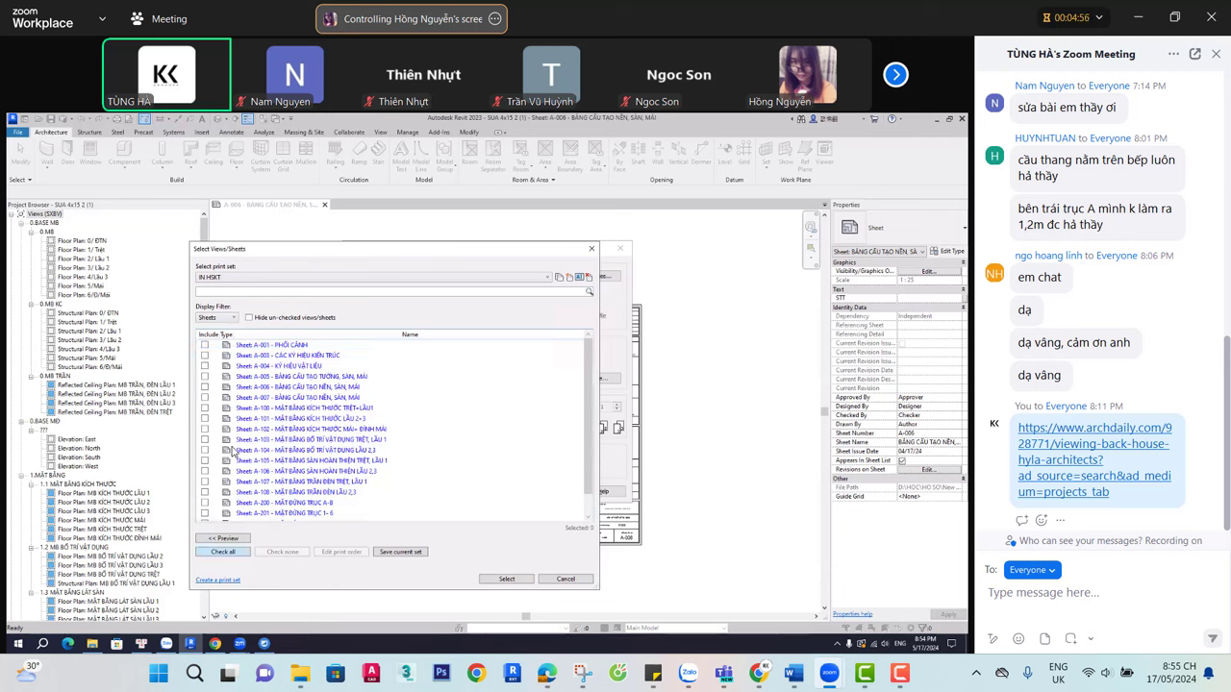
click(223, 551)
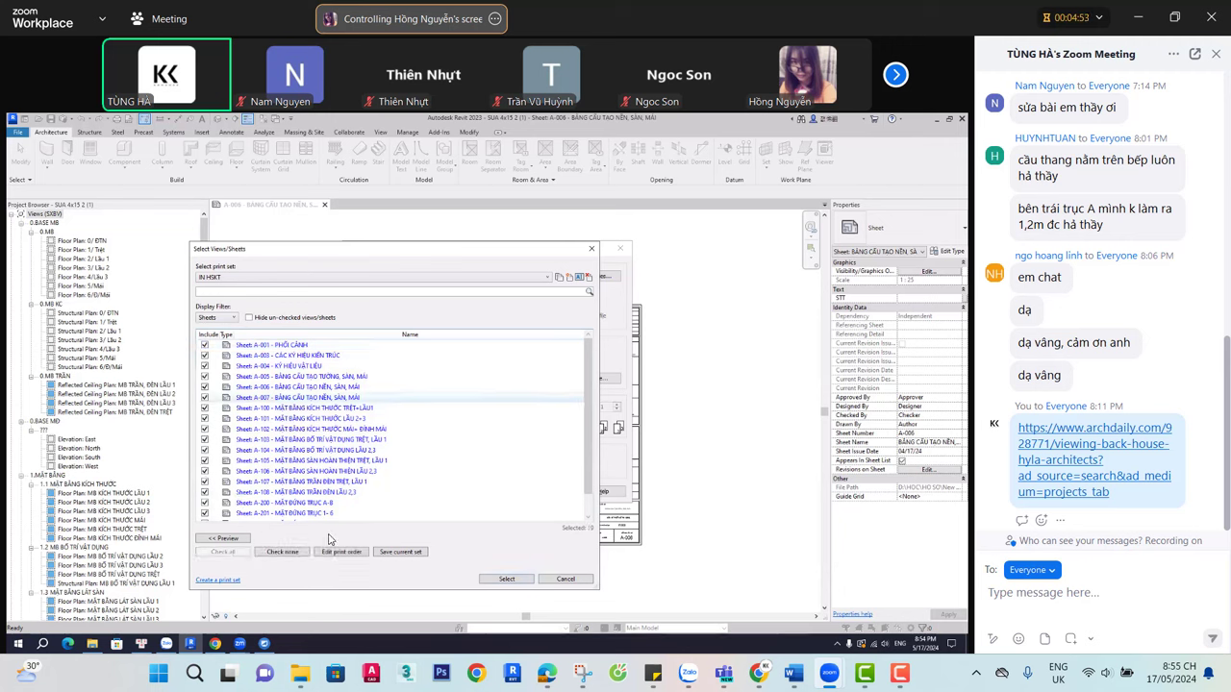
click(396, 552)
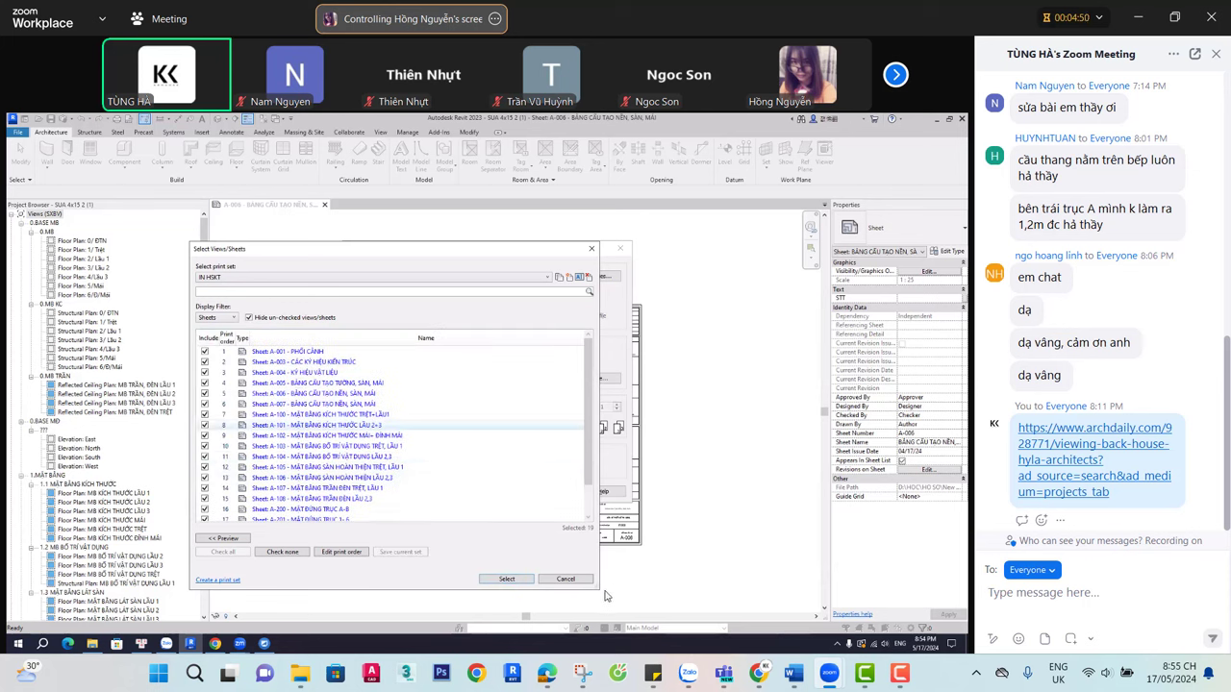
click(509, 579)
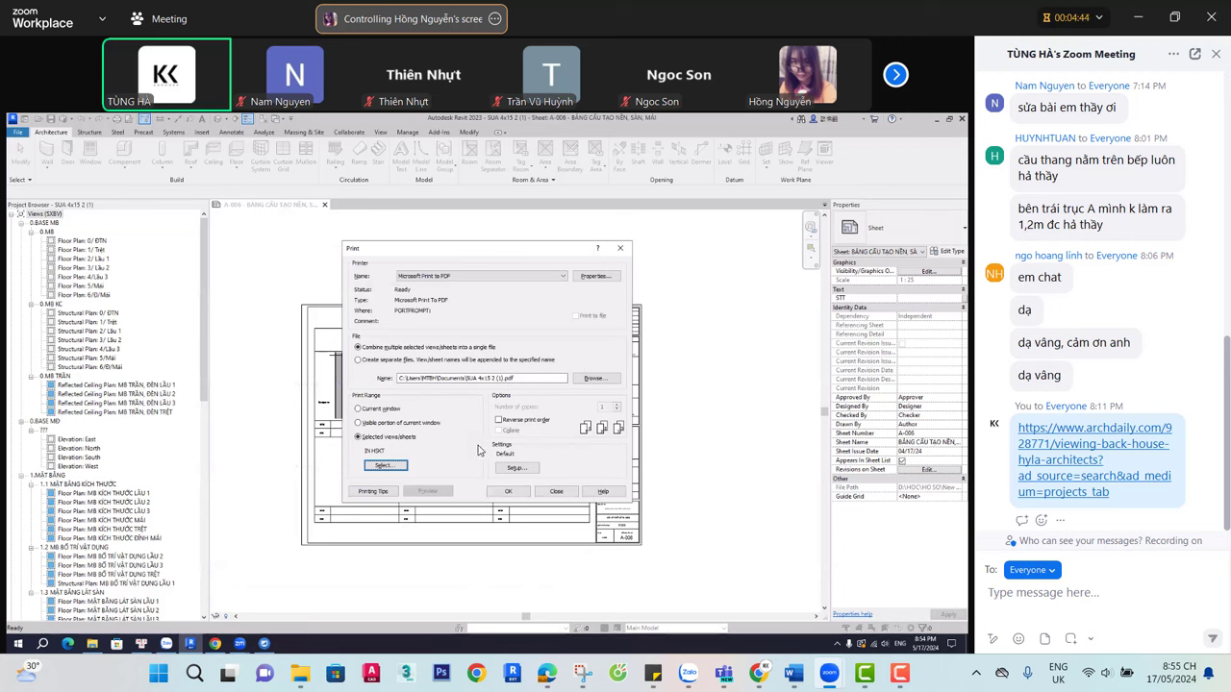
Set the paper size of the Default print setup to A3
click(527, 468)
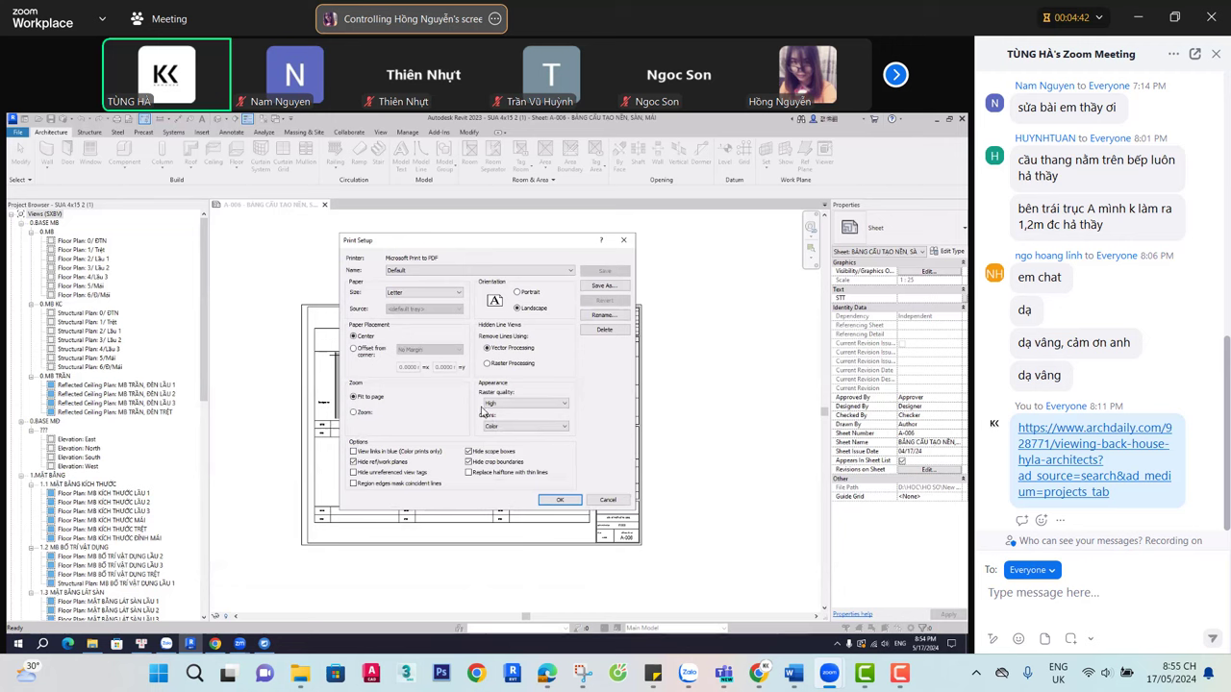
click(452, 296)
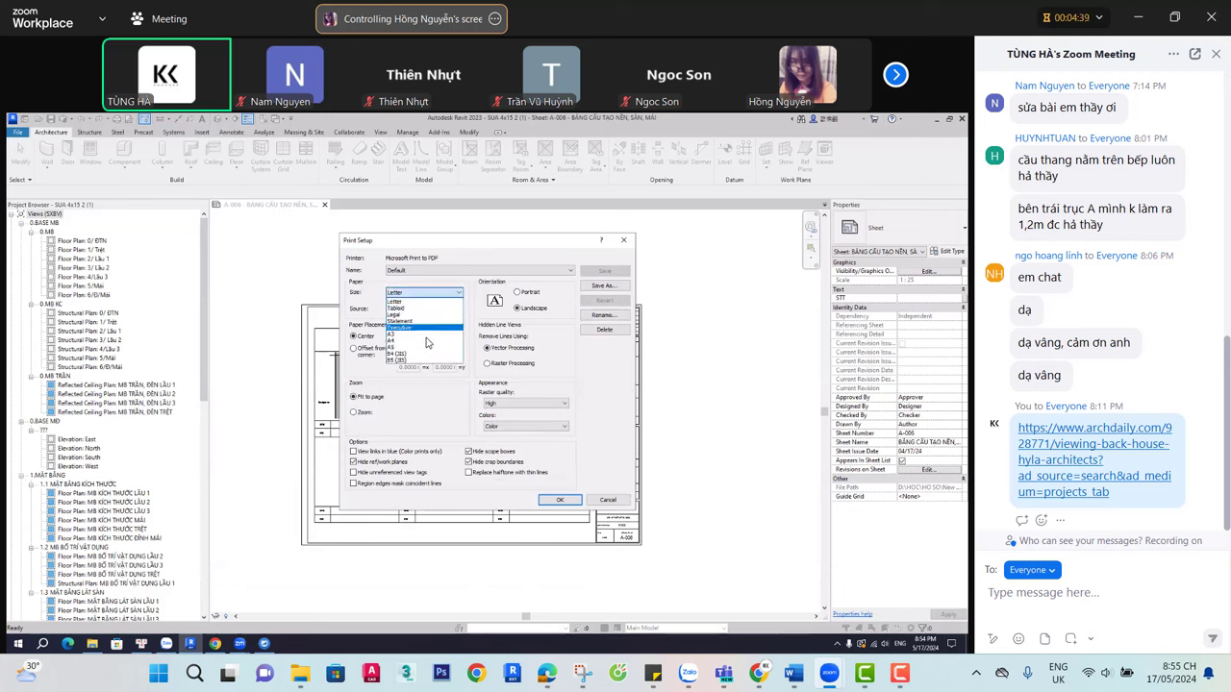
click(427, 342)
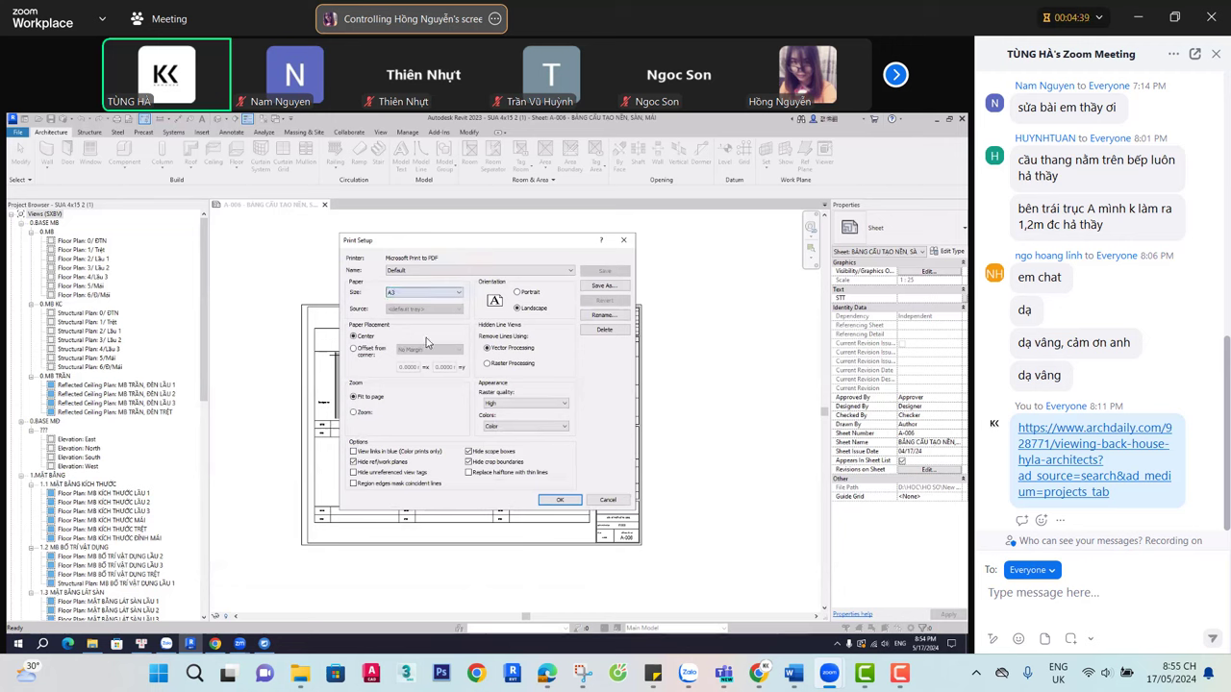
click(429, 270)
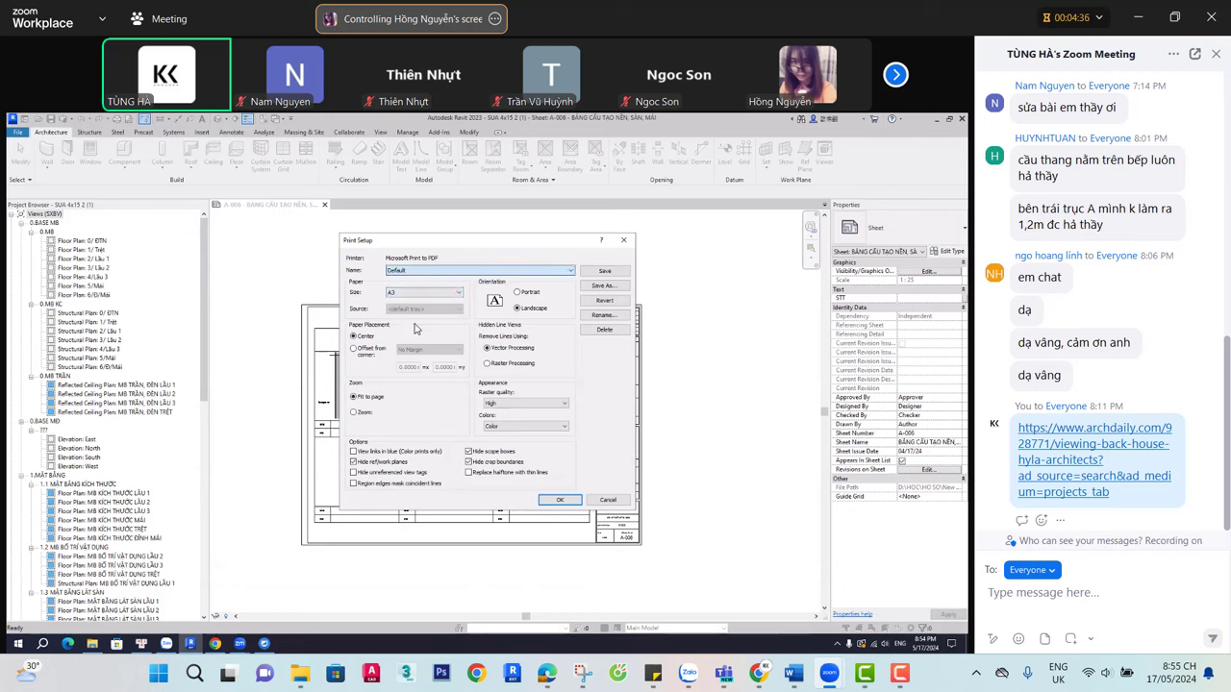
click(532, 305)
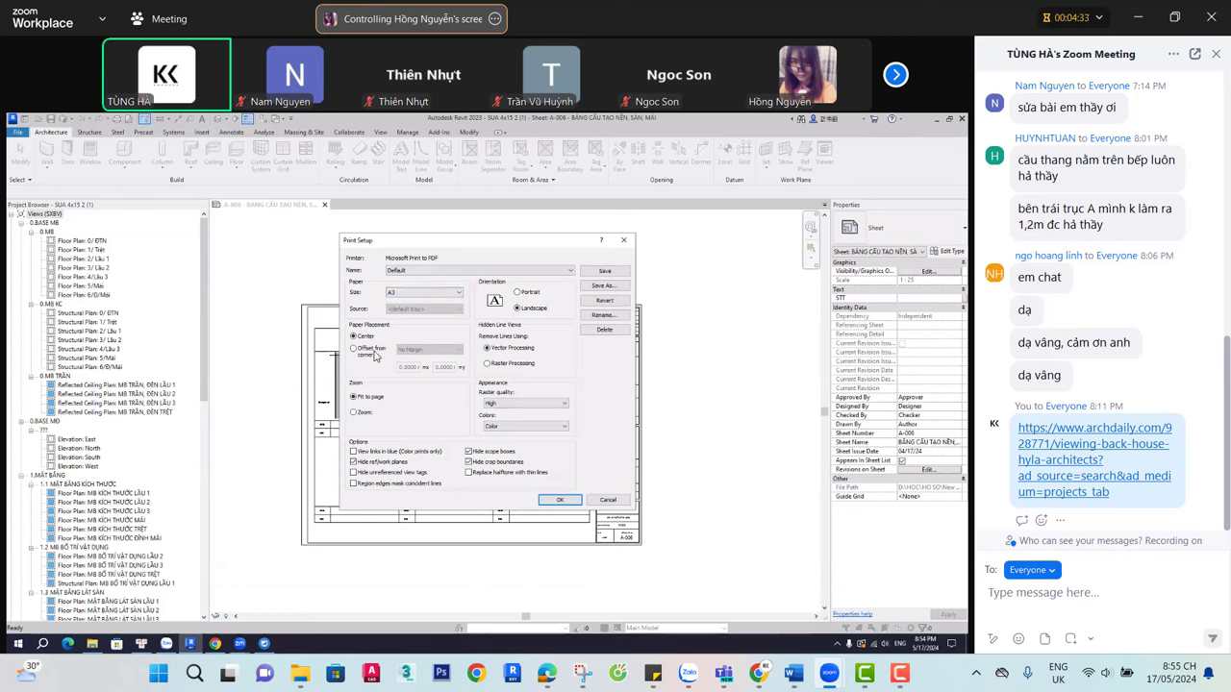
Use 100% zoom instead of fit to page with centered paper placement, and save the Default print setup
click(354, 412)
click(354, 337)
click(608, 273)
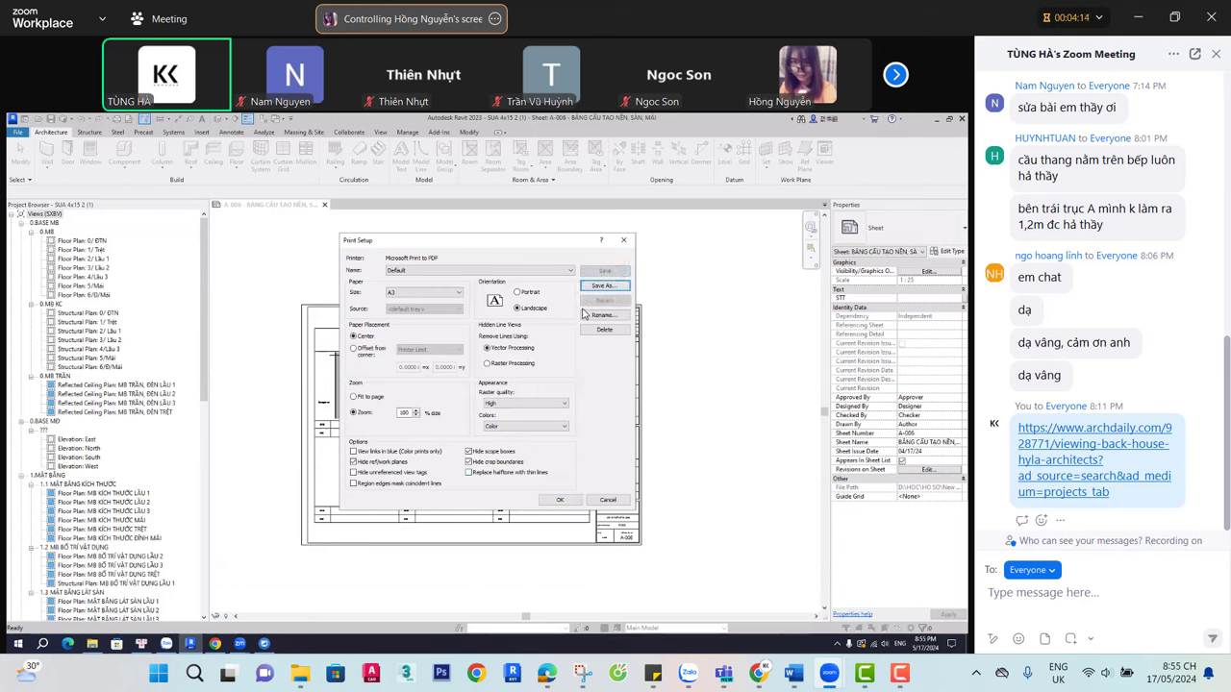
Save a copy of the print setup under the name A3
click(615, 291)
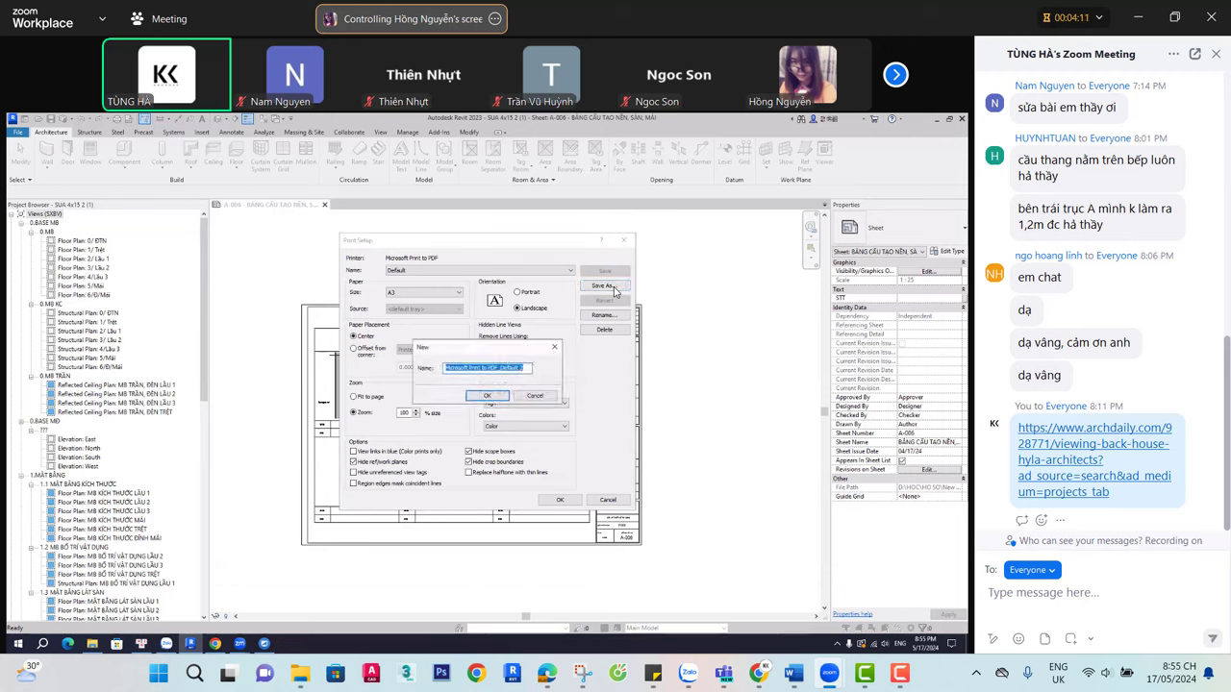
text(A3)
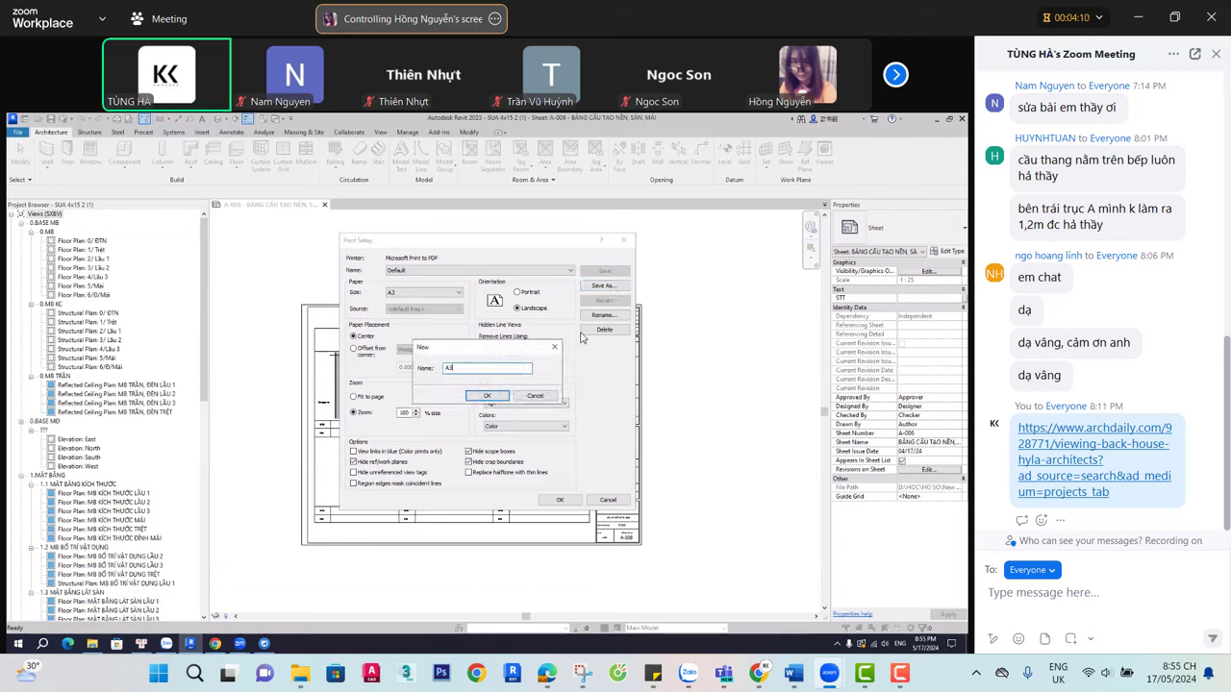
click(481, 396)
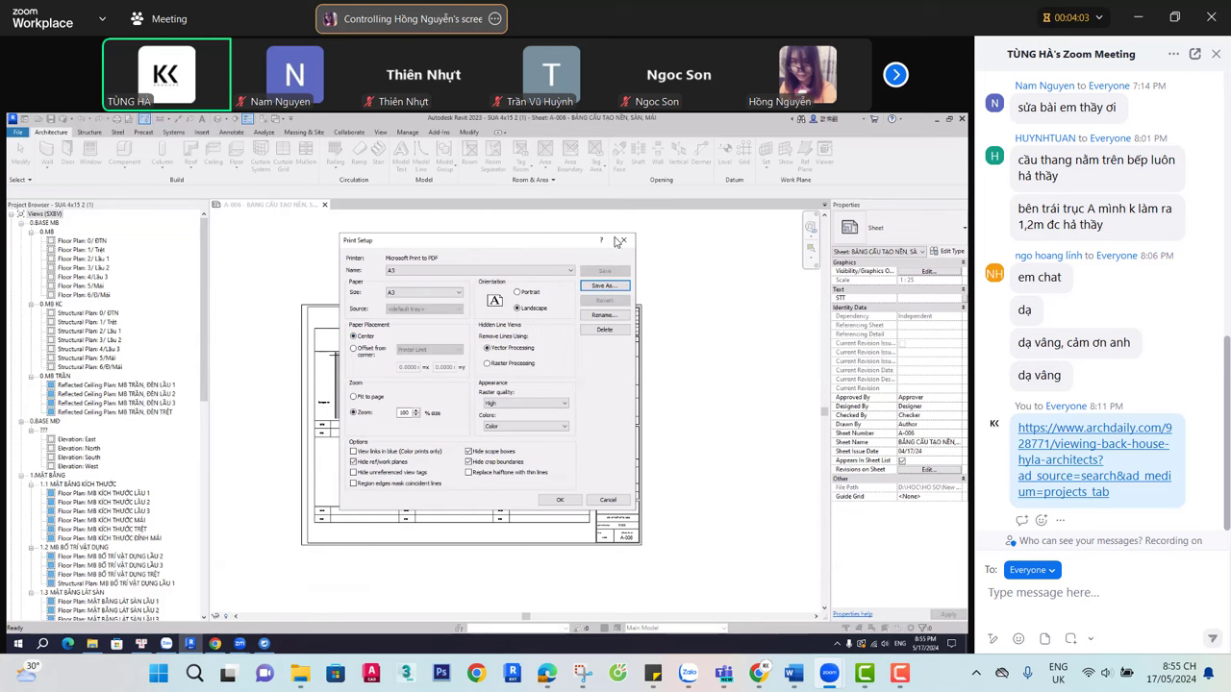
Move the Print Setup dialog aside, check the raster quality options while keeping High, and apply the A3 setup
drag(616, 241, 734, 233)
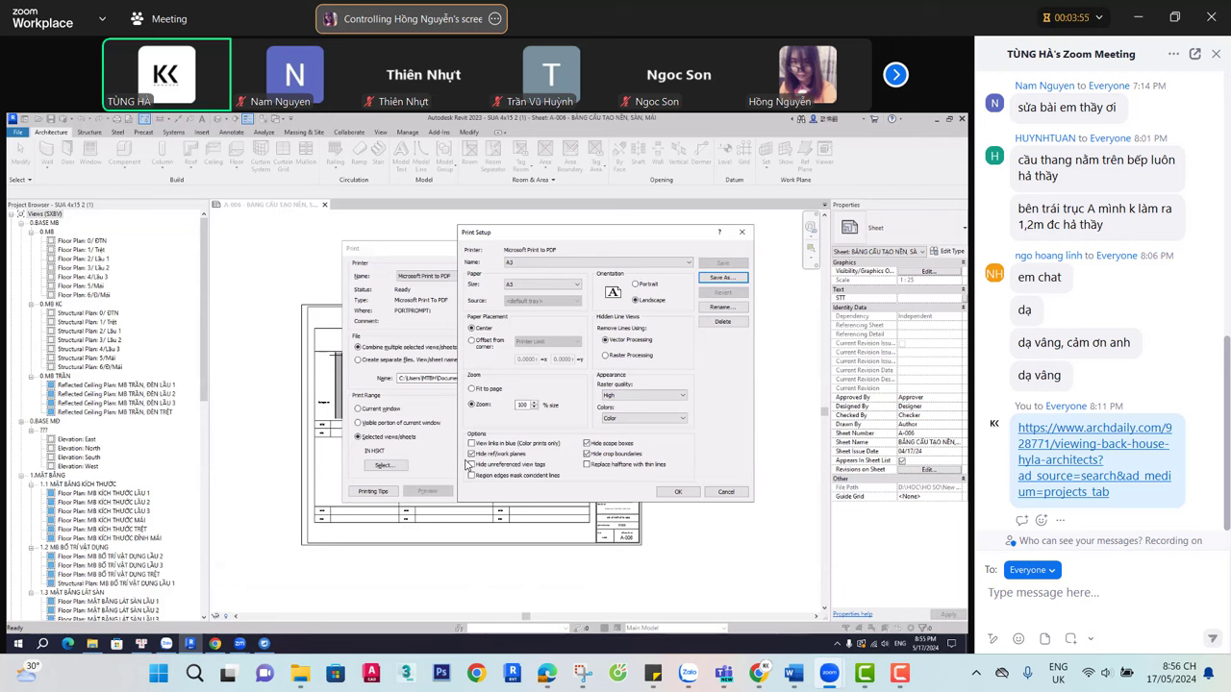
click(670, 396)
click(670, 396)
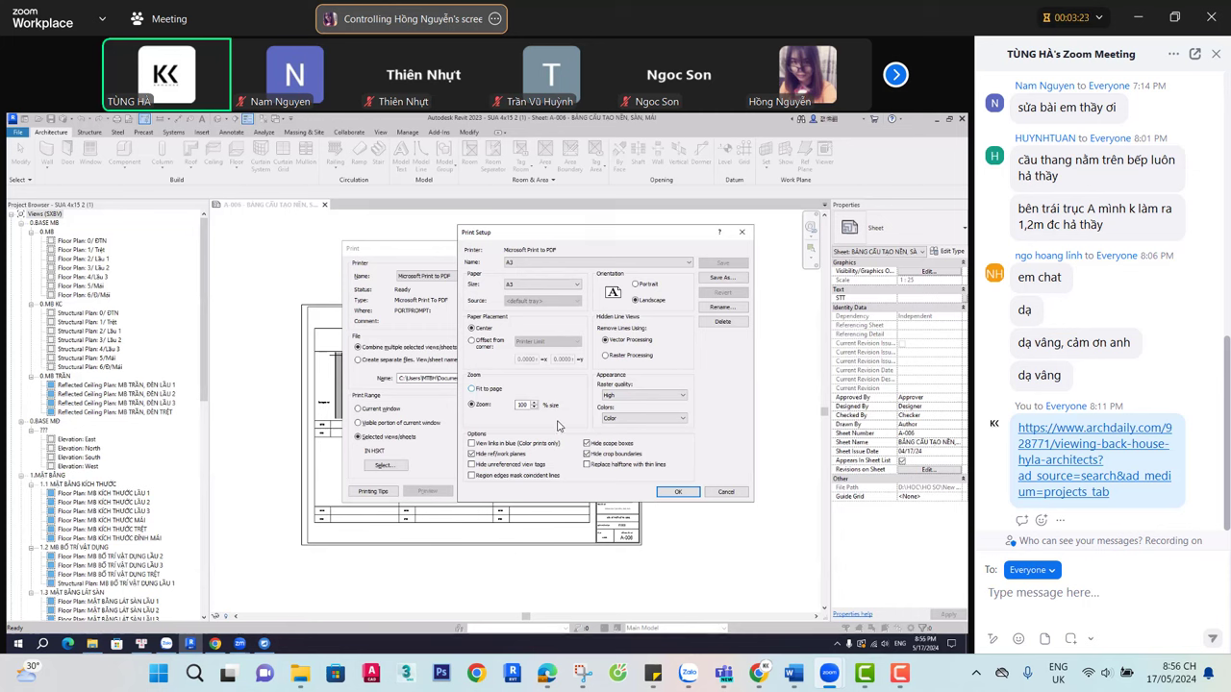
click(675, 492)
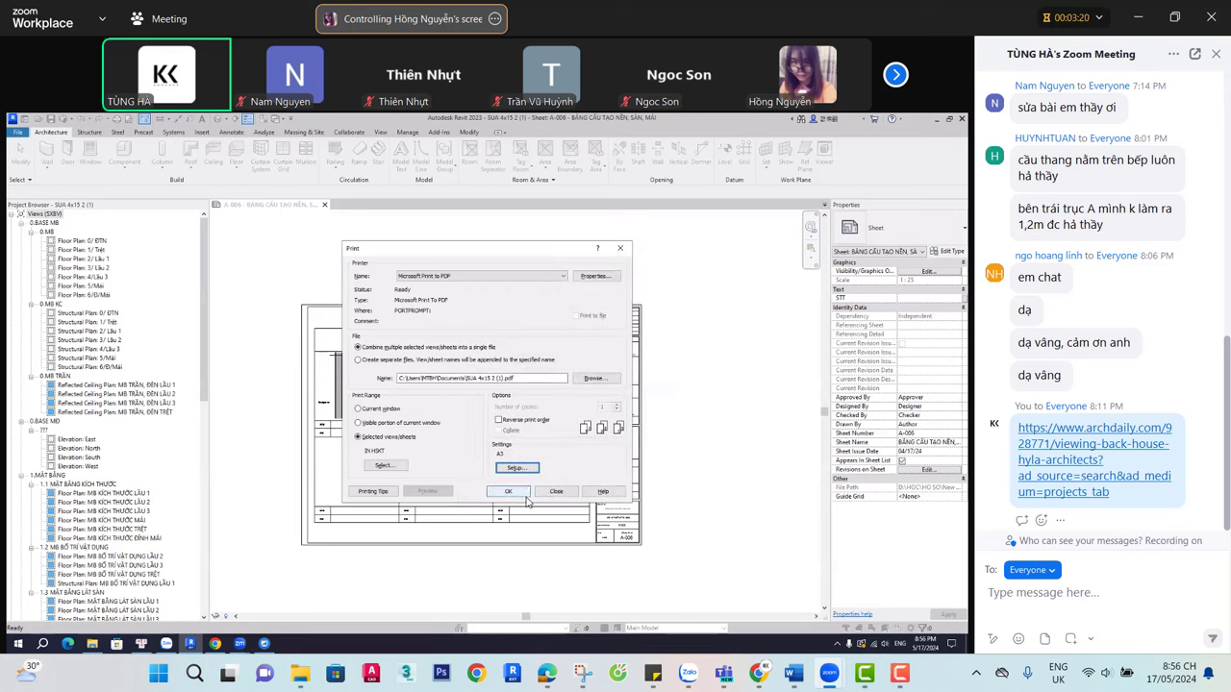
Set the combined PDF's save location to the Desktop, keeping its file name, and recheck the A3 print setup
click(594, 378)
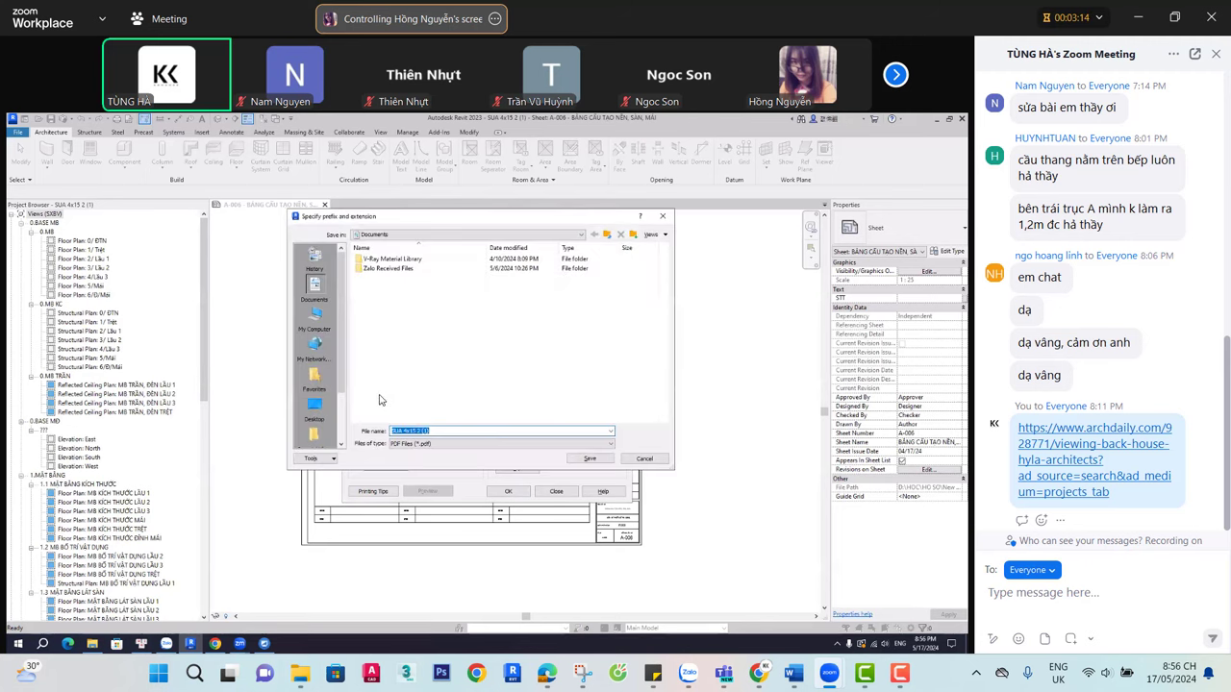
click(316, 406)
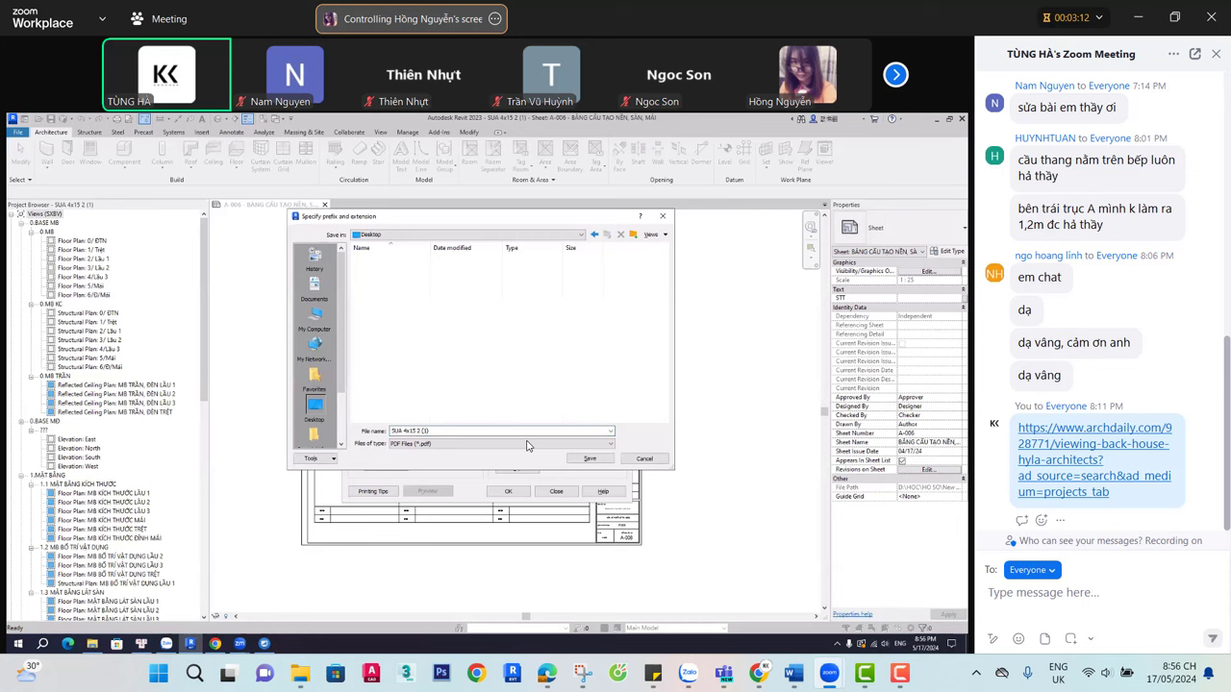
click(588, 458)
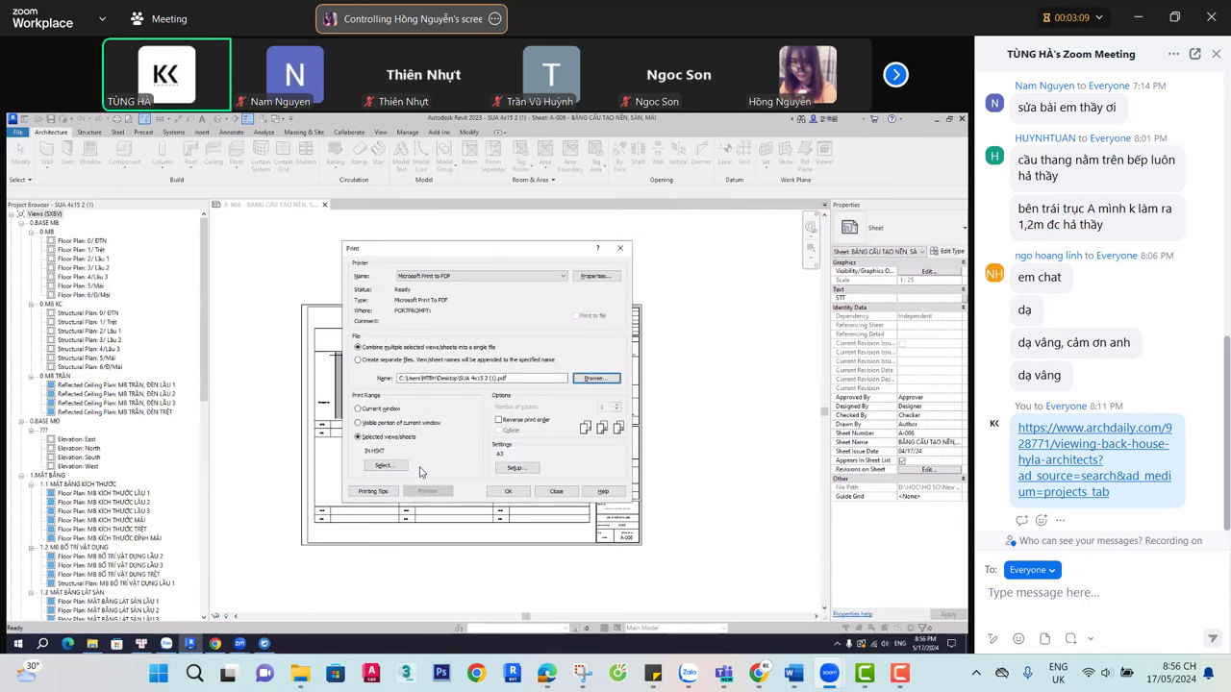
click(517, 468)
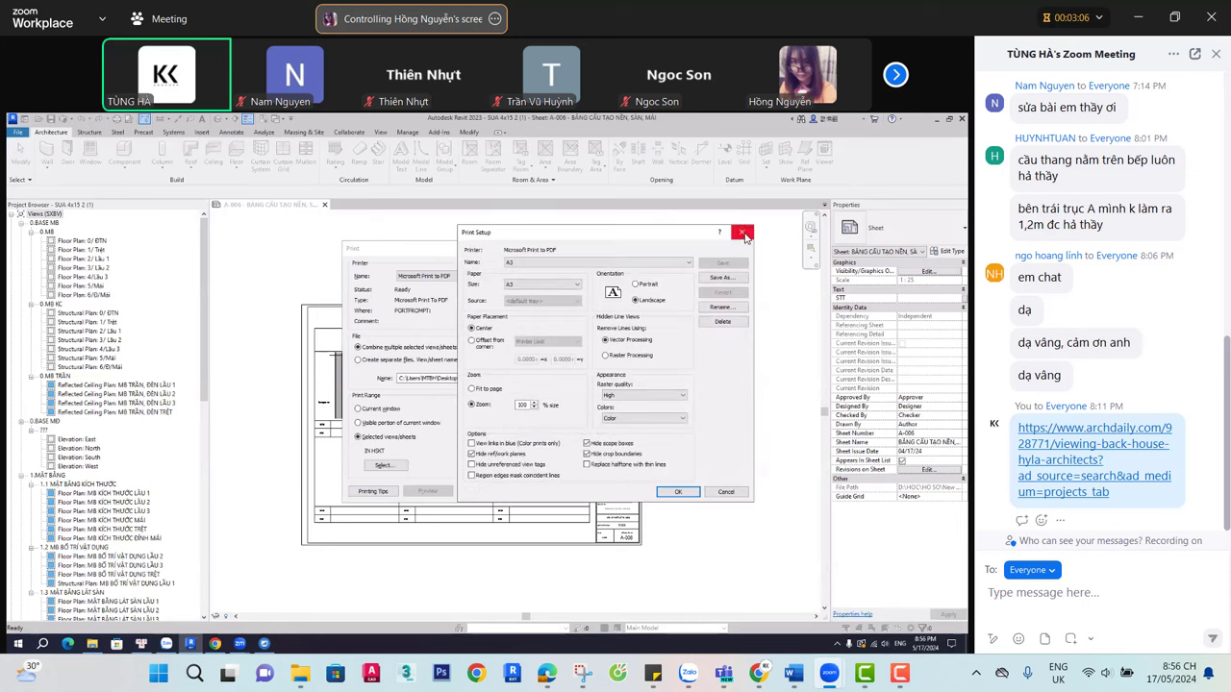
click(742, 234)
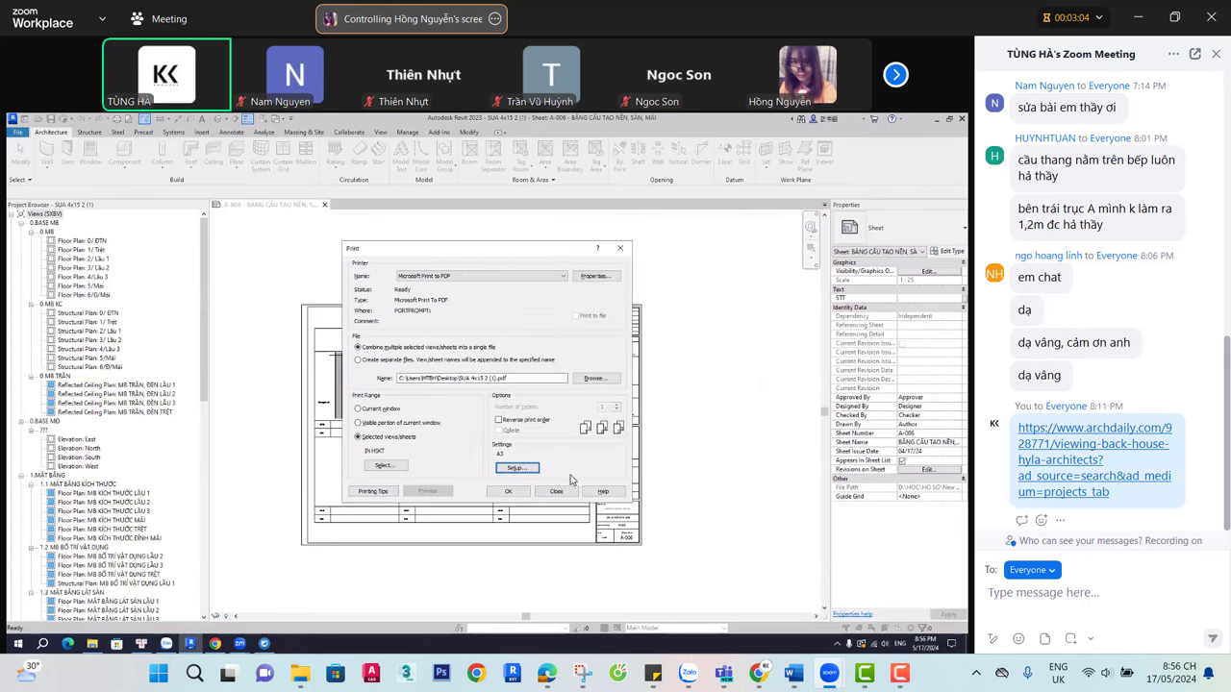
Print the selected sheets with the A3 setup and save the output PDF to the Desktop under a name beginning with IN A
click(520, 493)
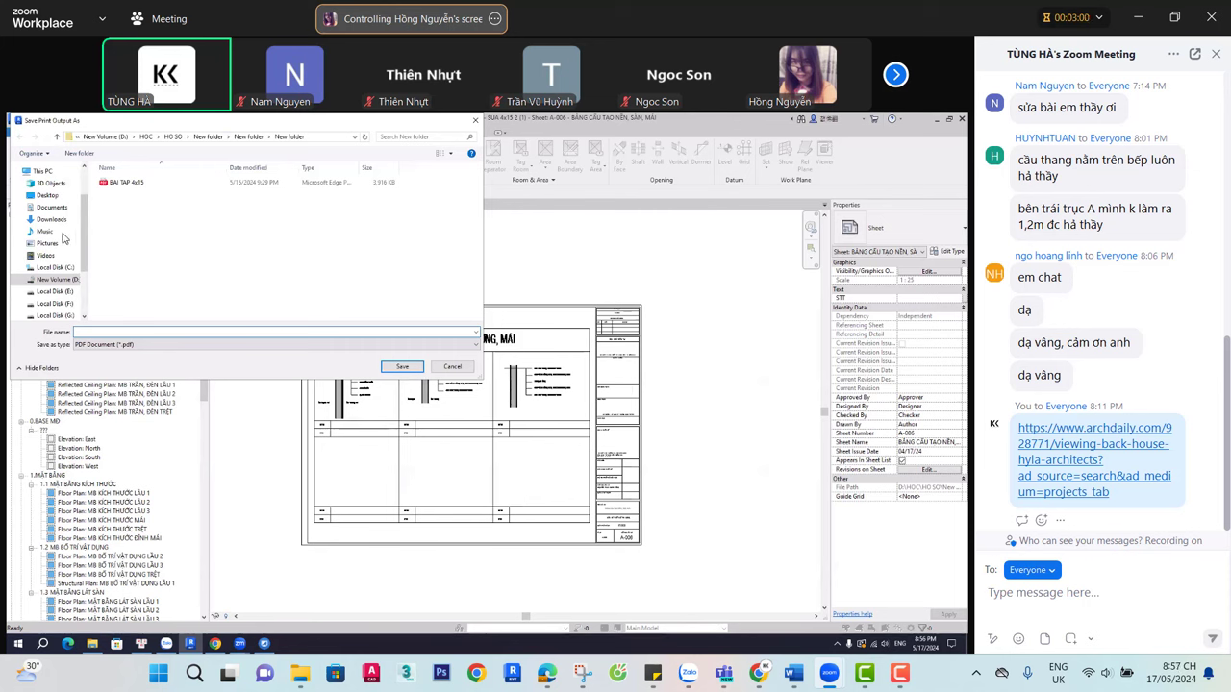
click(48, 195)
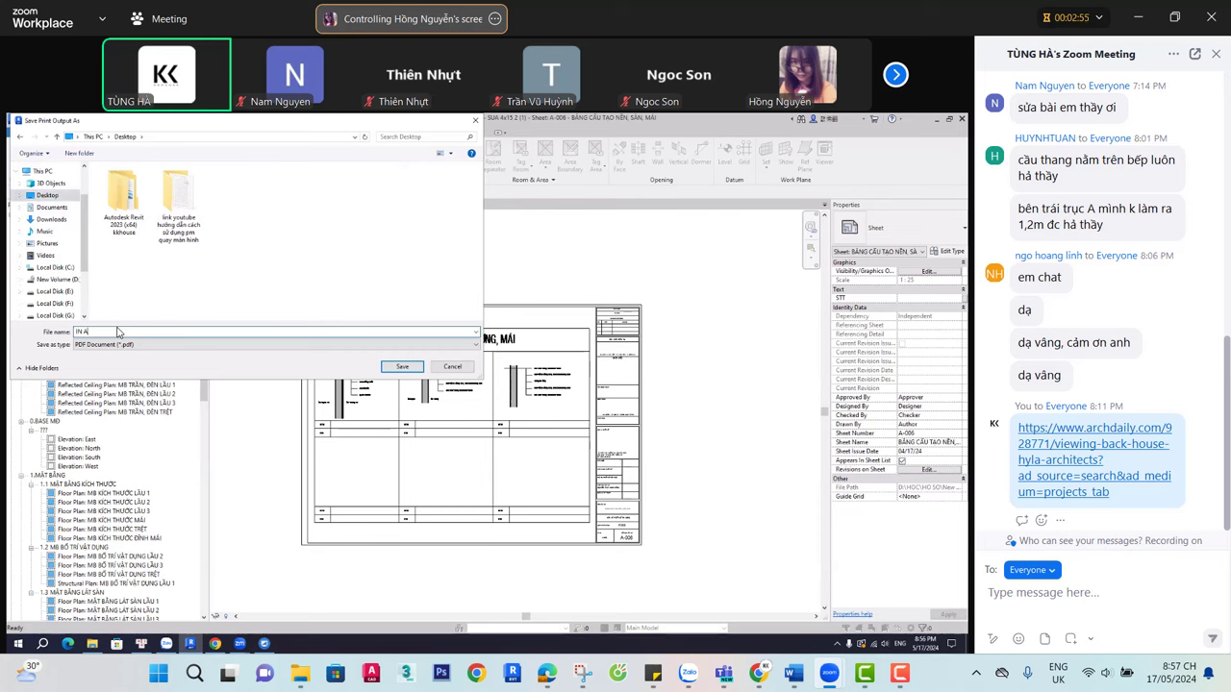
click(385, 372)
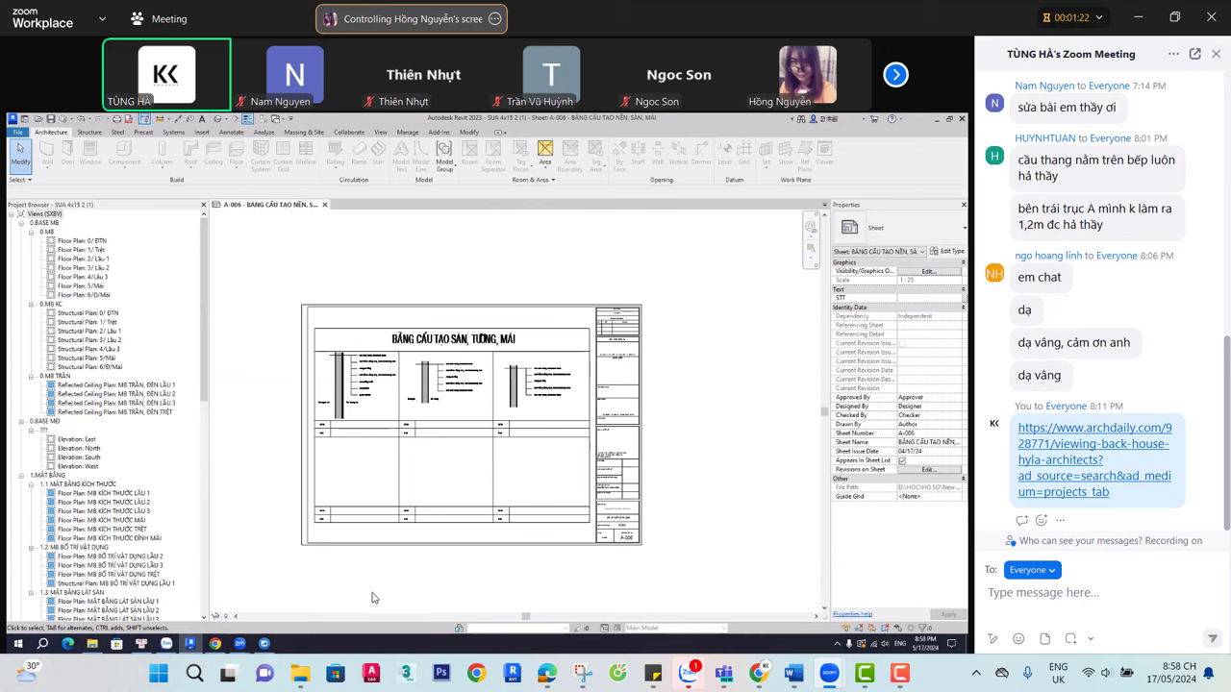
Examine the wall build-up details and their layer notes on sheet A-006
scroll(401, 375, up, 5)
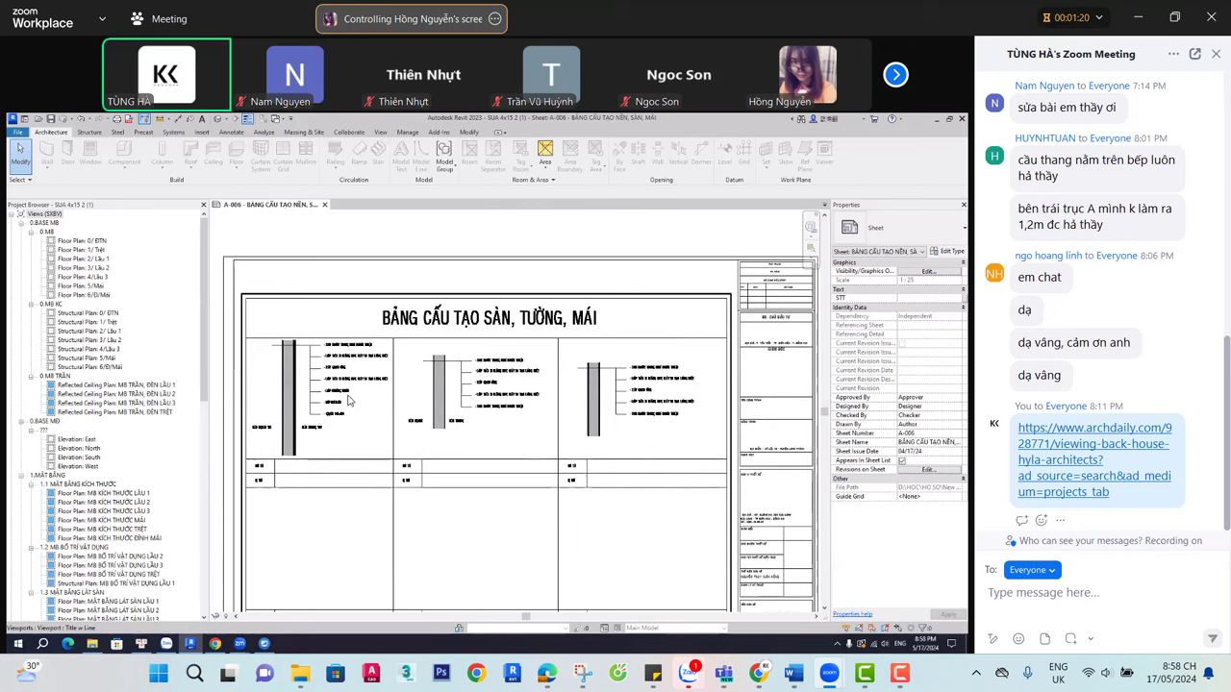
scroll(516, 393, up, 3)
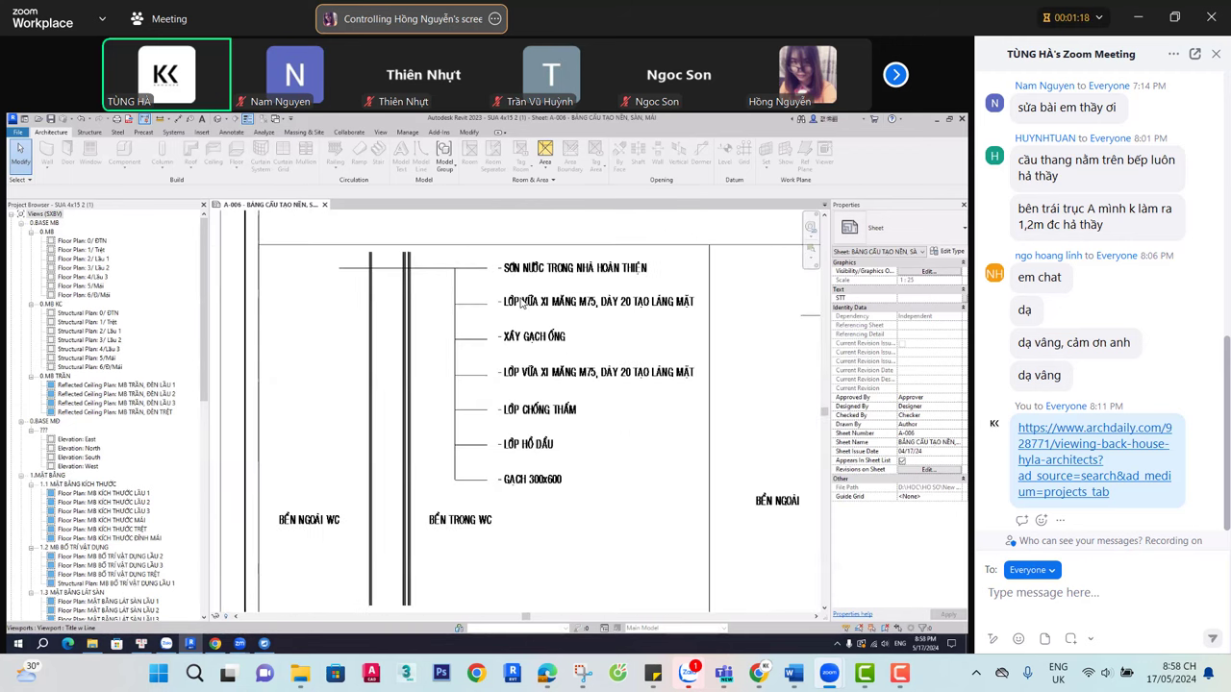
scroll(524, 310, down, 3)
scroll(524, 309, down, 2)
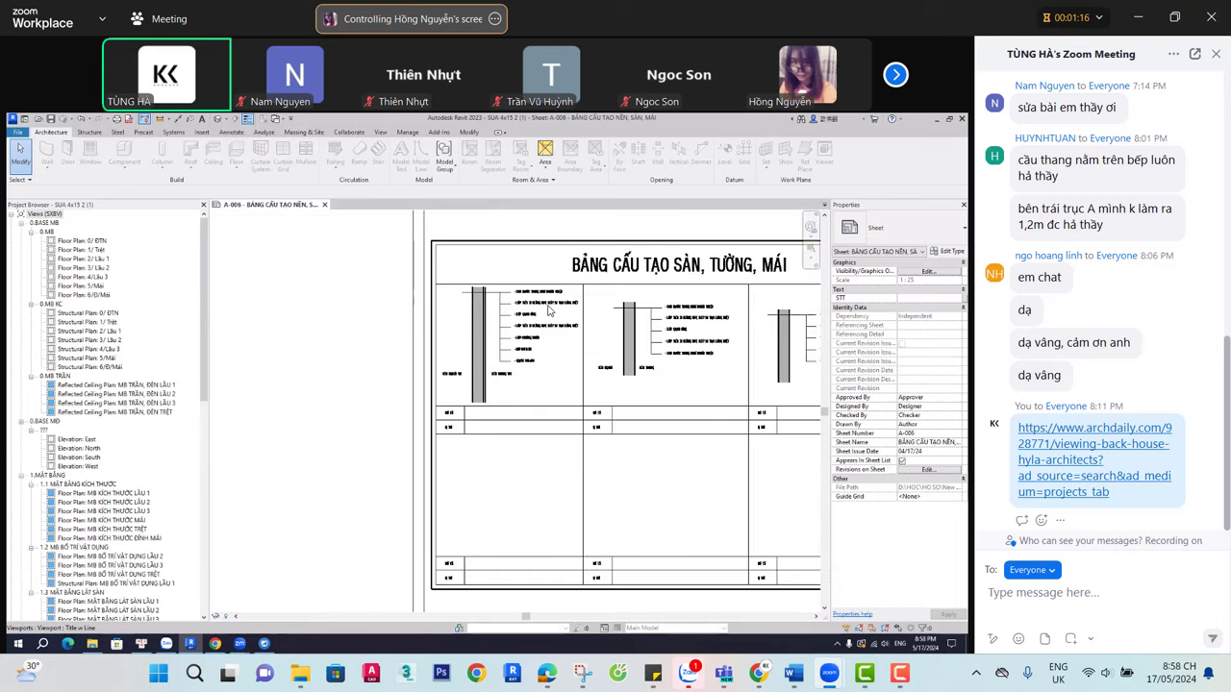
click(609, 311)
scroll(376, 349, down, 2)
click(363, 344)
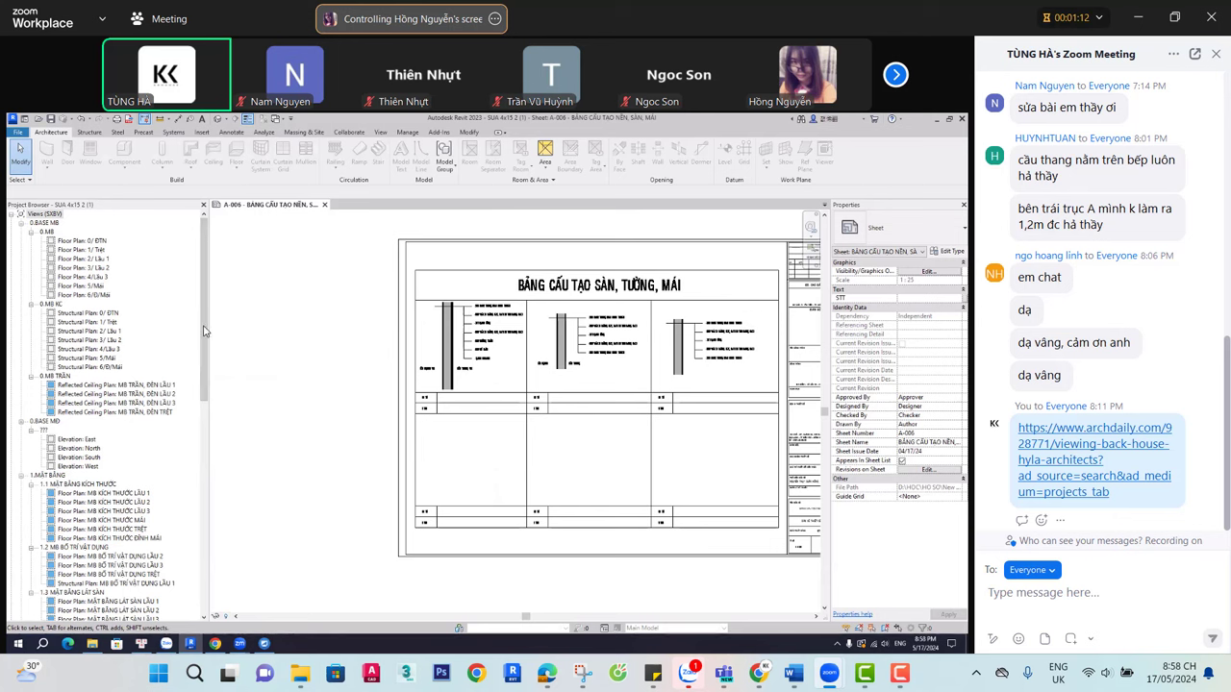
Open sheet A-003 - CÁC KÝ HIỆU KIẾN TRÚC and activate its symbol legend viewport
drag(206, 331, 206, 390)
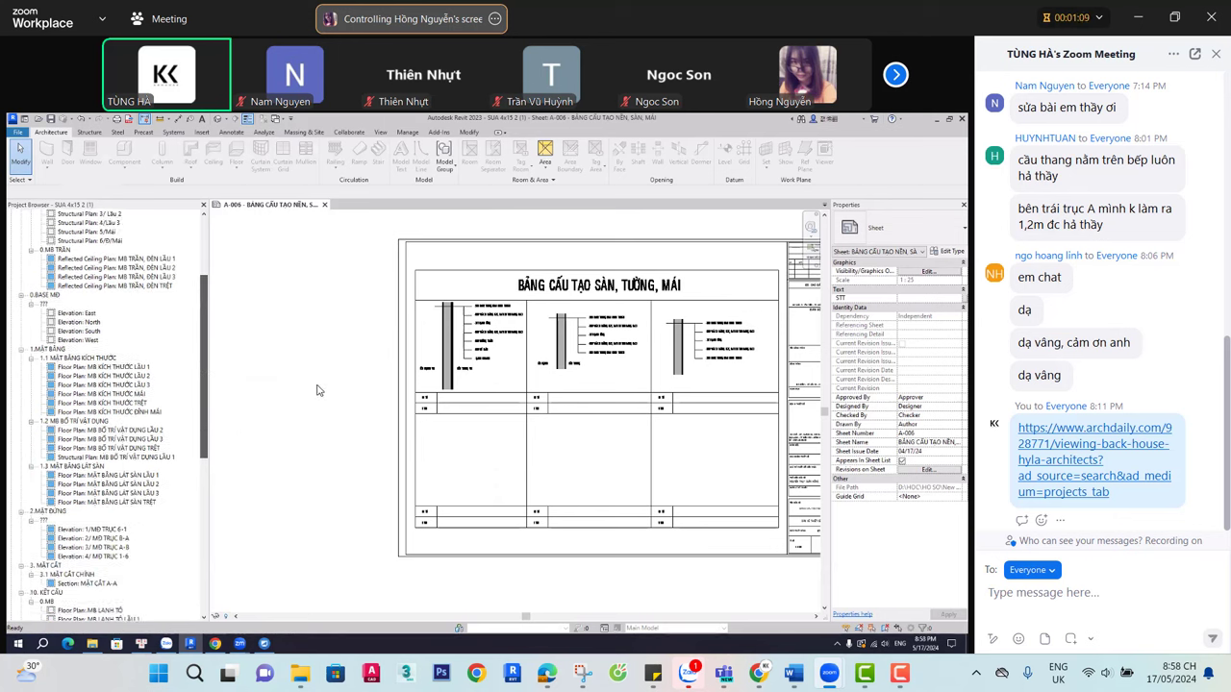
click(218, 411)
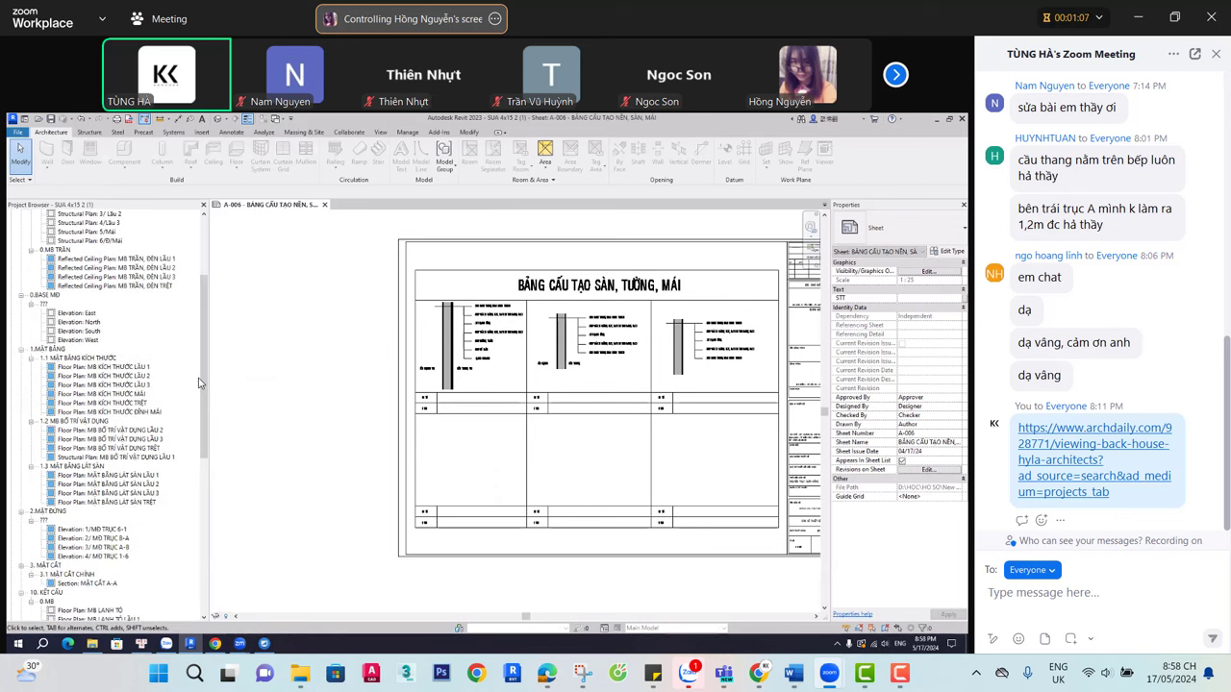
drag(204, 408, 205, 563)
double_click(67, 439)
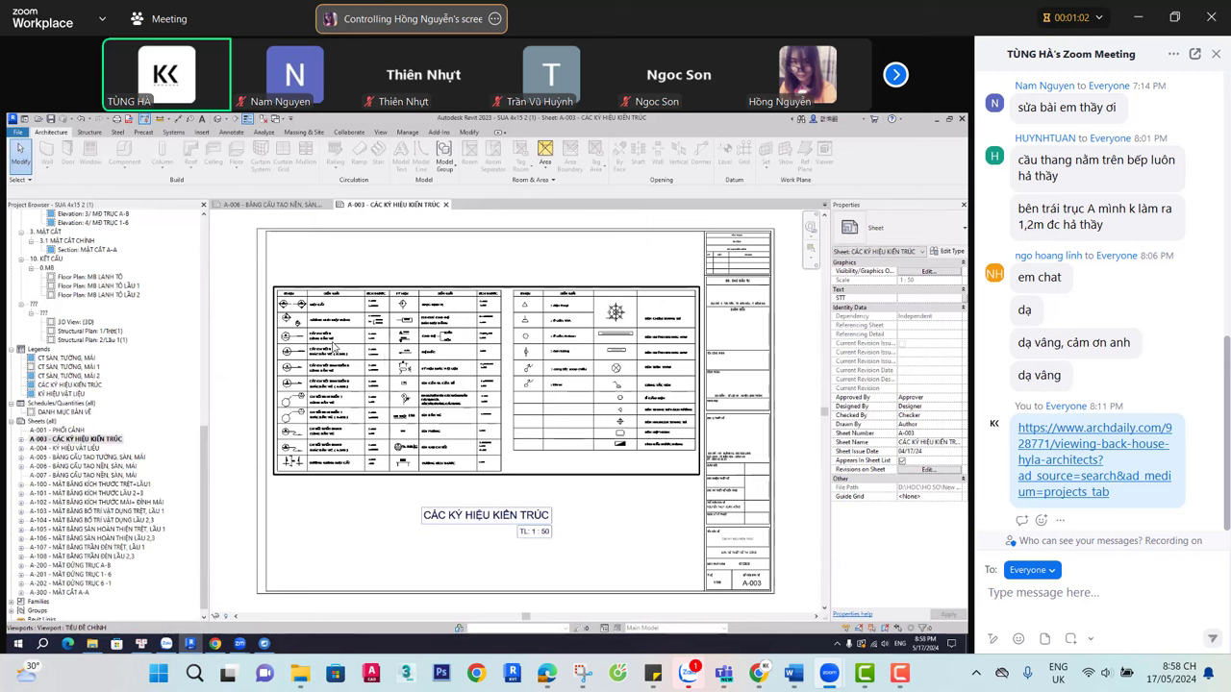
scroll(337, 346, up, 3)
scroll(392, 353, up, 1)
double_click(391, 353)
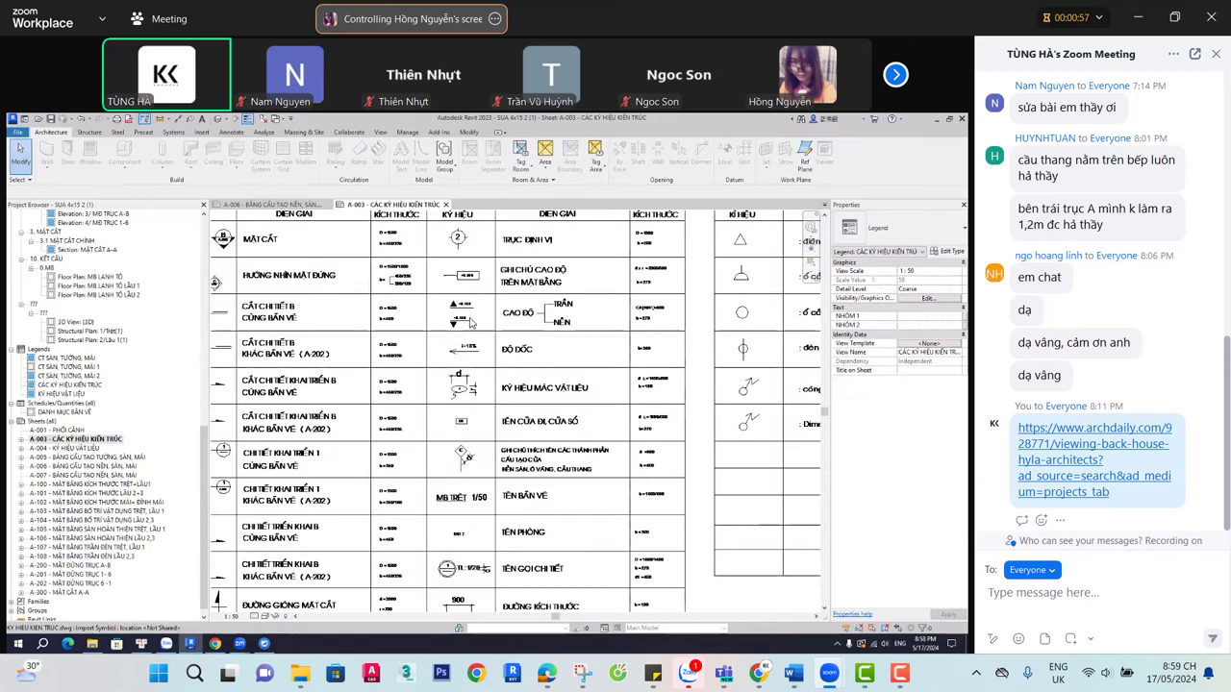
Select the imported DWG symbol table in the legend to inspect it, and clear the selection
click(518, 306)
scroll(518, 306, down, 2)
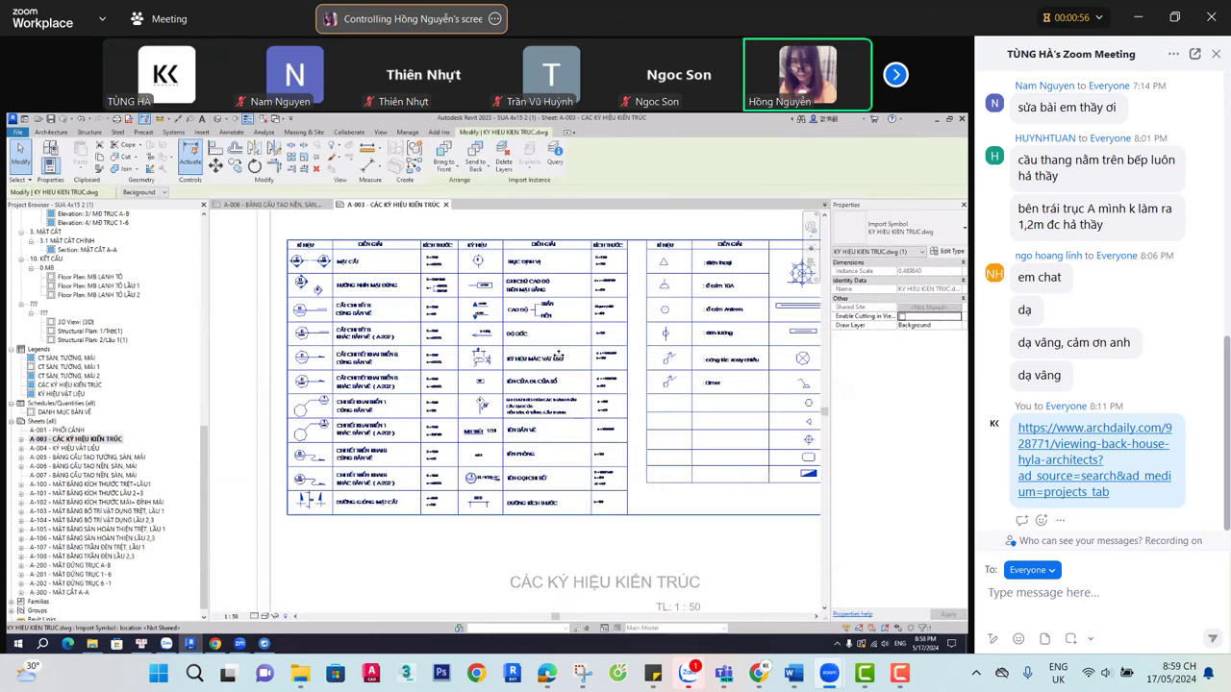
click(657, 462)
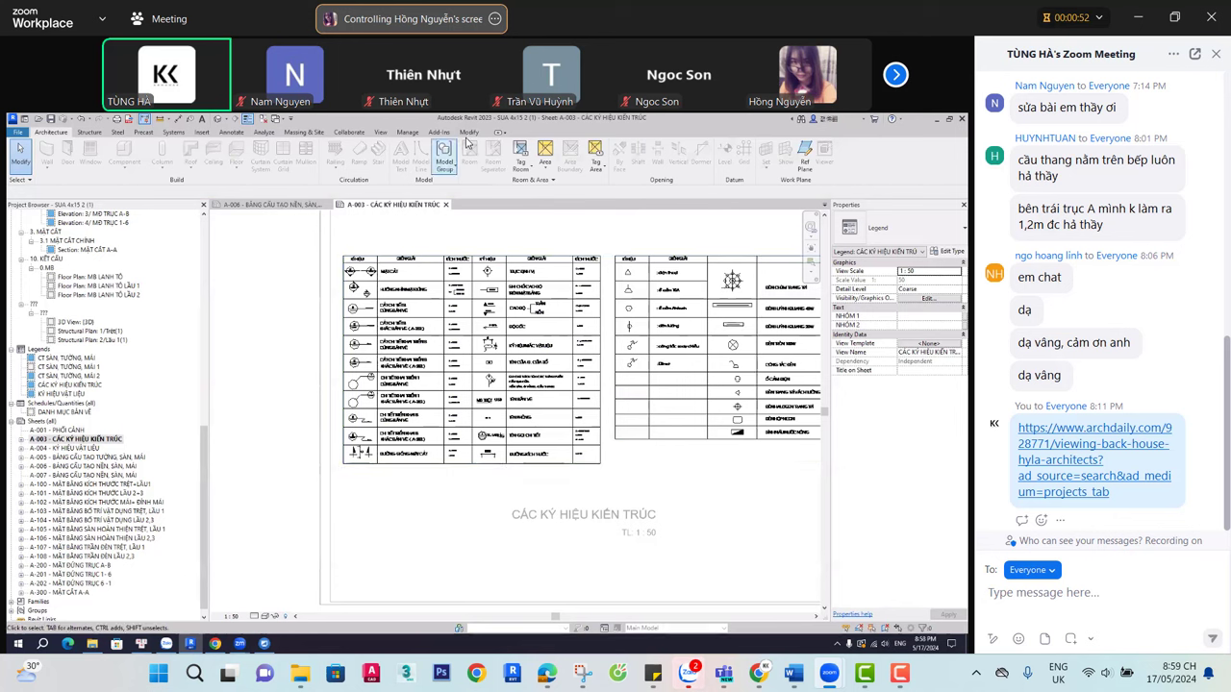
Place an M_Door Tag annotation symbol in the legend, above the KÍ HIỆU column of the table
click(200, 133)
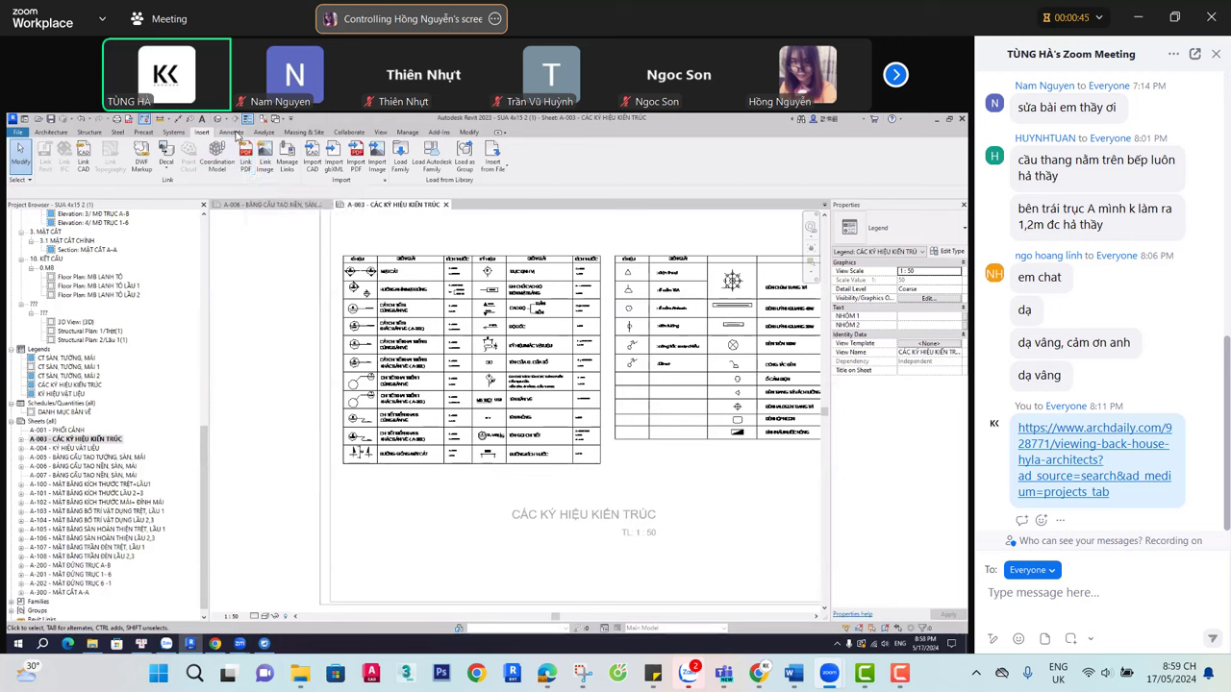
click(236, 132)
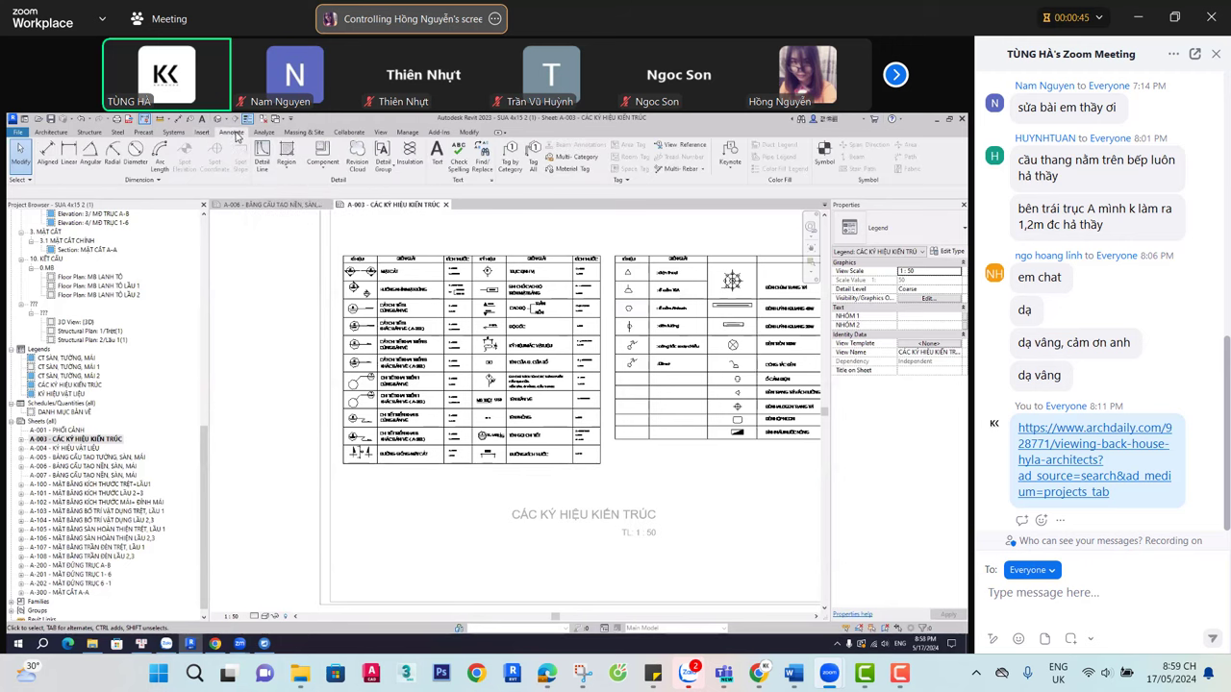
click(824, 154)
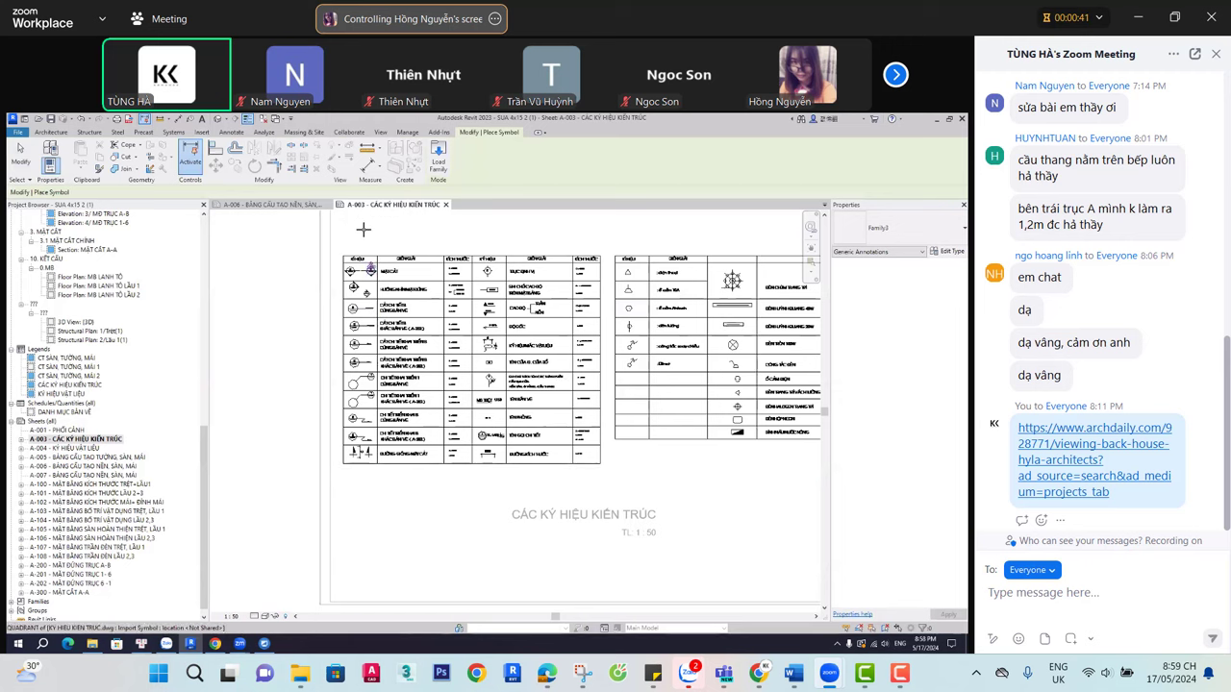
scroll(363, 238, up, 2)
scroll(362, 239, up, 3)
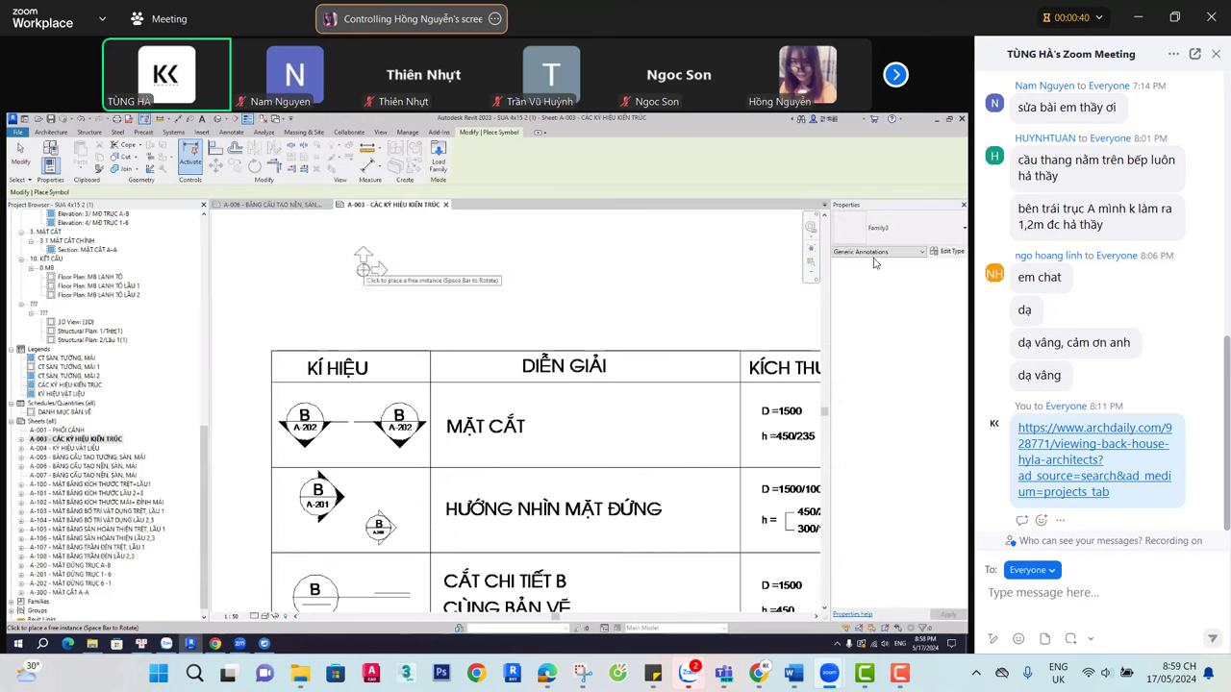
click(897, 233)
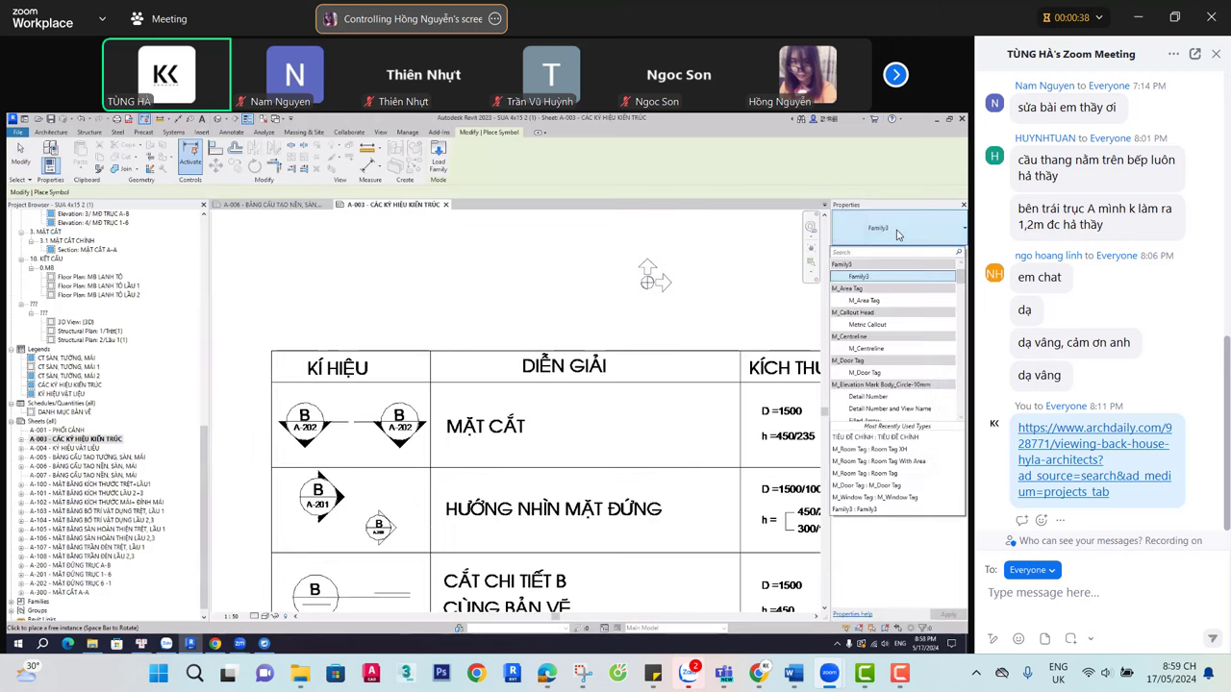
click(882, 375)
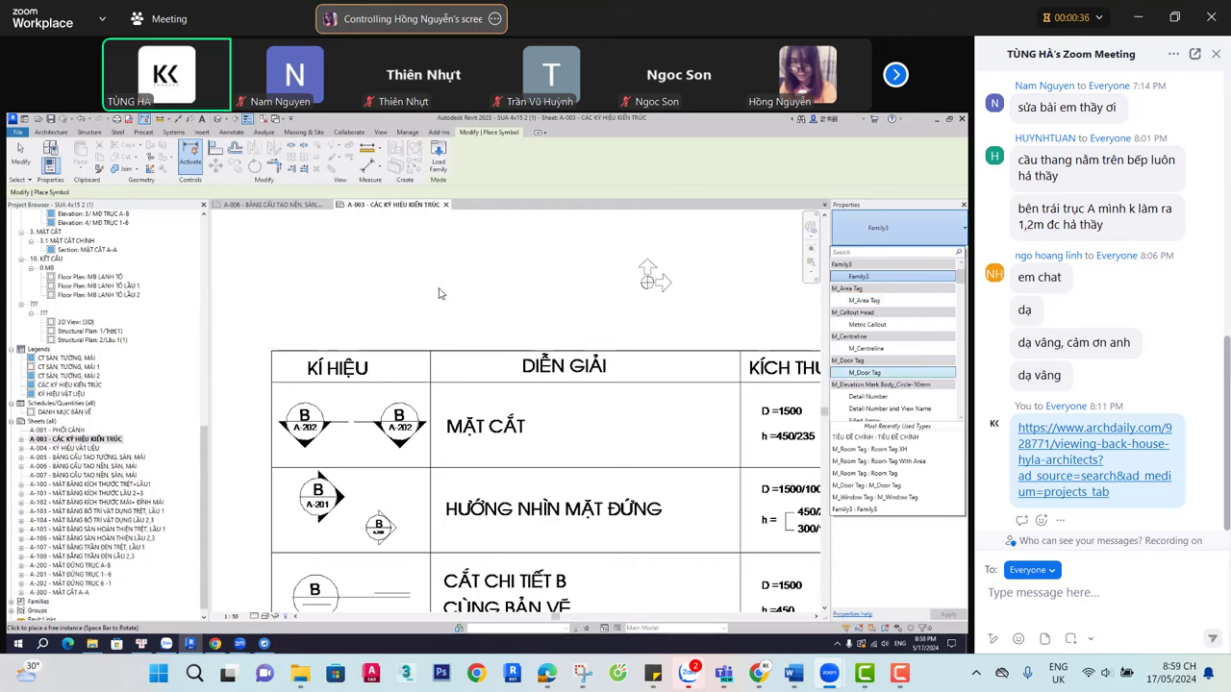
click(382, 299)
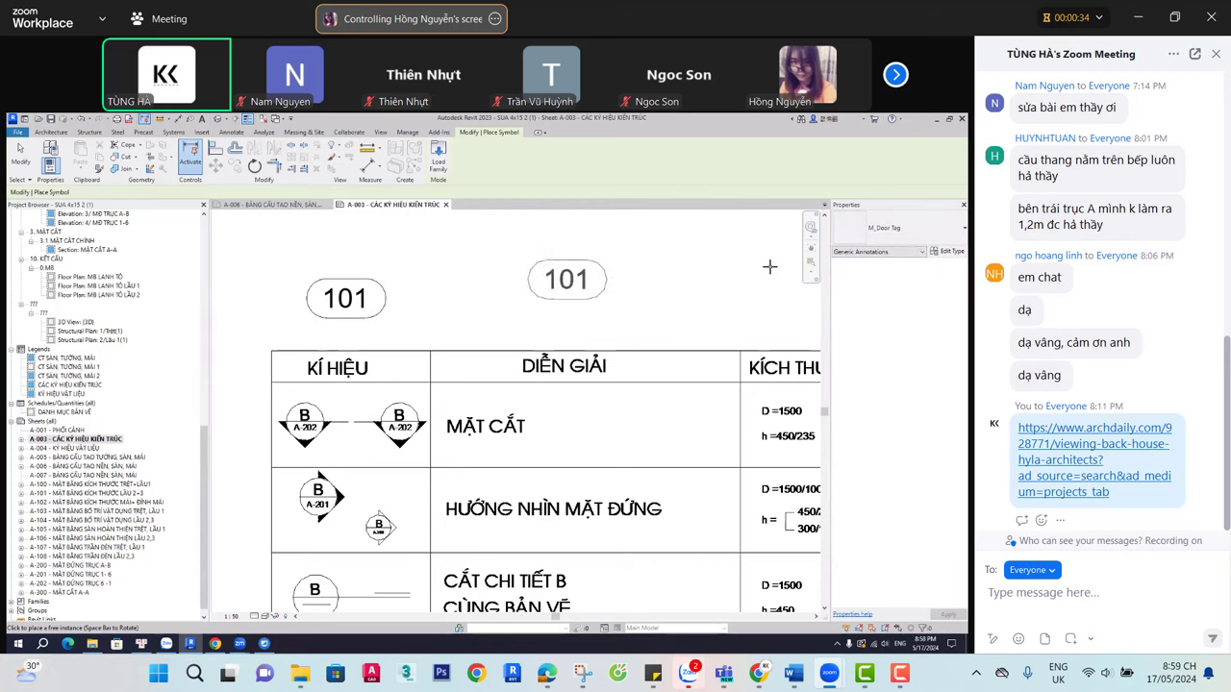
Place an M_Grid Head - Circle symbol directly above the door tag, and select the placed grid head
click(897, 231)
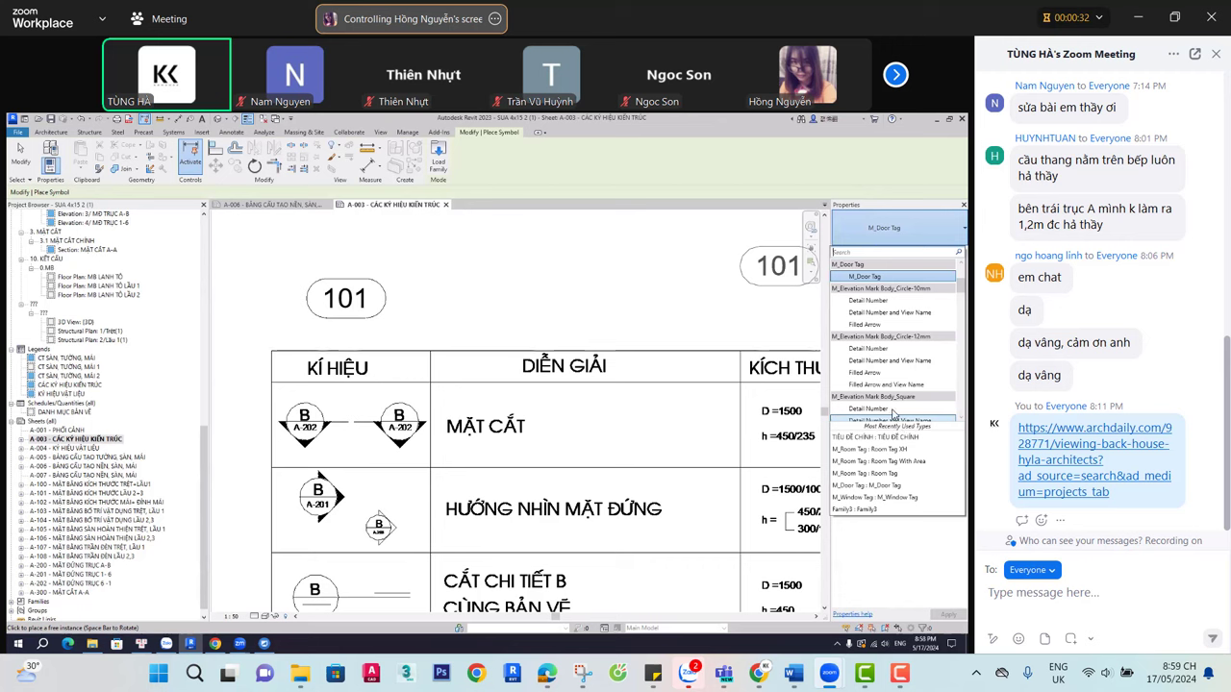
scroll(878, 397, down, 3)
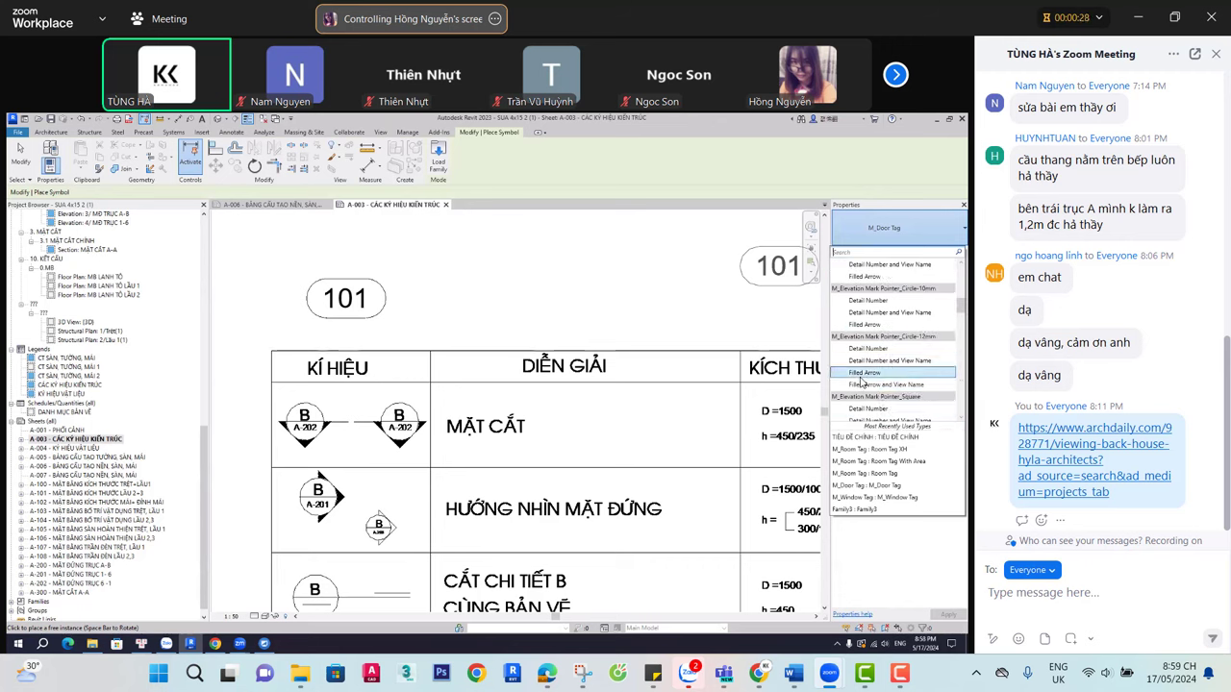
scroll(877, 392, down, 2)
scroll(887, 401, down, 3)
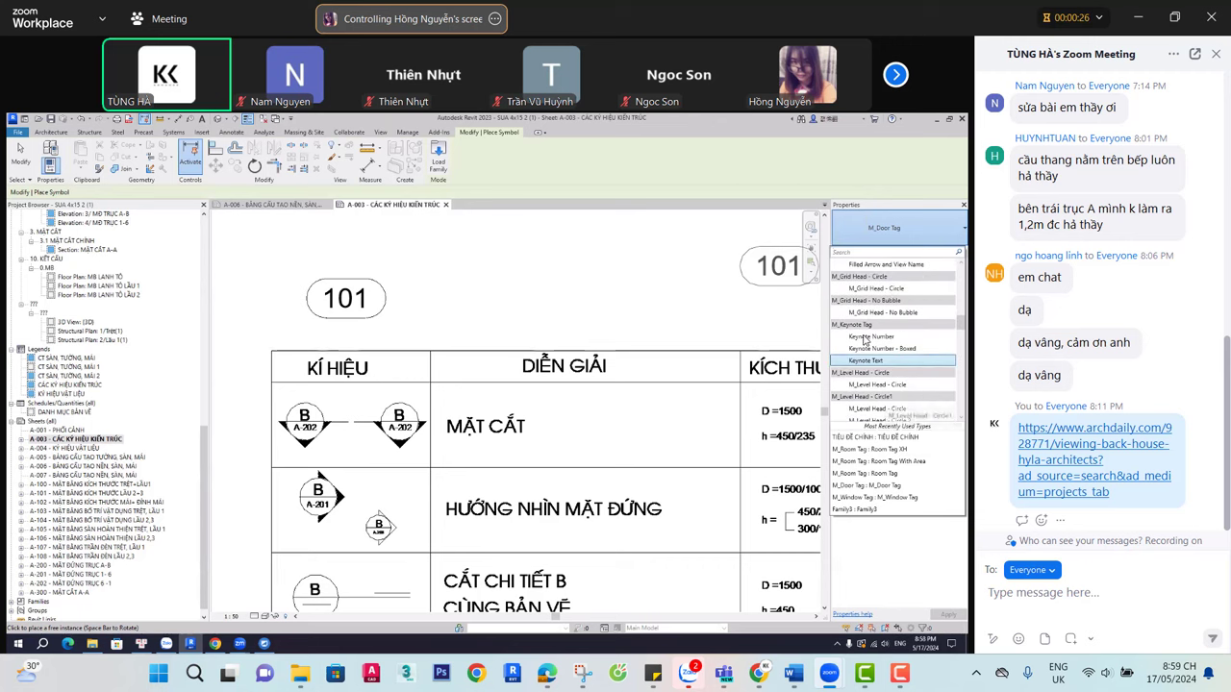
click(872, 289)
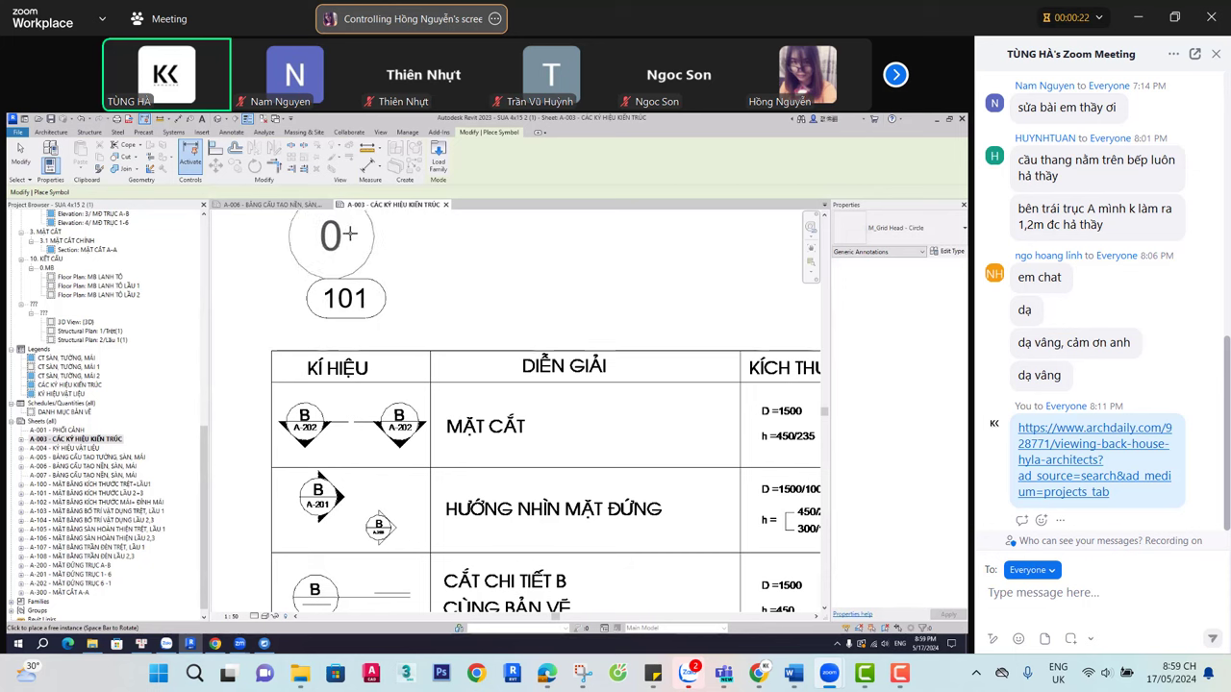
scroll(472, 297, down, 2)
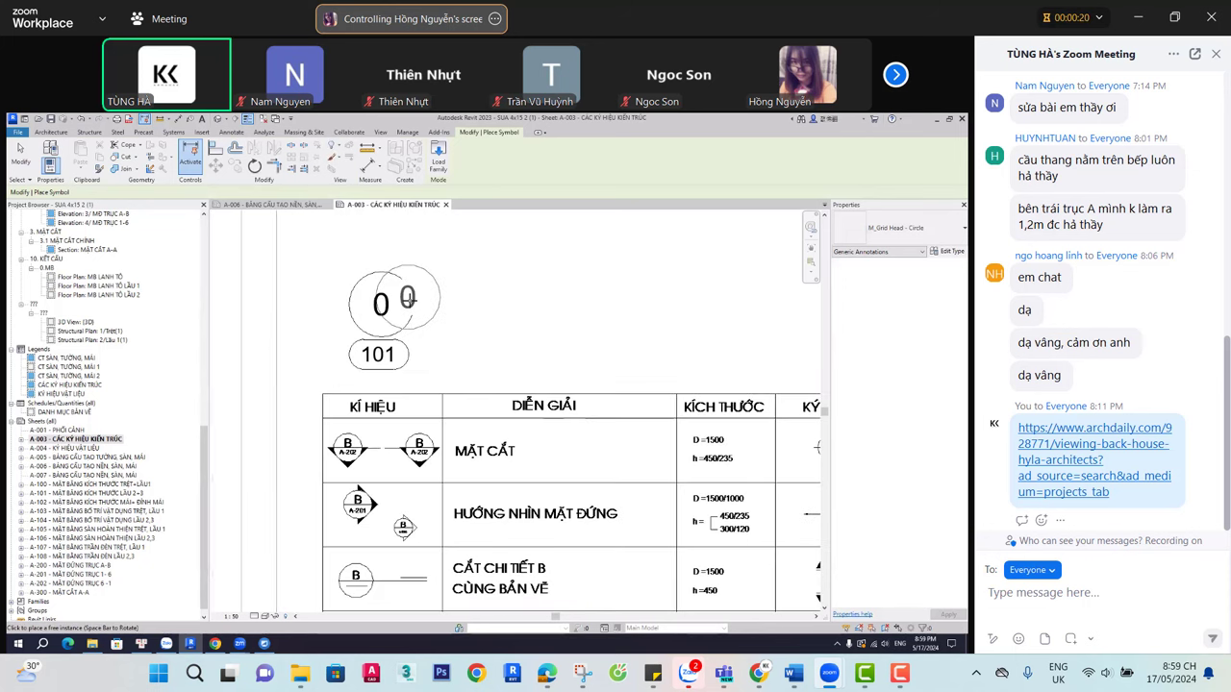
key(Escape)
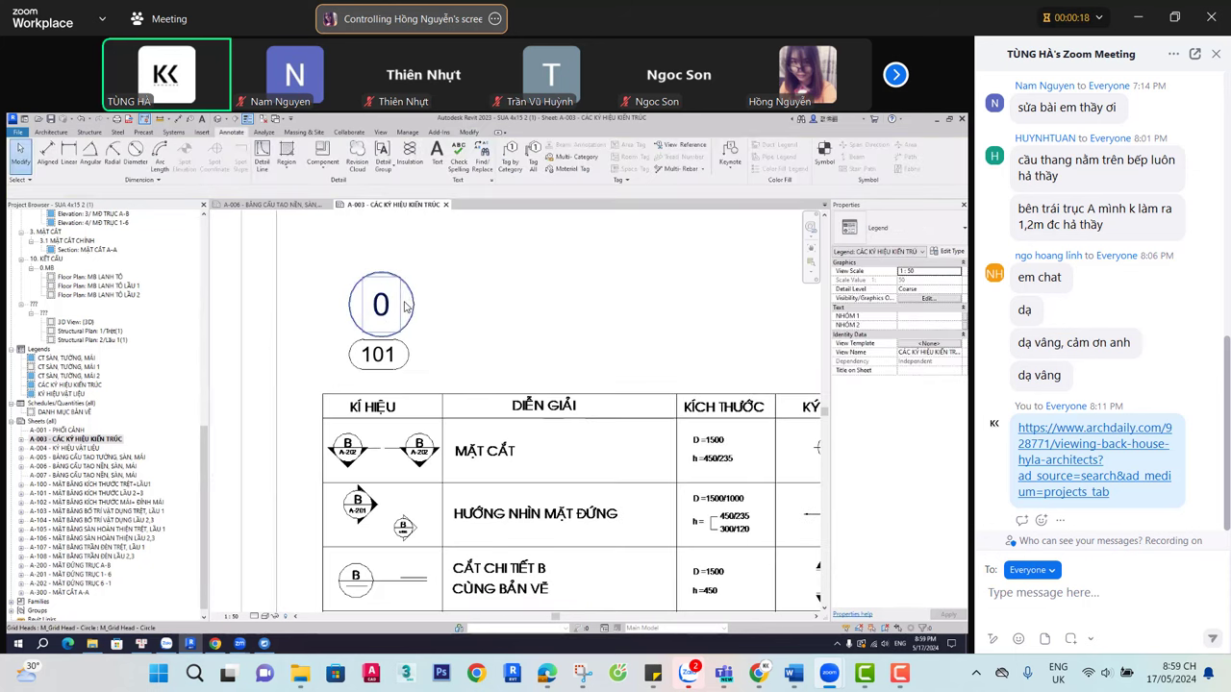
click(405, 306)
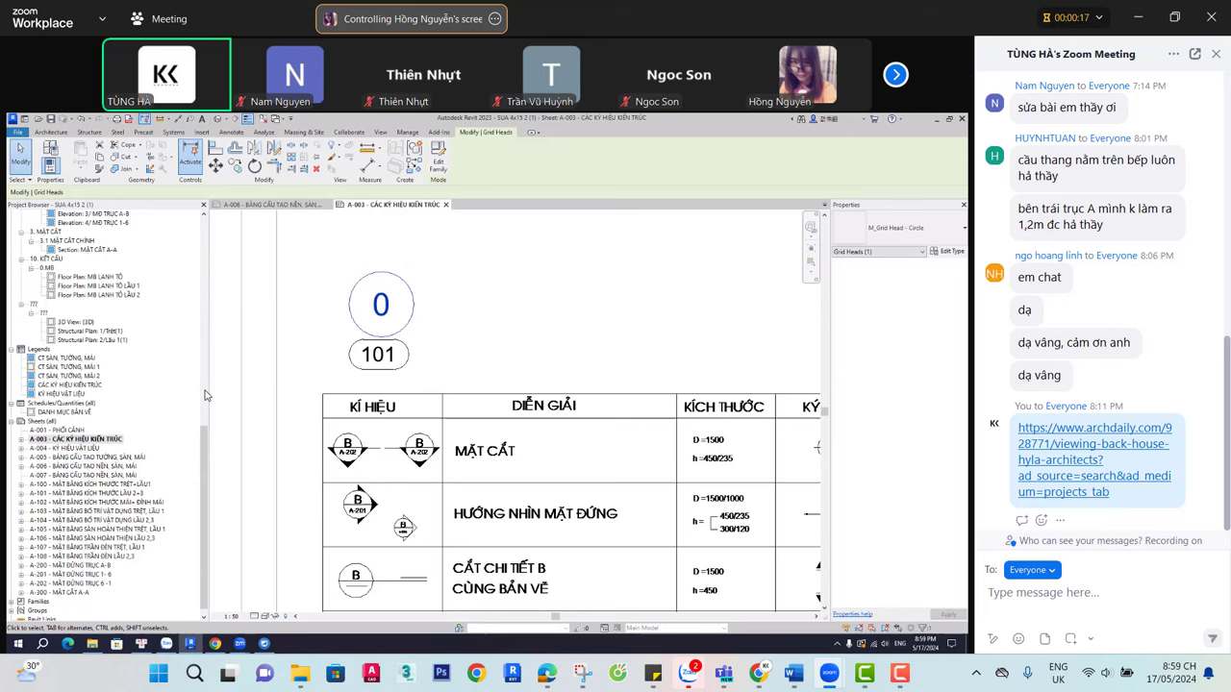
Open sheet A-100 - MẶT BẰNG KÍCH THƯỚC TRỆT+LẦU1, and give up remote control of the student's screen in Zoom
double_click(87, 485)
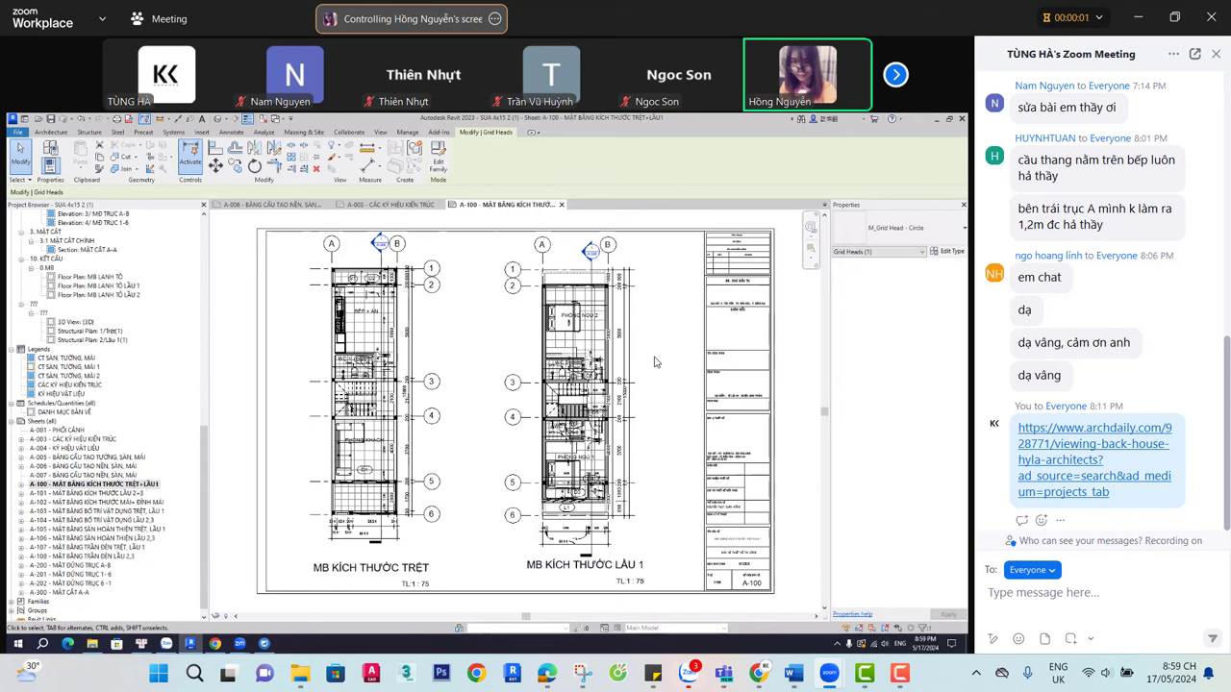
click(494, 18)
click(567, 80)
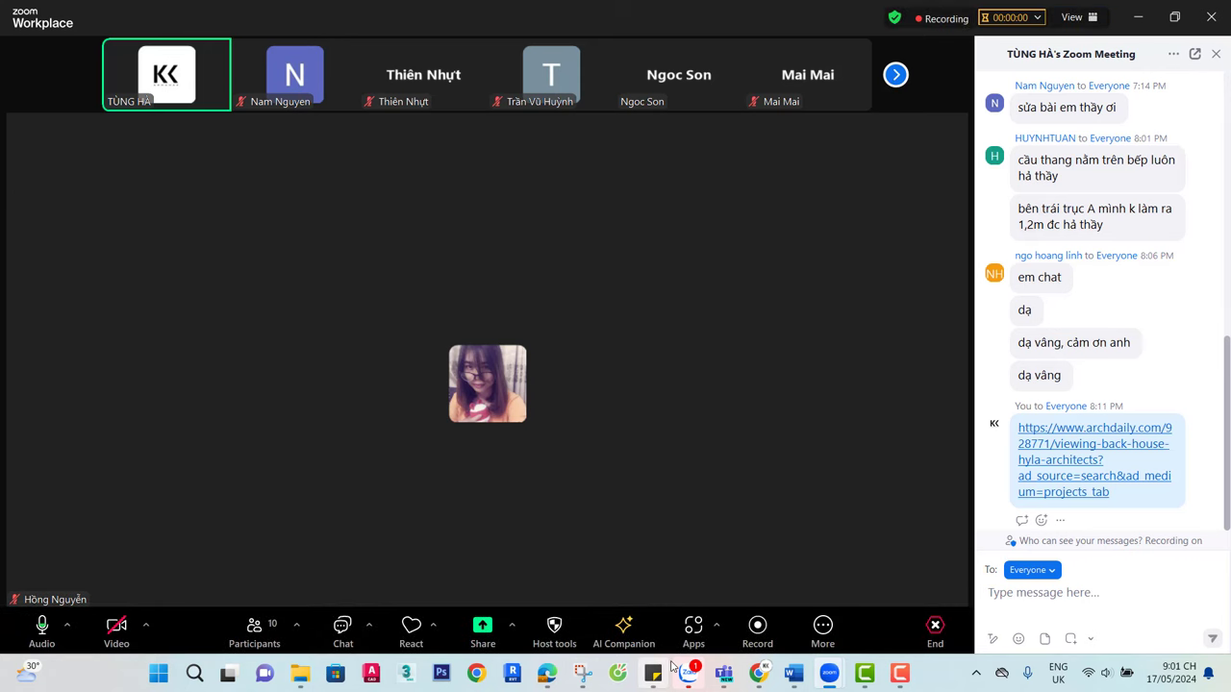
Switch to Zalo, open the conversation with the unread message, and give that message a thumbs-up reaction
click(698, 682)
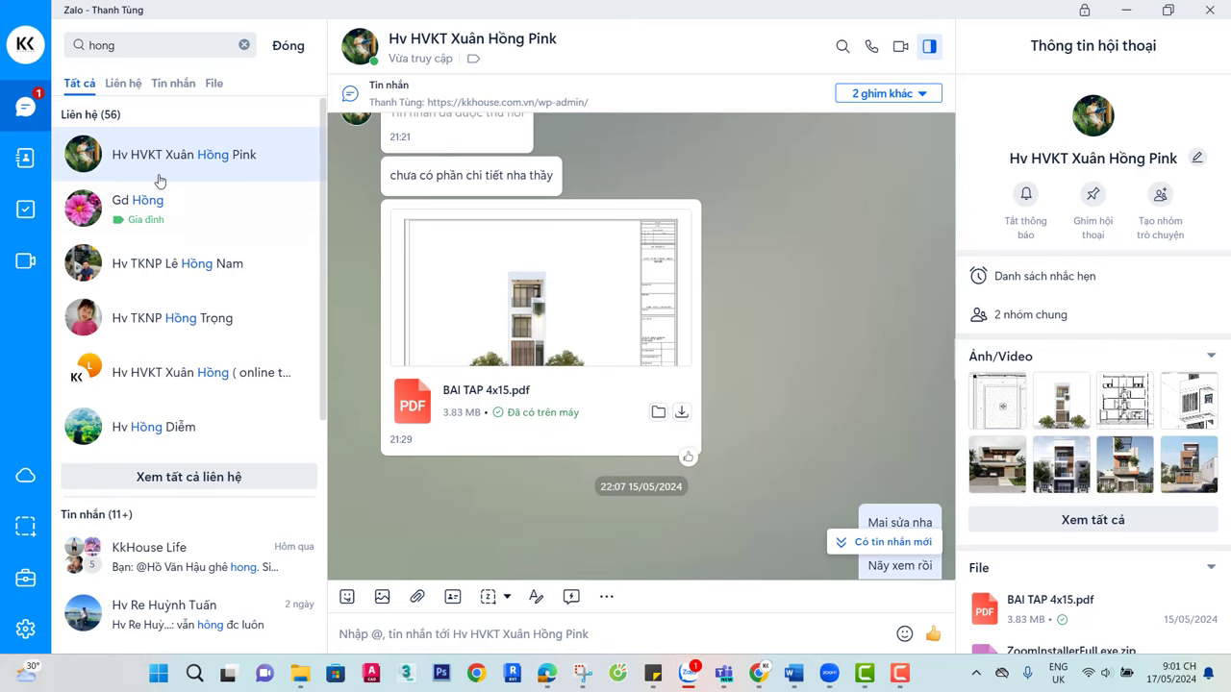
click(31, 116)
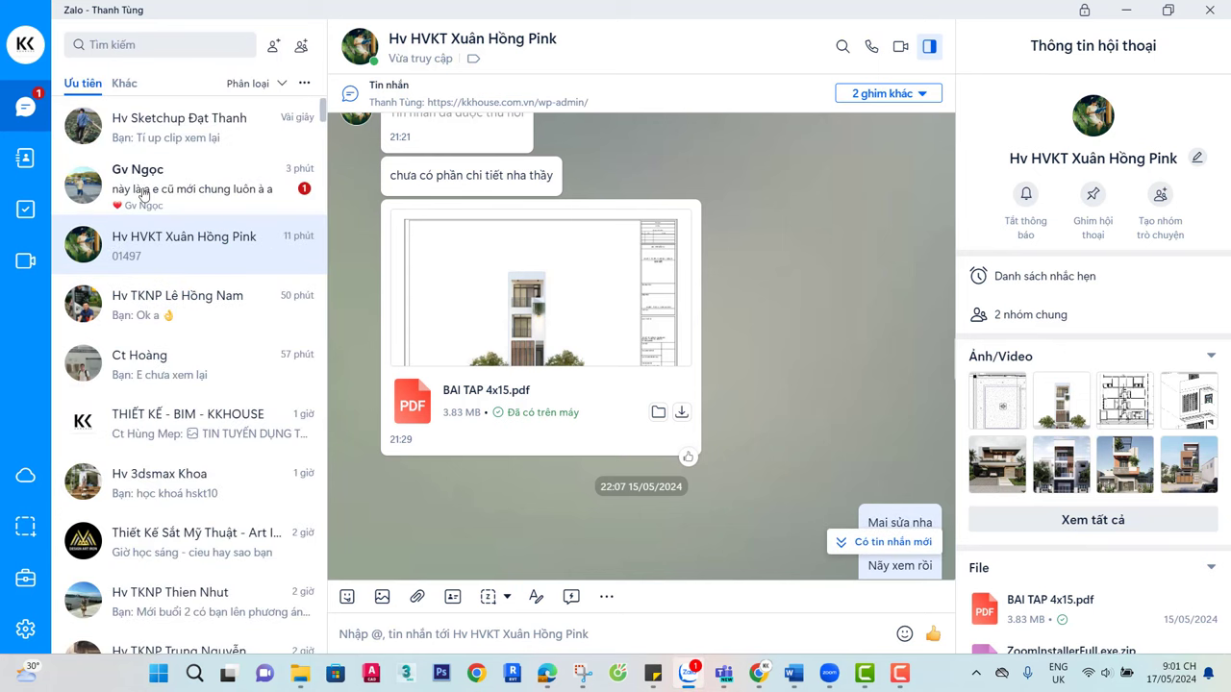
click(173, 187)
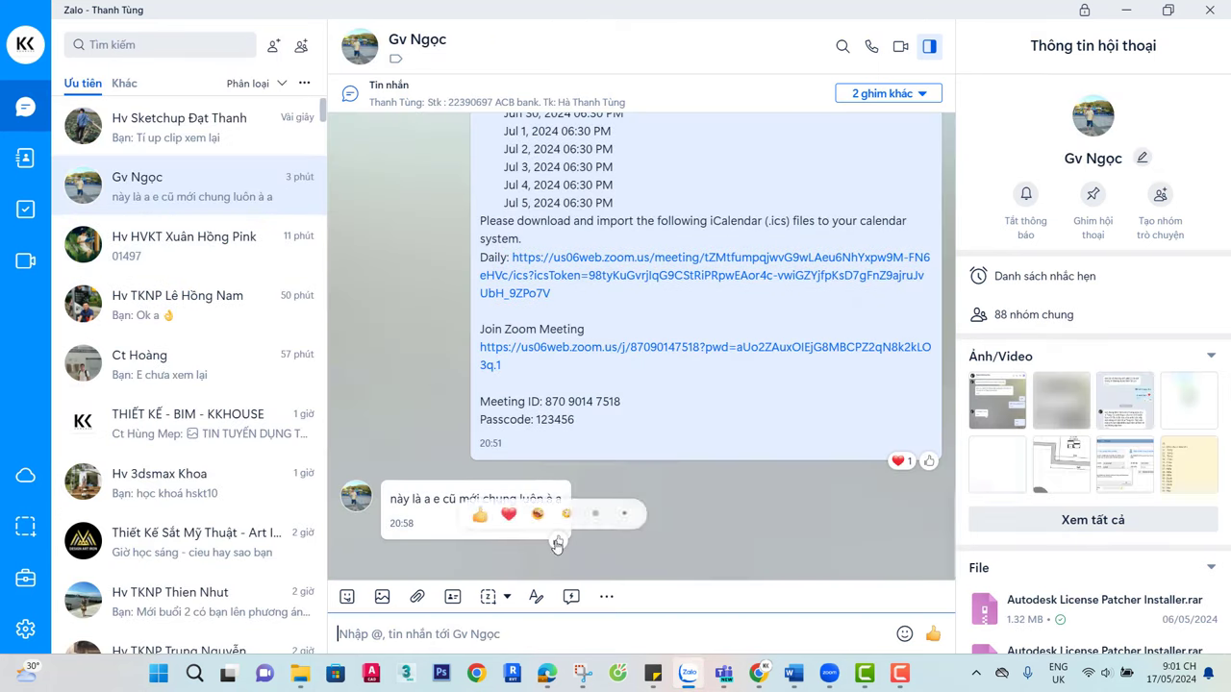
click(558, 541)
Reply in the conversation with two messages, CHUNG LUÔN E and DẠY HAY Á
text(CHUN)
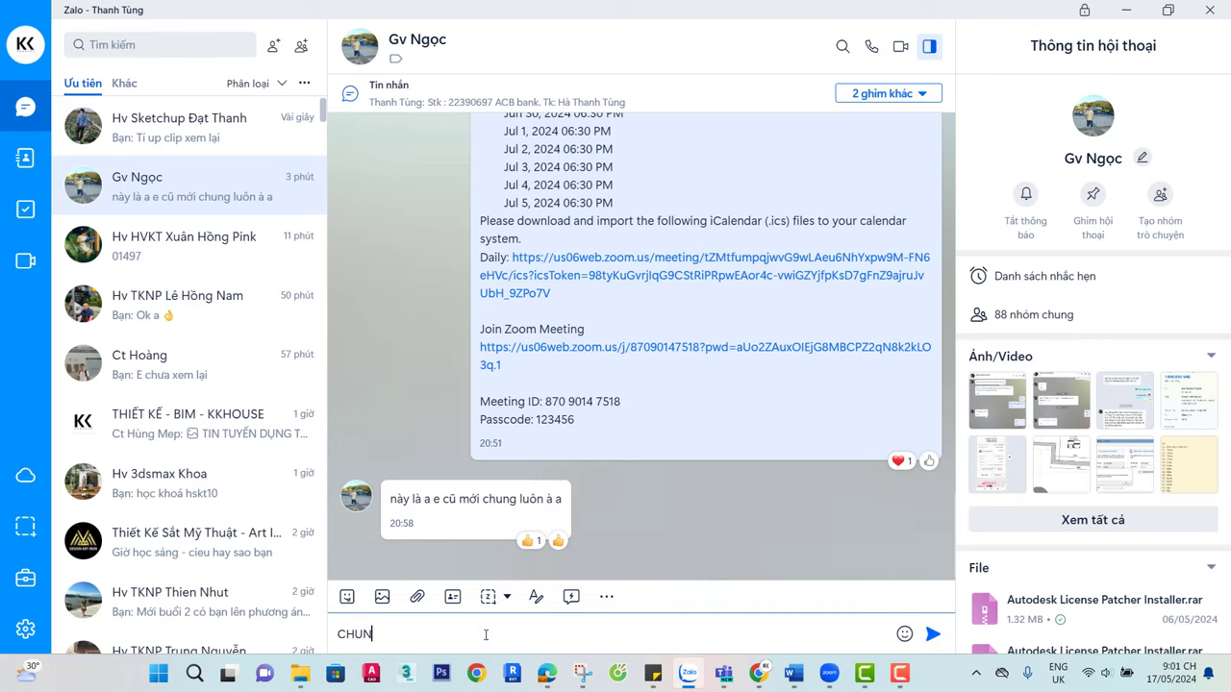
text(G LUOON E)
key(Return)
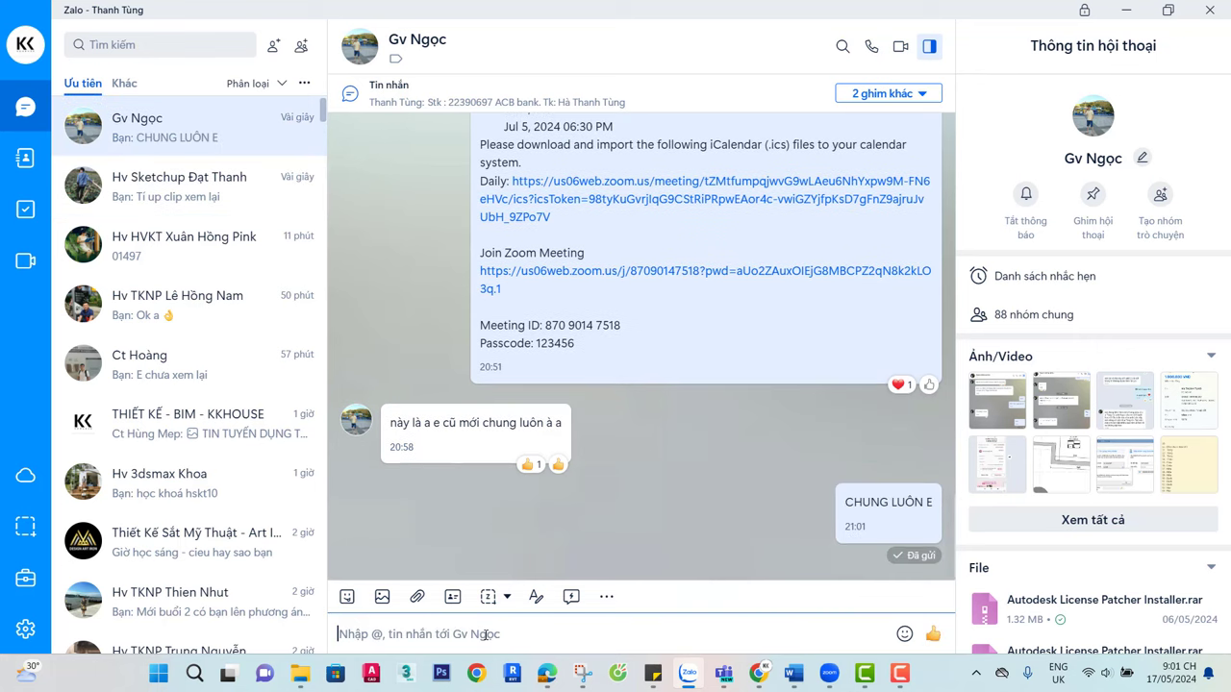
text(DAY HA)
text(Y Á)
key(Return)
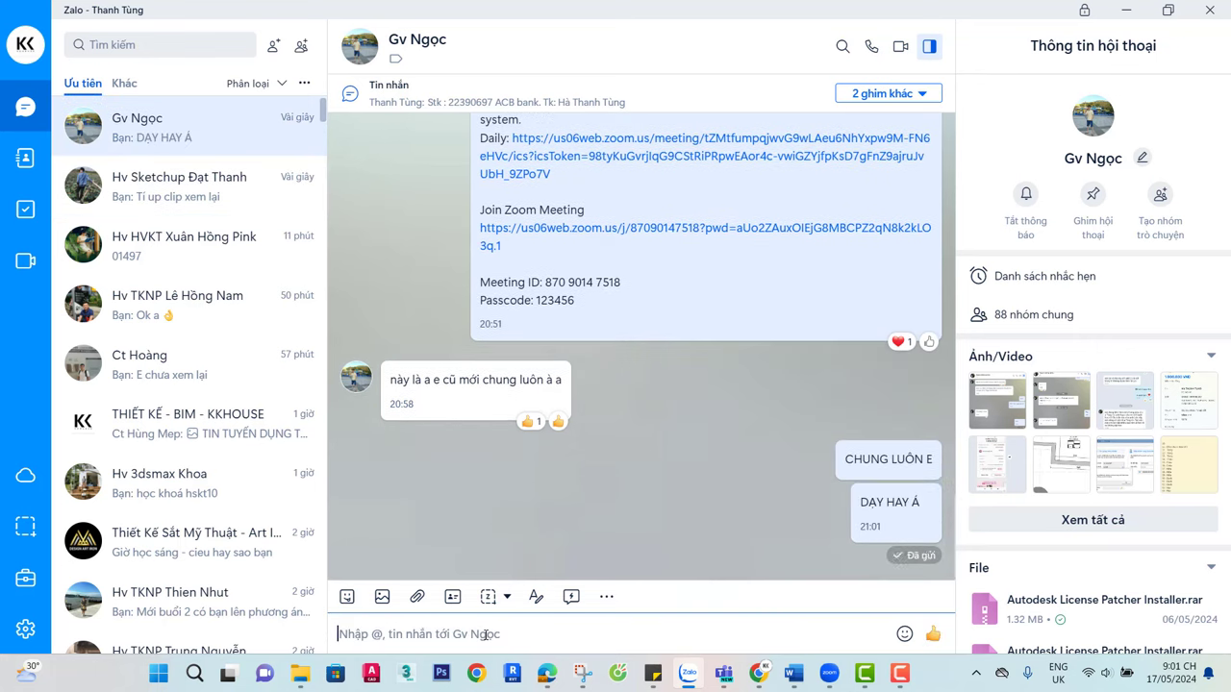
Send one more message, NÊN XEM, in the open conversation
text(NÊN XEM)
key(Return)
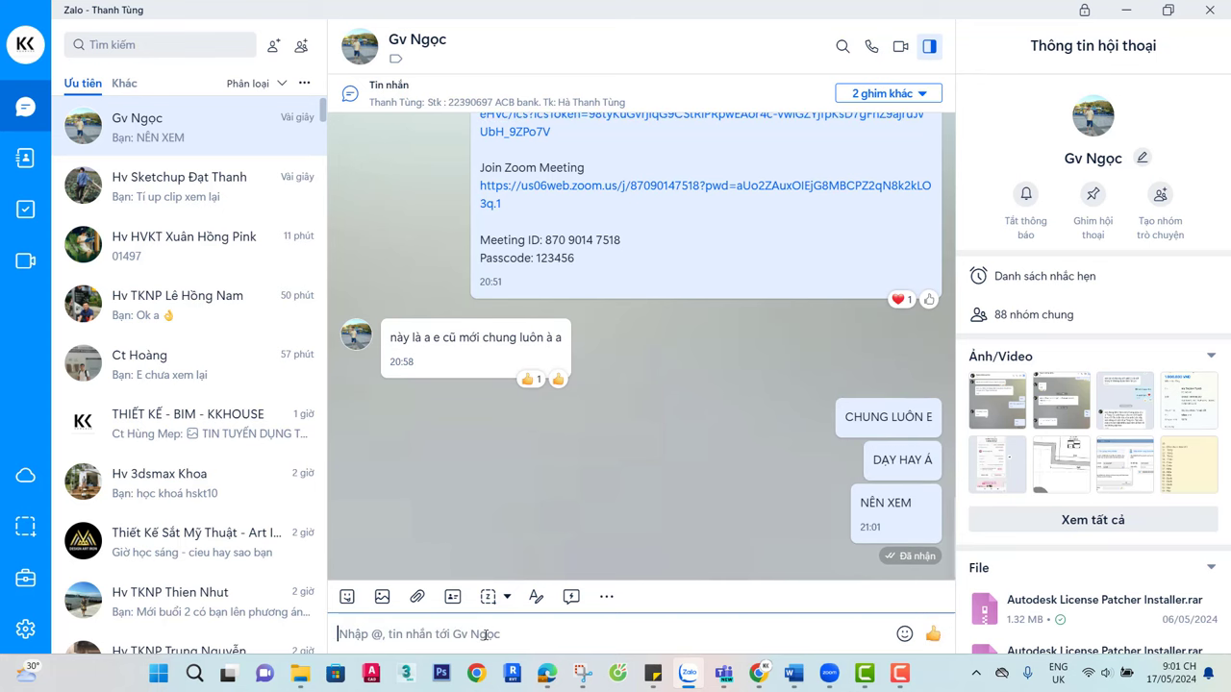
Switch back to the Zoom meeting and turn on the camera
click(1125, 9)
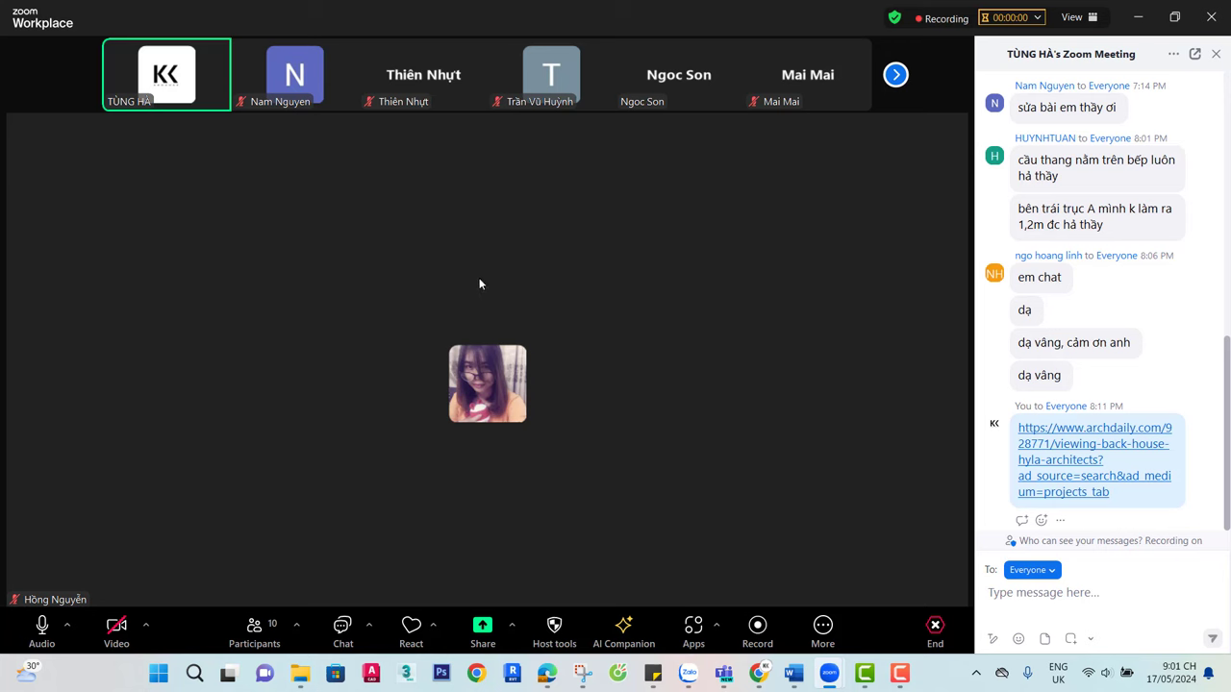
click(512, 625)
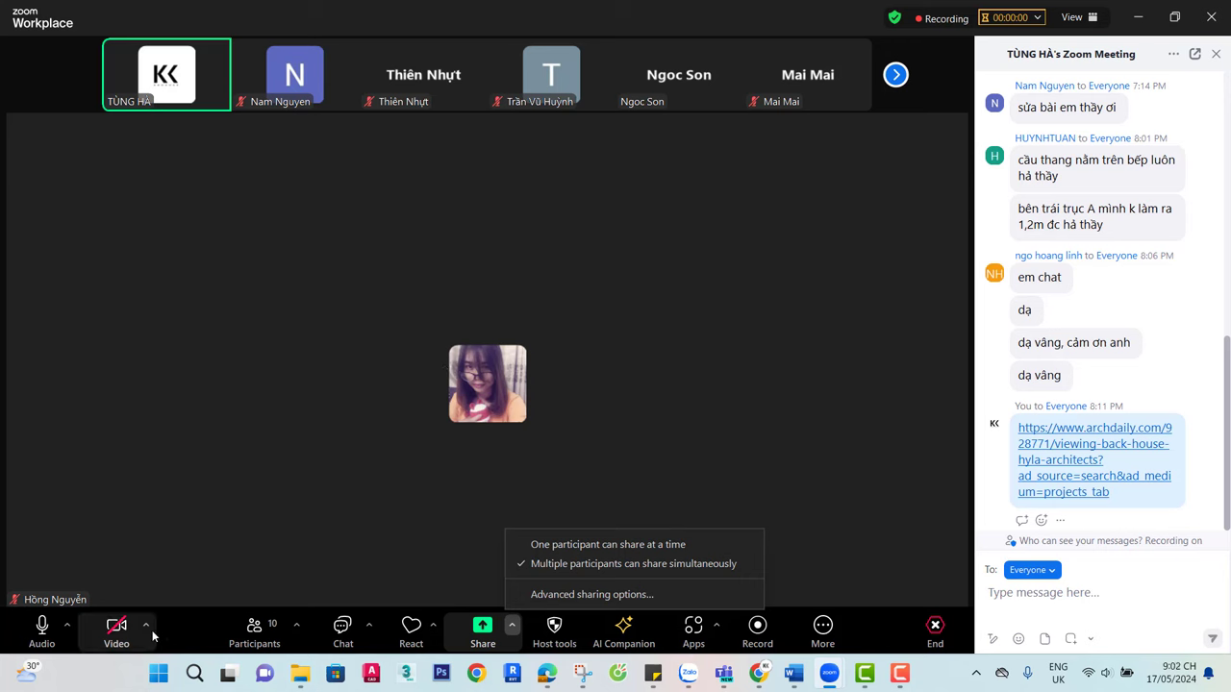
click(117, 630)
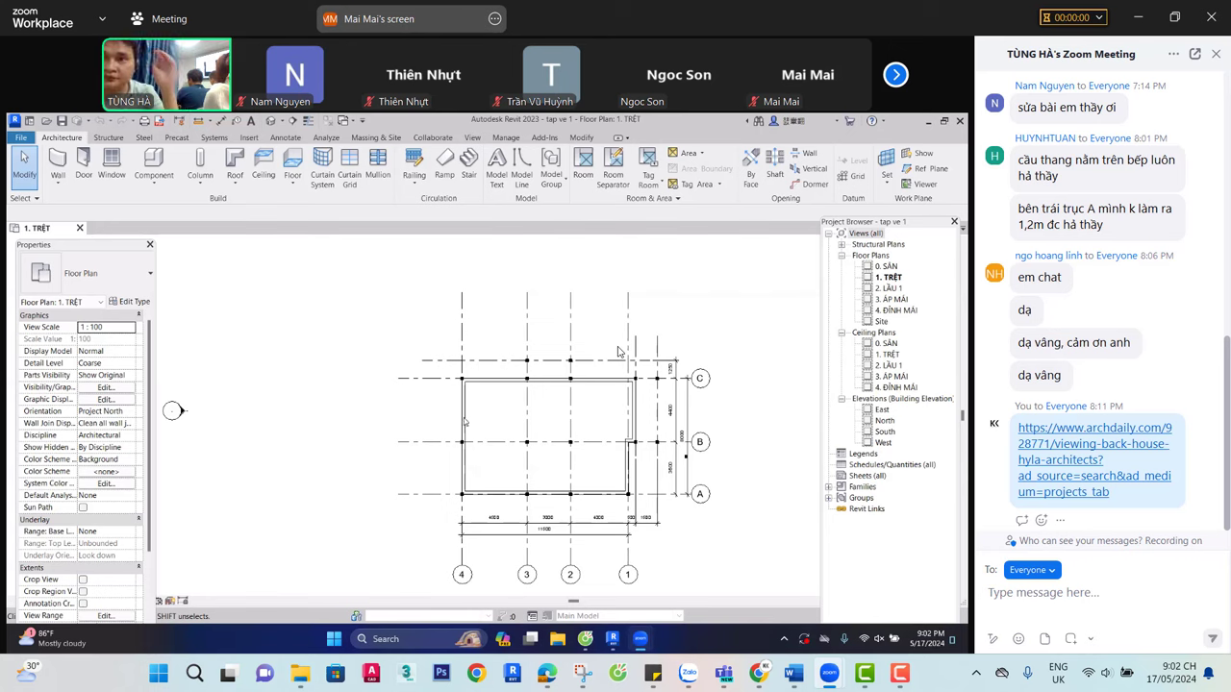
Select the structural column at the intersection of grids 4 and C in the shared 1. TRỆT floor plan
scroll(615, 348, down, 2)
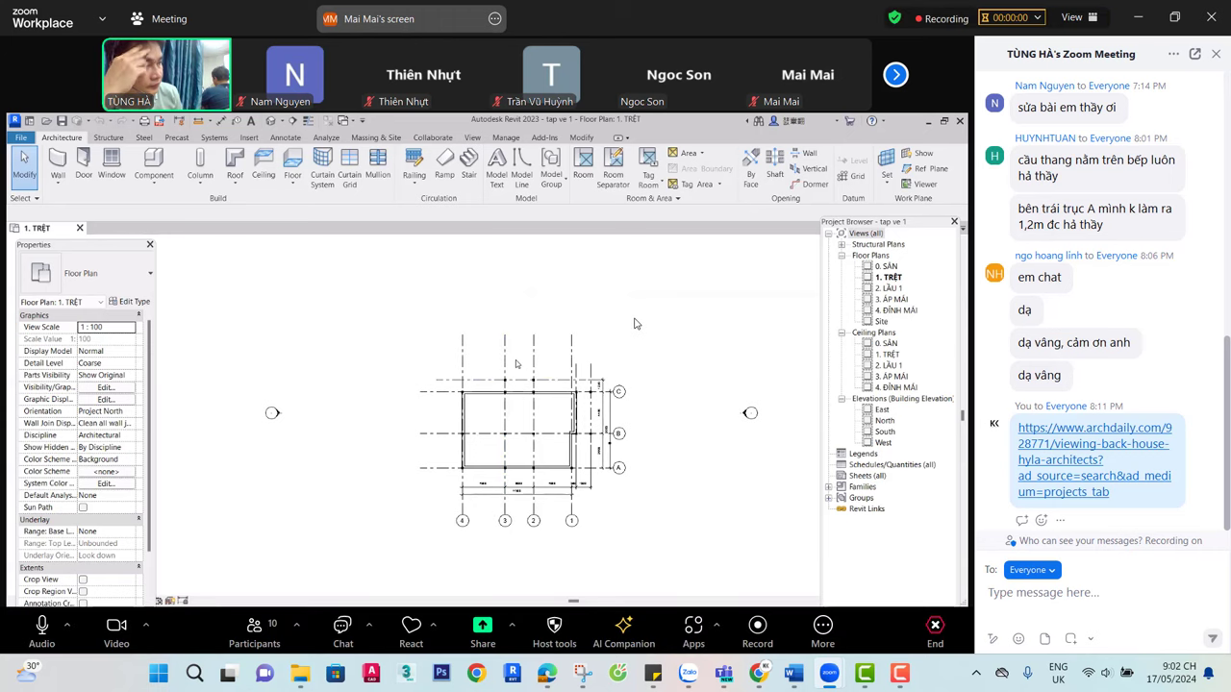
scroll(444, 389, up, 4)
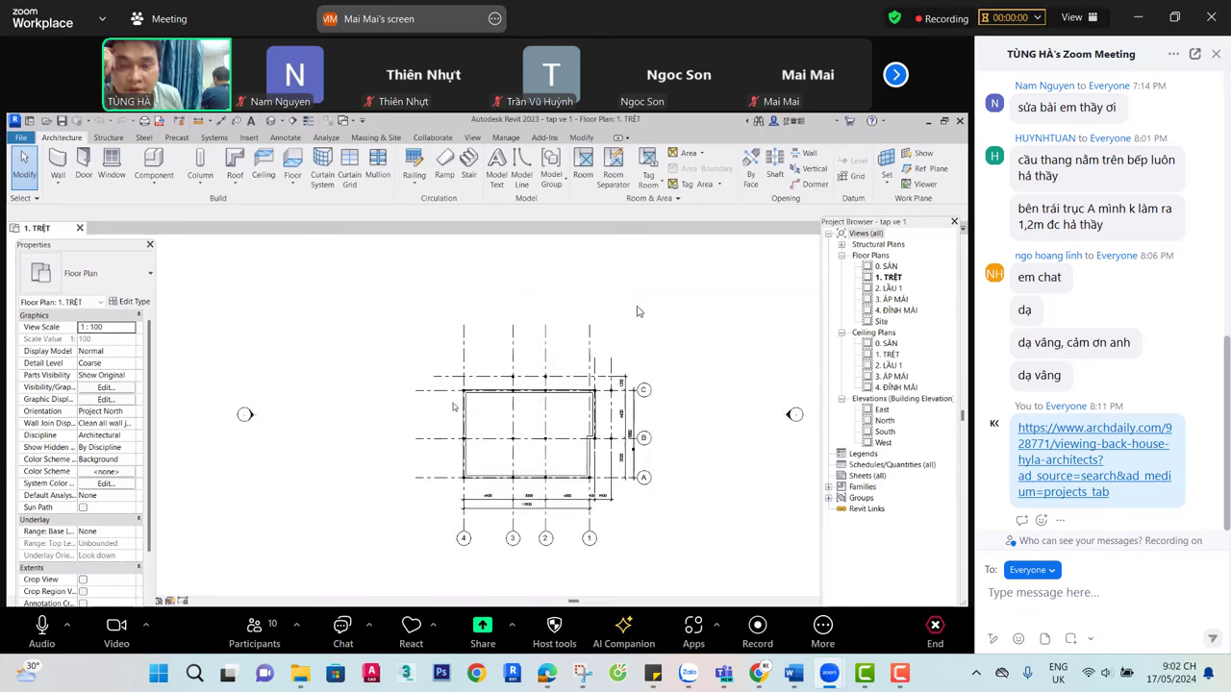
scroll(440, 380, up, 2)
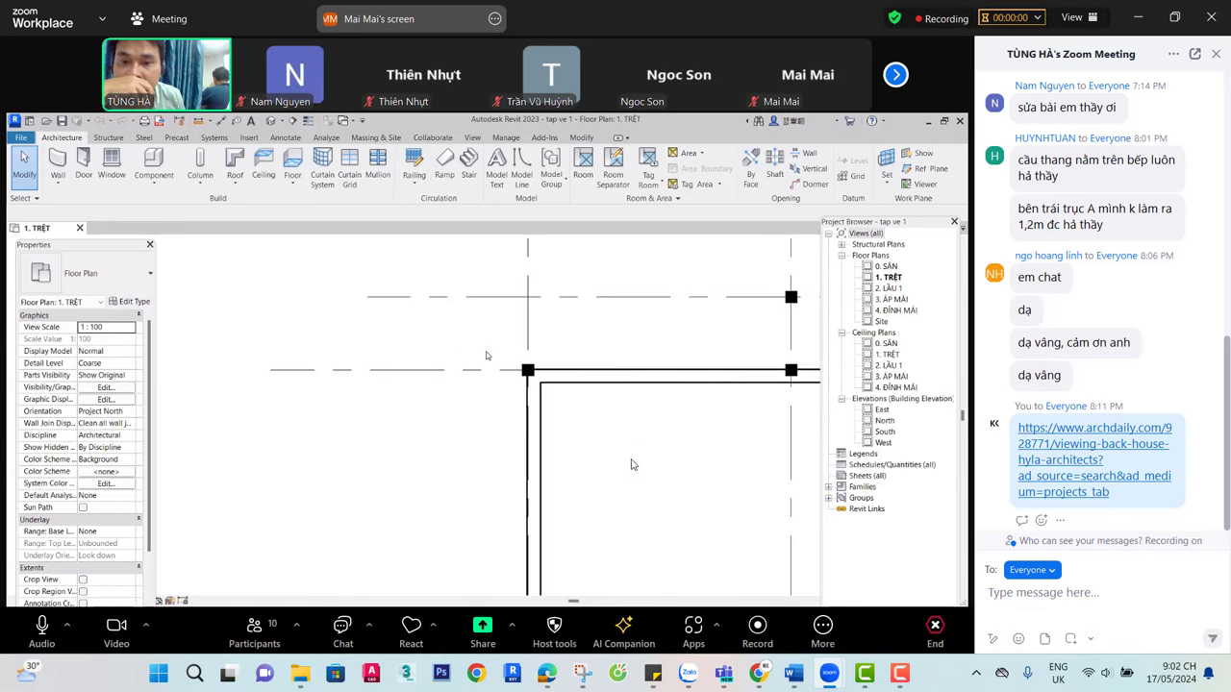
click(553, 402)
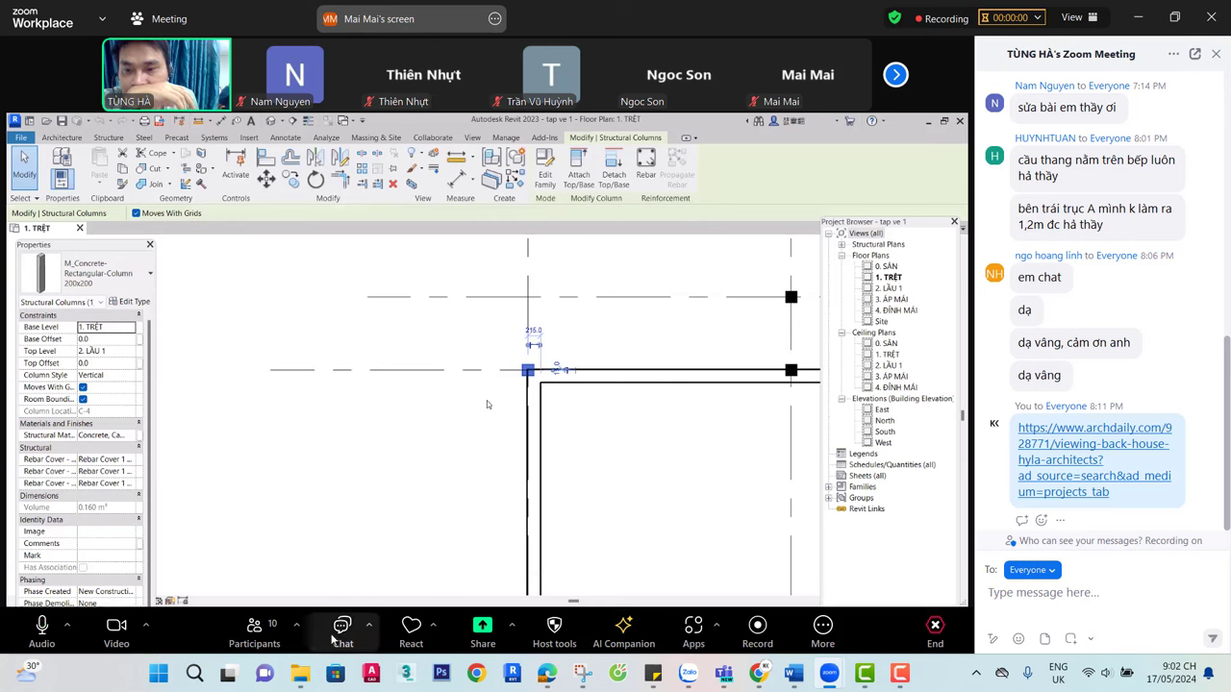
Annotate the shared screen with the pen, circling the selected column and drawing an arrow from it to the boxed Moves With Grids checkbox
click(29, 581)
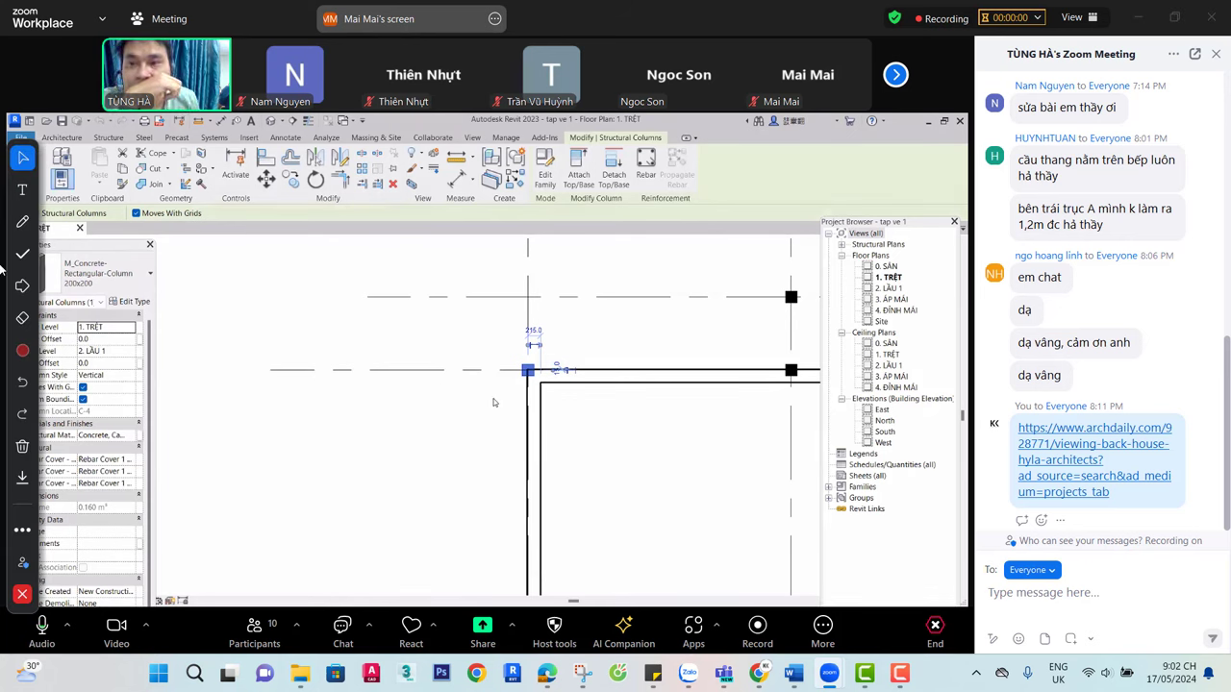
click(22, 222)
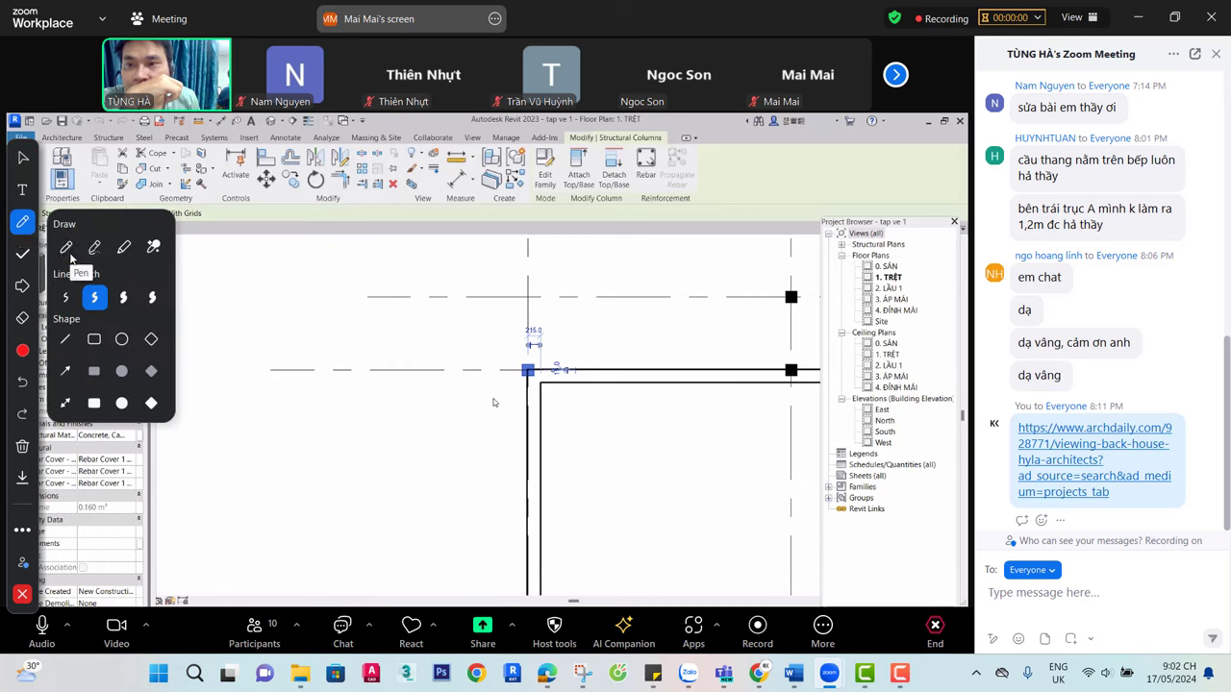
click(235, 293)
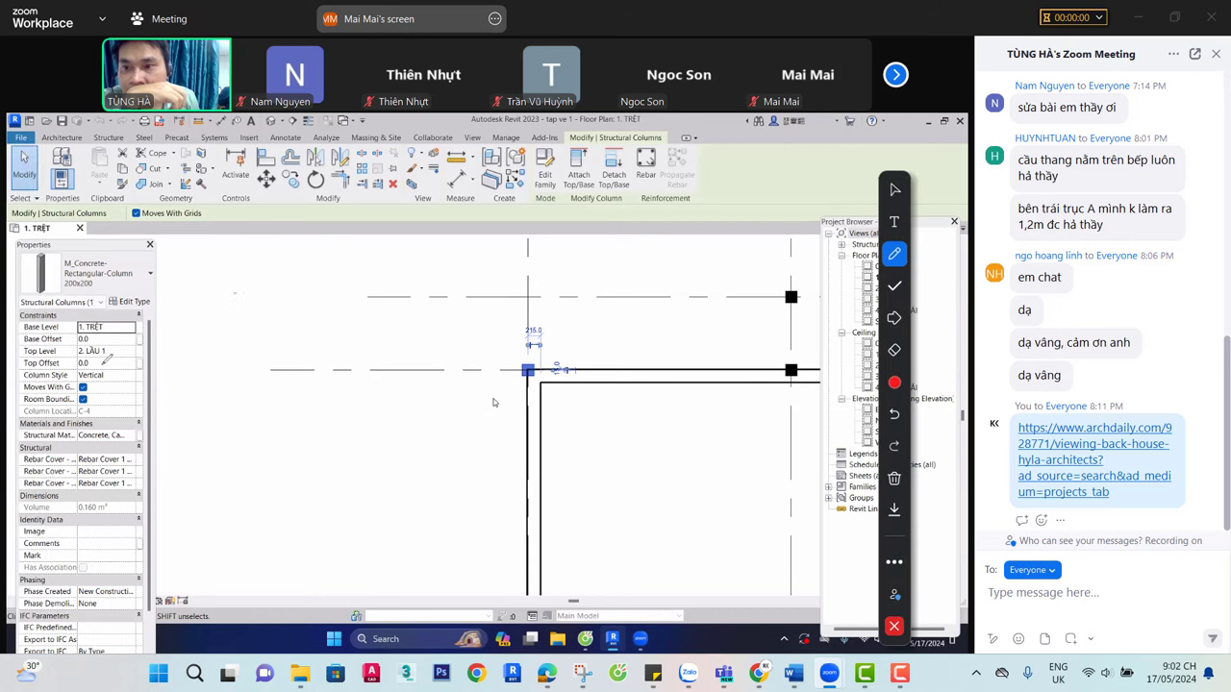
mouse_move(551, 353)
mouse_down()
mouse_move(511, 403)
mouse_move(524, 344)
mouse_move(370, 337)
mouse_move(96, 396)
mouse_move(122, 402)
mouse_move(89, 380)
mouse_move(81, 394)
mouse_move(96, 387)
mouse_up()
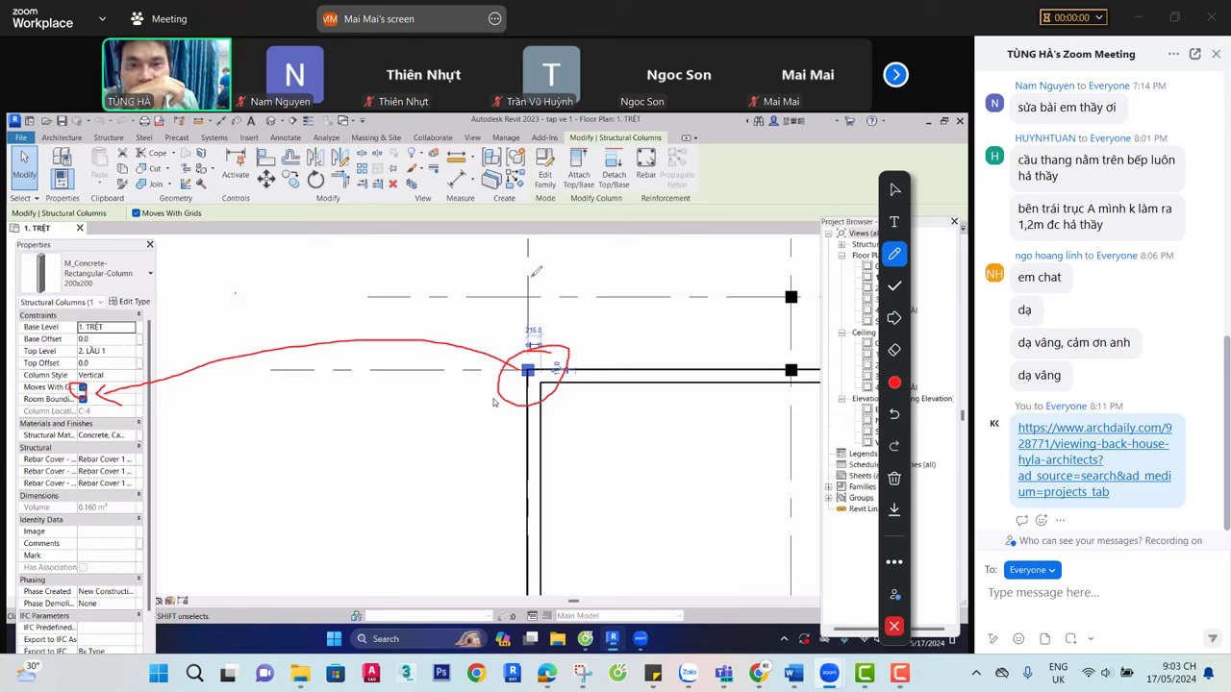
drag(530, 278, 589, 274)
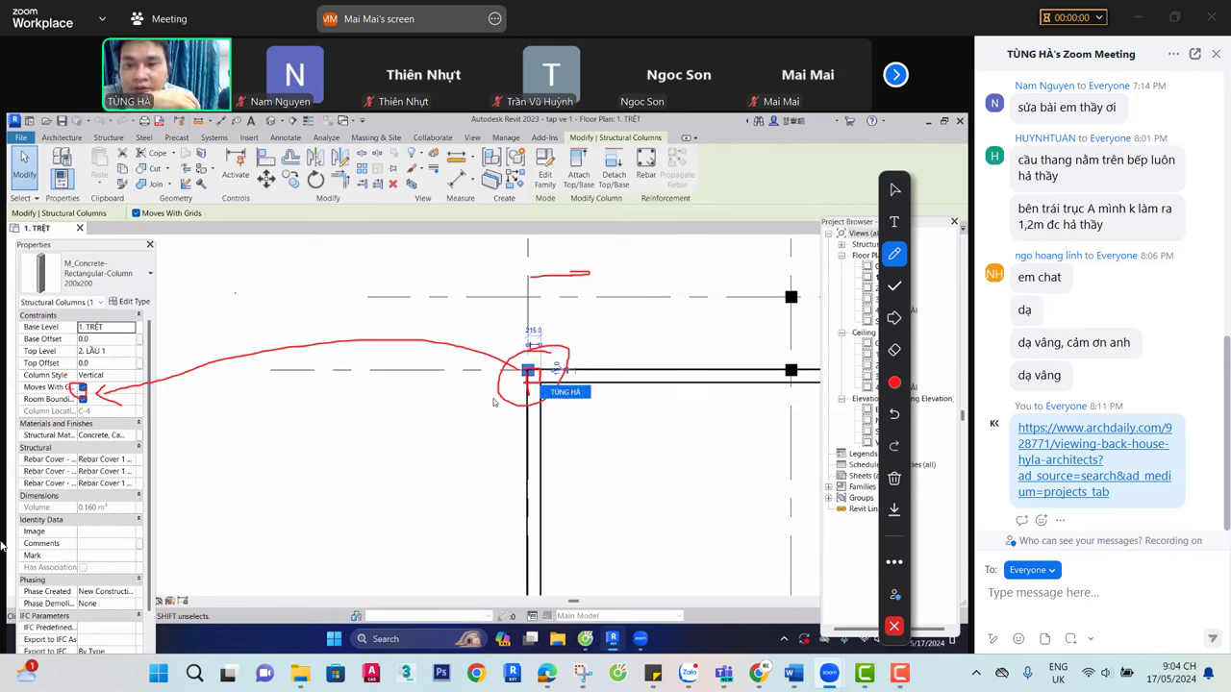
Clear all annotation drawings and handwrite the shortcut AL beside the plan
click(894, 478)
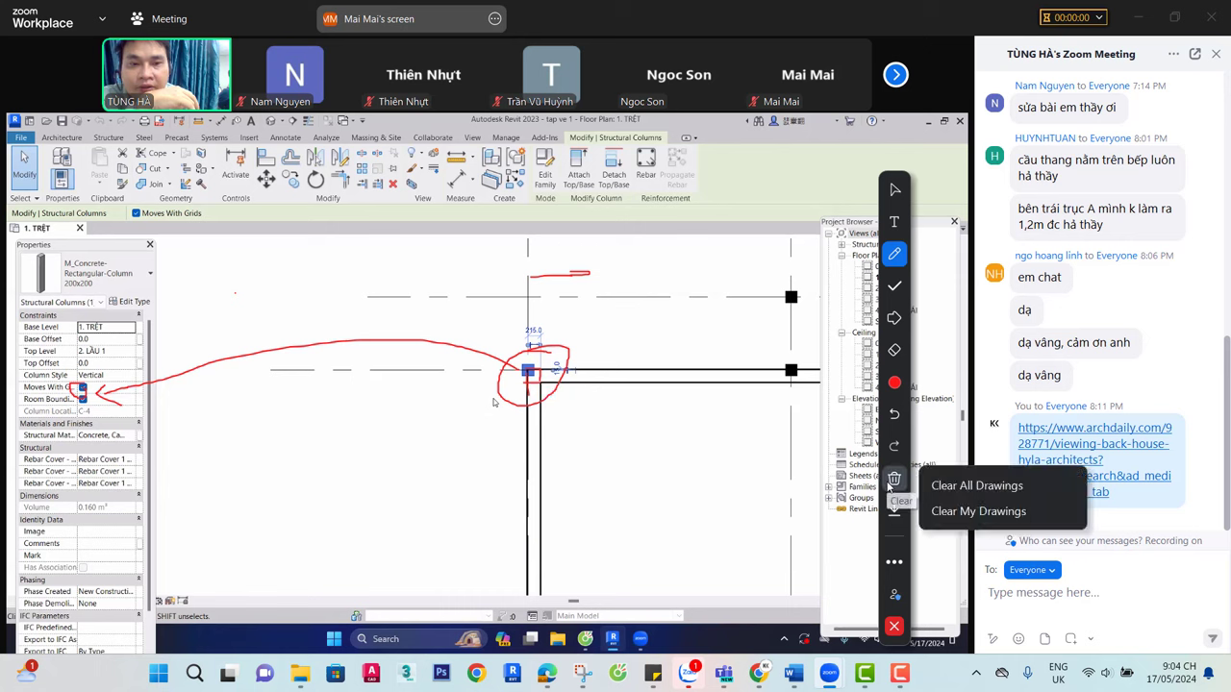
click(990, 484)
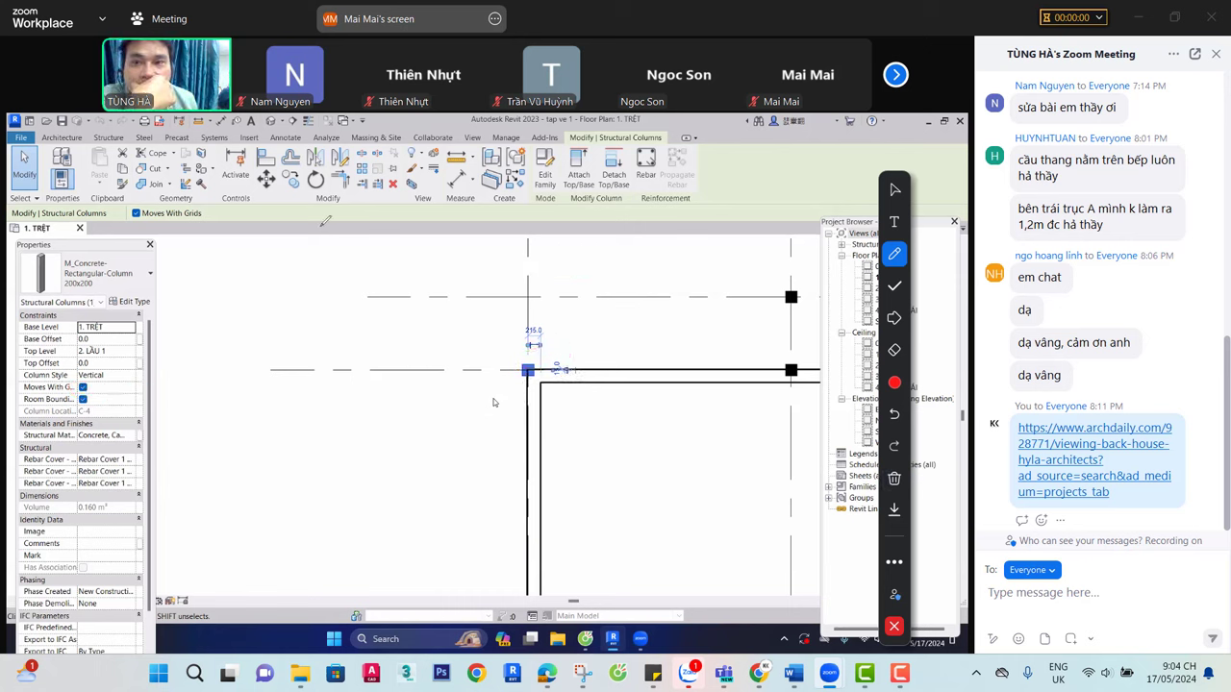
mouse_move(305, 257)
mouse_down()
mouse_move(292, 291)
mouse_move(316, 294)
mouse_move(293, 291)
mouse_move(371, 293)
mouse_up()
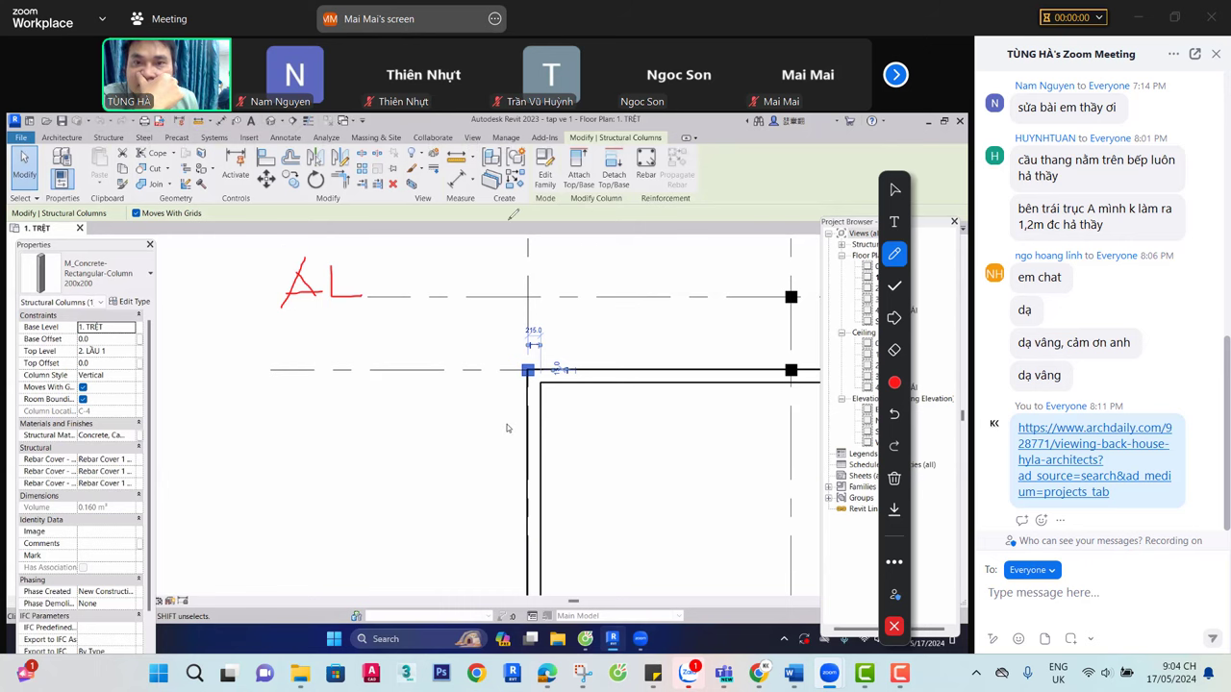
Deselect the column, start the Align command, and mark grid line 4 above the corner column with an X as the reference
key(alt)
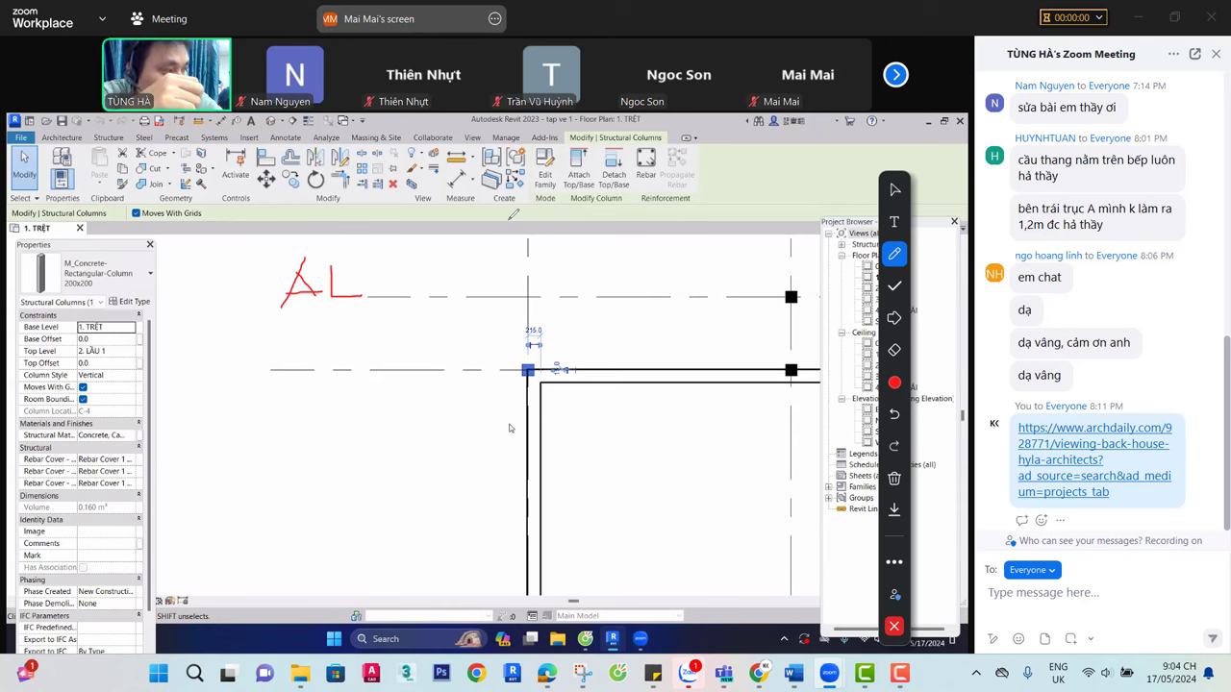
key(Escape)
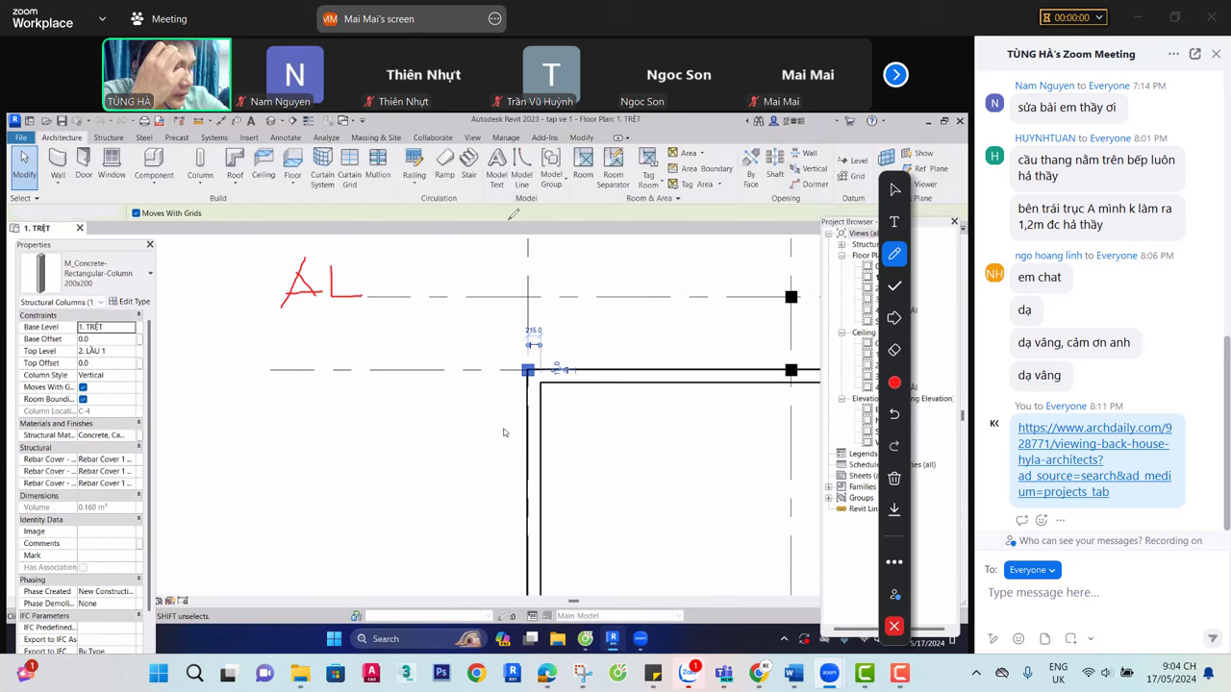
key(Escape)
key(a)
key(l)
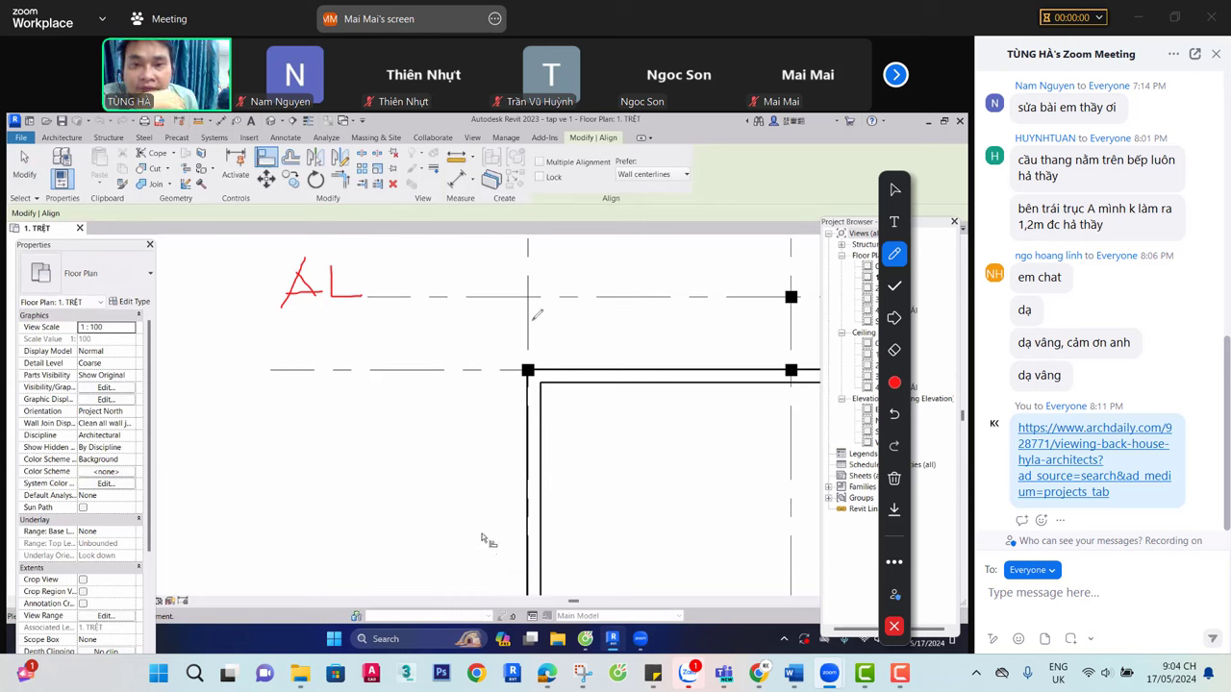
drag(528, 309, 537, 317)
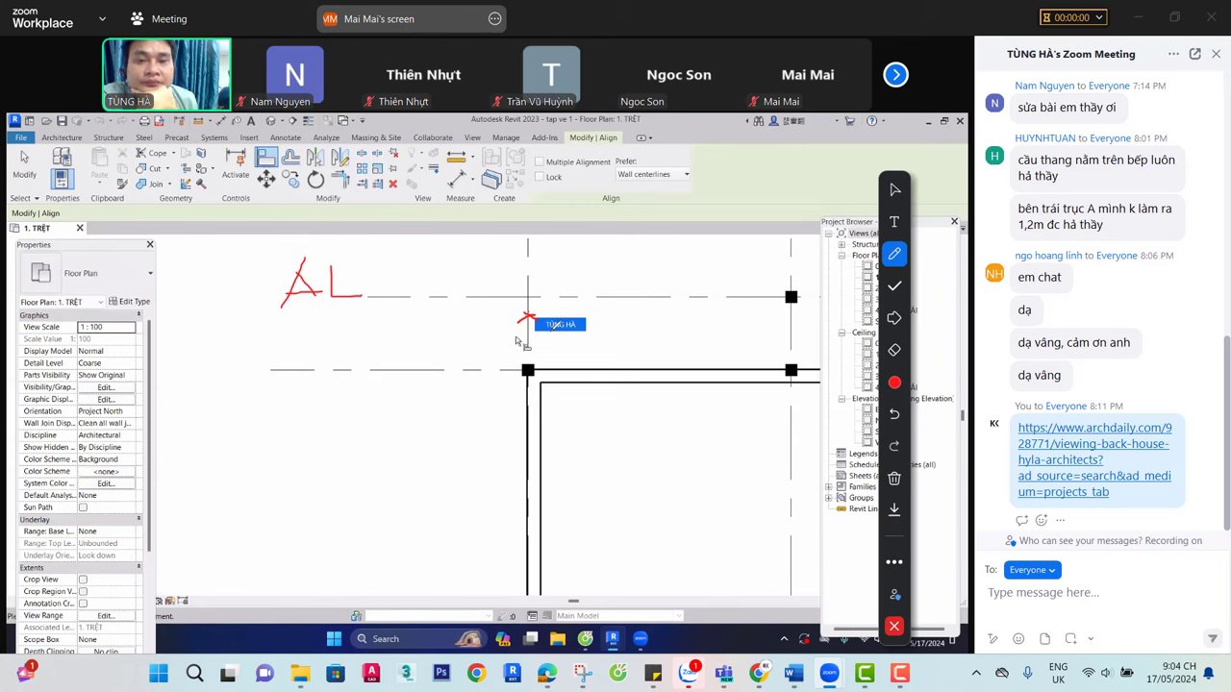
scroll(493, 391, down, 3)
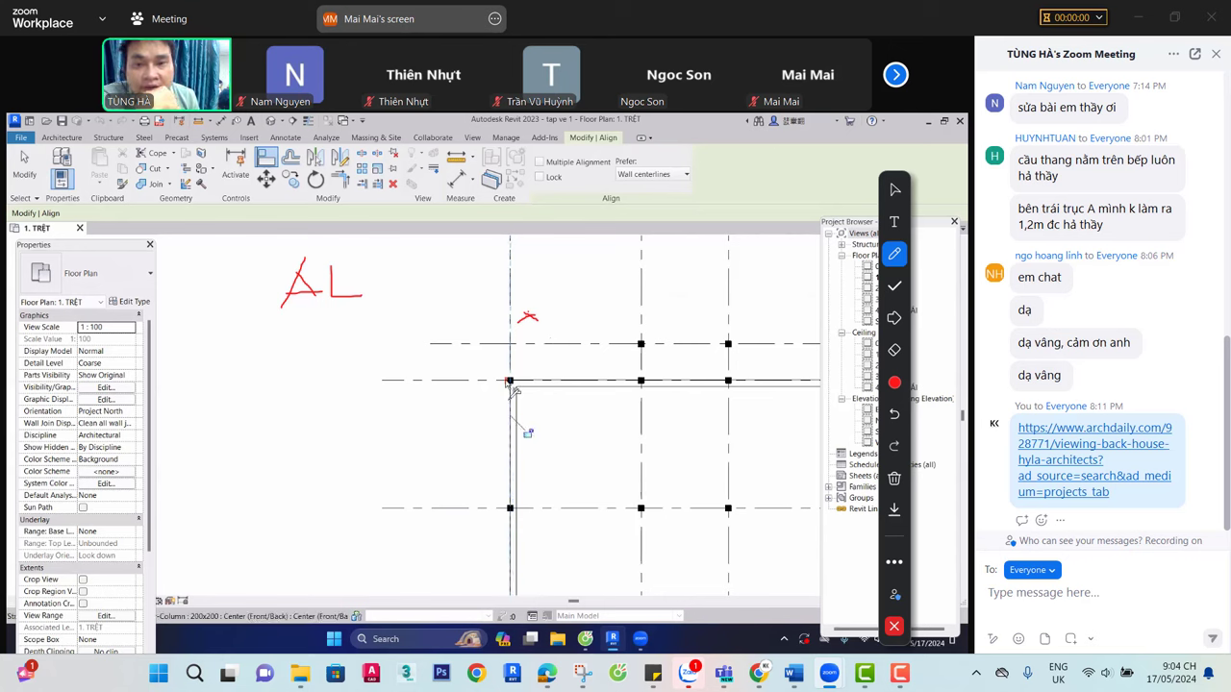
scroll(510, 382, up, 4)
scroll(509, 382, up, 3)
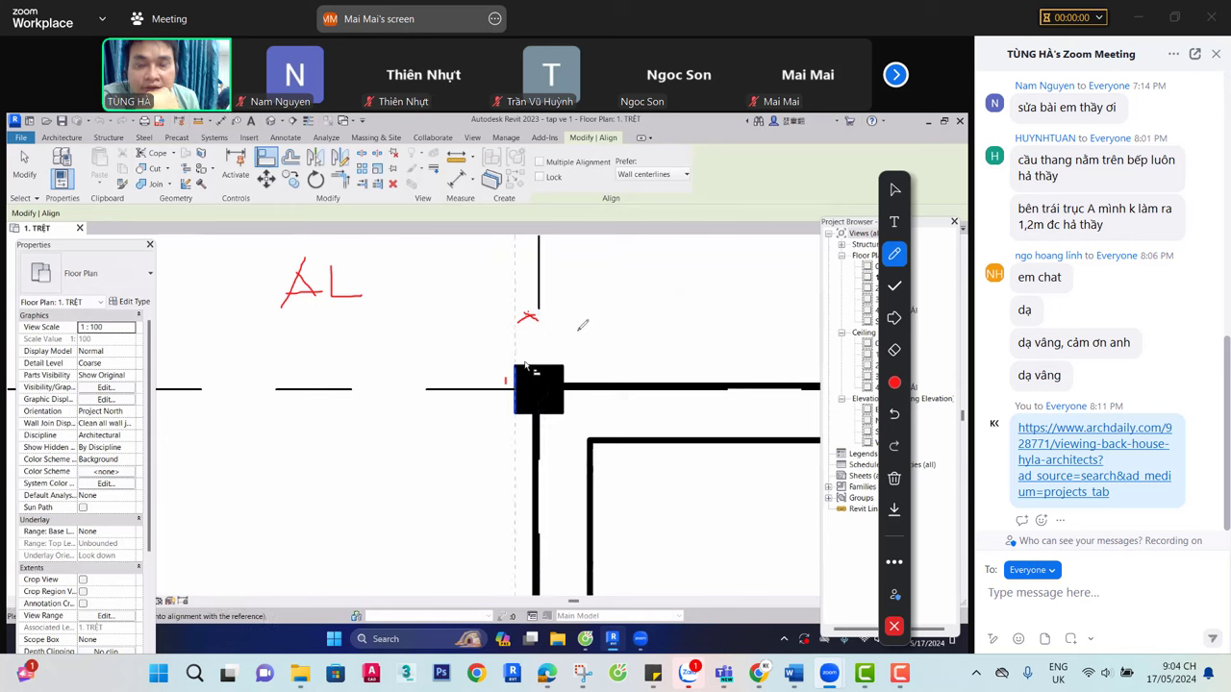
Draw X marks on grid 4 and along grid C to point out the reference lines for aligning the columns
drag(529, 273, 548, 282)
drag(531, 281, 547, 273)
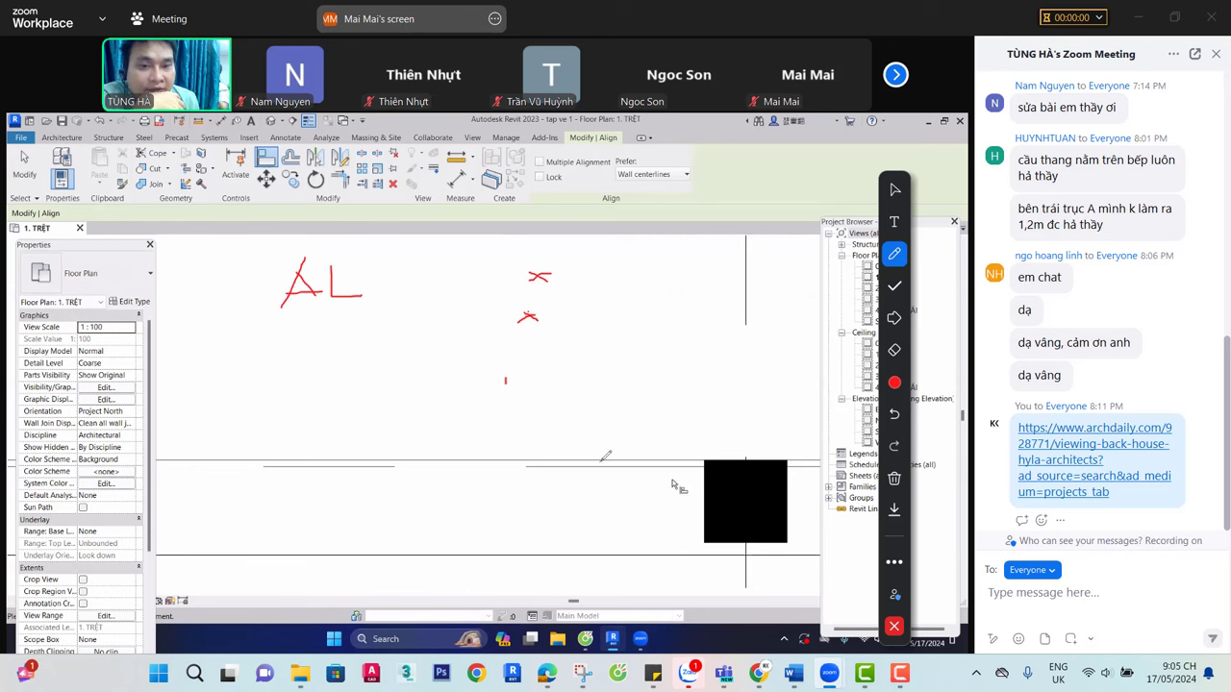
drag(615, 460, 594, 473)
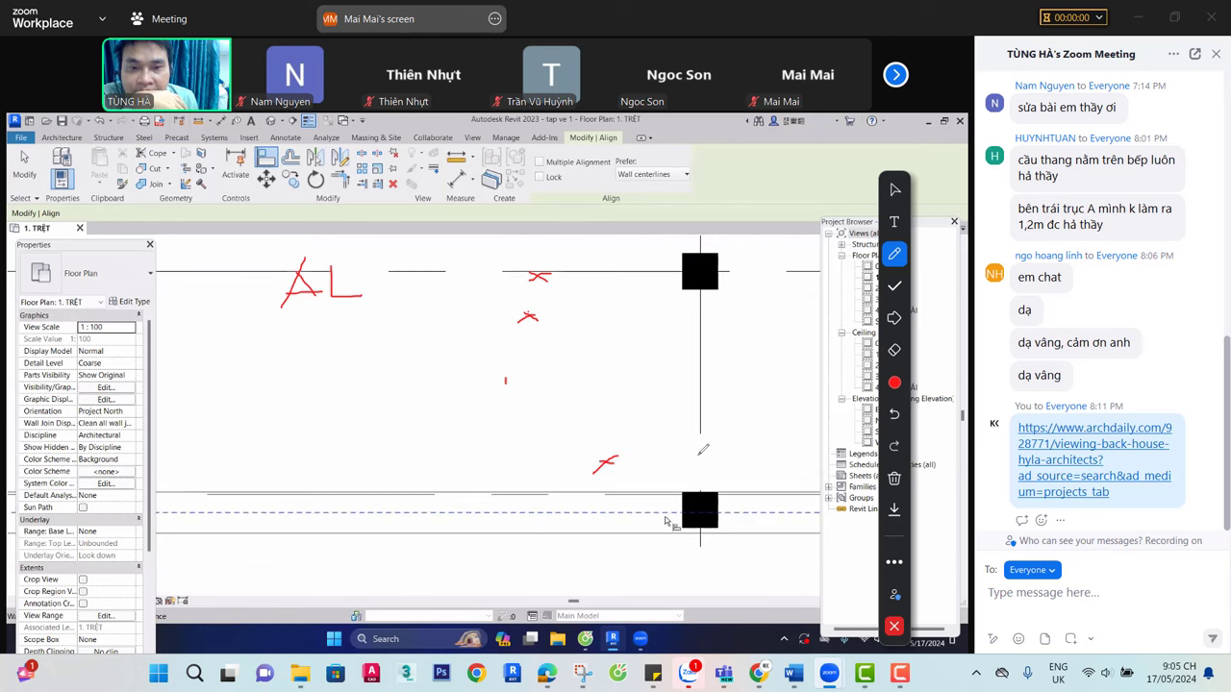
drag(325, 499, 314, 511)
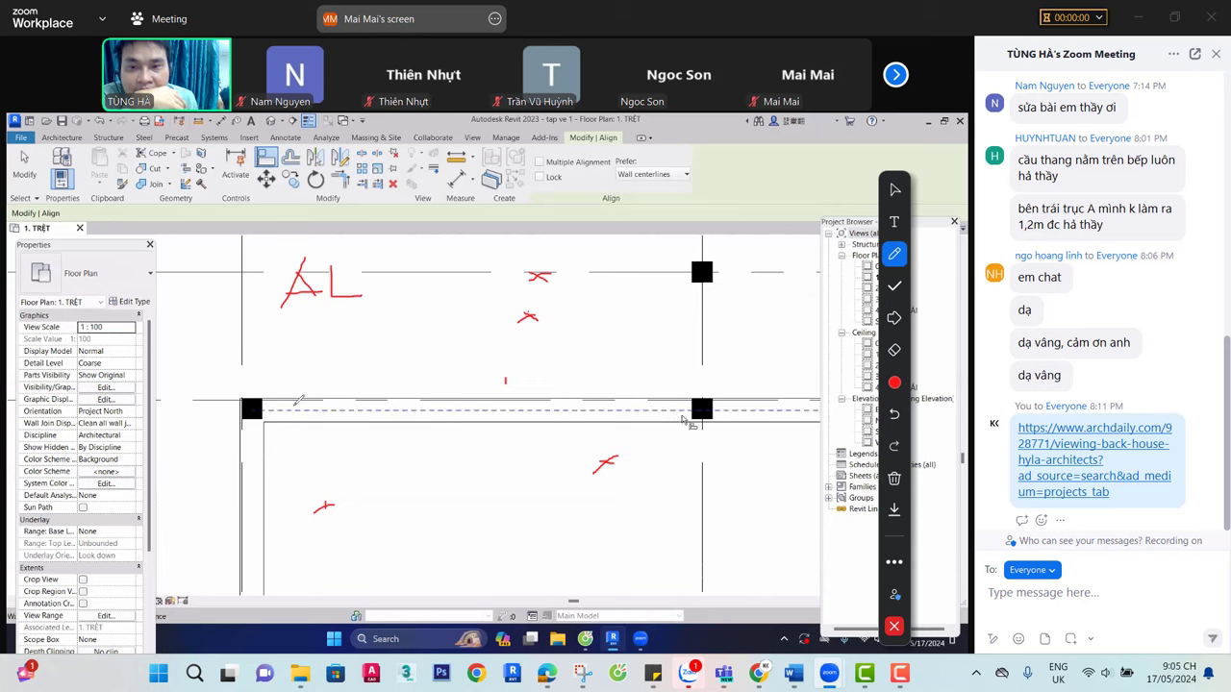
drag(213, 396, 225, 408)
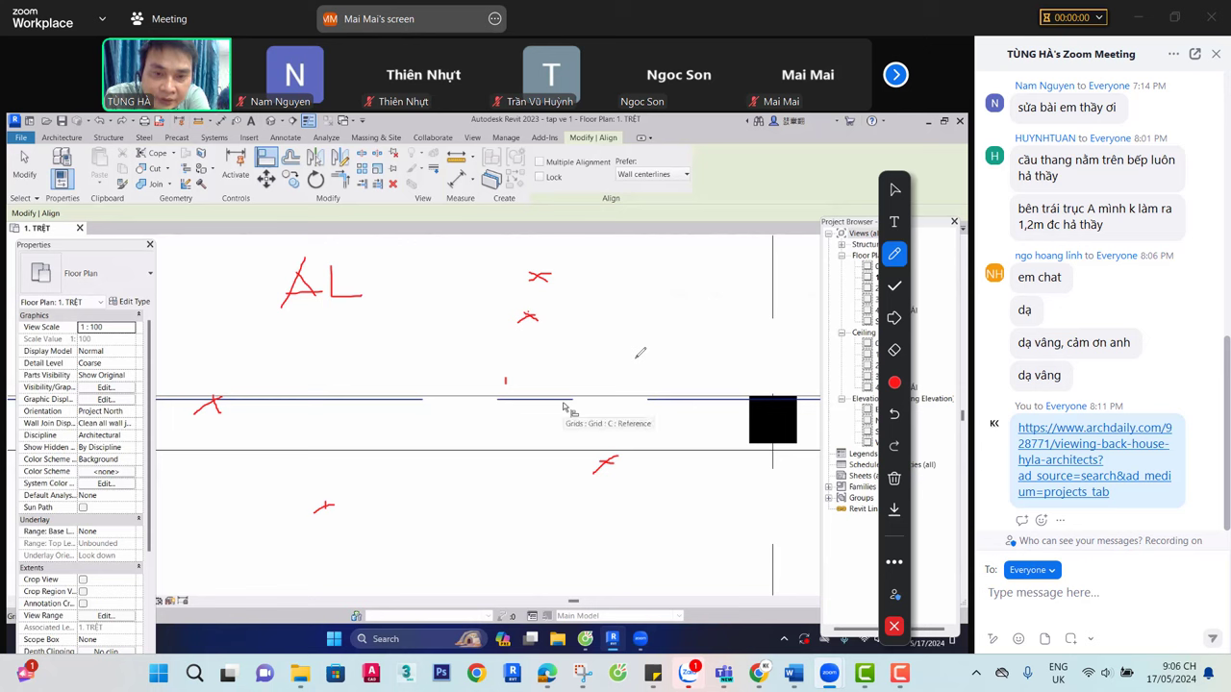
Align the upper face of the column on grid 3 with grid line C
click(563, 405)
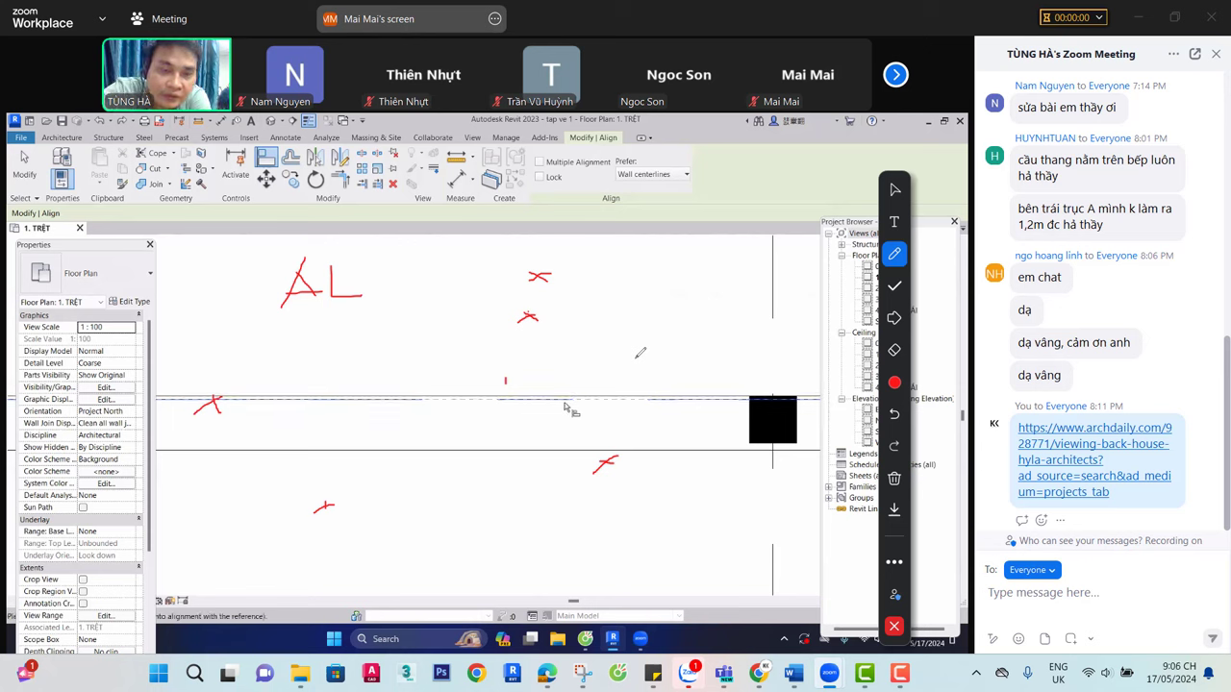
click(760, 398)
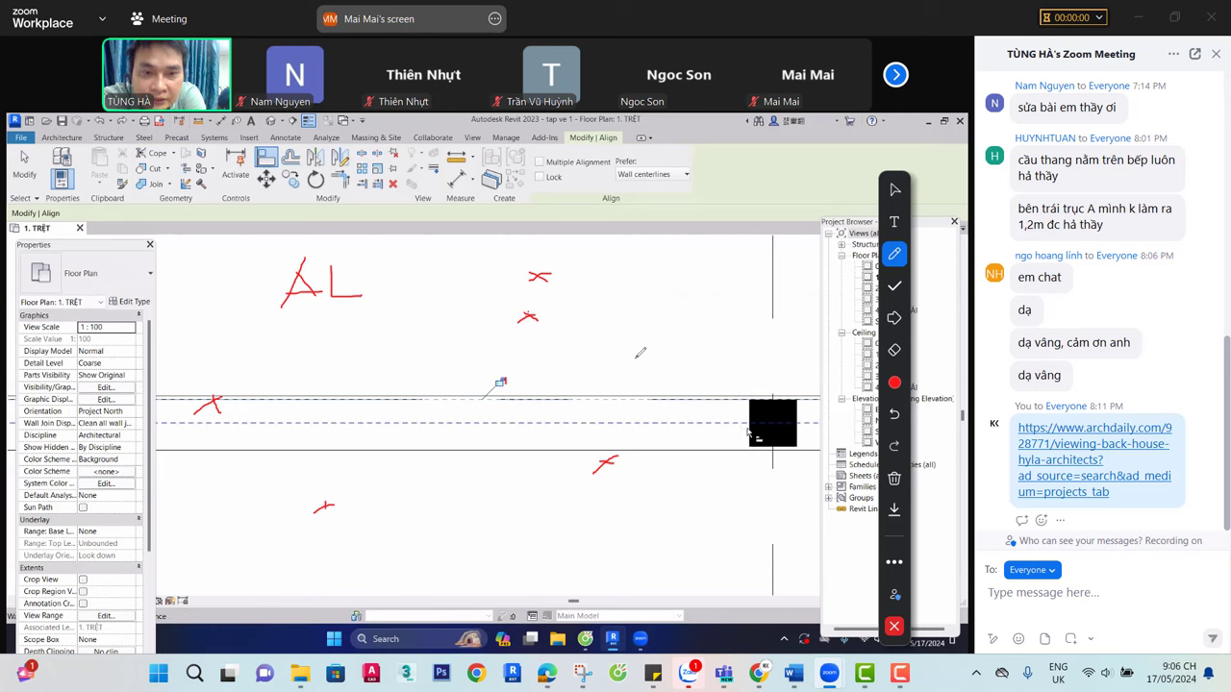
click(754, 425)
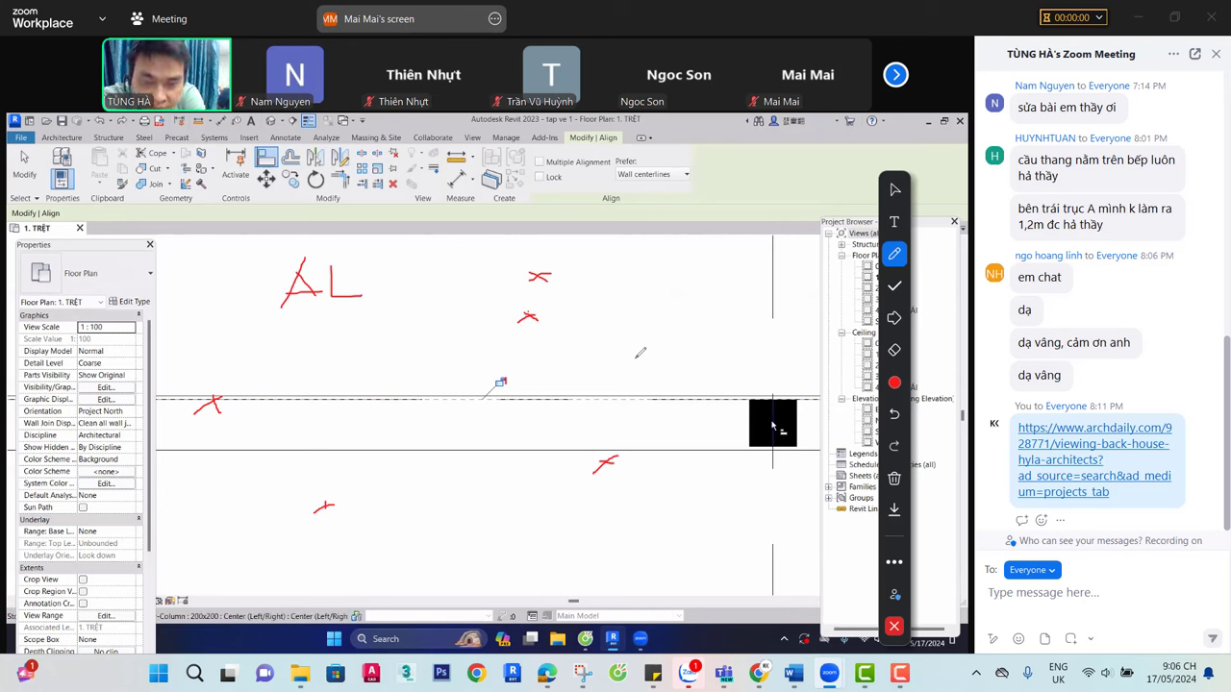
scroll(759, 433, down, 3)
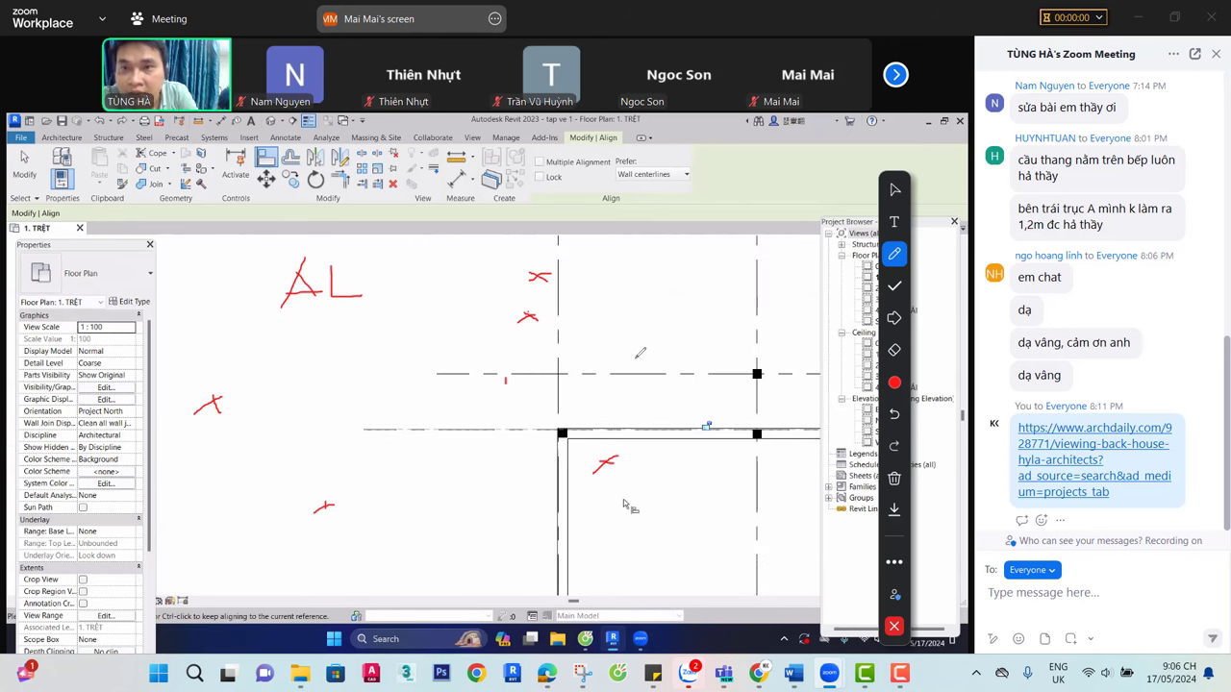
scroll(594, 520, down, 1)
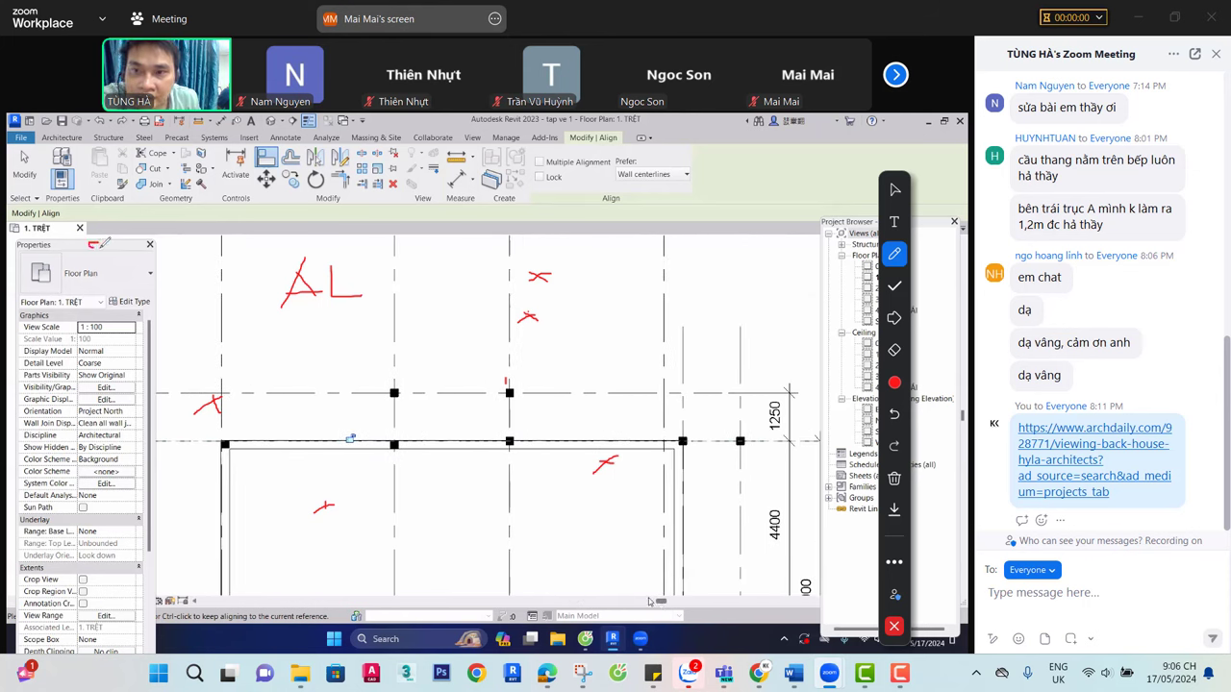
Circle the Properties palette's title bar, outline the strip beside Crop Region Visible, and draw an arrow to the end of that strip
drag(96, 244, 91, 248)
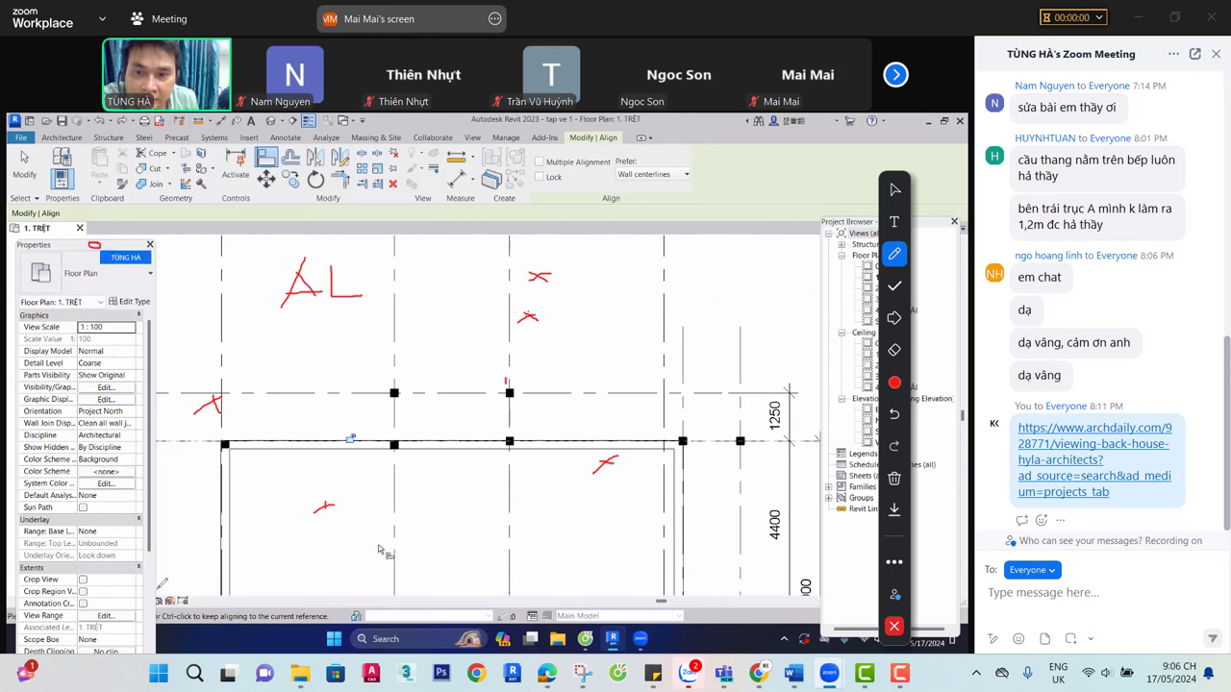
mouse_move(98, 590)
mouse_down()
mouse_move(183, 590)
mouse_move(185, 610)
mouse_up()
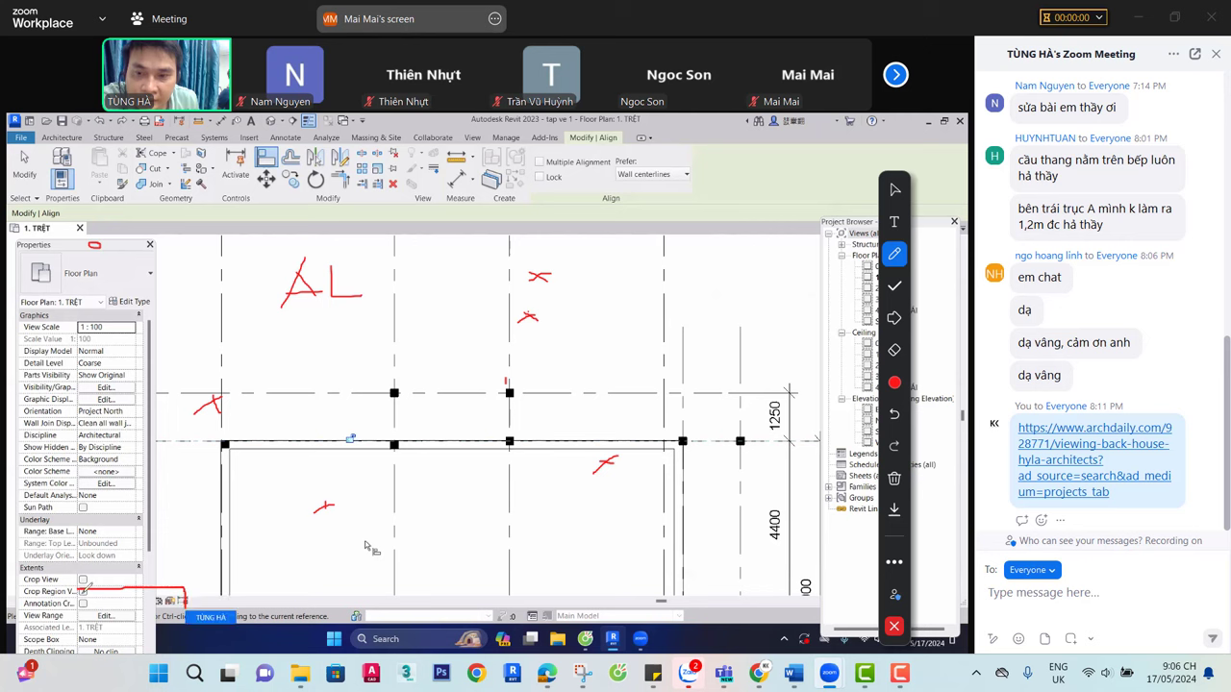
drag(83, 594, 185, 590)
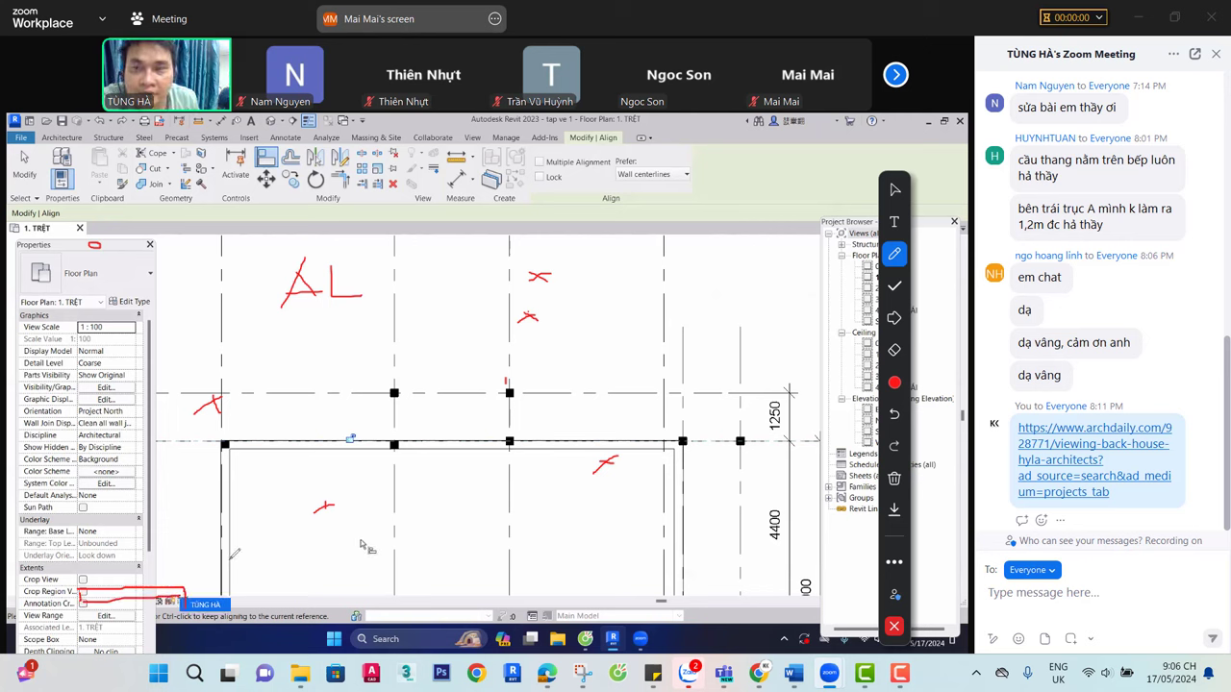
mouse_move(240, 527)
mouse_down()
mouse_move(206, 575)
mouse_move(221, 594)
mouse_up()
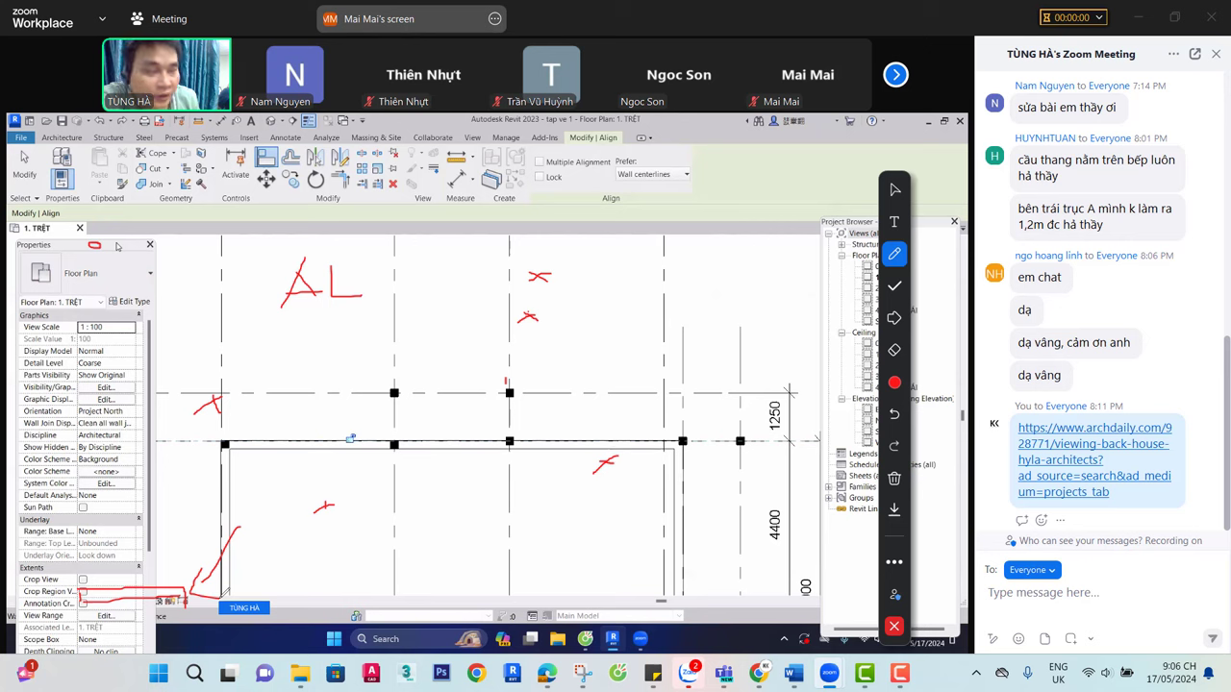
Draw an arrow from the Properties palette's title bar to the edge of the Revit window to show where to dock it
drag(182, 614, 217, 615)
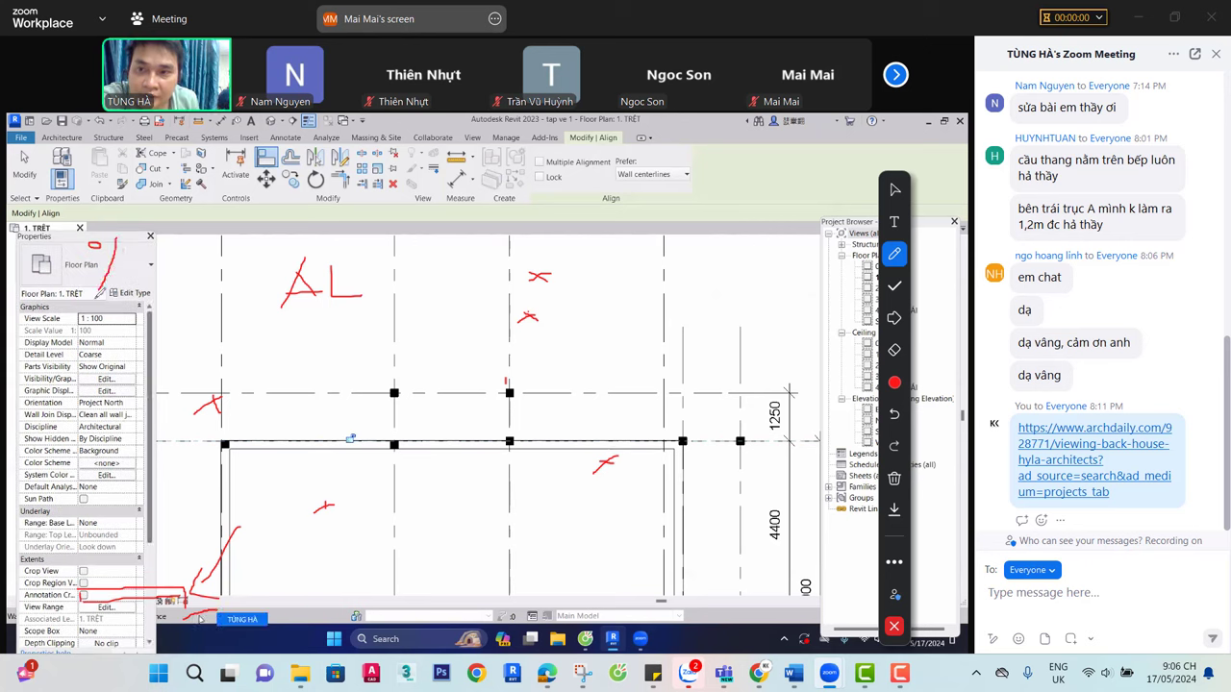
mouse_move(104, 289)
mouse_down()
mouse_move(4, 361)
mouse_move(21, 354)
mouse_up()
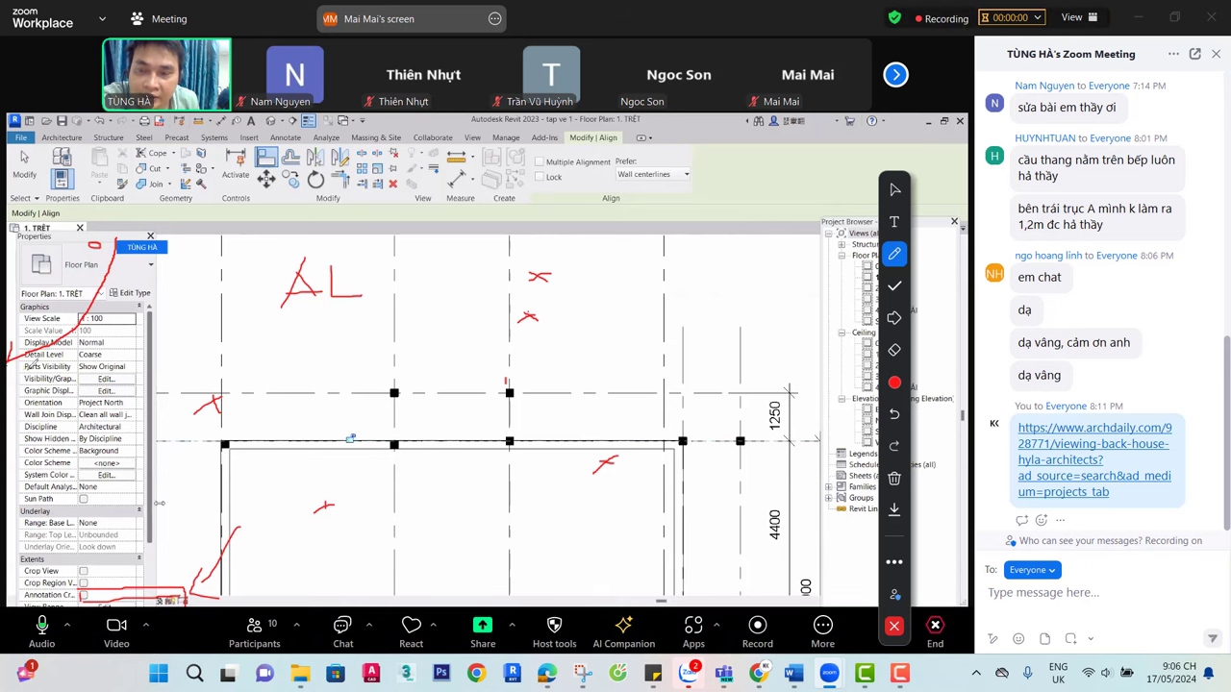
click(32, 378)
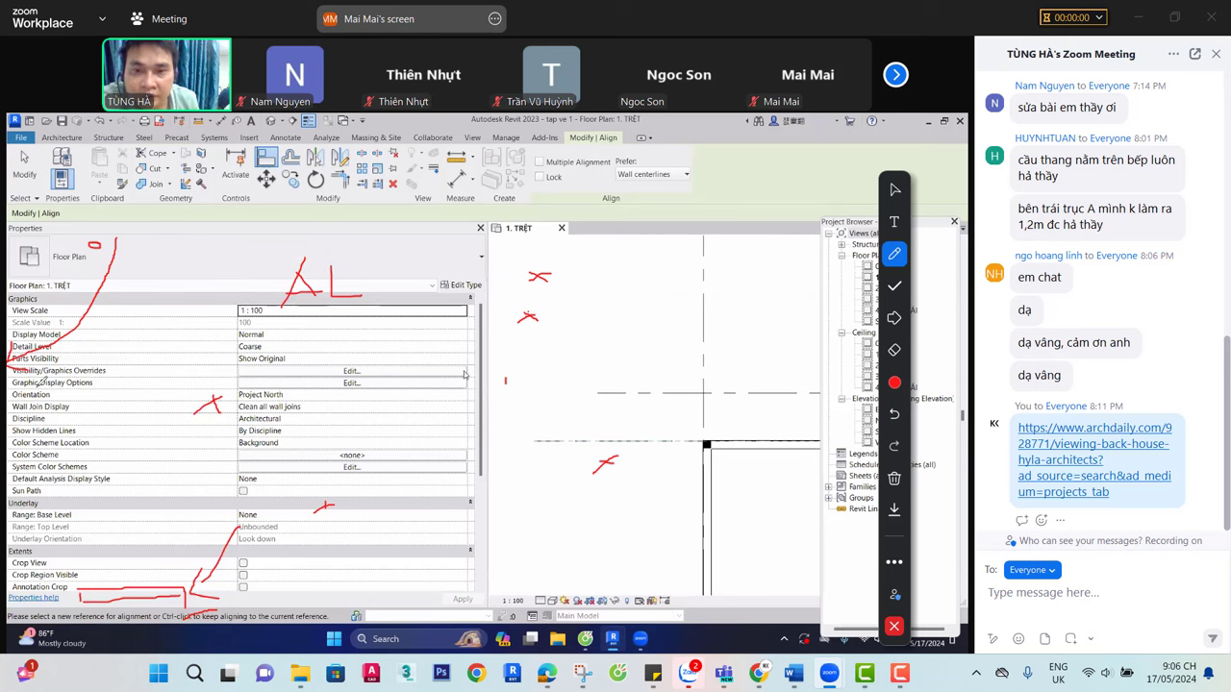
Draw an arrow for narrowing the docked Properties palette and another pointing to the Project Browser's edge
click(504, 381)
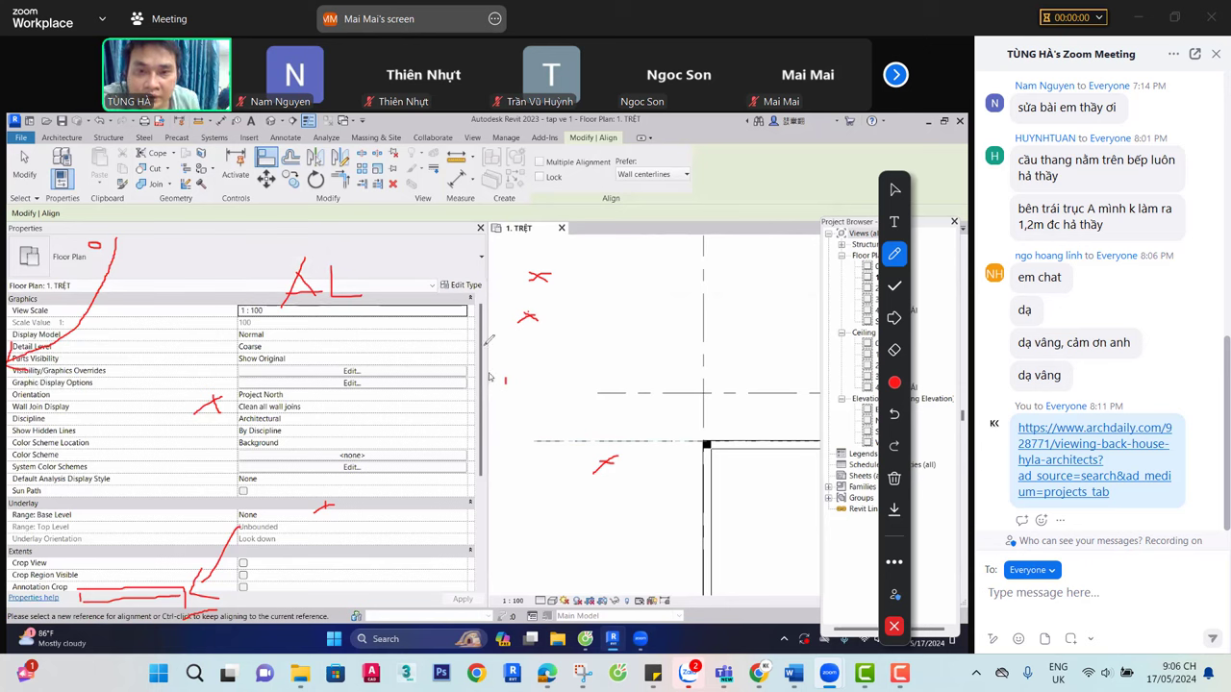
mouse_move(488, 338)
mouse_down()
mouse_move(264, 358)
mouse_move(281, 359)
mouse_up()
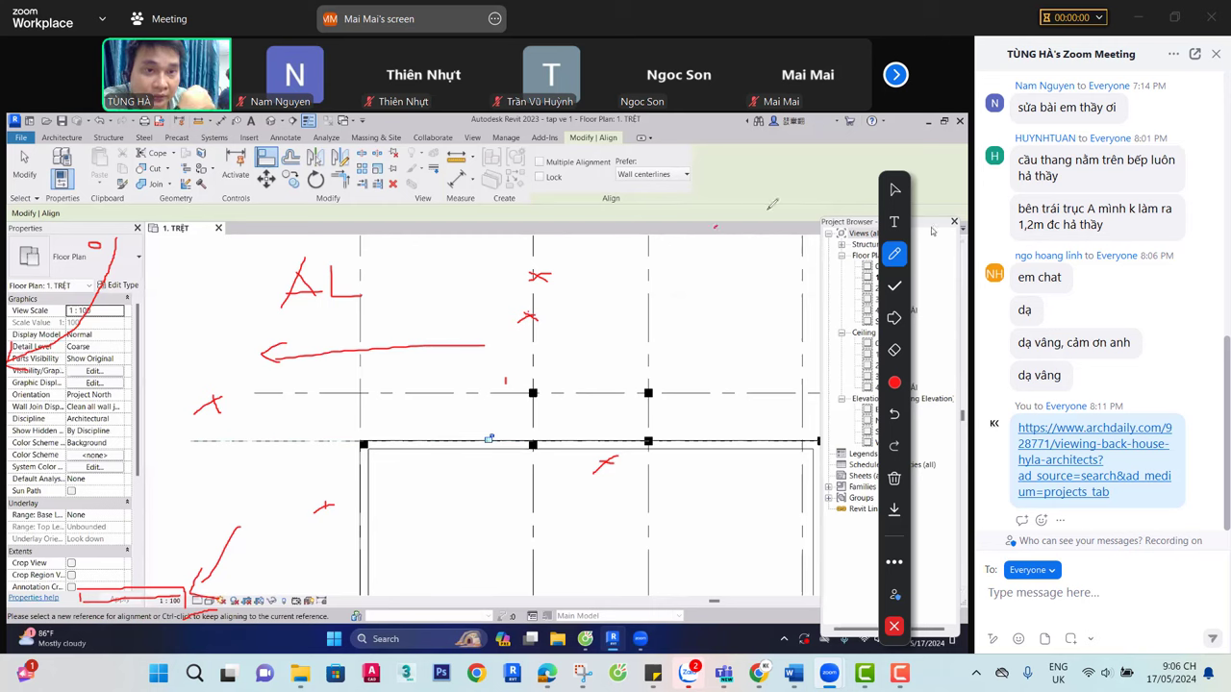
mouse_move(714, 229)
mouse_down()
mouse_move(846, 219)
mouse_move(839, 236)
mouse_up()
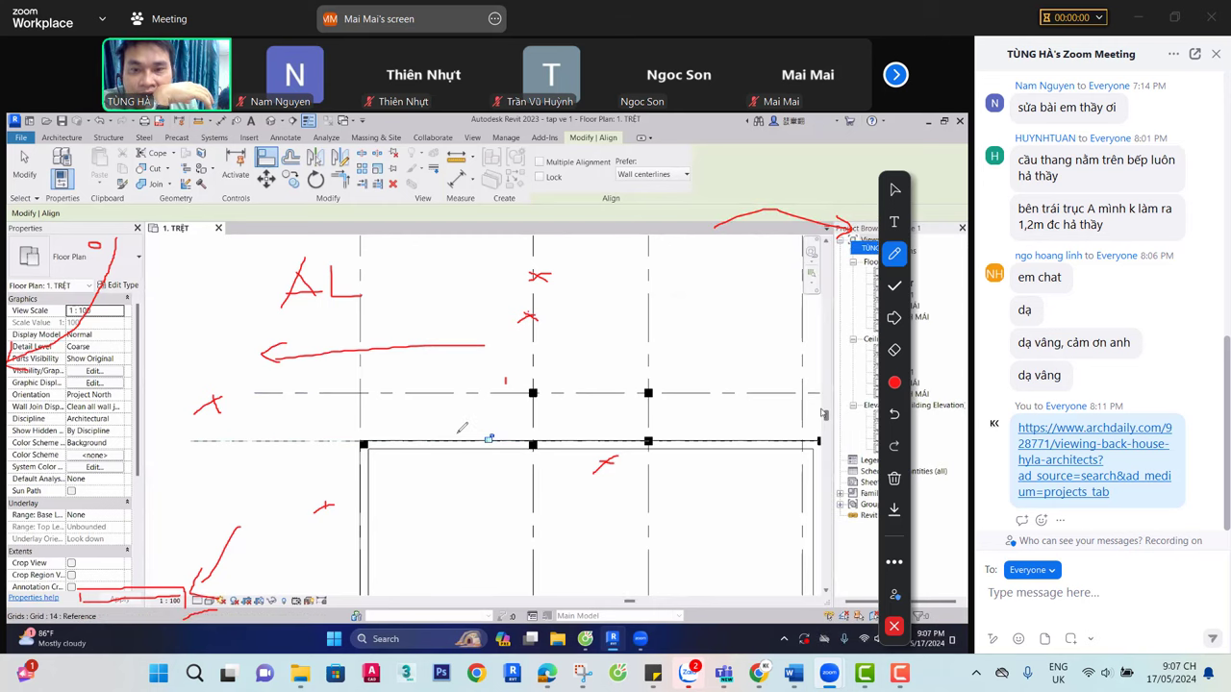
Circle a stretch of the wall along grid line C and draw an arrow from it to the Detail Level control
mouse_move(458, 435)
mouse_down()
mouse_move(428, 455)
mouse_move(443, 466)
mouse_move(466, 462)
mouse_move(444, 436)
mouse_up()
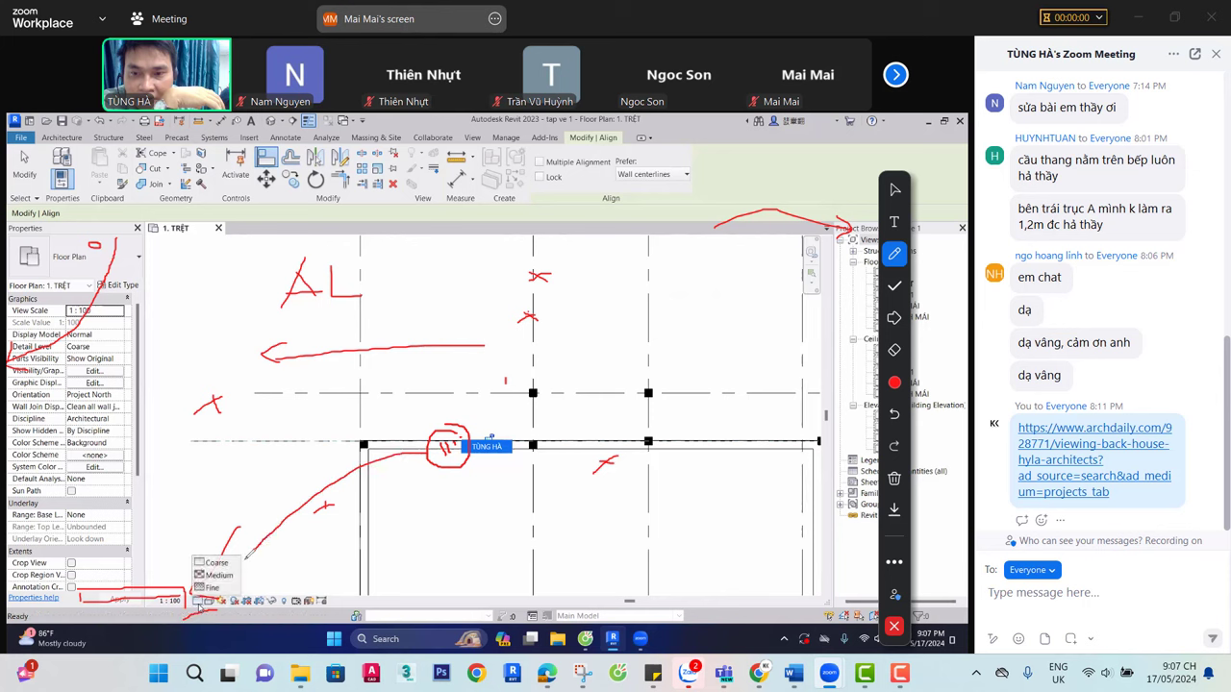
drag(212, 575, 430, 450)
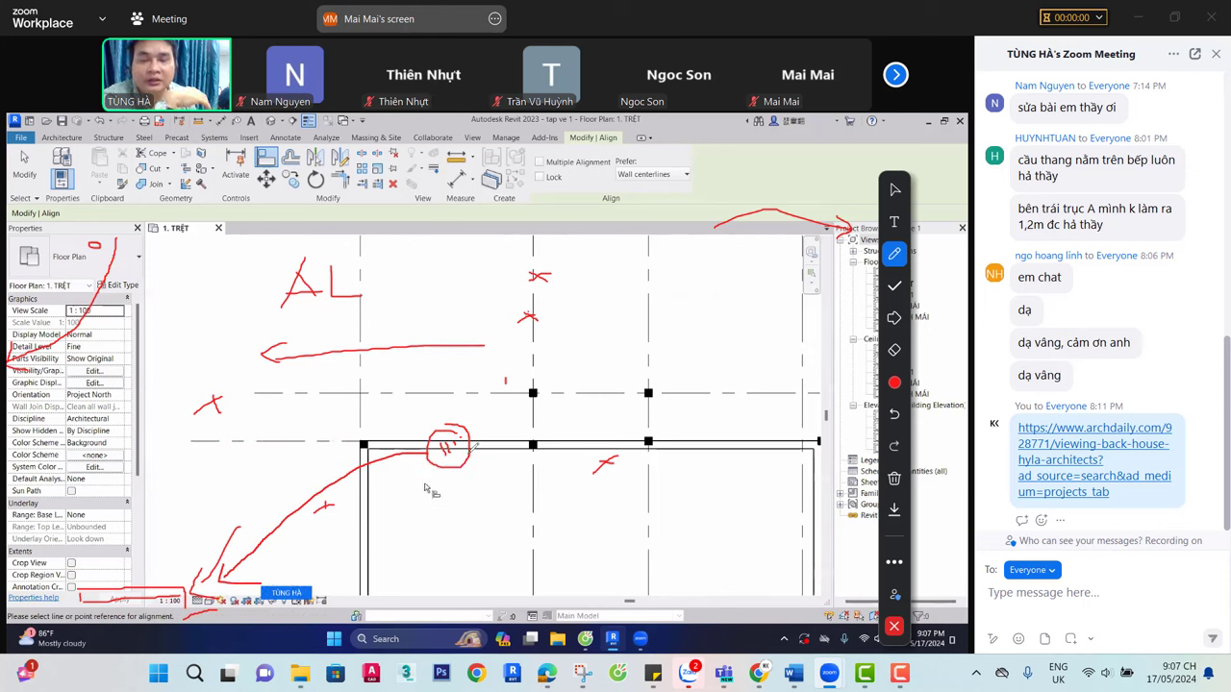
Sketch diagonal hatch strokes across the enlarged wall and a square with a spiral inside it
mouse_move(591, 263)
mouse_down()
mouse_move(564, 308)
mouse_move(606, 308)
mouse_up()
drag(663, 269, 620, 323)
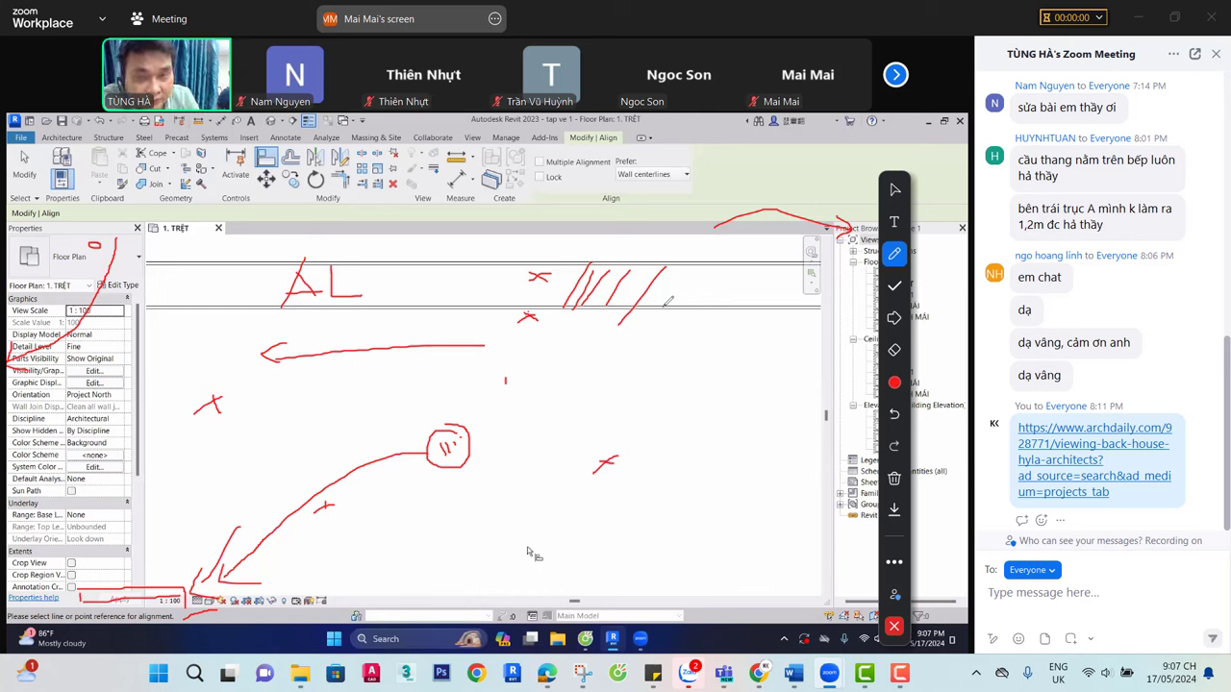
mouse_move(537, 408)
mouse_down()
mouse_move(515, 338)
mouse_move(579, 337)
mouse_move(584, 350)
mouse_move(550, 385)
mouse_up()
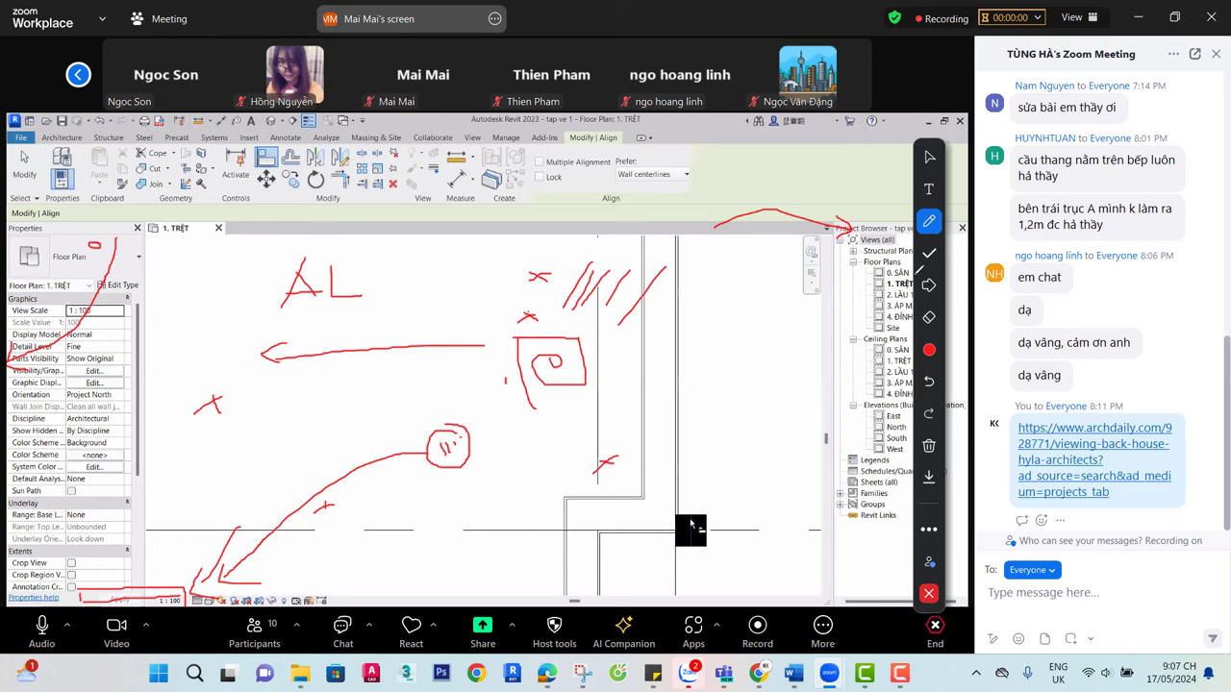
Clear all drawings and mark short red strokes on the grid line beside the middle column and inside the wall jog
click(929, 445)
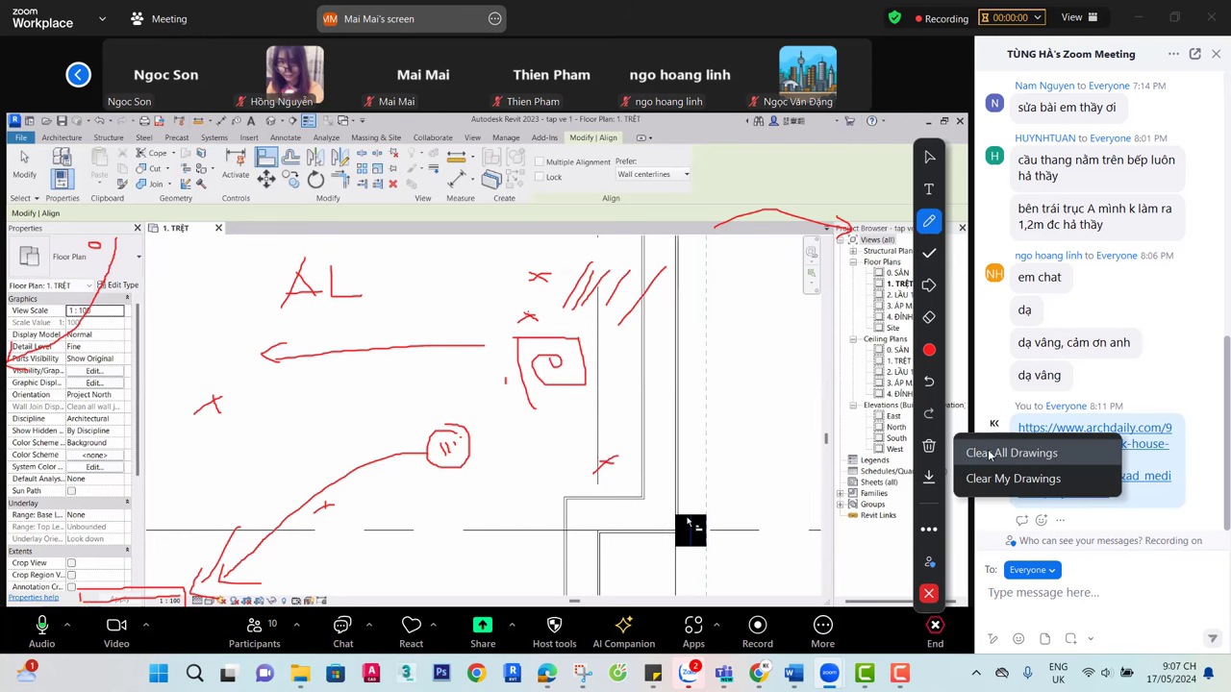
click(979, 452)
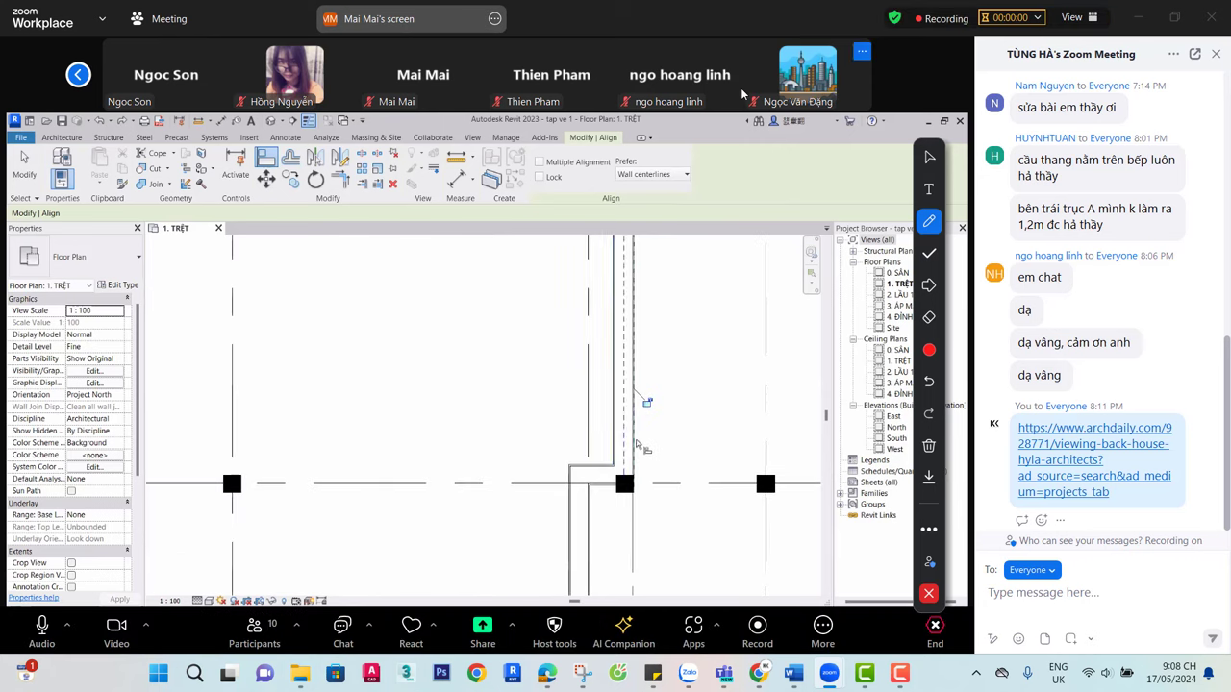
mouse_move(799, 61)
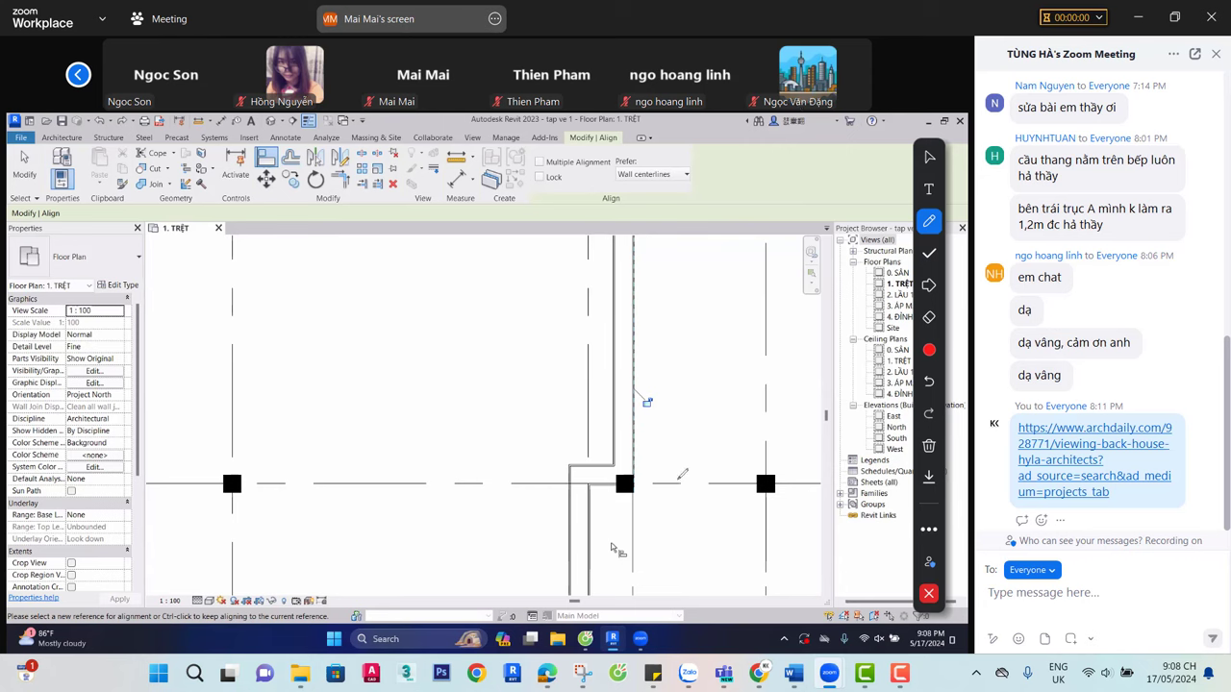
drag(668, 484, 693, 484)
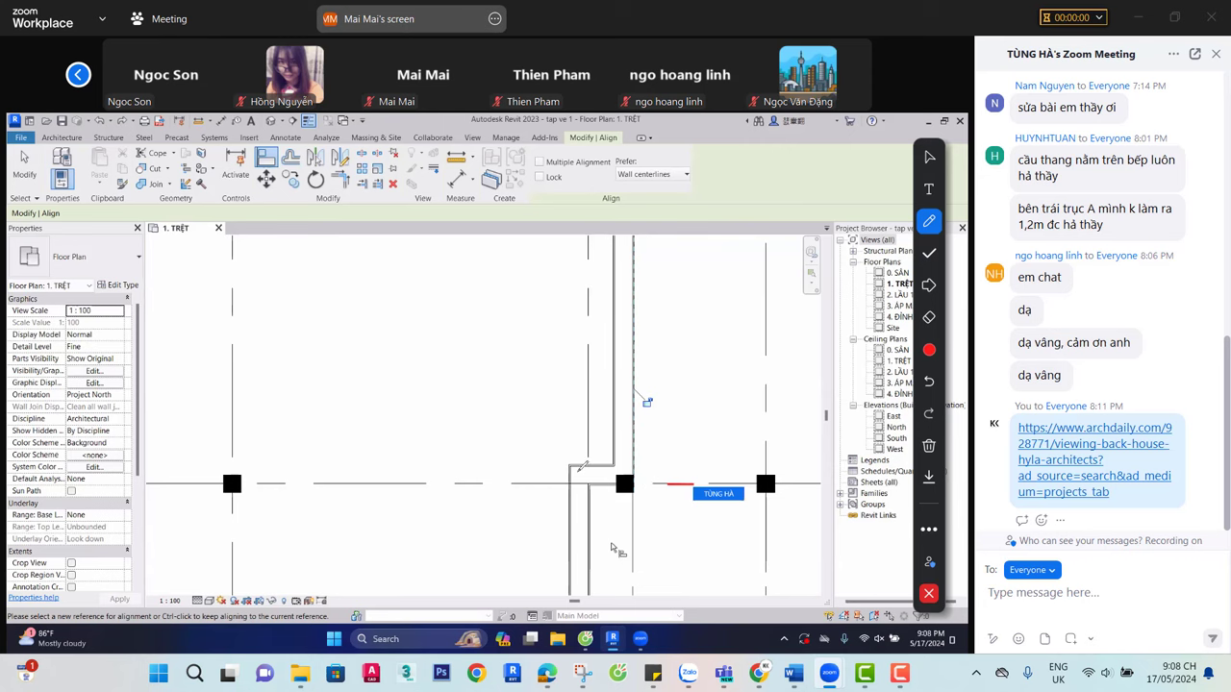
drag(578, 474, 599, 474)
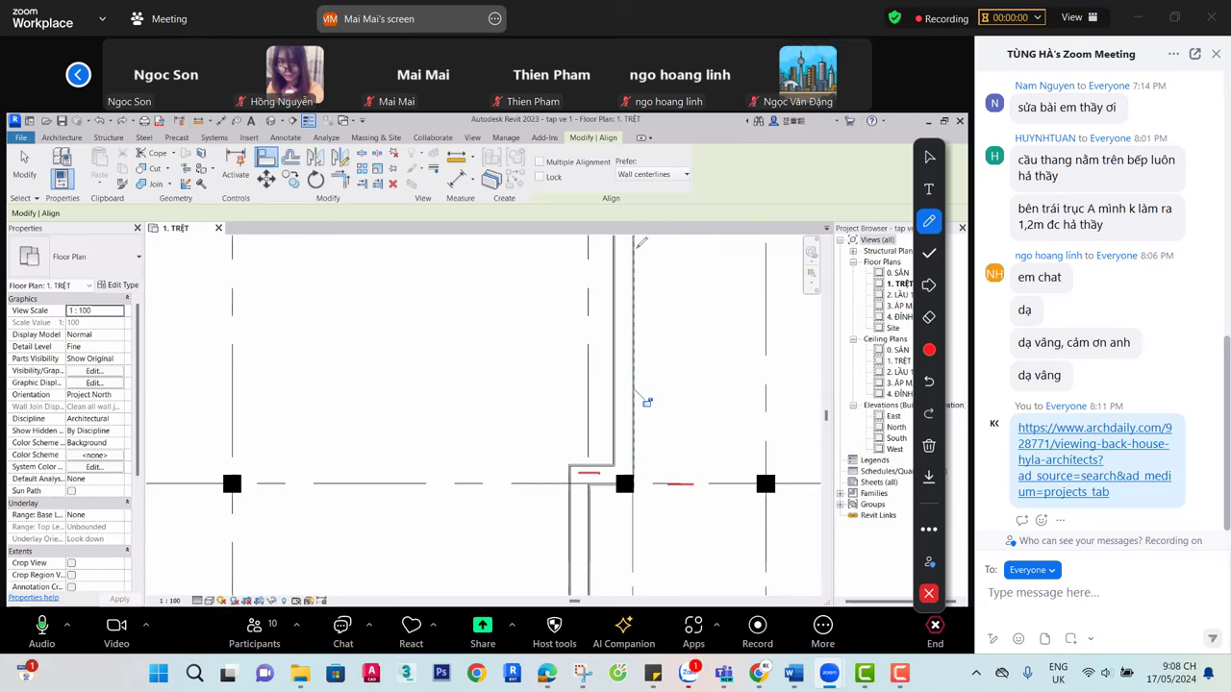
click(78, 77)
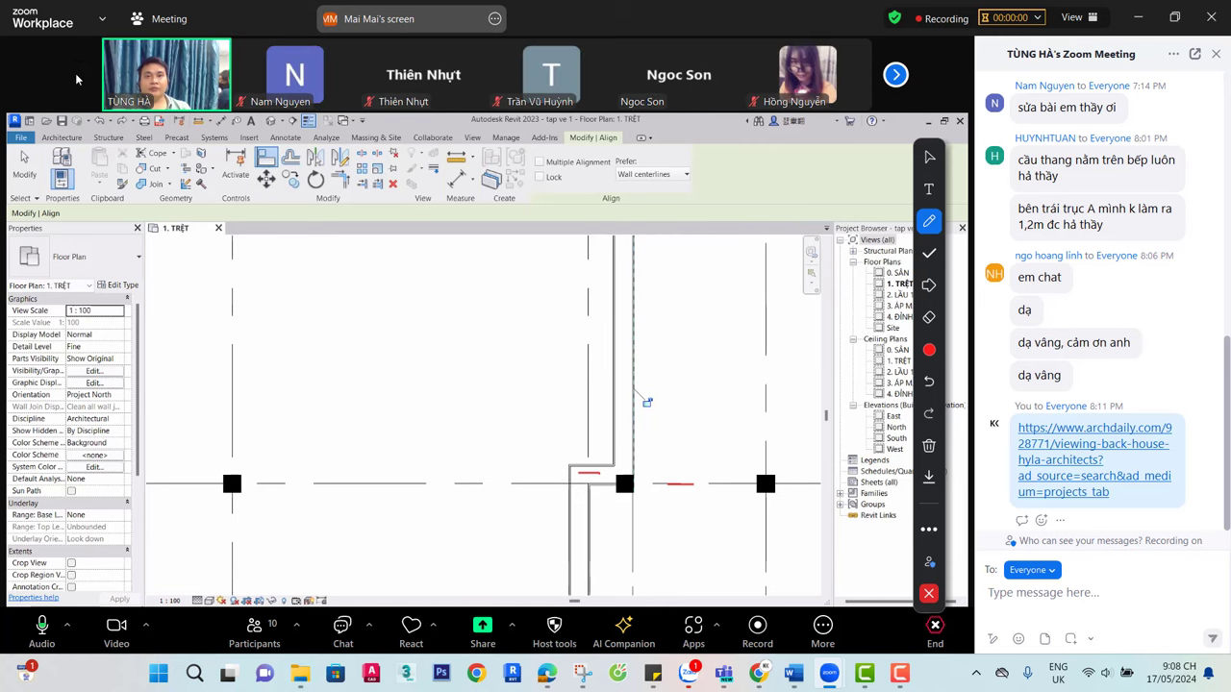
click(894, 75)
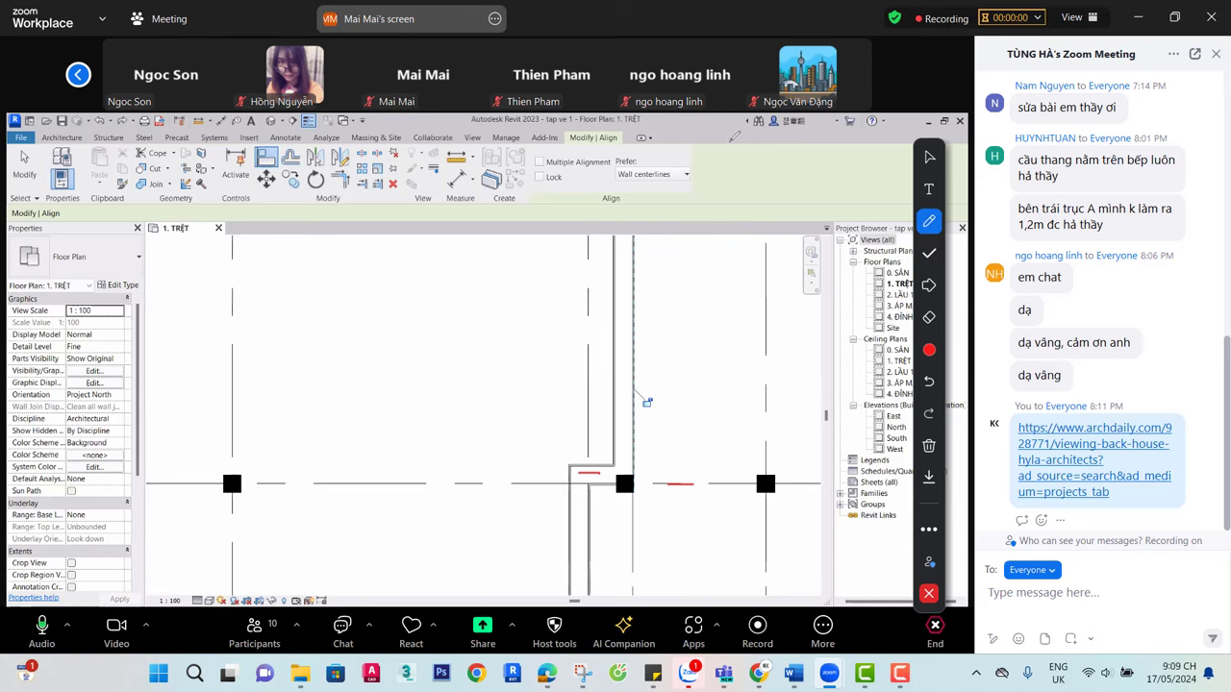
click(79, 76)
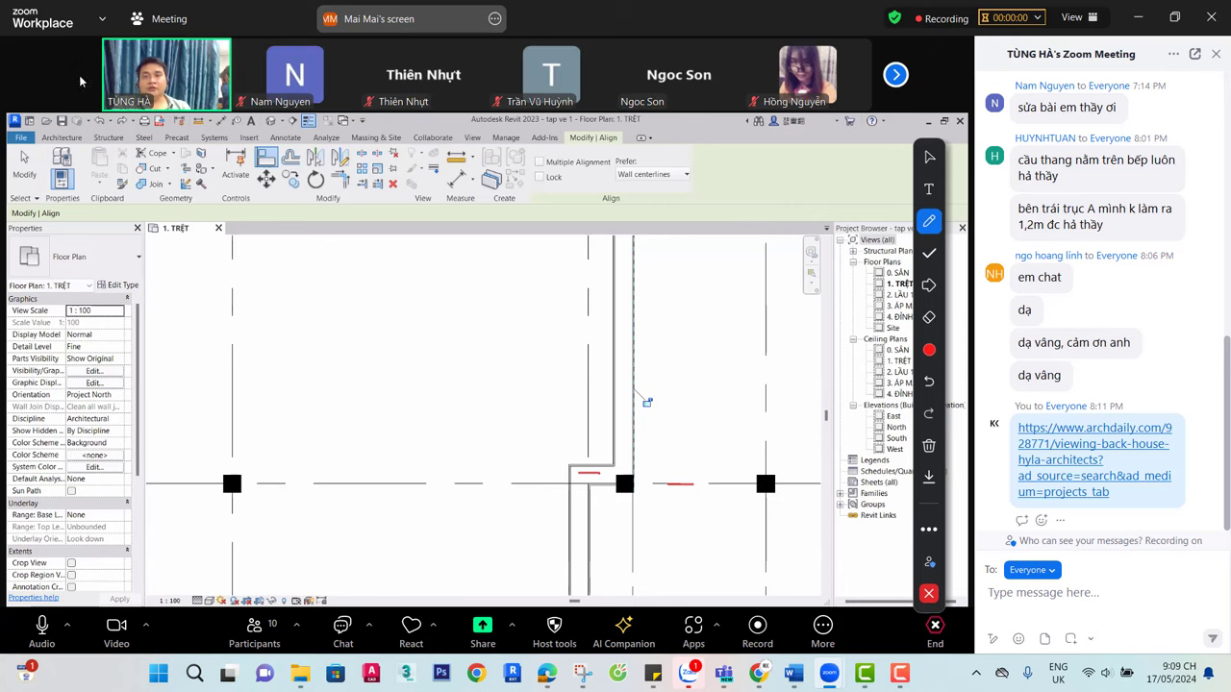
click(896, 75)
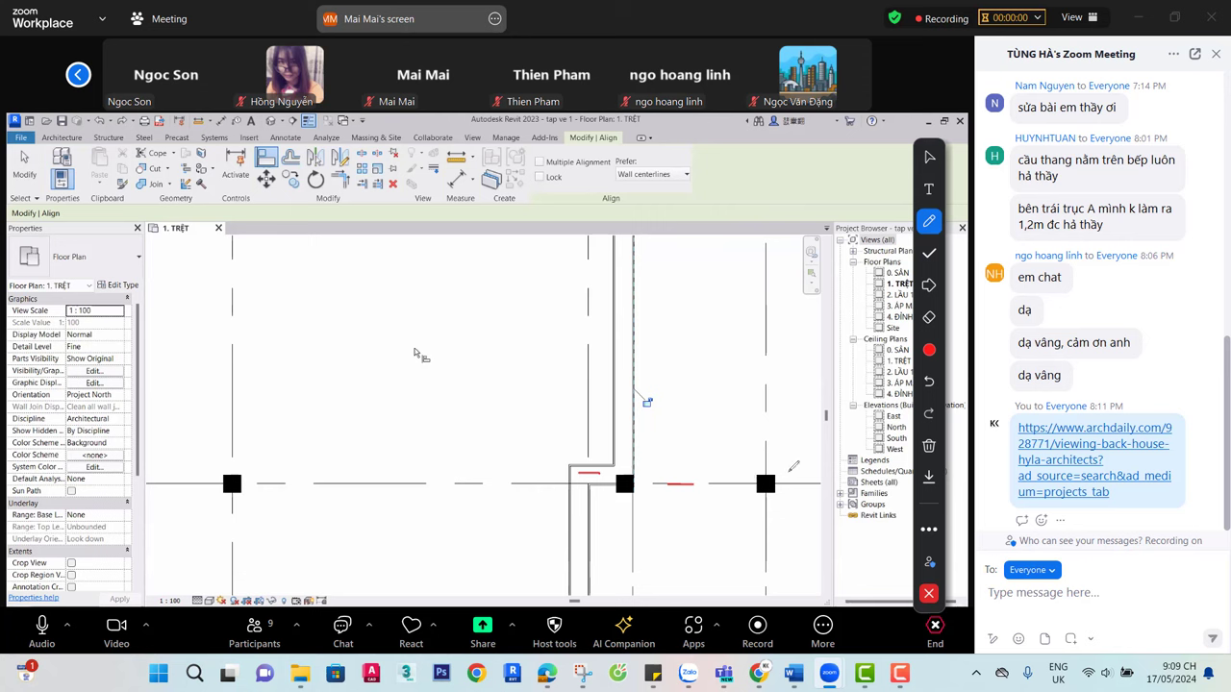
Examine the columns at the wall corners on grid lines A and B in the shared 1. TRỆT plan
scroll(406, 433, down, 5)
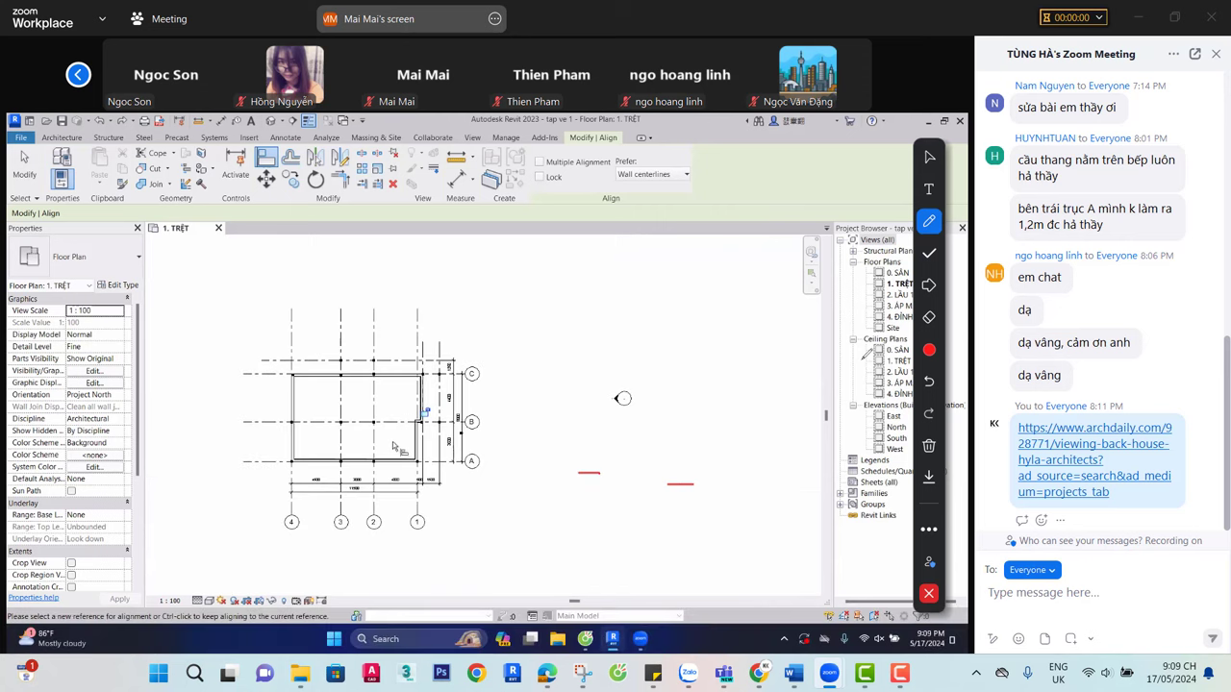
scroll(391, 481, up, 4)
scroll(391, 480, up, 1)
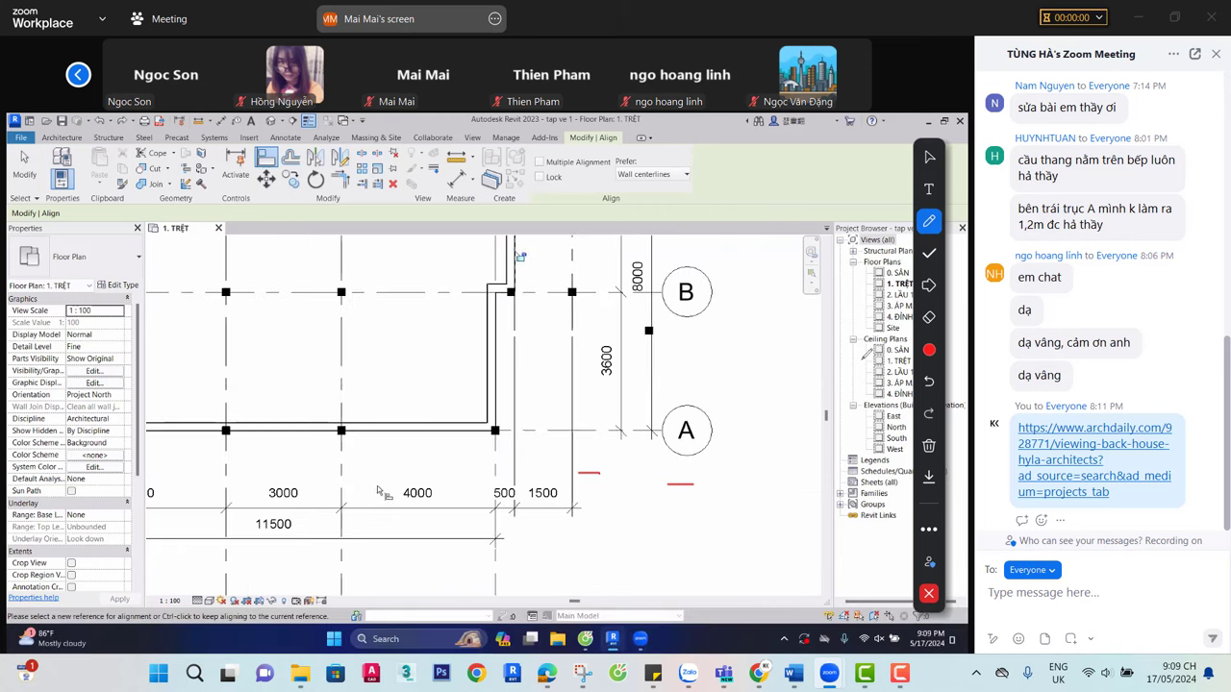
scroll(471, 445, up, 5)
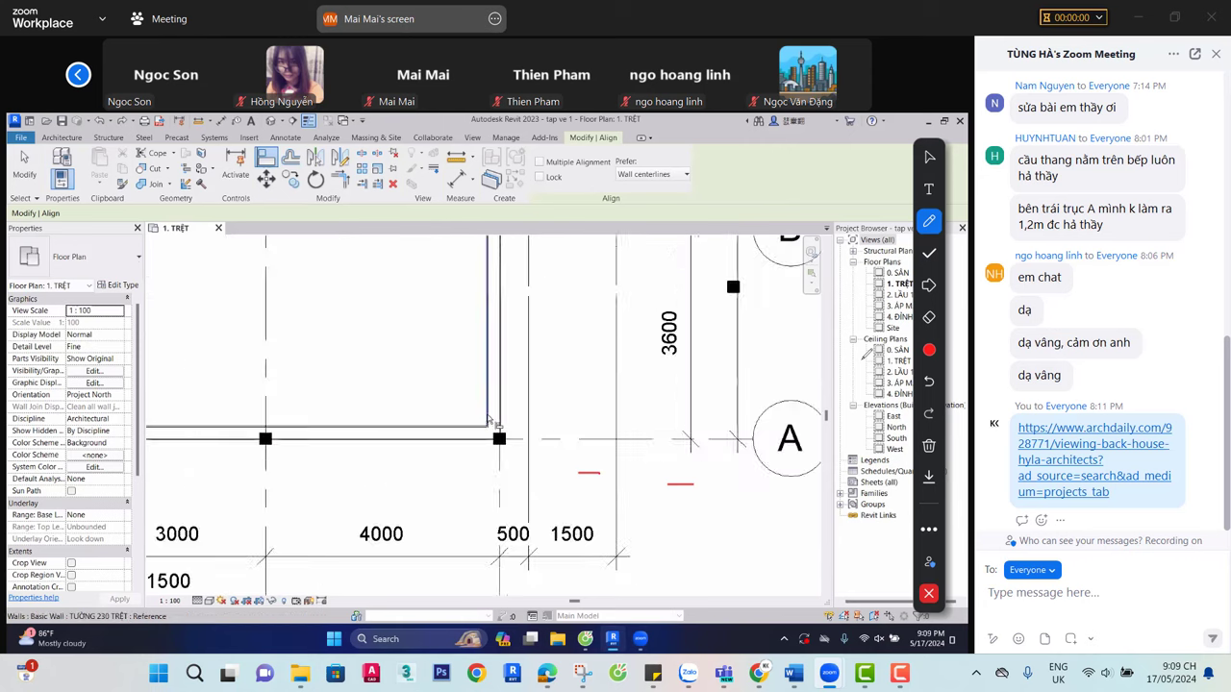
scroll(750, 319, down, 1)
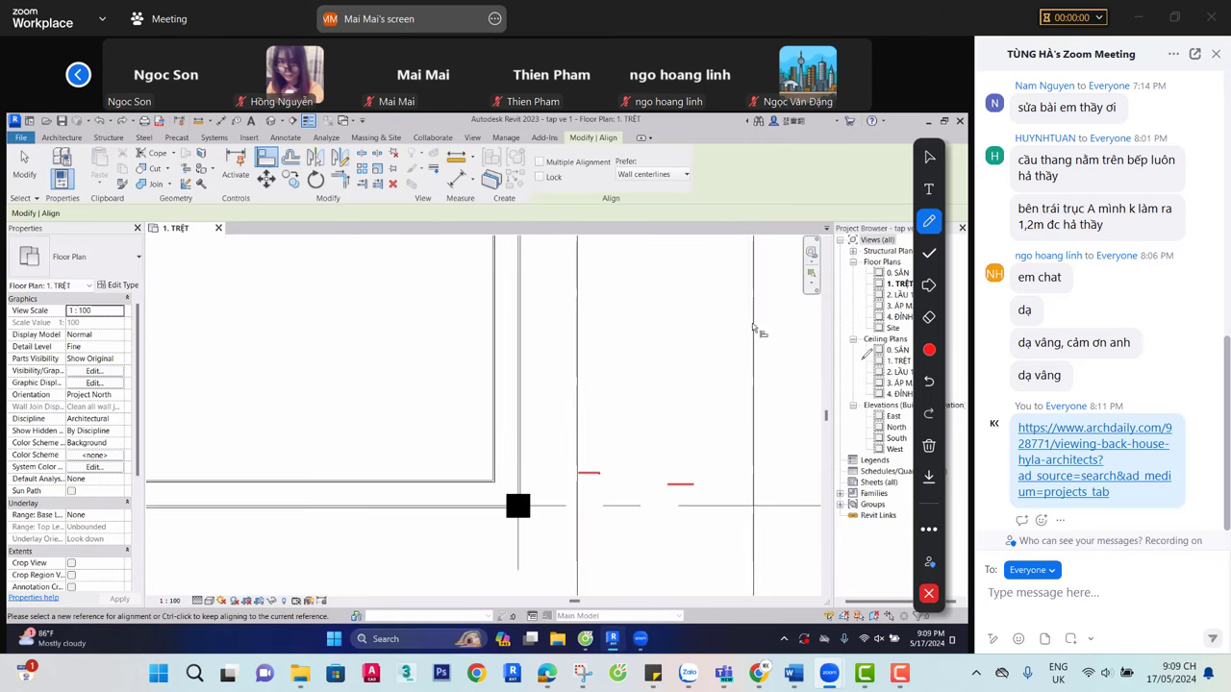
click(826, 242)
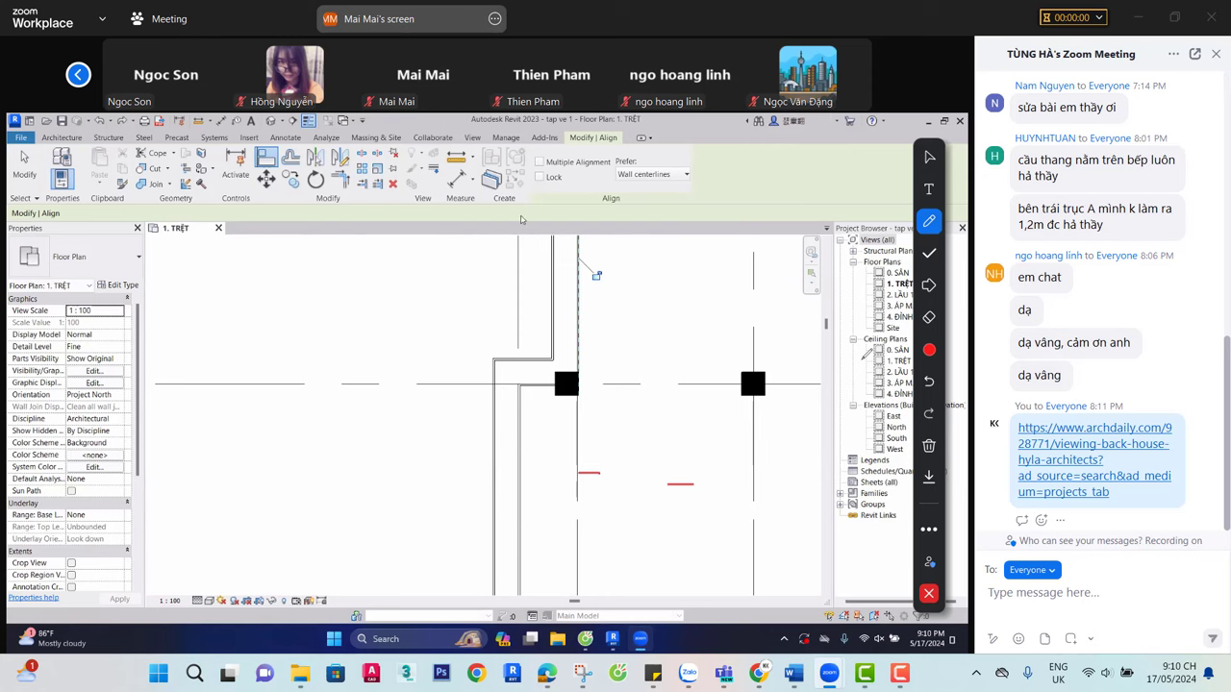
mouse_move(611, 637)
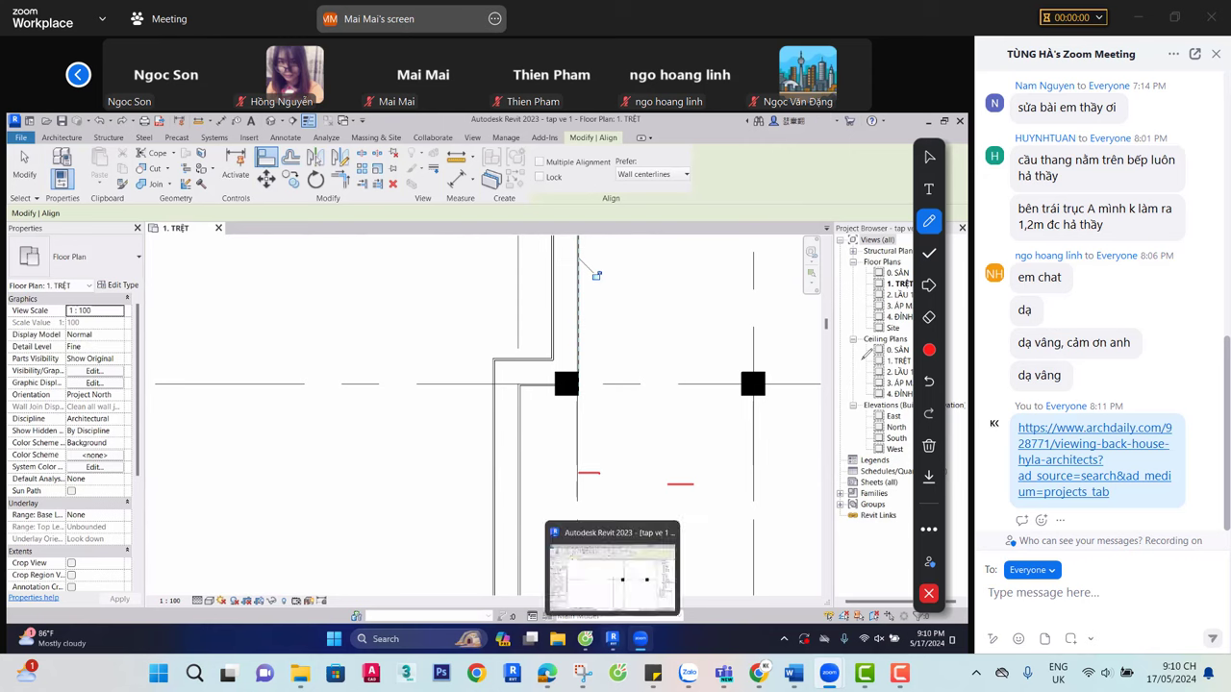
click(637, 643)
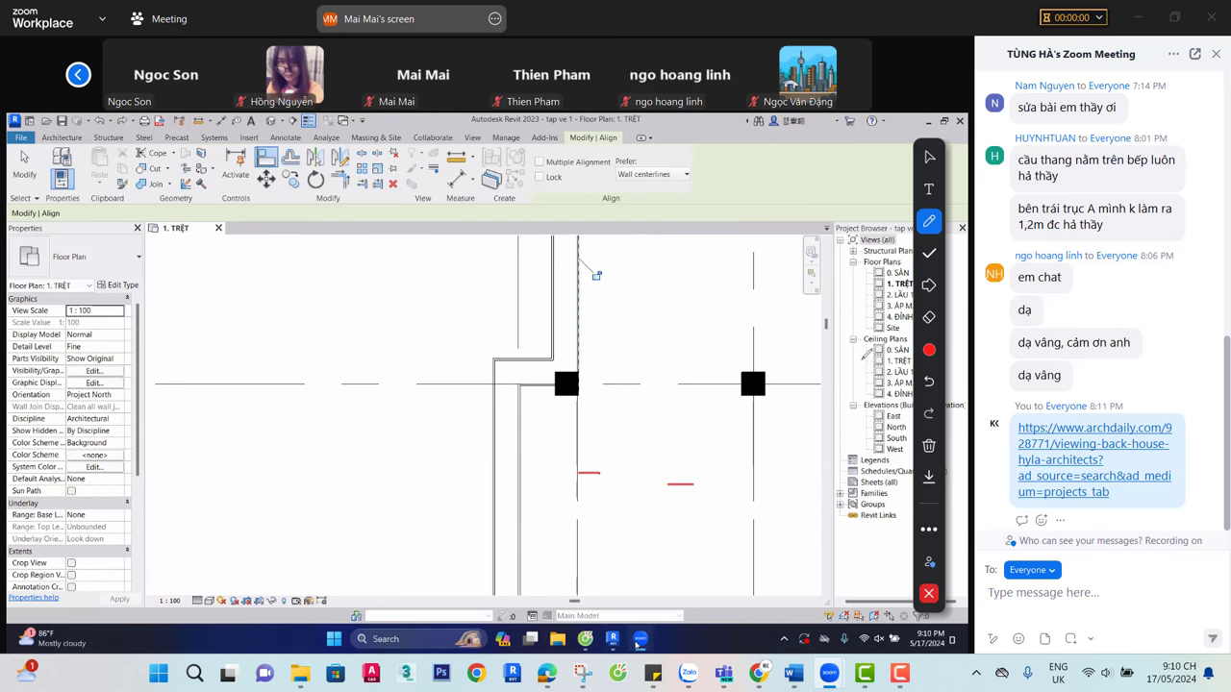
mouse_move(623, 644)
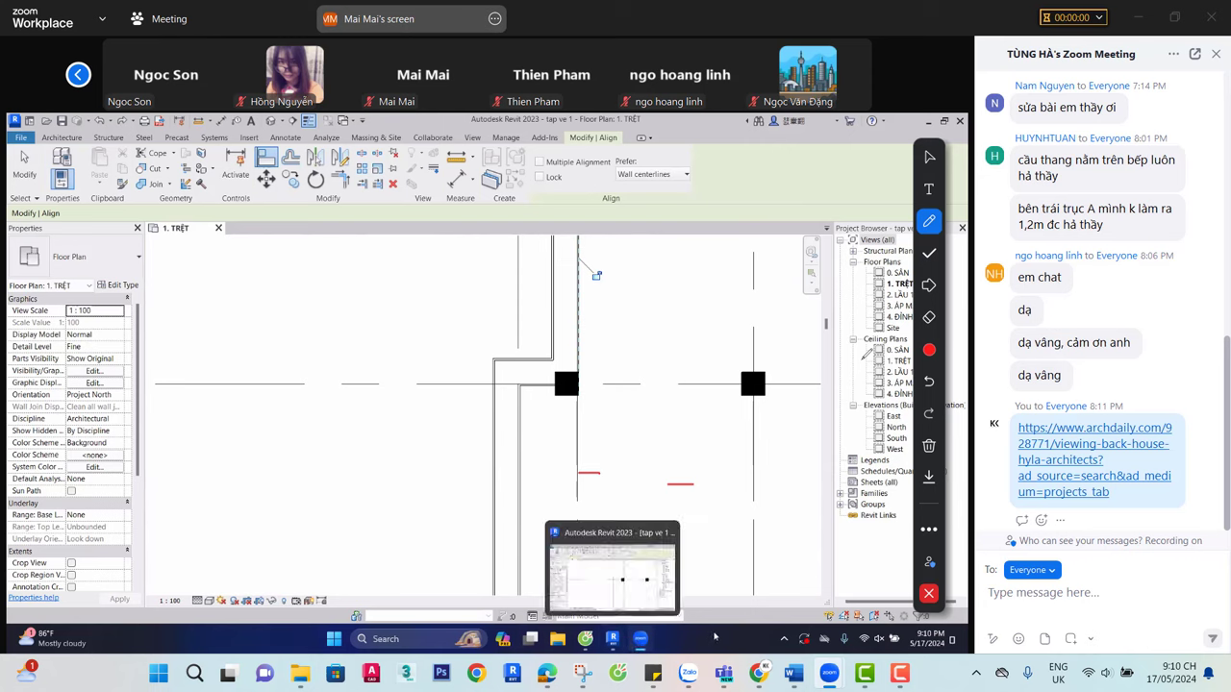
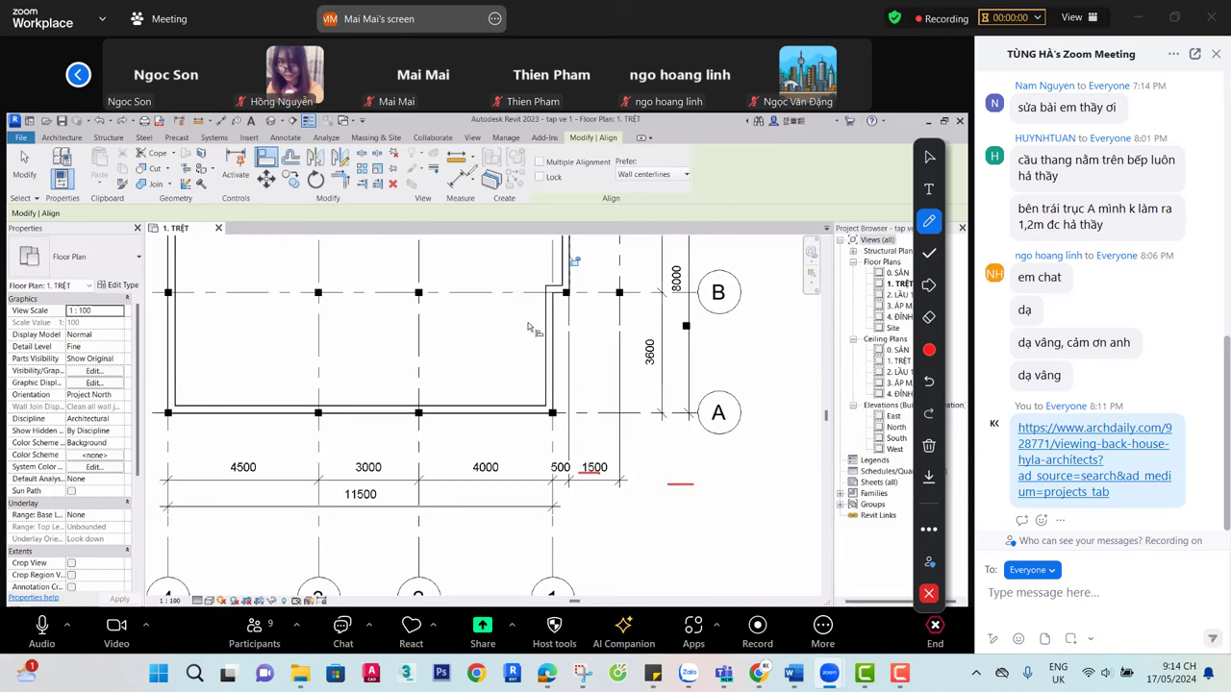
Turn off the camera in the meeting
click(76, 75)
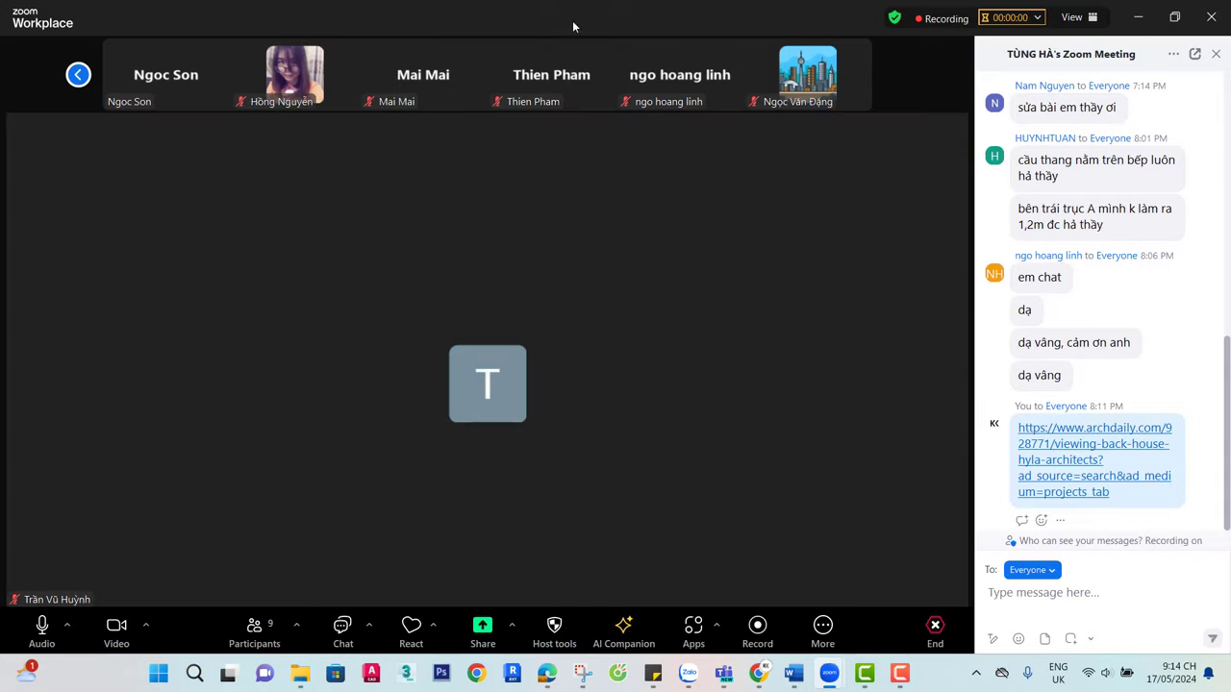
click(116, 615)
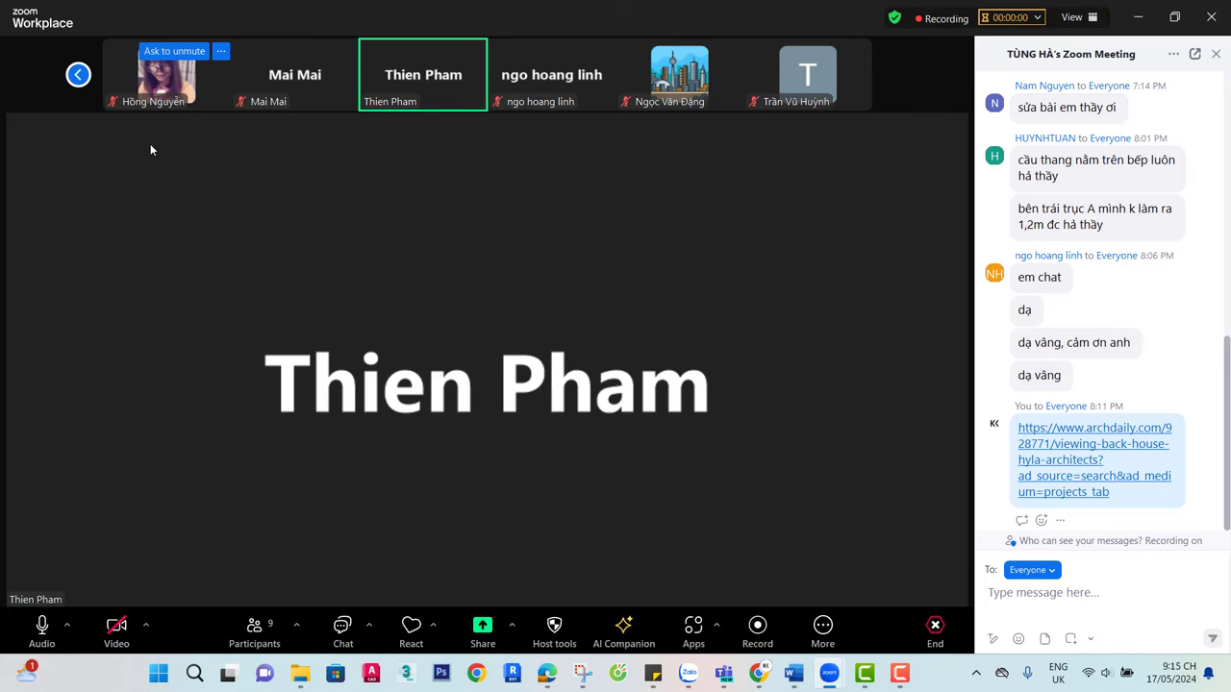
Review the meeting chat back to its earliest messages and check the open Viewing Back House browser window
click(78, 74)
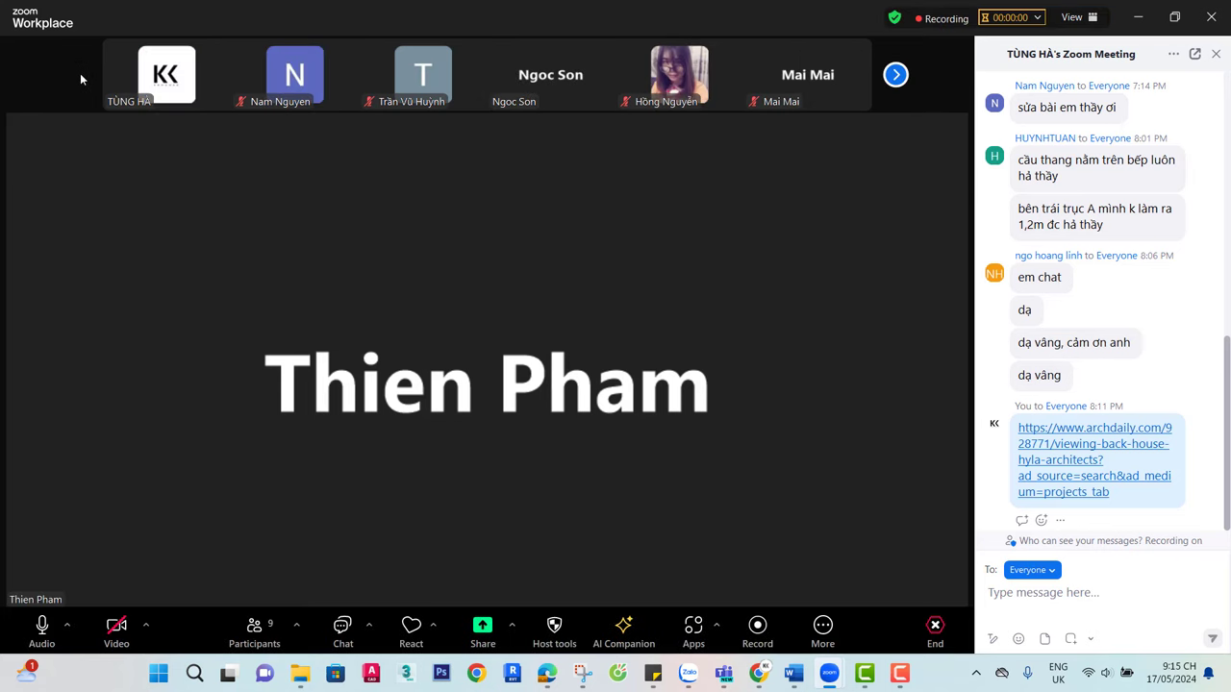
scroll(1070, 246, up, 5)
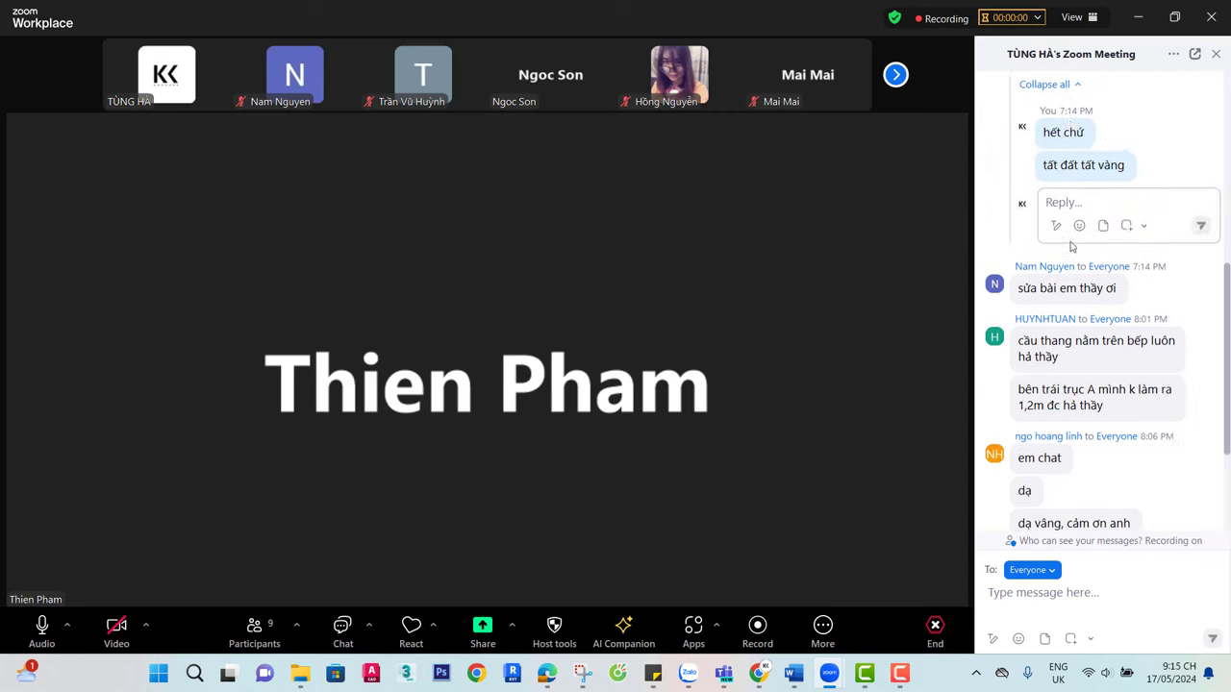
scroll(1070, 246, up, 3)
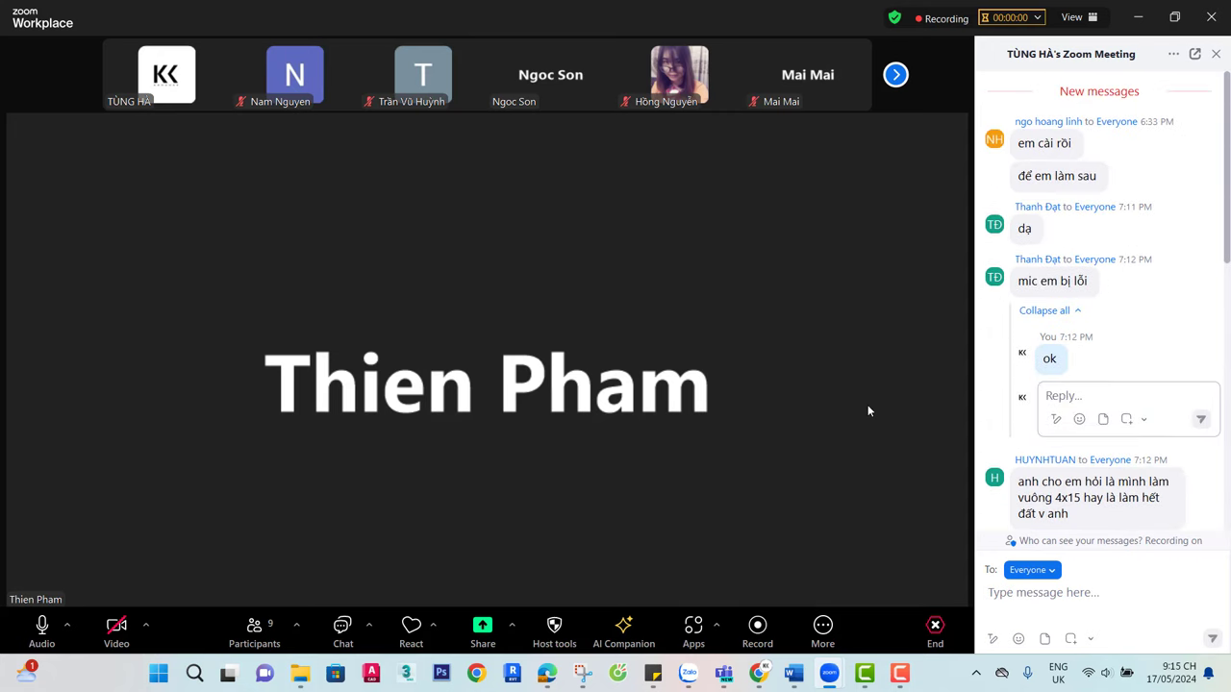
mouse_move(759, 673)
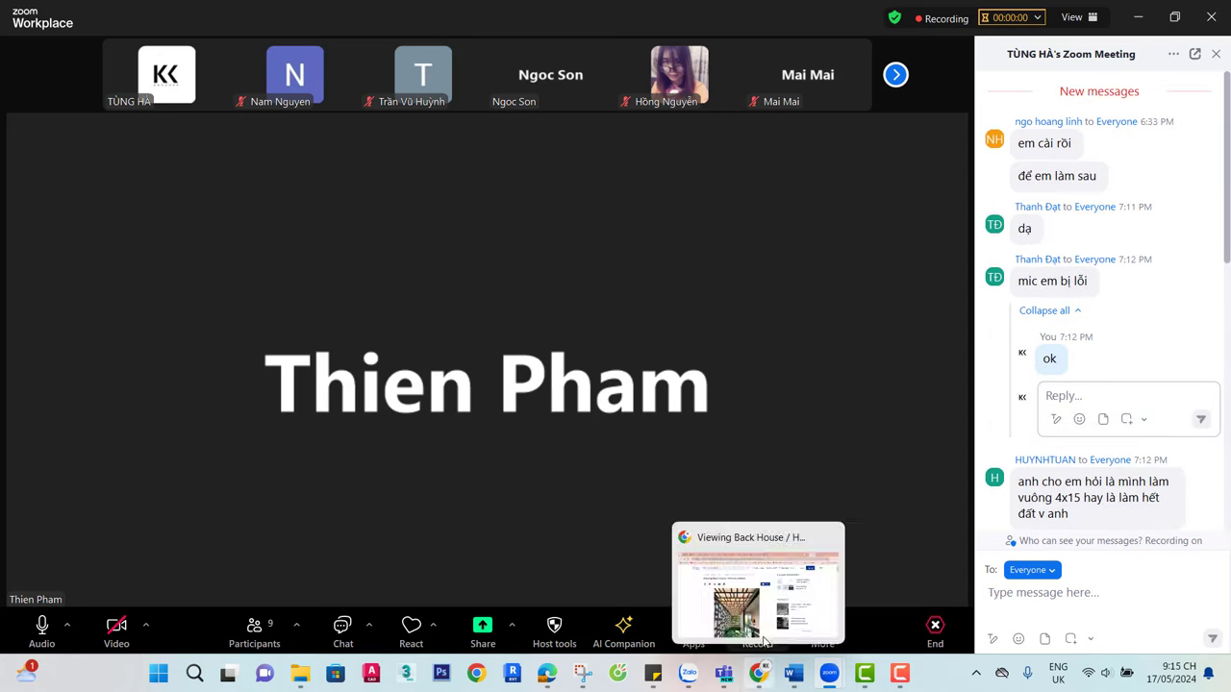
click(779, 550)
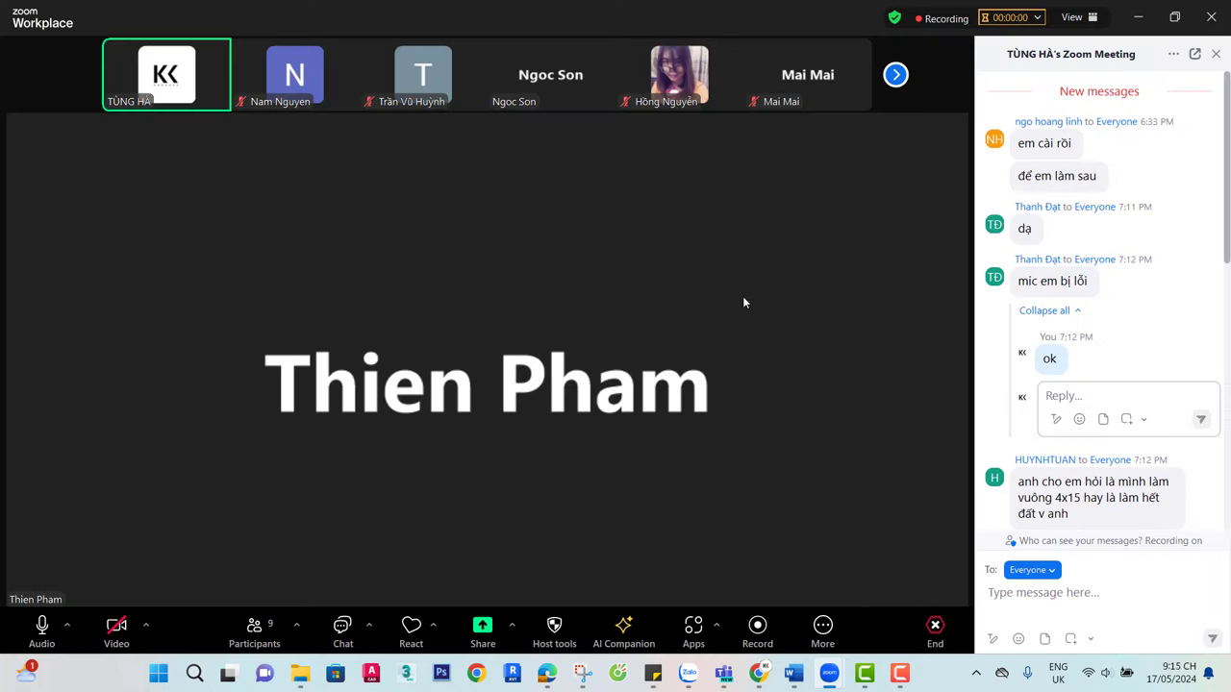
Look through the meeting's participant thumbnails to the last group and return to the first group
click(893, 83)
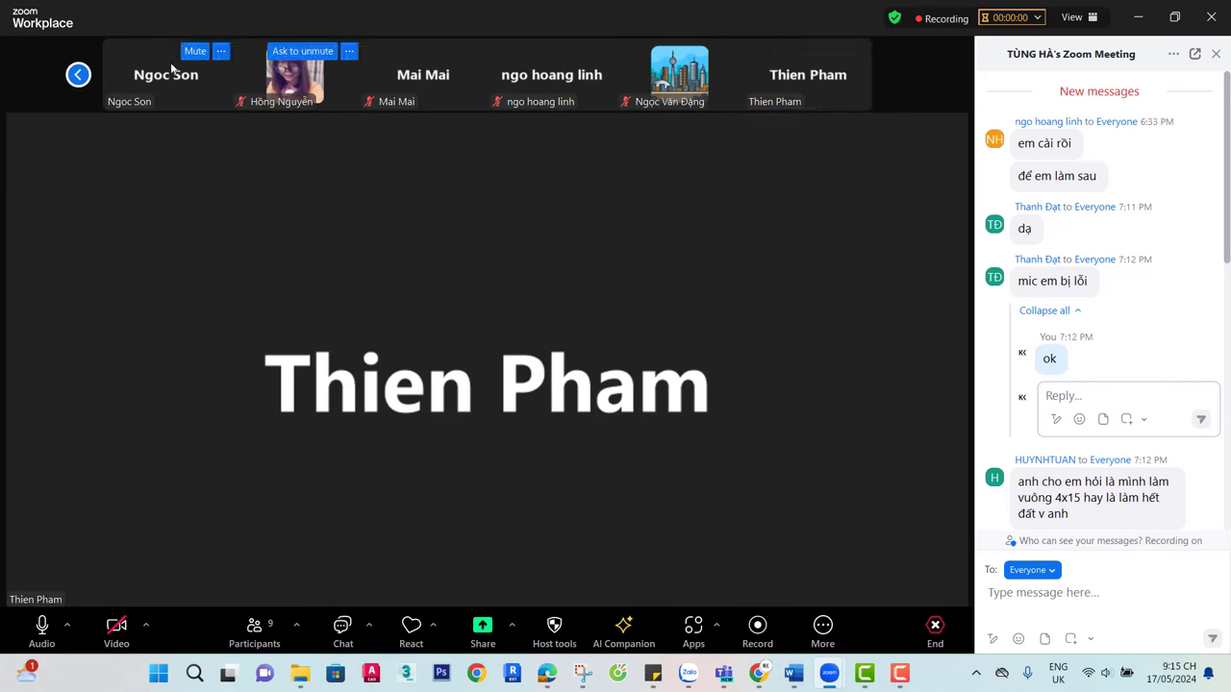
click(78, 75)
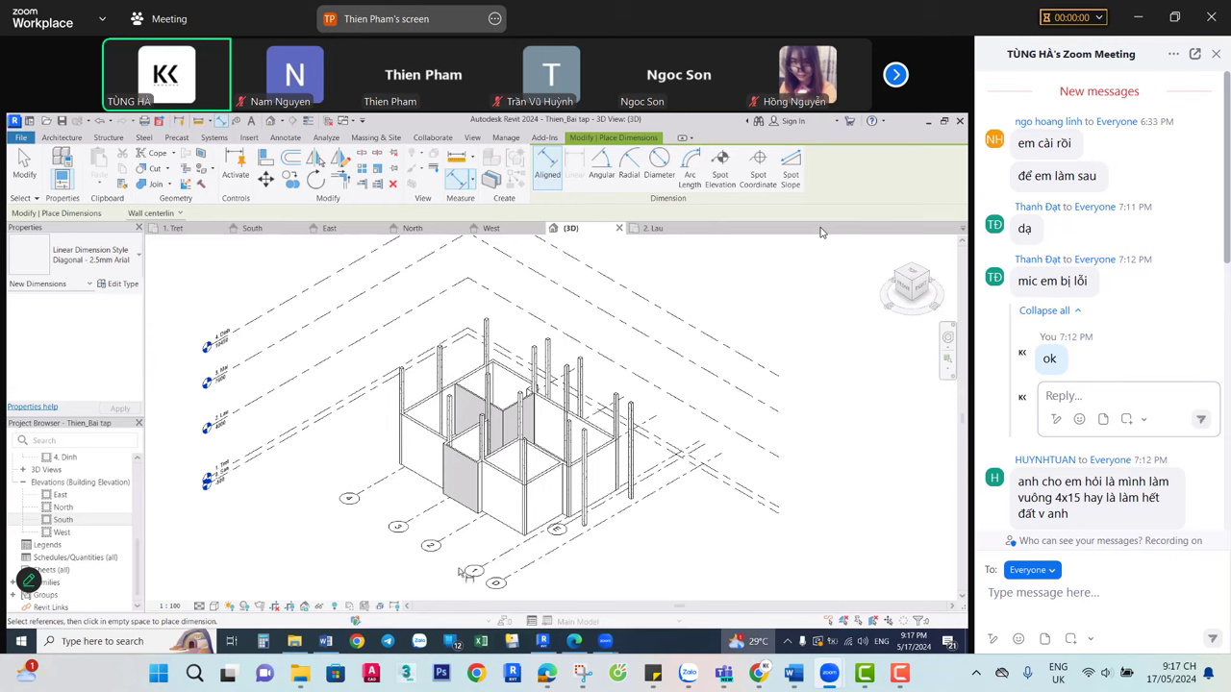
click(929, 121)
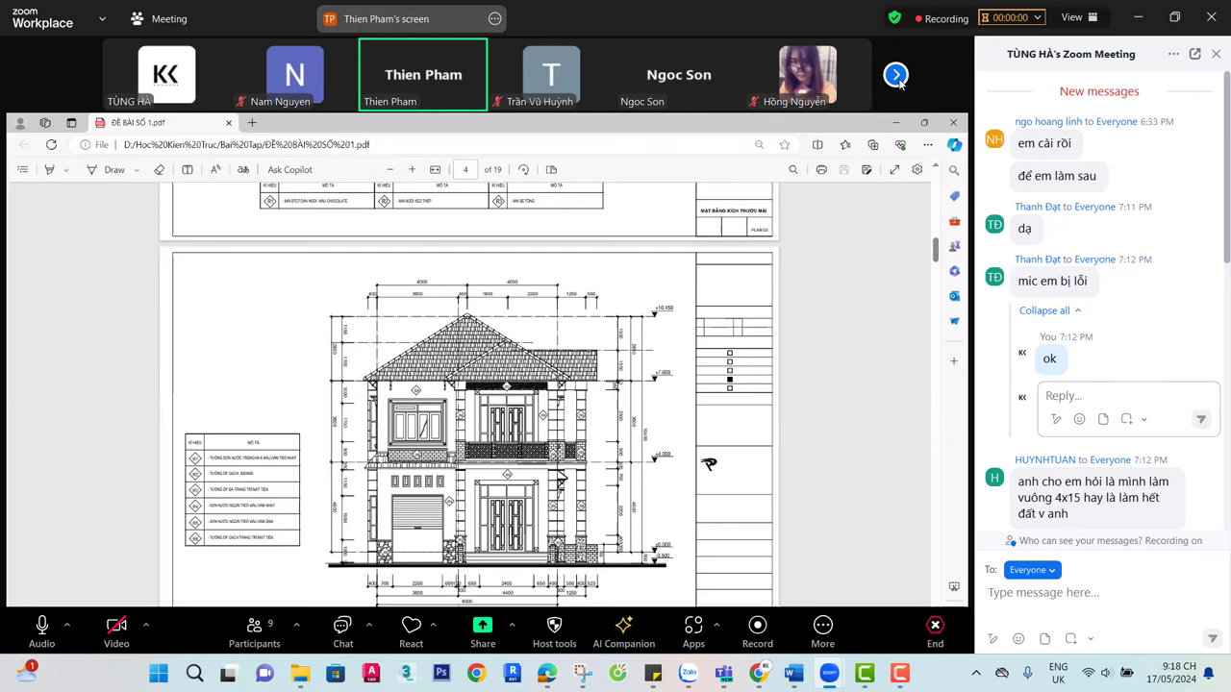
Switch to BAI TAP 4x15.pdf, view the floor, wall and roof construction table on page 4, and minimize the browser window
scroll(1043, 453, down, 5)
key(alt+Tab)
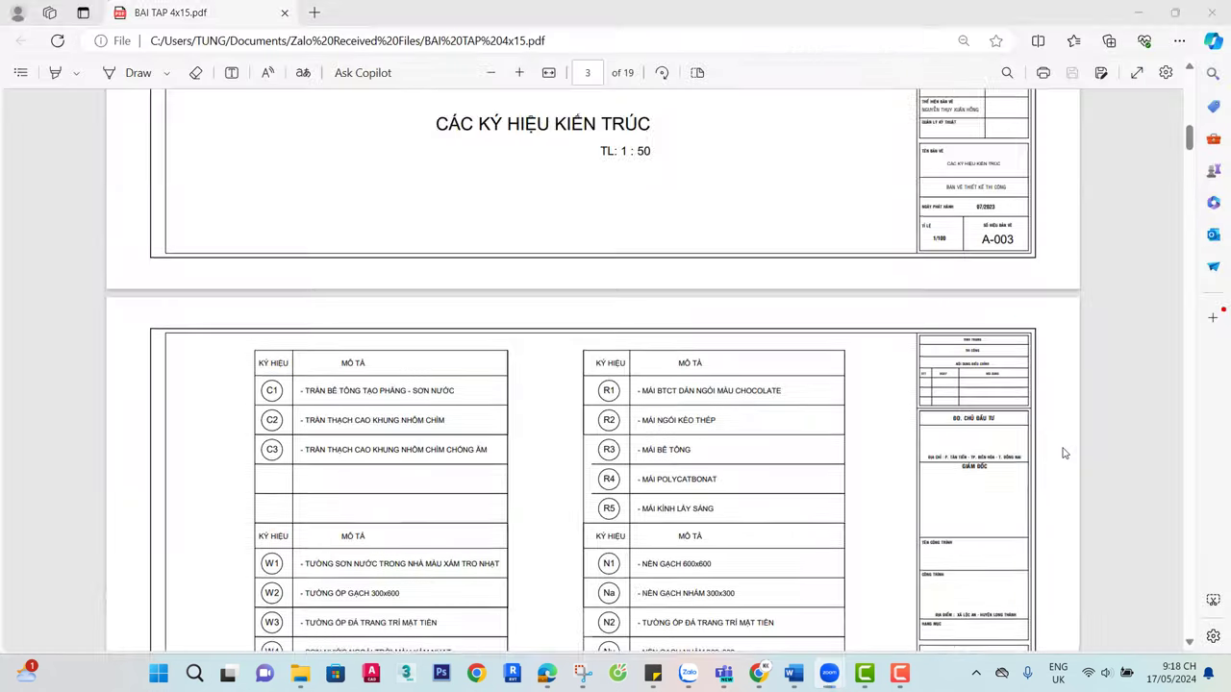
scroll(1055, 449, down, 5)
scroll(1055, 449, down, 4)
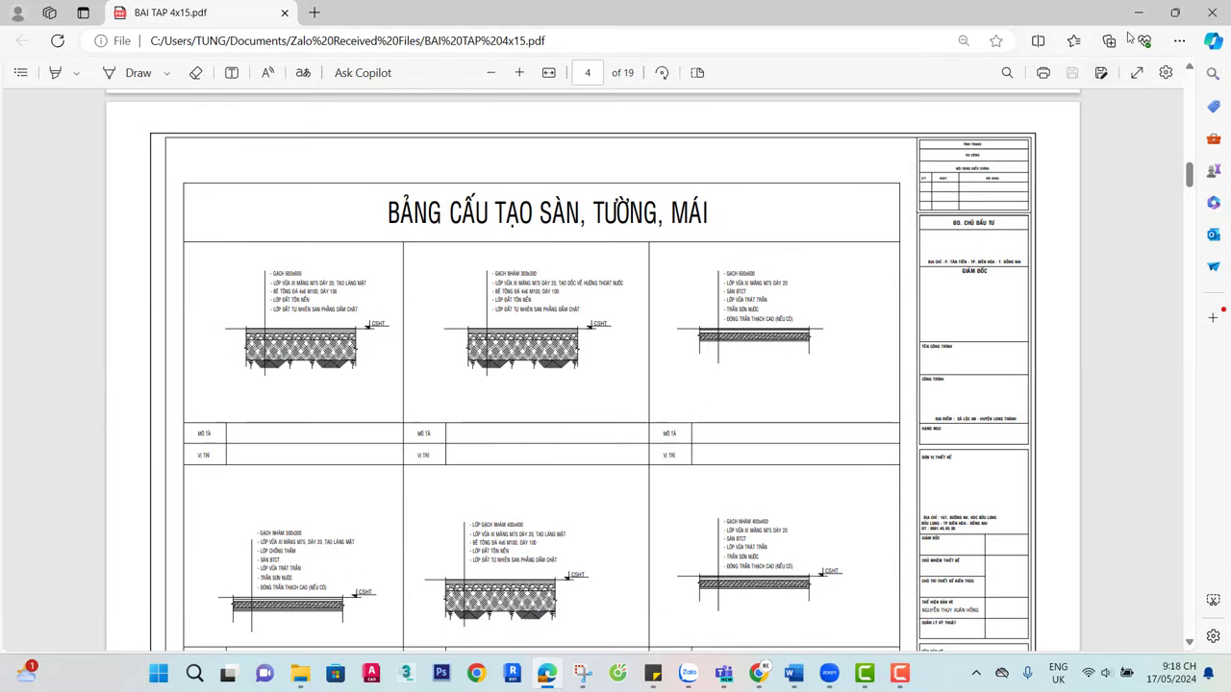
click(1134, 12)
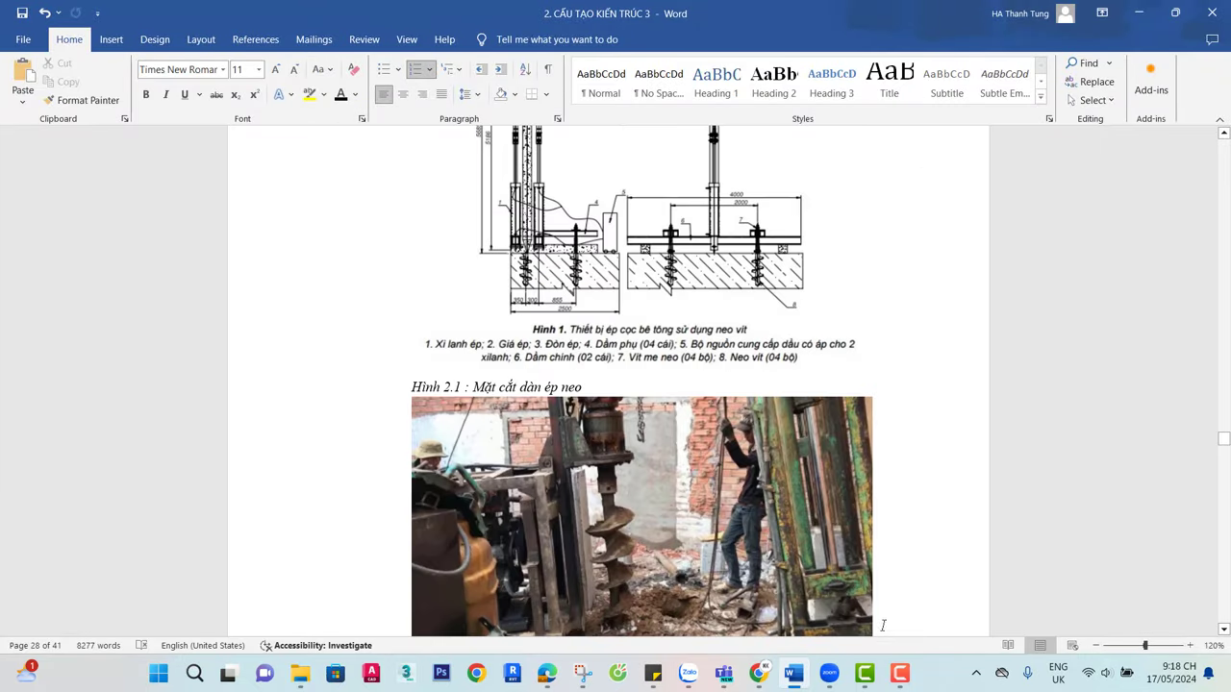
Switch to Zoom Workplace and minimize the floating meeting window
mouse_move(833, 678)
click(834, 626)
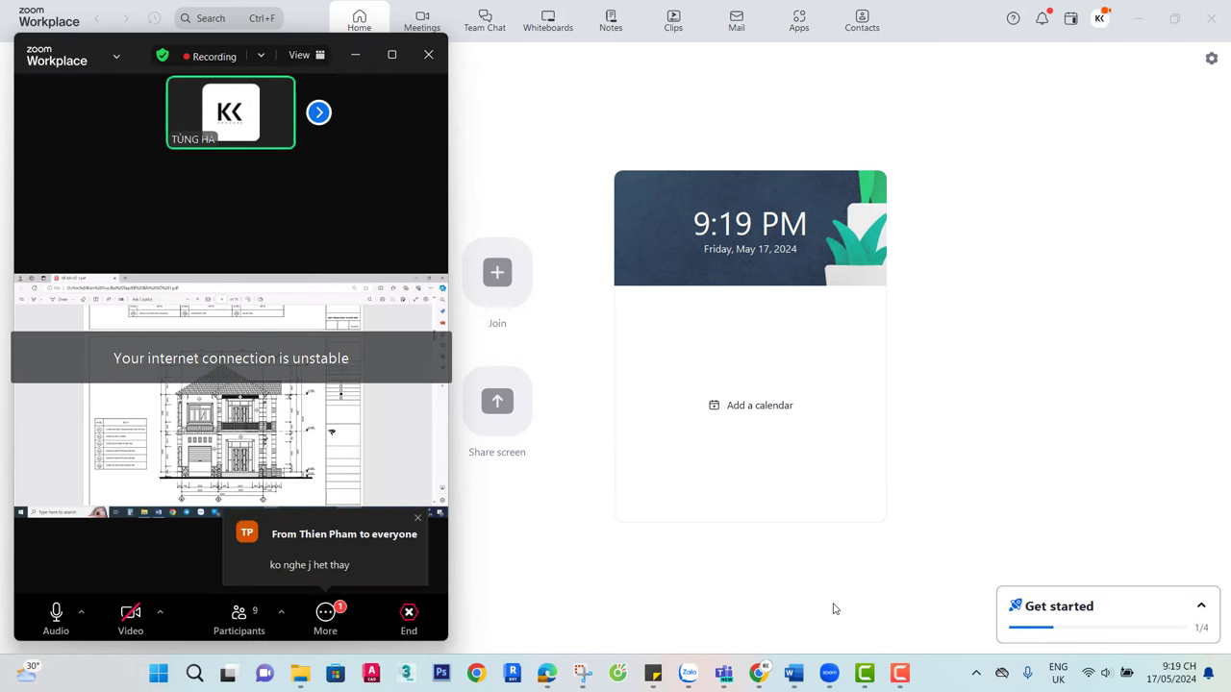
click(356, 55)
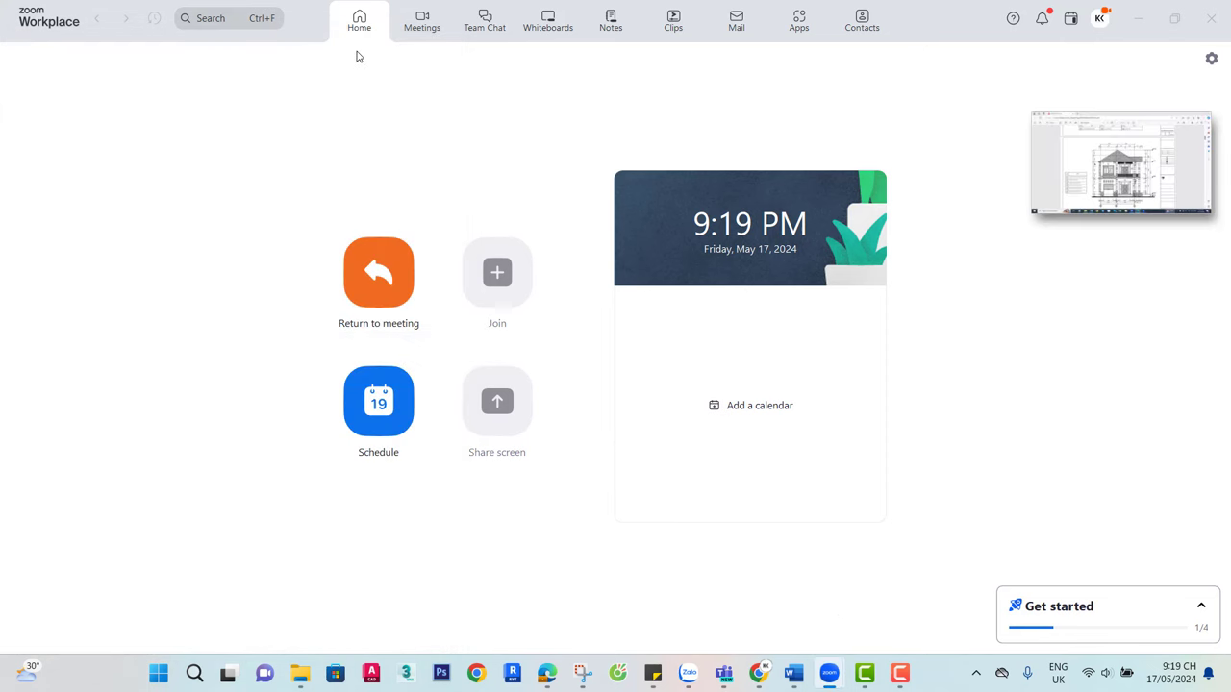